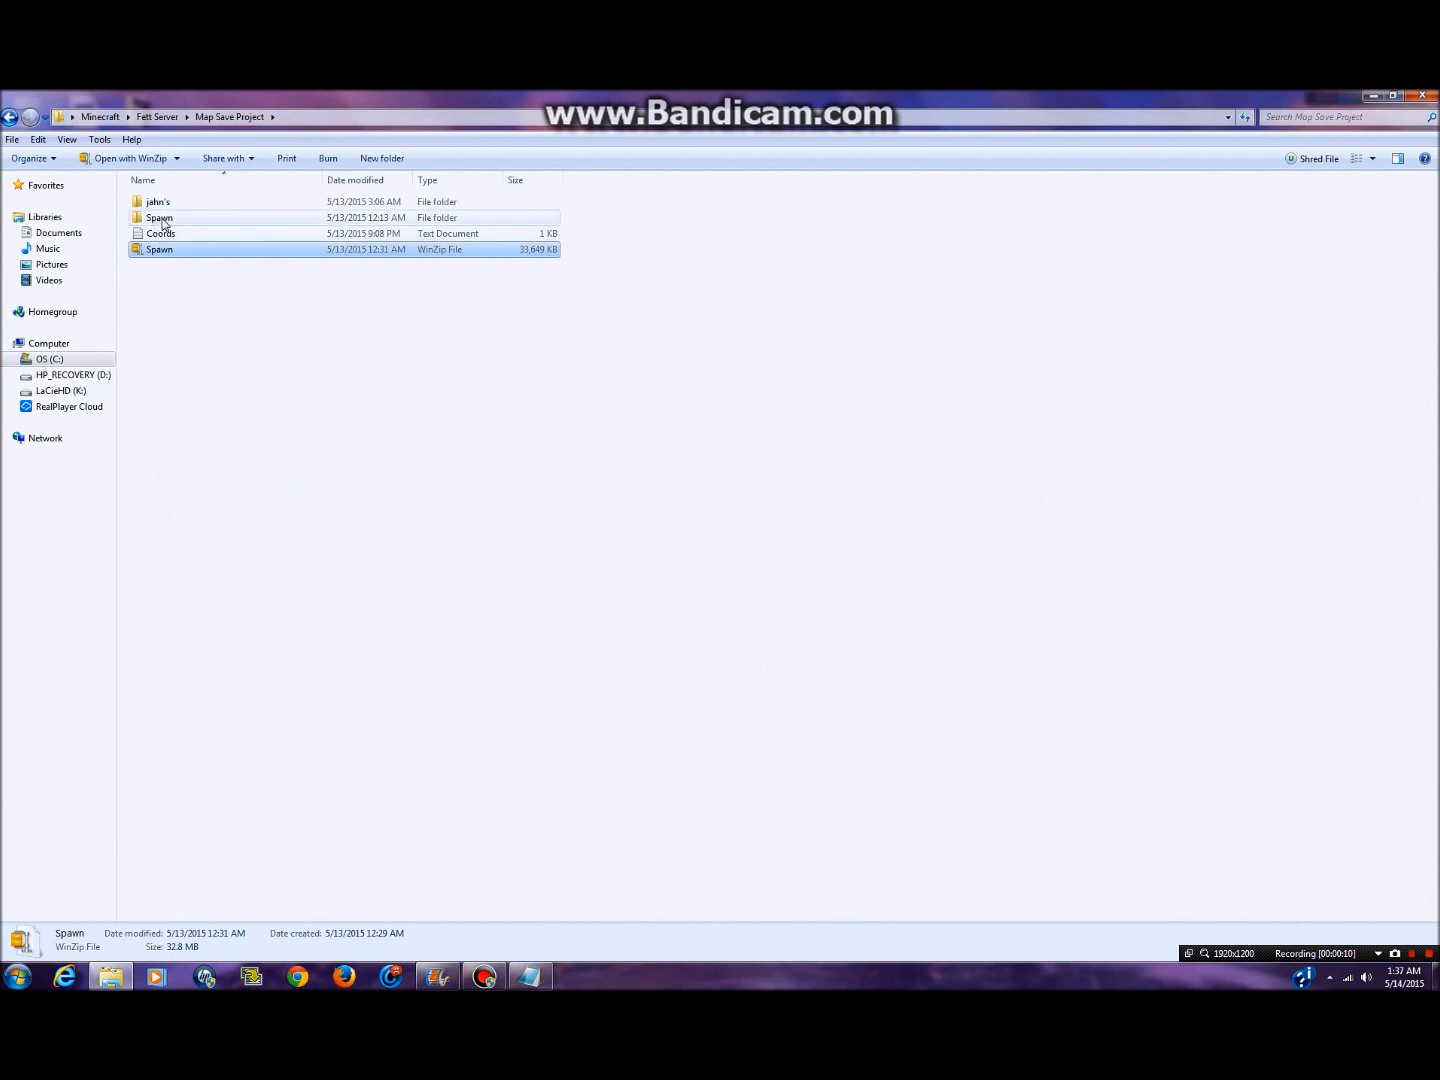
# - View the region files in the Spawn folder, minimize the folder window, and start Minecraft 1.8.4 from its launcher
pyautogui.doubleClick(160, 217)
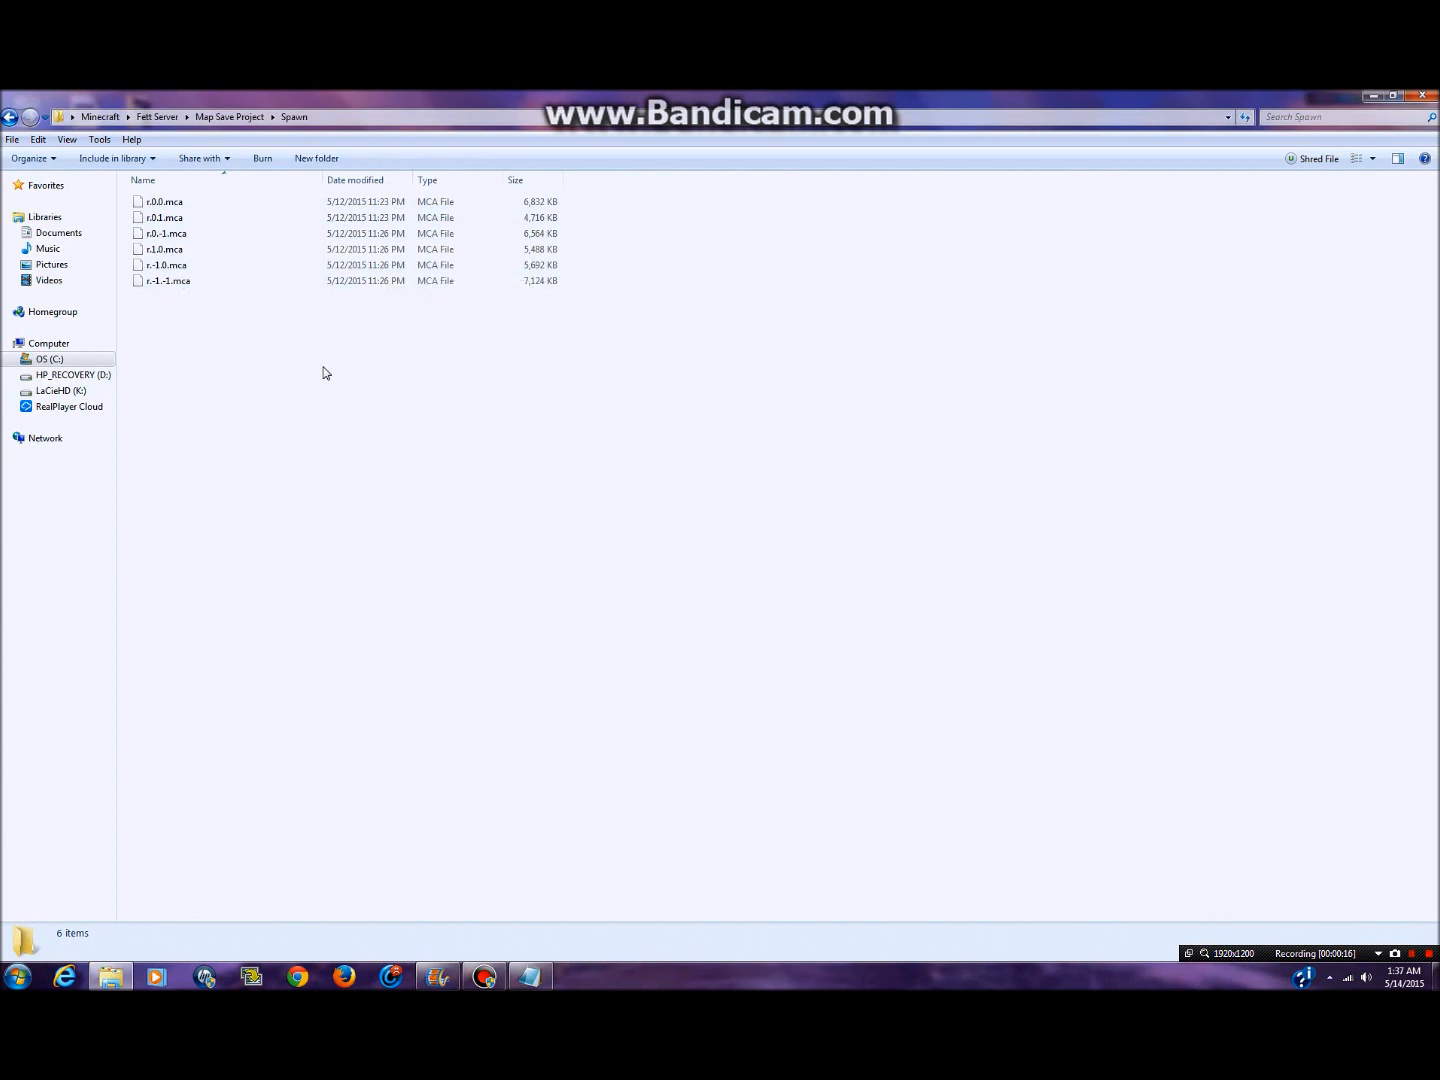
pyautogui.click(110, 977)
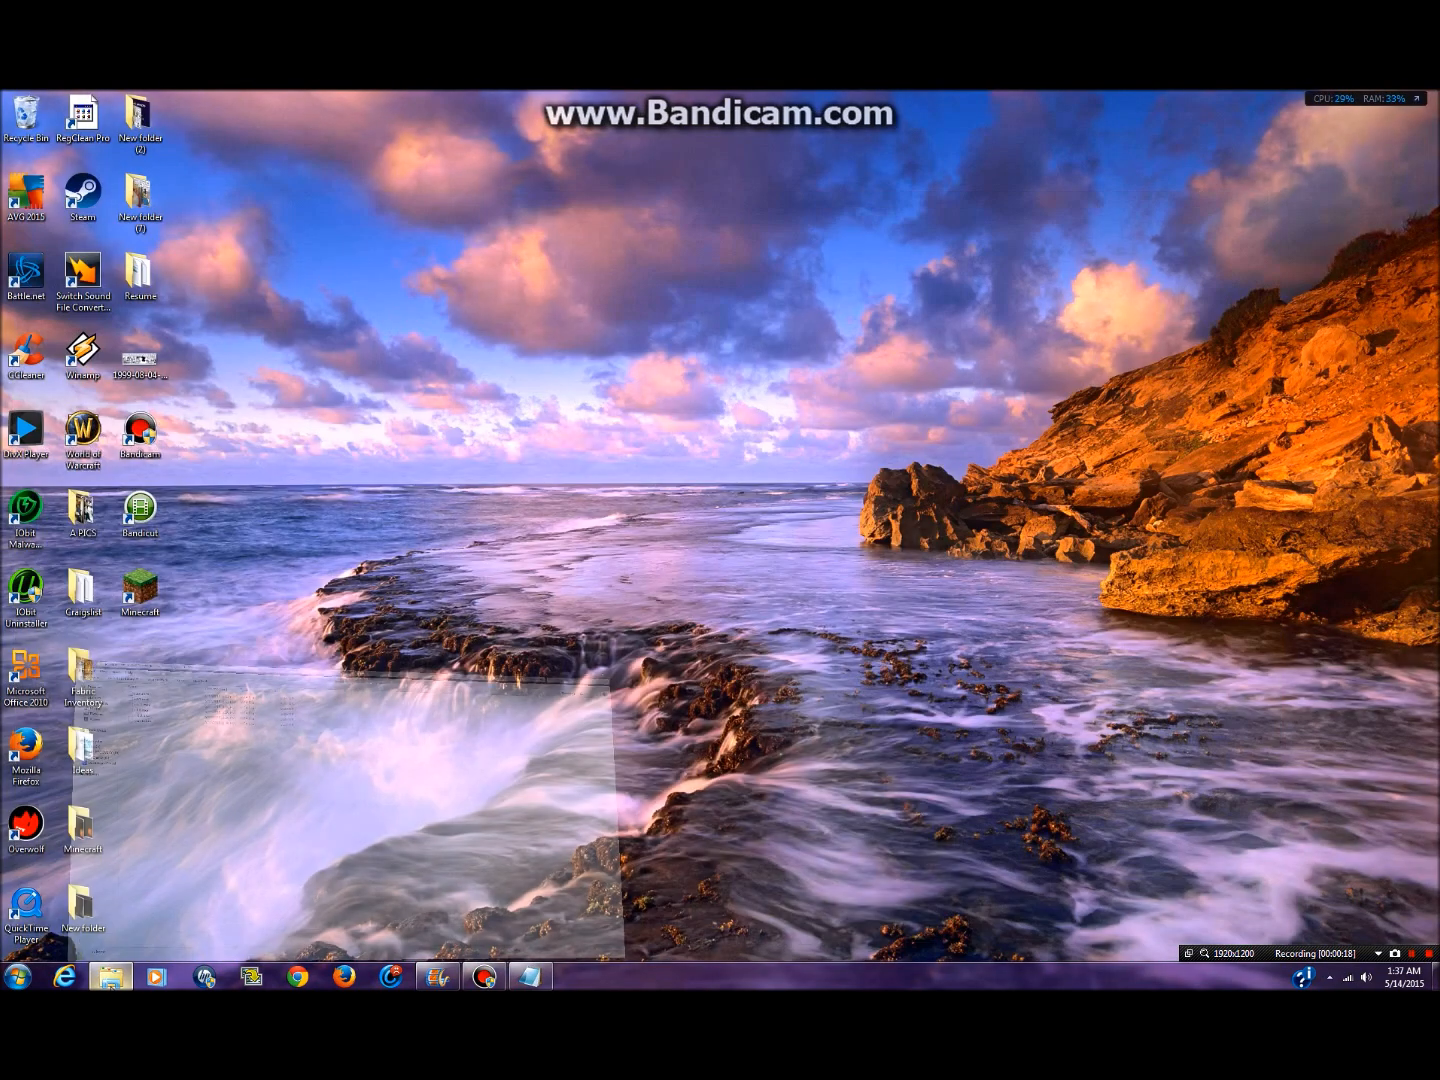
pyautogui.doubleClick(138, 590)
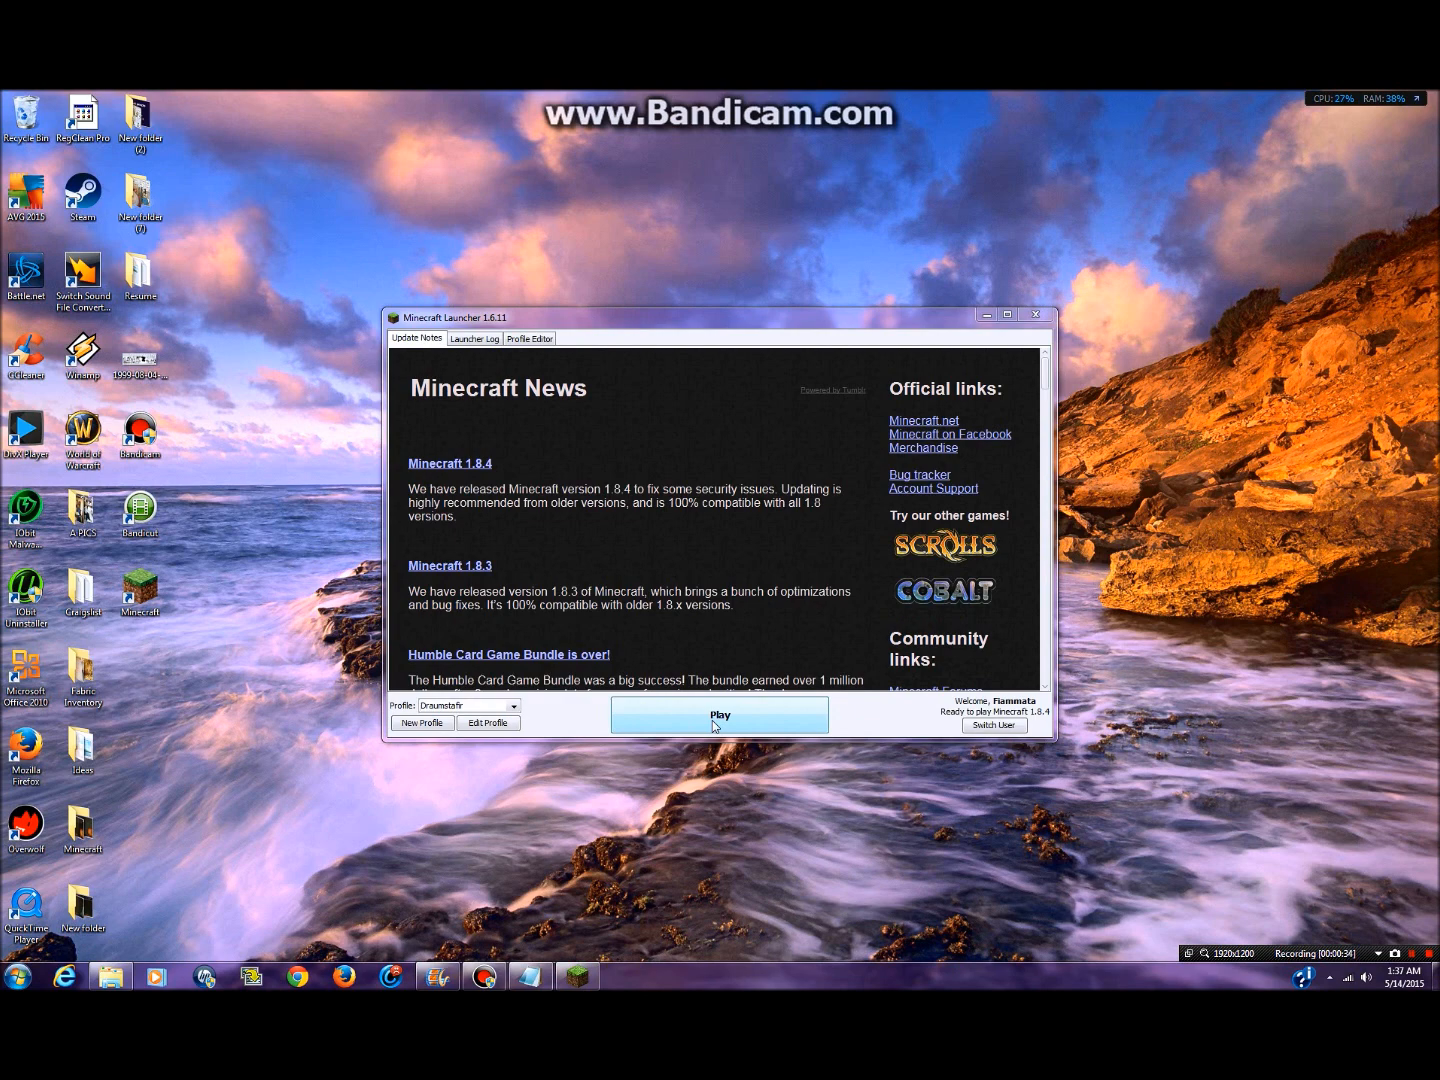
pyautogui.click(712, 722)
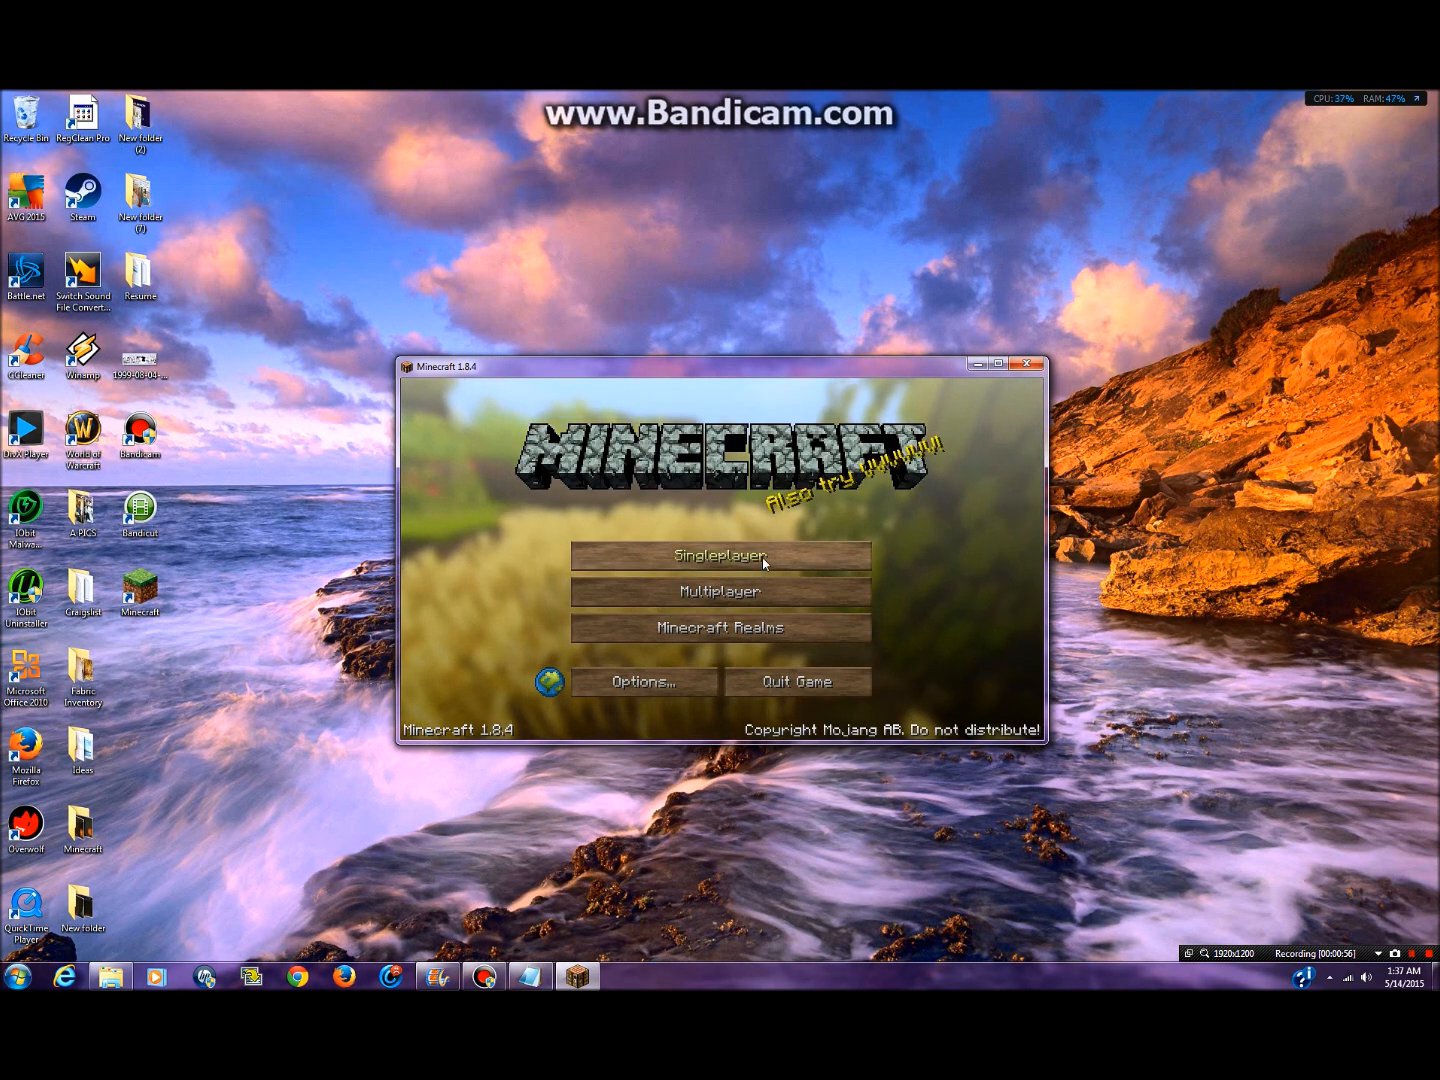
# - Start setting up a new singleplayer world and name it "Fett's World"
pyautogui.click(762, 557)
pyautogui.click(791, 680)
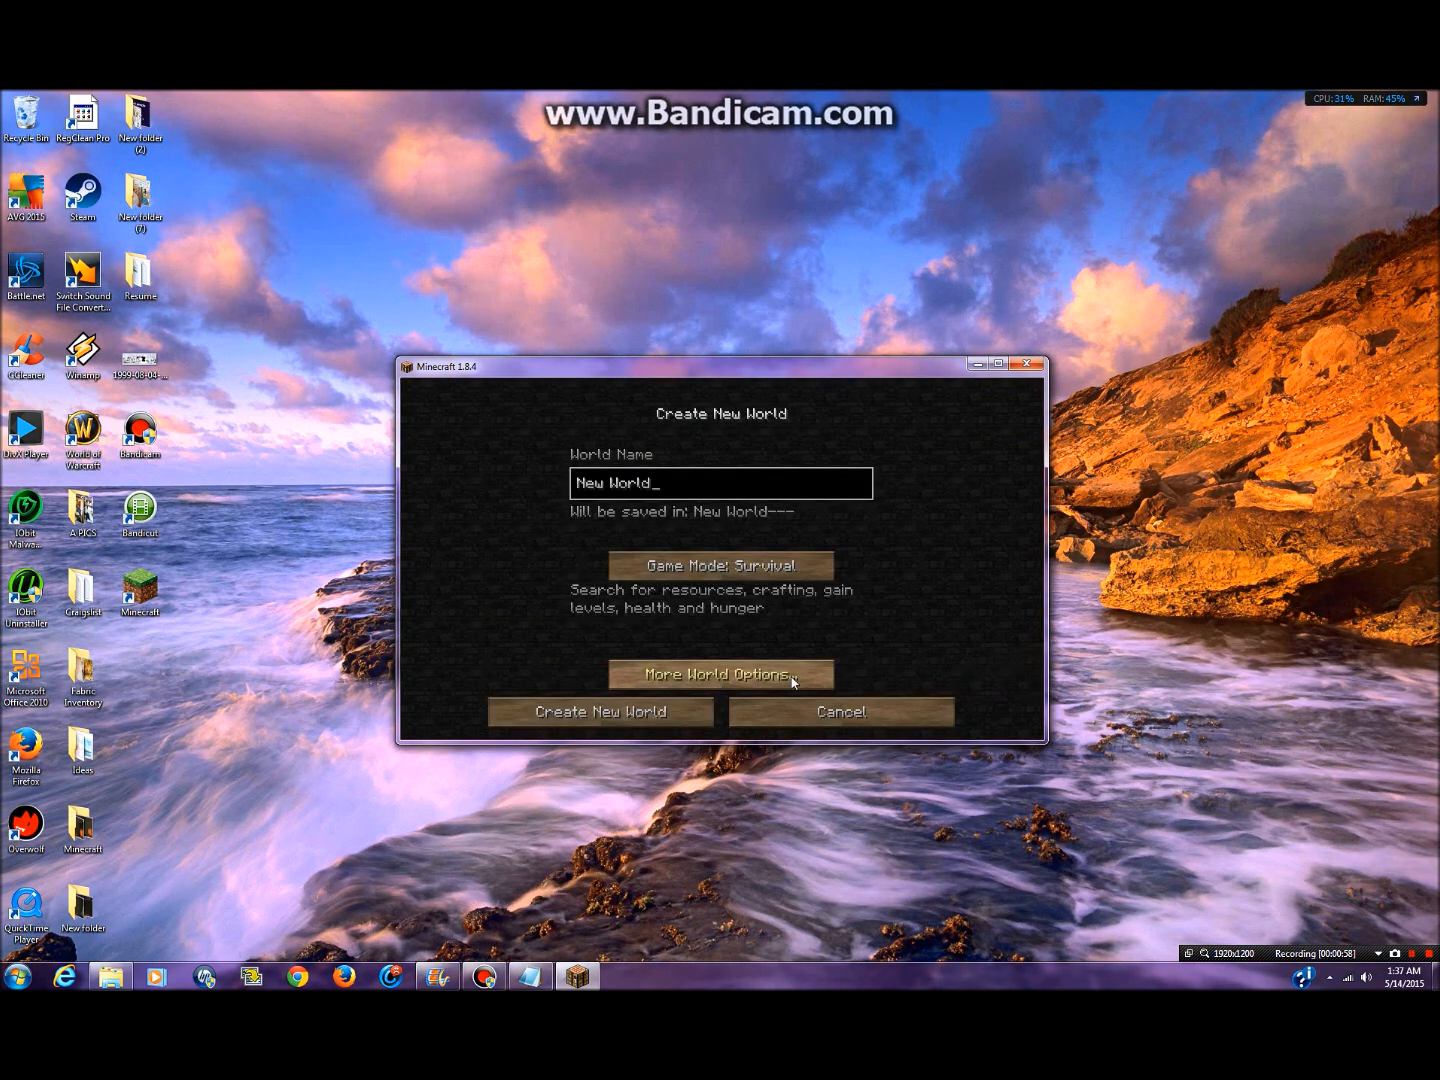
pyautogui.press('BackSpace')
pyautogui.press('BackSpace')
pyautogui.press('BackSpace')
pyautogui.press('BackSpace')
pyautogui.press('BackSpace')
pyautogui.press('BackSpace')
pyautogui.press('BackSpace')
pyautogui.press('BackSpace')
pyautogui.write("Fett'")
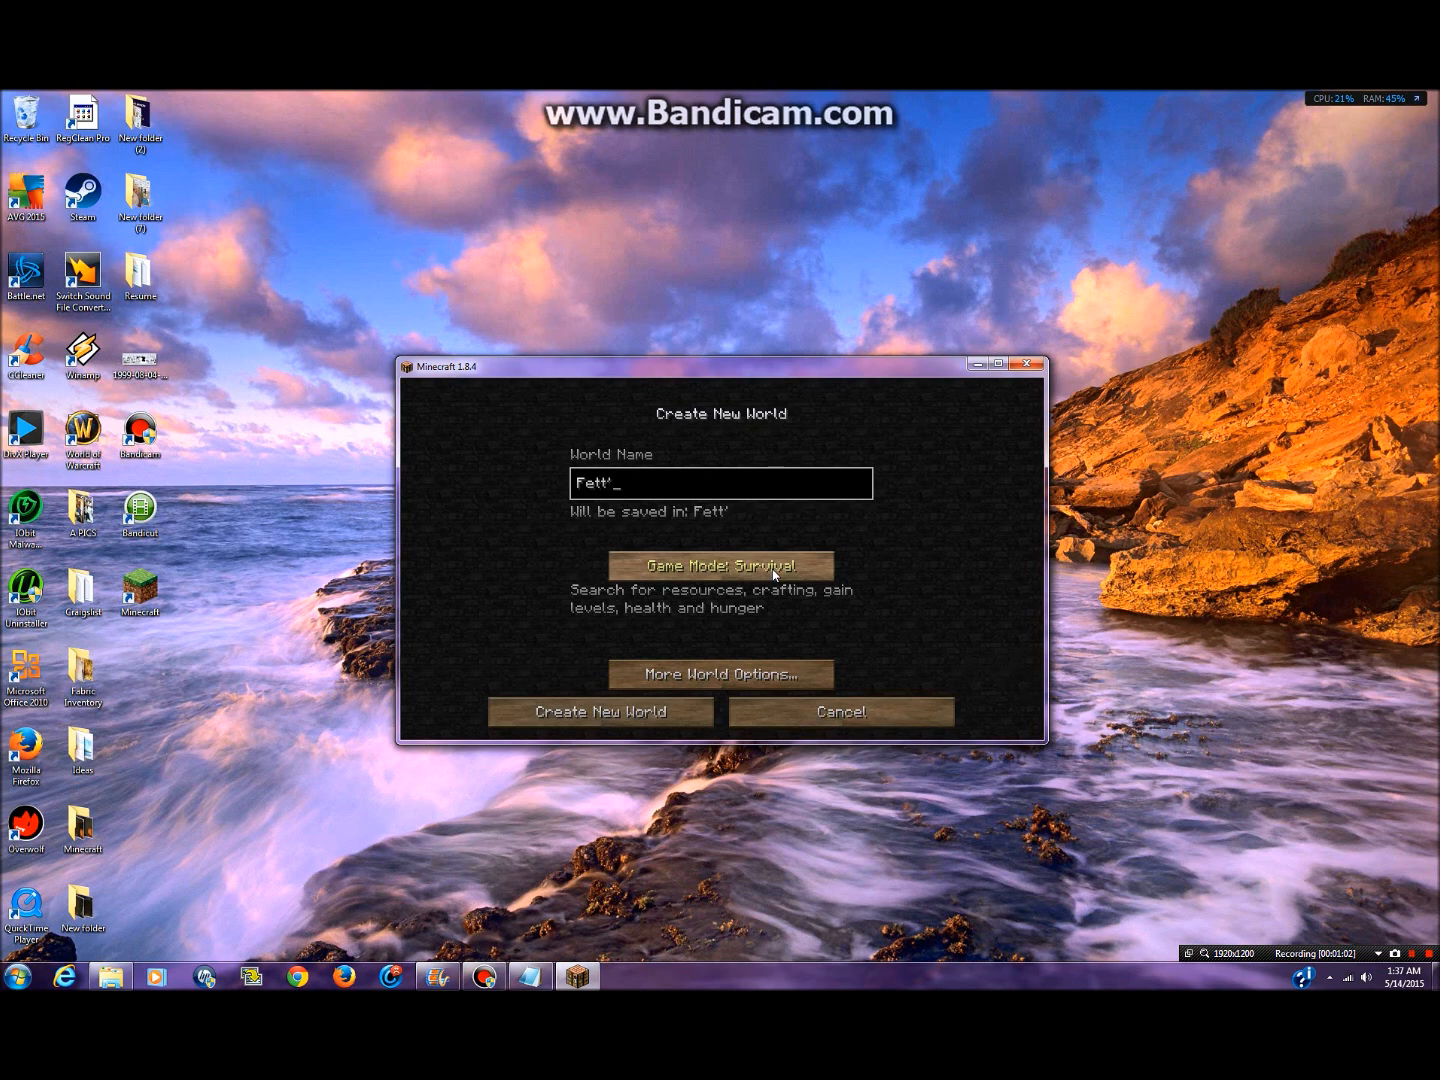
pyautogui.write('s World')
# - Cycle the new world's game mode past Creative and back to Survival
pyautogui.click(721, 574)
pyautogui.click(721, 574)
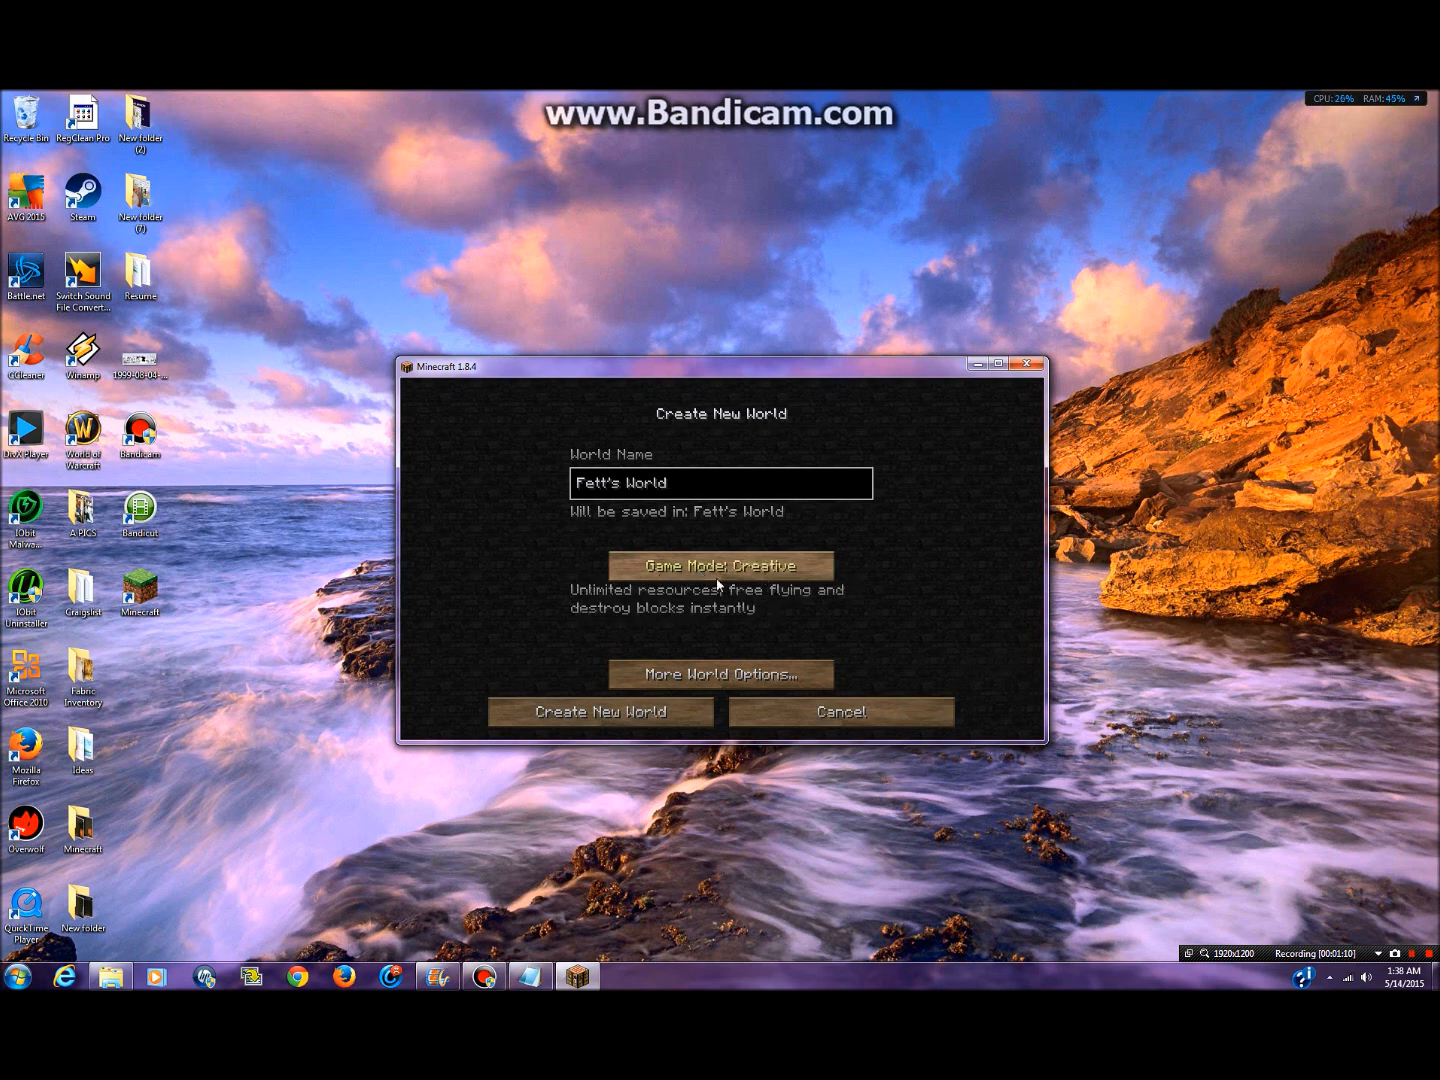
pyautogui.click(743, 580)
pyautogui.click(737, 674)
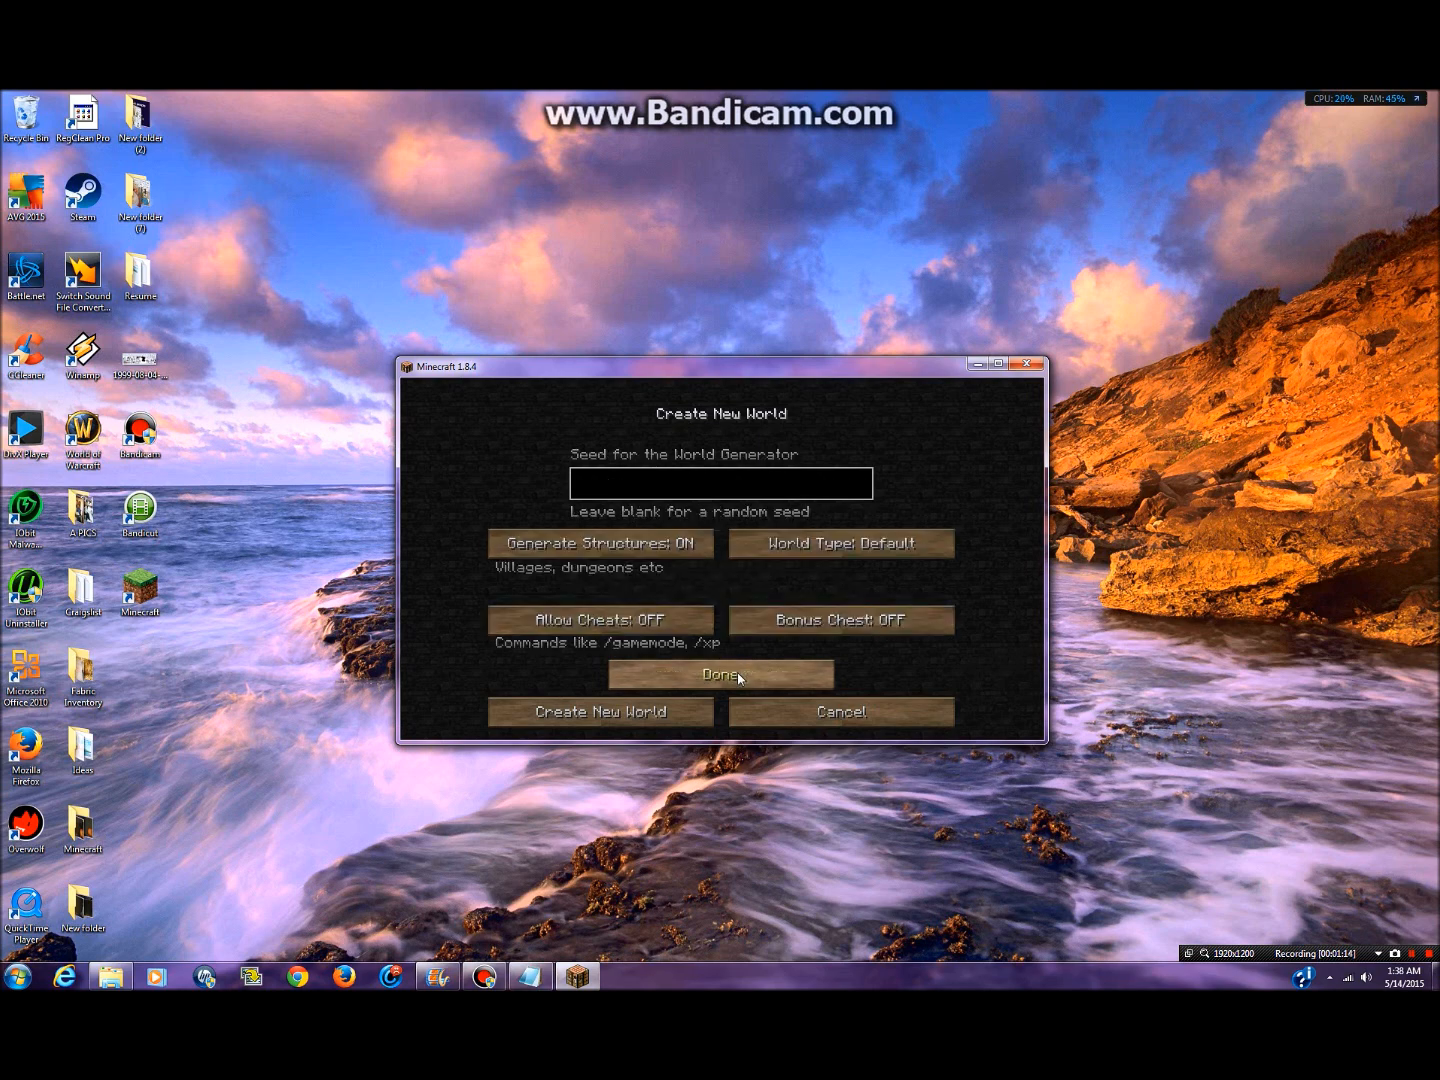
pyautogui.click(620, 620)
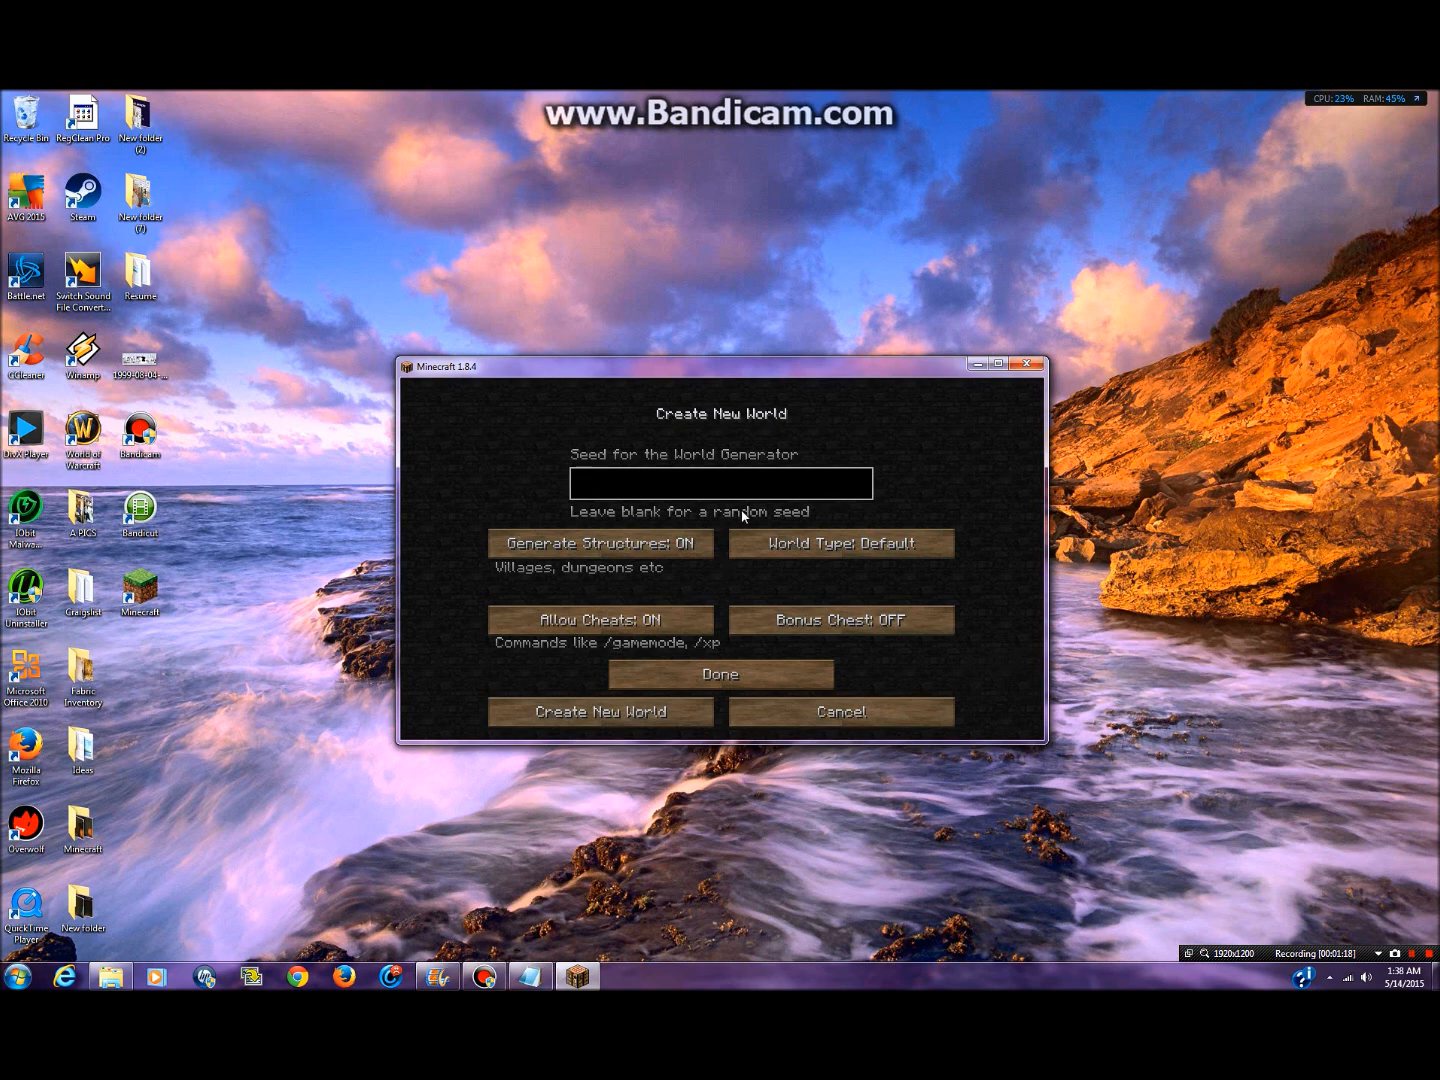
pyautogui.write('2222222222222222')
pyautogui.click(721, 675)
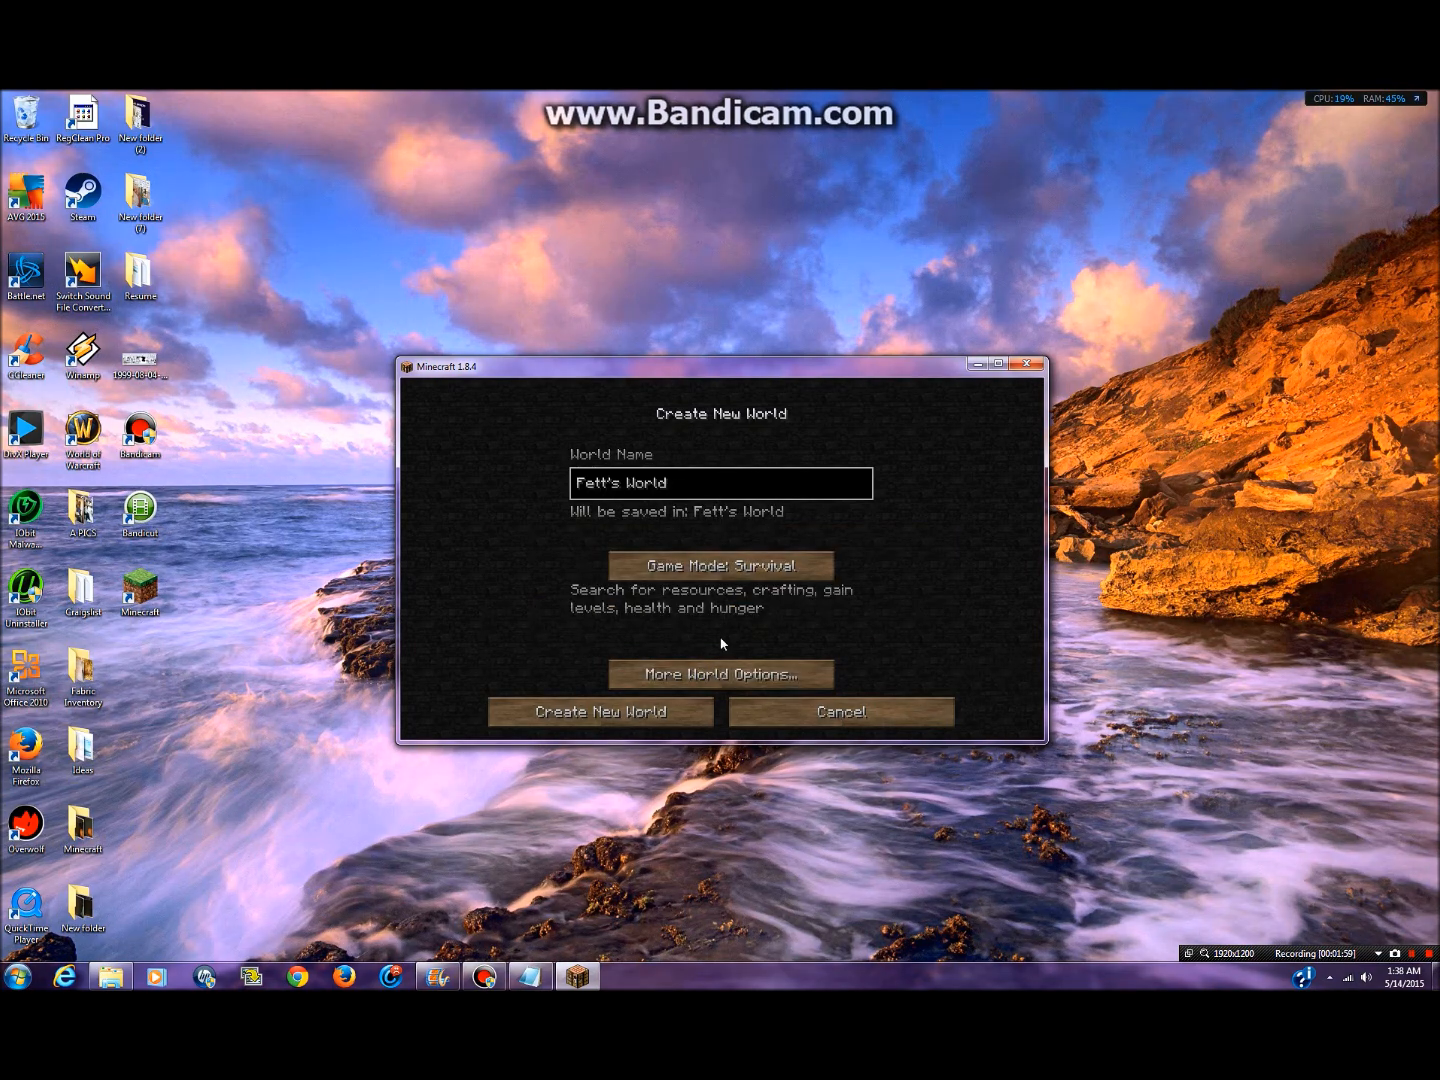
pyautogui.click(620, 722)
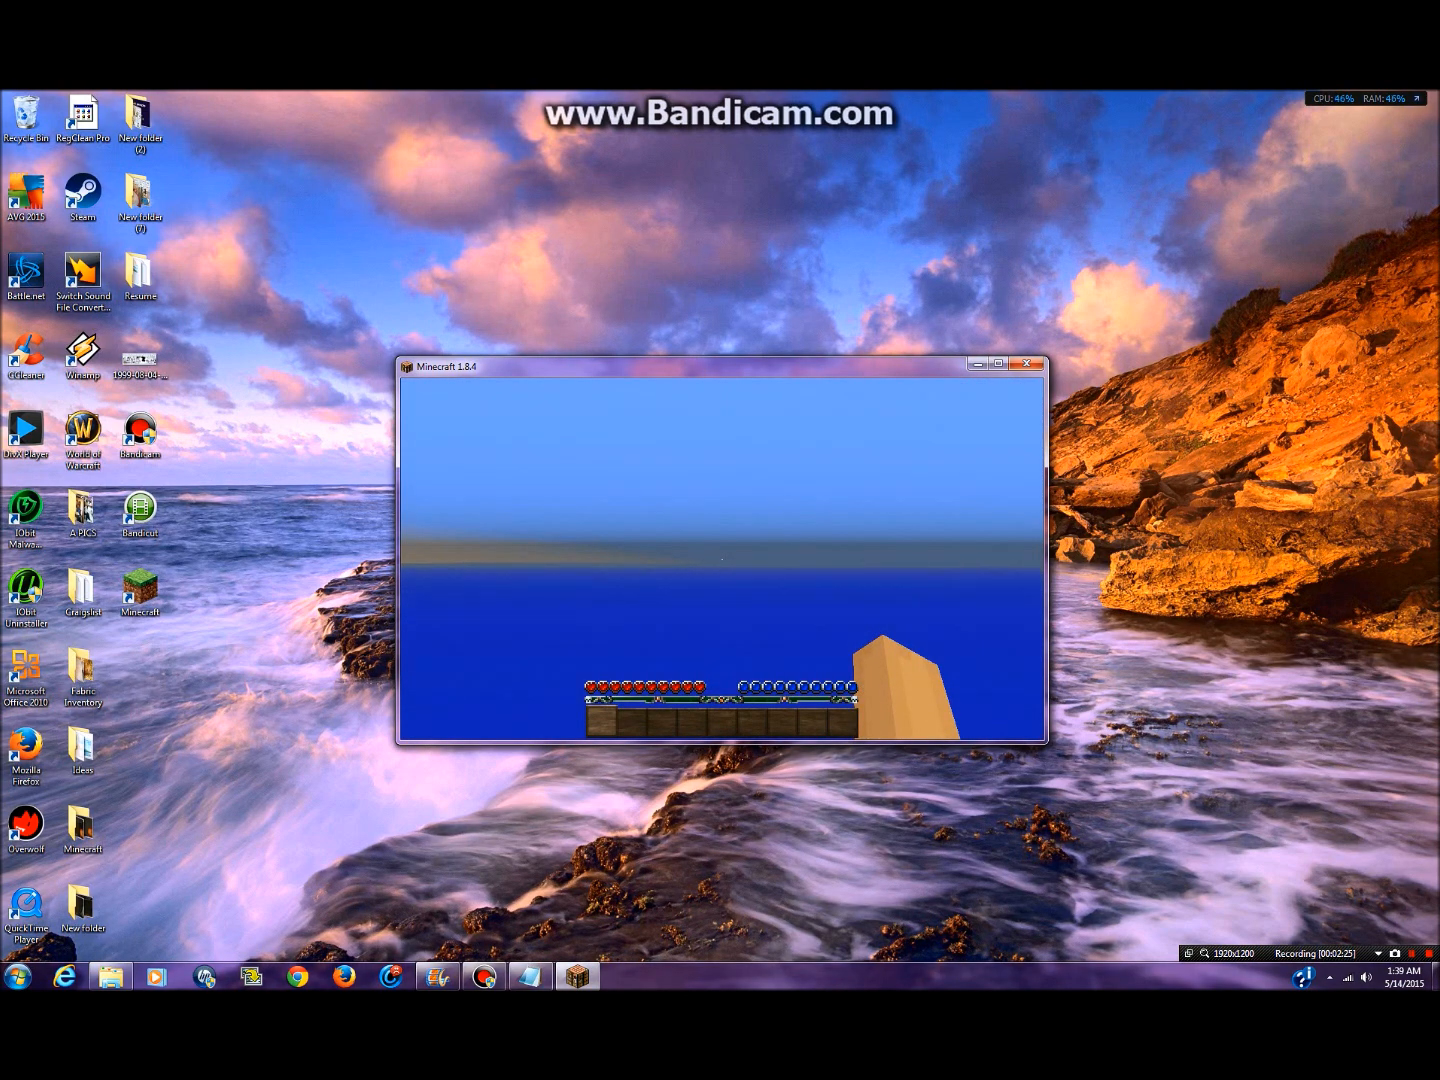
# - Walk forward through the new world's grassland to look around the spawn area
pyautogui.press('w')
pyautogui.press('w')
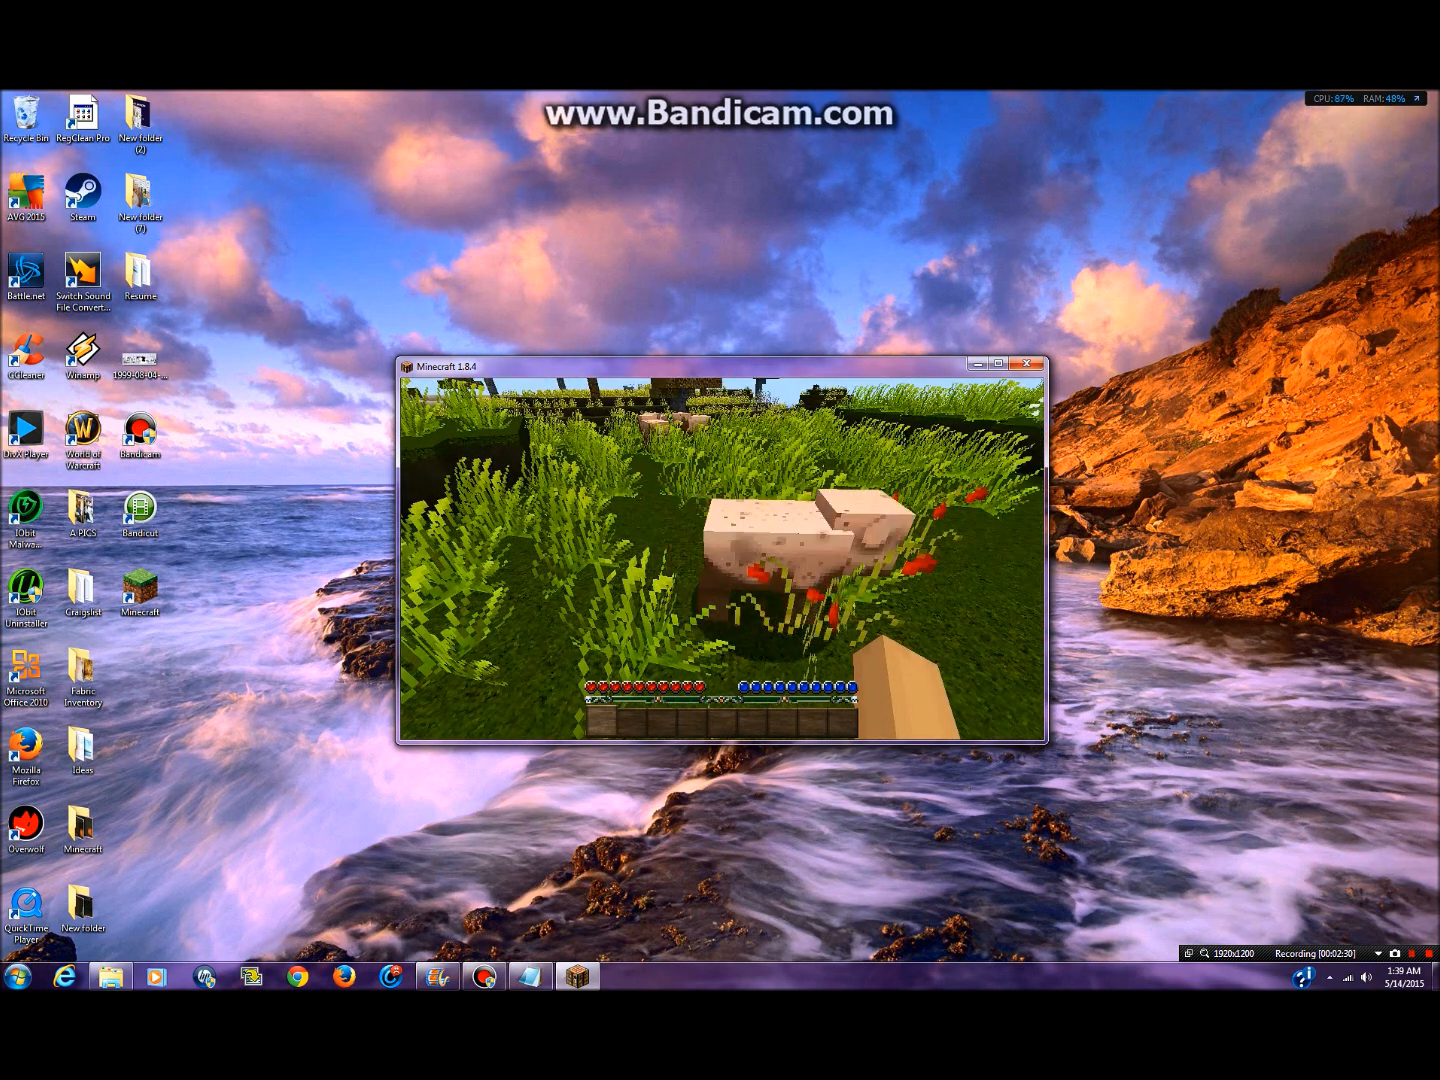
pyautogui.press('w')
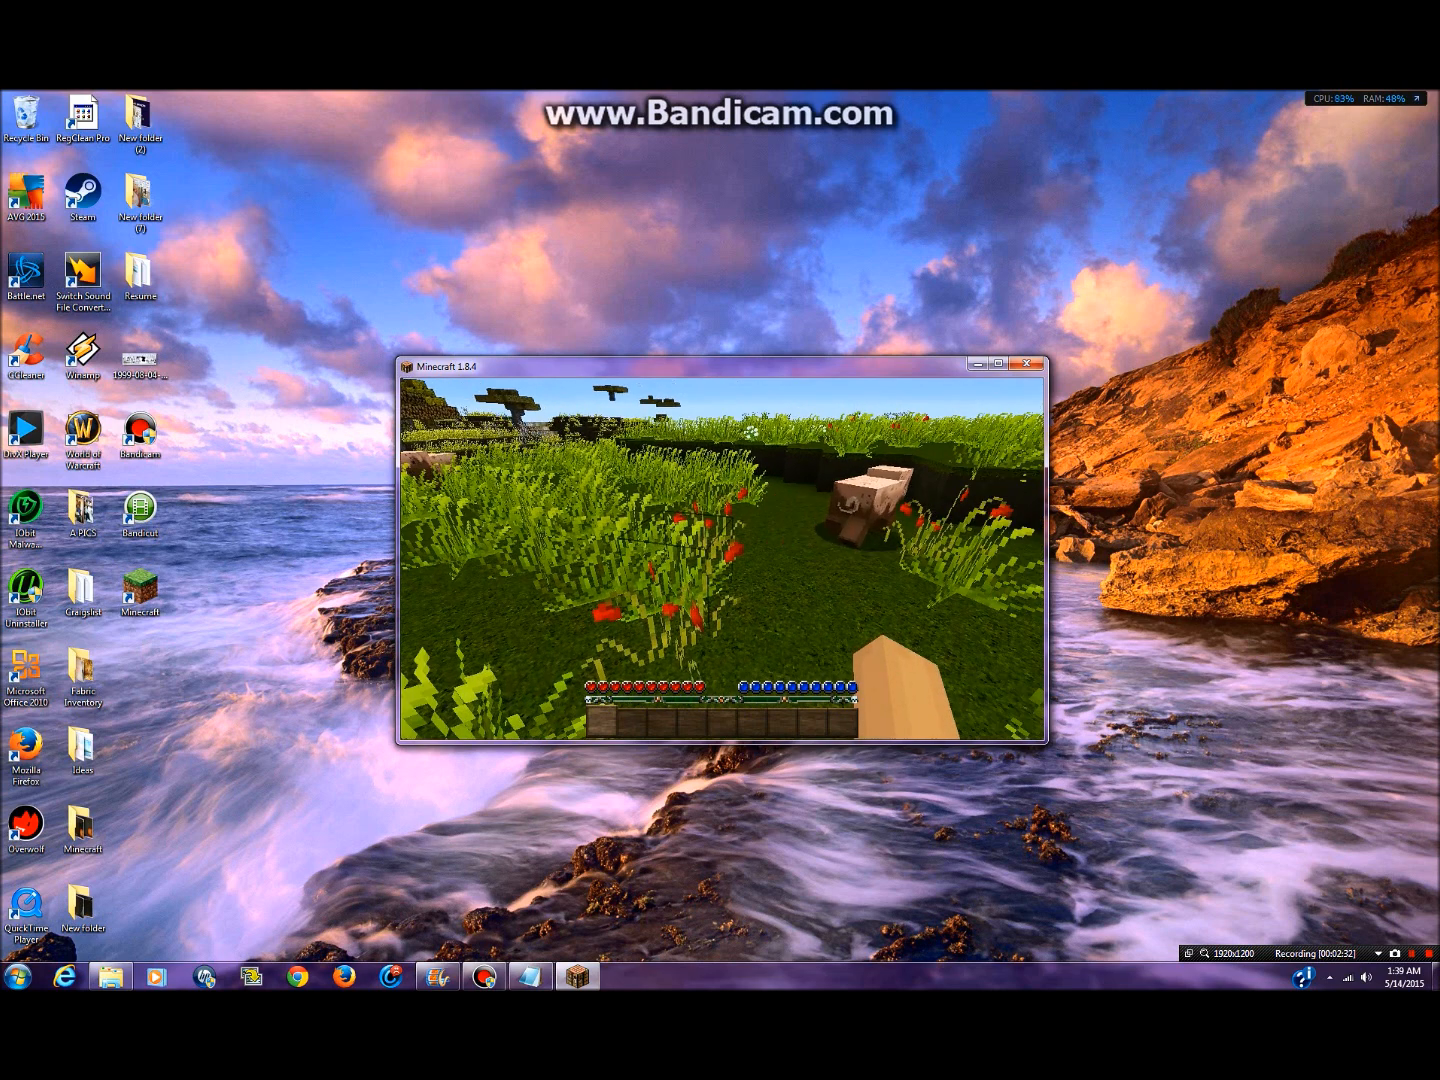
pyautogui.press('w')
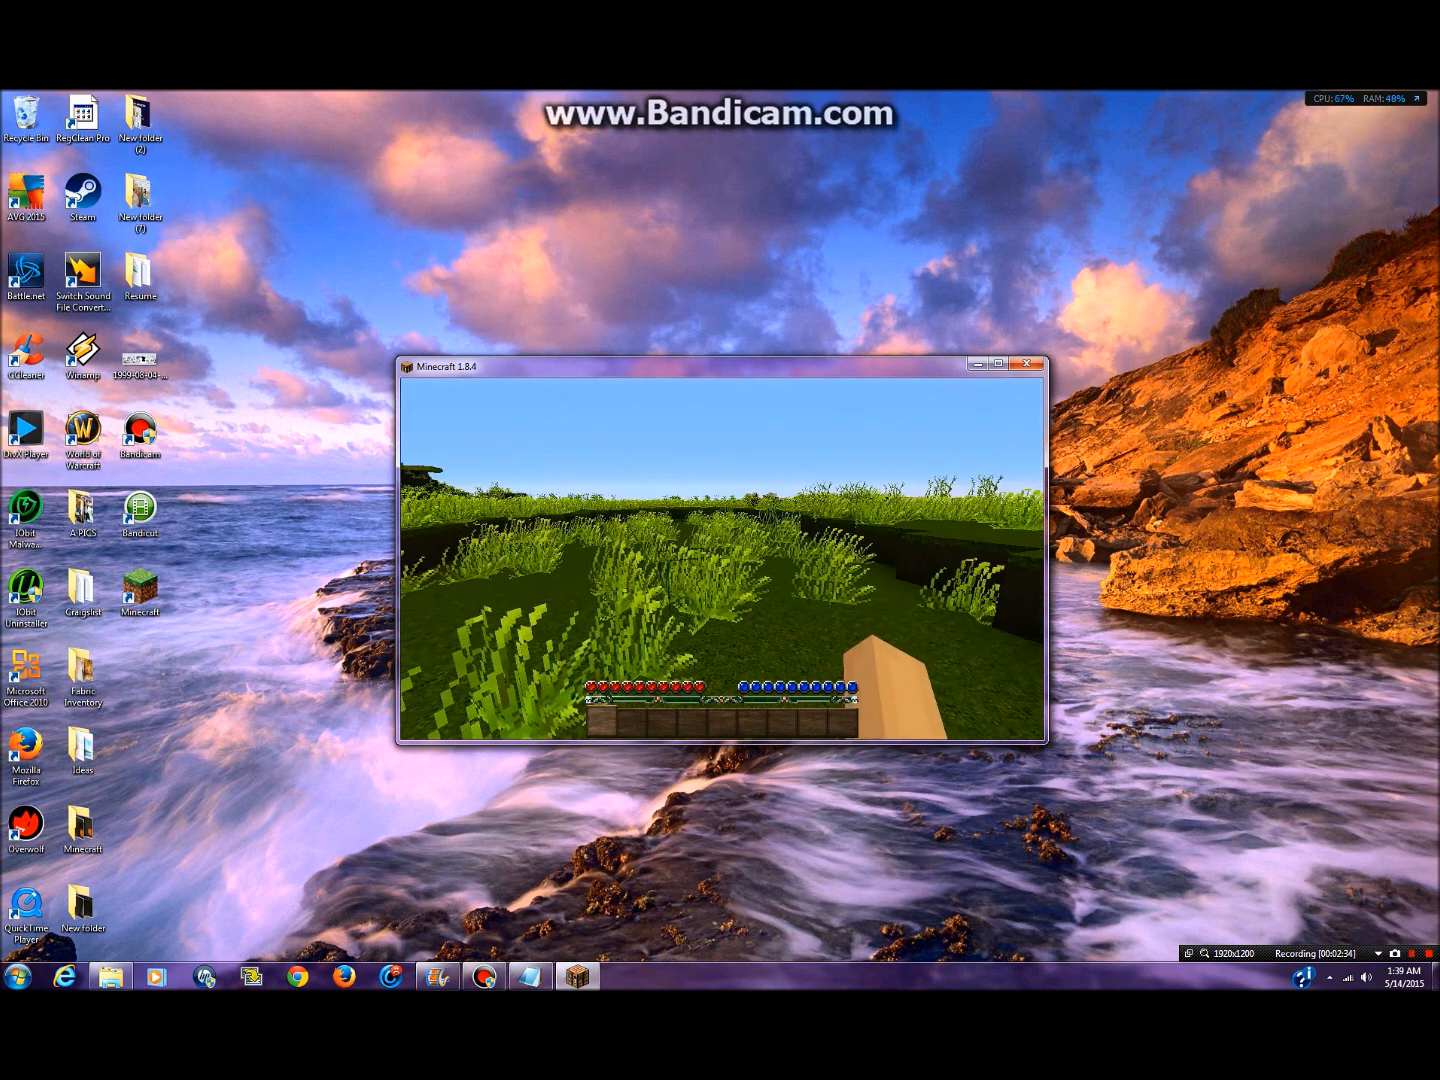
# - Pause the game and open the resource pack folder on disk from the resource pack options
pyautogui.press('Escape')
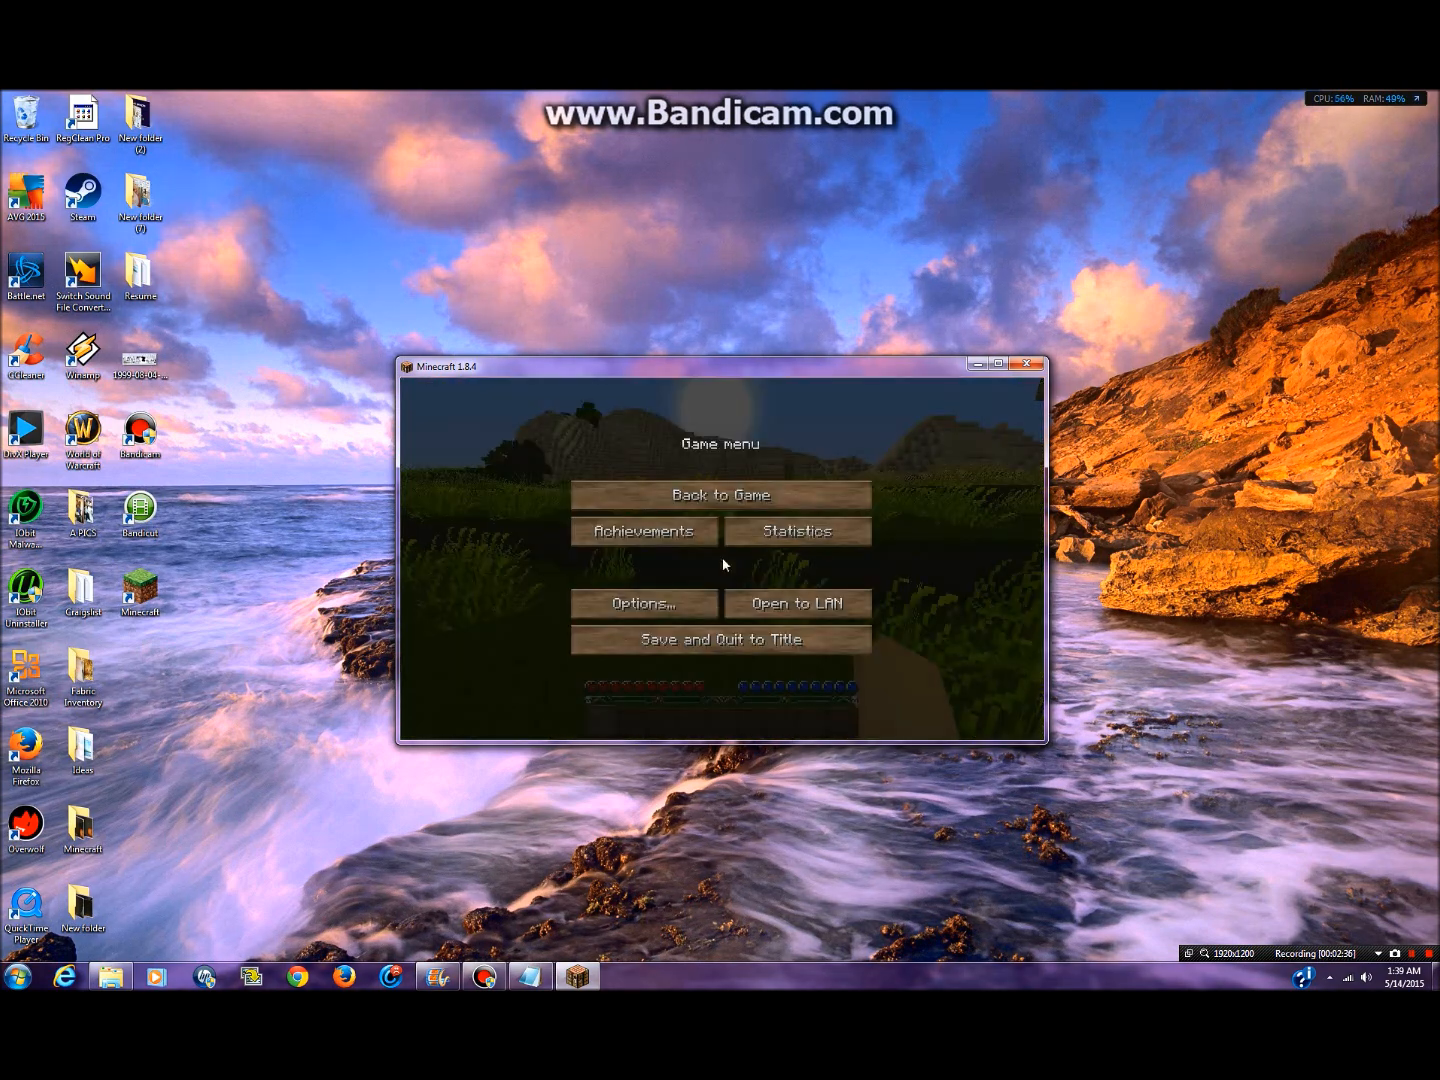
pyautogui.click(673, 609)
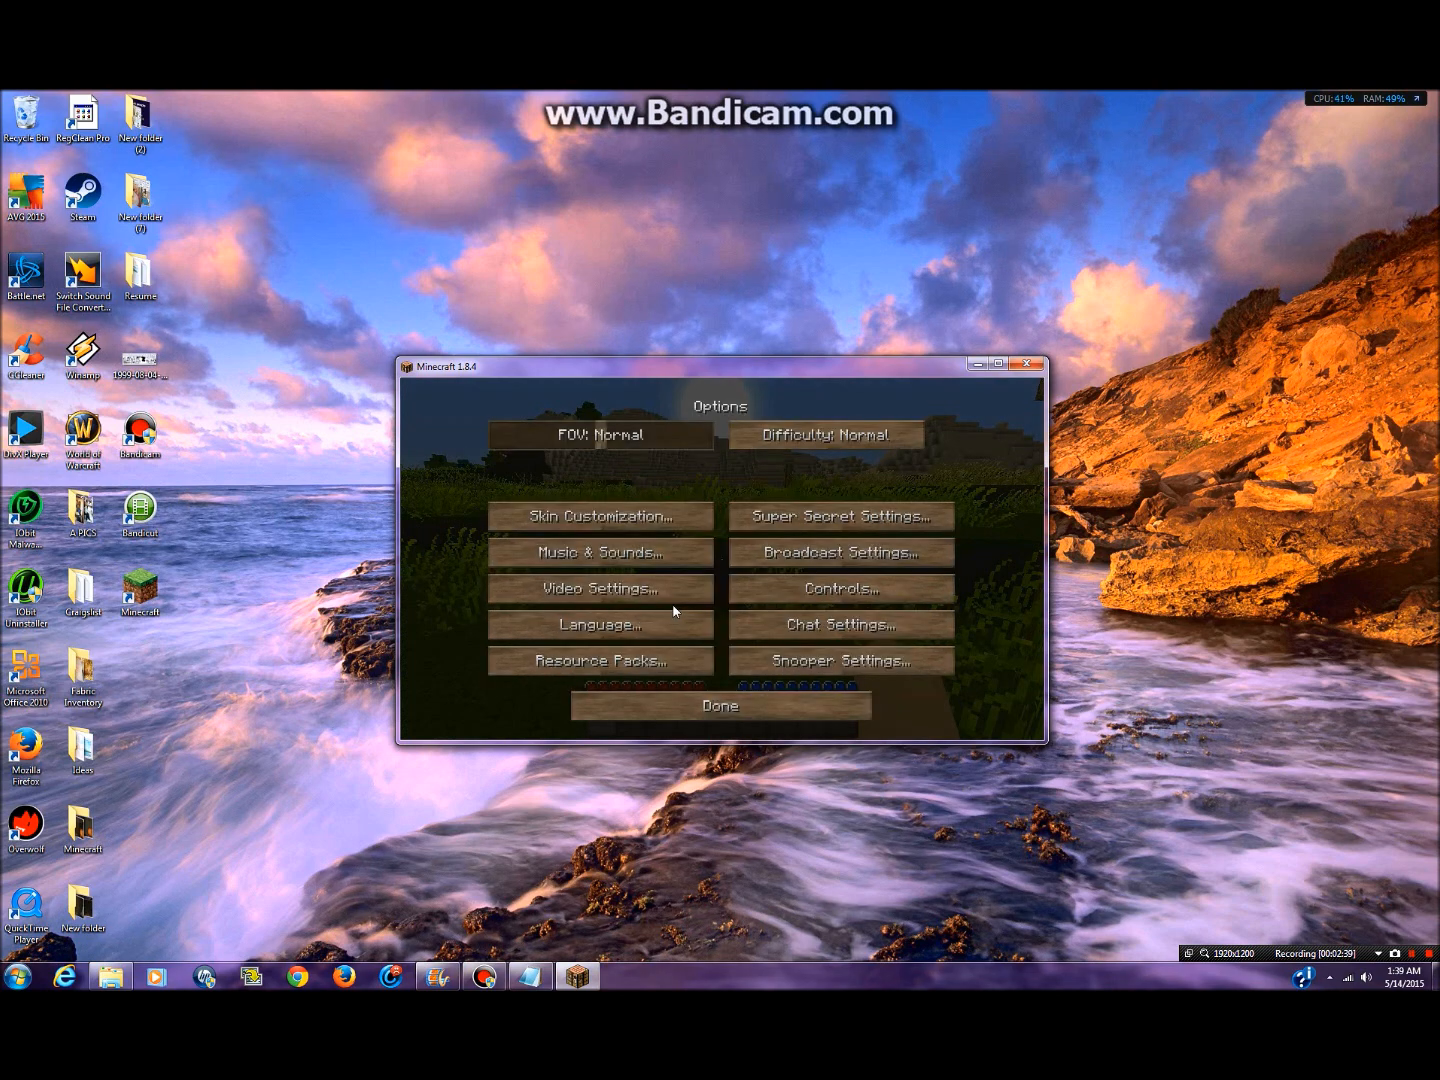
pyautogui.click(673, 671)
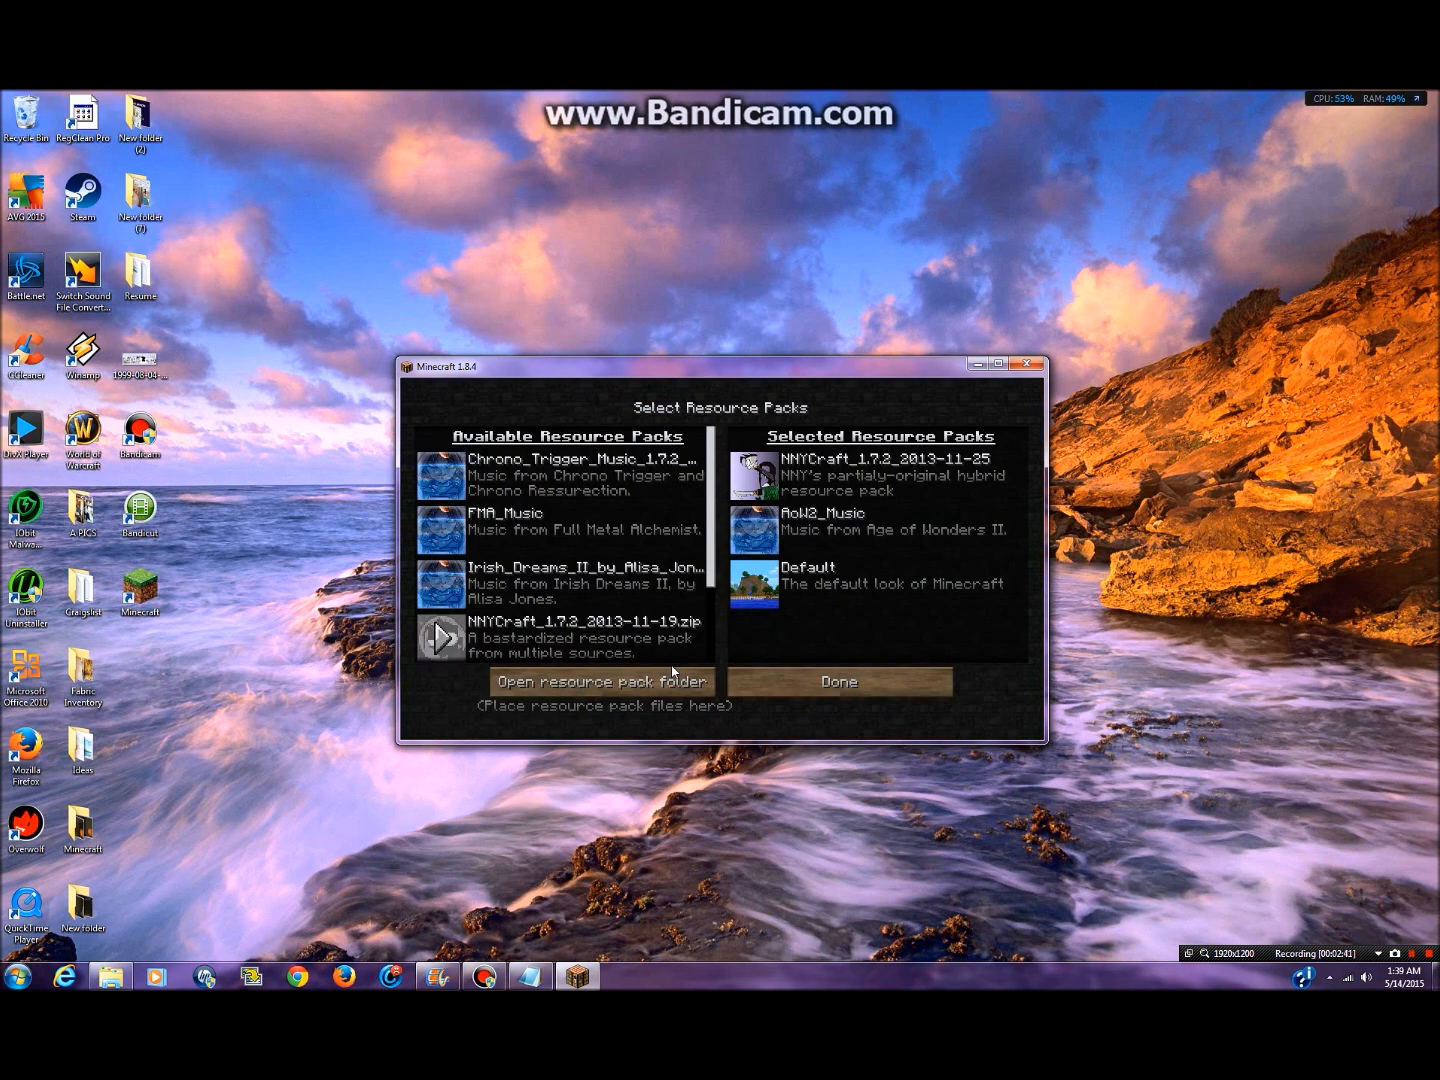
pyautogui.click(600, 681)
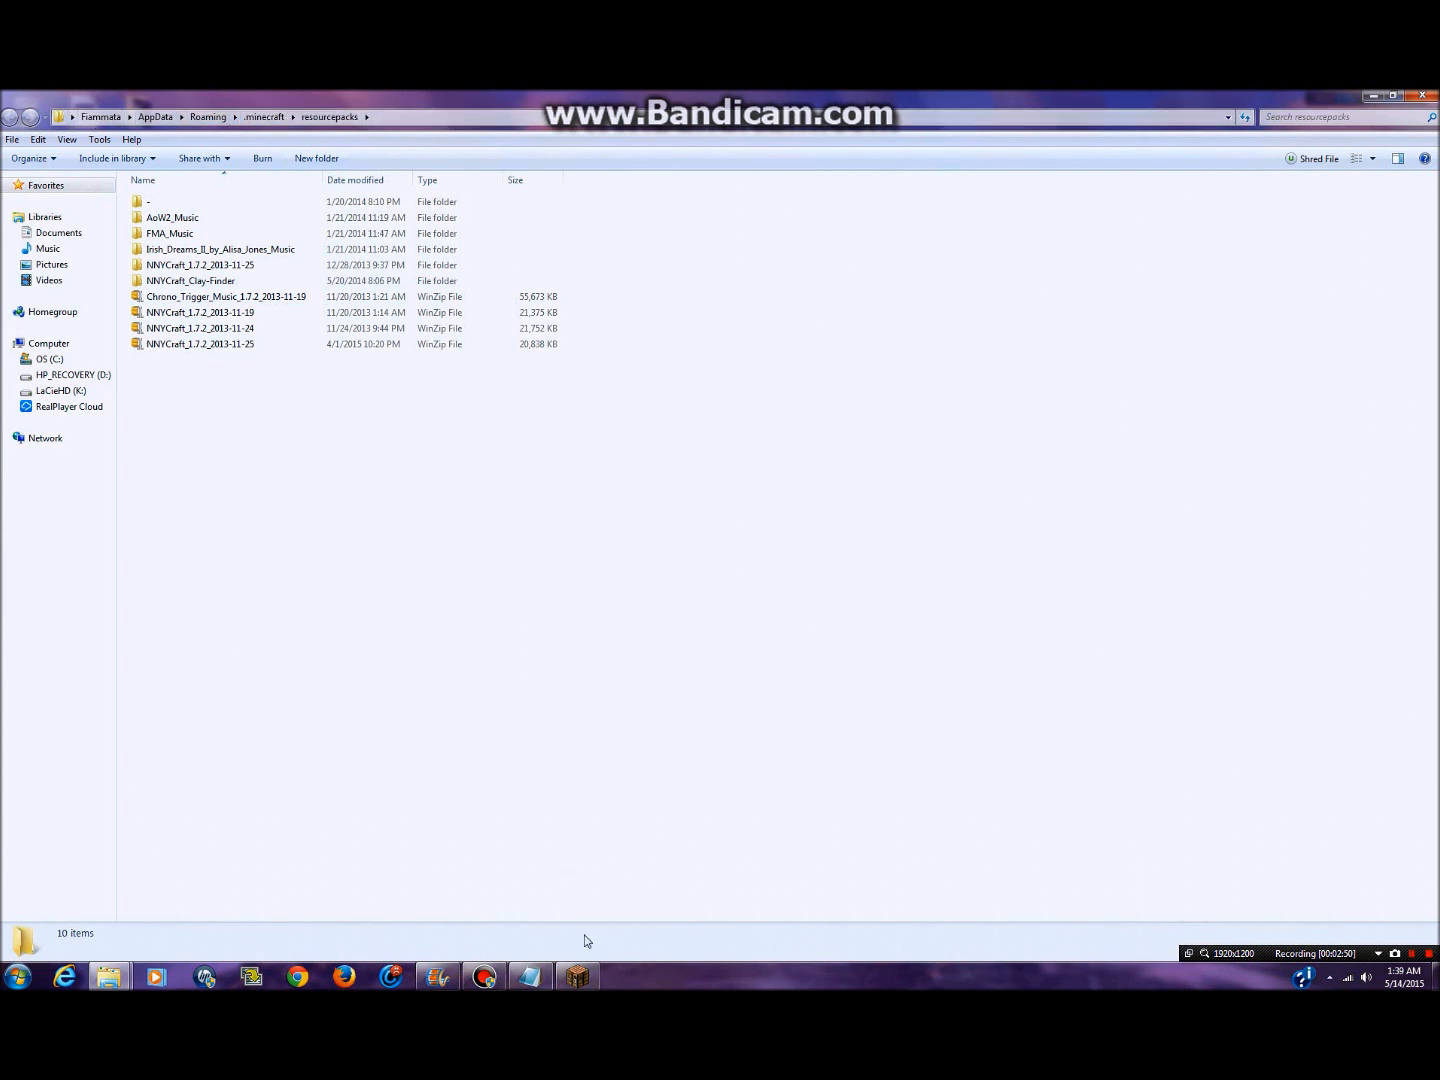
# - Switch back to Minecraft and close the game, leaving the resource pack folder open
pyautogui.moveTo(588, 982)
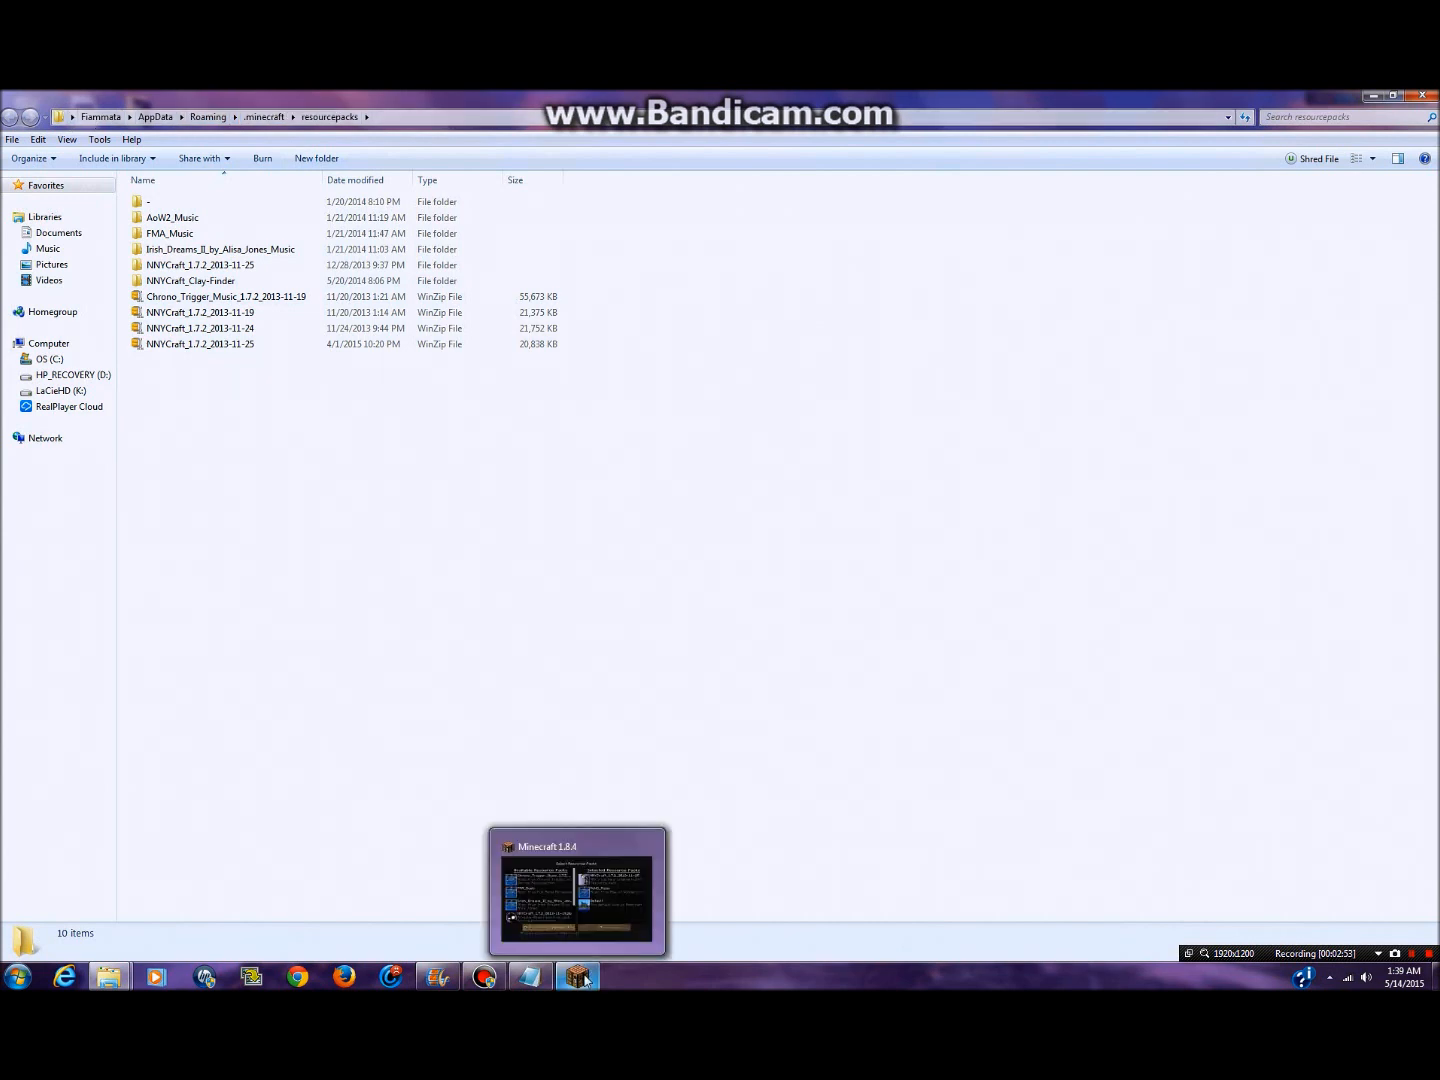
pyautogui.click(588, 981)
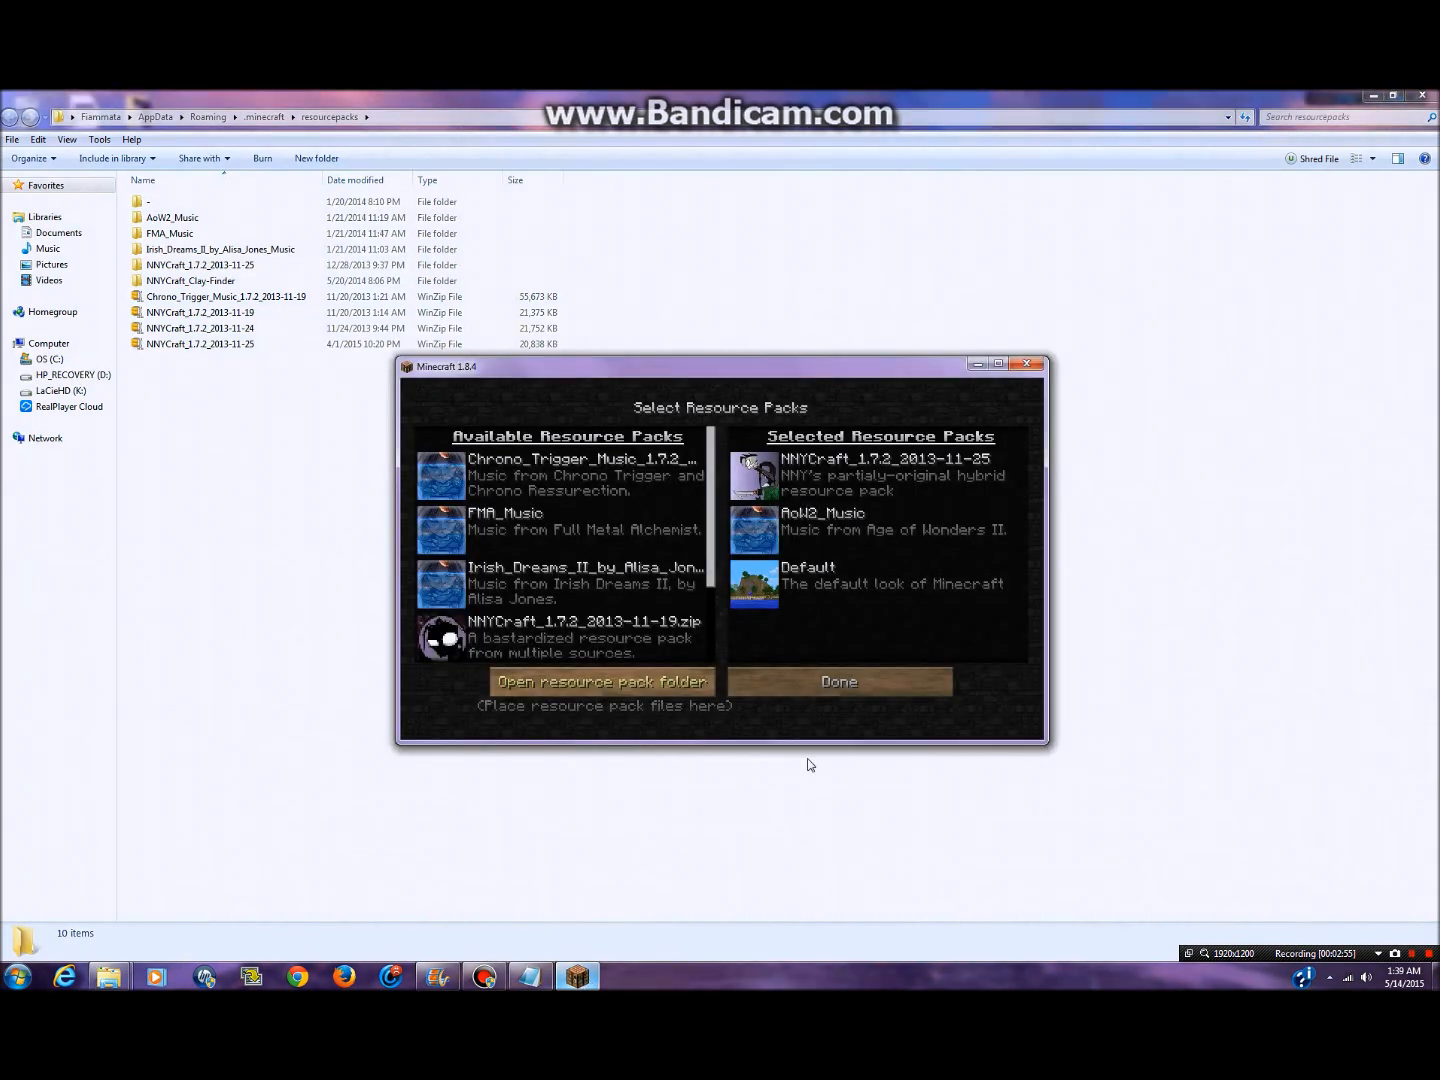
pyautogui.click(1036, 366)
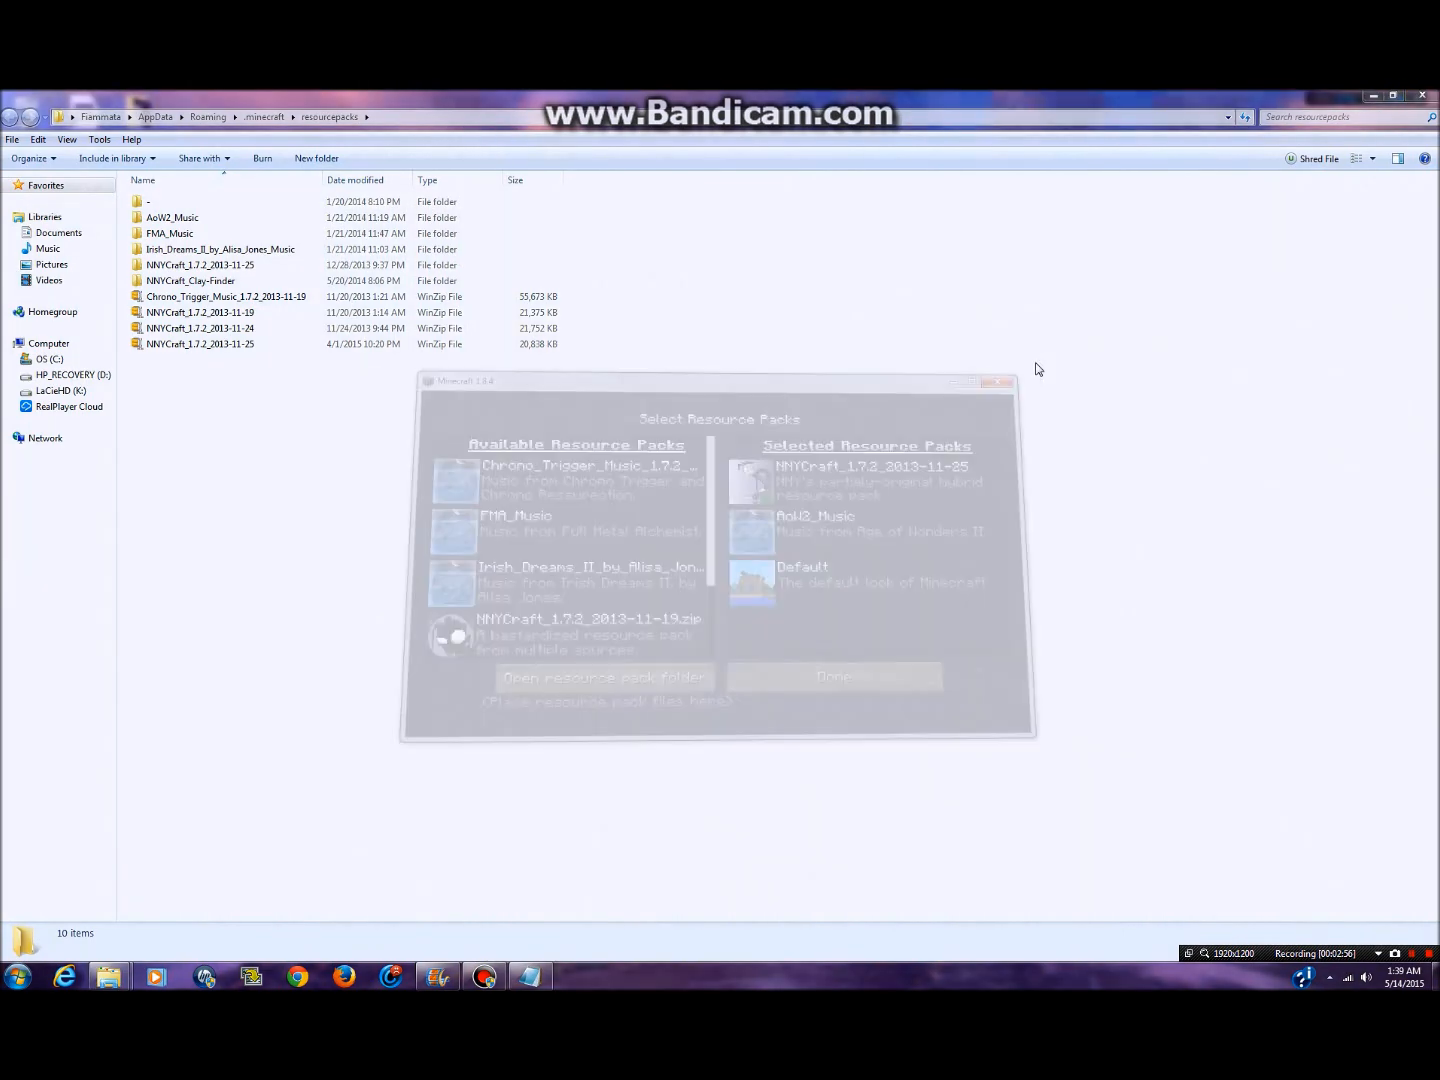
# - Go up to the .minecraft folder and open the region folder of the Fett's World save
pyautogui.click(266, 117)
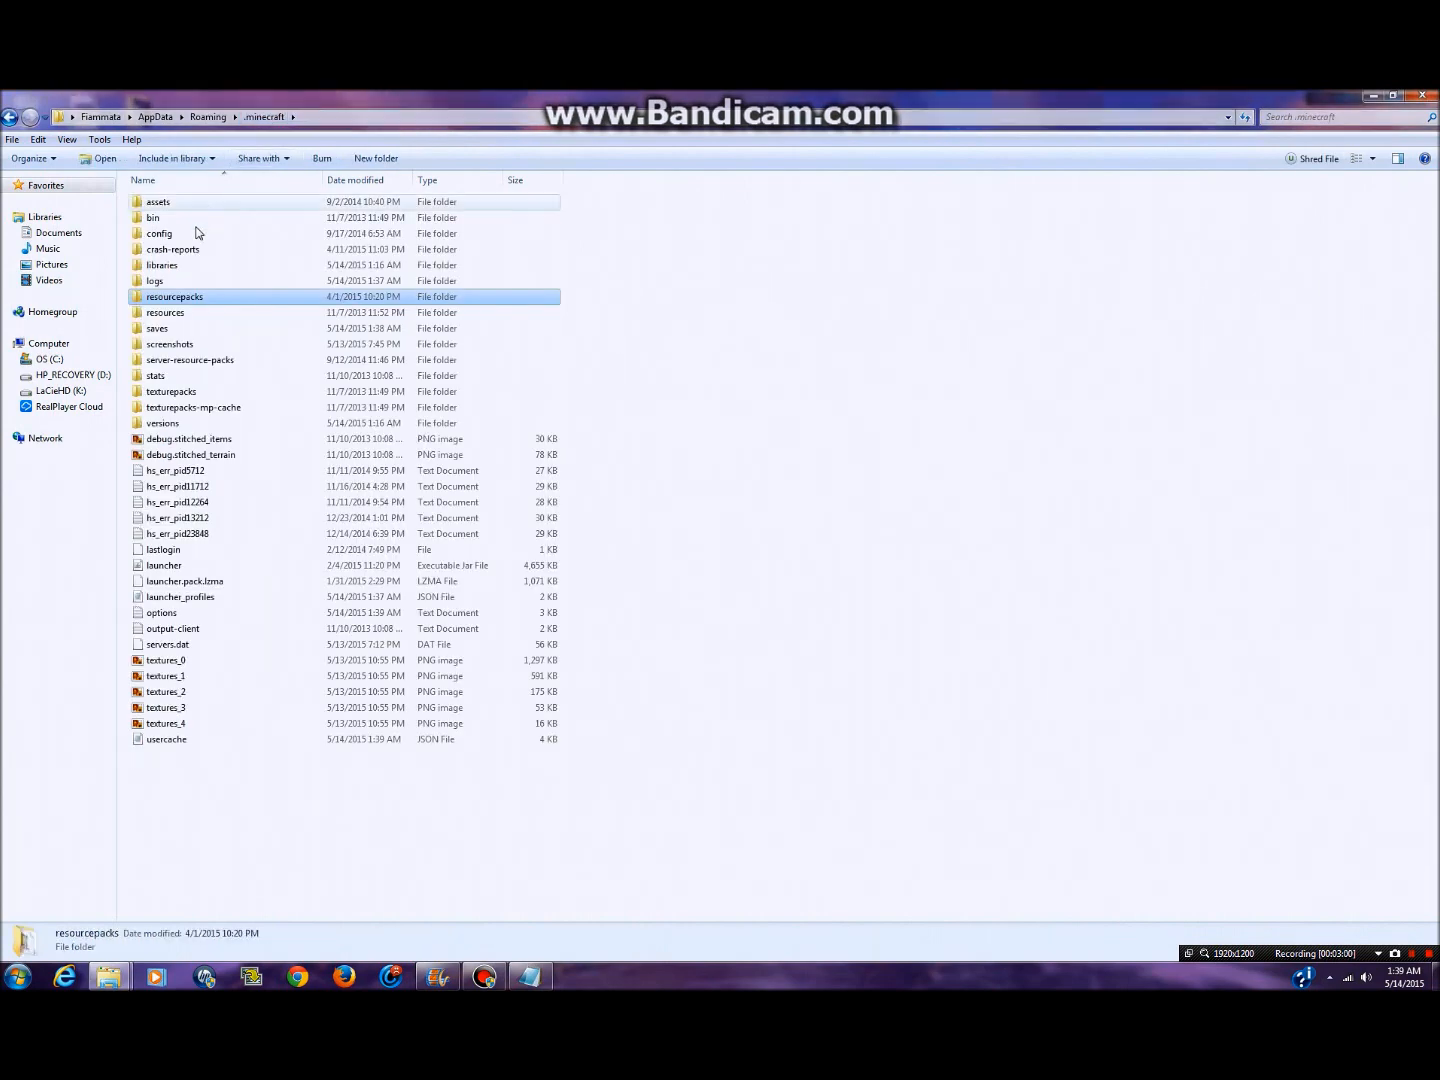
pyautogui.doubleClick(158, 330)
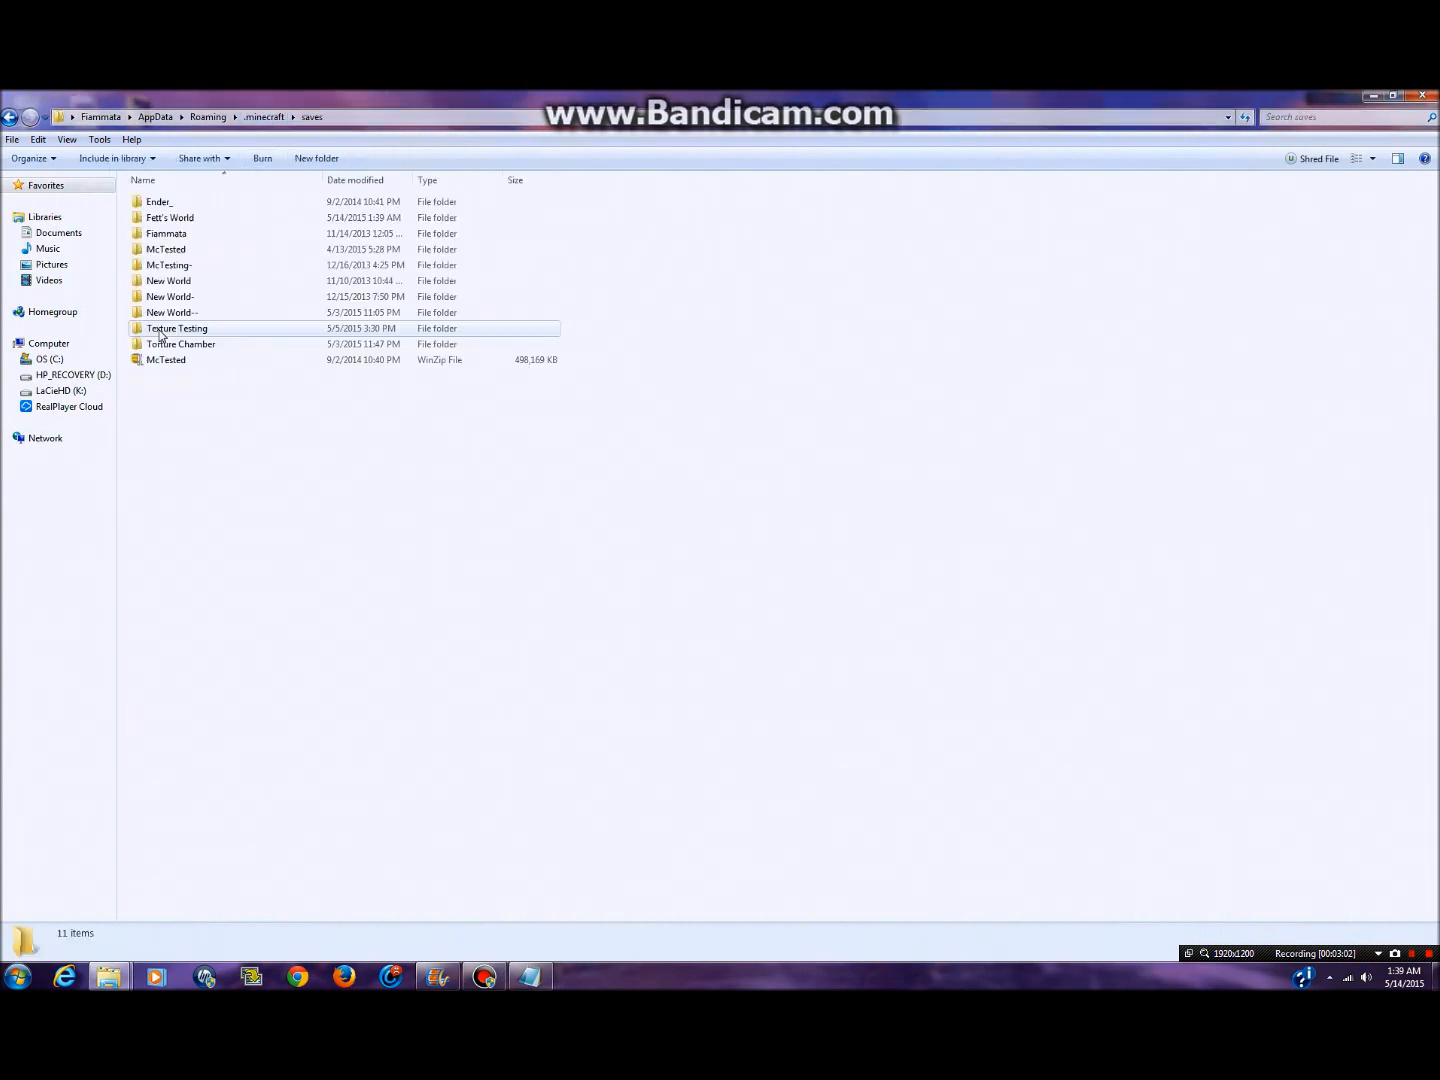
pyautogui.doubleClick(170, 219)
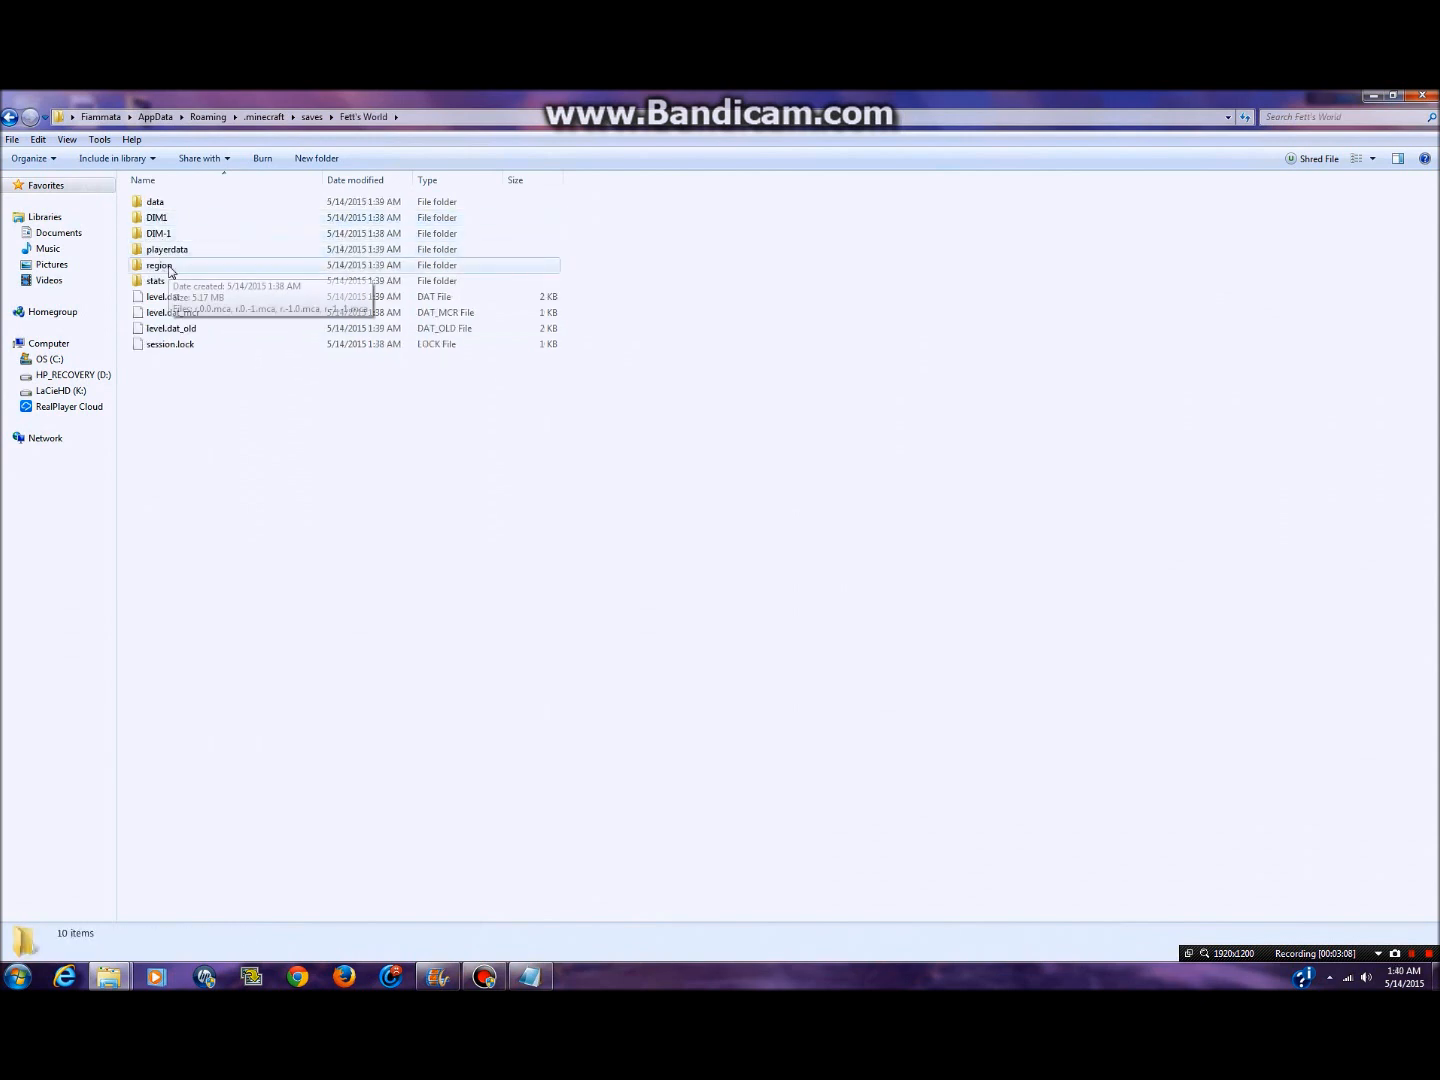
pyautogui.doubleClick(160, 266)
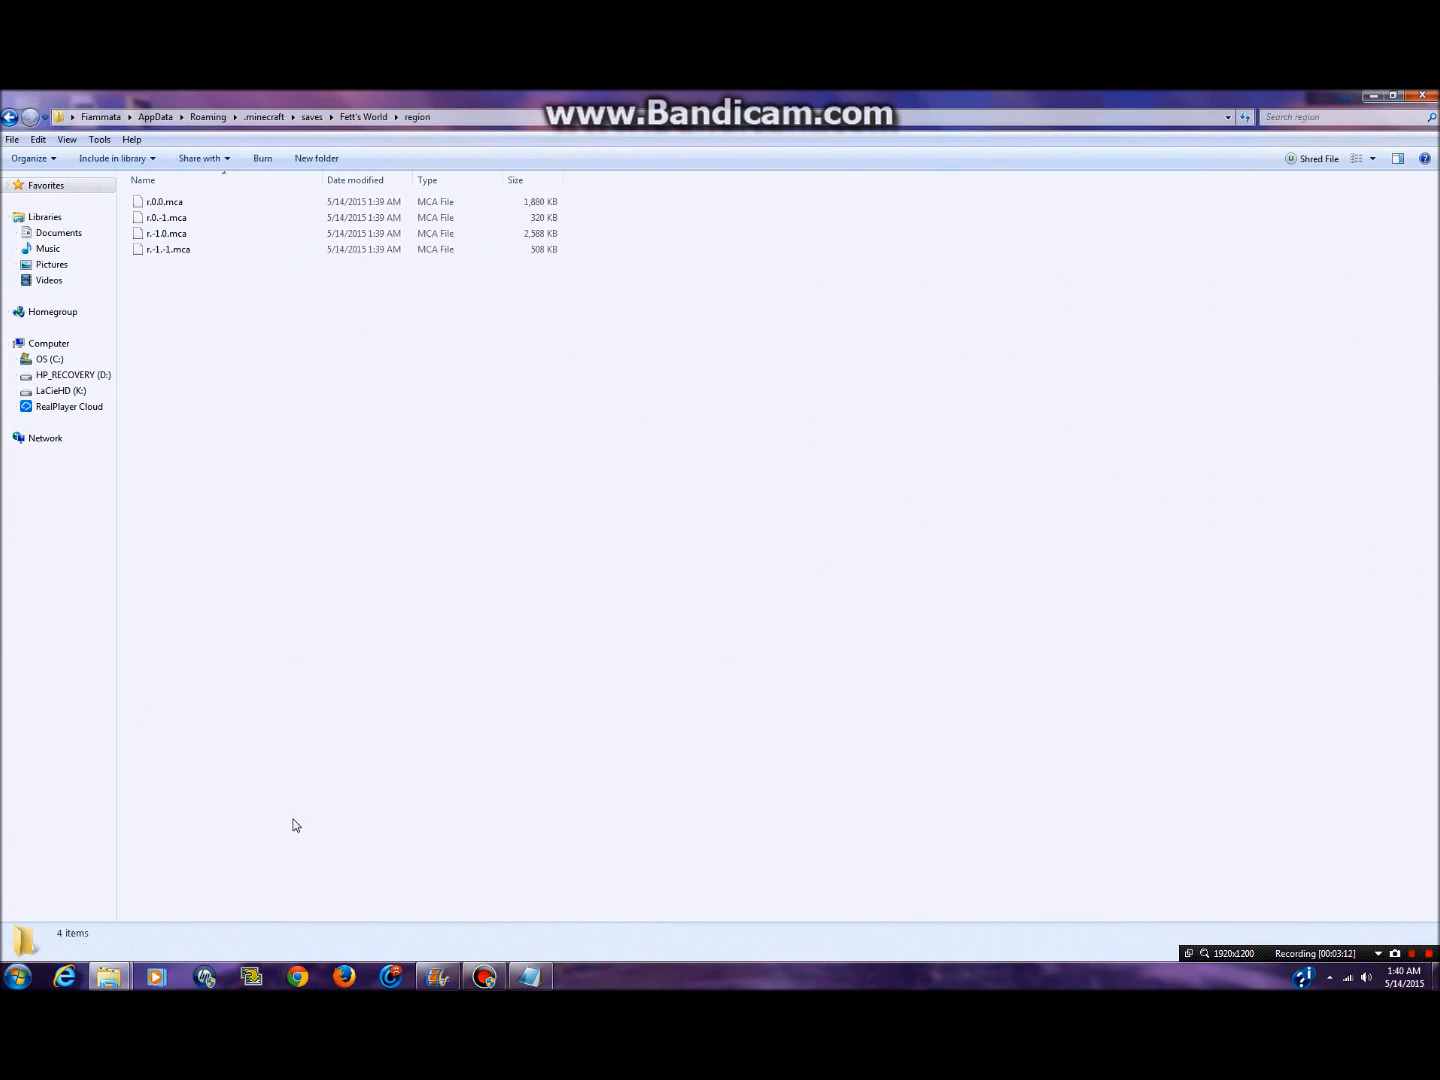
# - Switch to the Map Save Project window and select all region files in its Spawn folder for copying
pyautogui.moveTo(110, 977)
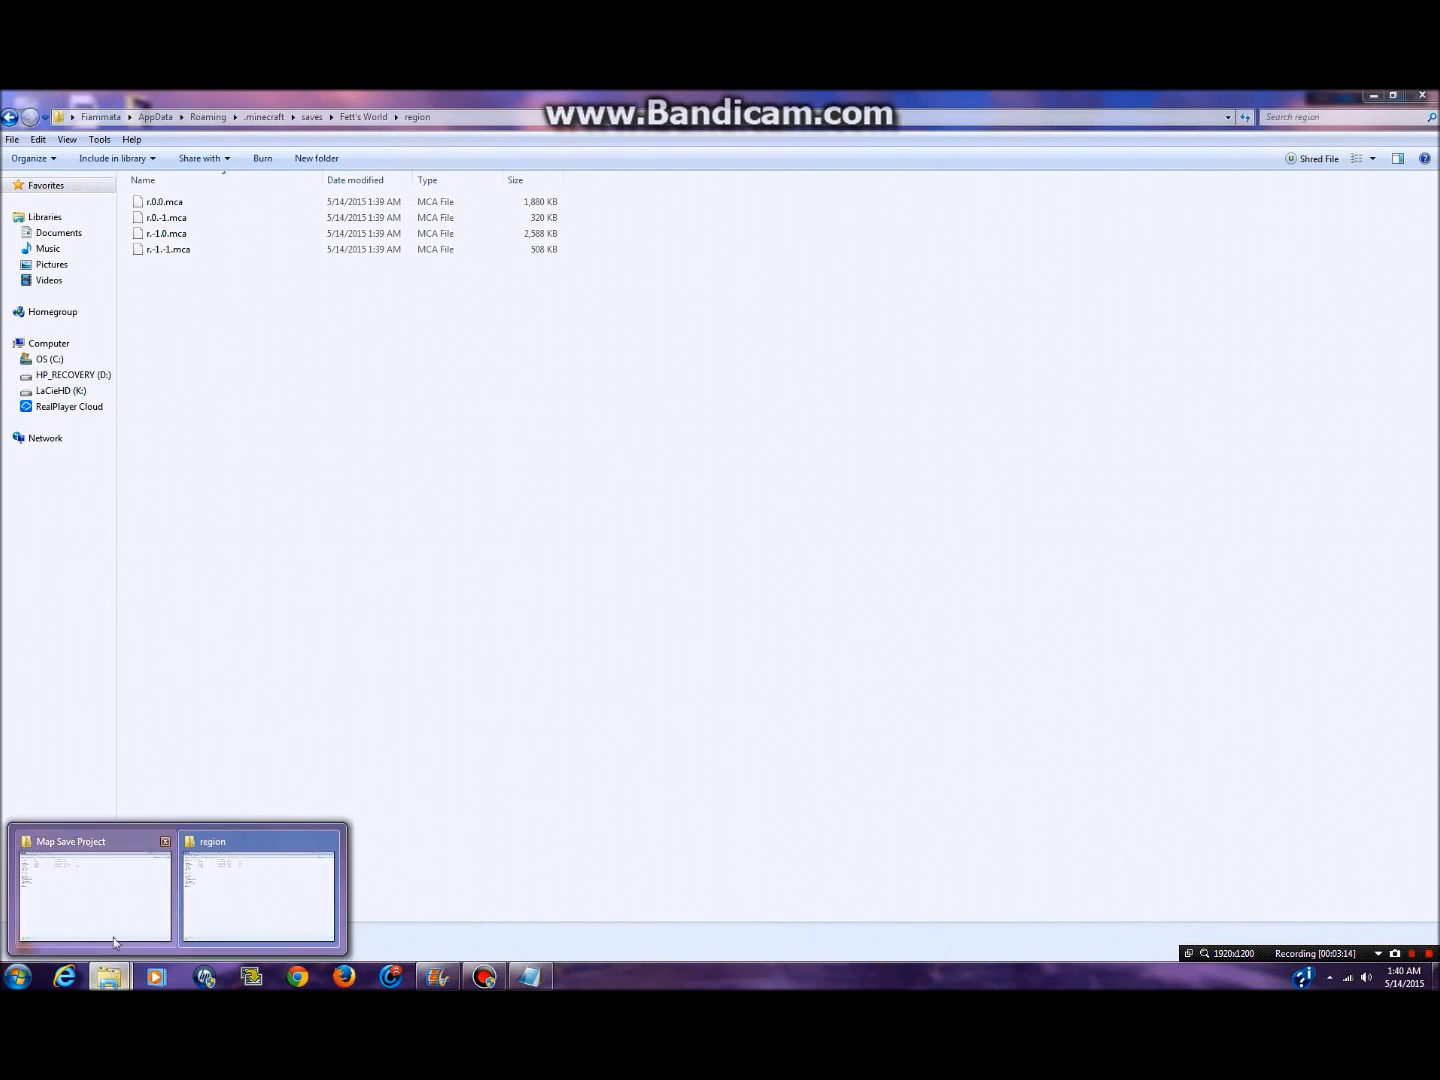
pyautogui.click(121, 929)
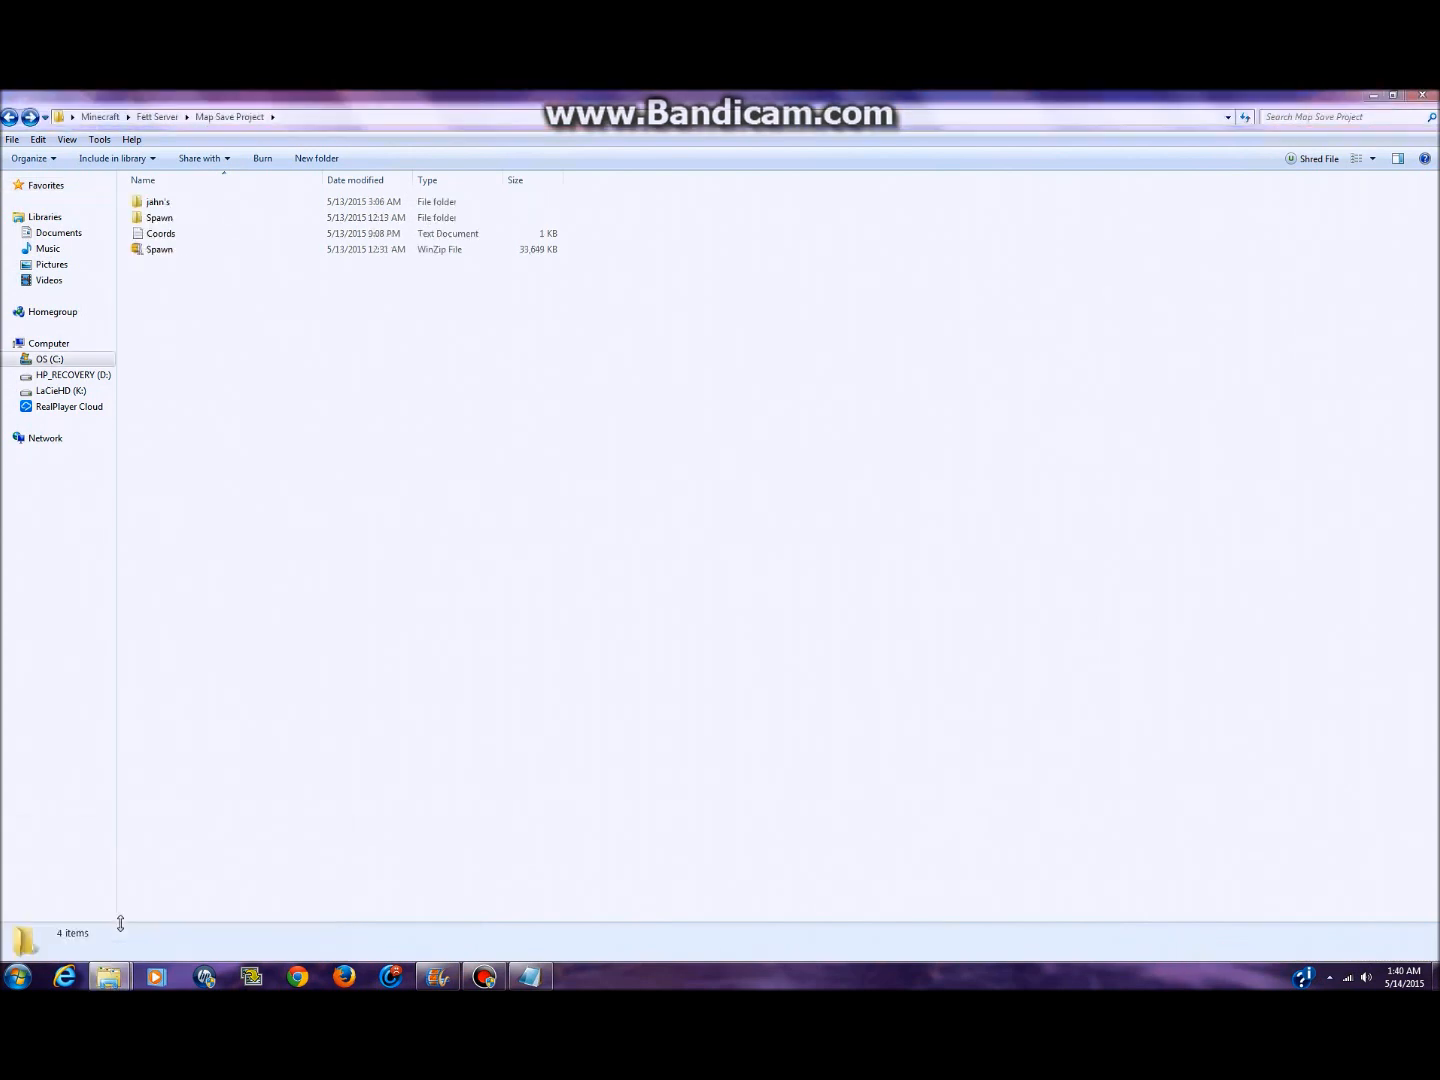
pyautogui.doubleClick(157, 220)
pyautogui.hotkey('ctrl', 'a')
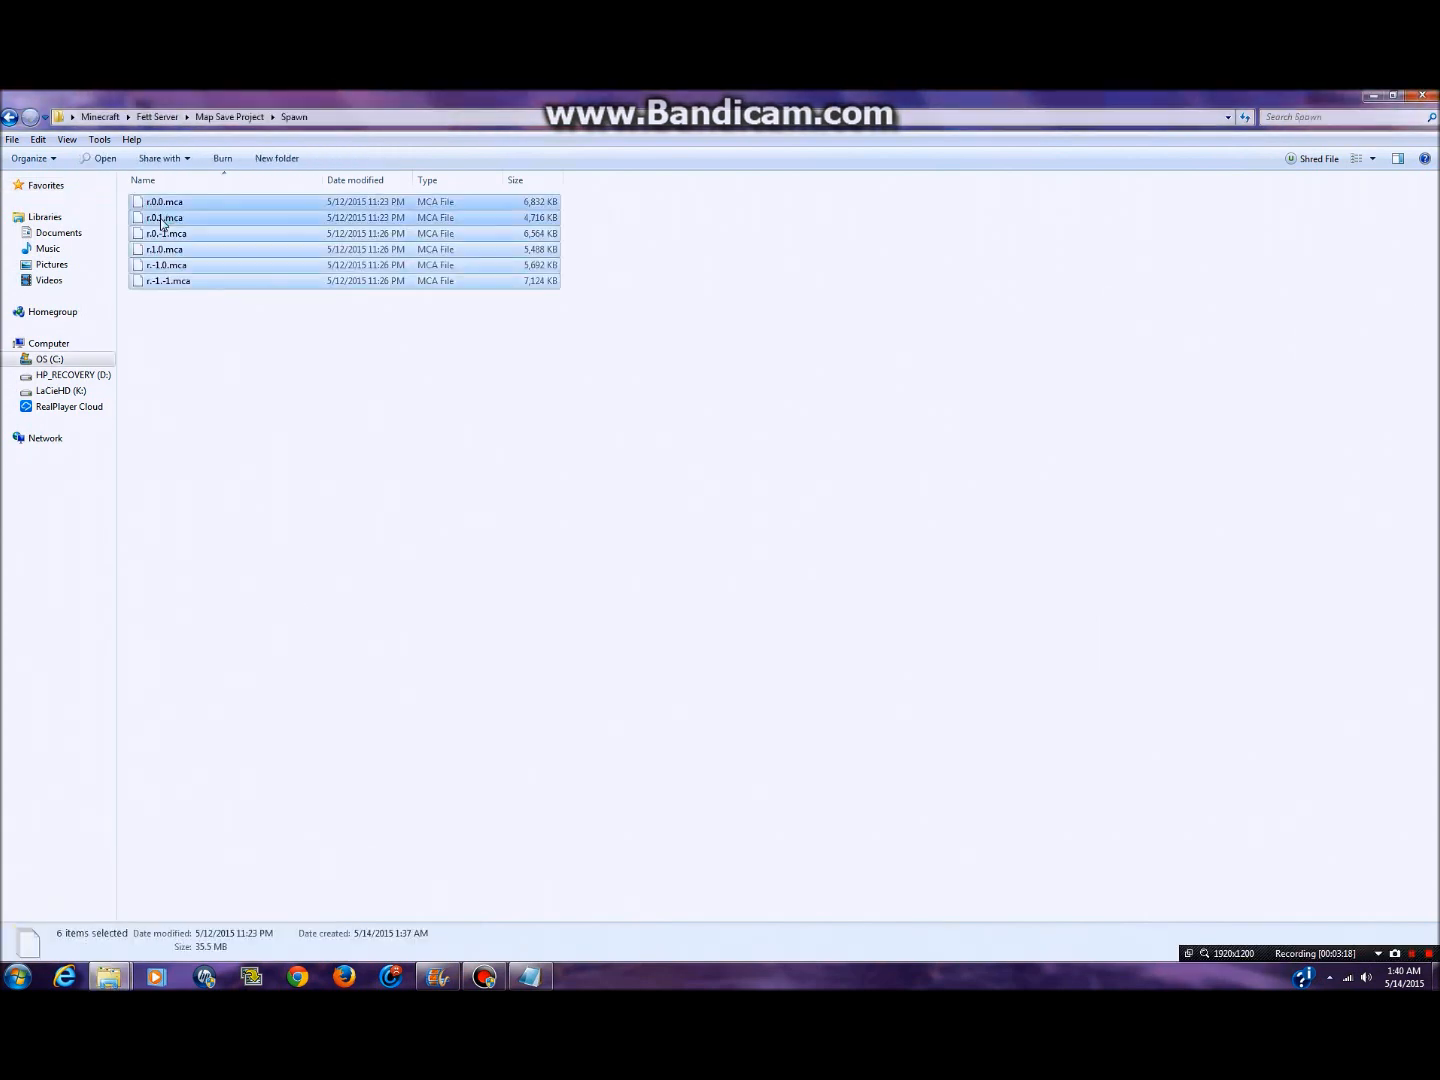
# - Paste the Spawn files into the Fett's World region folder, replacing every existing file with the same name
pyautogui.click(109, 977)
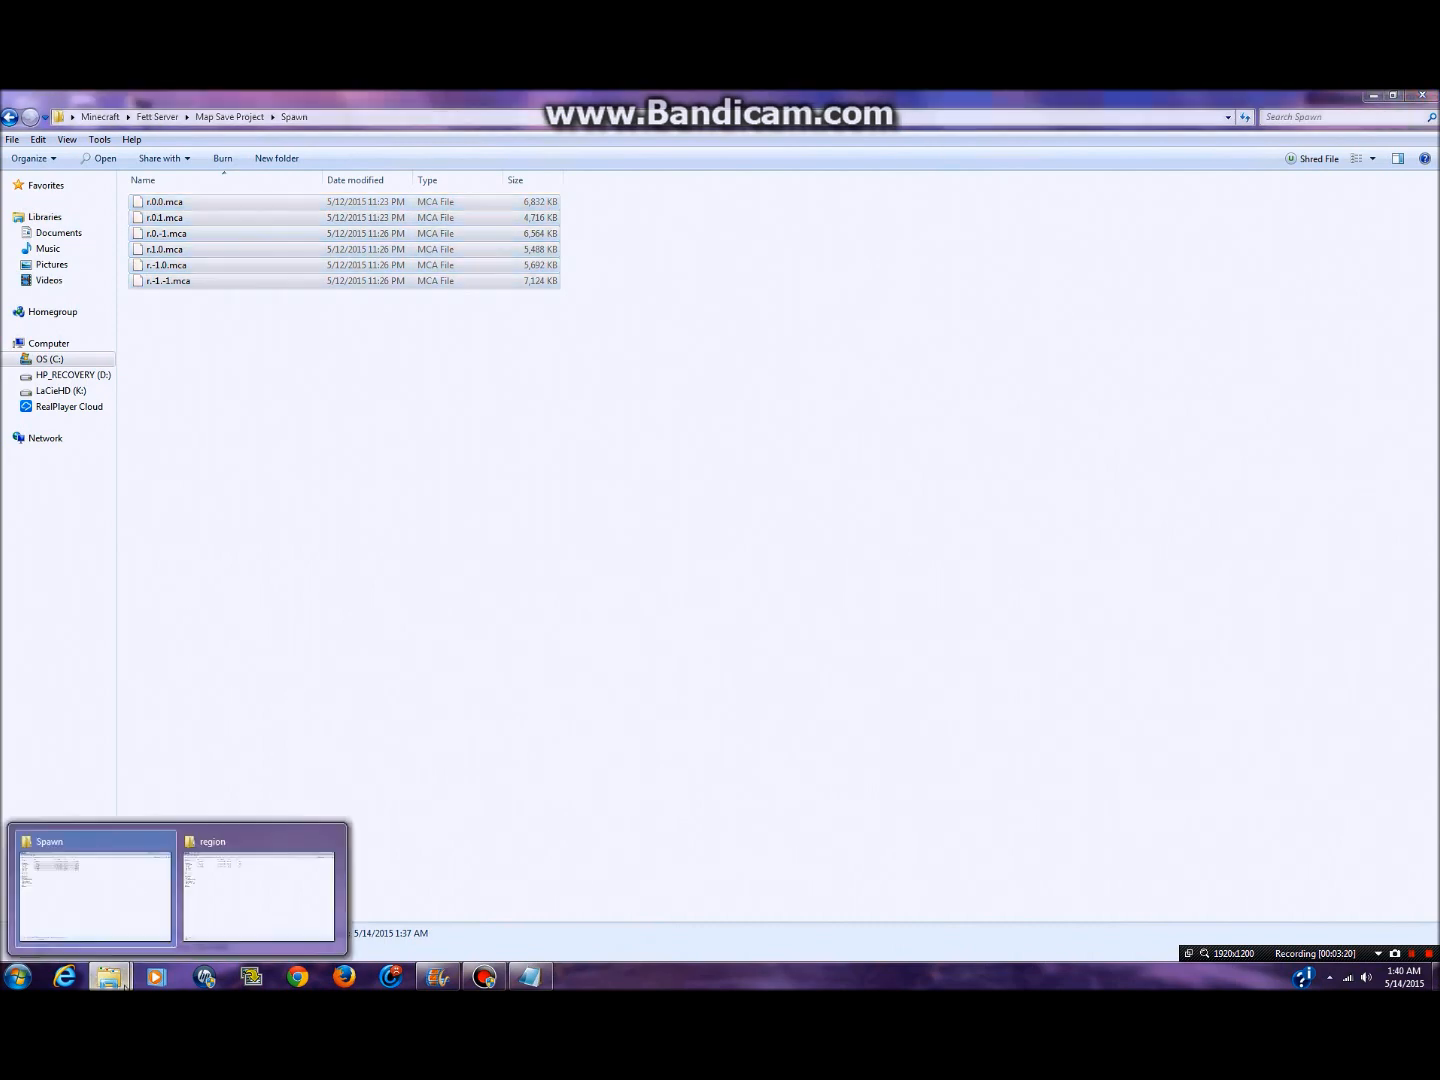
pyautogui.click(245, 893)
pyautogui.hotkey('ctrl', 'v')
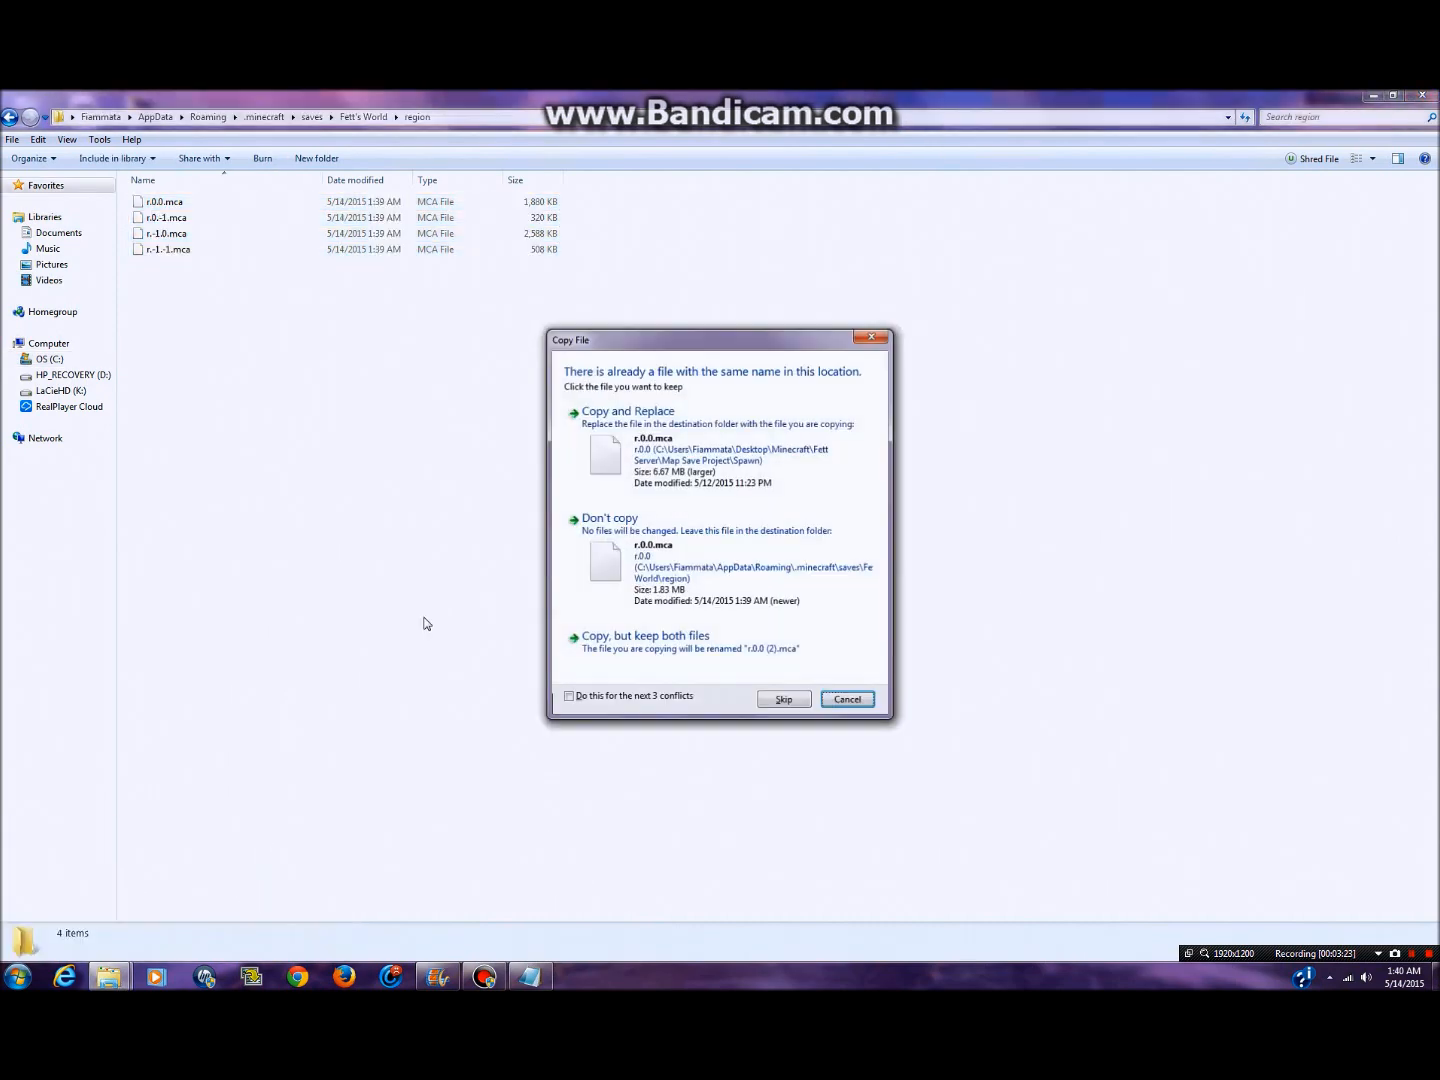
pyautogui.click(701, 467)
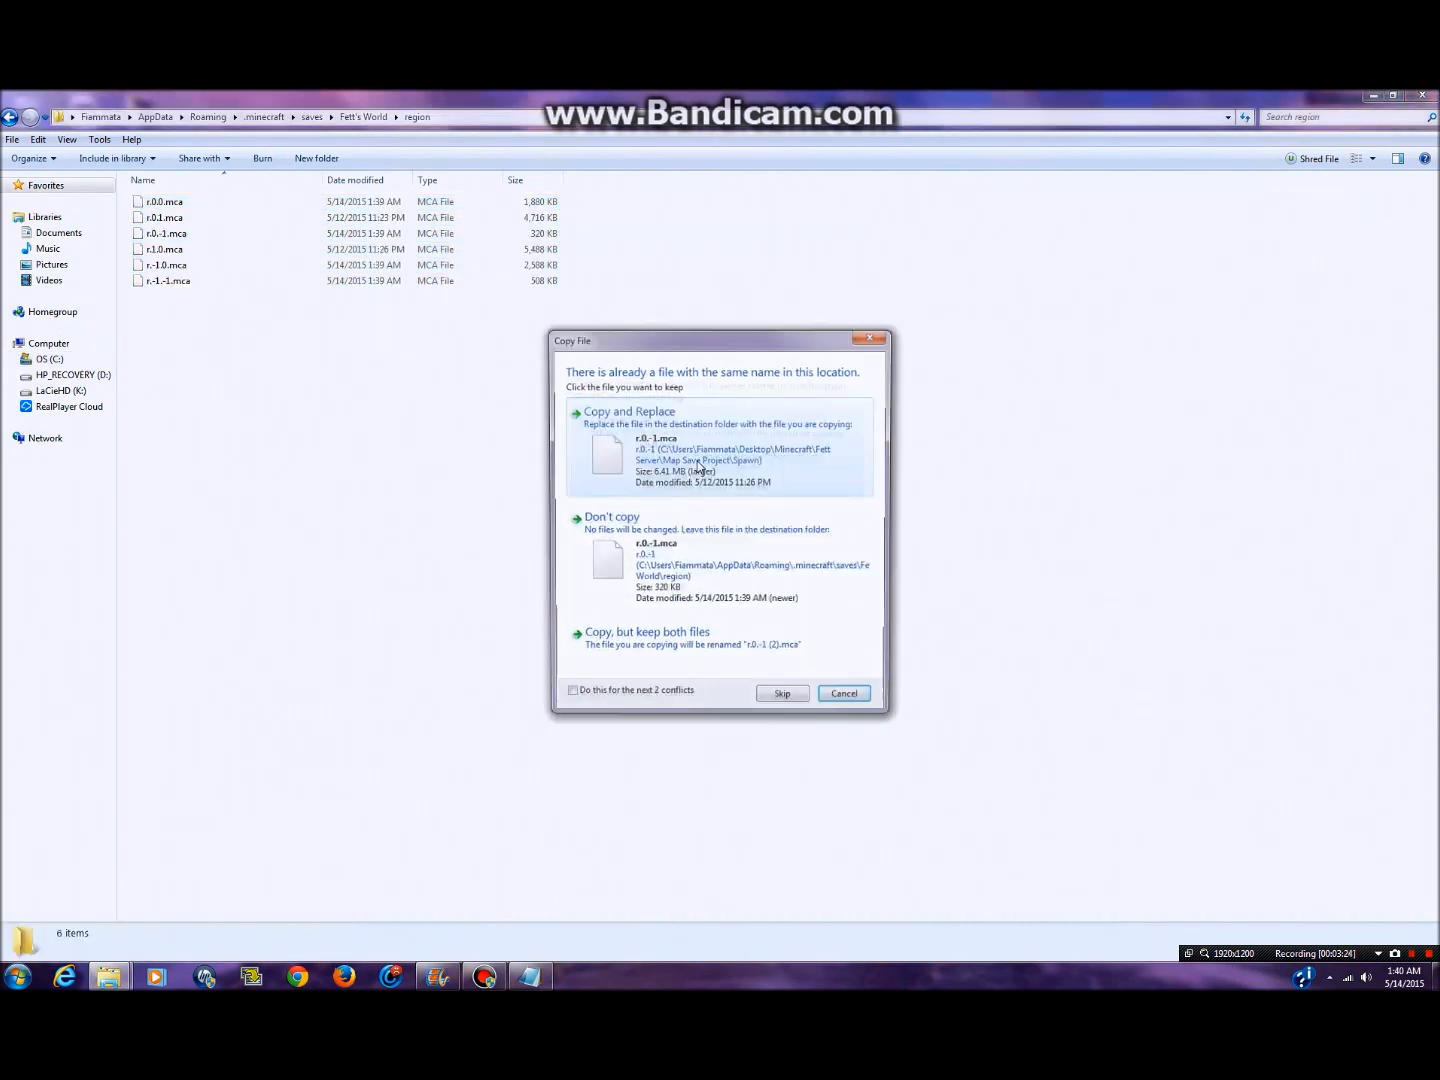
pyautogui.click(701, 467)
pyautogui.click(698, 463)
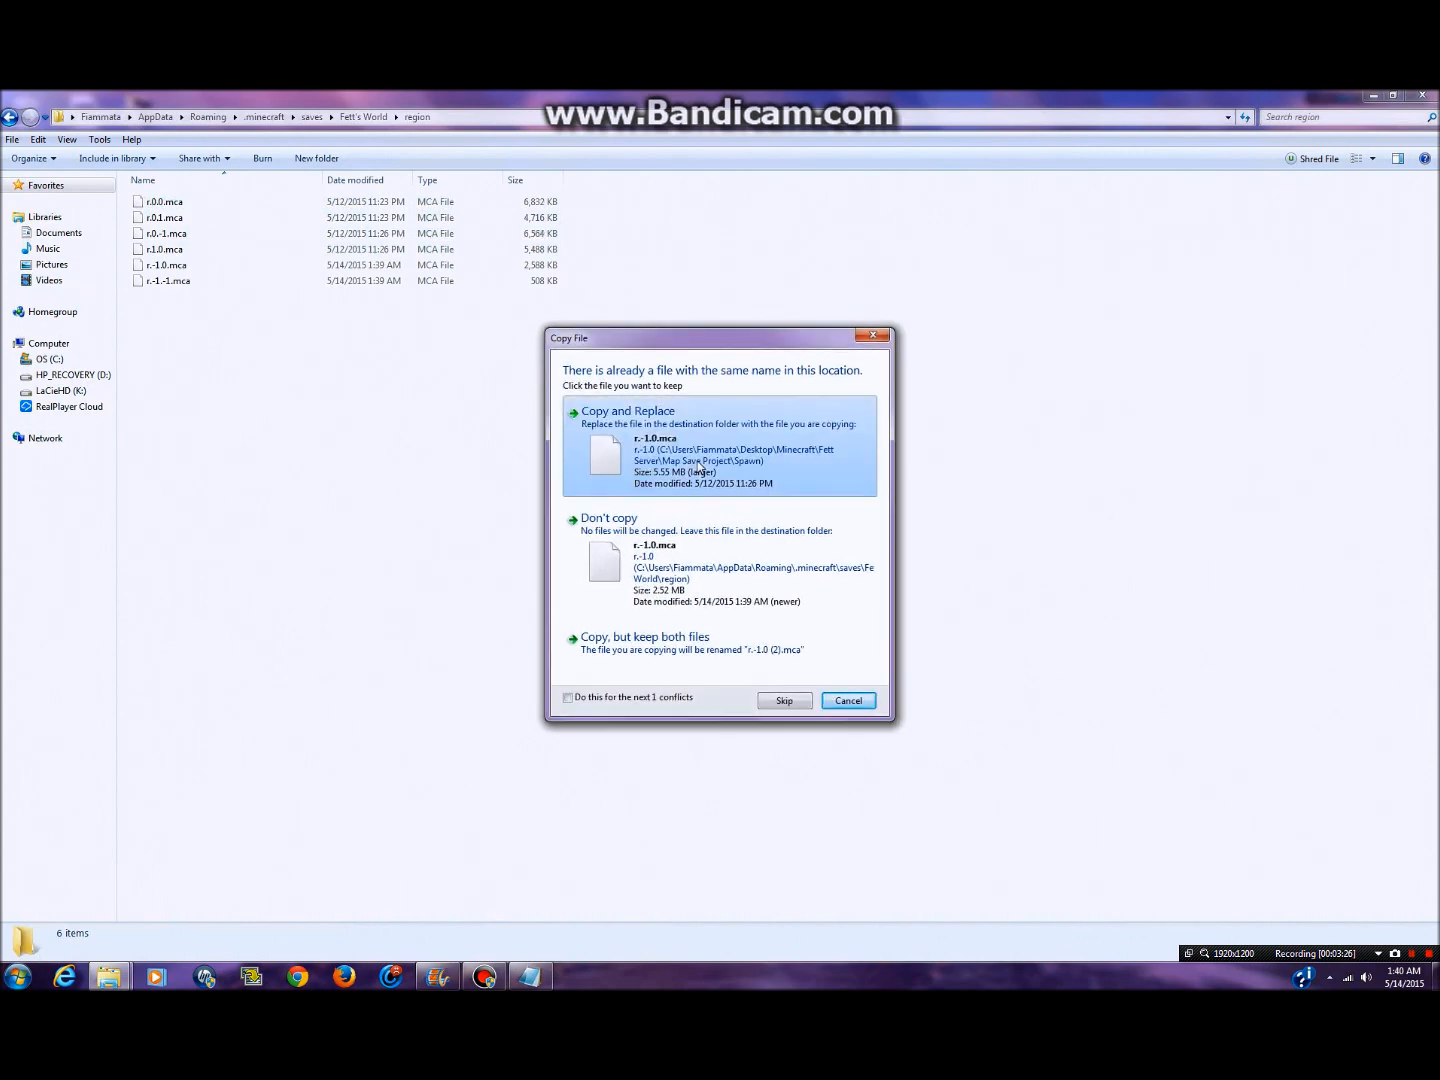
pyautogui.click(698, 463)
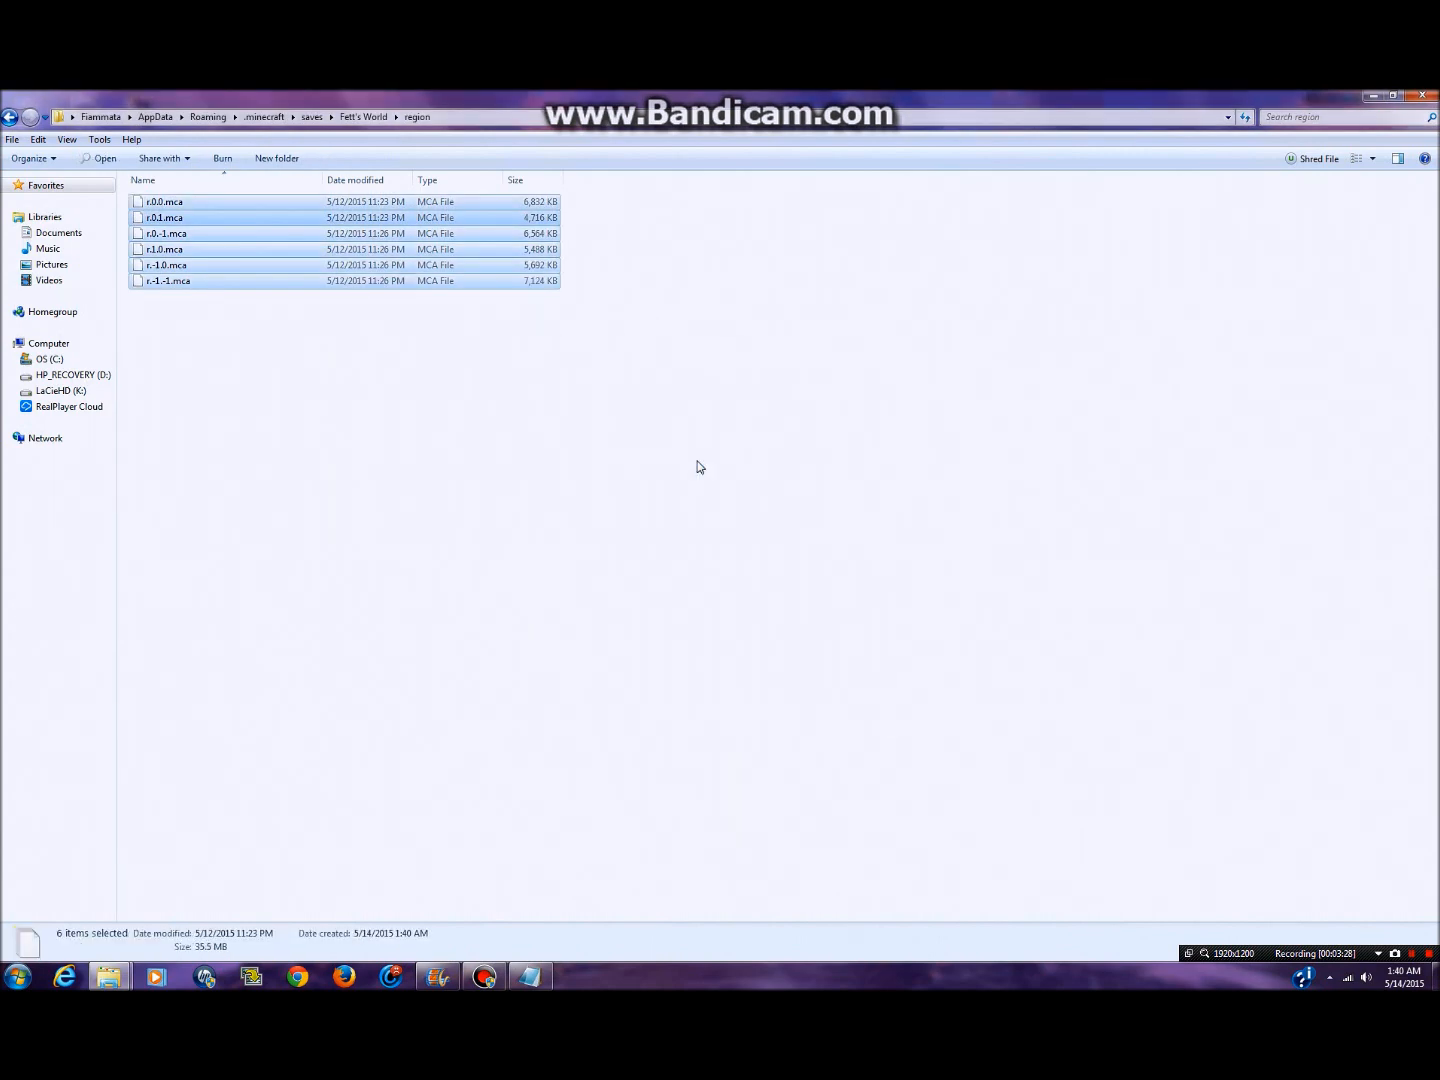
# - Deselect the pasted files and go back up to the saves folder
pyautogui.click(698, 465)
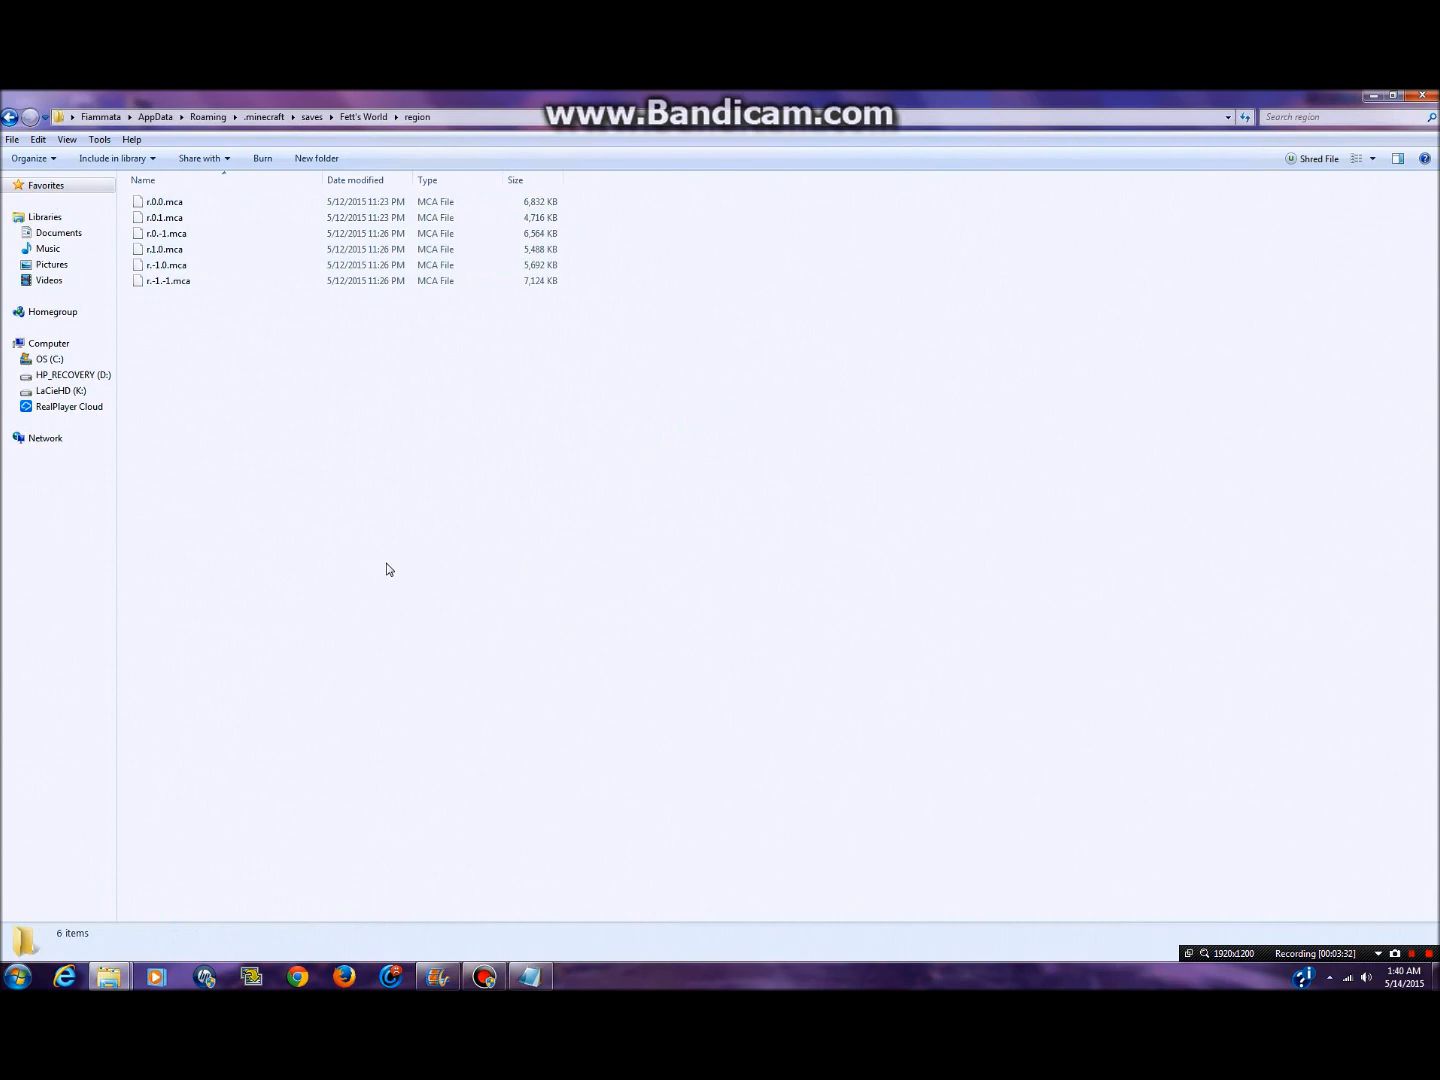
pyautogui.press('BackSpace')
pyautogui.press('BackSpace')
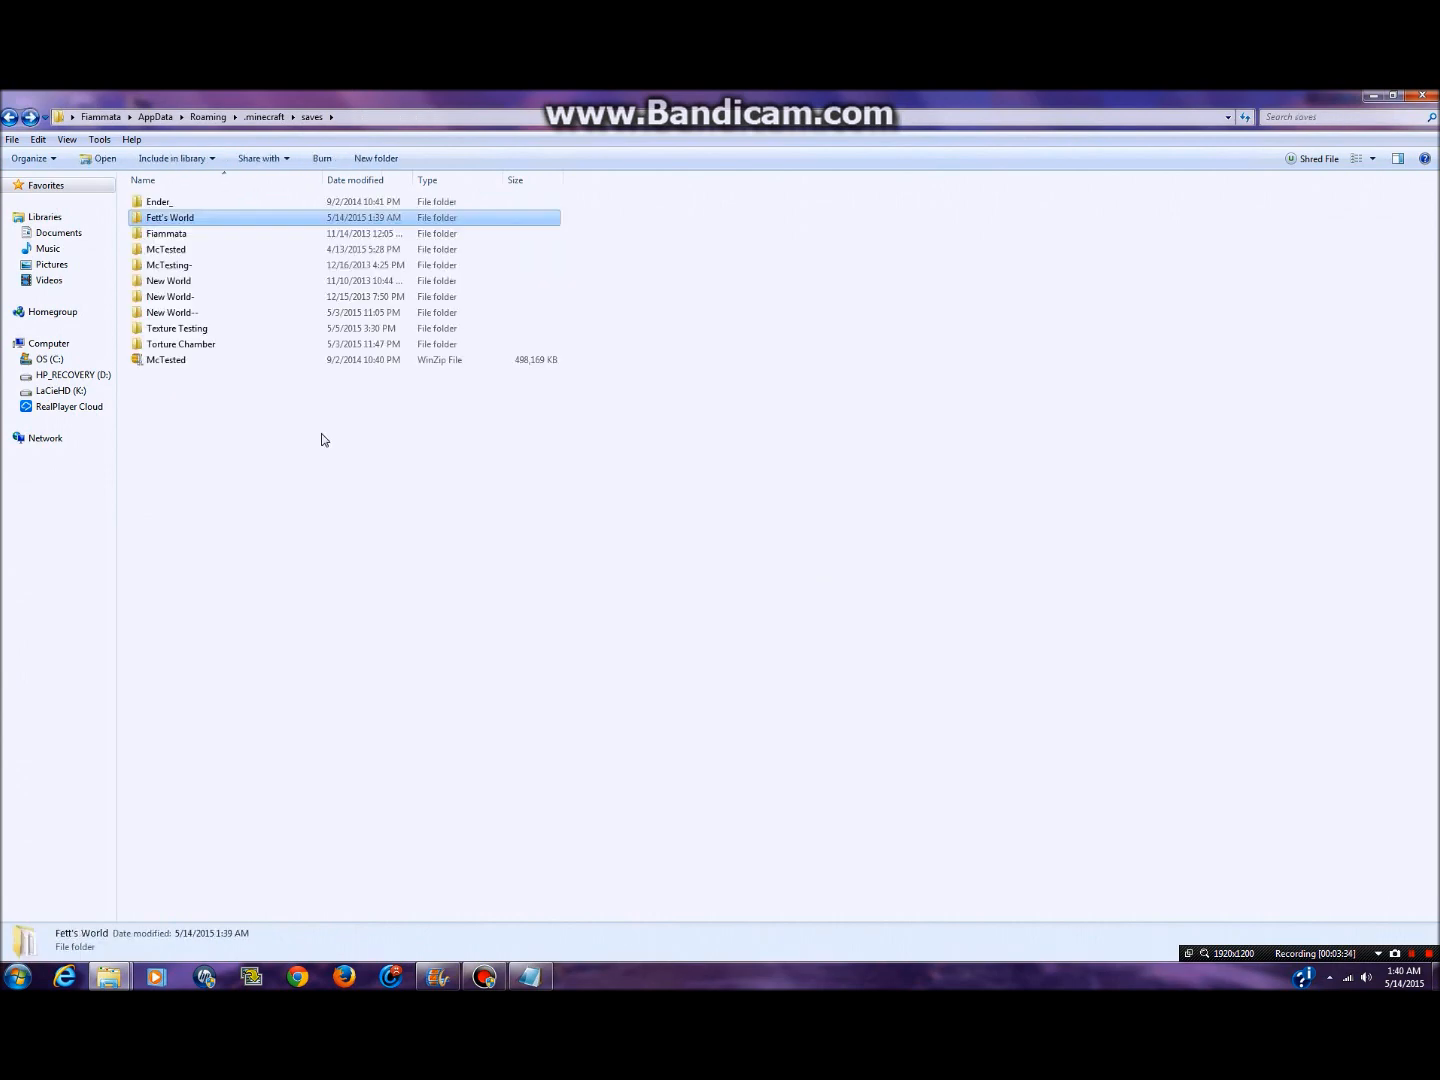
# - Go up to the .minecraft folder and create a shortcut to its saves folder
pyautogui.press('BackSpace')
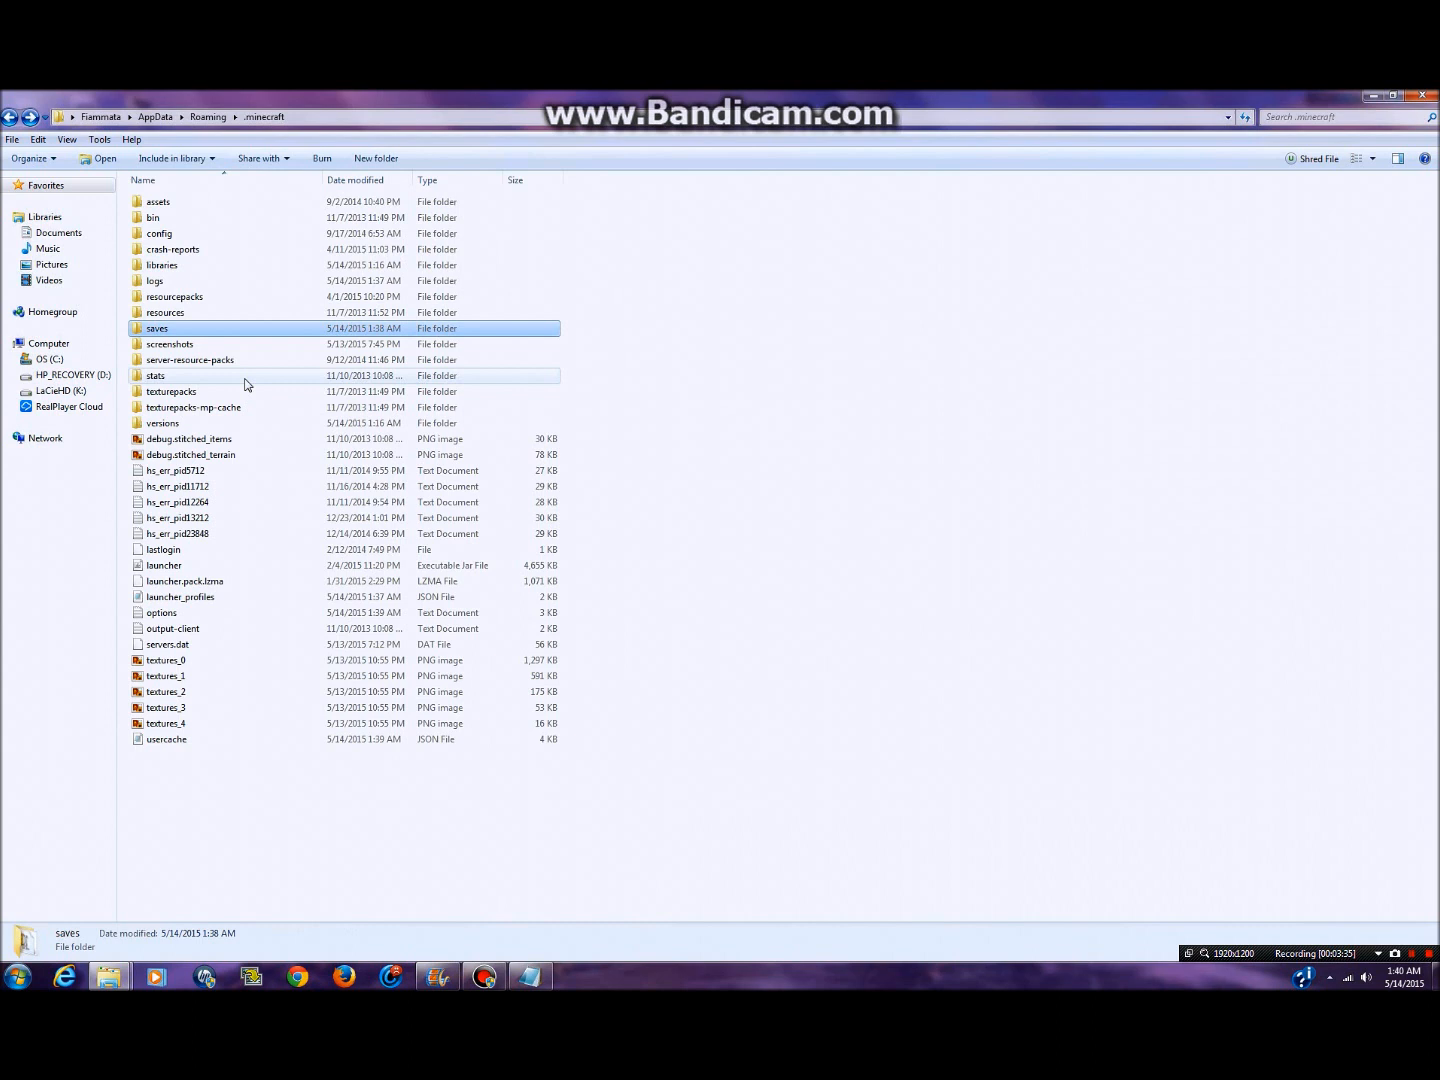
pyautogui.rightClick(155, 327)
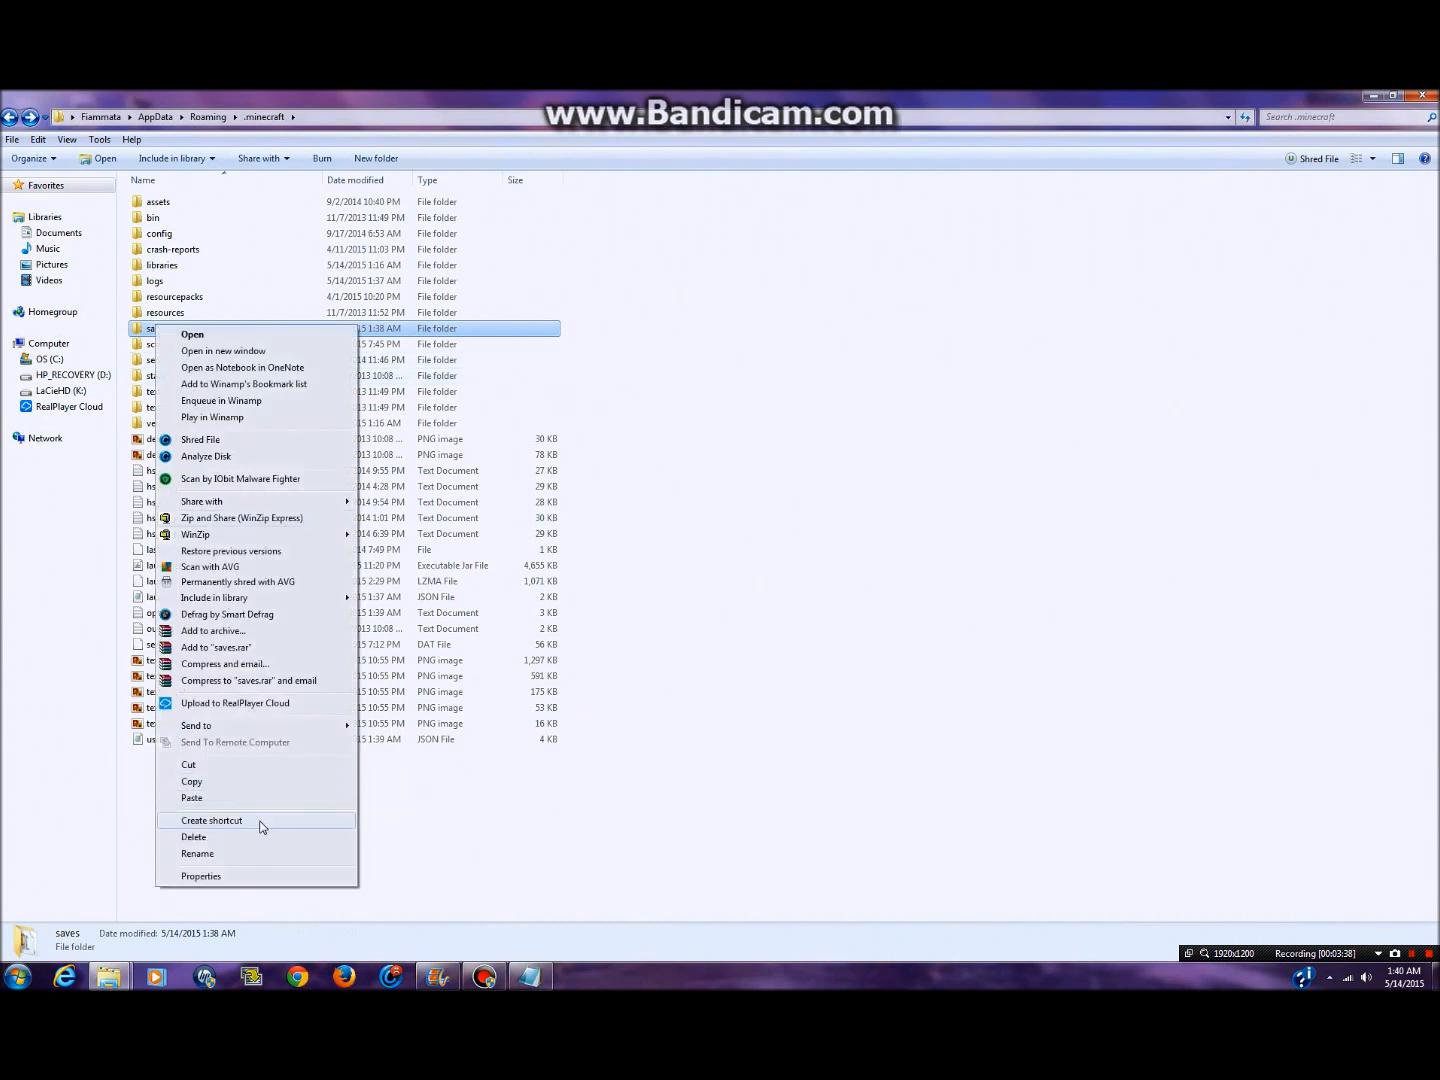
pyautogui.click(212, 821)
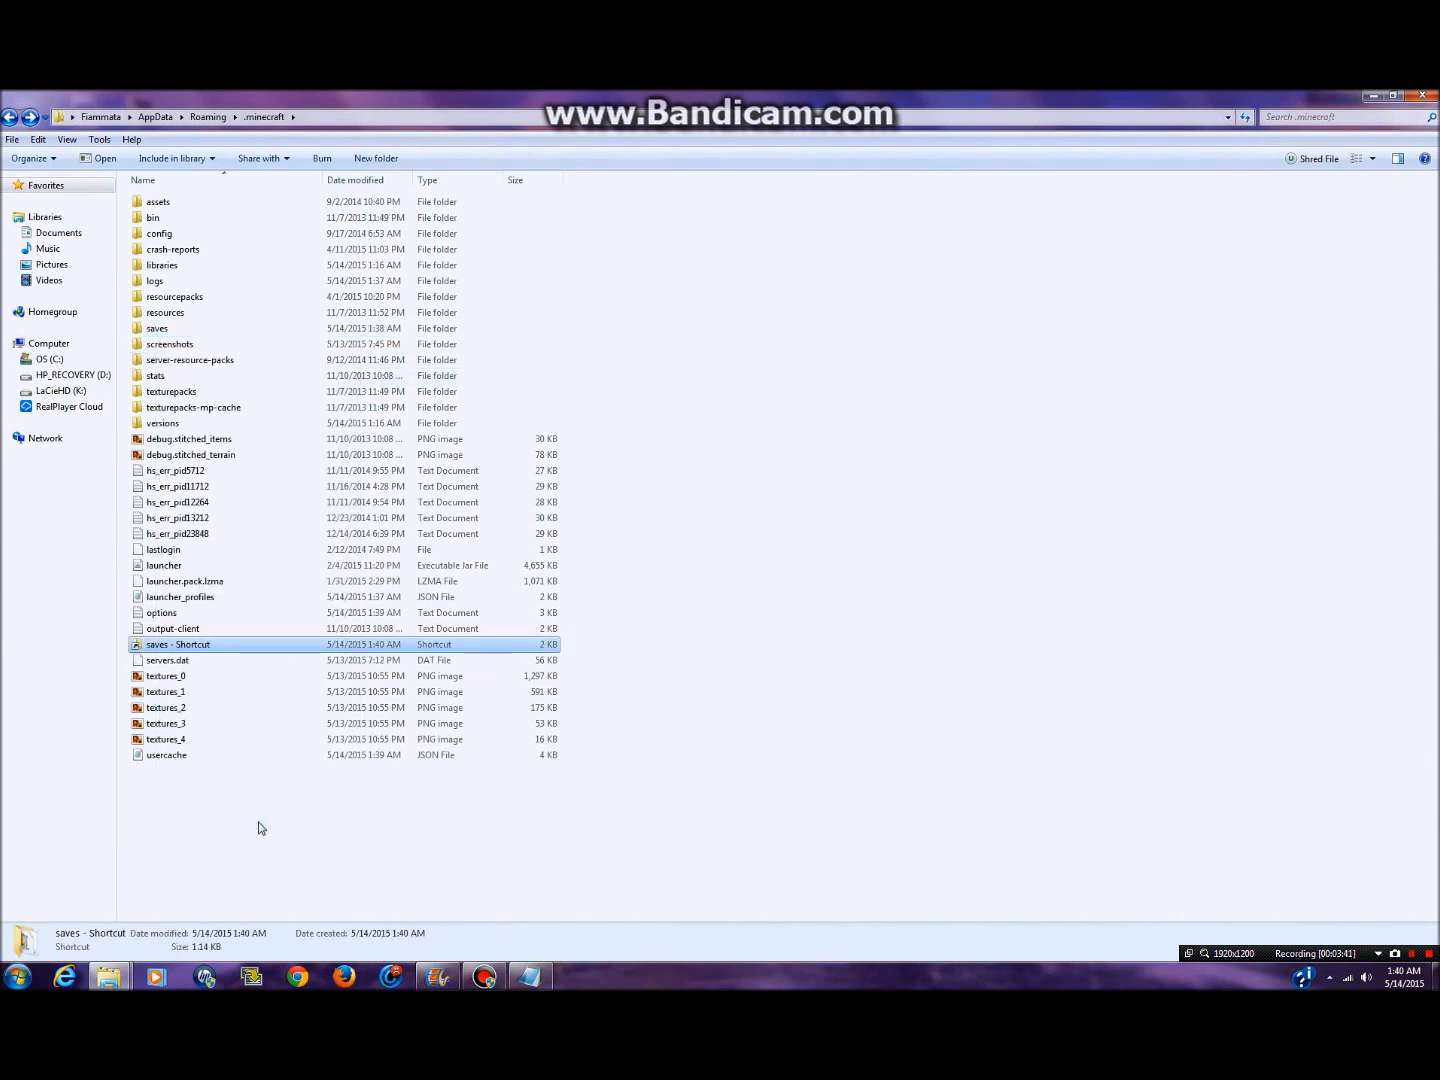
# - Close the .minecraft window and paste the saves shortcut into the Map Save Project folder
pyautogui.click(1422, 96)
pyautogui.click(608, 376)
pyautogui.press('BackSpace')
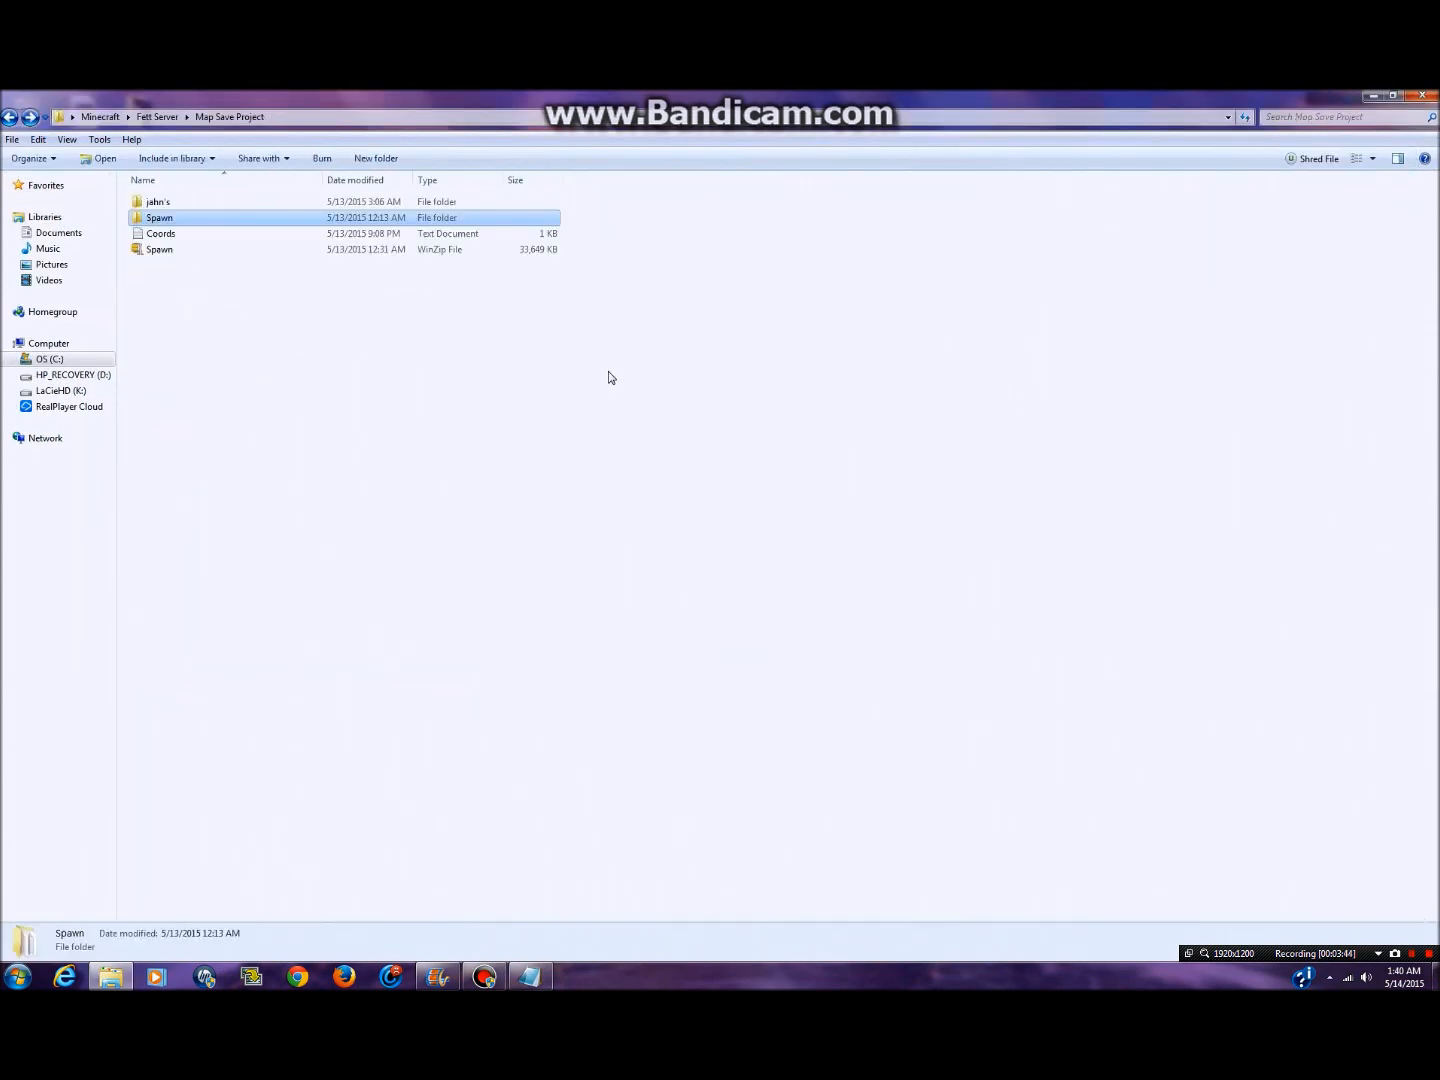
pyautogui.click(347, 371)
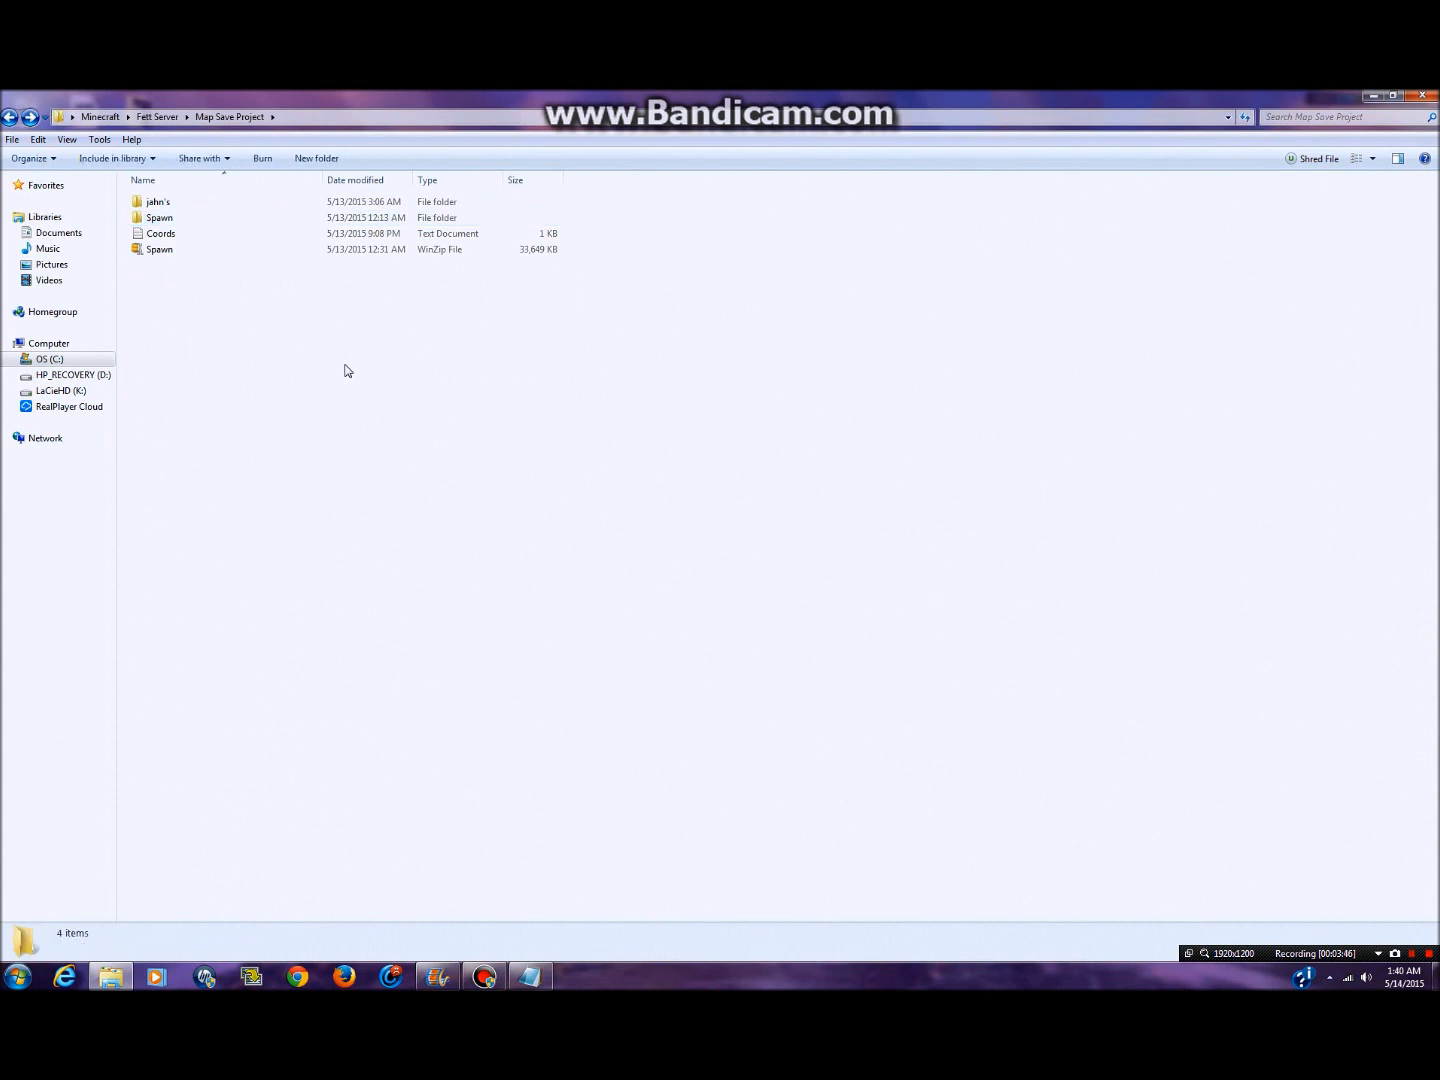
pyautogui.hotkey('ctrl', 'v')
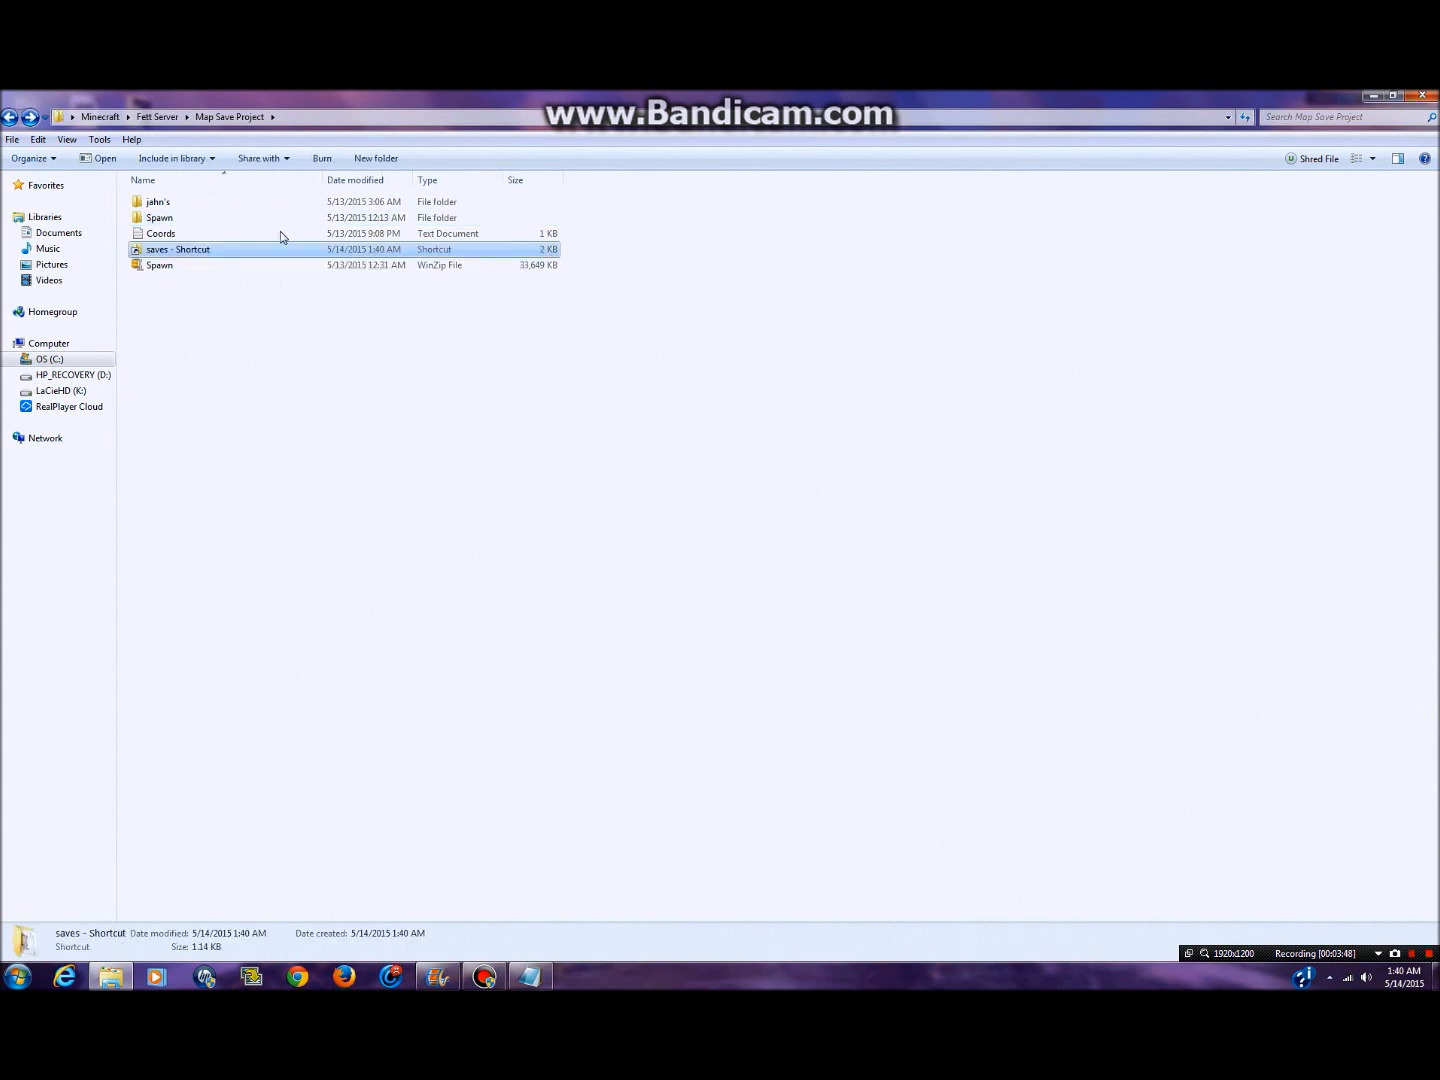
# - Reopen the Map Save Project folder and follow its saves shortcut to the region folder of Fett's World
pyautogui.press('BackSpace')
pyautogui.doubleClick(501, 229)
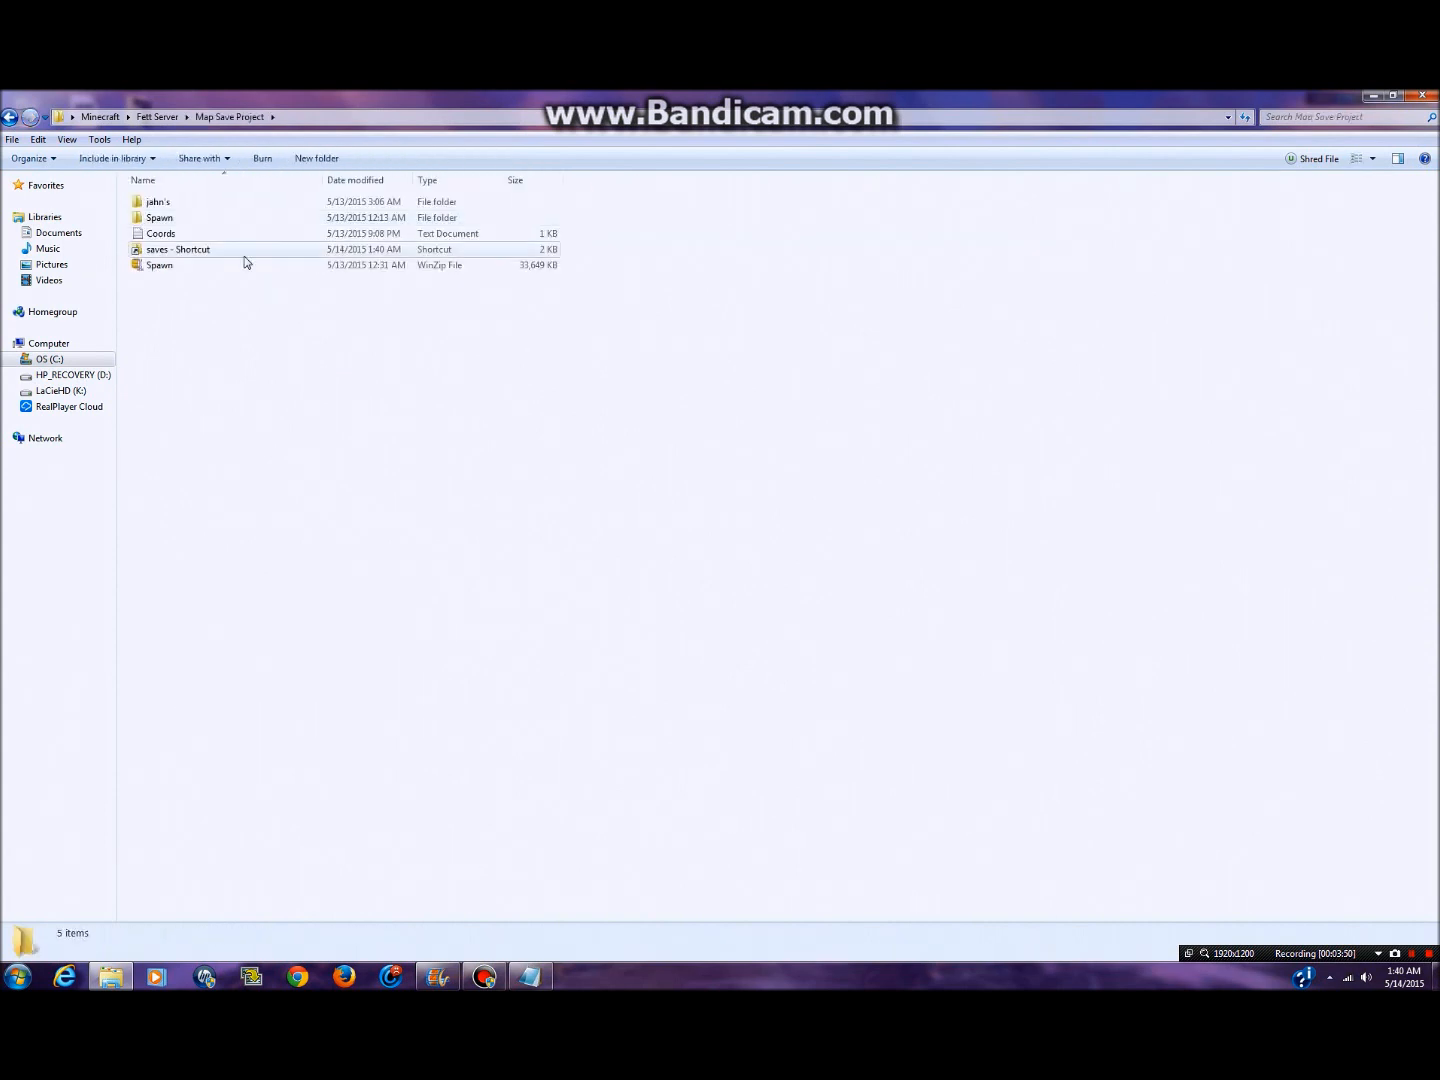
pyautogui.doubleClick(182, 250)
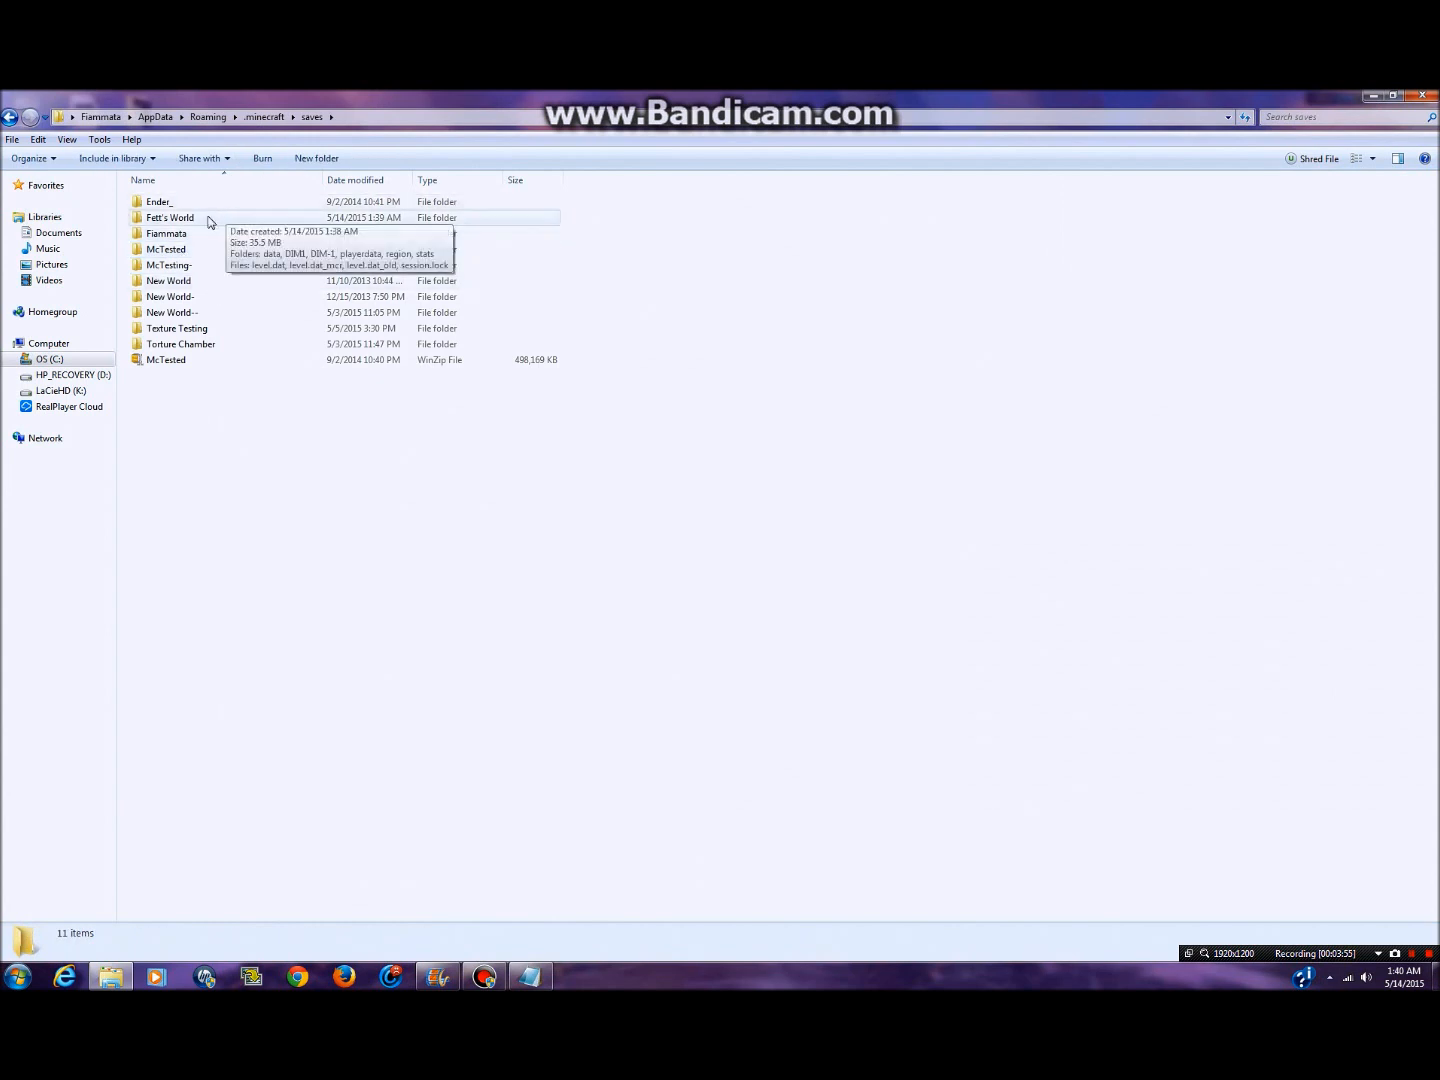
pyautogui.doubleClick(163, 220)
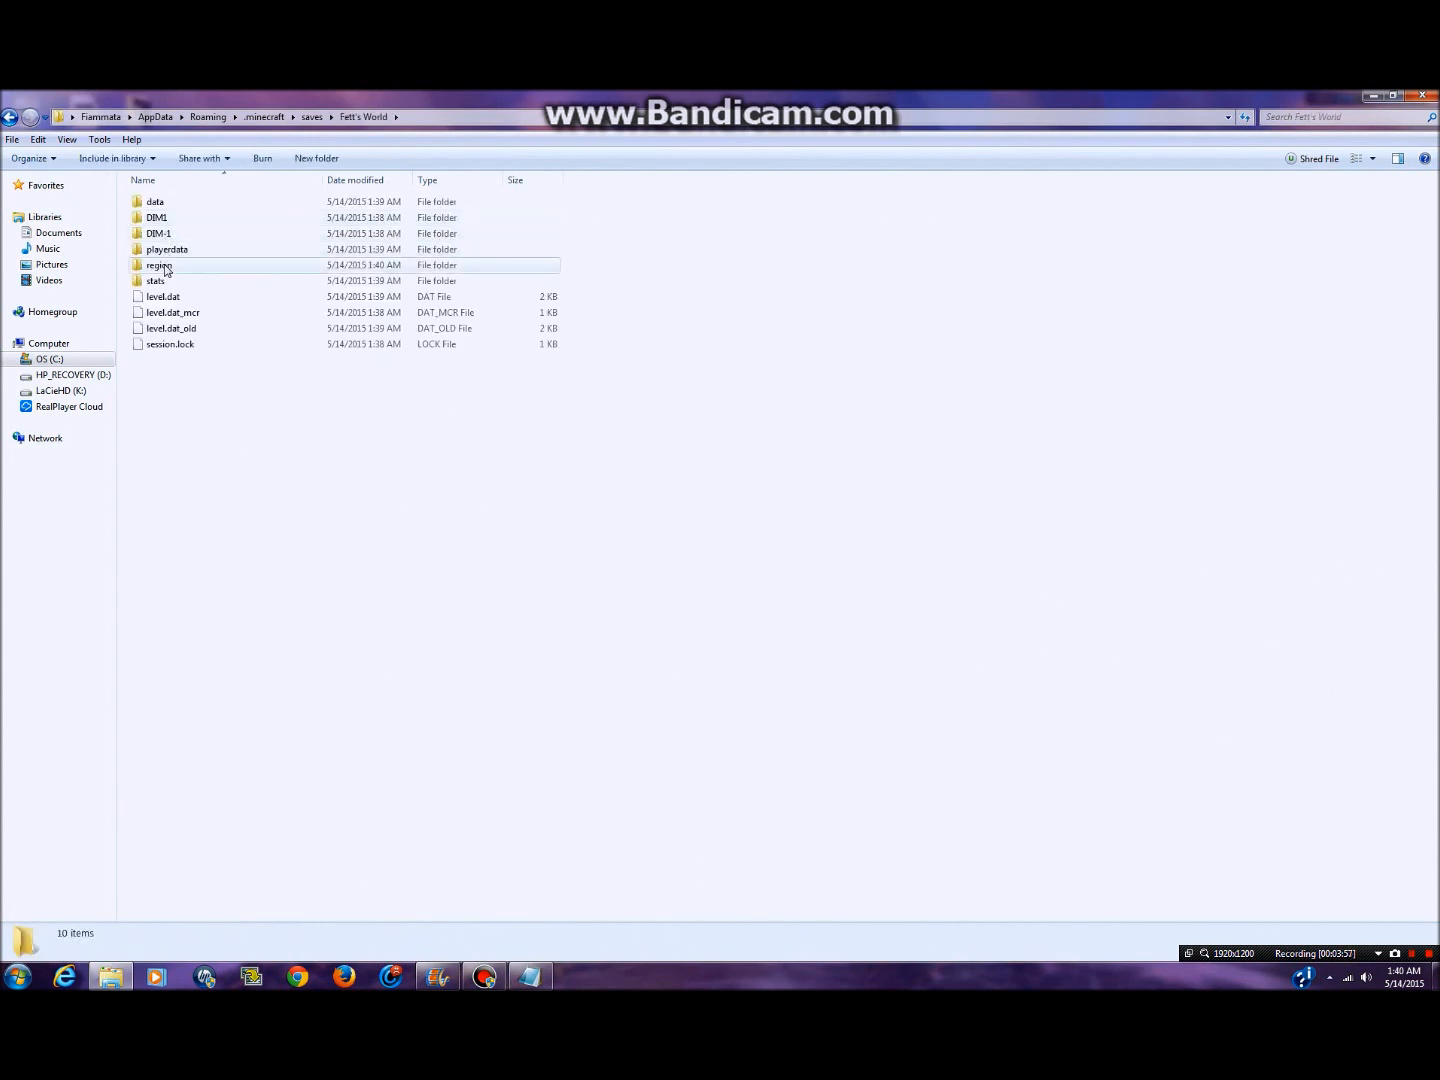
pyautogui.doubleClick(163, 266)
# - Go back up to the saves folder and duplicate the Fett's World folder there
pyautogui.press('BackSpace')
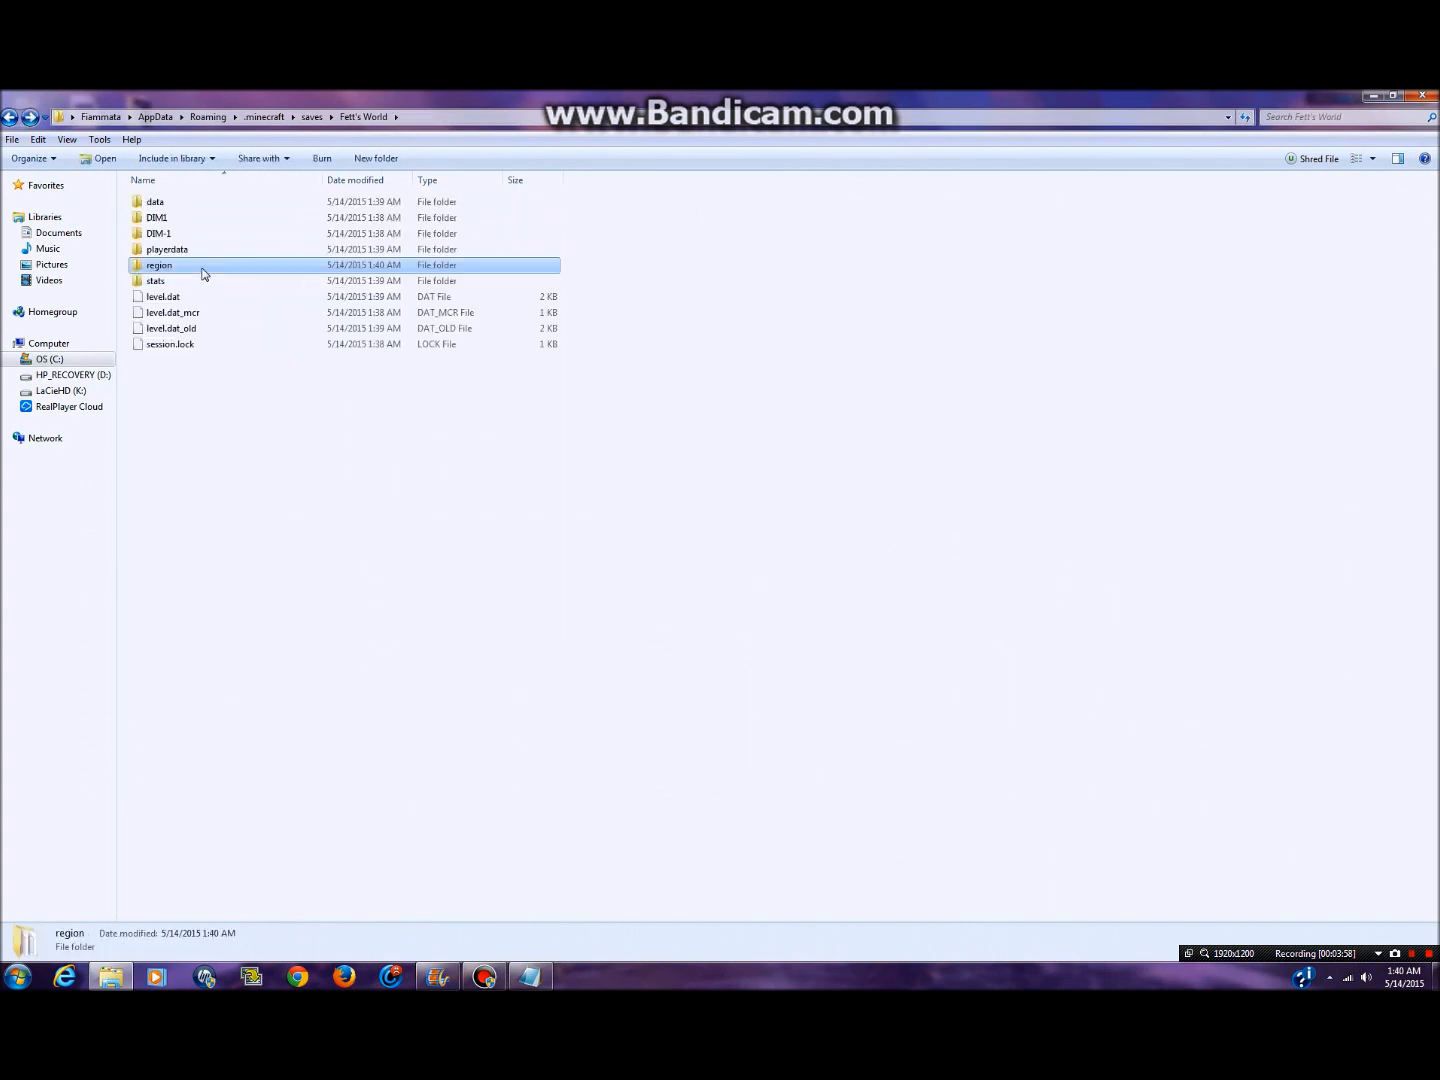
pyautogui.press('BackSpace')
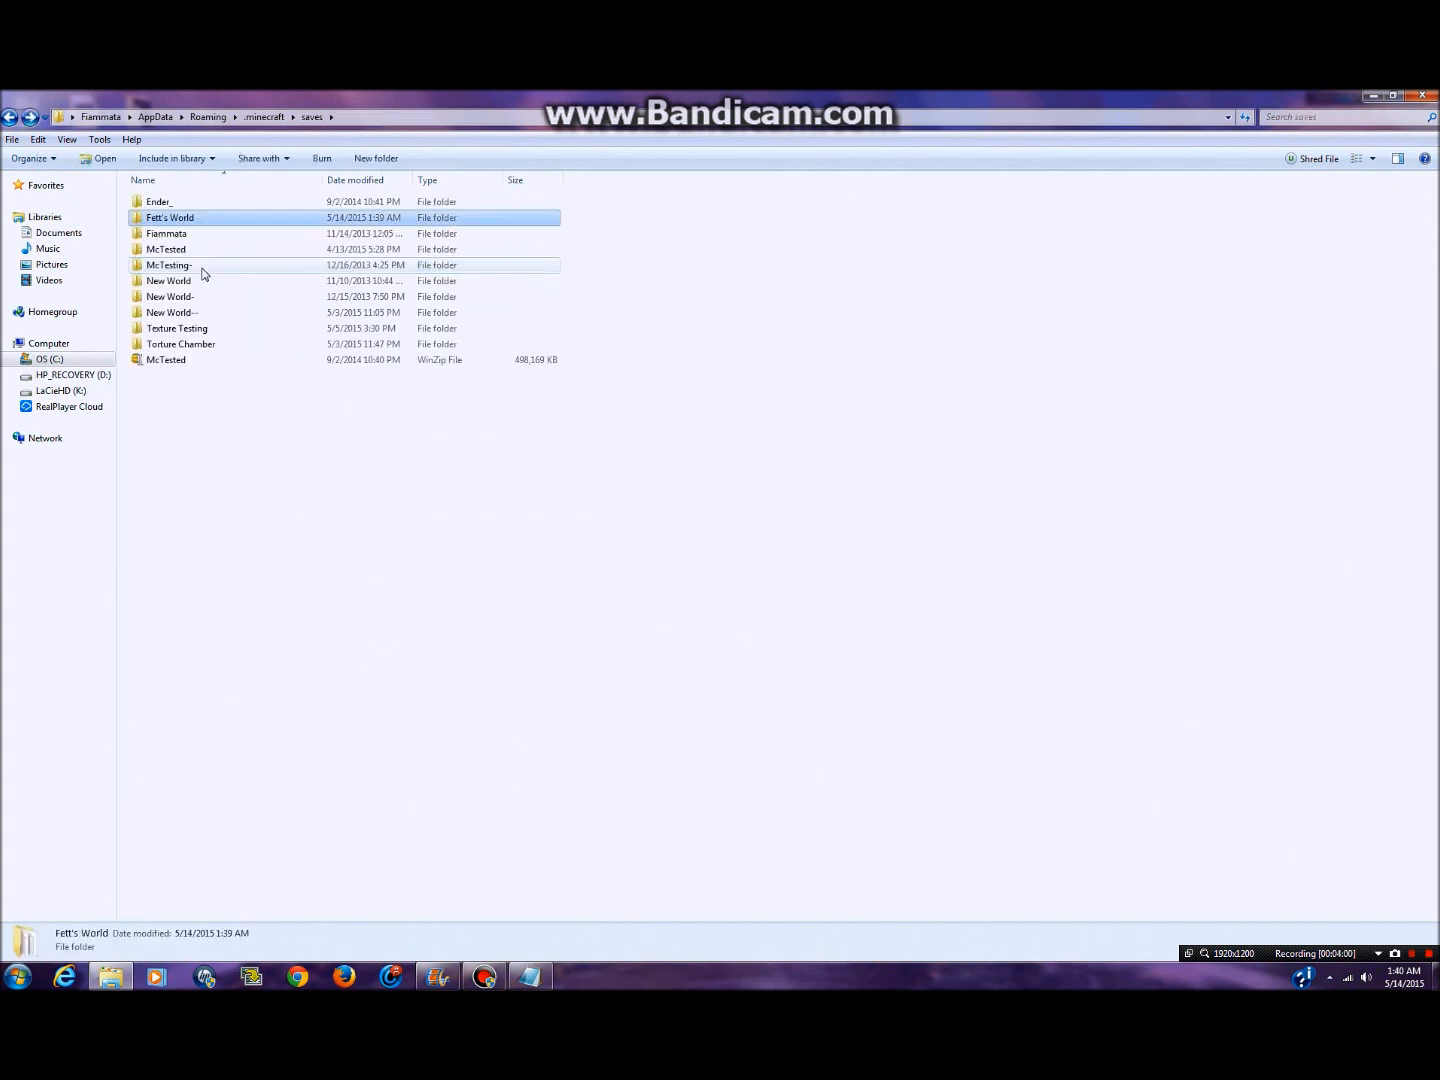
pyautogui.hotkey('ctrl', 'c')
pyautogui.hotkey('ctrl', 'v')
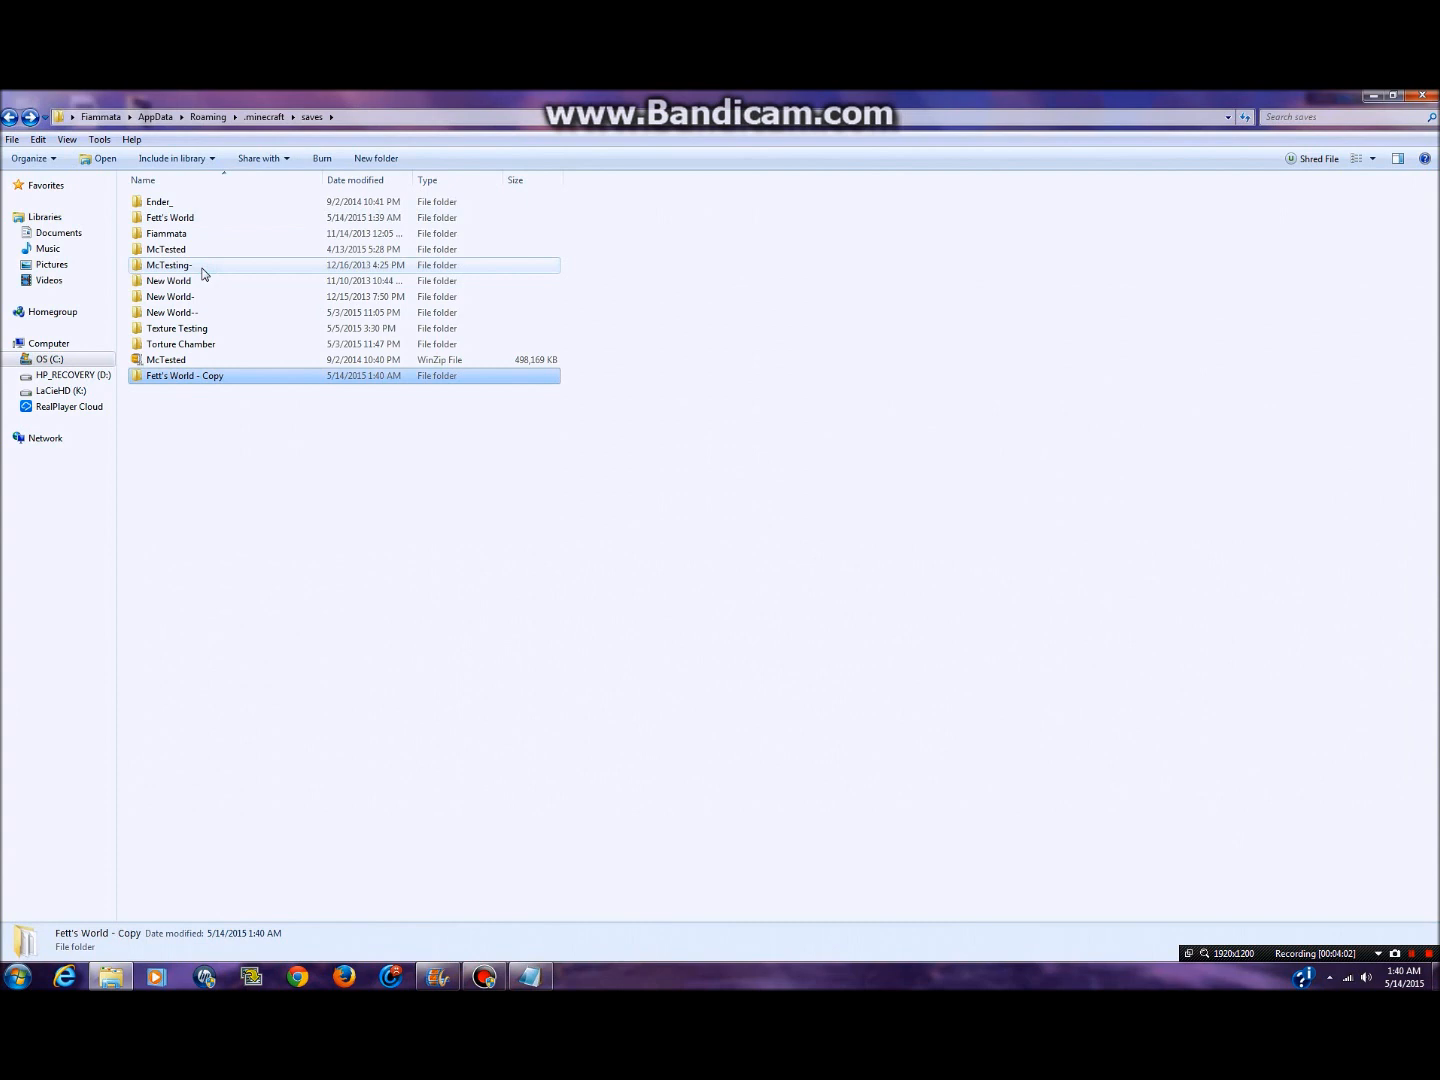
pyautogui.click(333, 444)
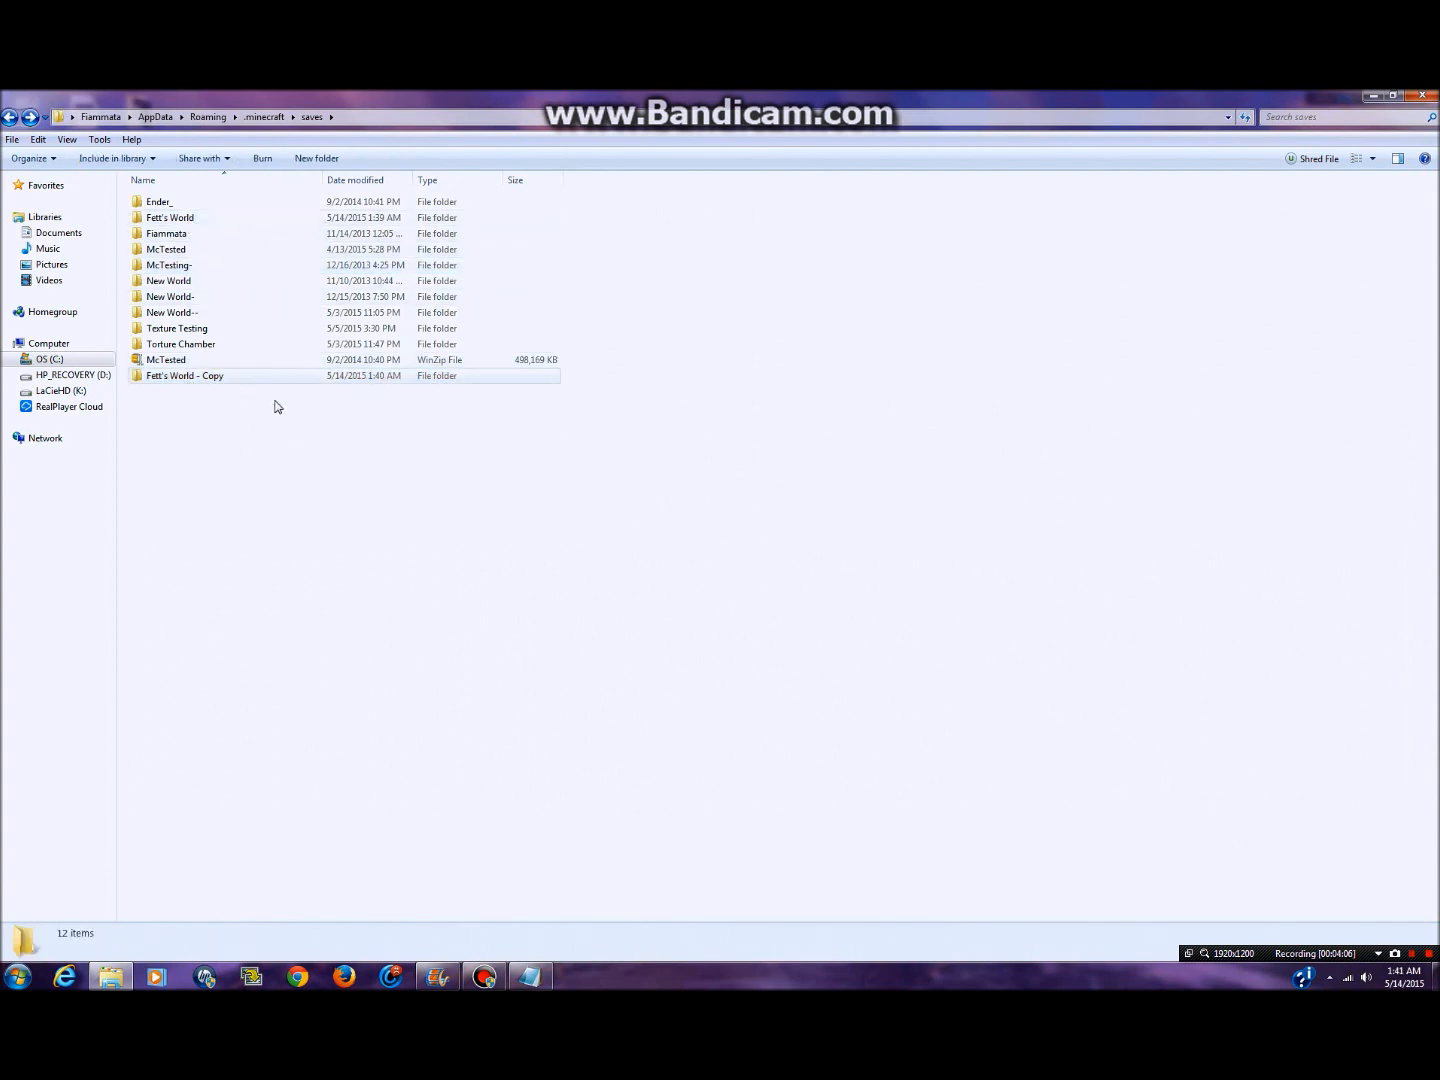
# - Launch mcedit from the MCEdit-0.1.7.1.win-amd64 folder, dismiss its warning and load the original Fett's World
pyautogui.hotkey('alt', 'Left')
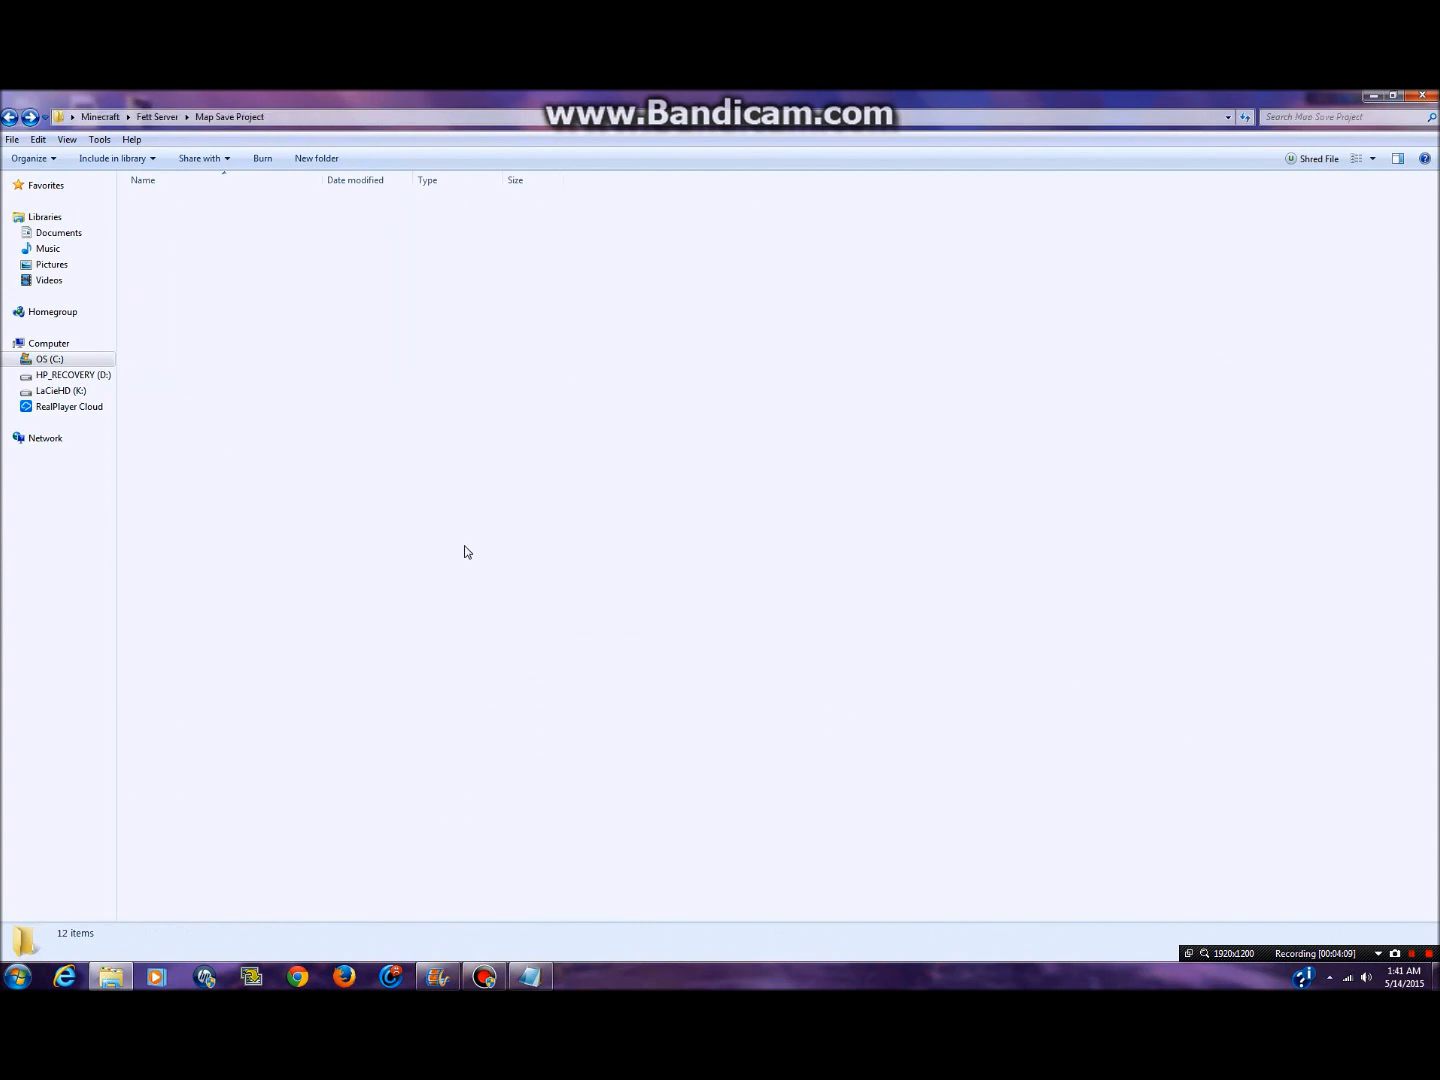
pyautogui.hotkey('alt', 'Up')
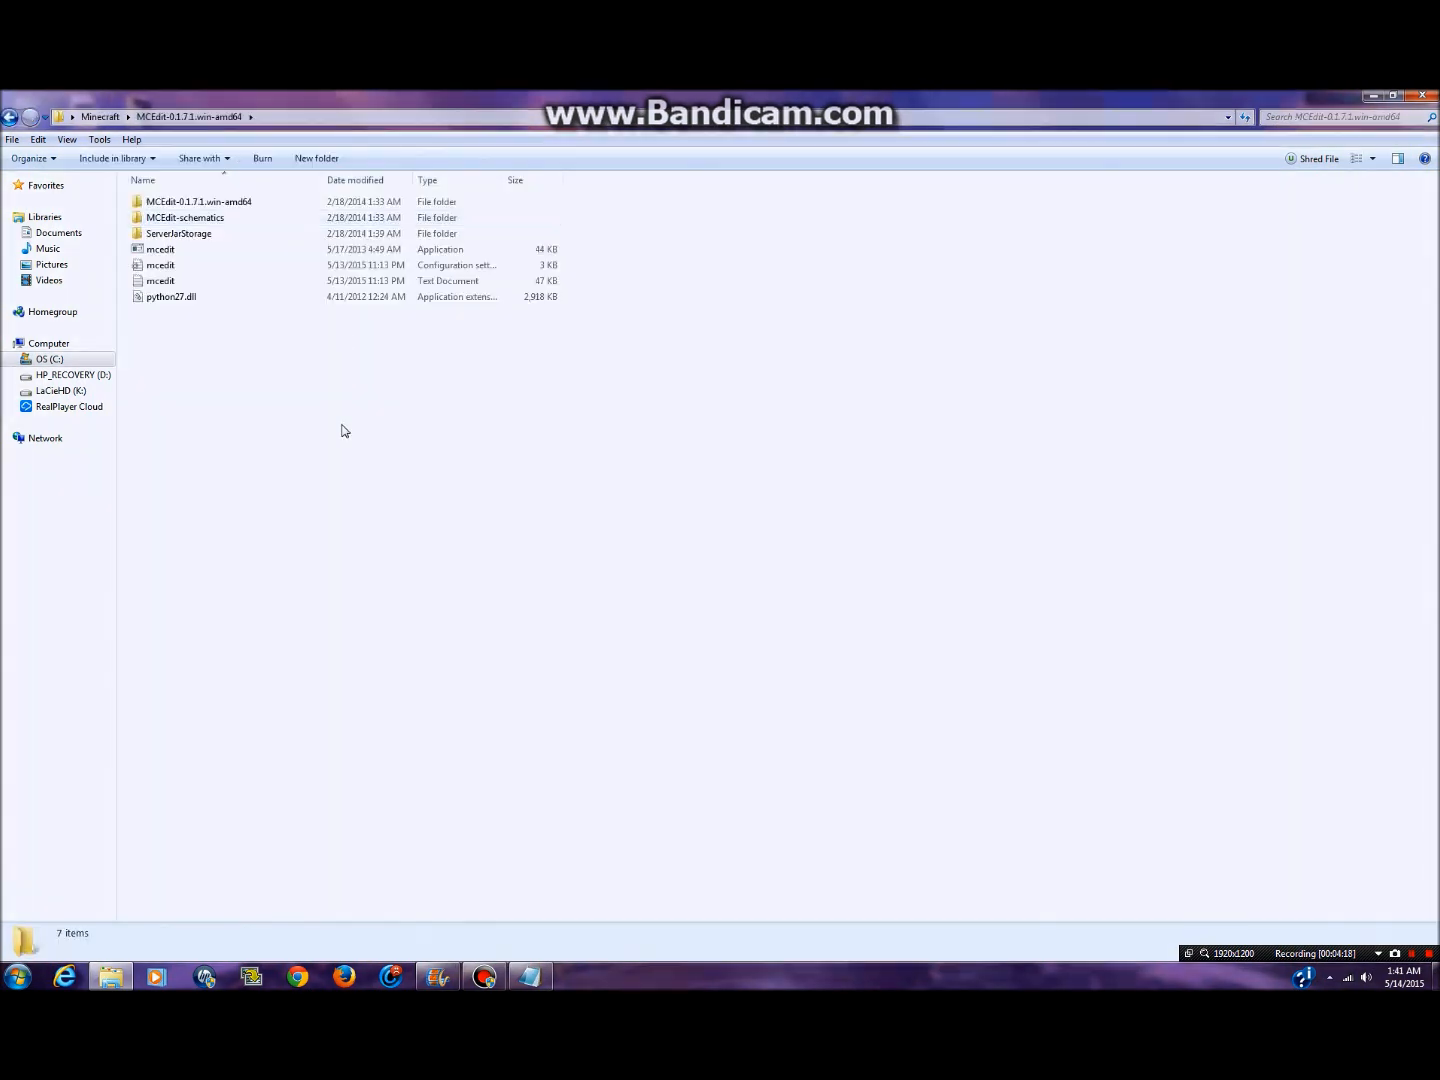
pyautogui.doubleClick(180, 249)
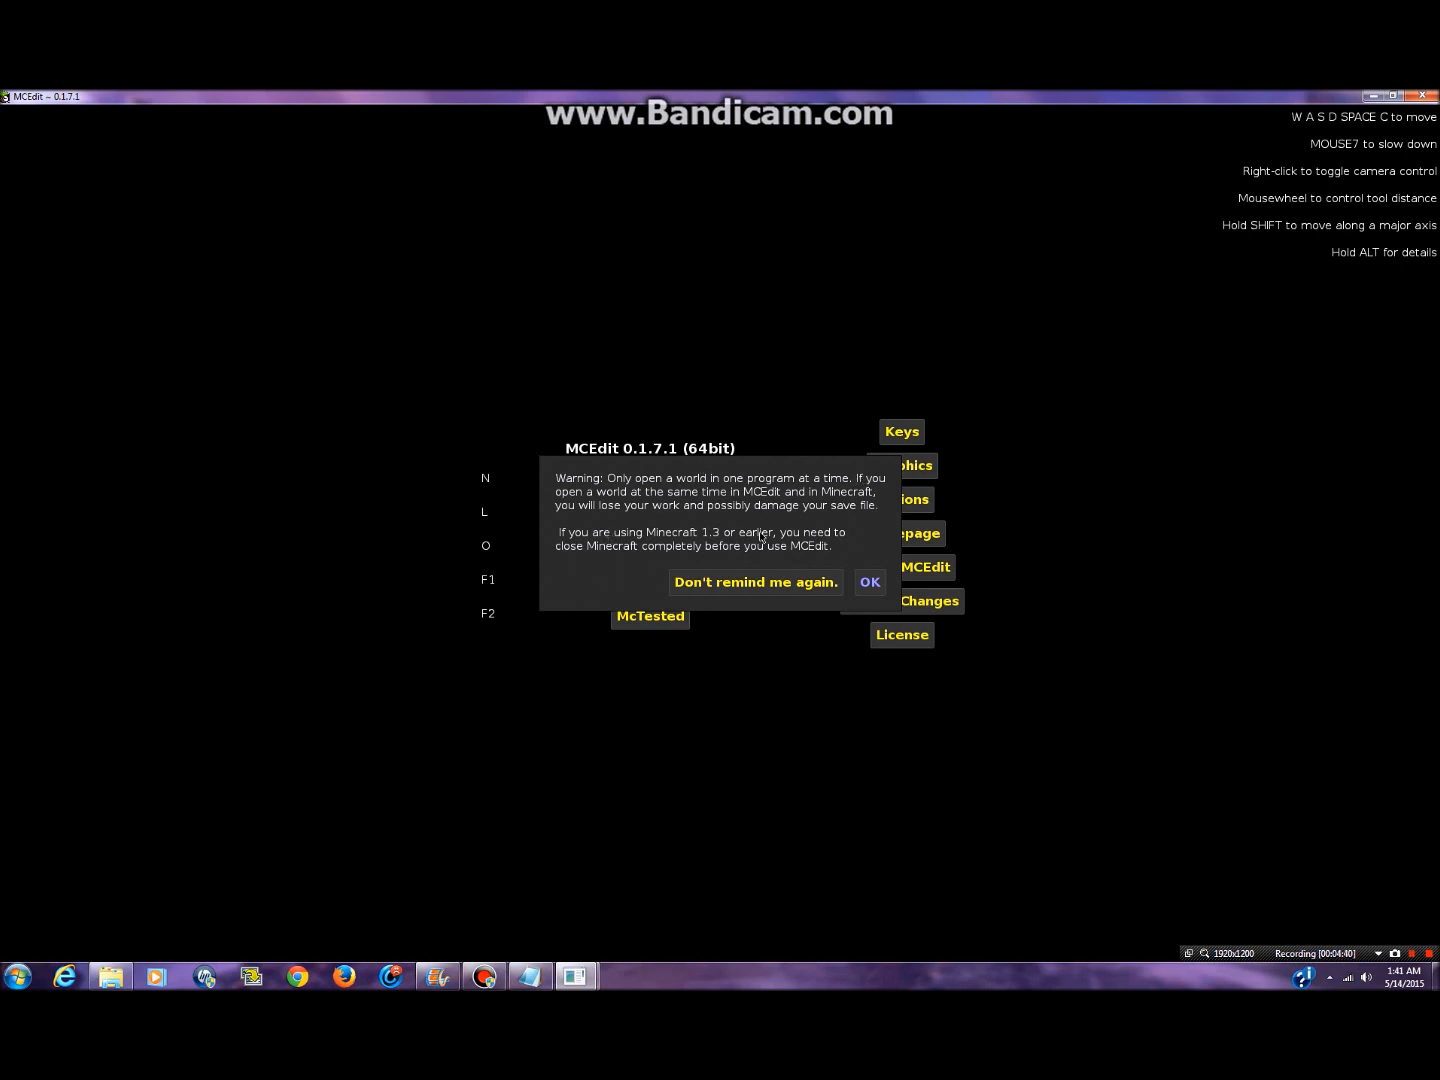
pyautogui.click(870, 591)
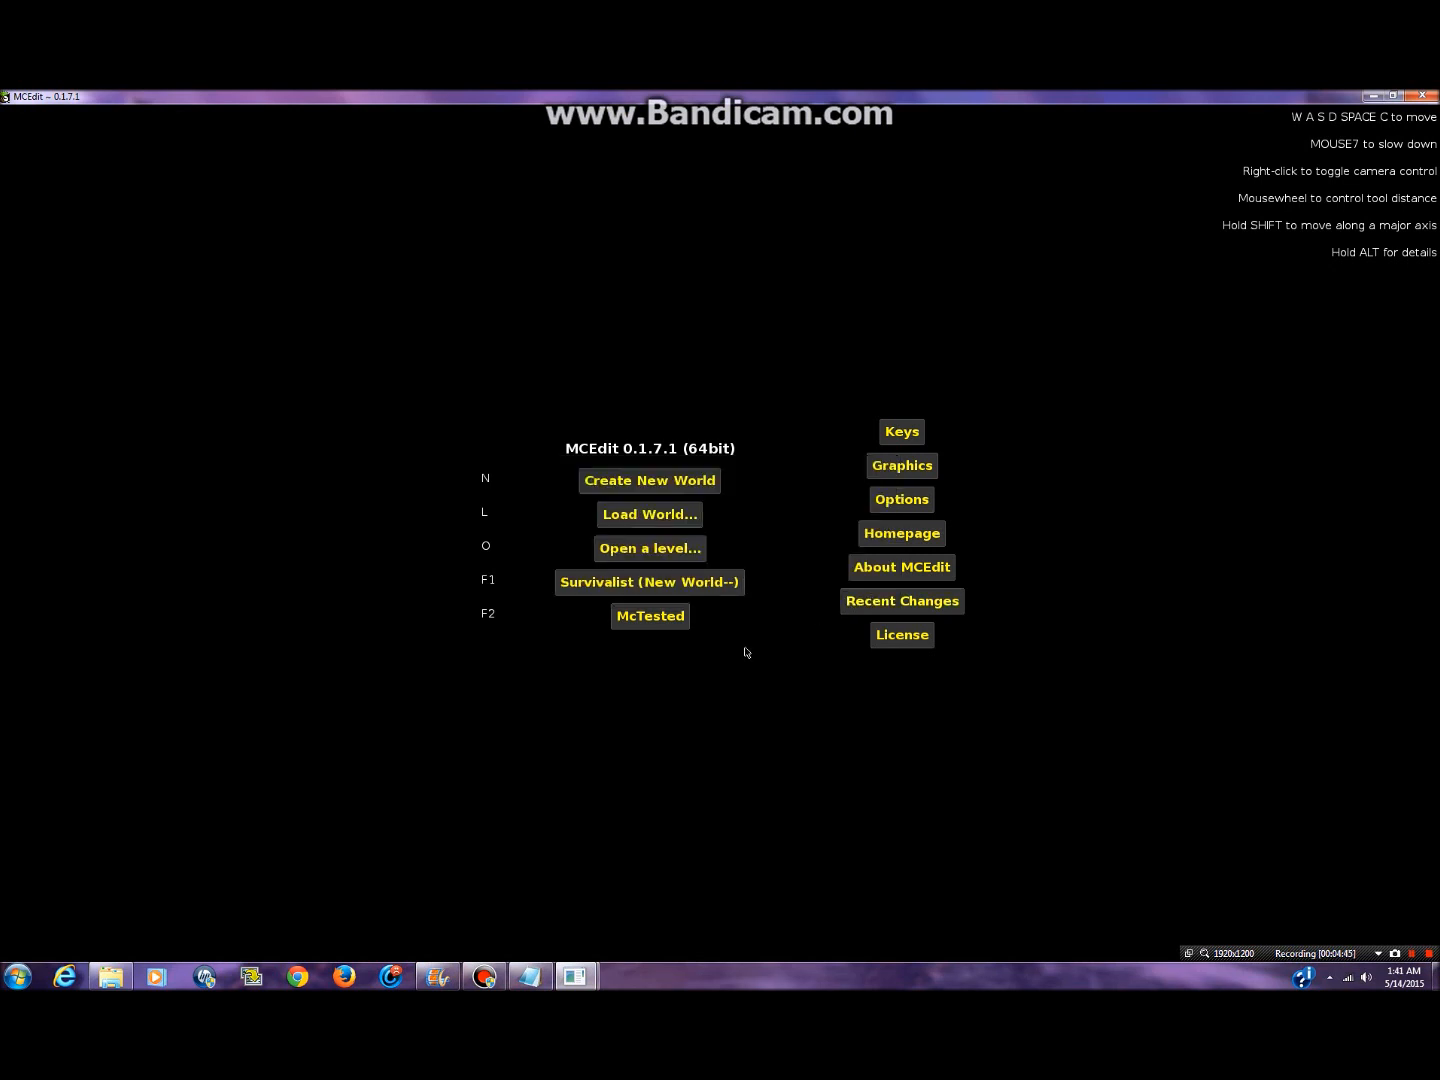
pyautogui.click(653, 517)
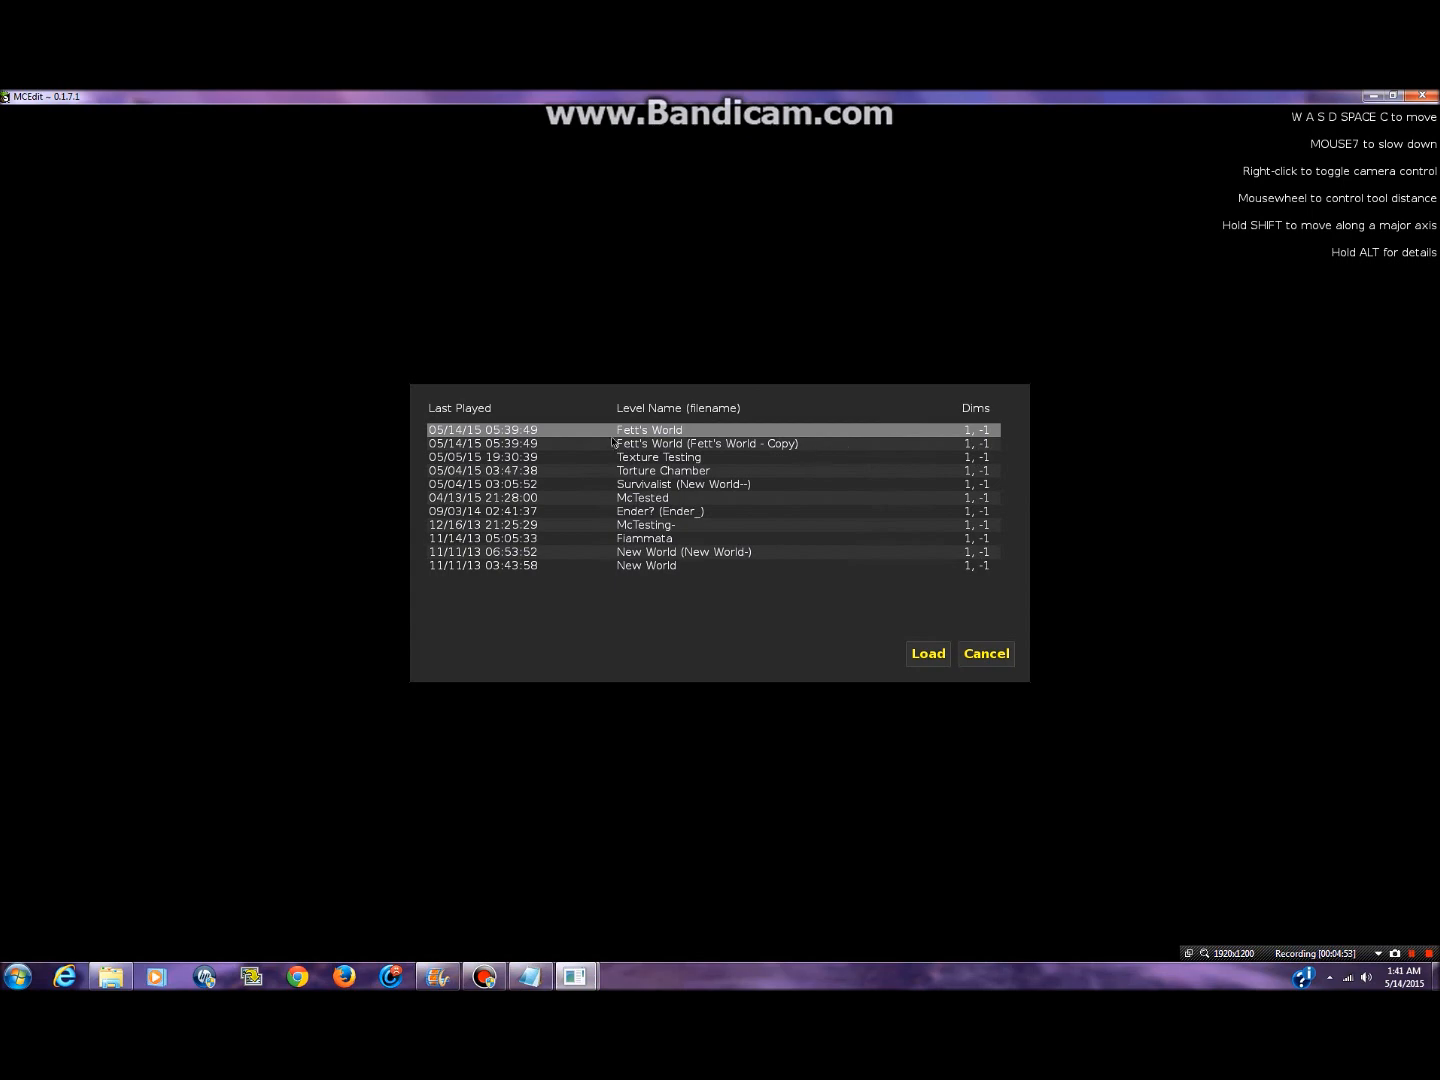
pyautogui.click(927, 655)
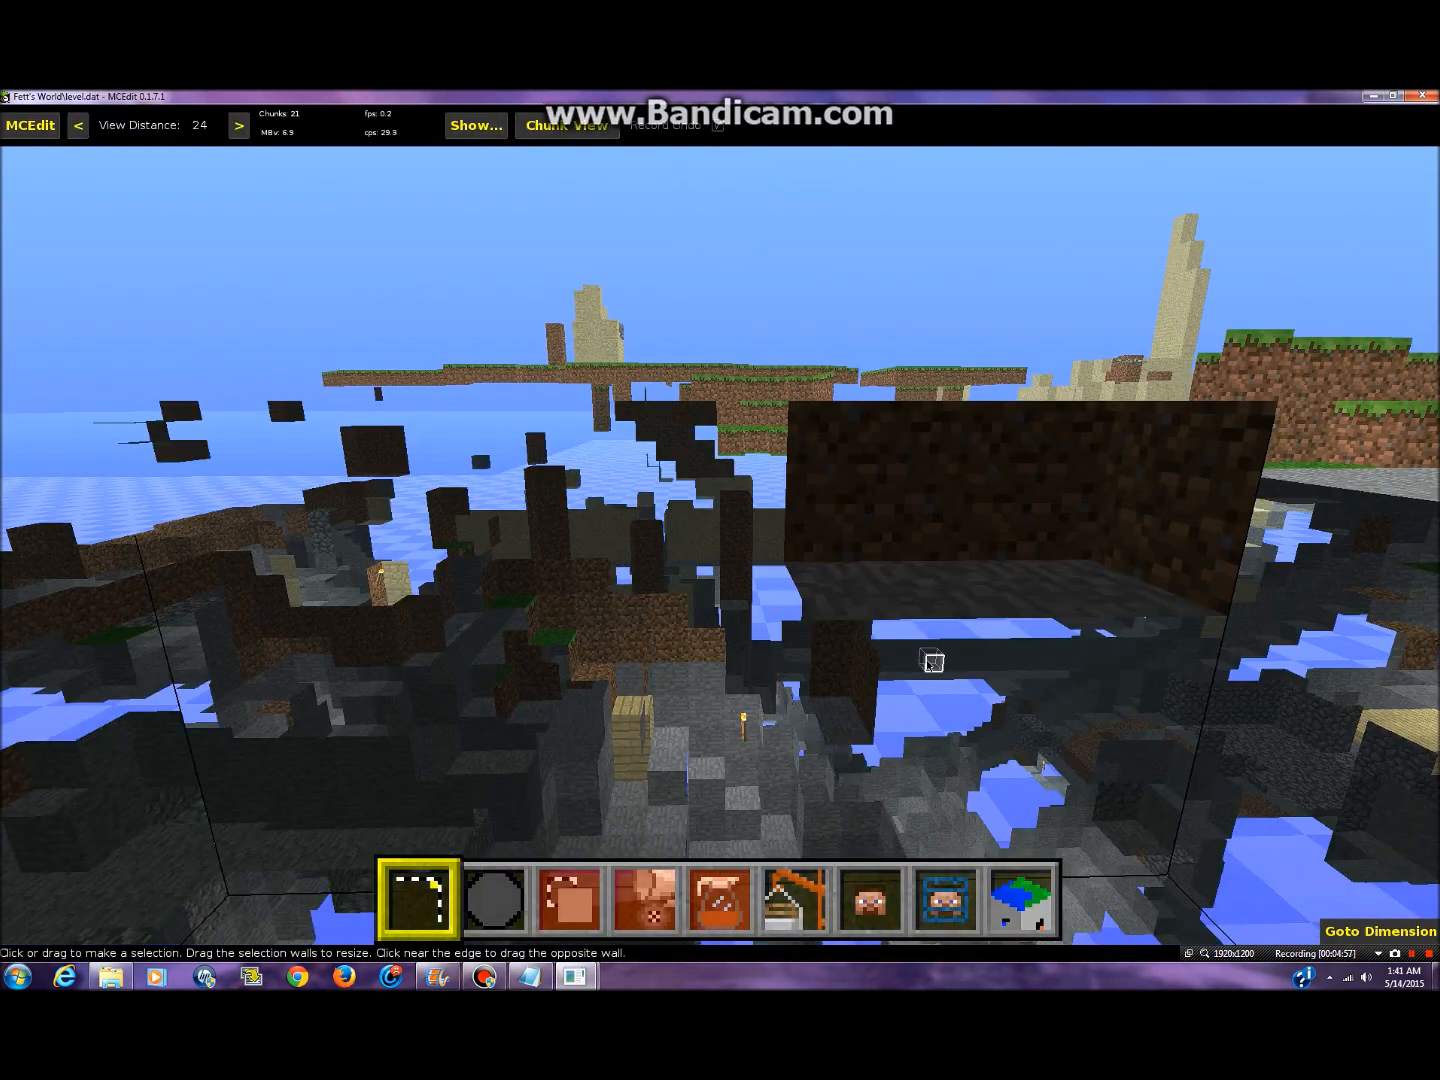
# - Fly over Fett's World to examine the terrain, the outer walls, the castle and the grounds around it
pyautogui.press('q')
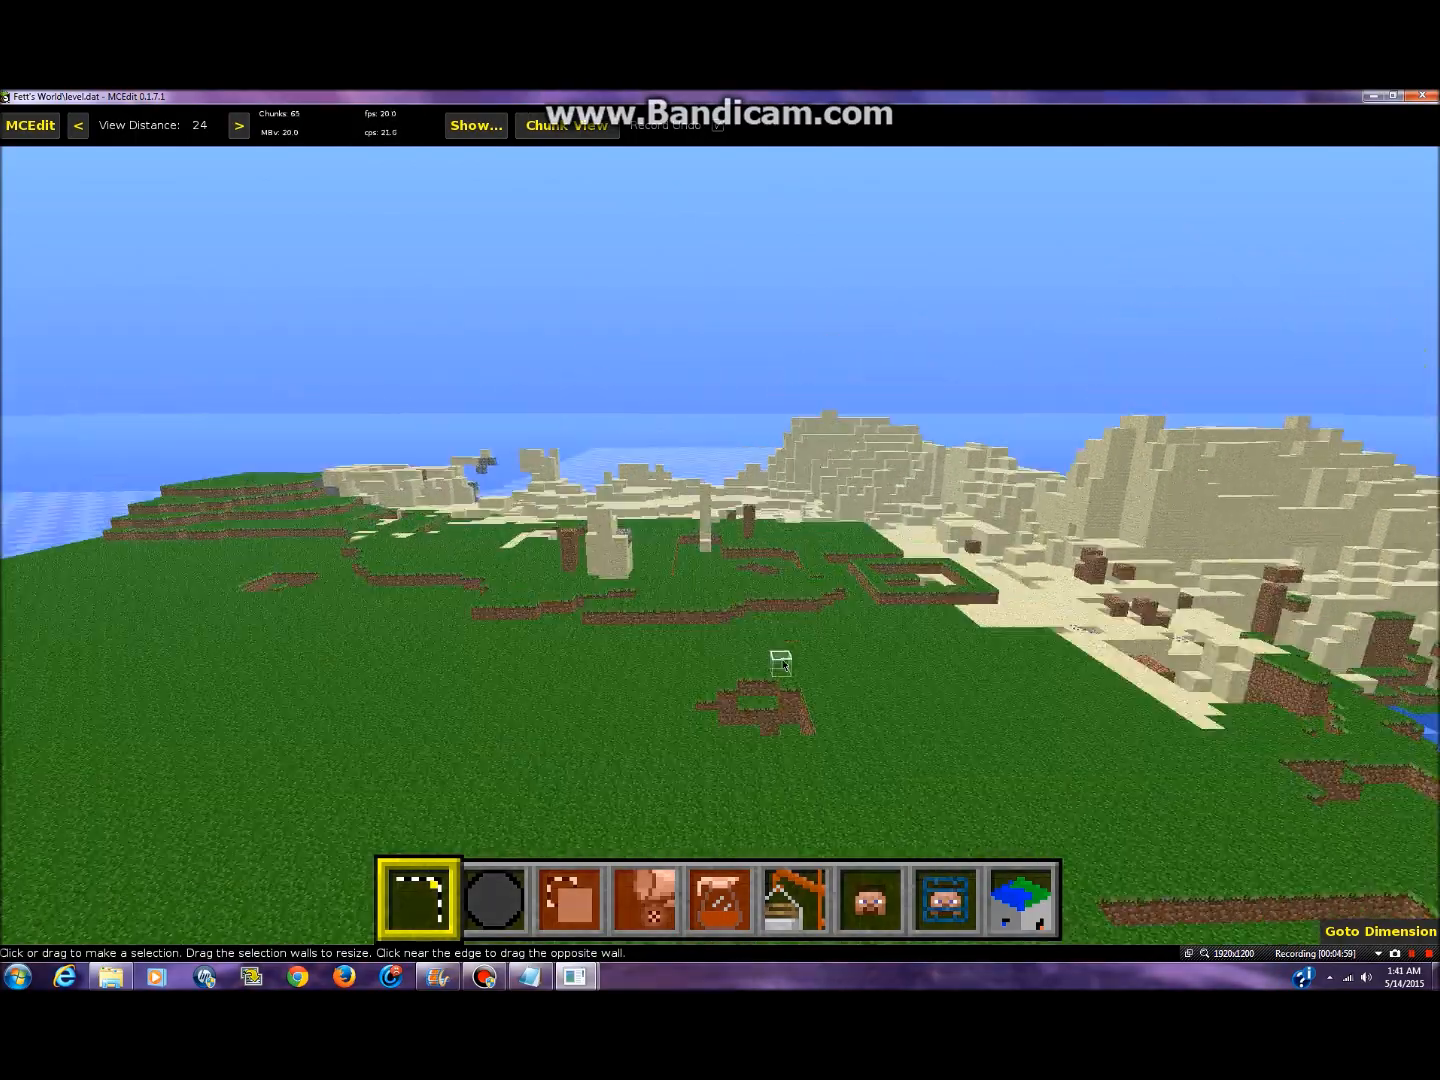
pyautogui.rightClick(812, 626)
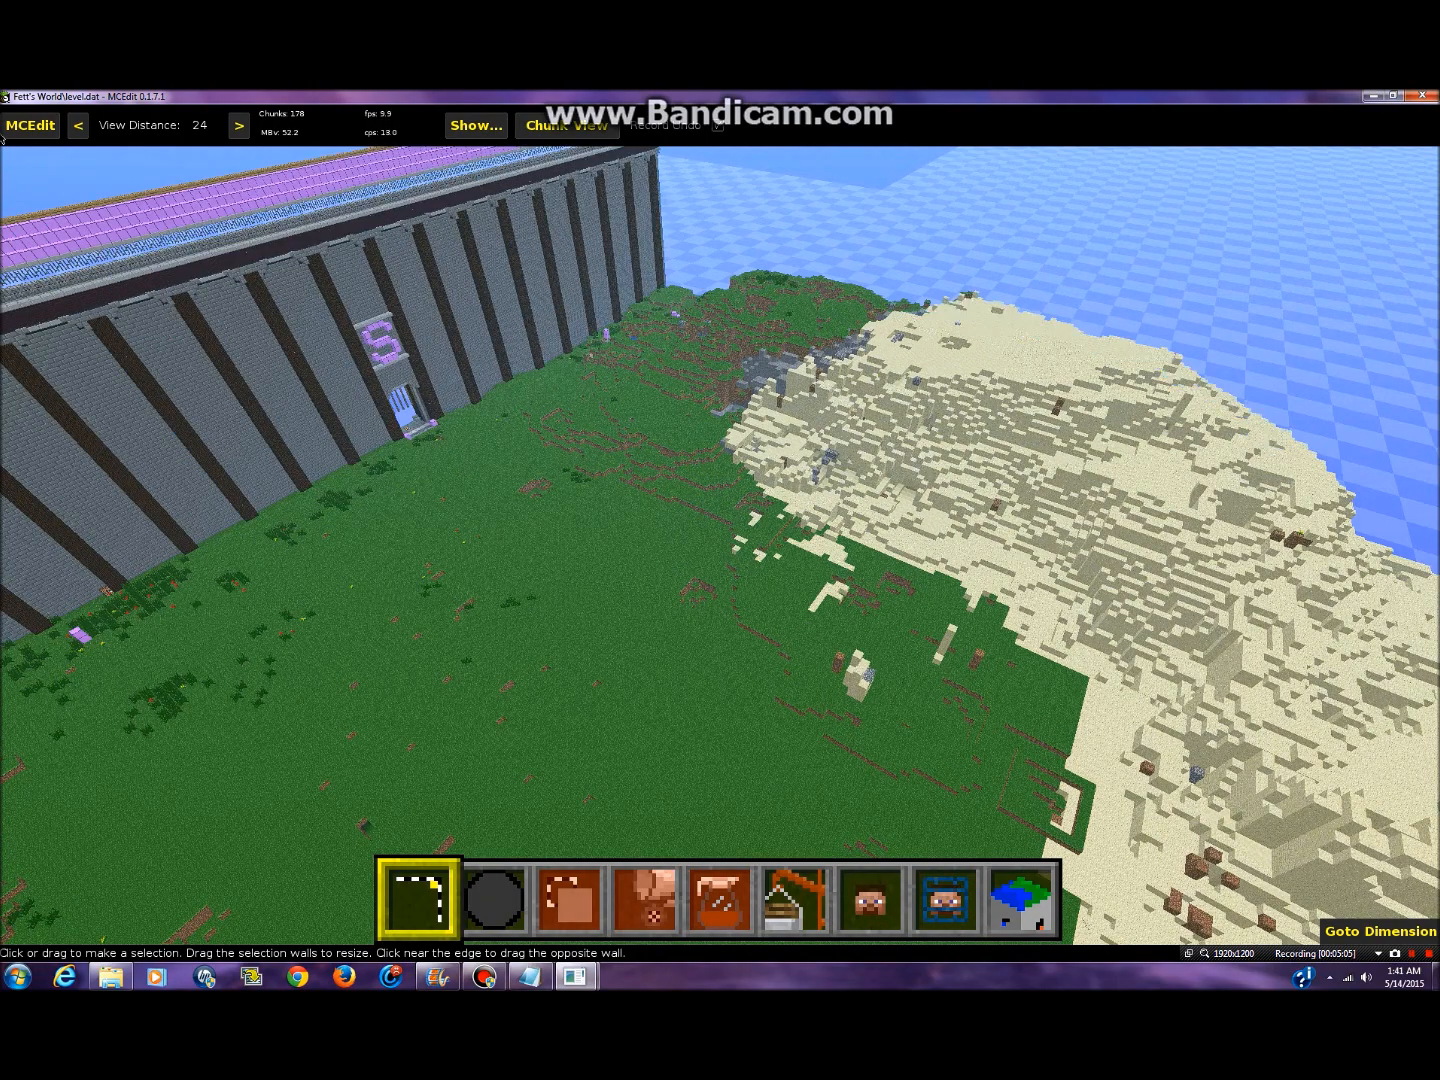
pyautogui.rightClick(379, 320)
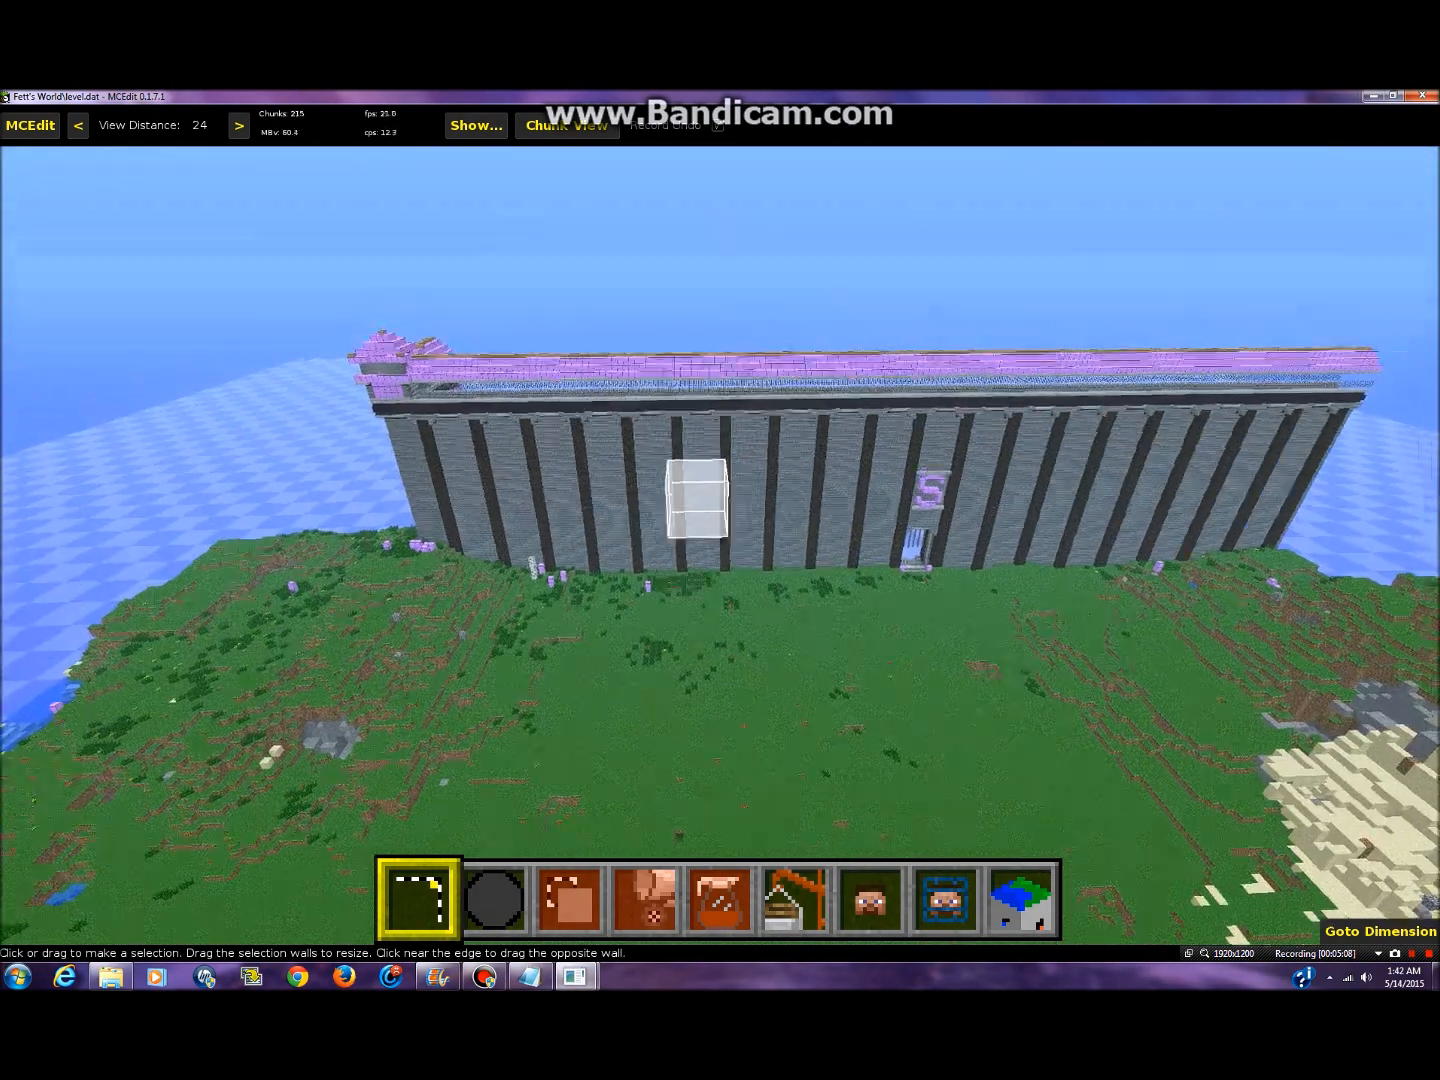
pyautogui.rightClick(380, 319)
pyautogui.press('w')
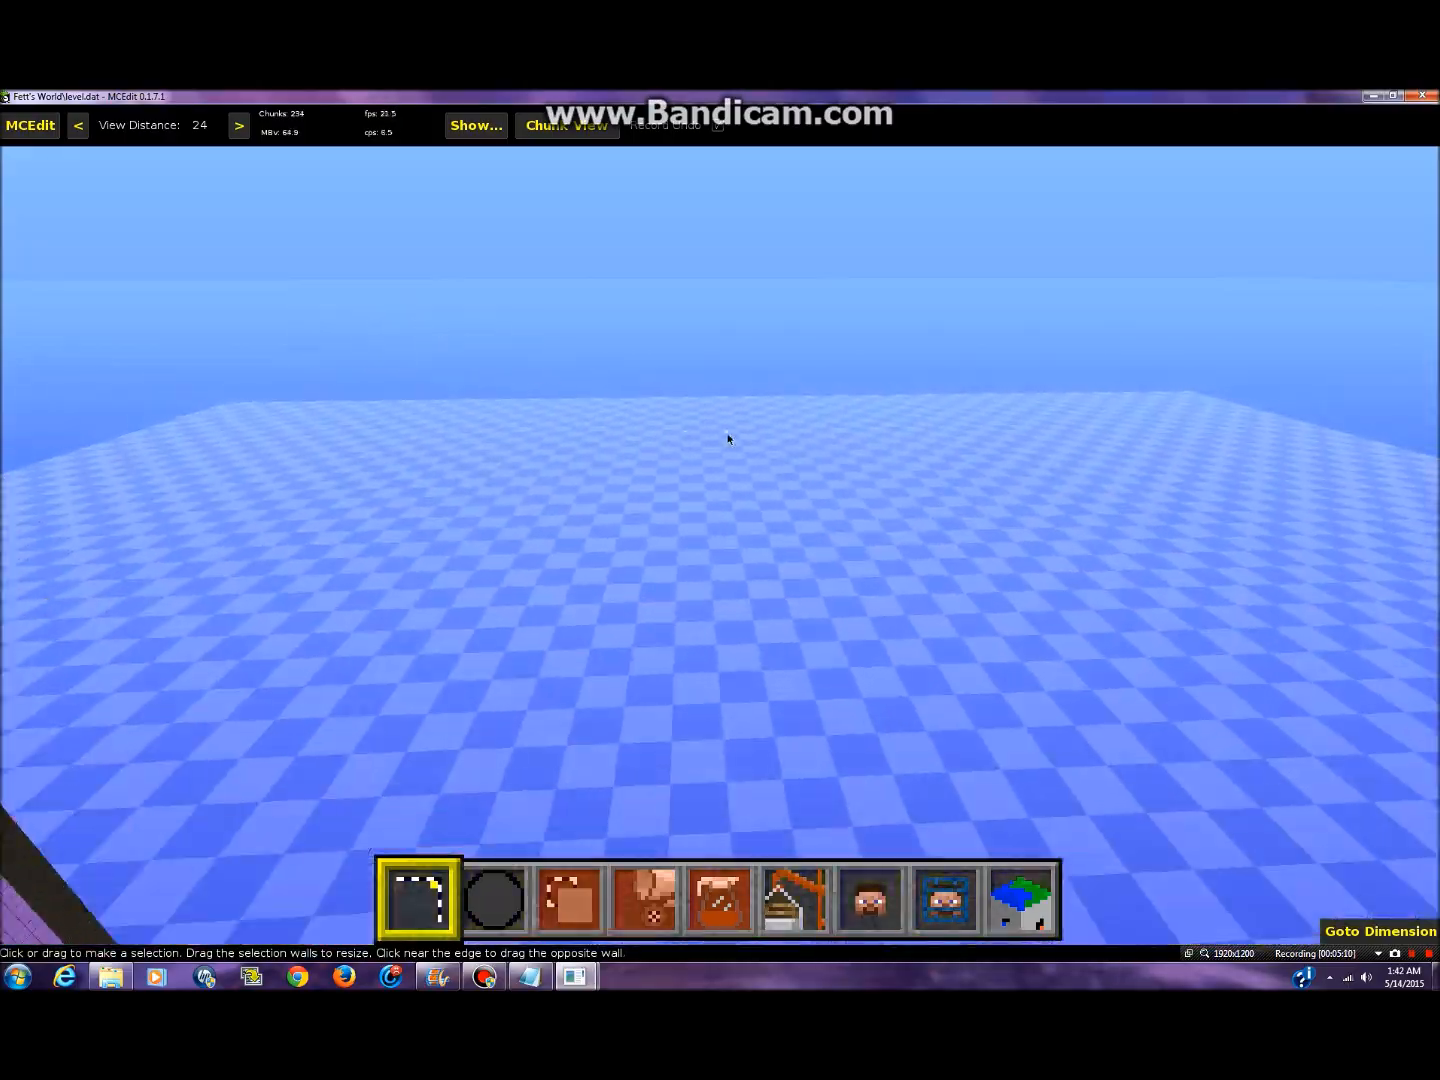
pyautogui.rightClick(728, 439)
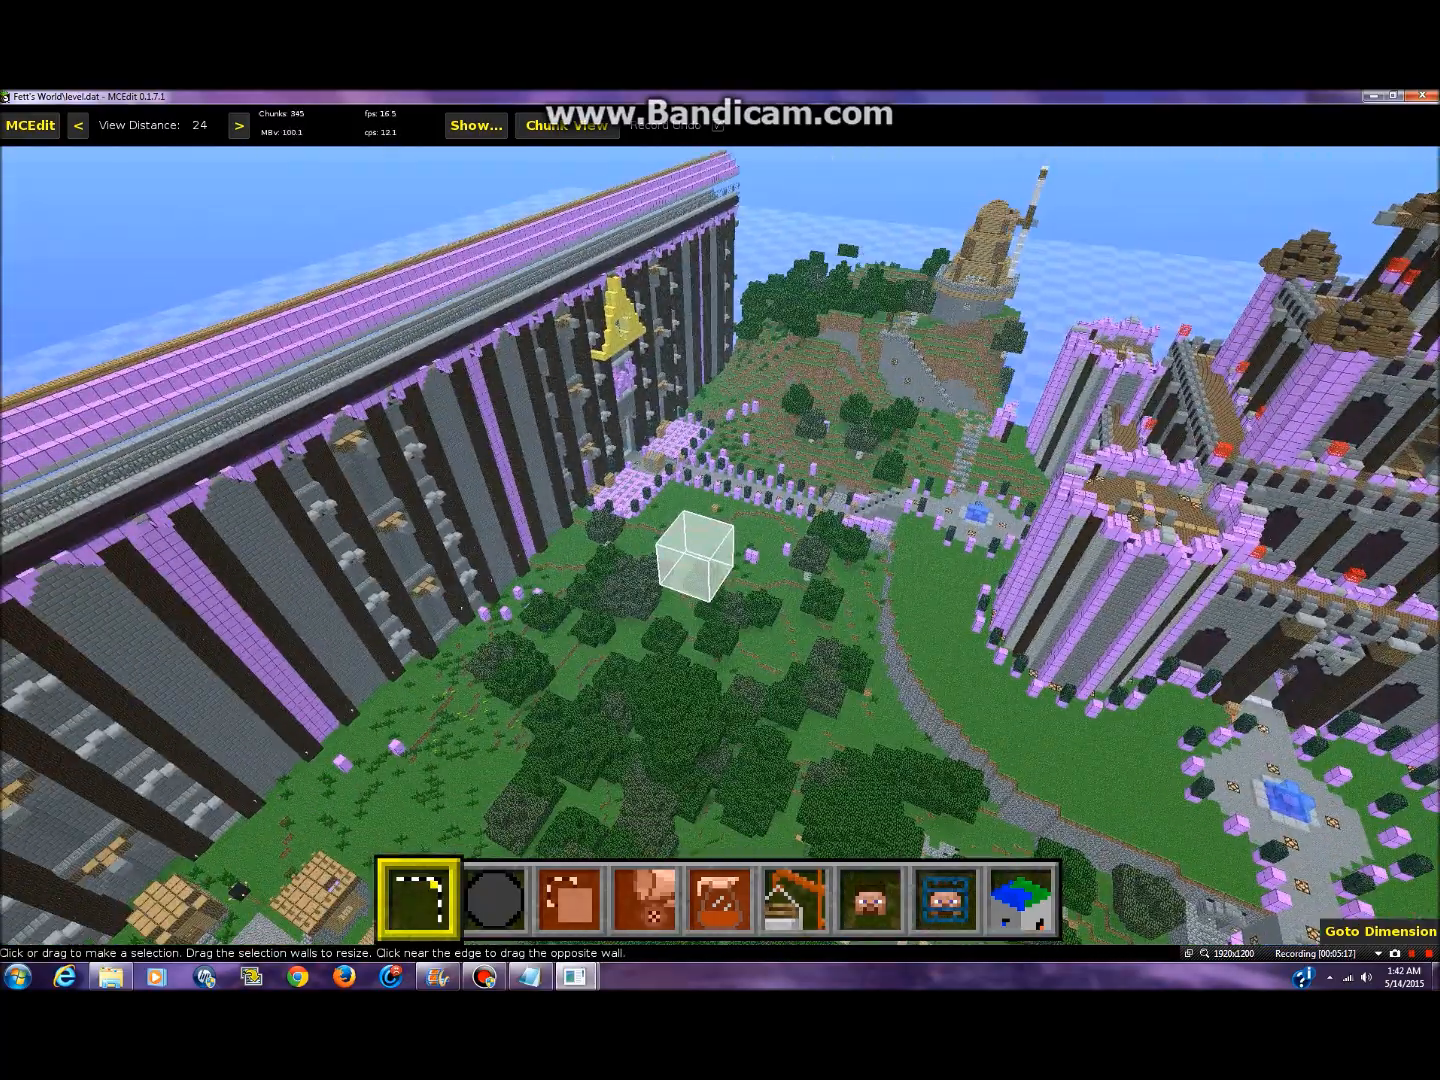
pyautogui.press('w')
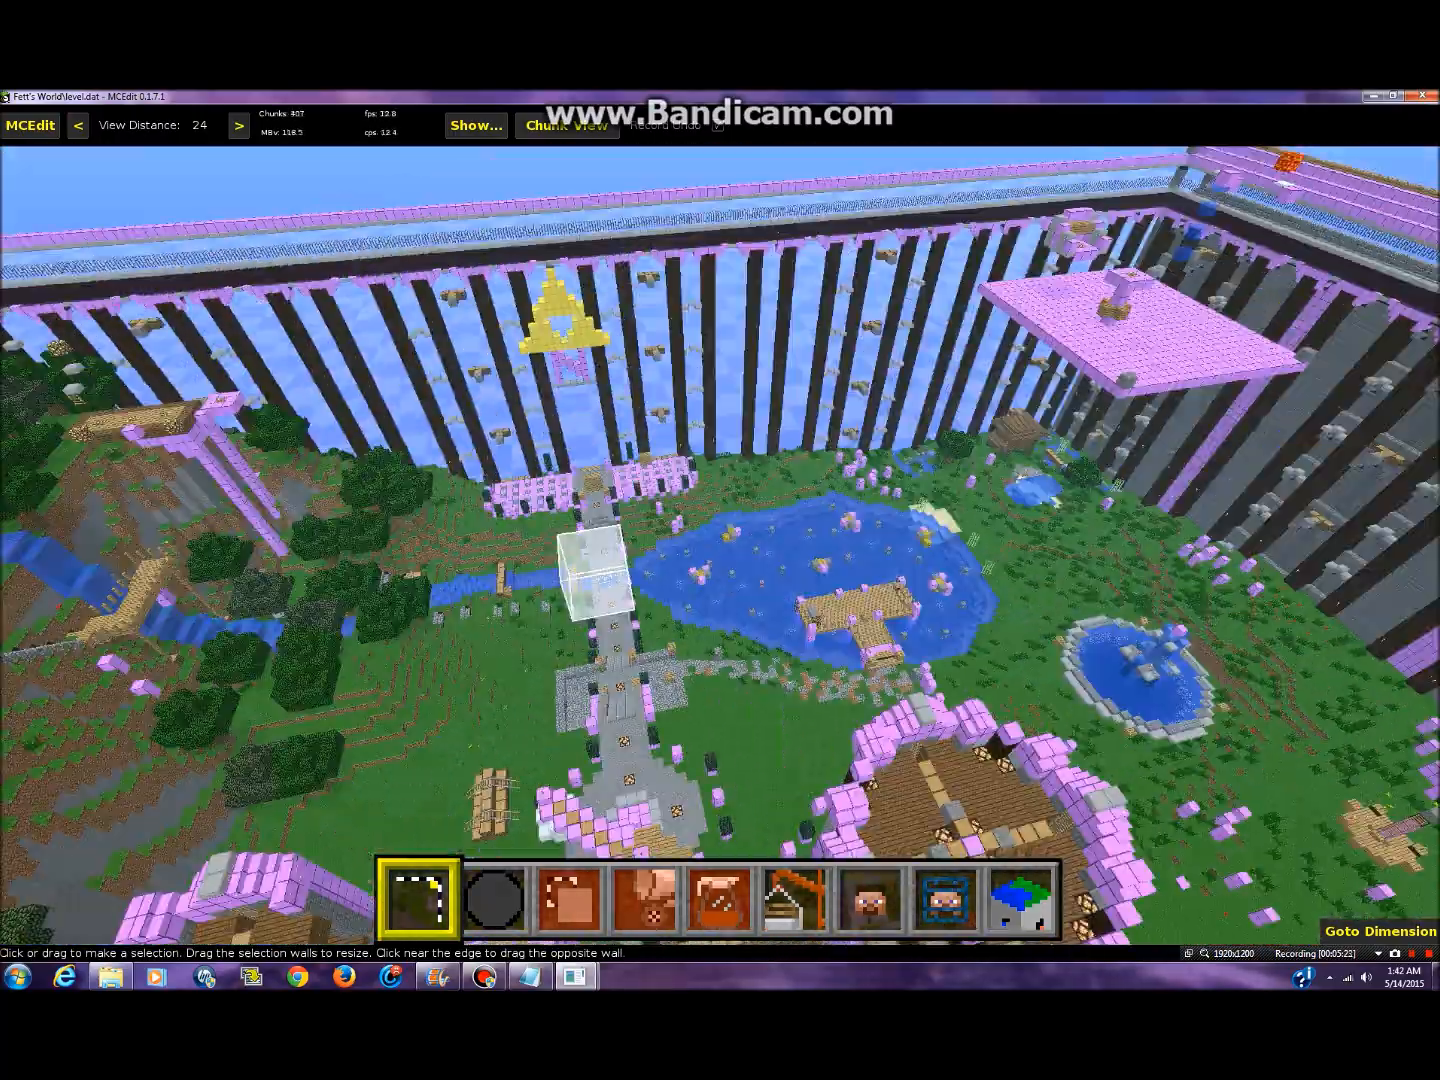
pyautogui.press('w')
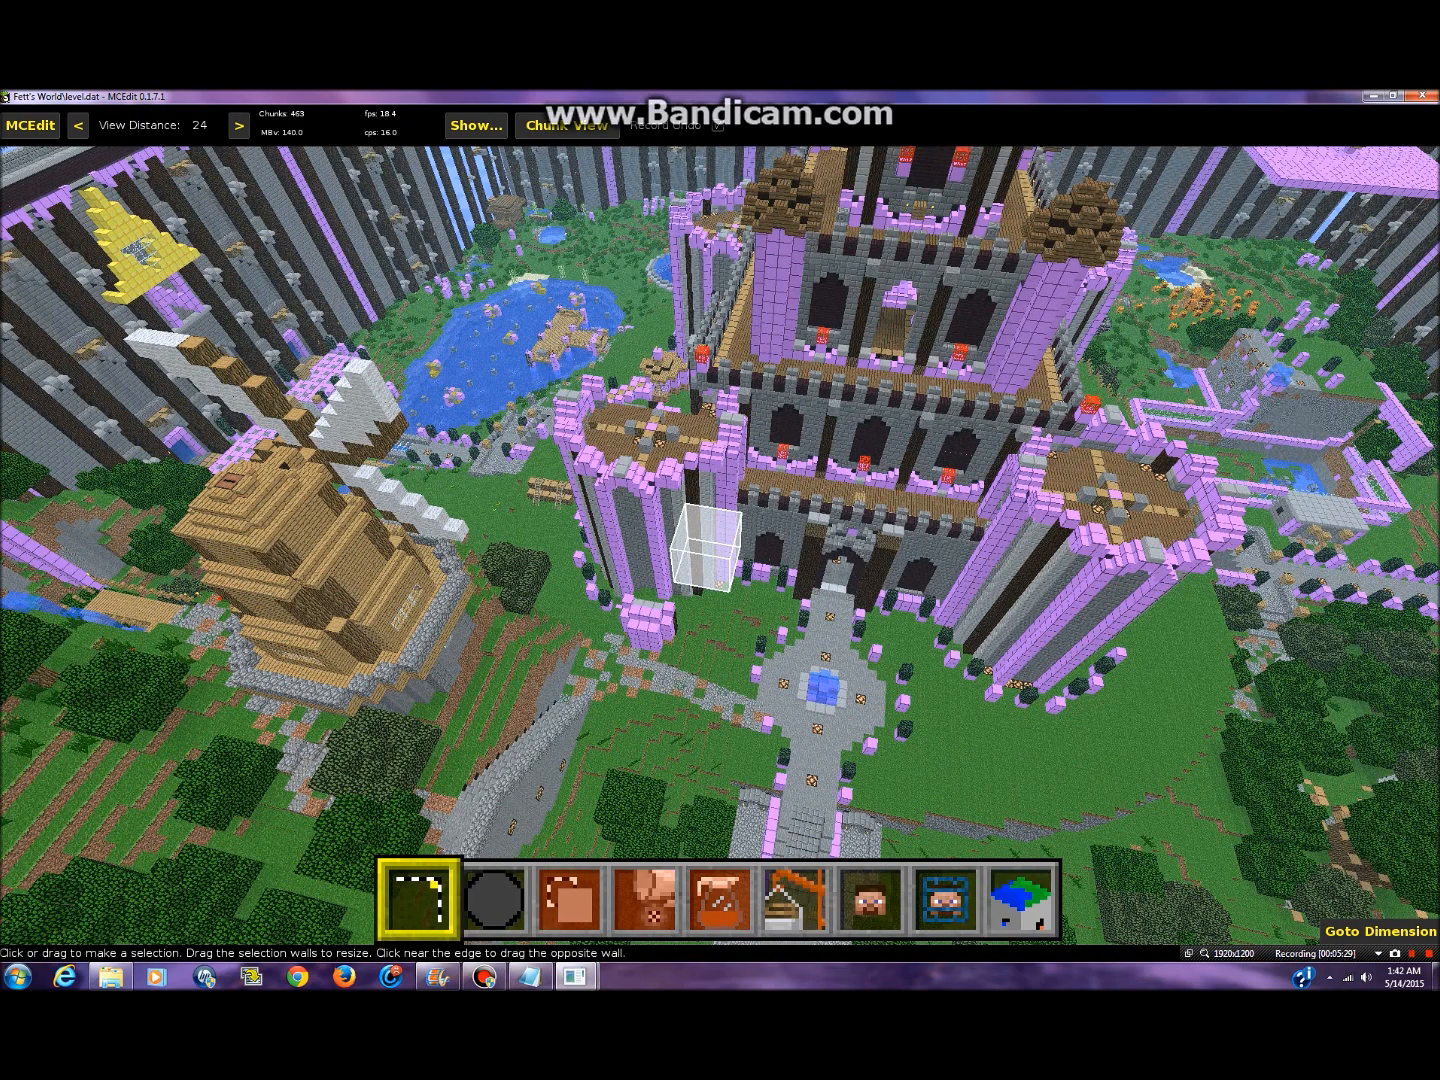
pyautogui.rightClick(712, 434)
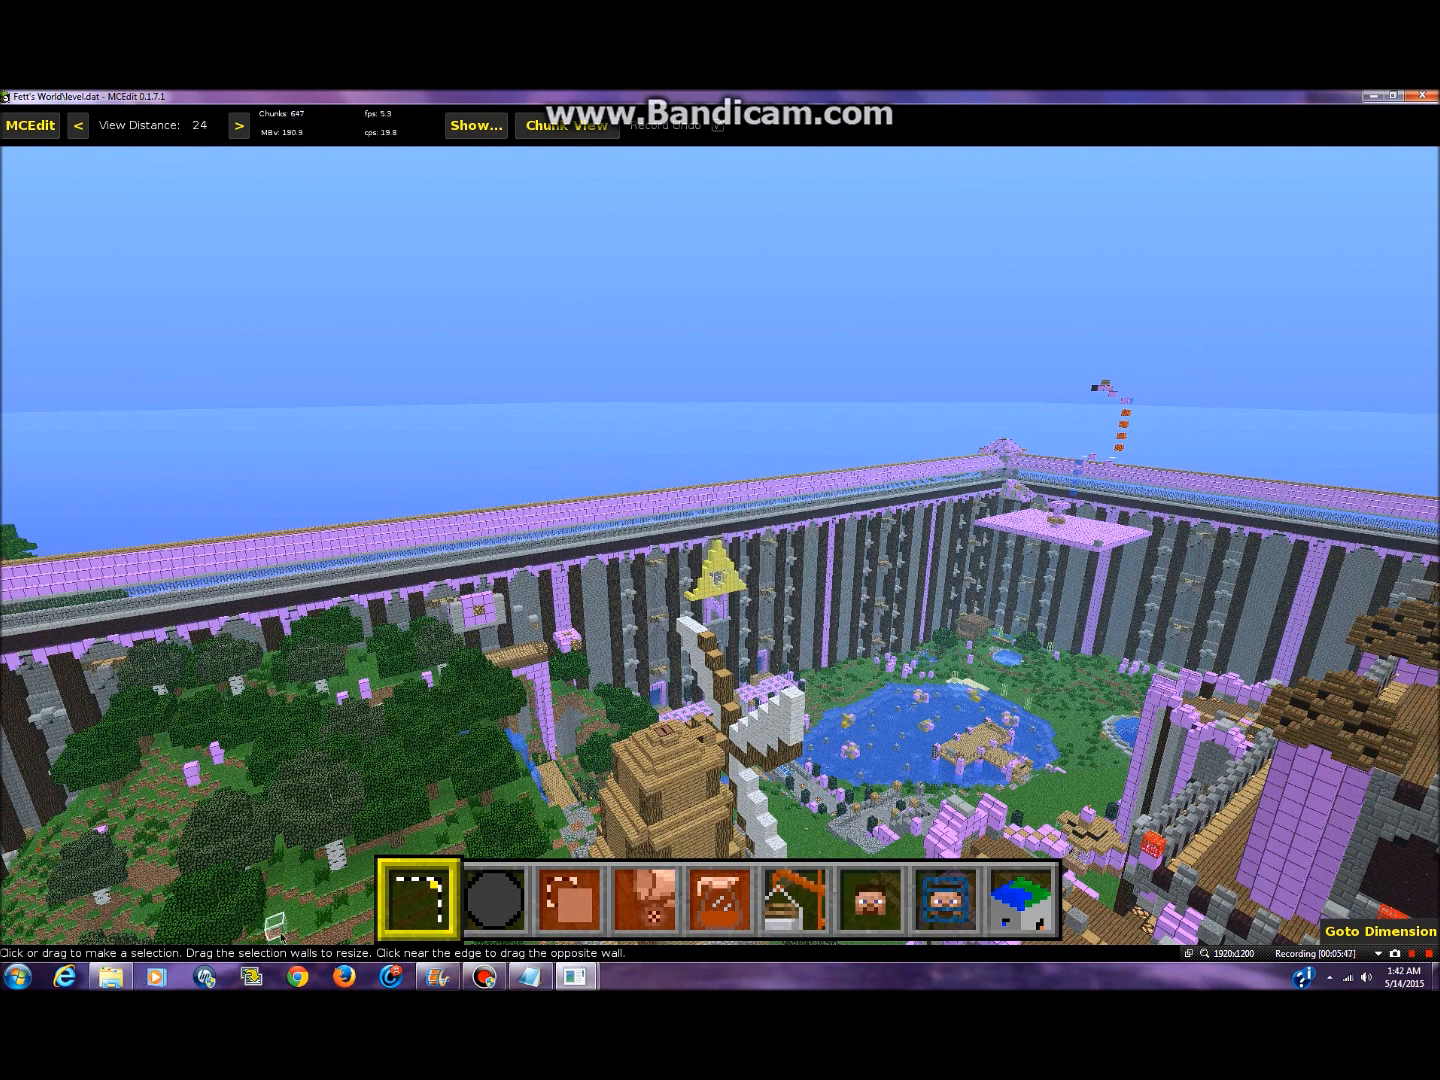
# - Minimize the MCEdit and folder windows, then start Minecraft 1.8.4 from the launcher and maximize the game window
pyautogui.click(1372, 97)
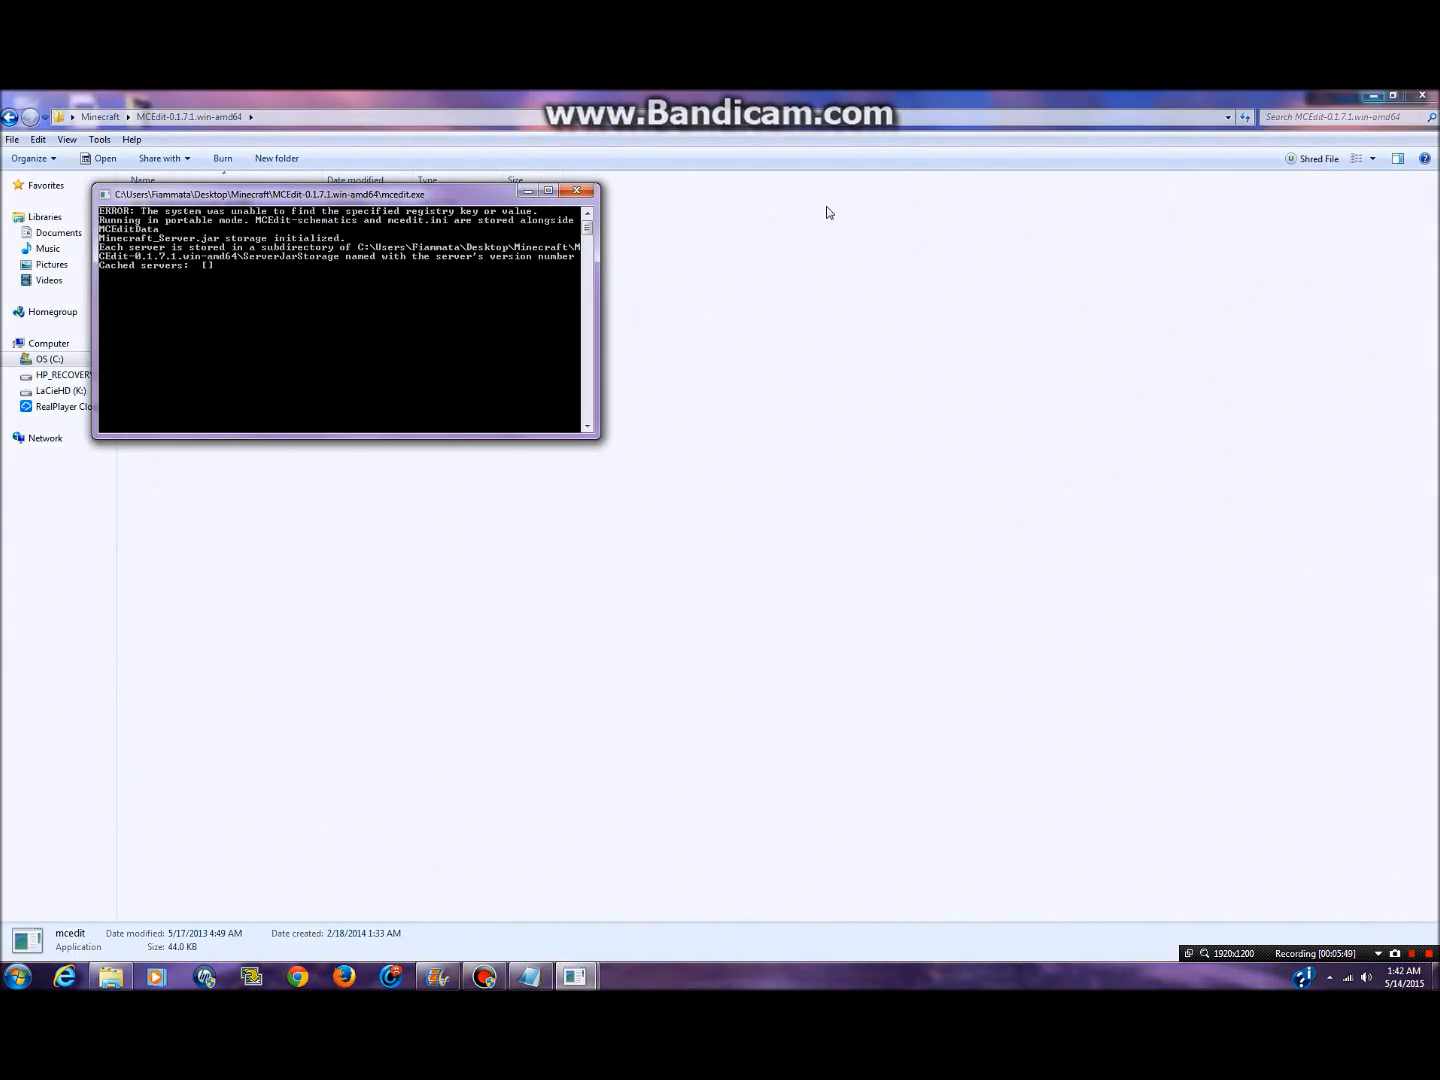
pyautogui.click(1375, 96)
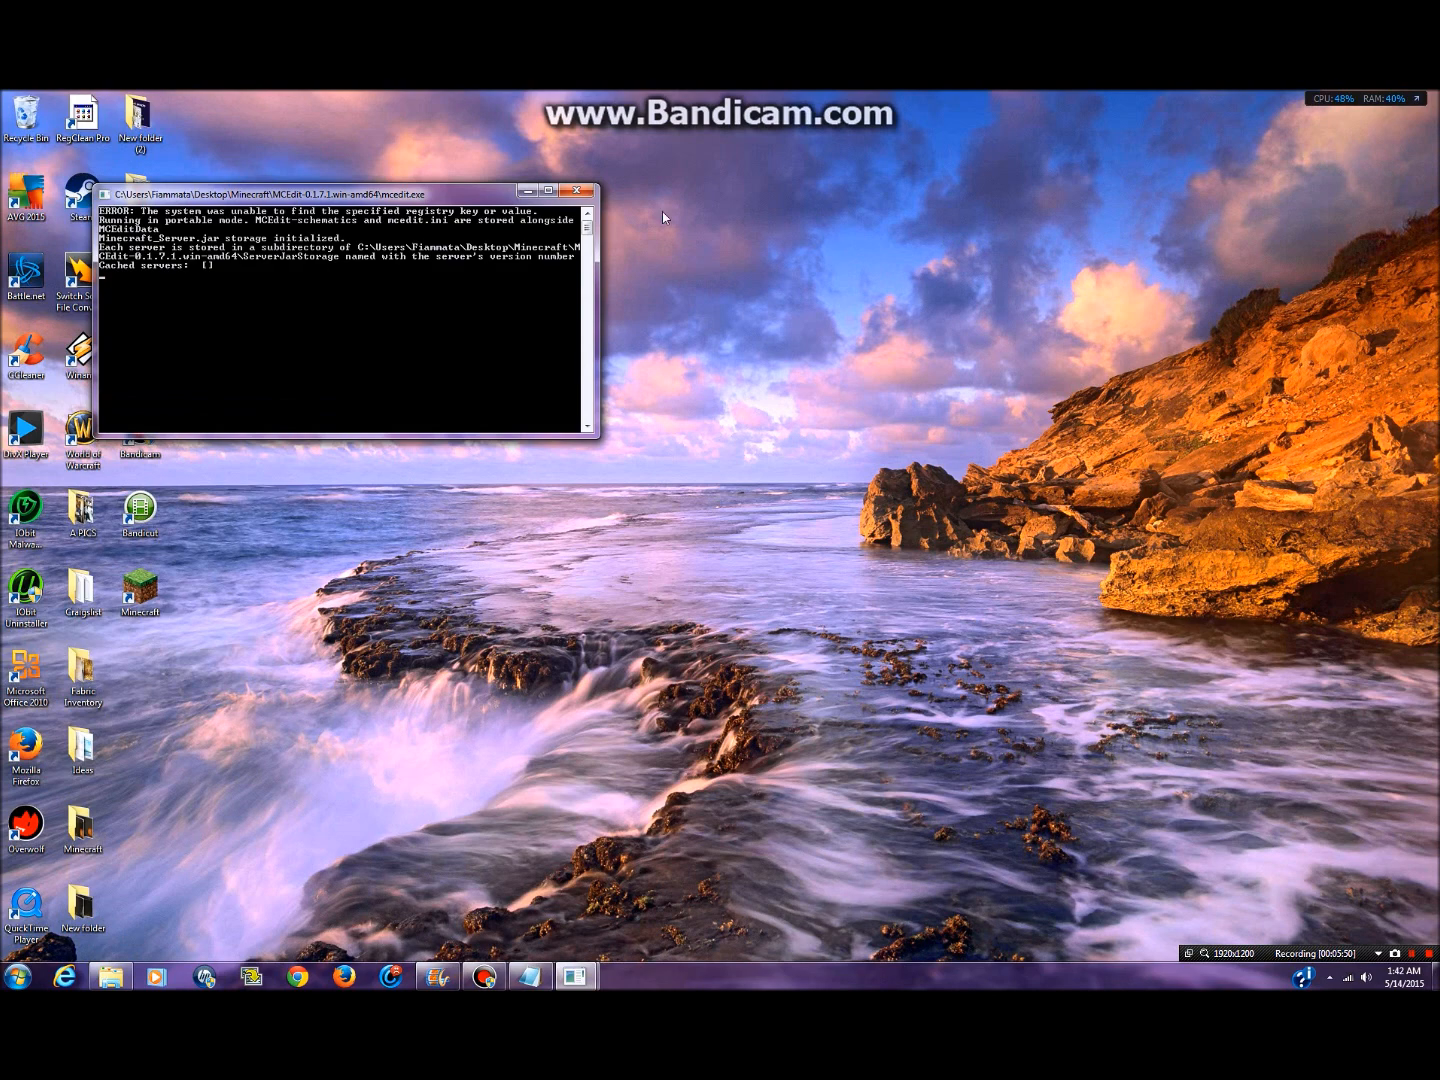
pyautogui.click(526, 192)
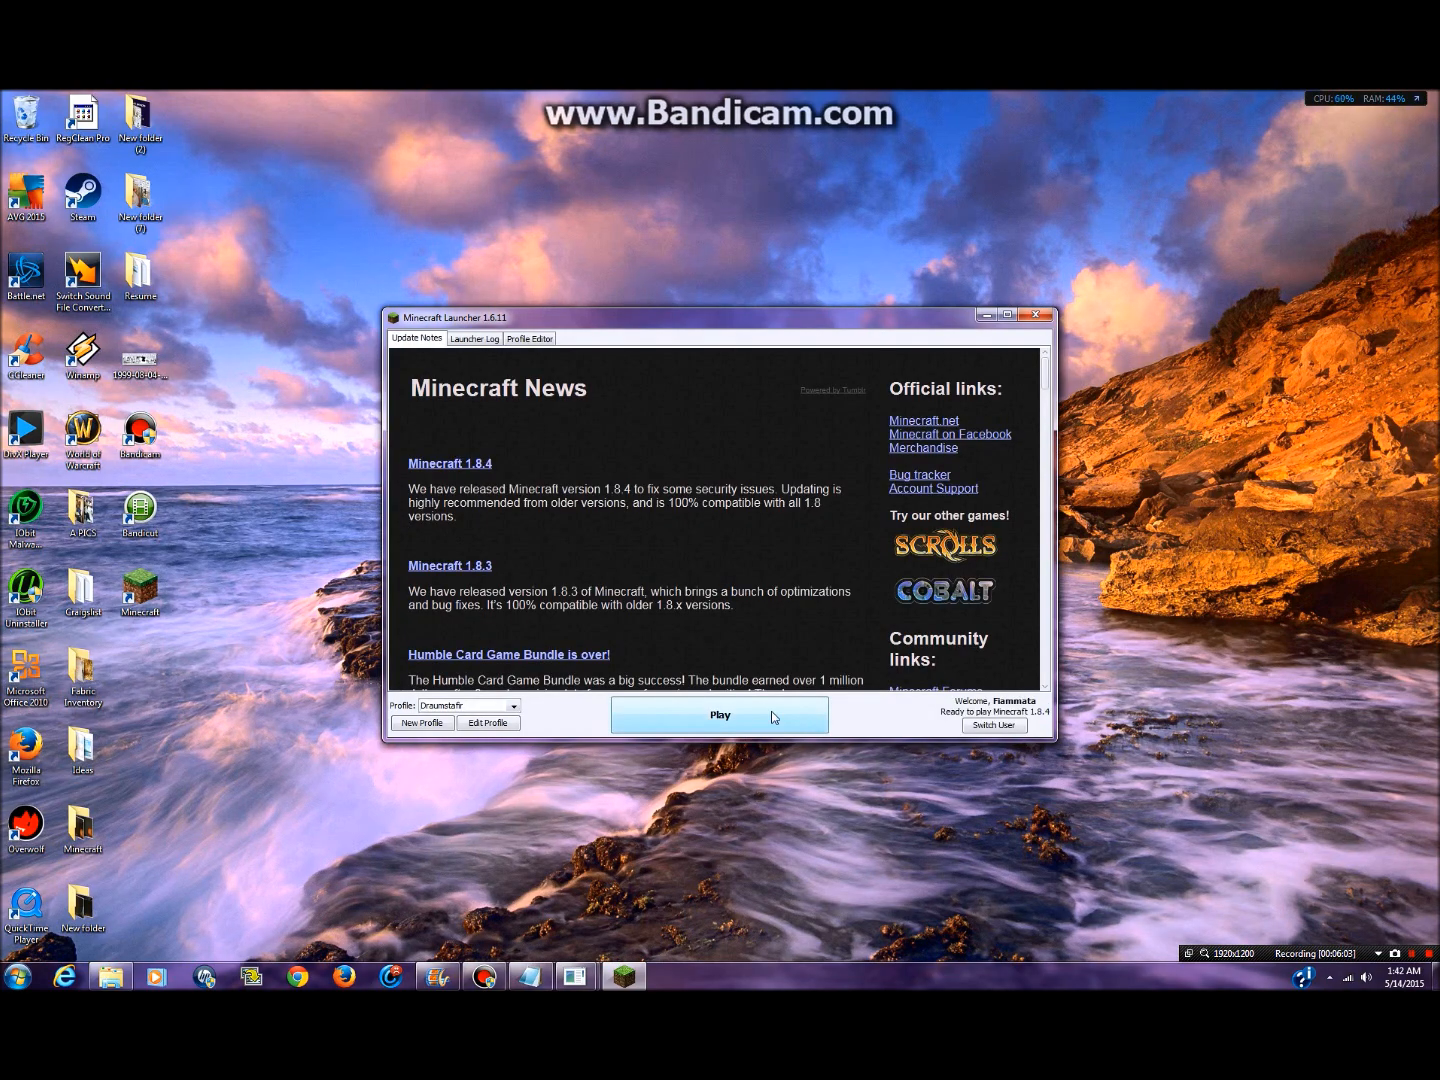
pyautogui.click(772, 717)
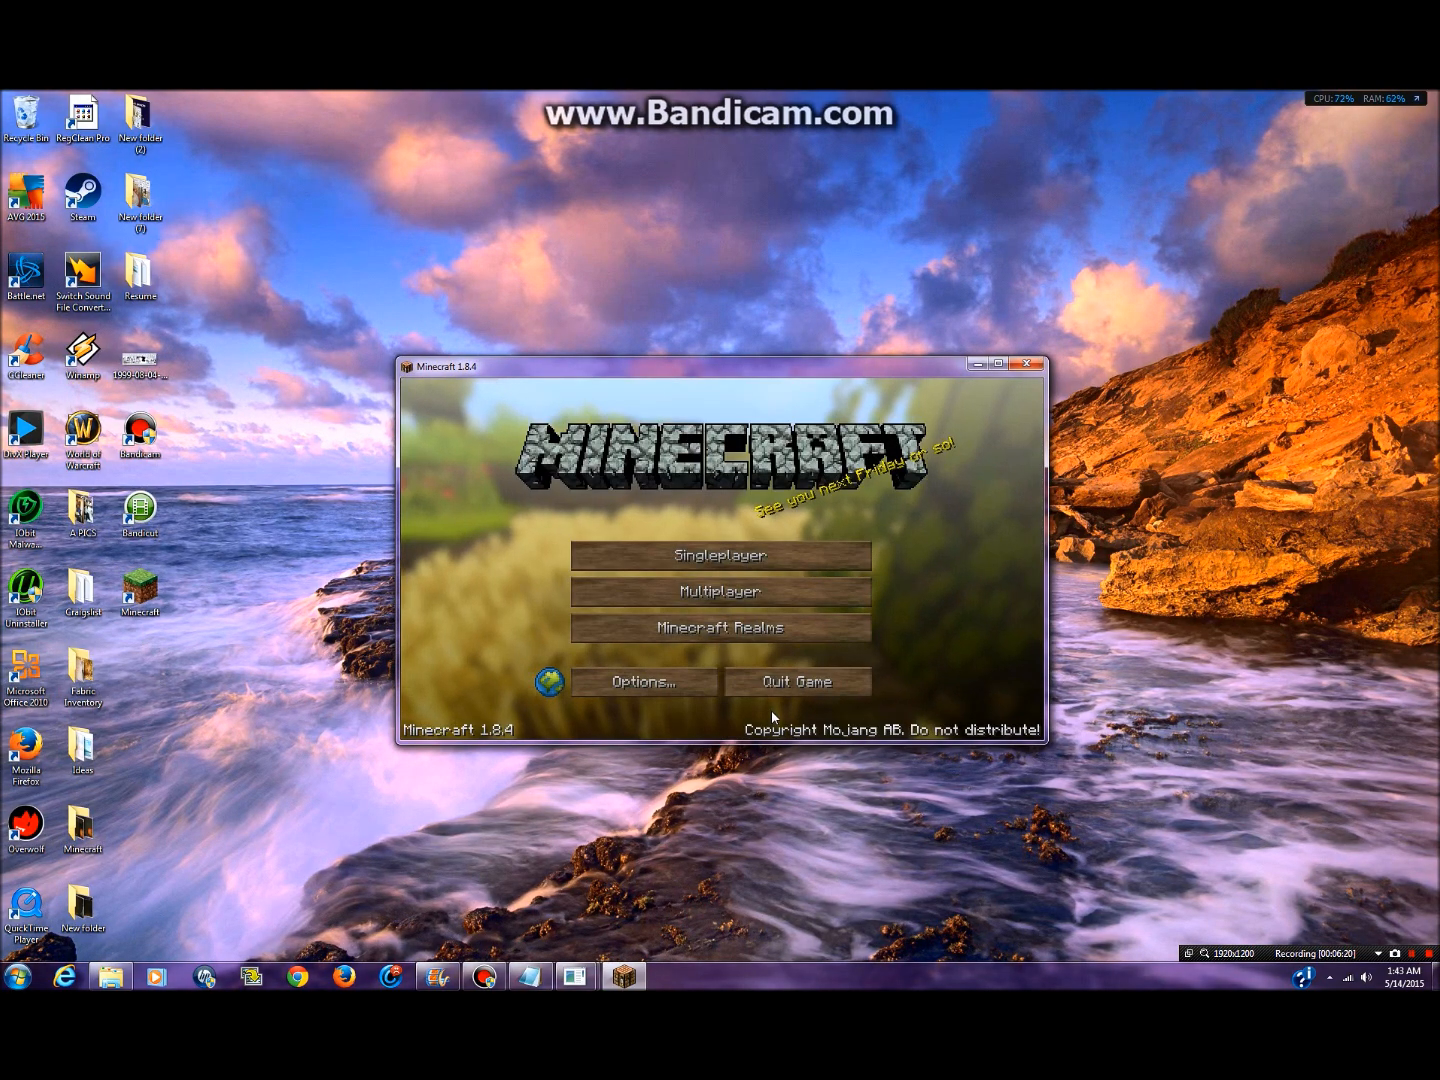
pyautogui.click(1000, 364)
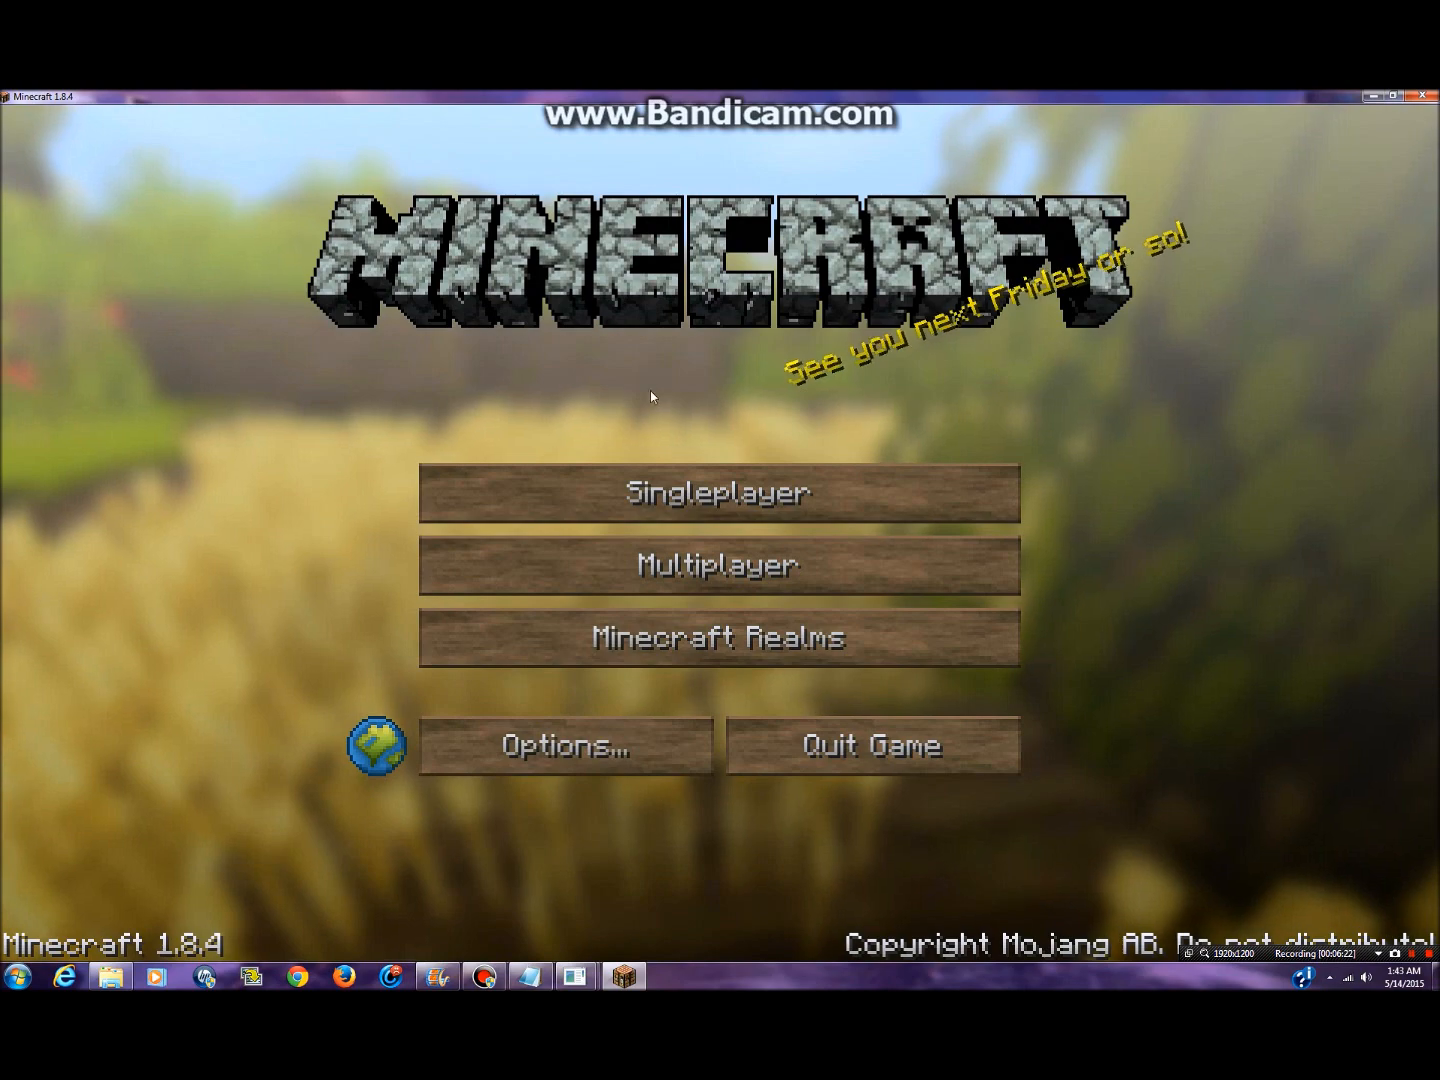
# - Open the Fett's World - Copy world in singleplayer and switch to spectator mode with /gamemode 3
pyautogui.click(743, 507)
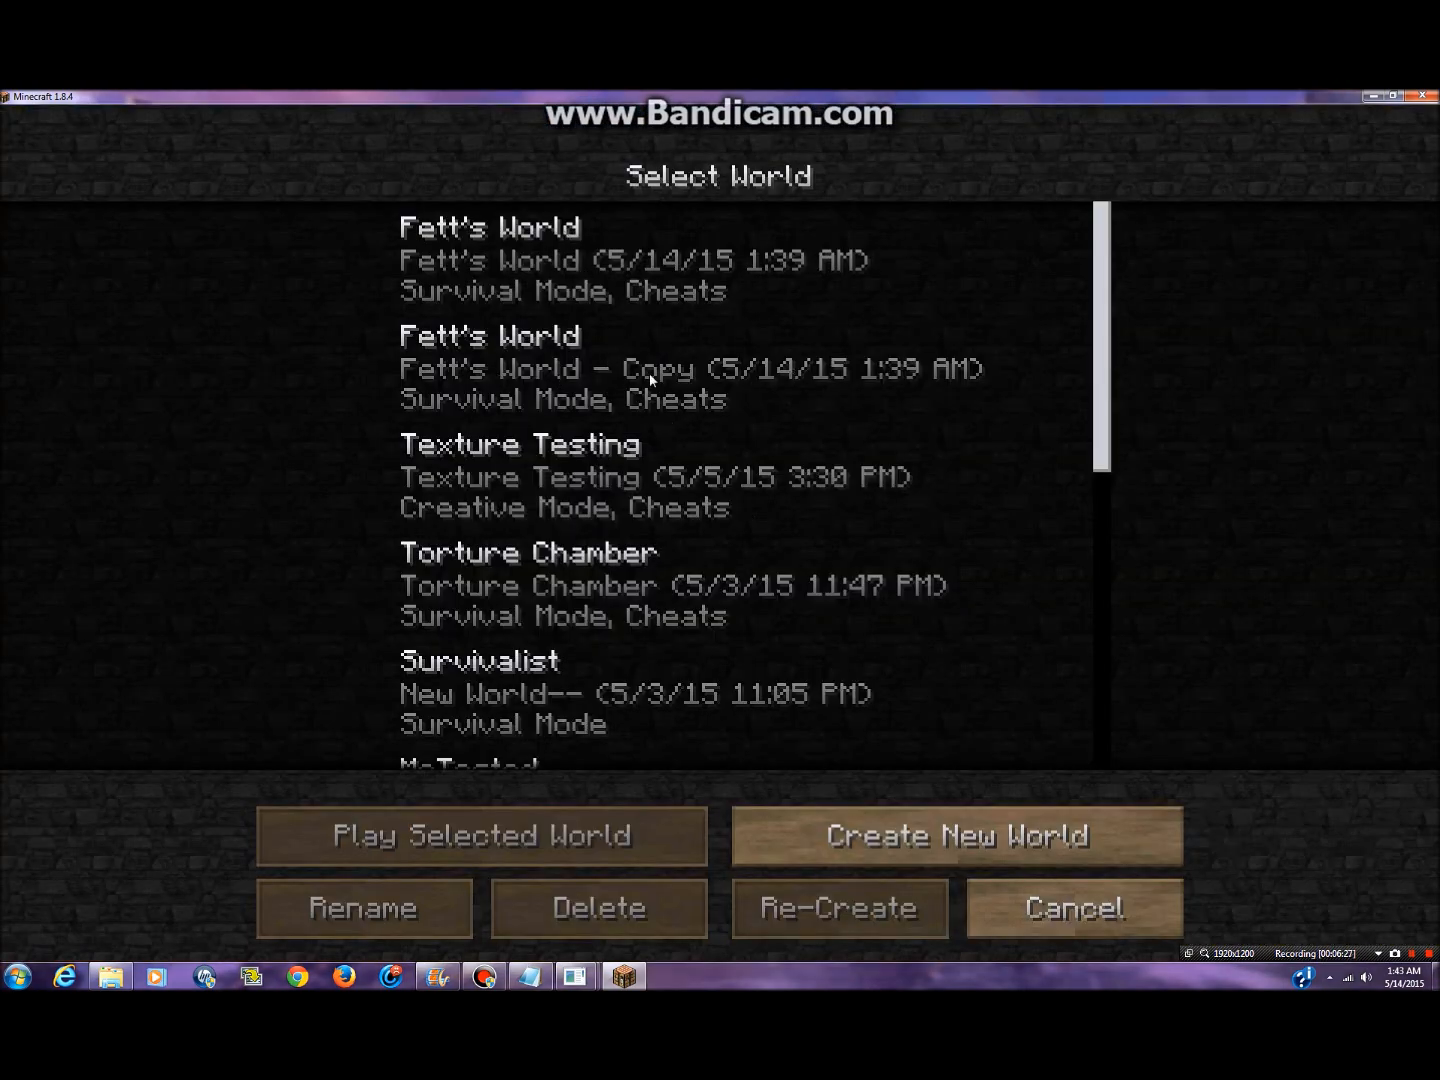
pyautogui.click(633, 270)
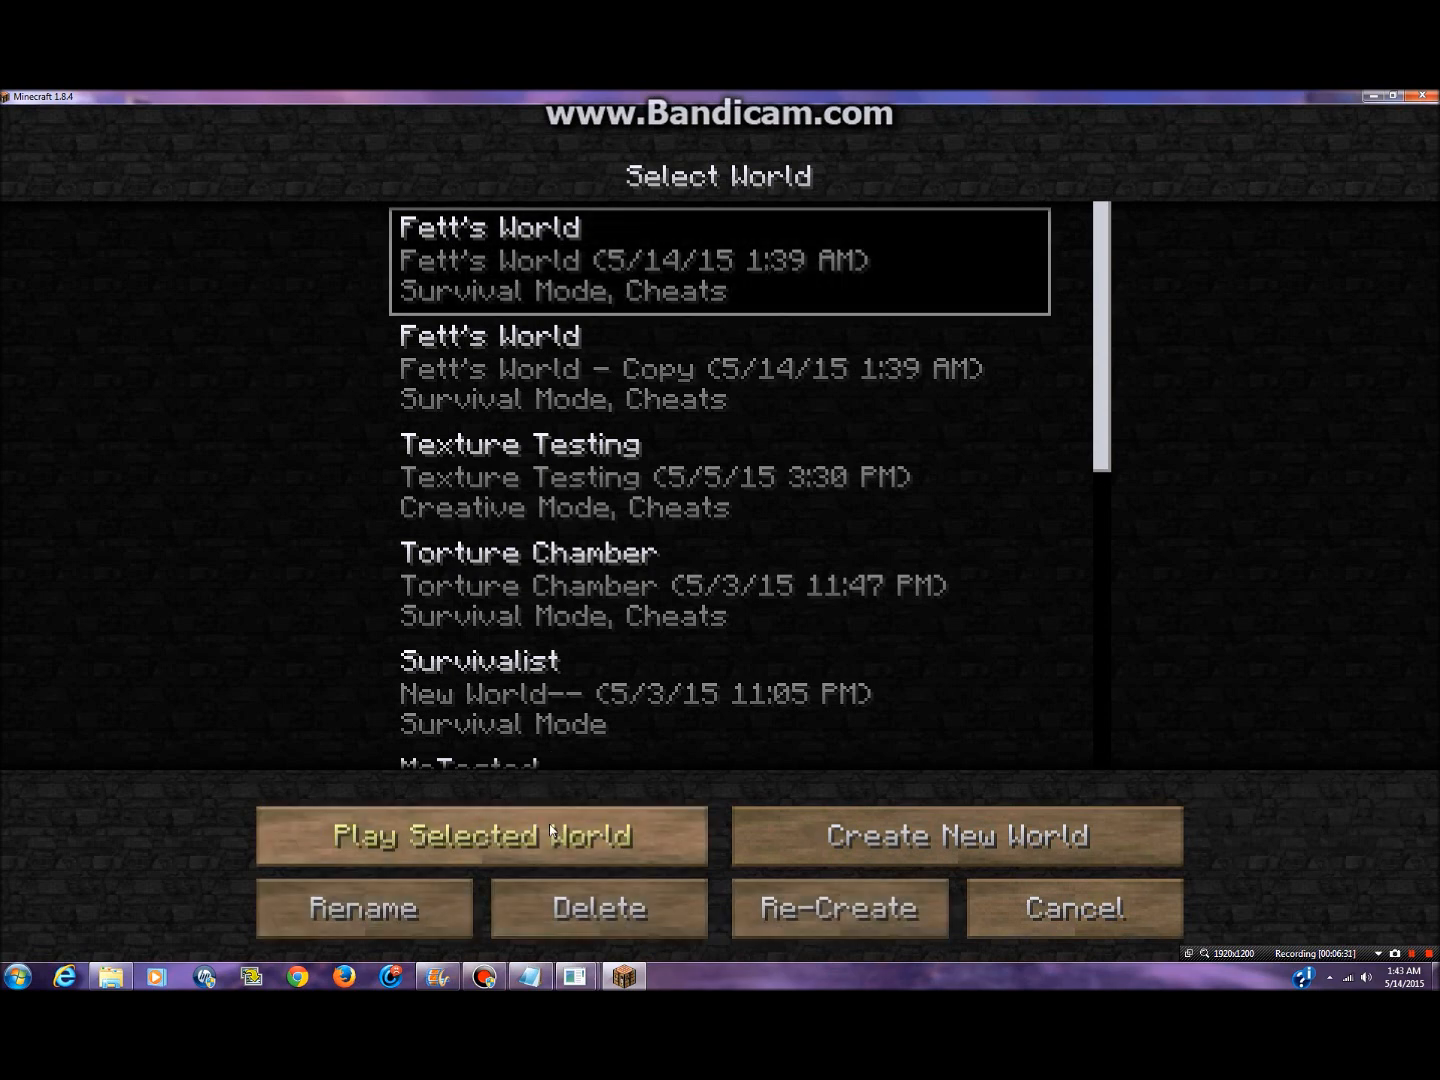
pyautogui.click(700, 360)
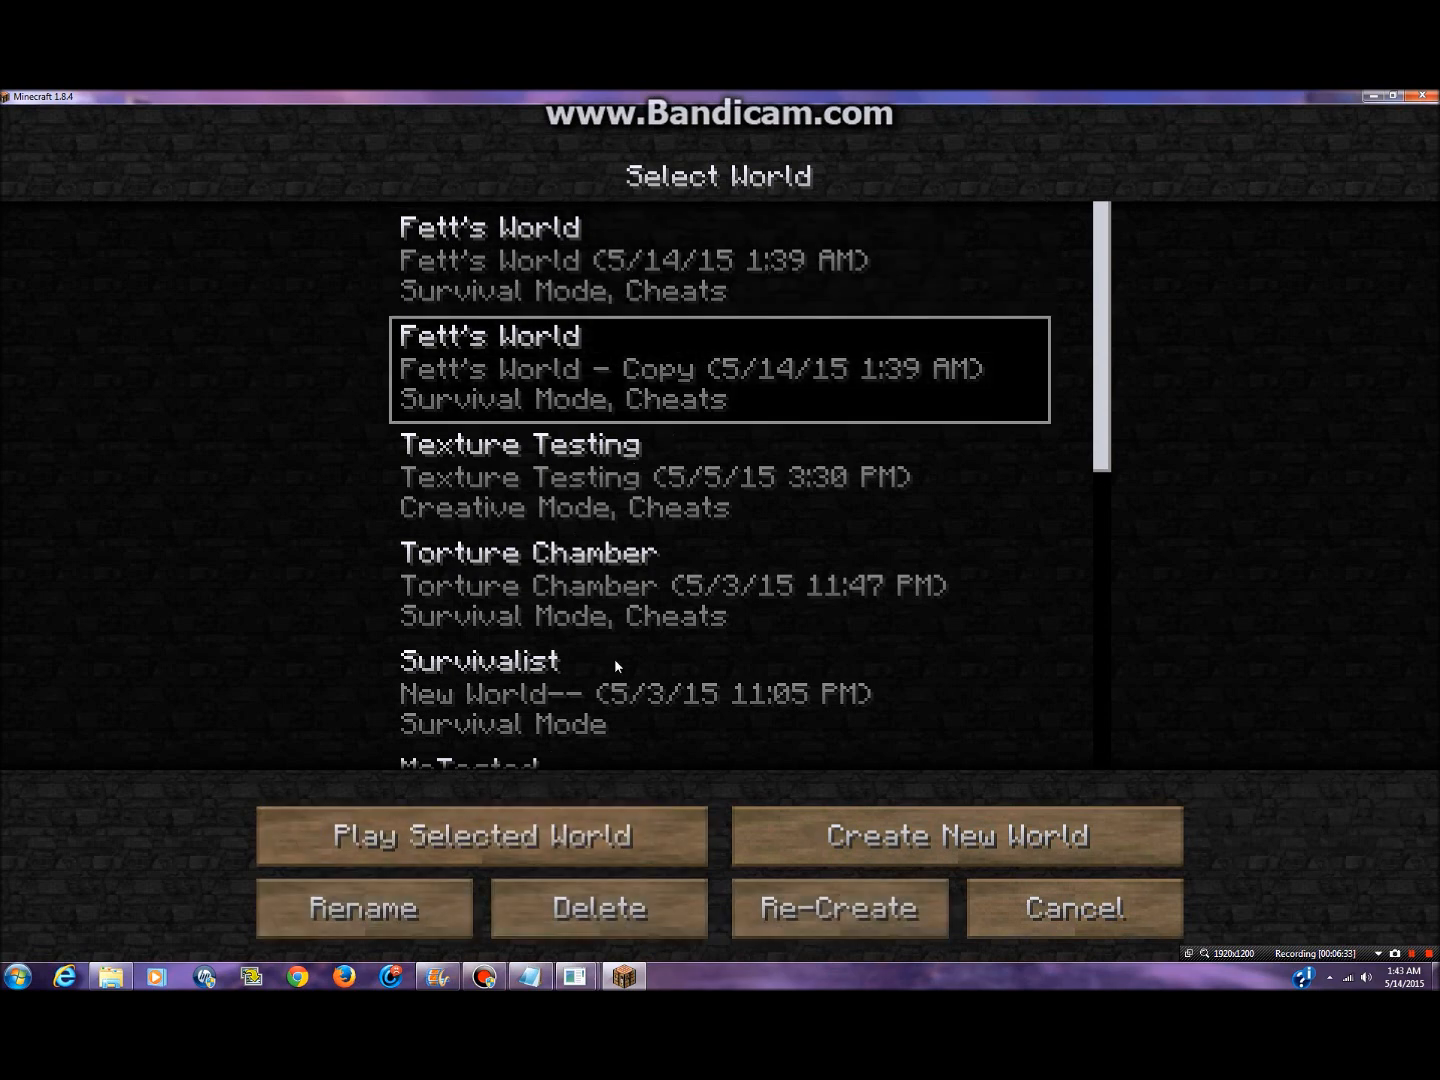
pyautogui.click(572, 839)
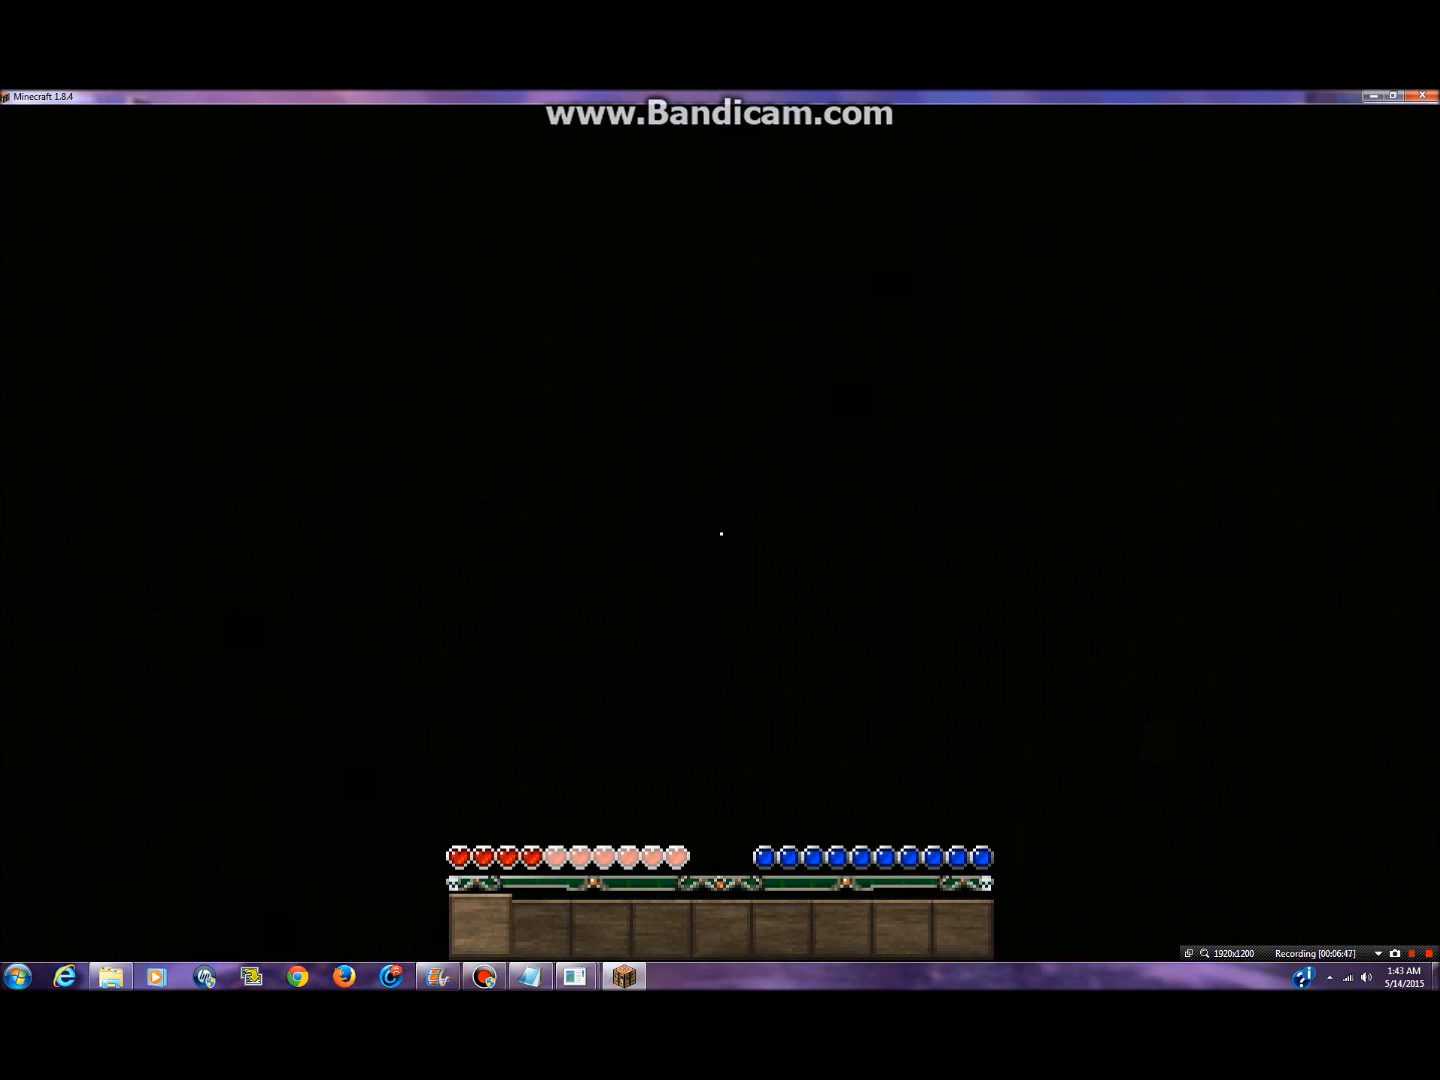
pyautogui.write('/g')
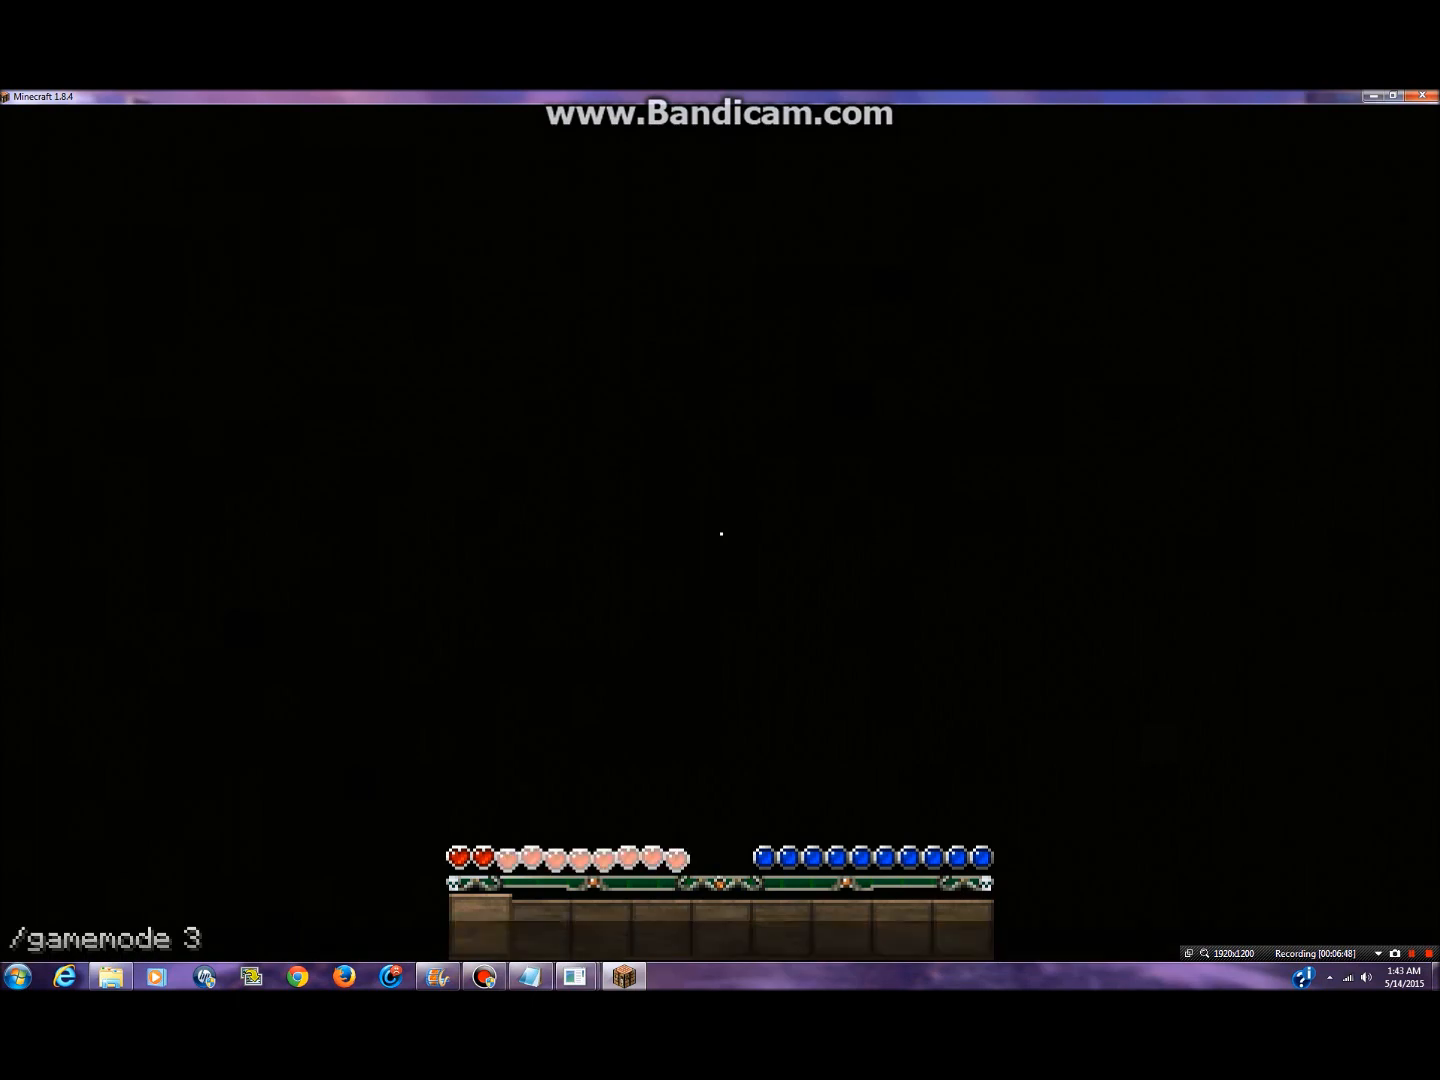
pyautogui.write('amemode 3')
pyautogui.press('Return')
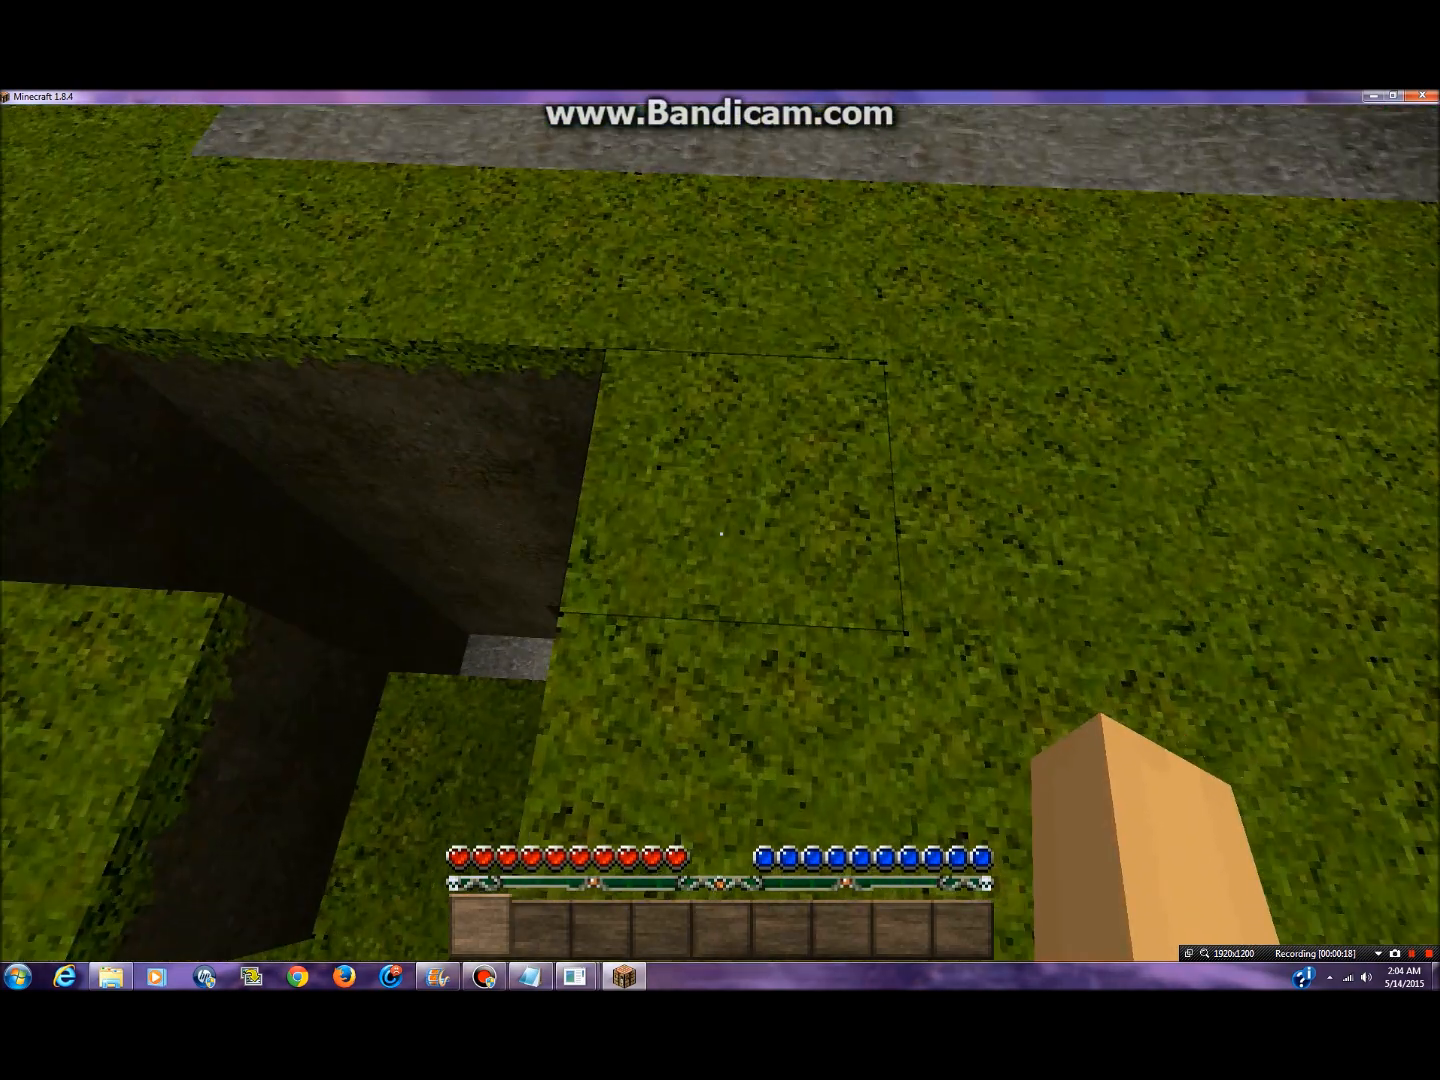
# - Change the game mode with a chat command and teleport the player to coordinates 0 300 0
pyautogui.press('/')
pyautogui.press('Return')
pyautogui.press('/')
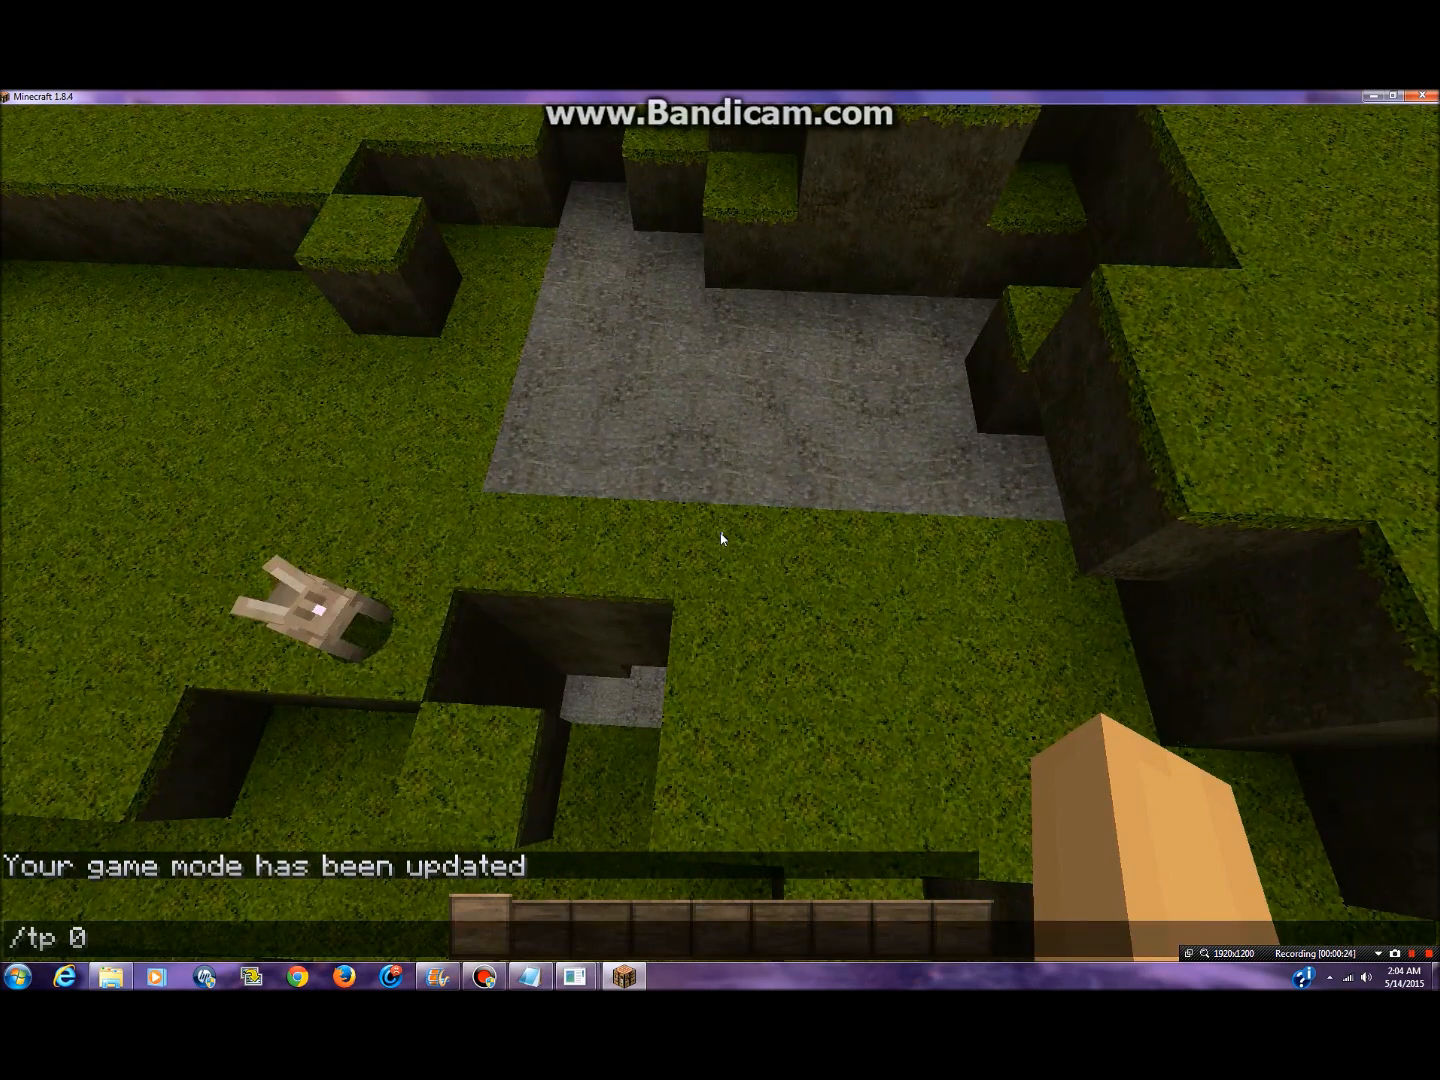
pyautogui.write('tp 0 300 0')
pyautogui.press('Return')
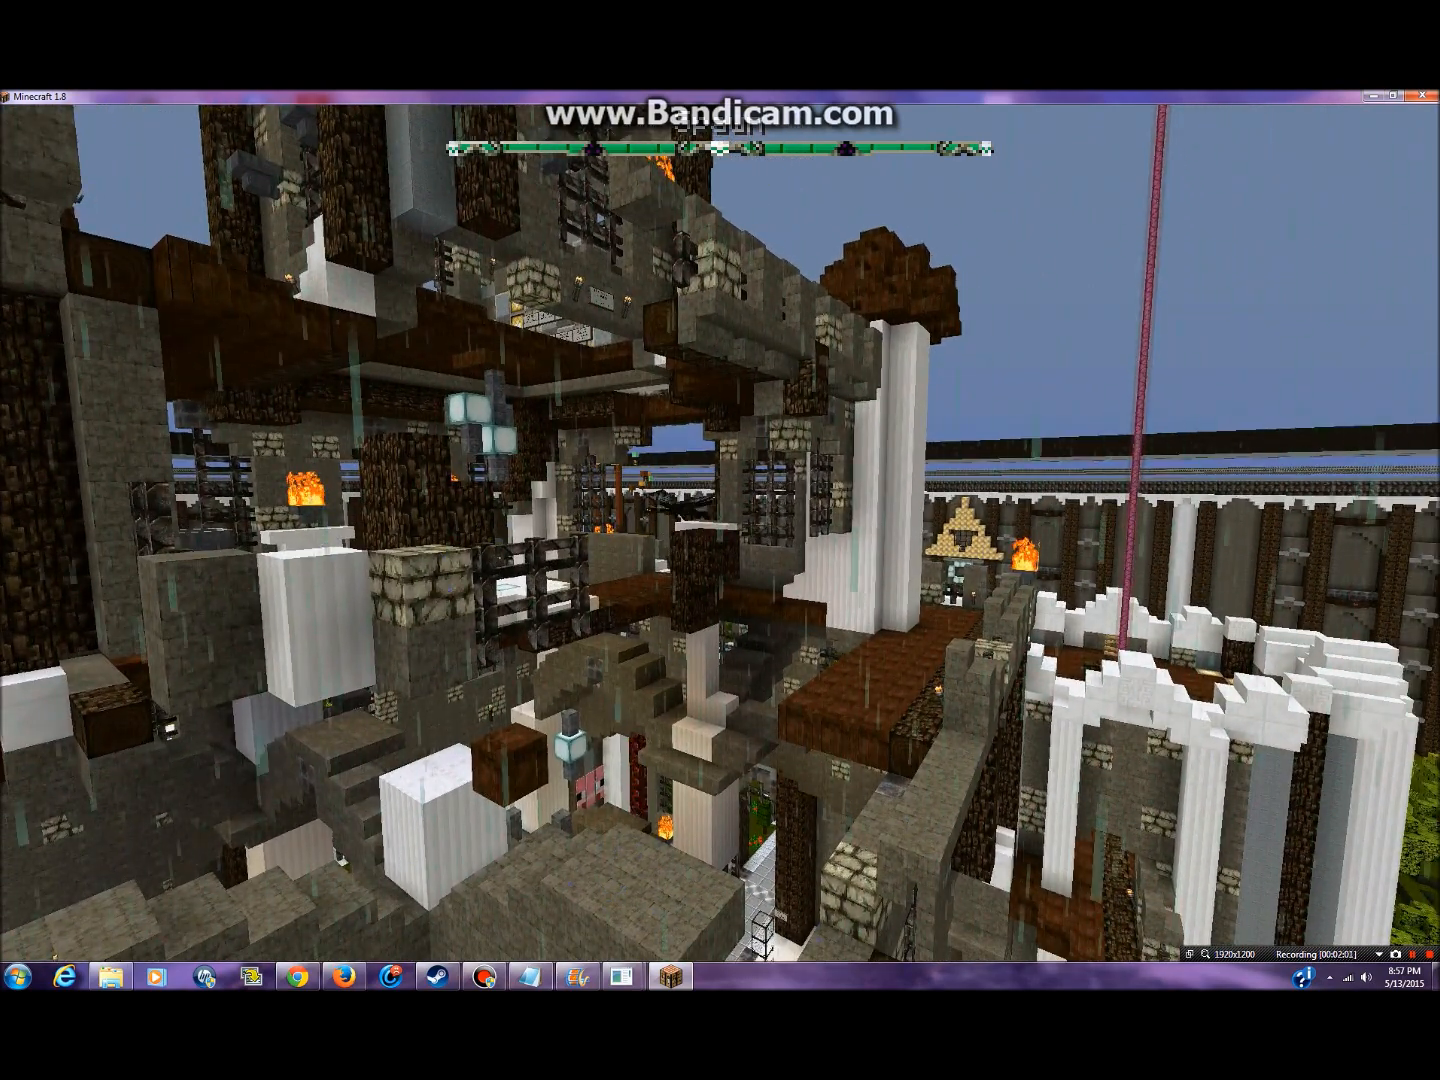
# - Save the current world and quit to the title screen
pyautogui.press('Escape')
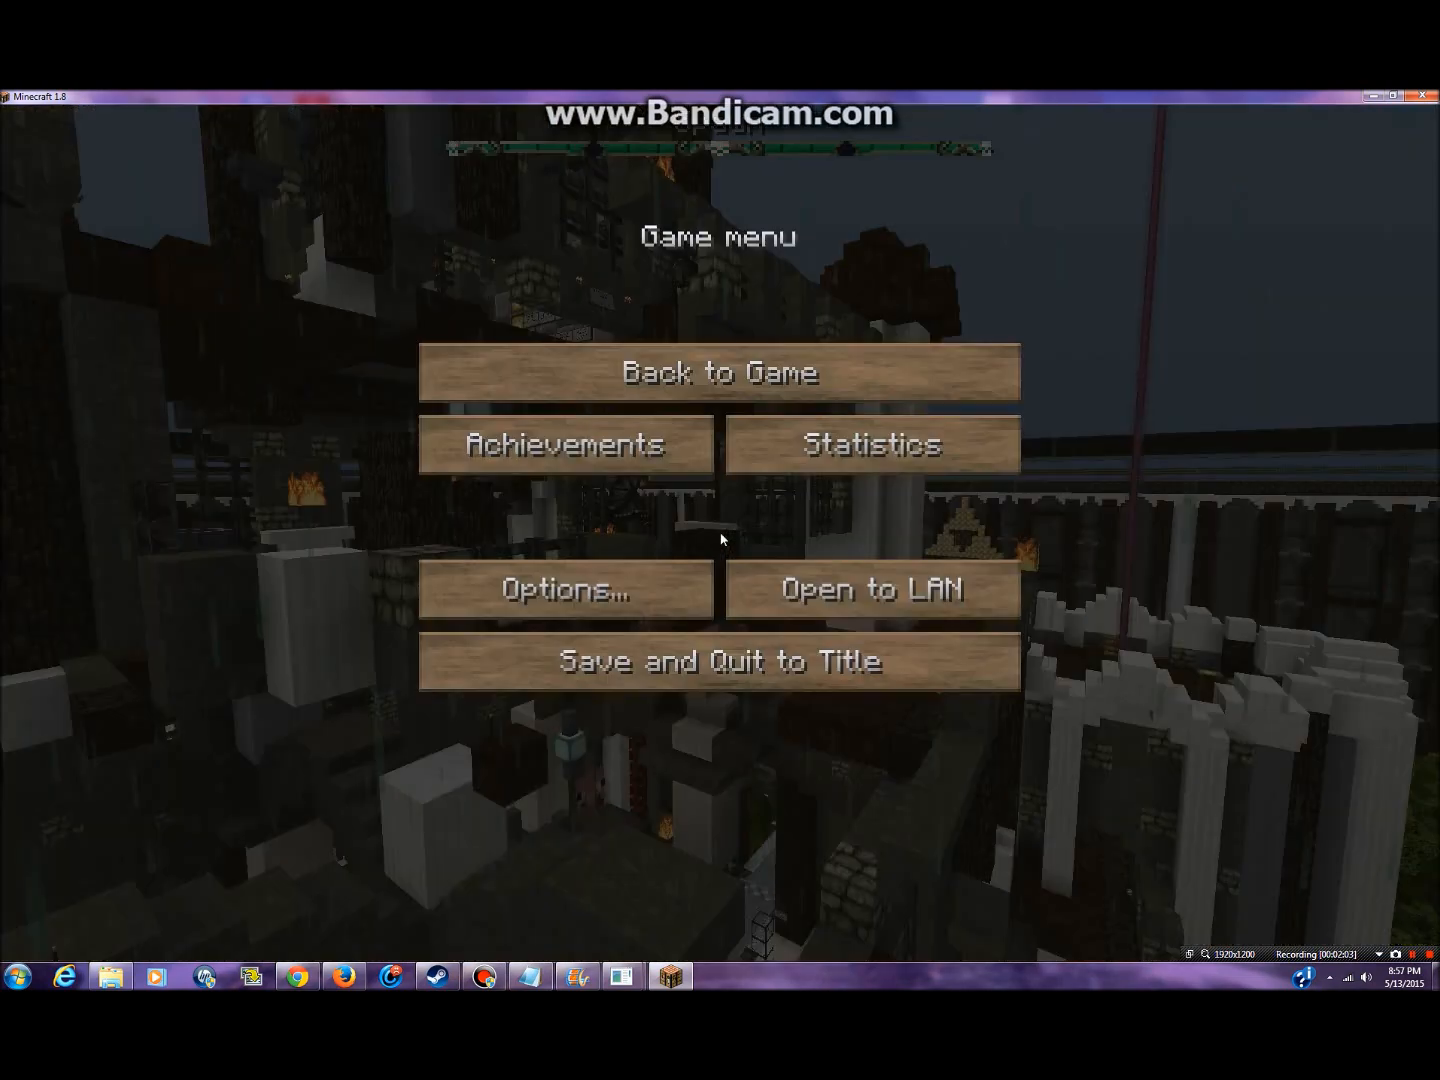
pyautogui.click(821, 661)
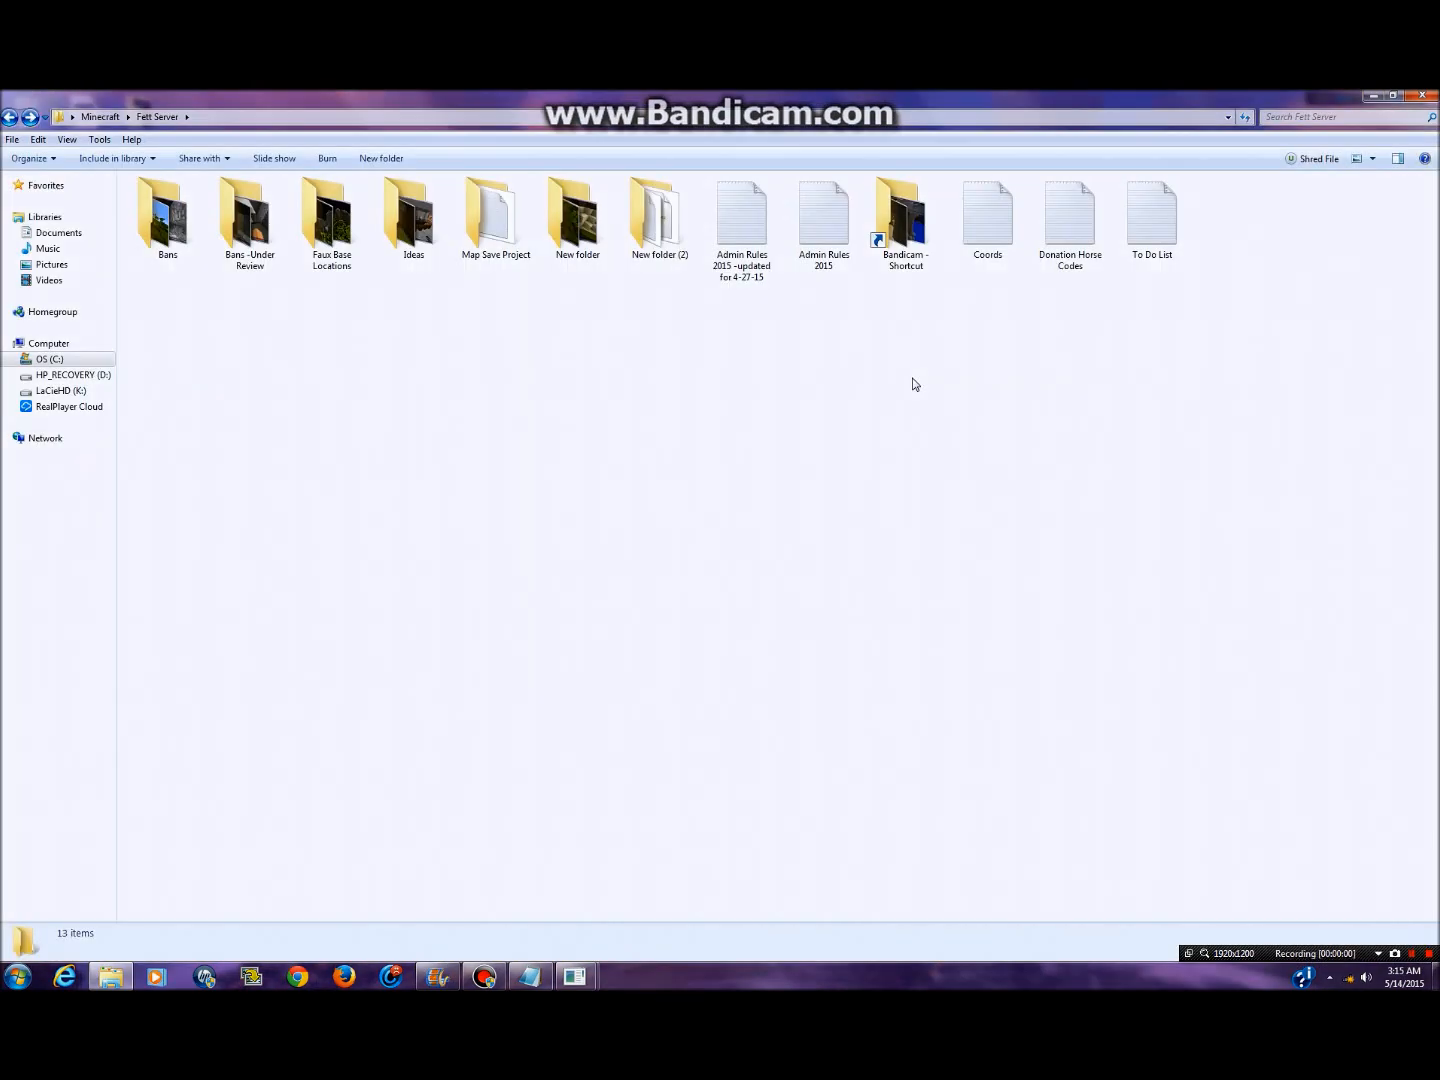
# - Go to the saves folder through the shortcut in Map Save Project and delete the Fett's World - Copy folder
pyautogui.doubleClick(481, 217)
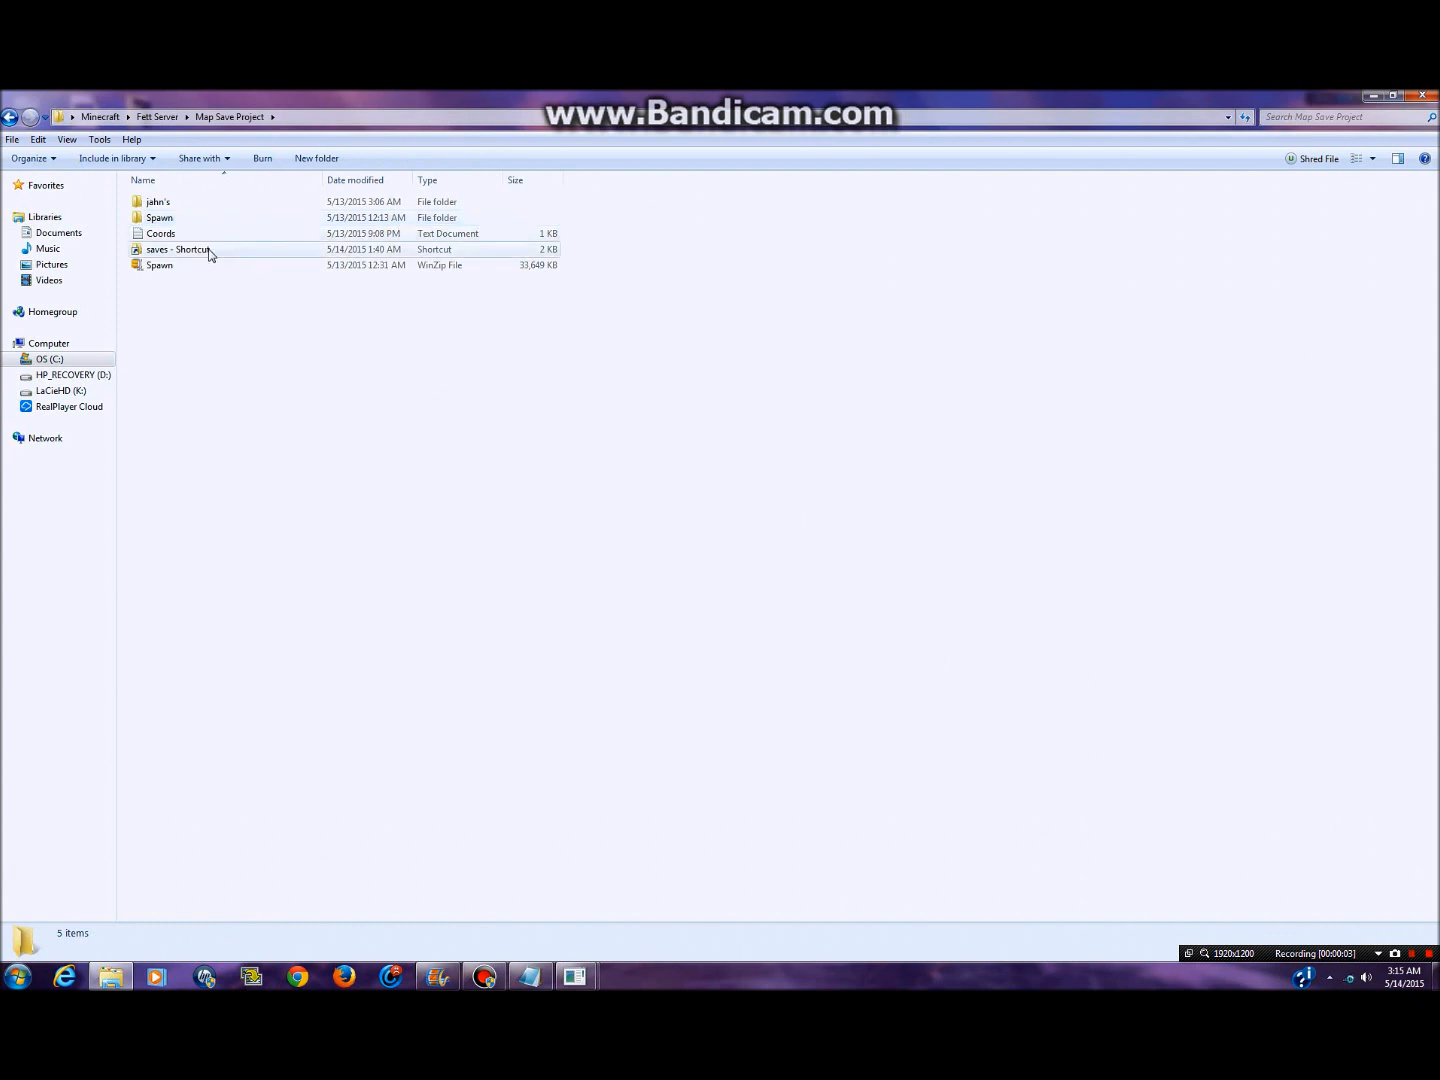
pyautogui.doubleClick(180, 256)
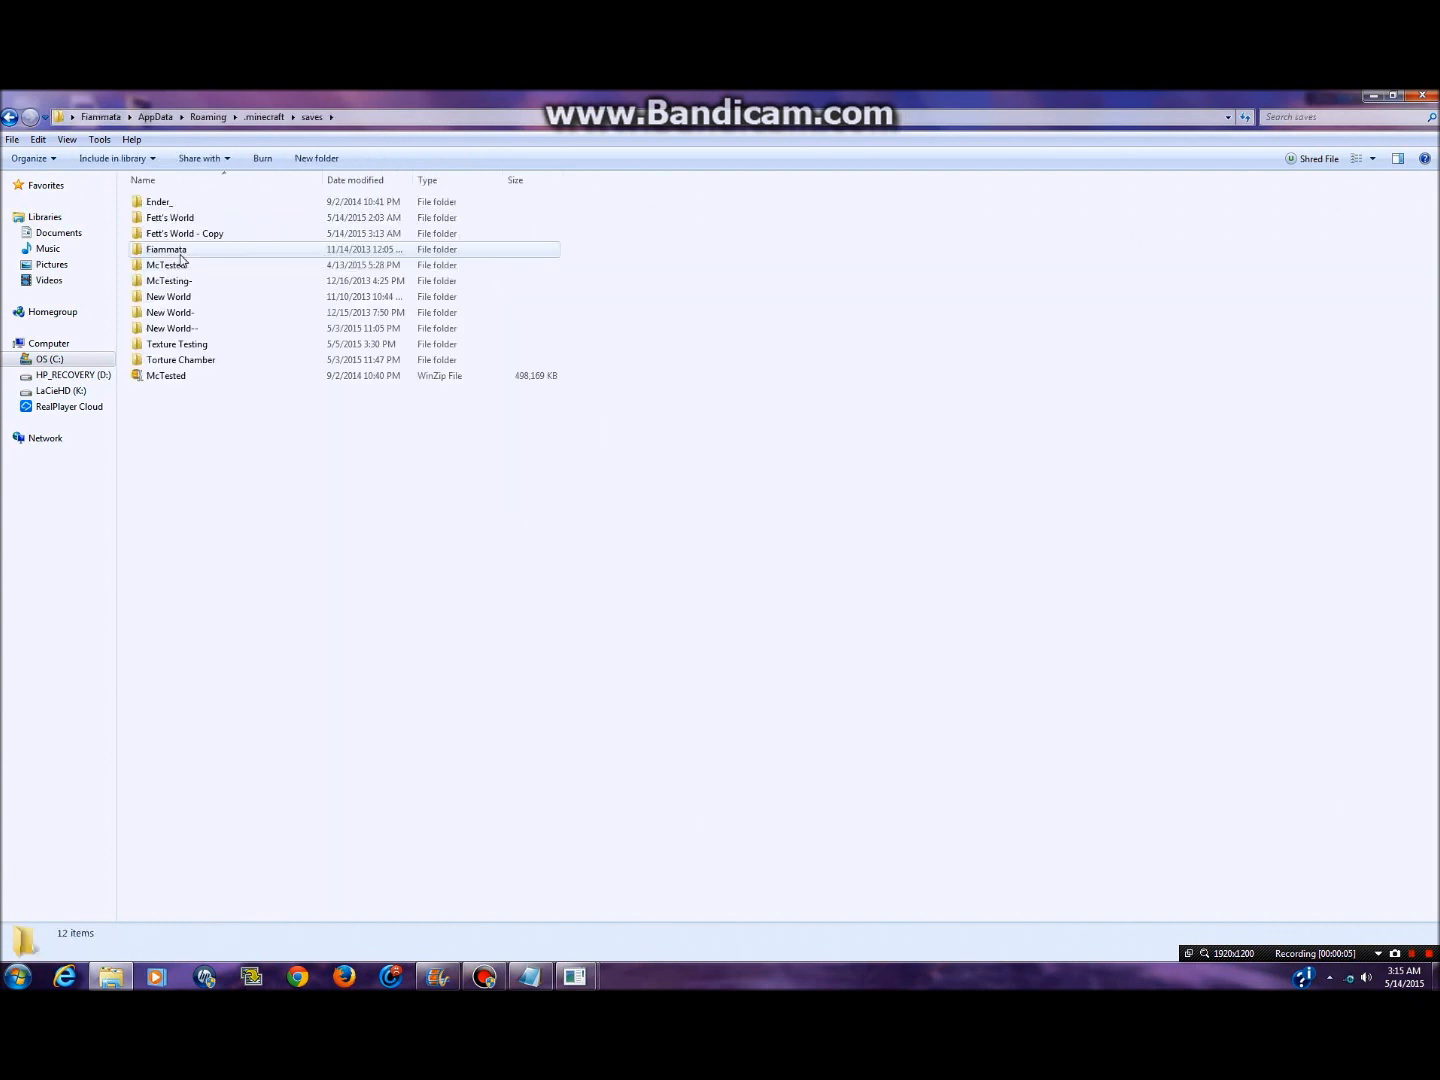
pyautogui.click(223, 236)
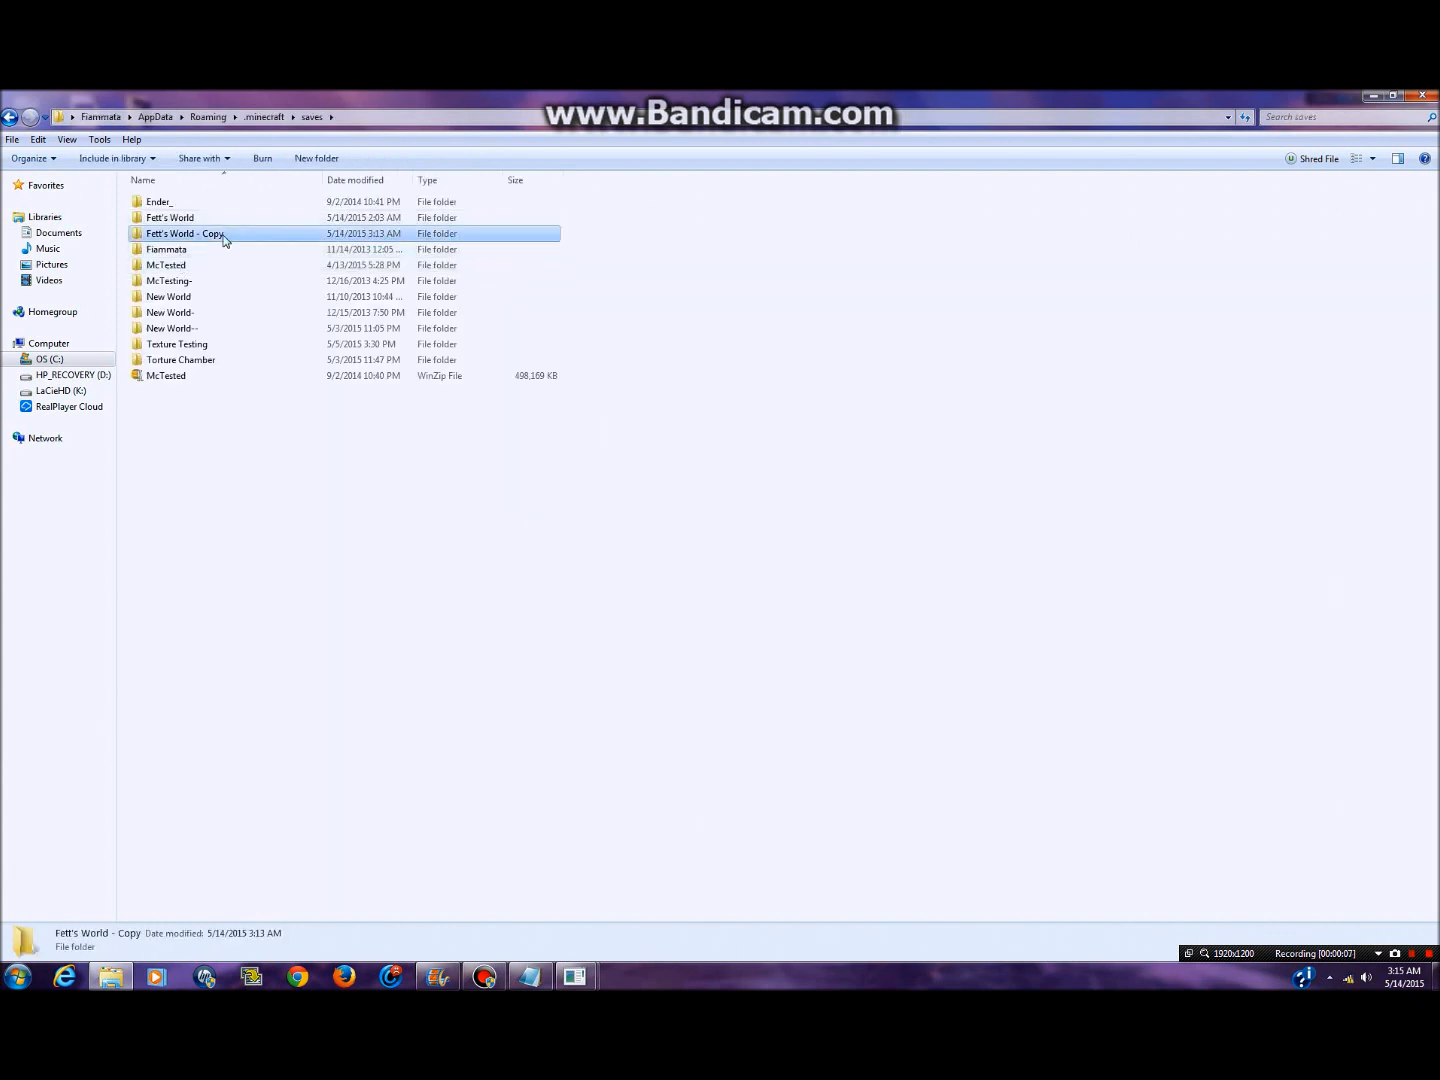
pyautogui.press('Delete')
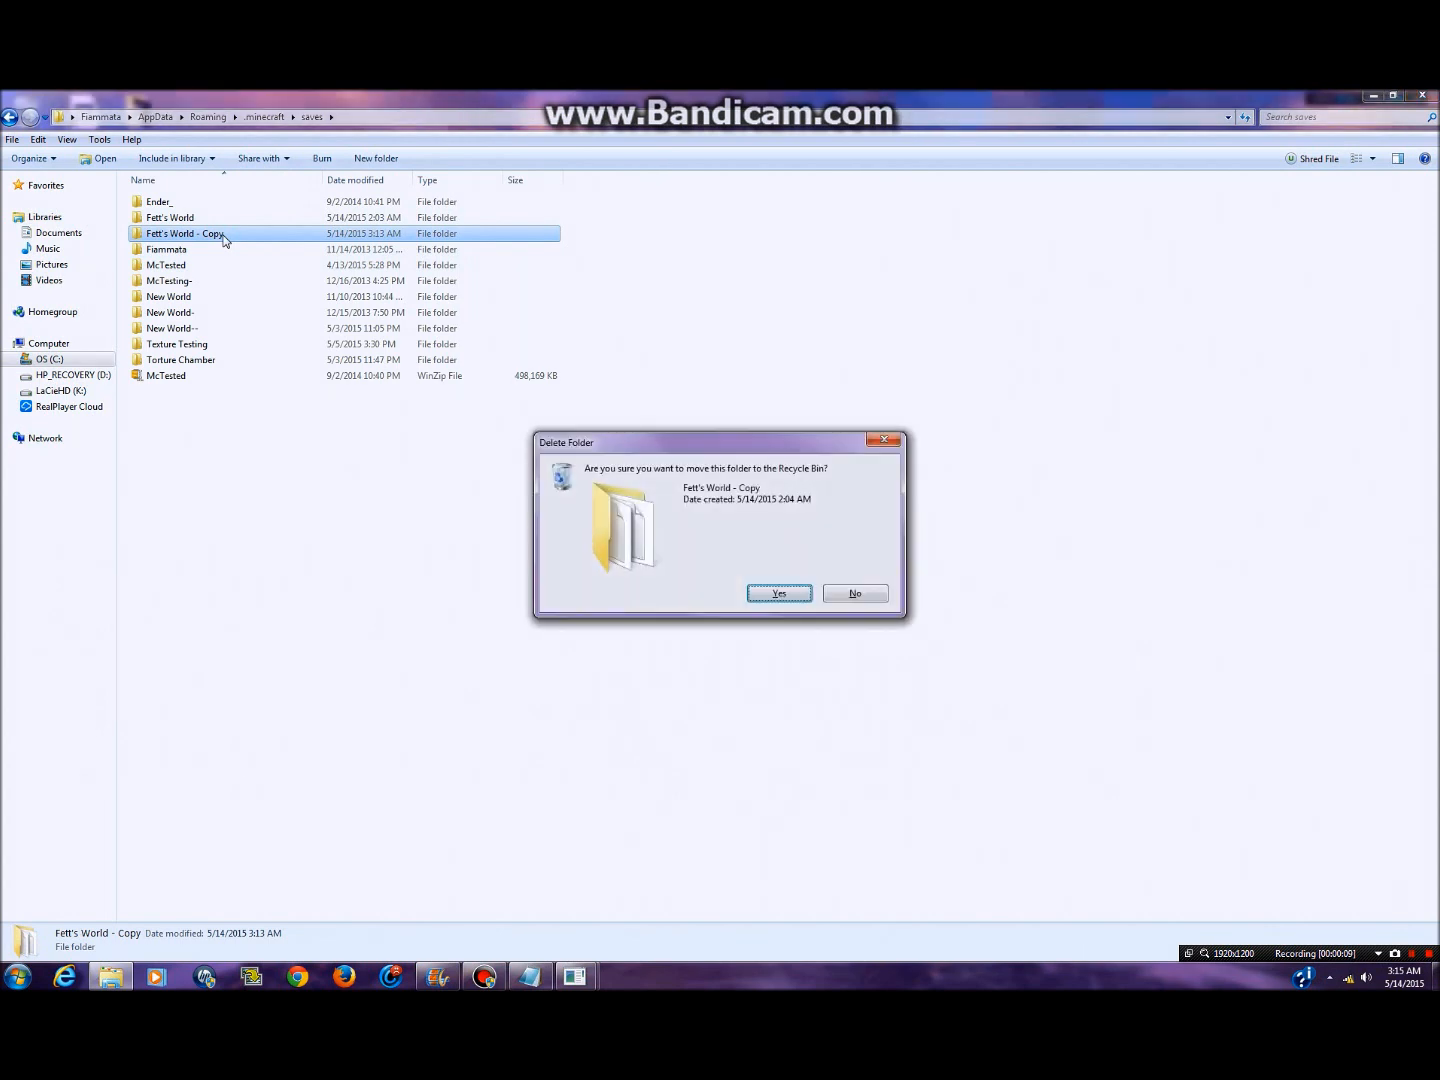
pyautogui.press('Return')
# - Select the original Fett's World folder and return from saves through Map Save Project
pyautogui.click(184, 221)
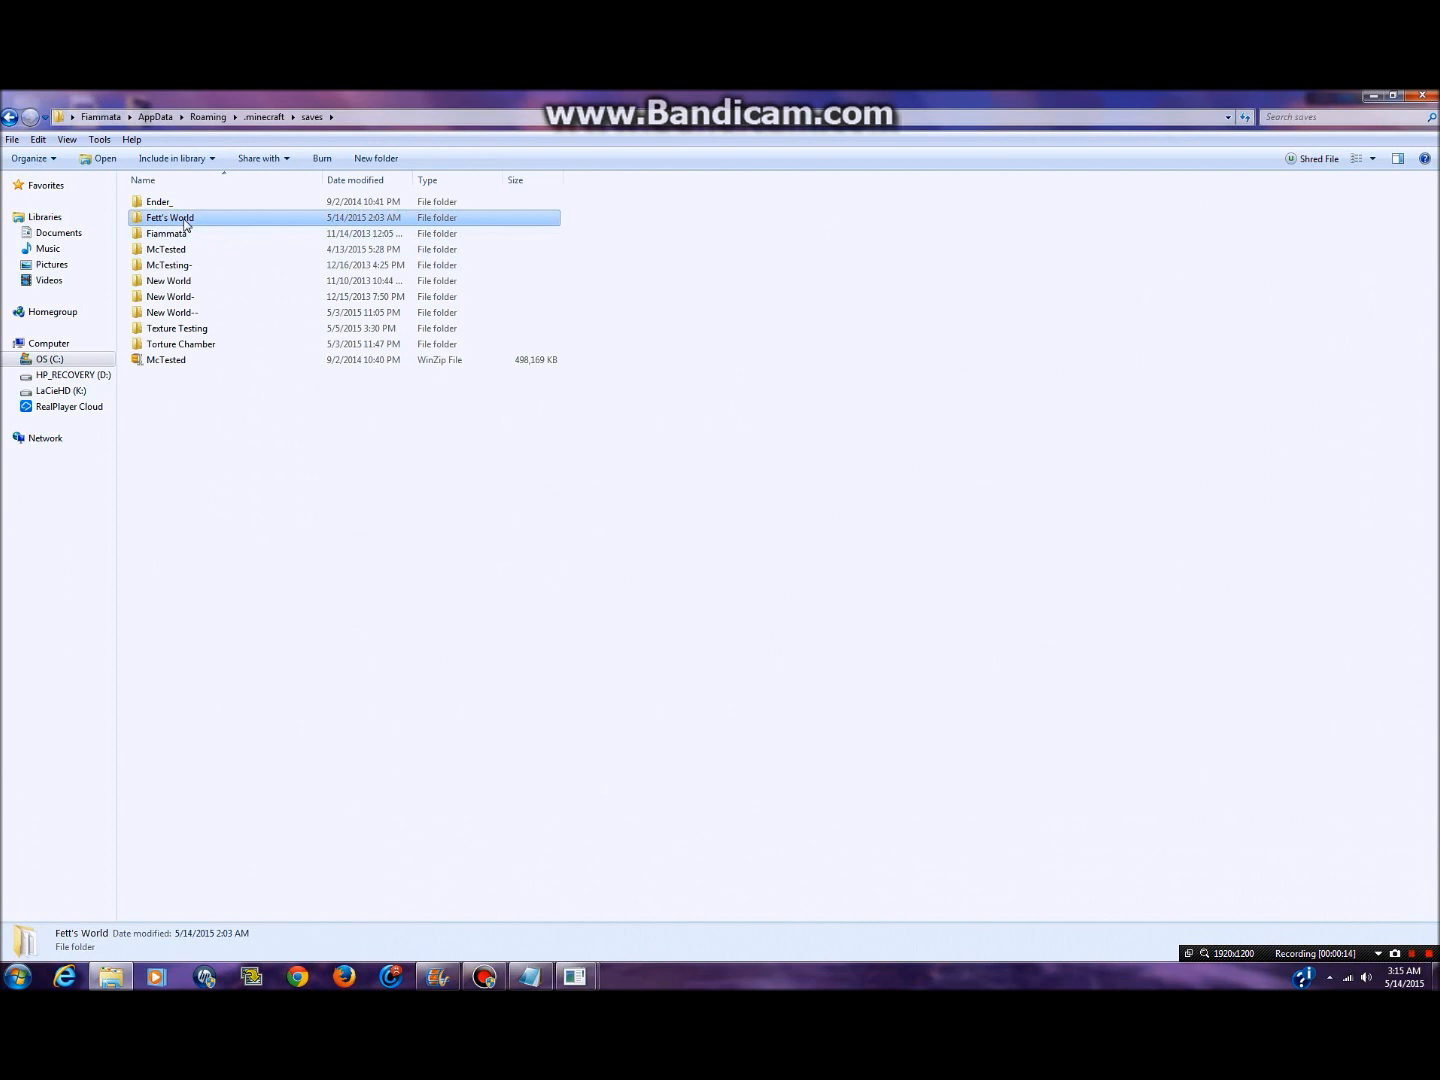
pyautogui.press('BackSpace')
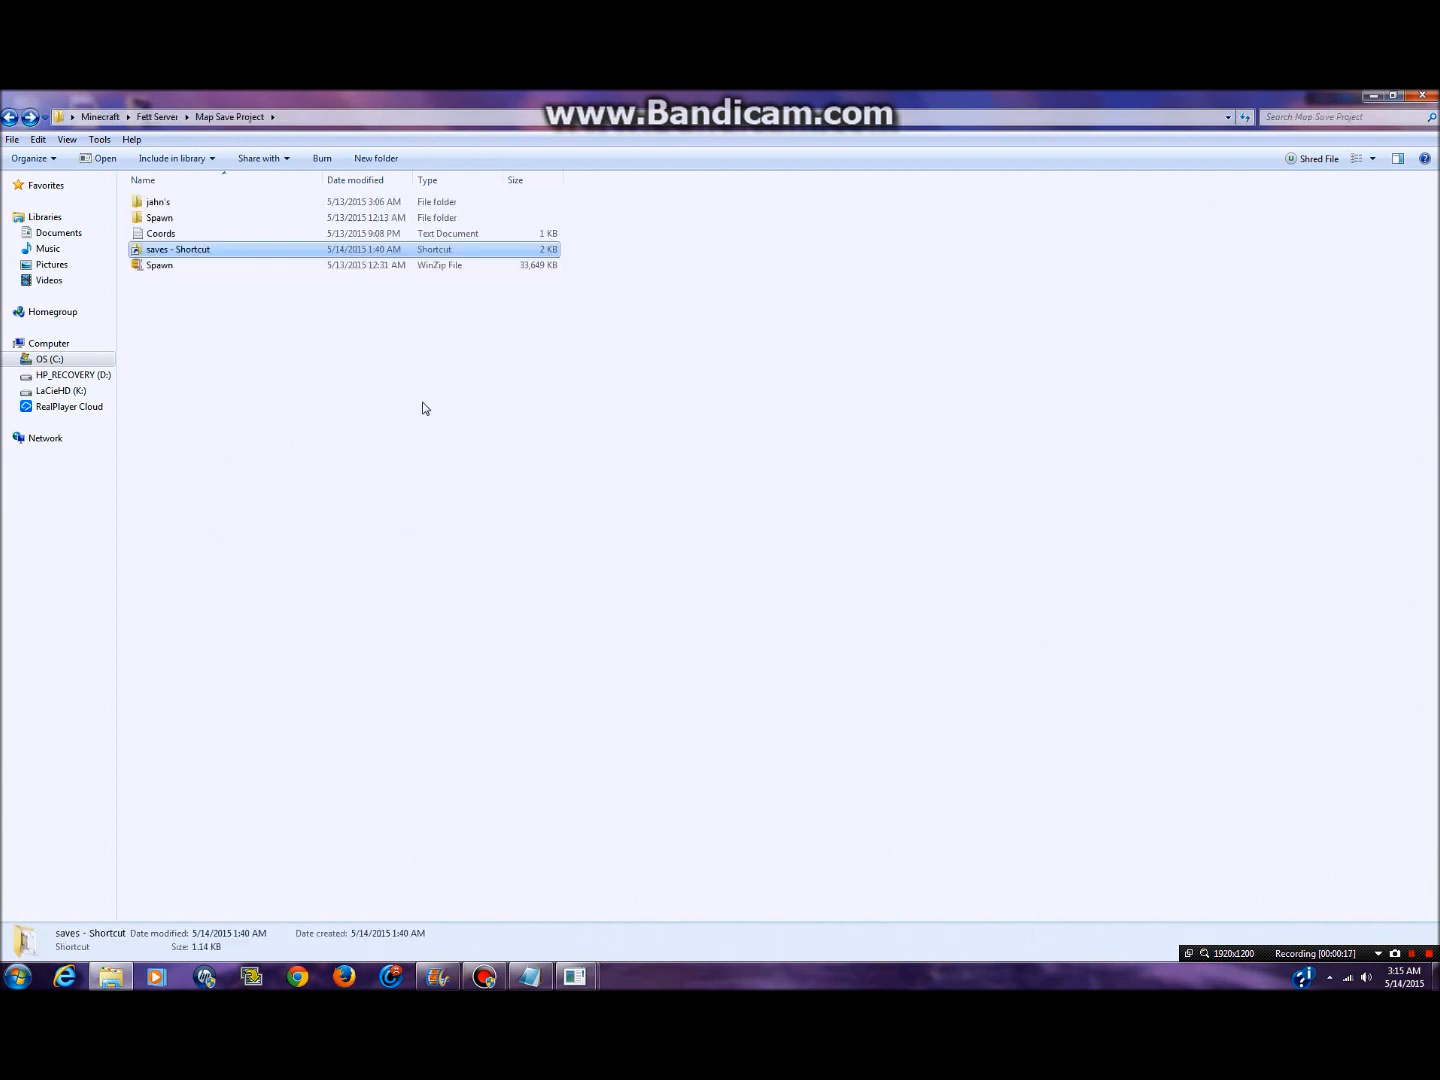
pyautogui.press('BackSpace')
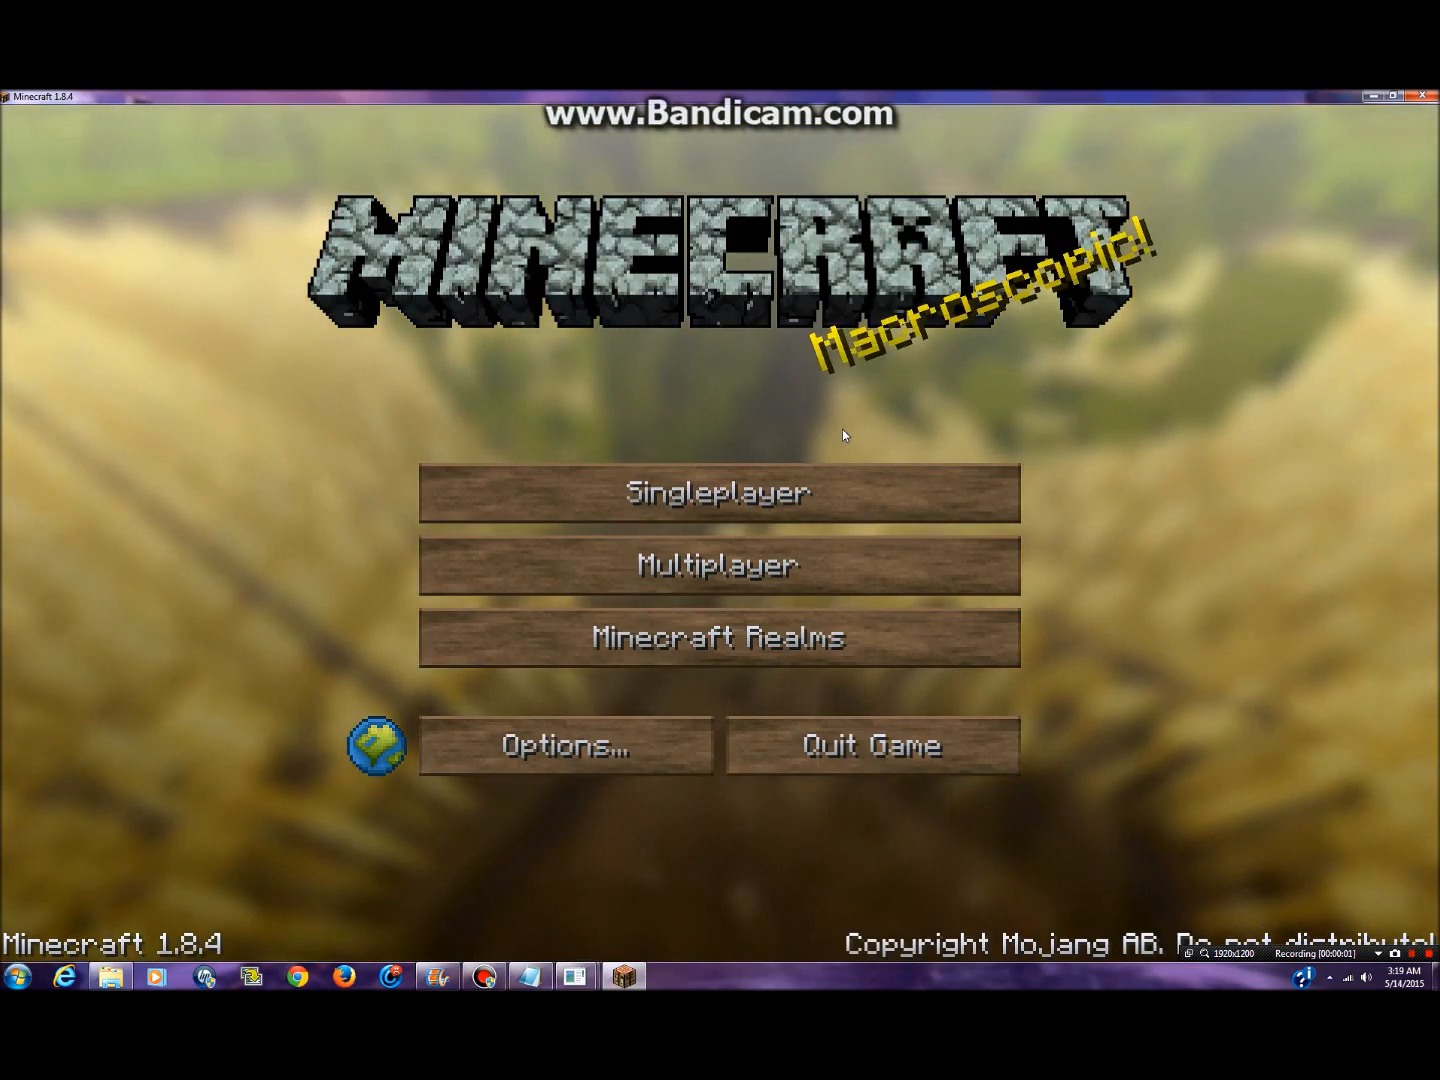
# - Play the Fett's World - Copy world in Minecraft and switch to creative mode with /gamemode c
pyautogui.click(741, 497)
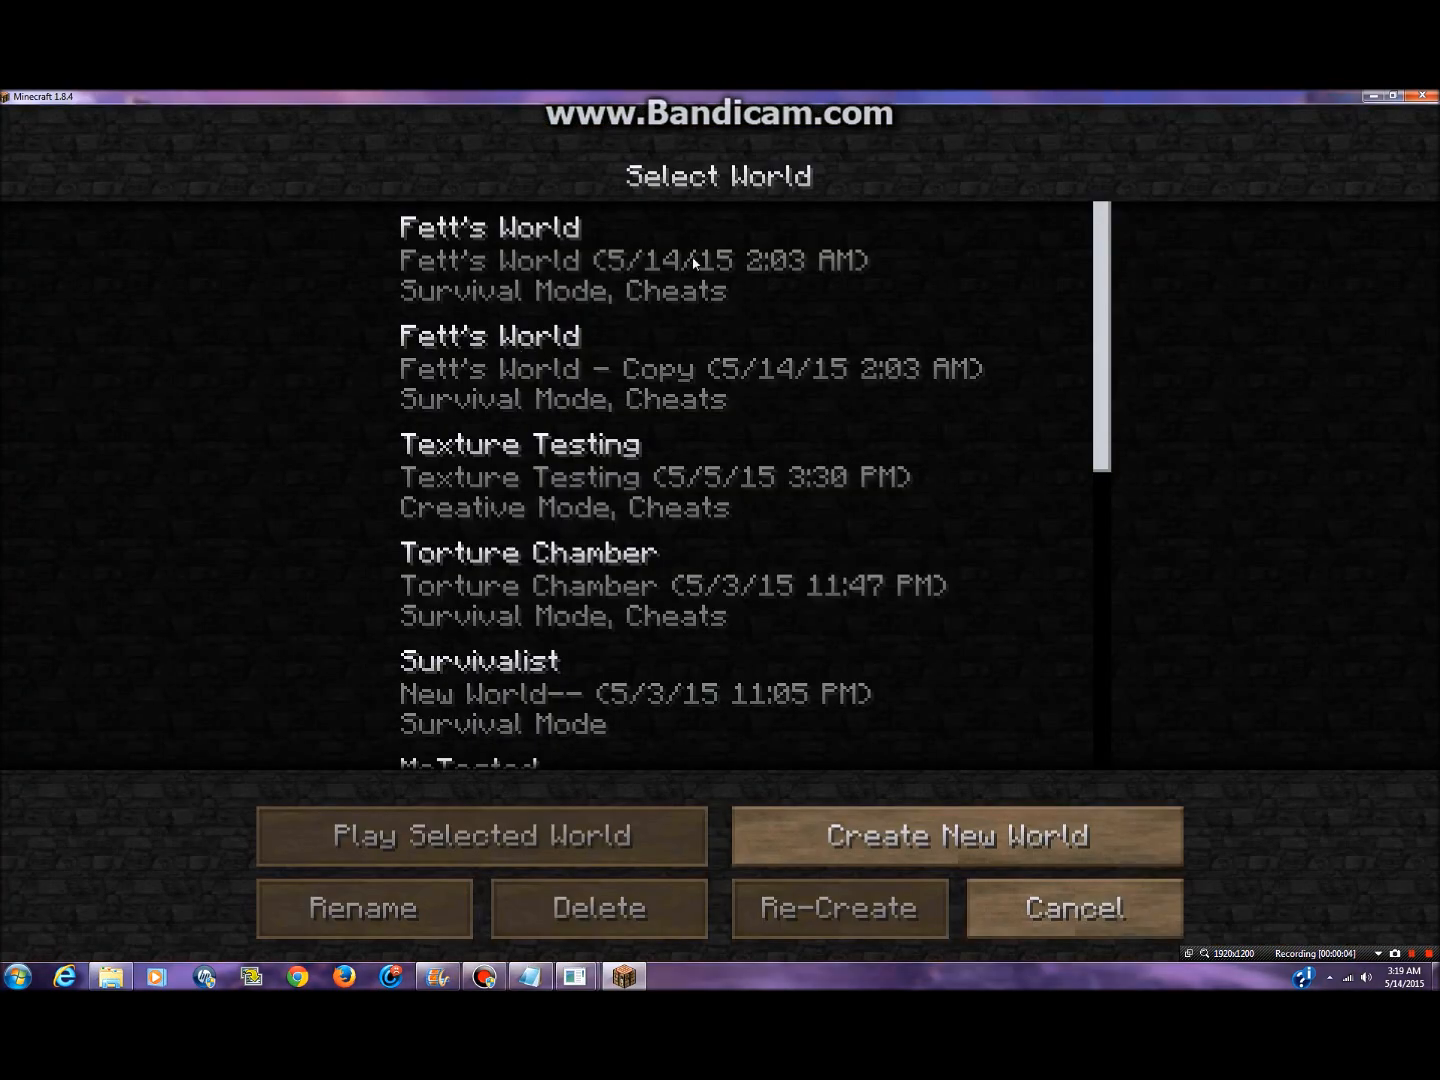
pyautogui.click(743, 378)
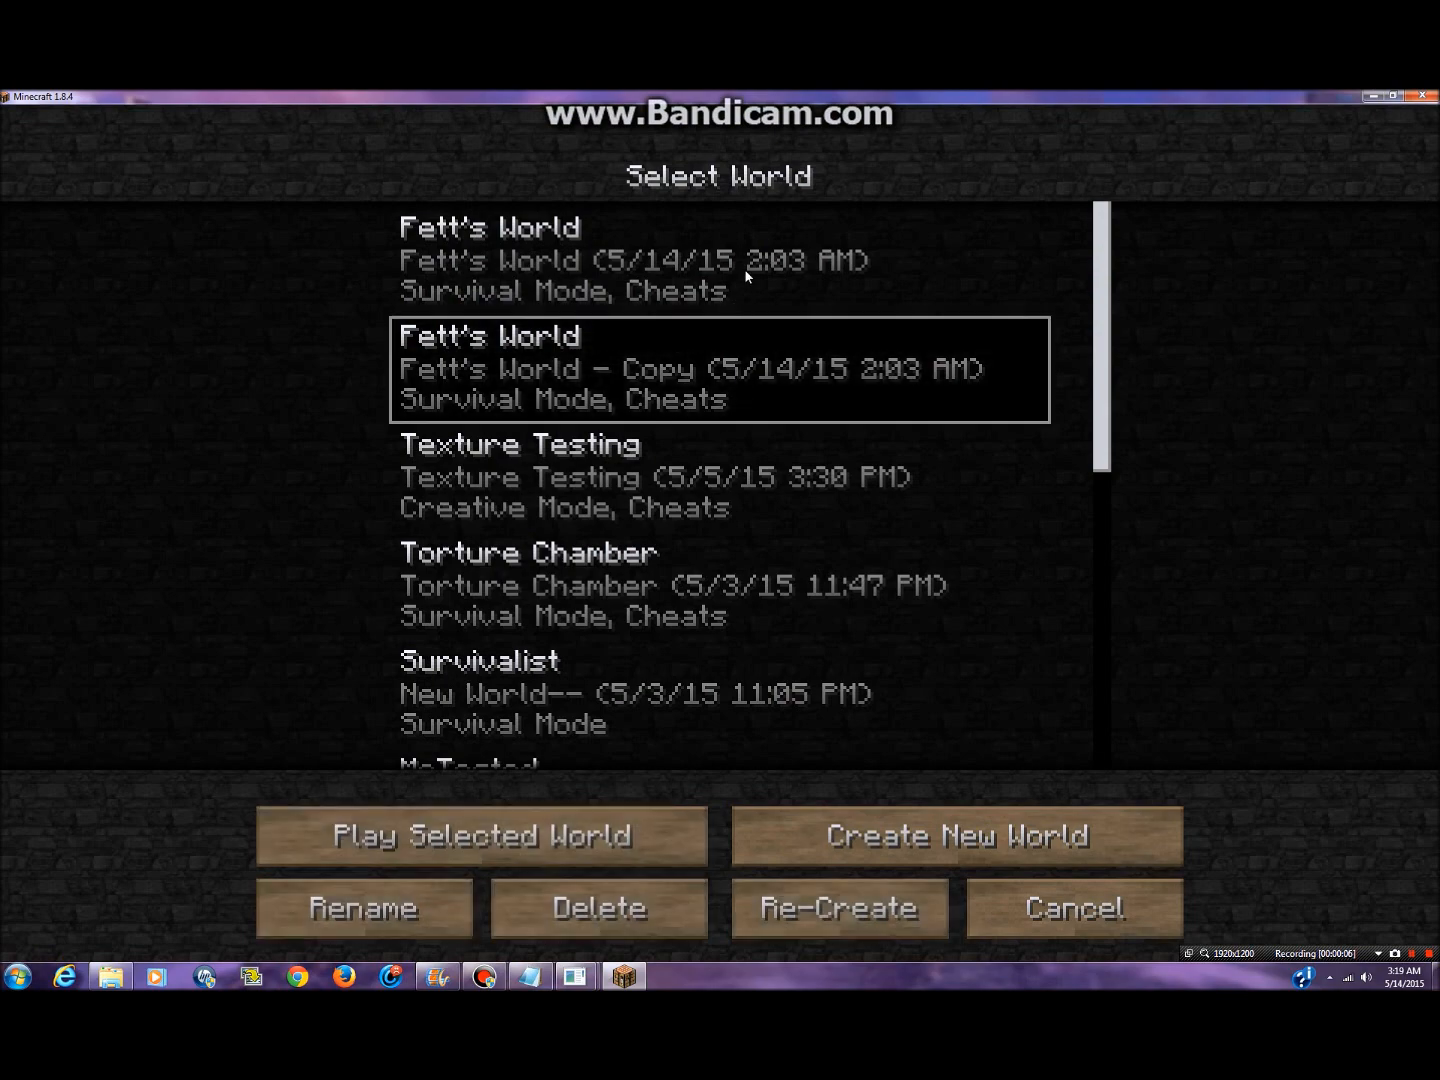
pyautogui.click(562, 849)
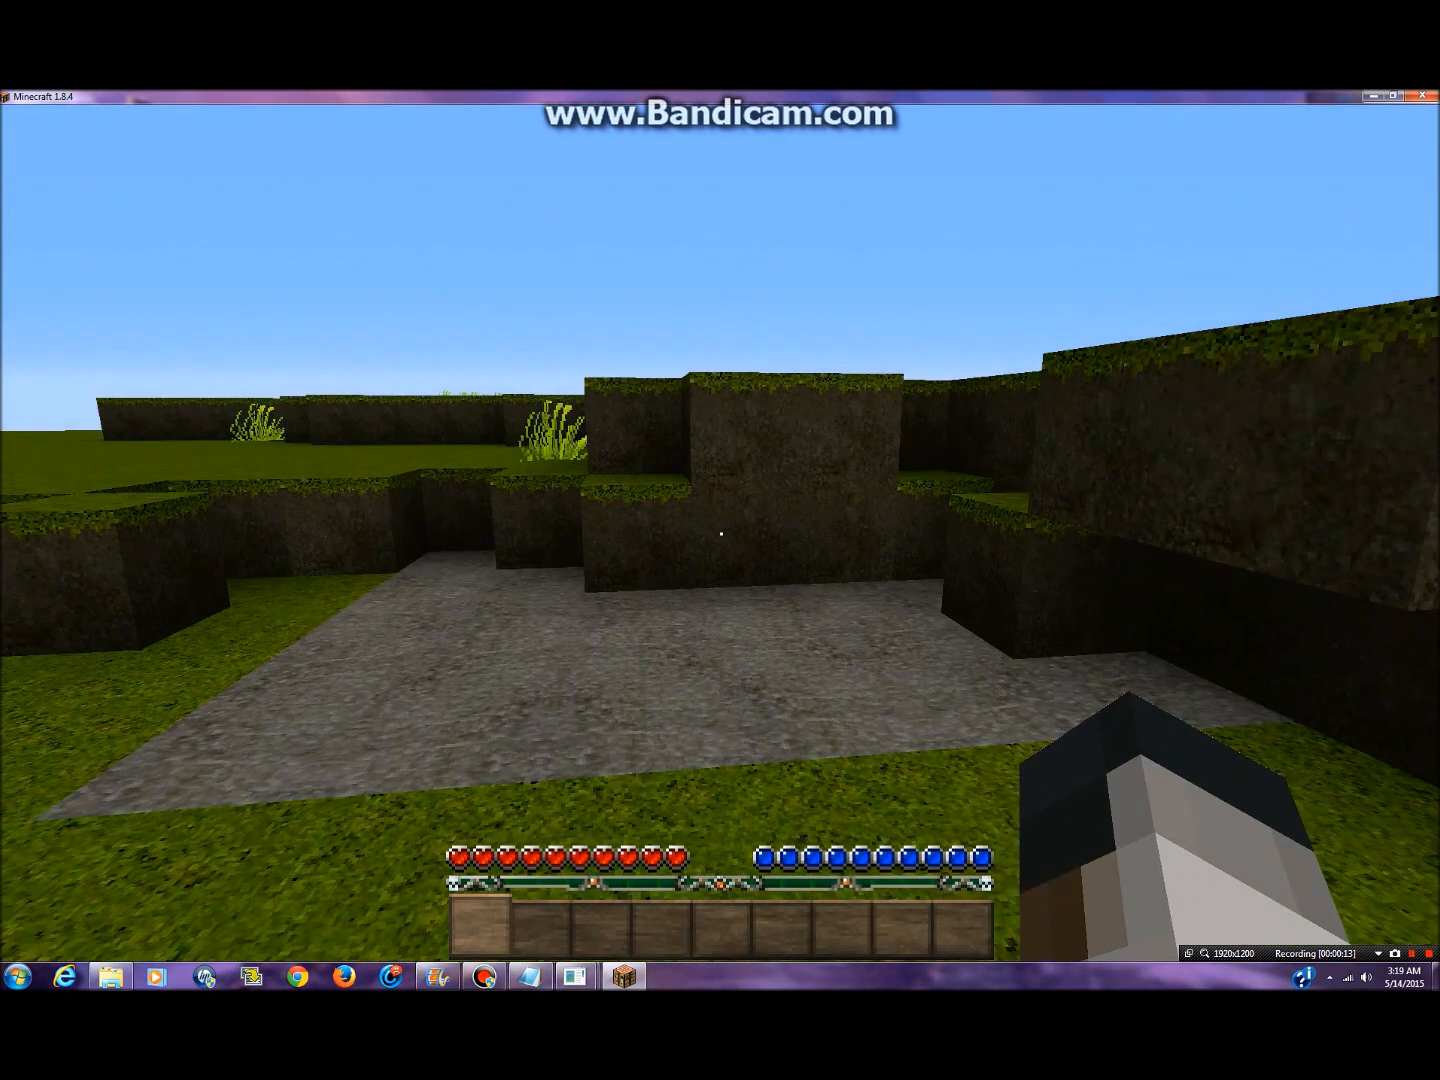
pyautogui.press('/')
pyautogui.write('gamemode c')
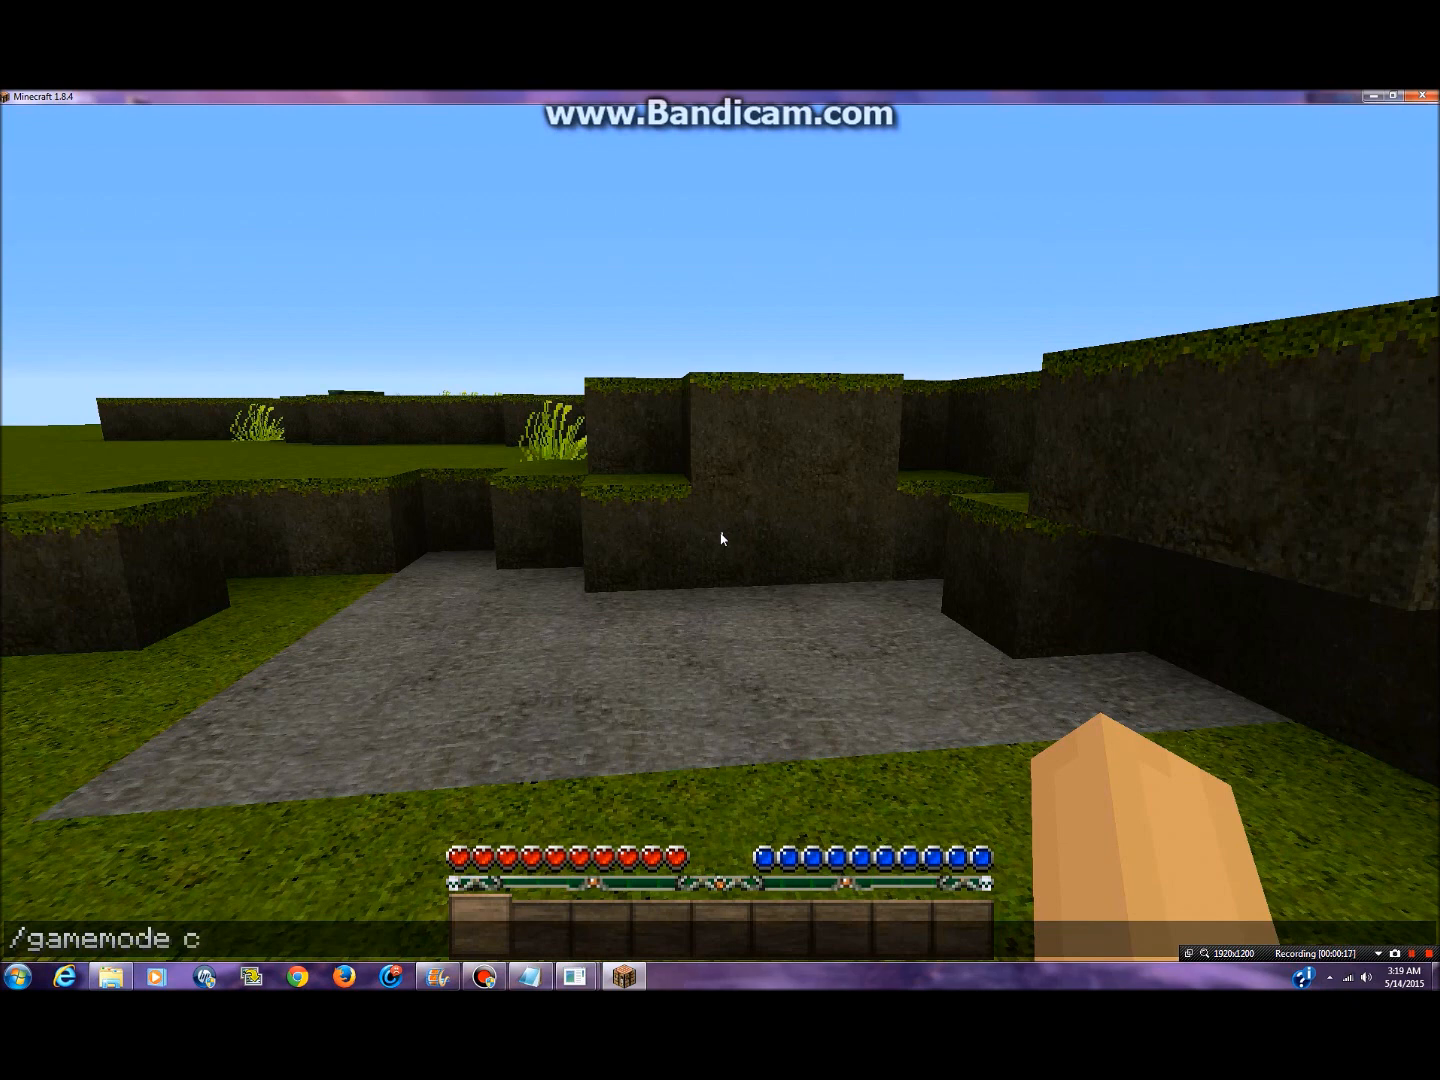
pyautogui.press('Return')
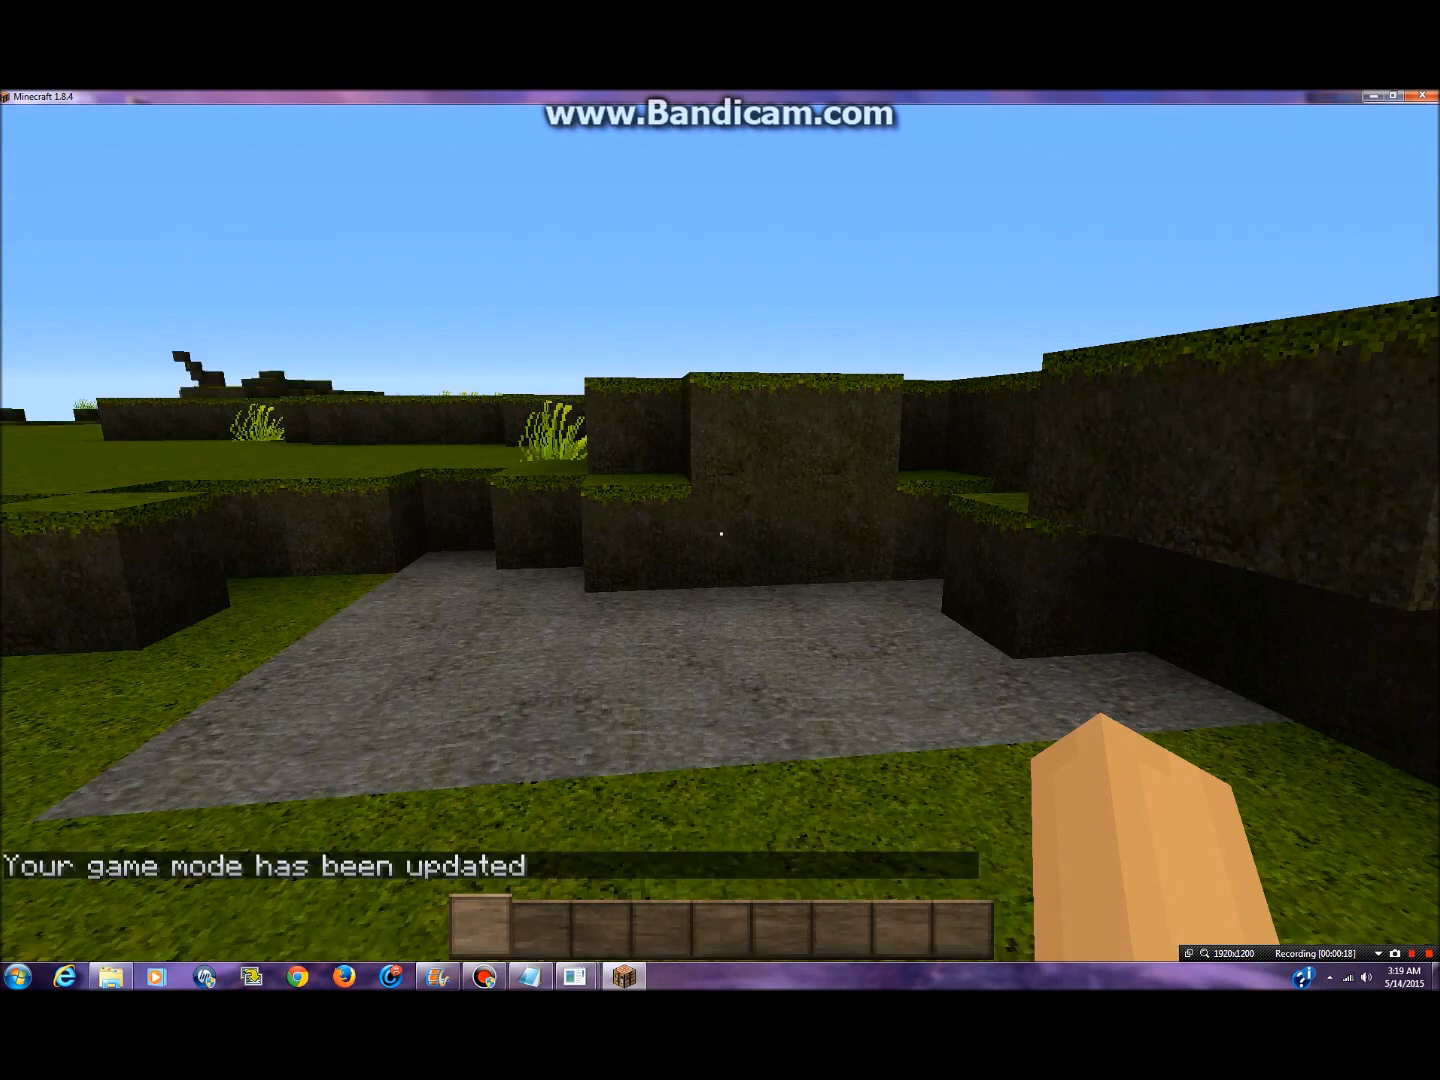
# - Rise above the spawn area and teleport the player to coordinates 300 300 300
pyautogui.press('/')
pyautogui.press('Escape')
pyautogui.press('s')
pyautogui.press('/')
pyautogui.write('tp 30')
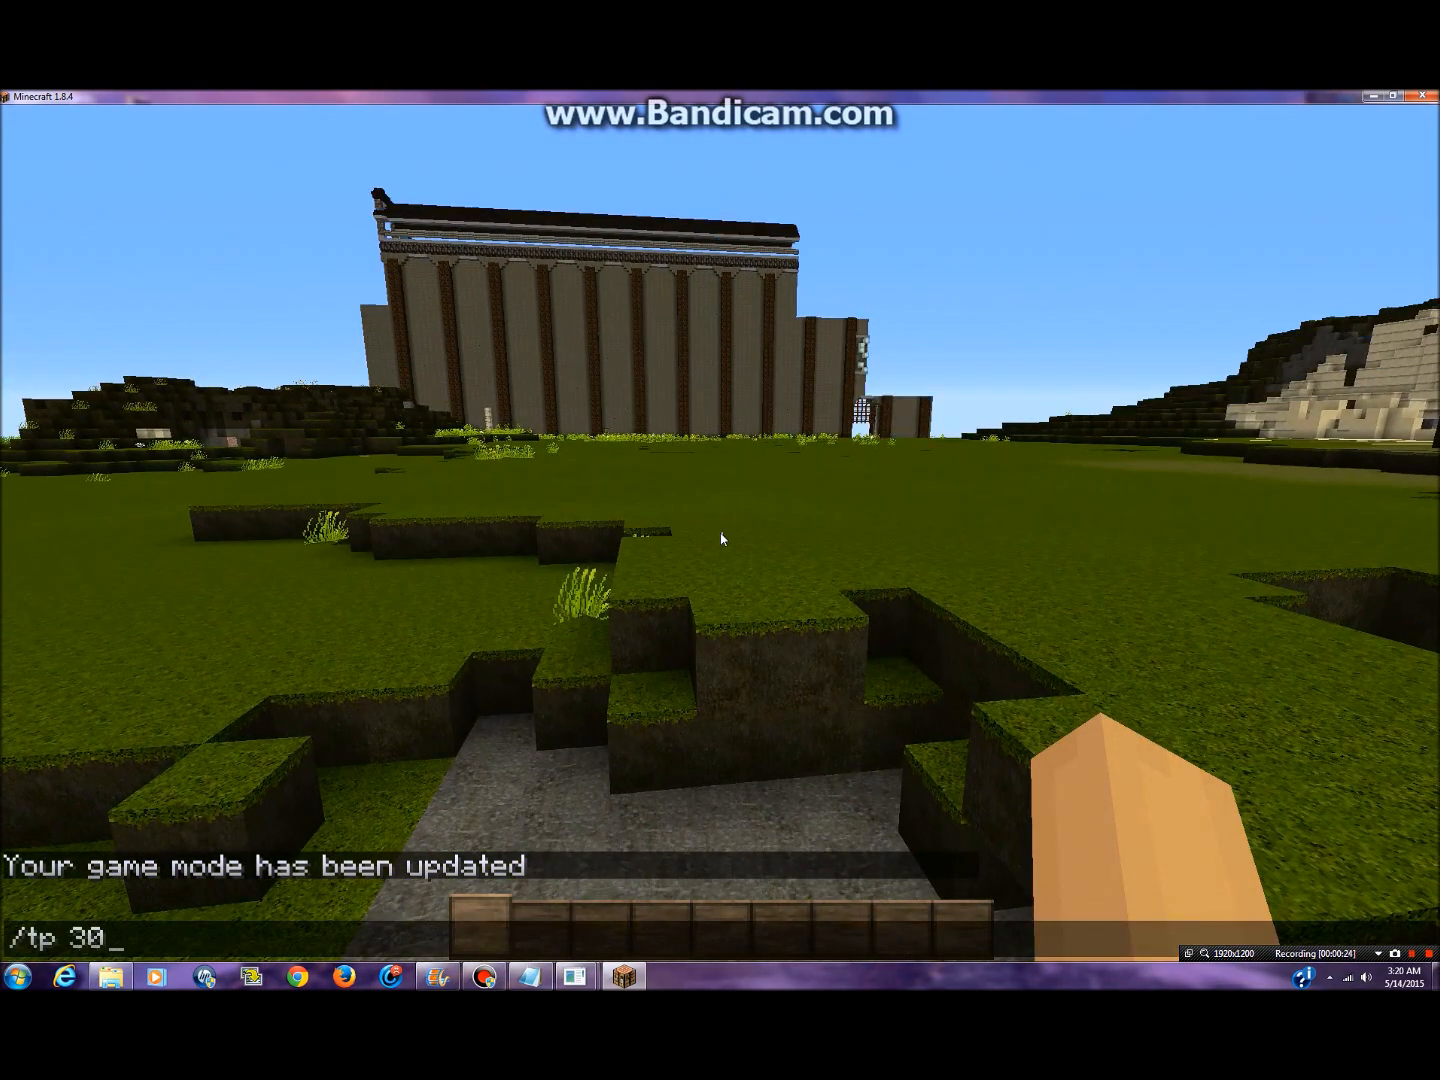
pyautogui.write('0 300 3')
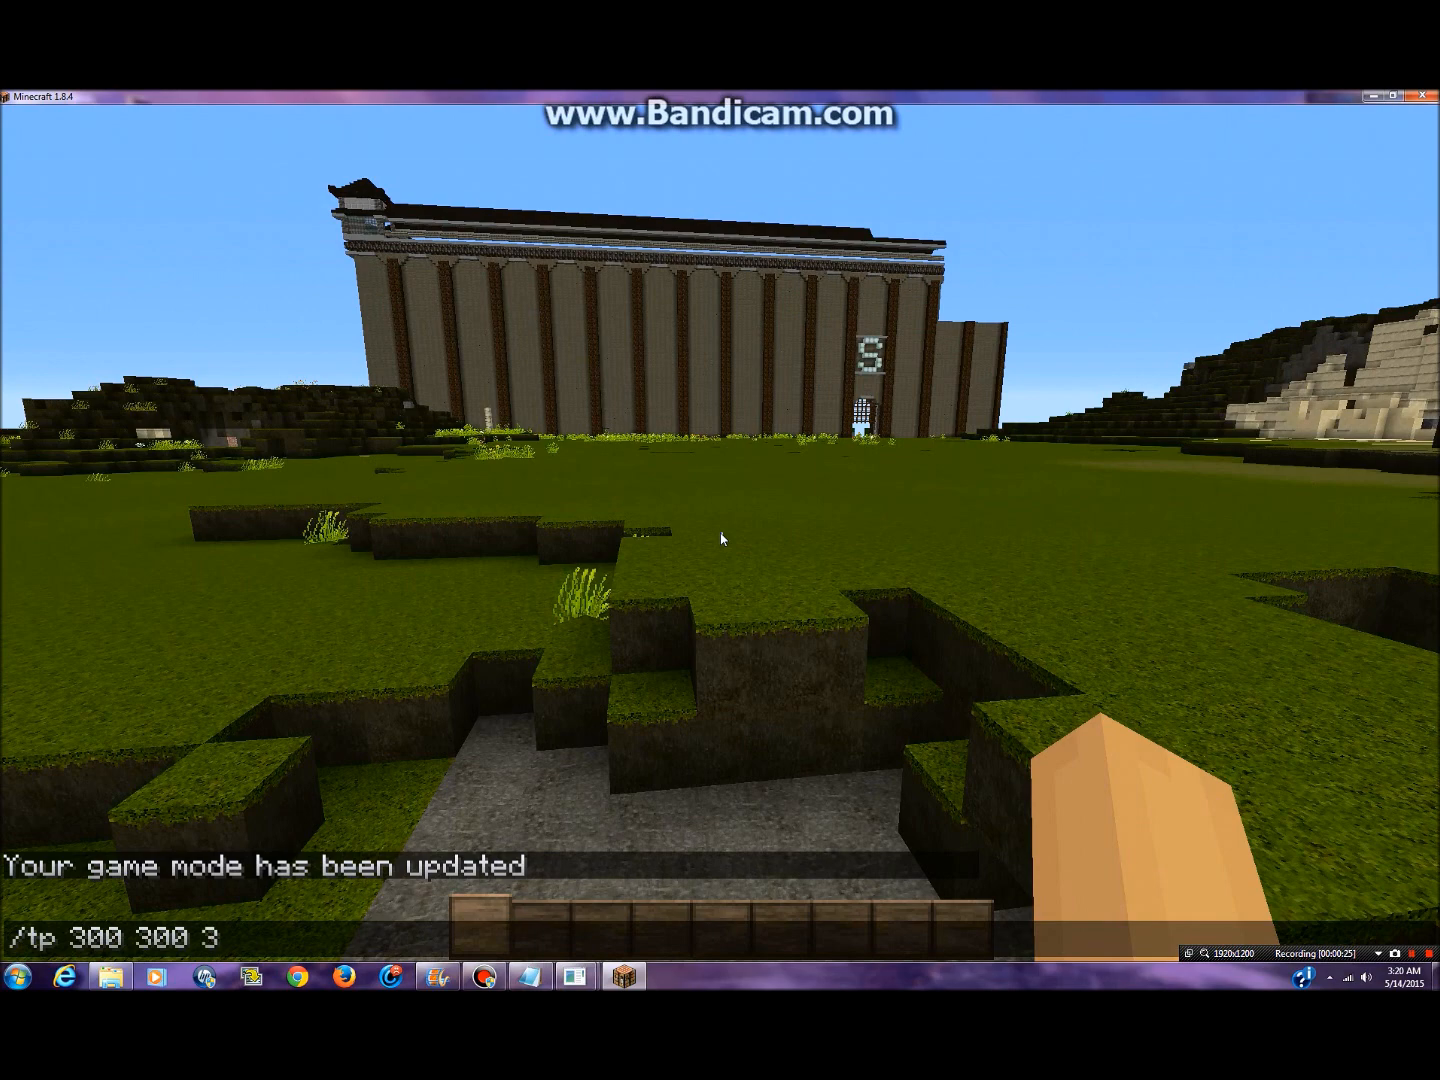
pyautogui.write('00')
pyautogui.press('Return')
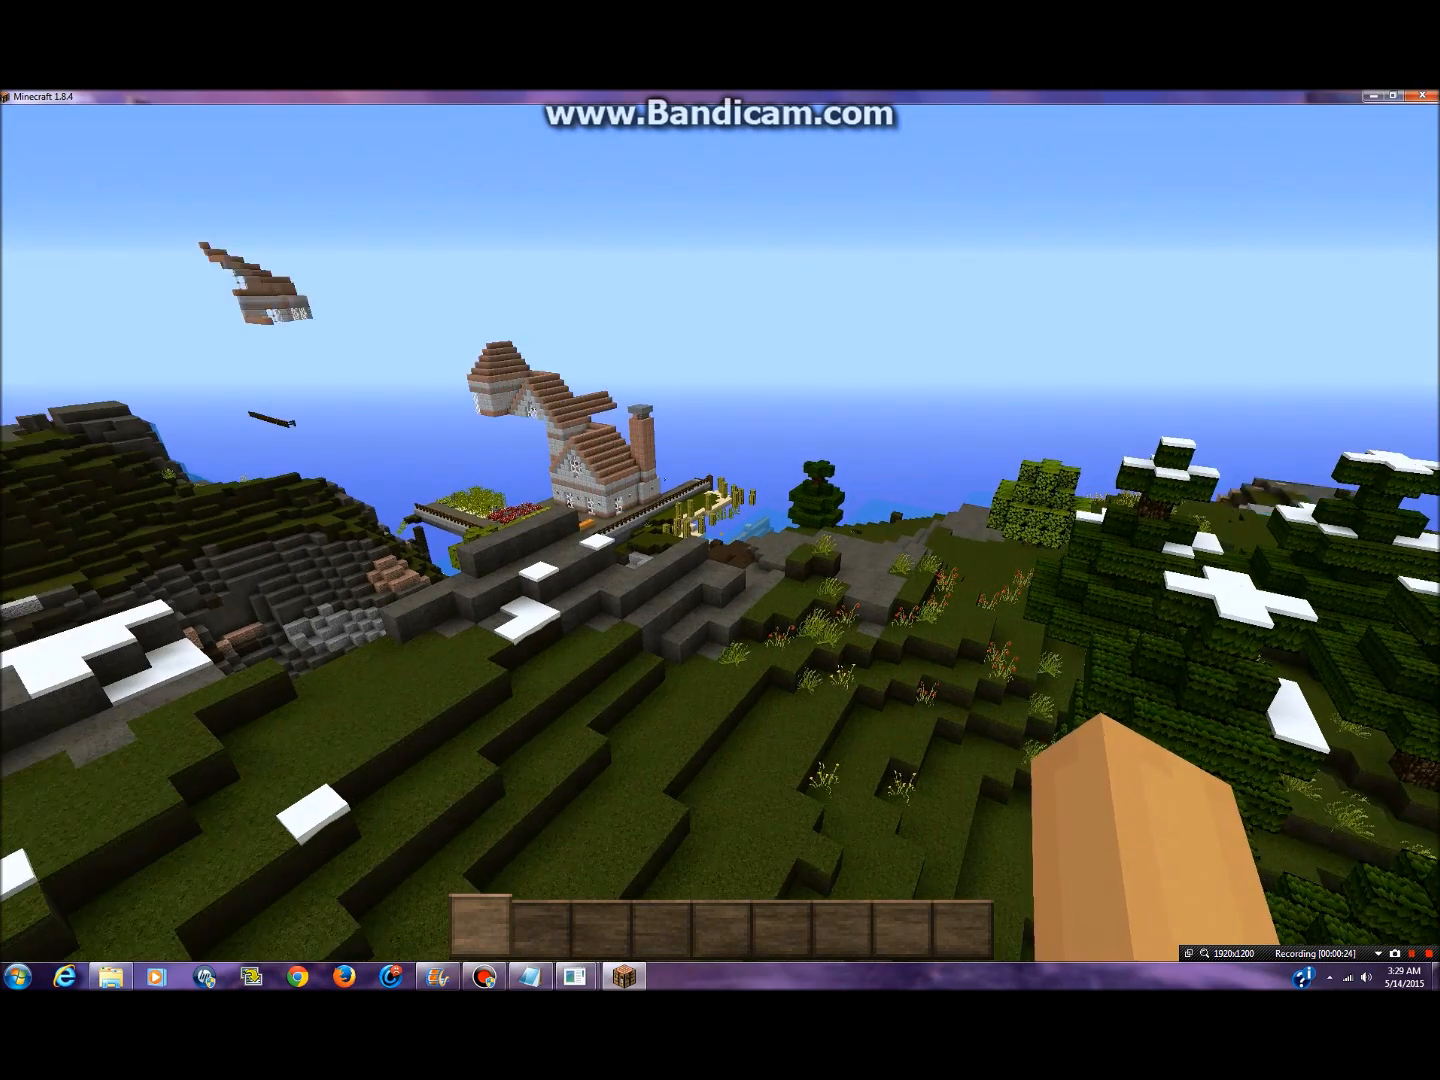
# - Fly around and above the seaside mansion to examine its towers, roofs, crop gardens, fountain, docks and surrounding terrain
pyautogui.press('w')
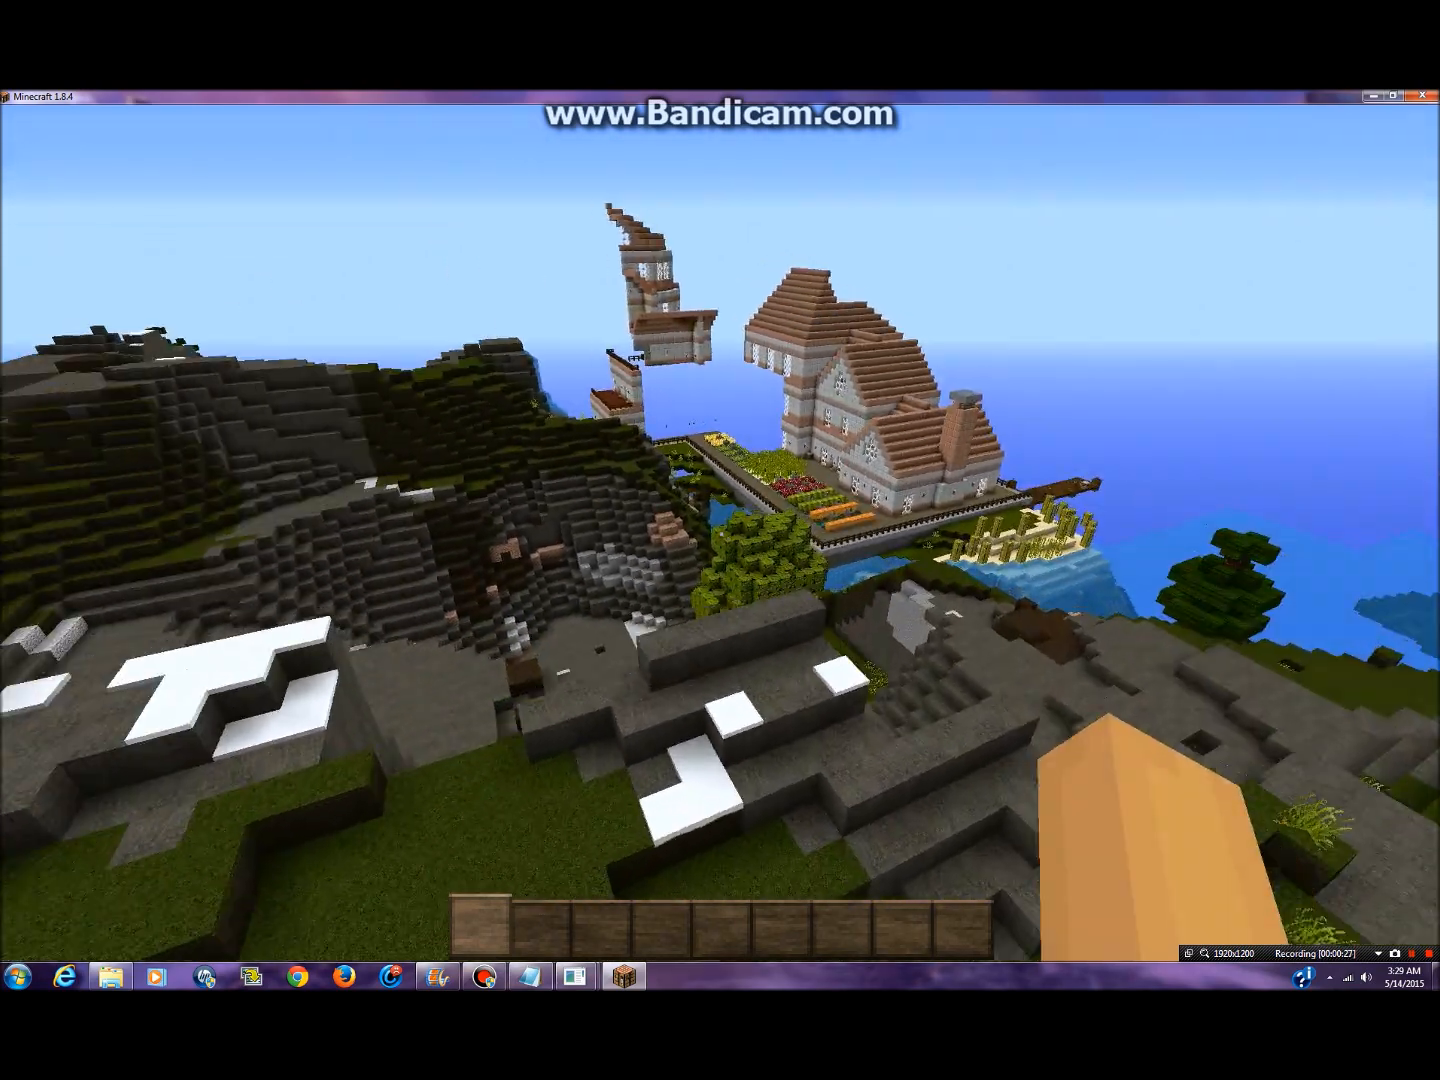
pyautogui.press('w')
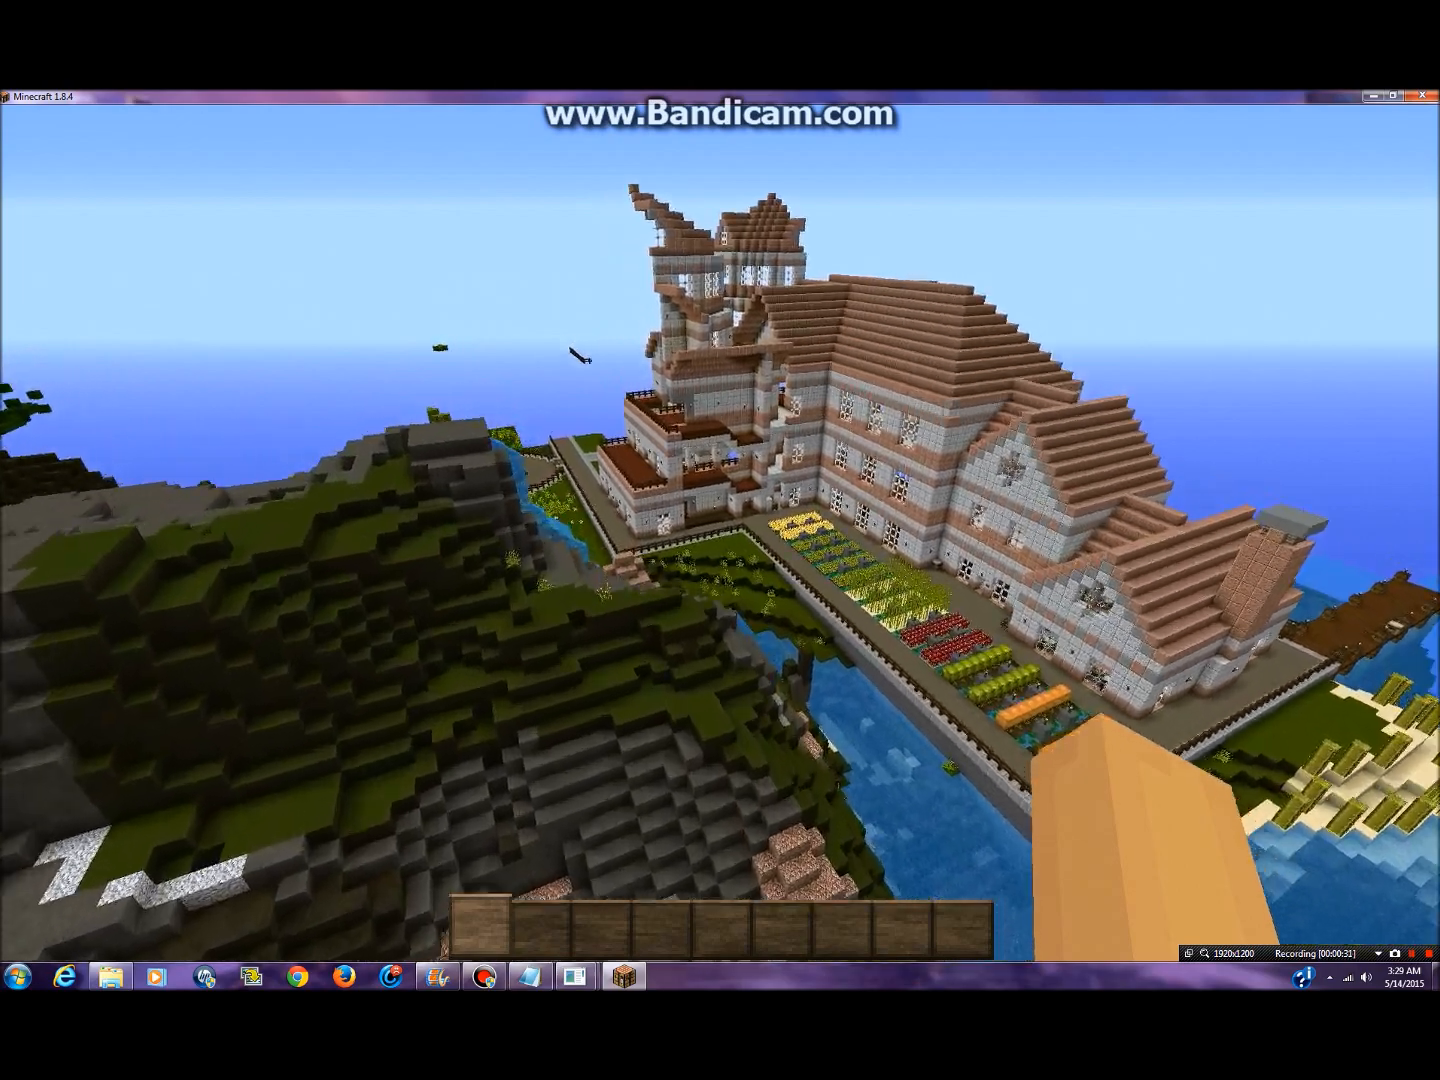
pyautogui.press('w')
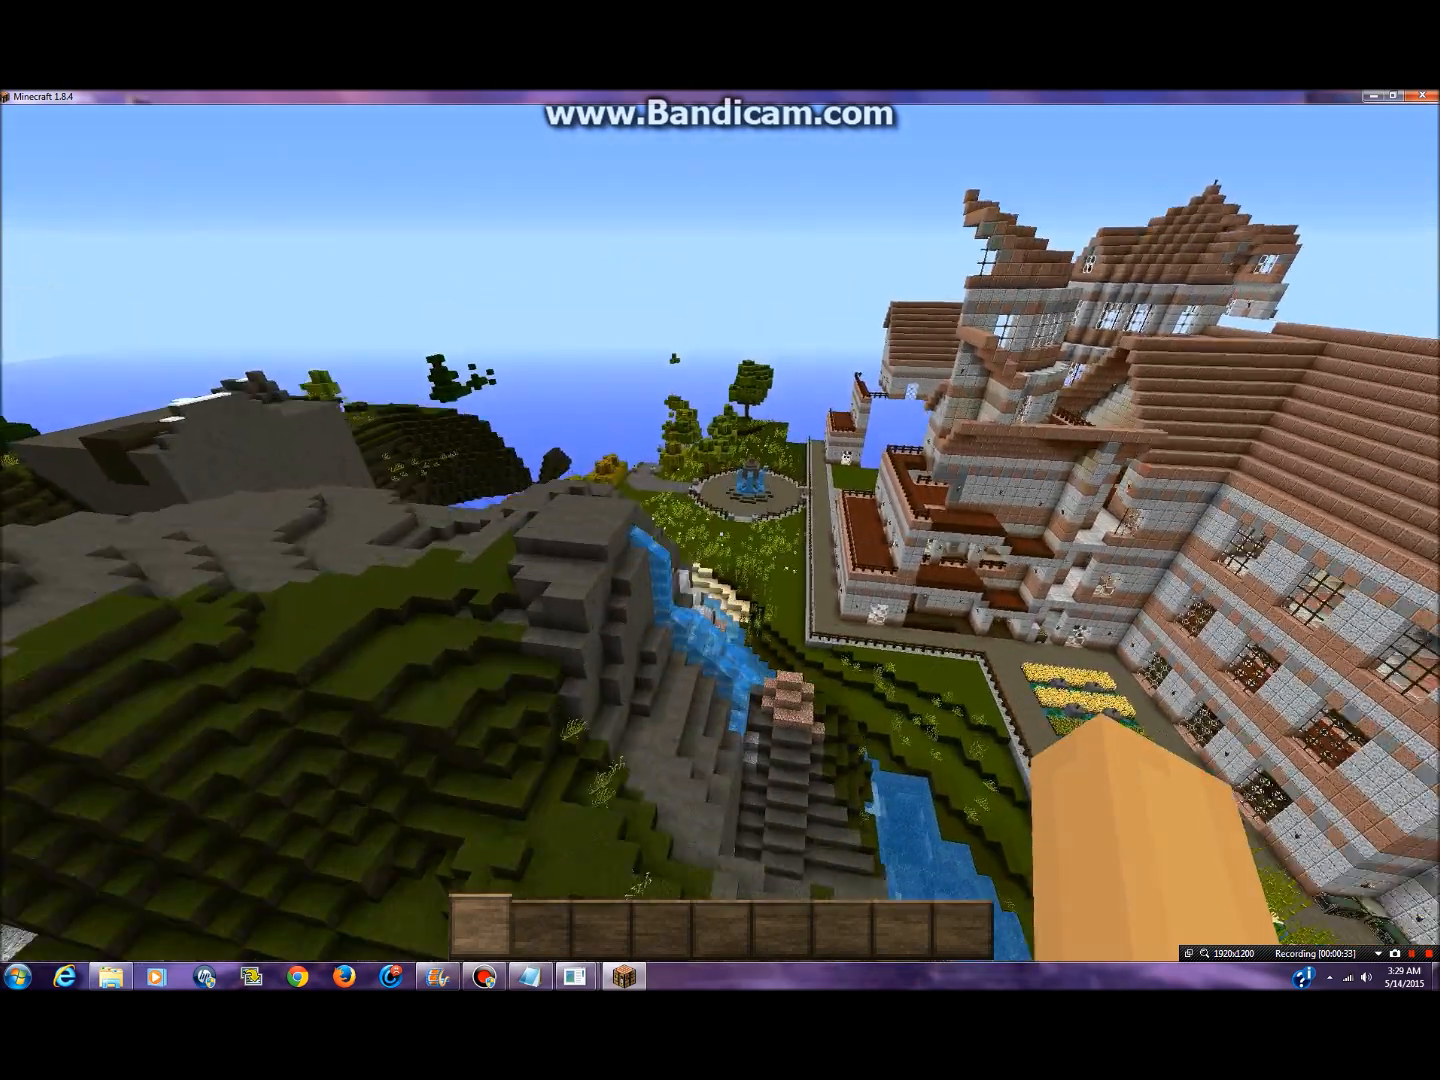
pyautogui.press('w')
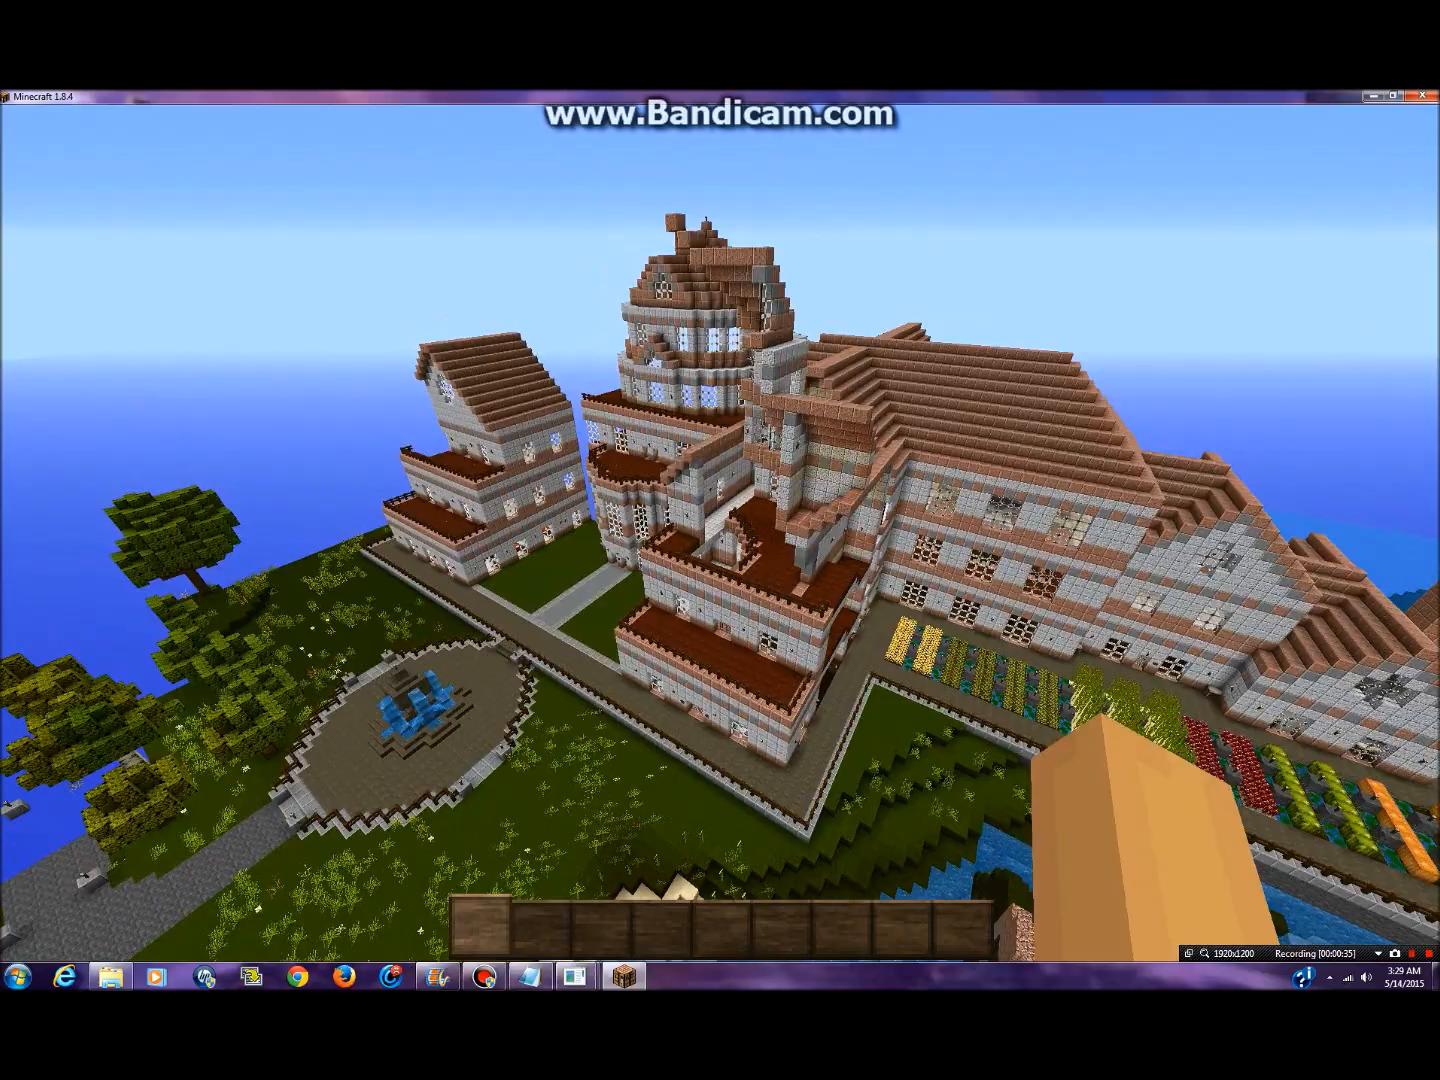
pyautogui.press('w')
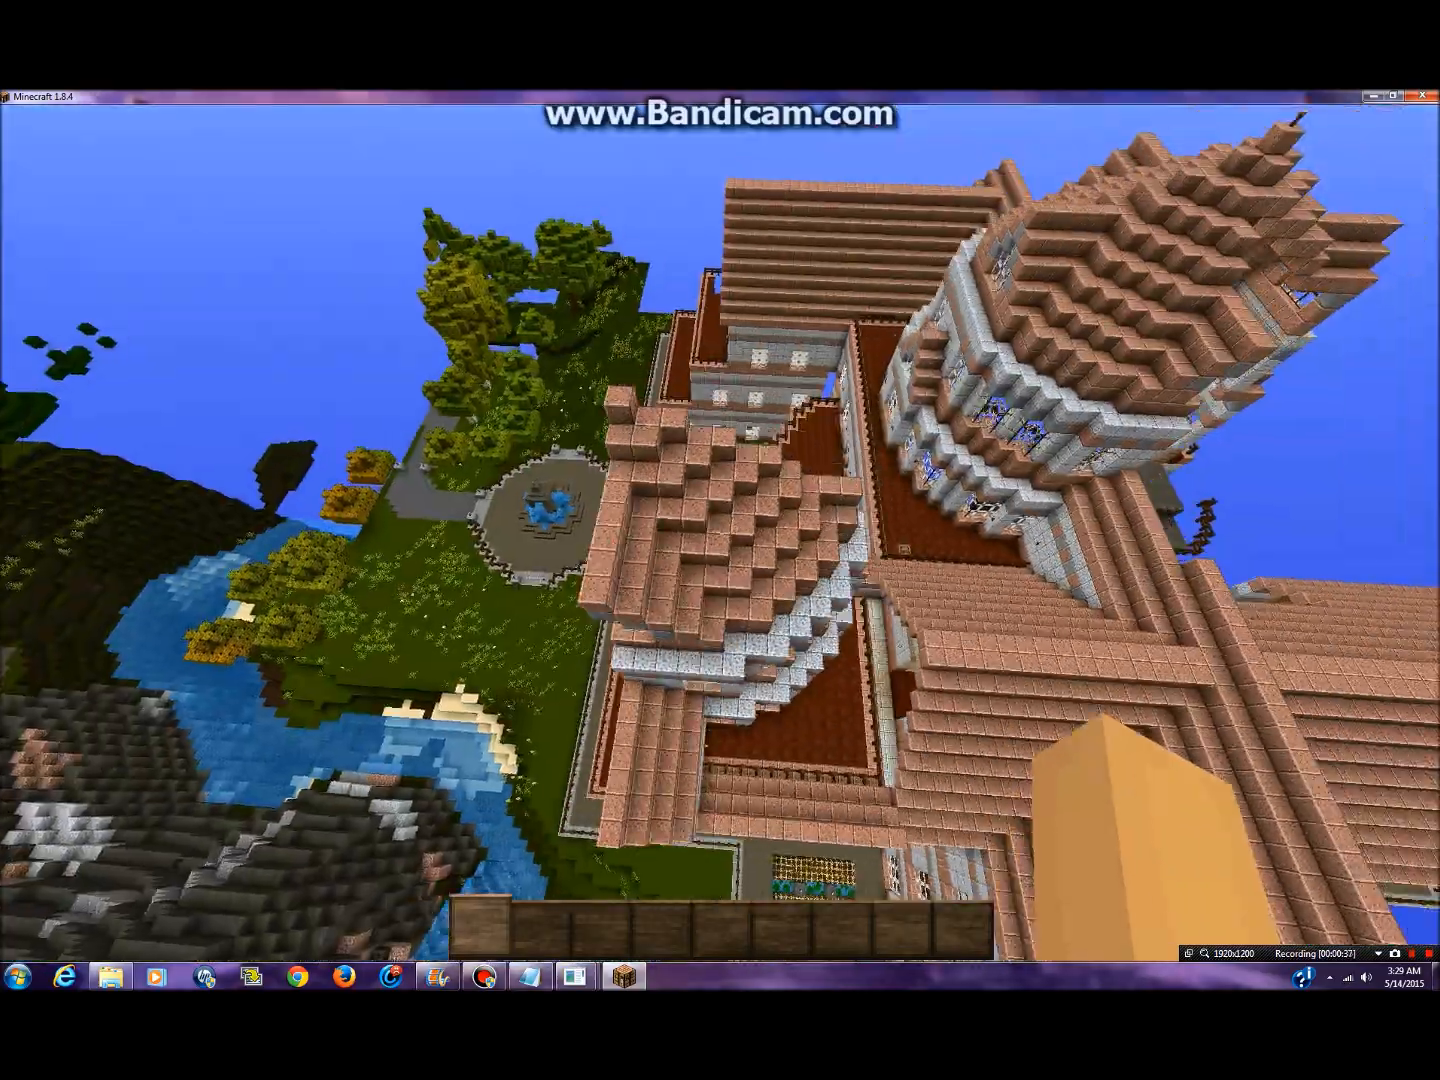
pyautogui.press('w')
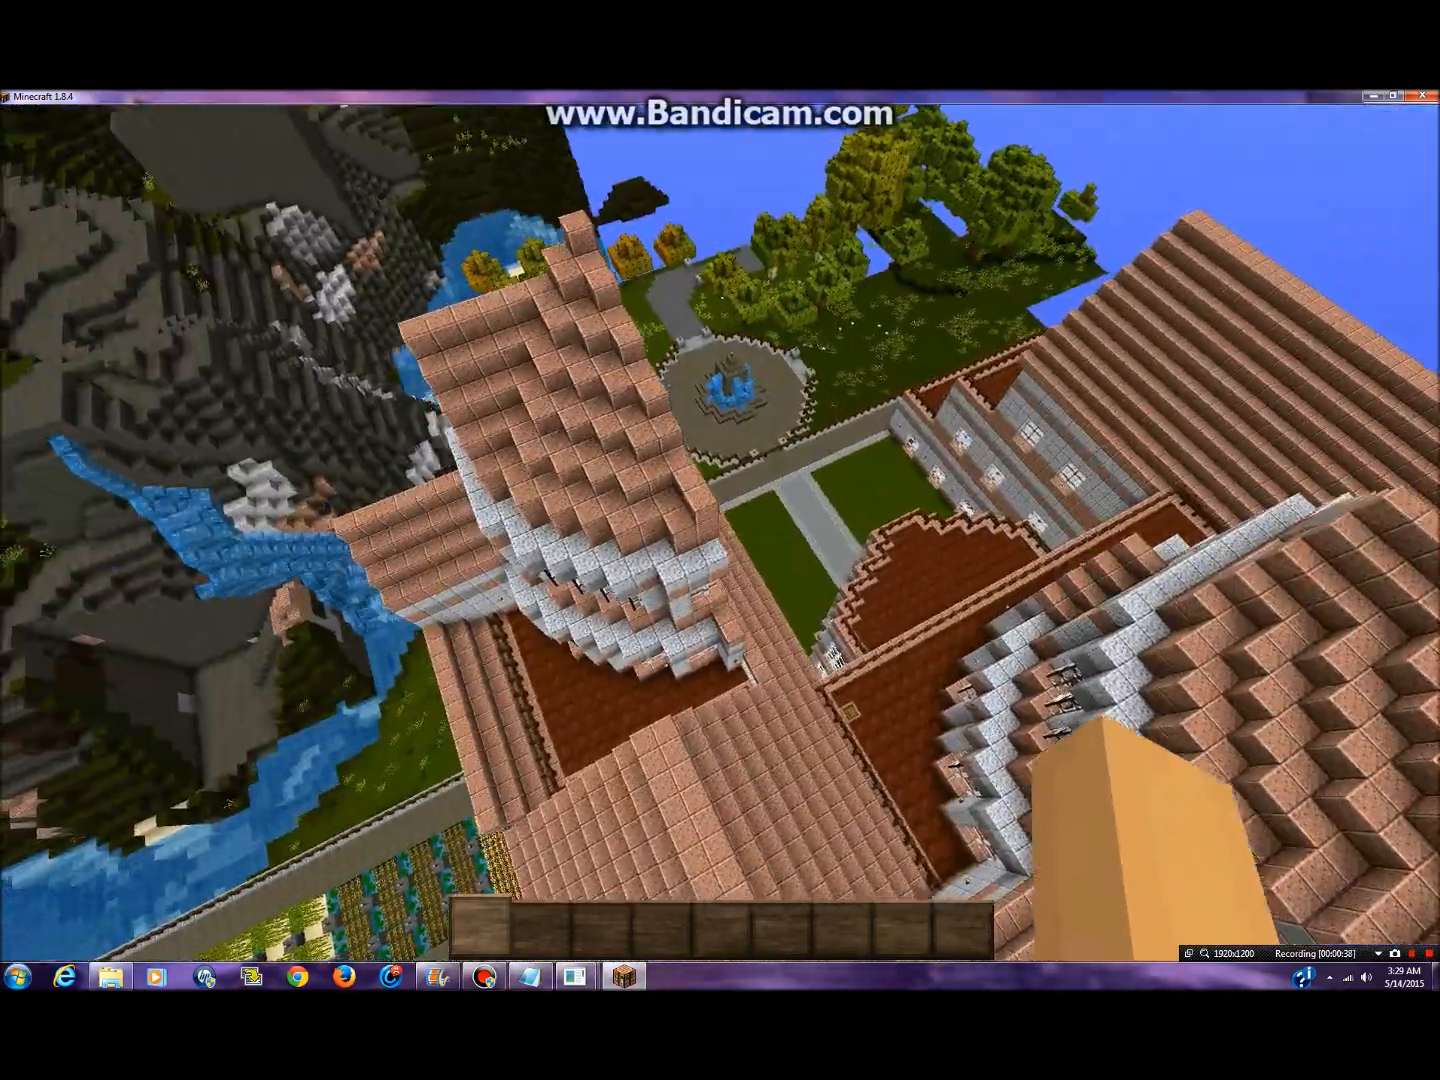
pyautogui.press('s')
pyautogui.press('space')
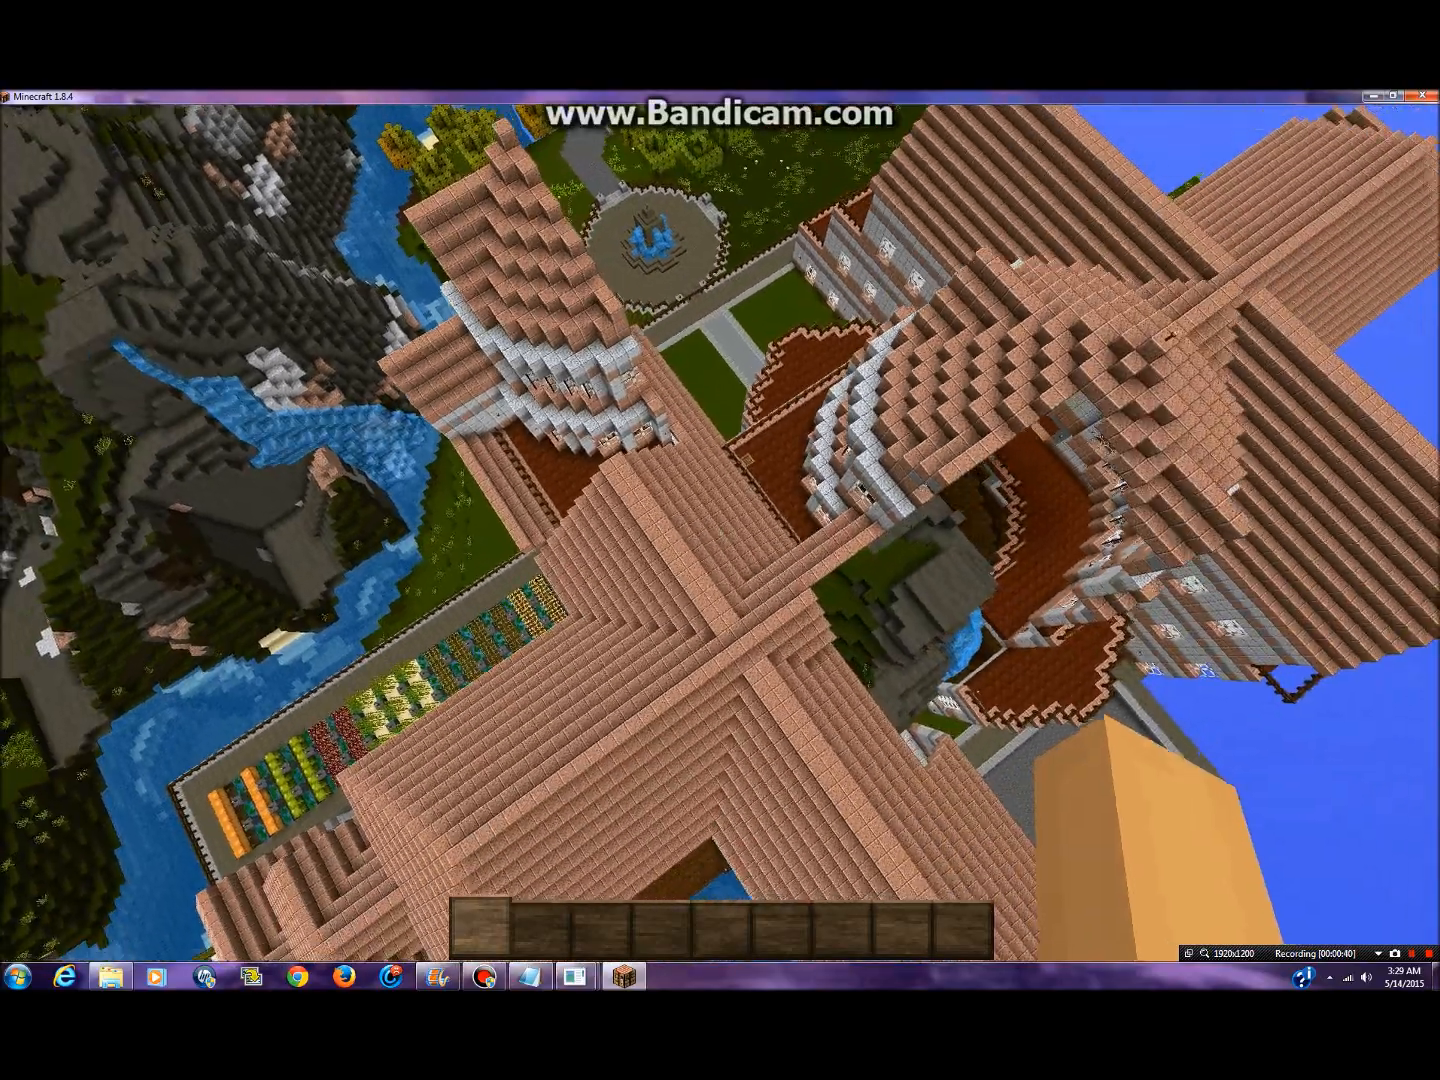
pyautogui.press('space')
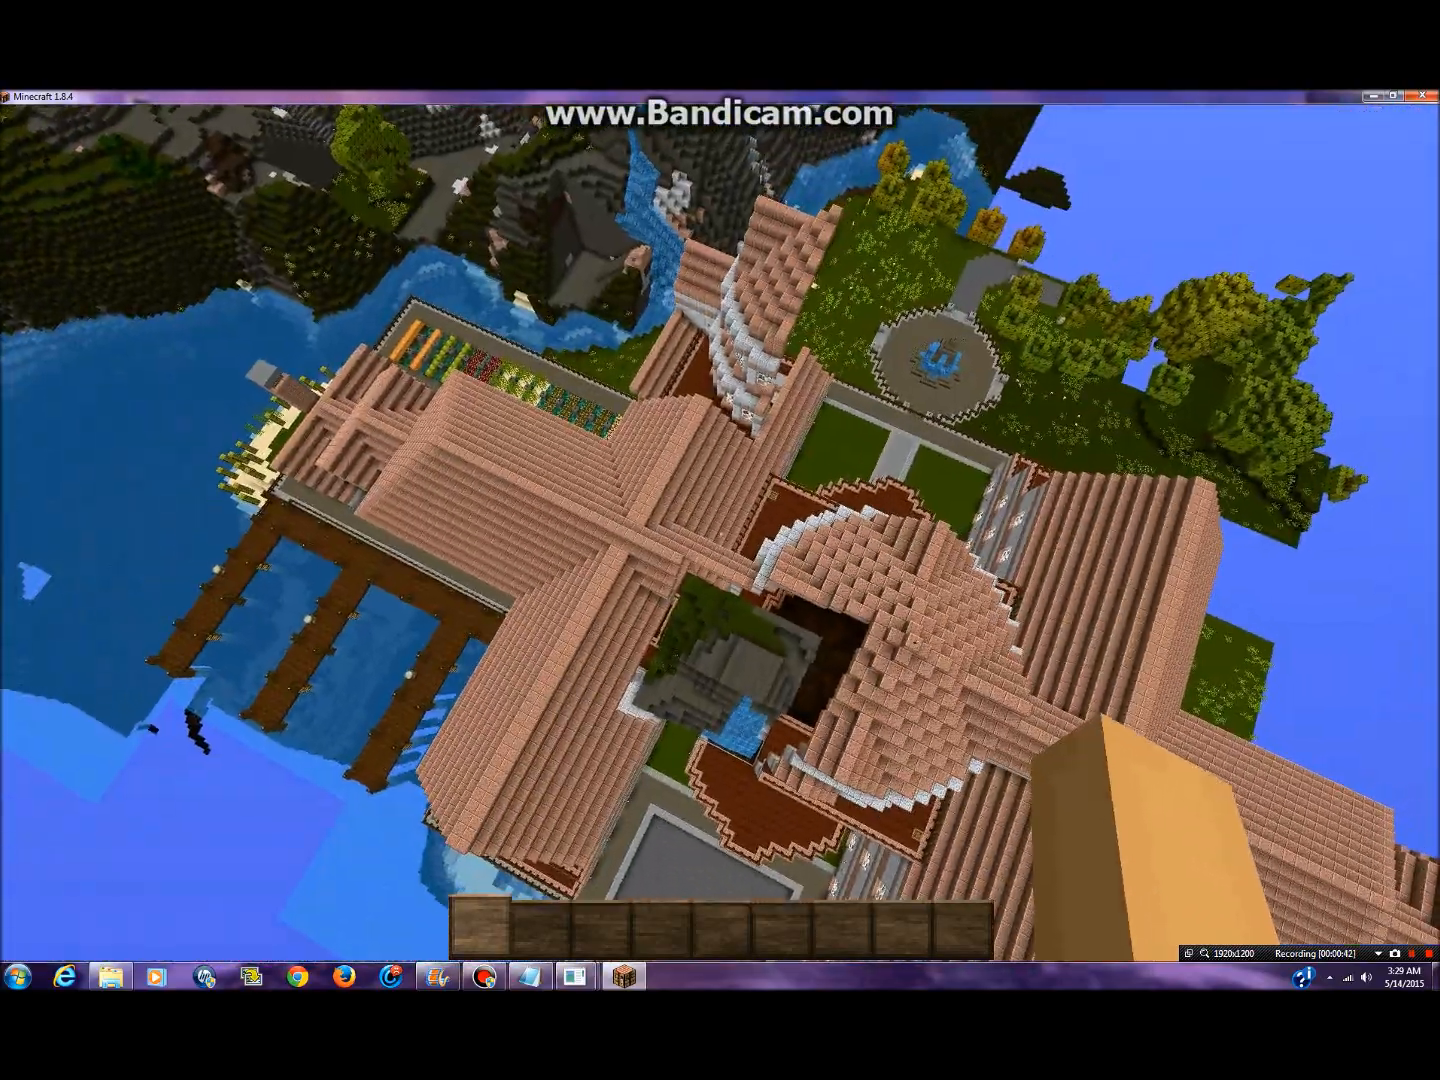
pyautogui.press('w')
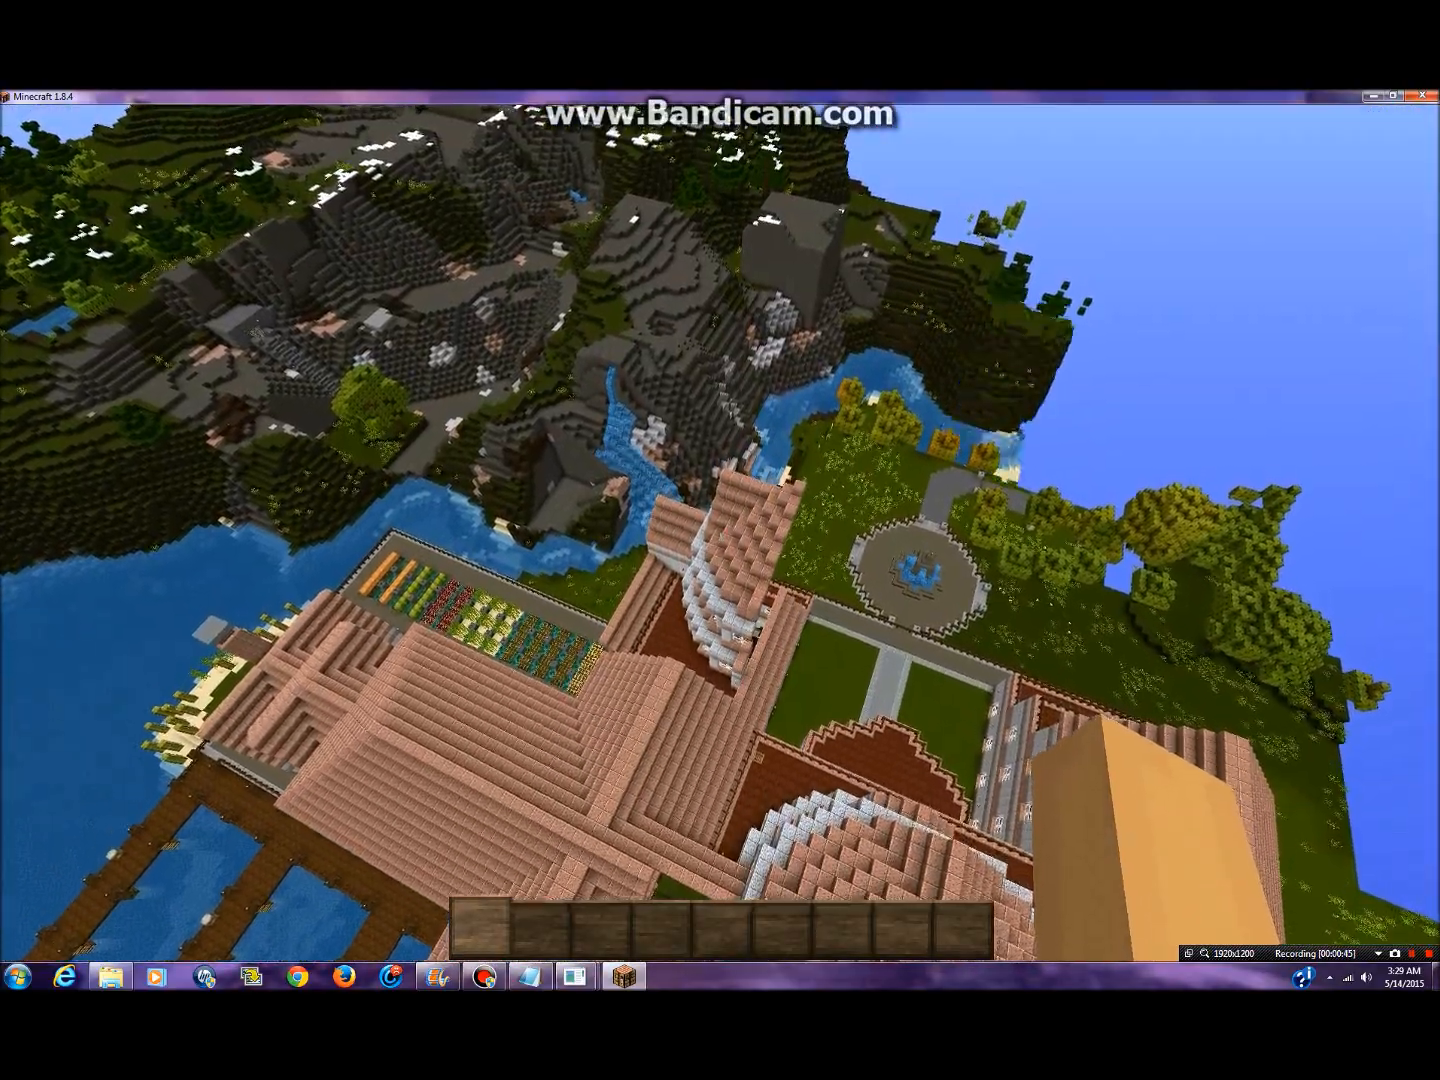
pyautogui.press('s')
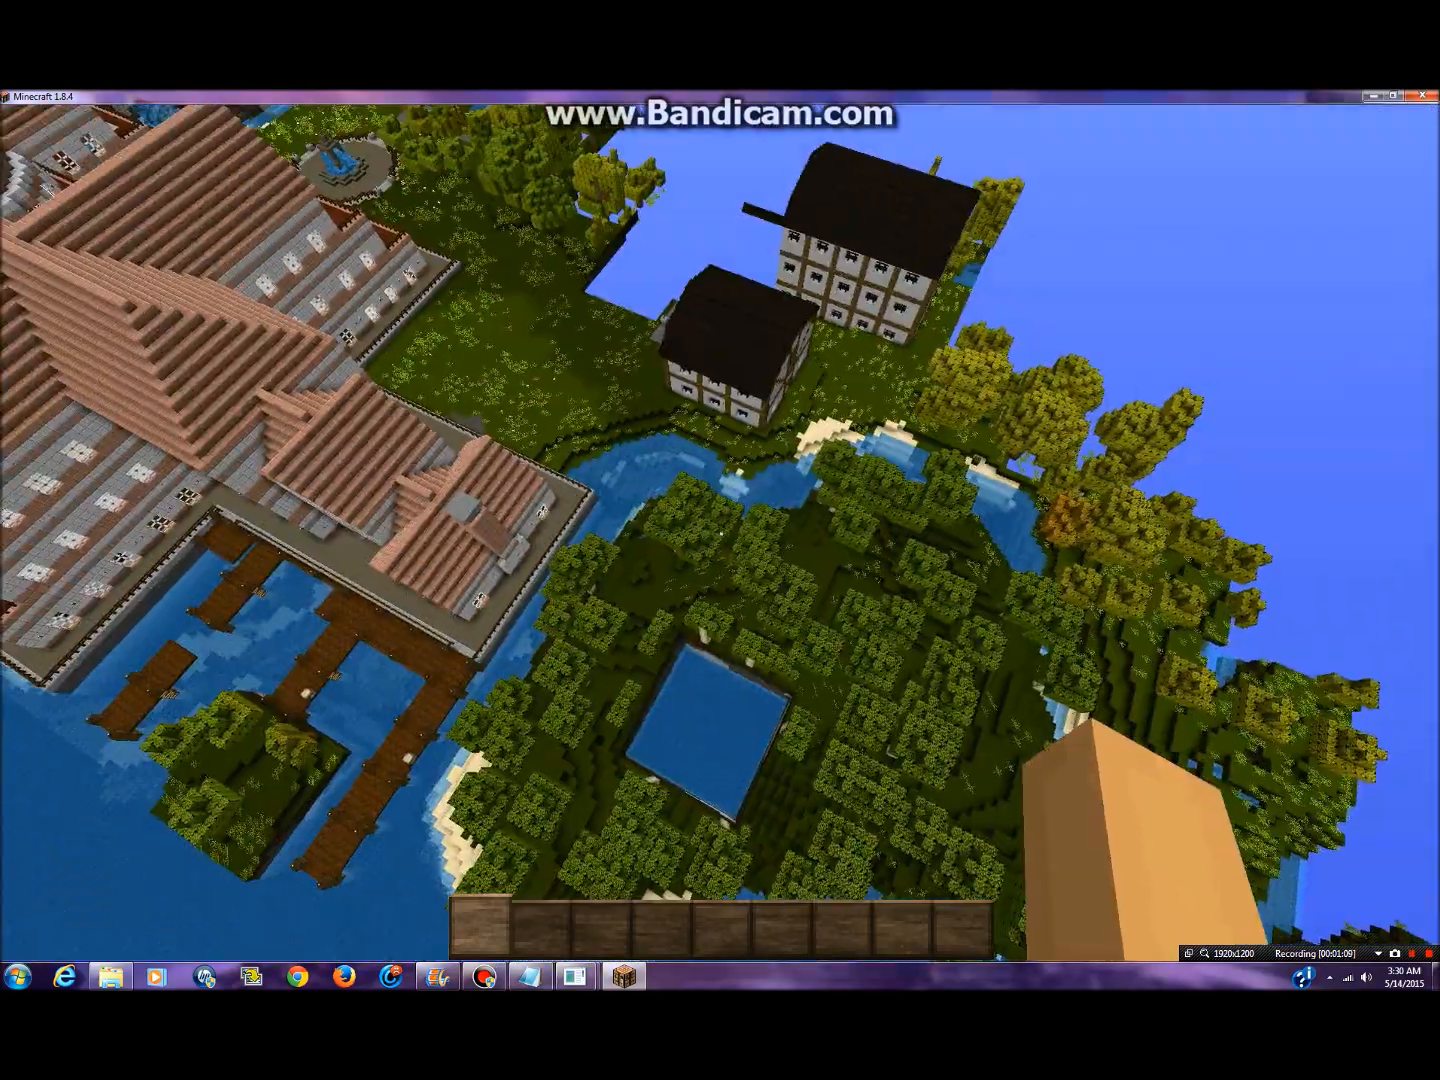
# - Circle the mansion from the rocky hills and forecourt fountain to the central tower to view its surroundings and roofs
pyautogui.press('w')
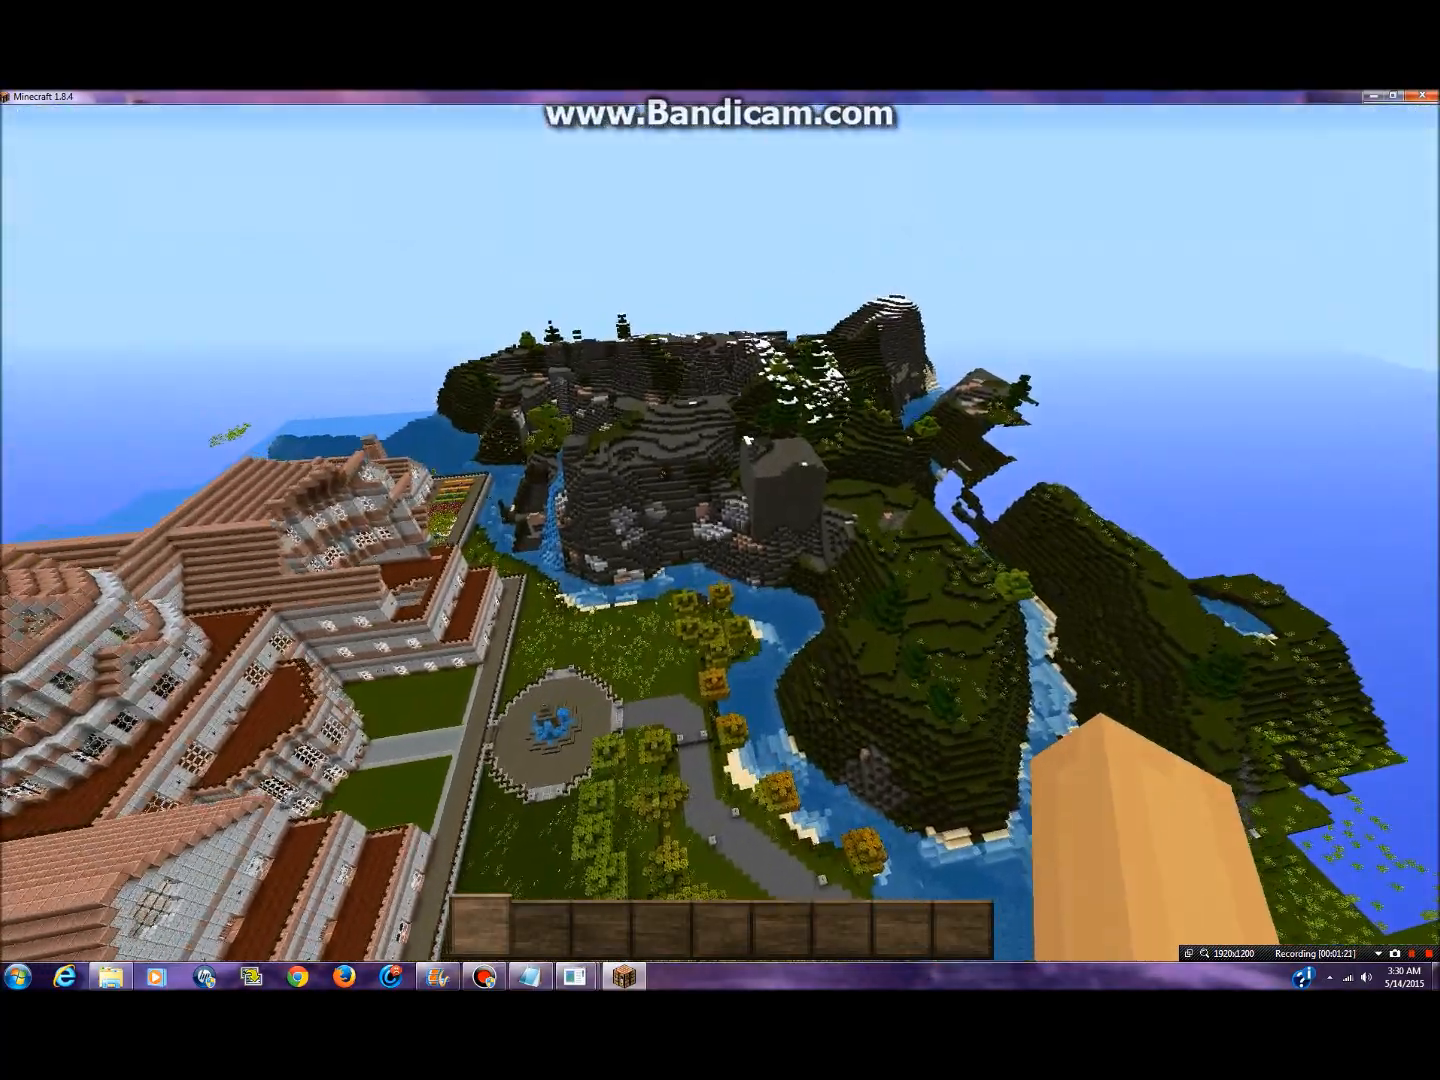
pyautogui.press('w')
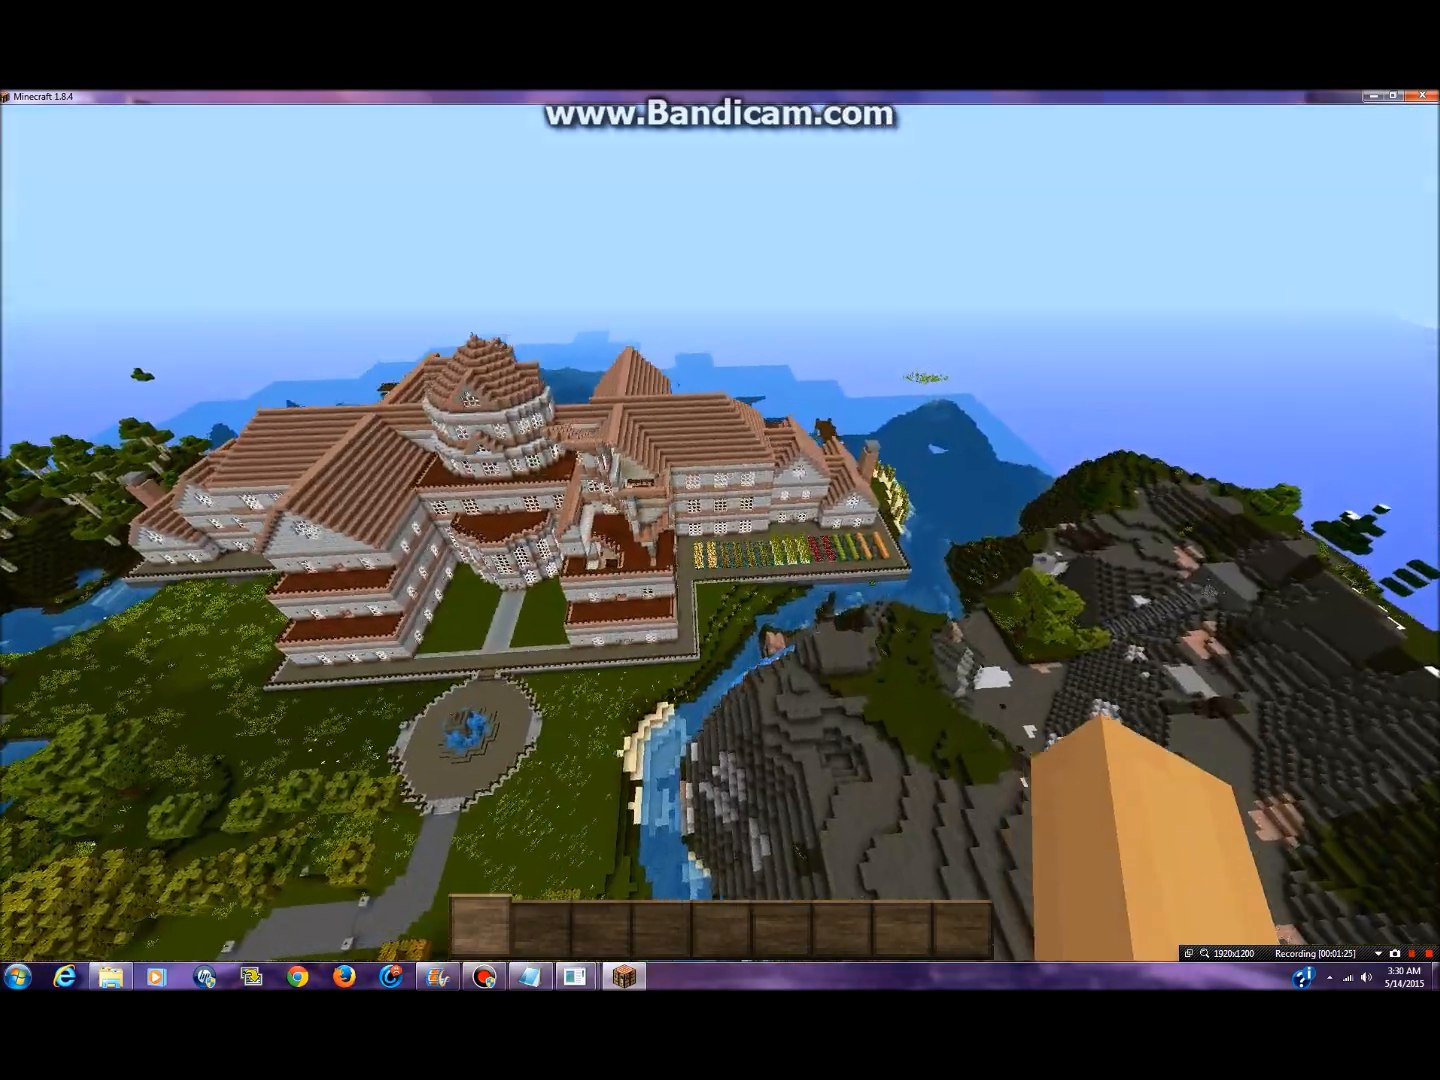
pyautogui.press('w')
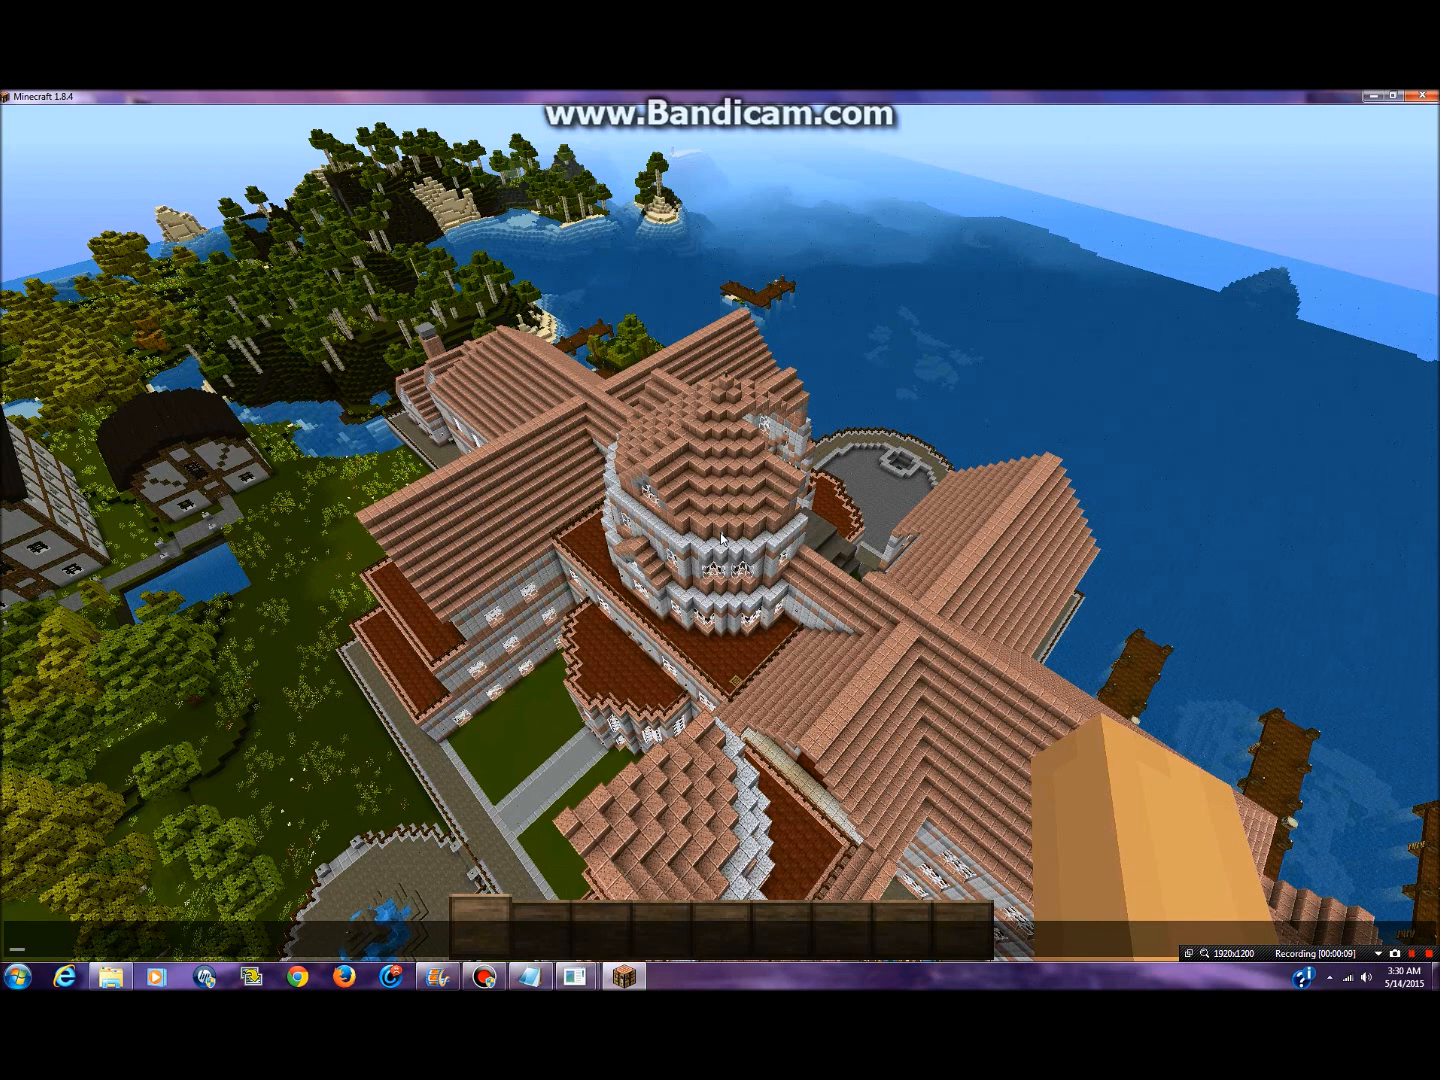
# - Switch to MCEdit and use Goto to jump the Fett's World camera to X 300 and Y 300
pyautogui.click(578, 976)
pyautogui.click(662, 914)
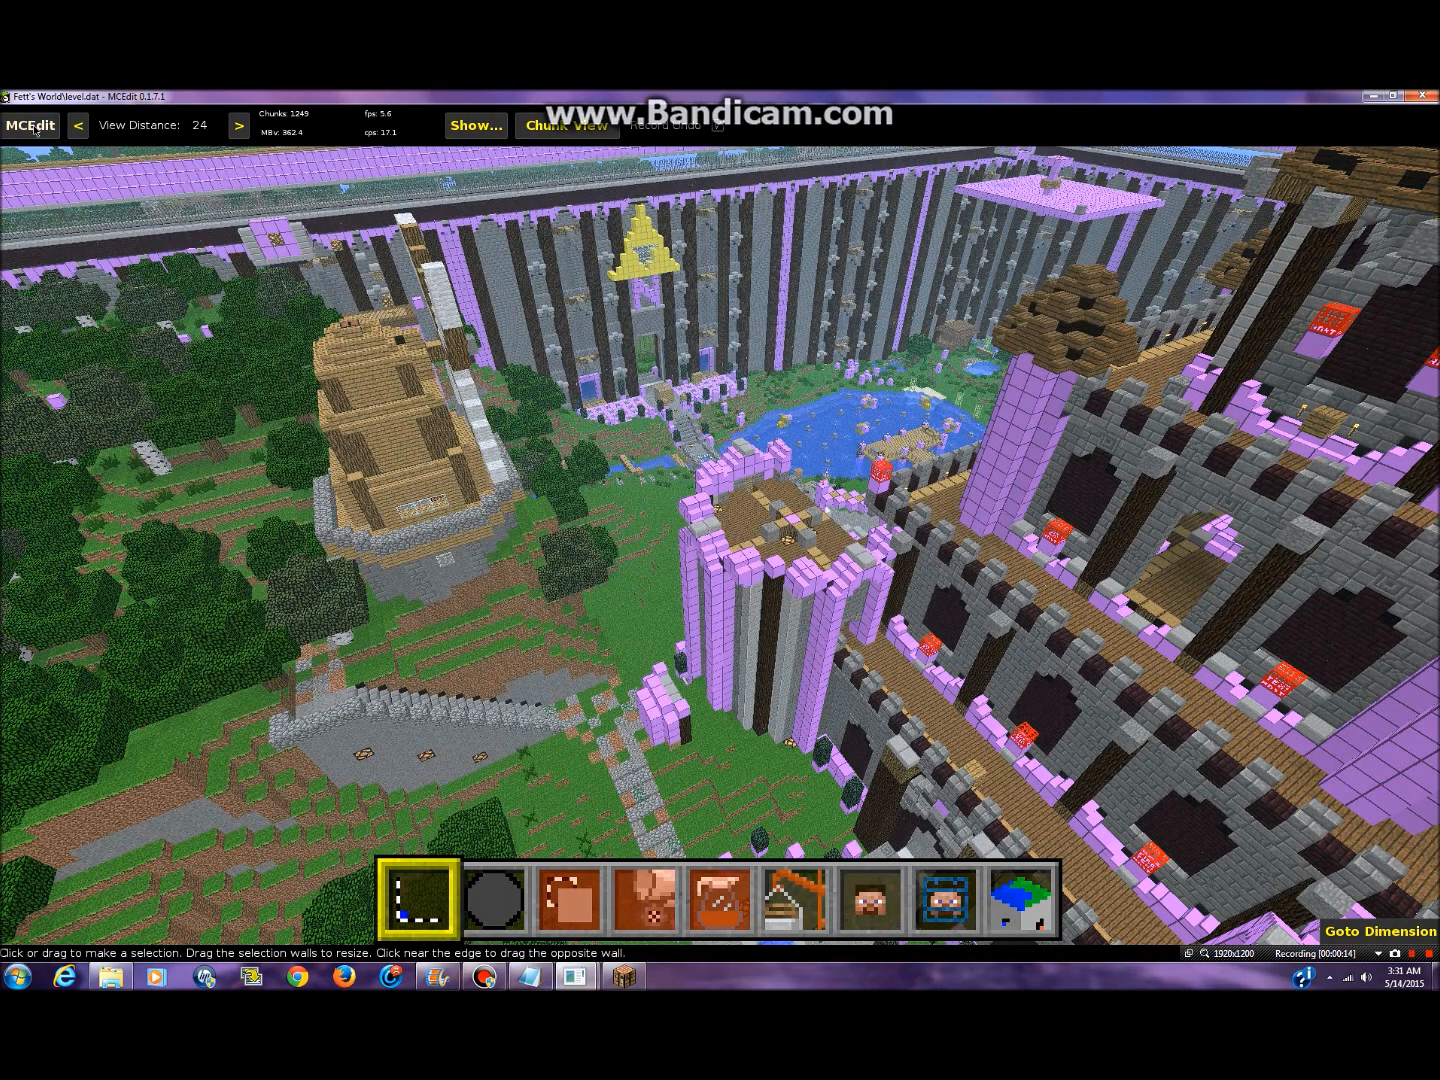
pyautogui.click(30, 125)
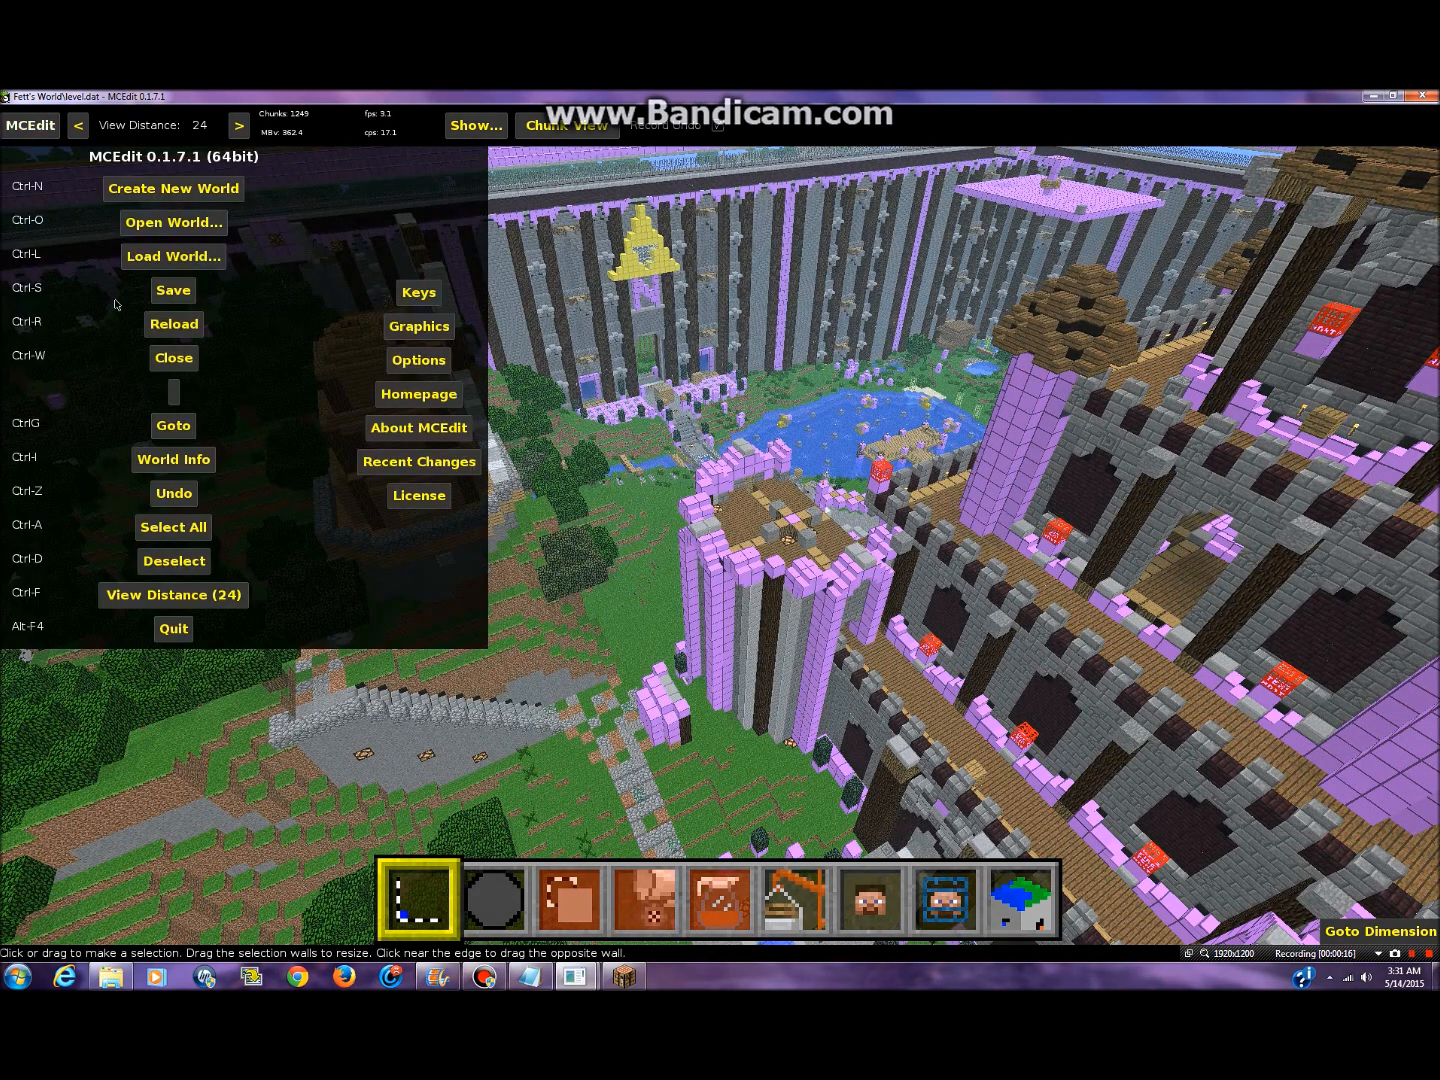
pyautogui.click(173, 428)
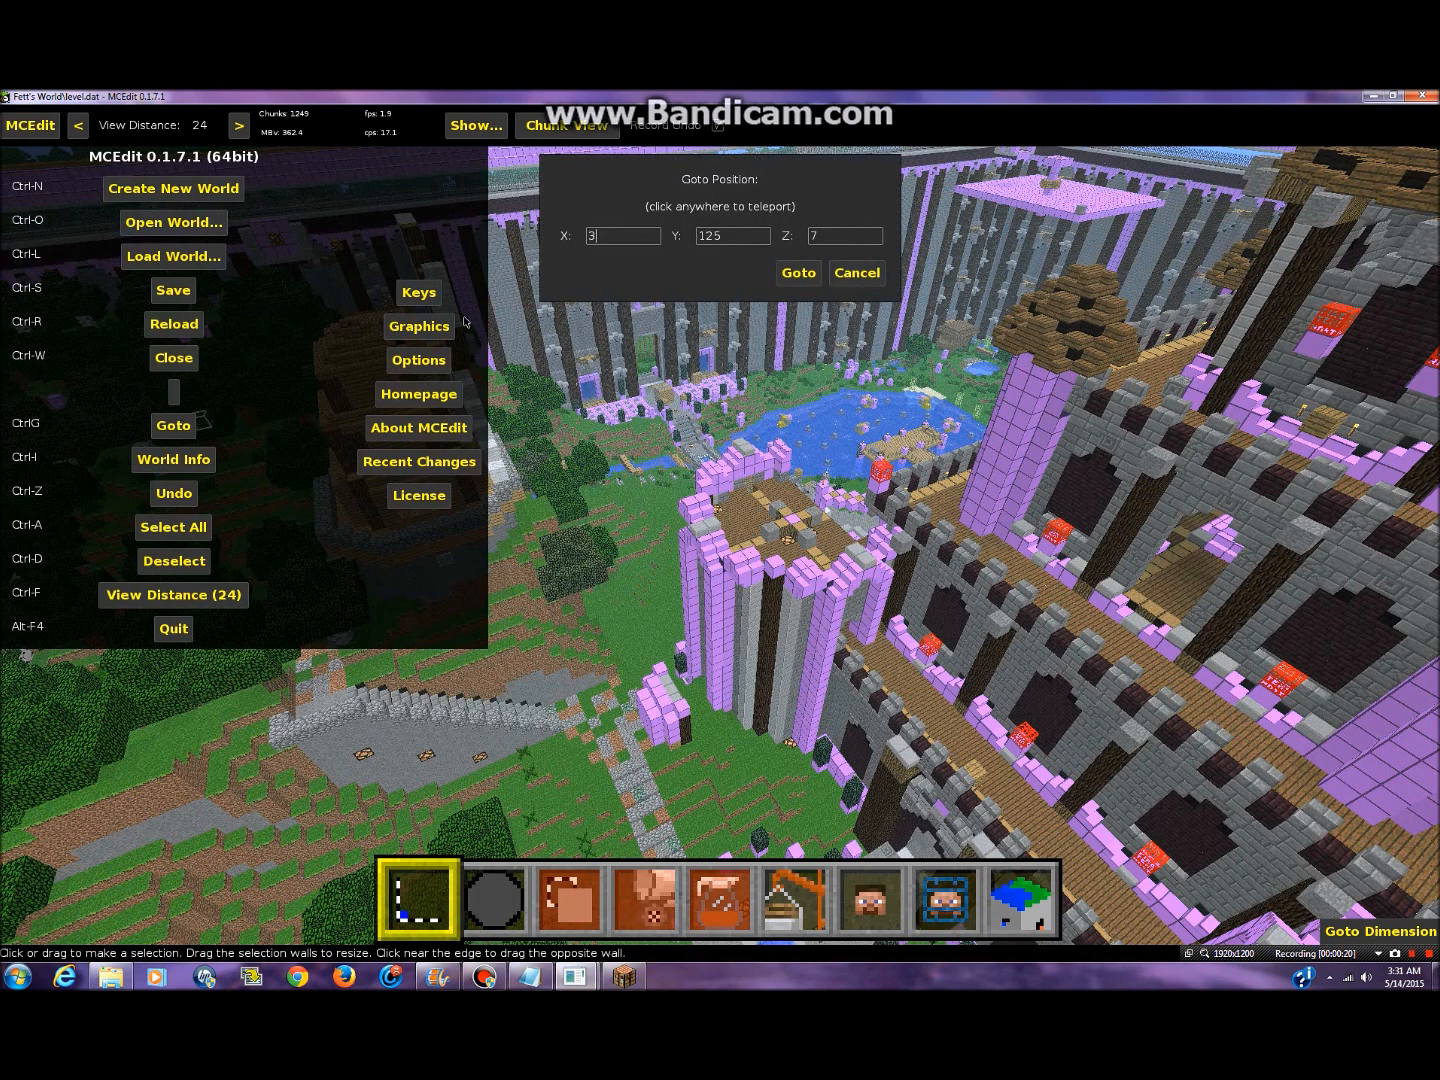
pyautogui.click(752, 240)
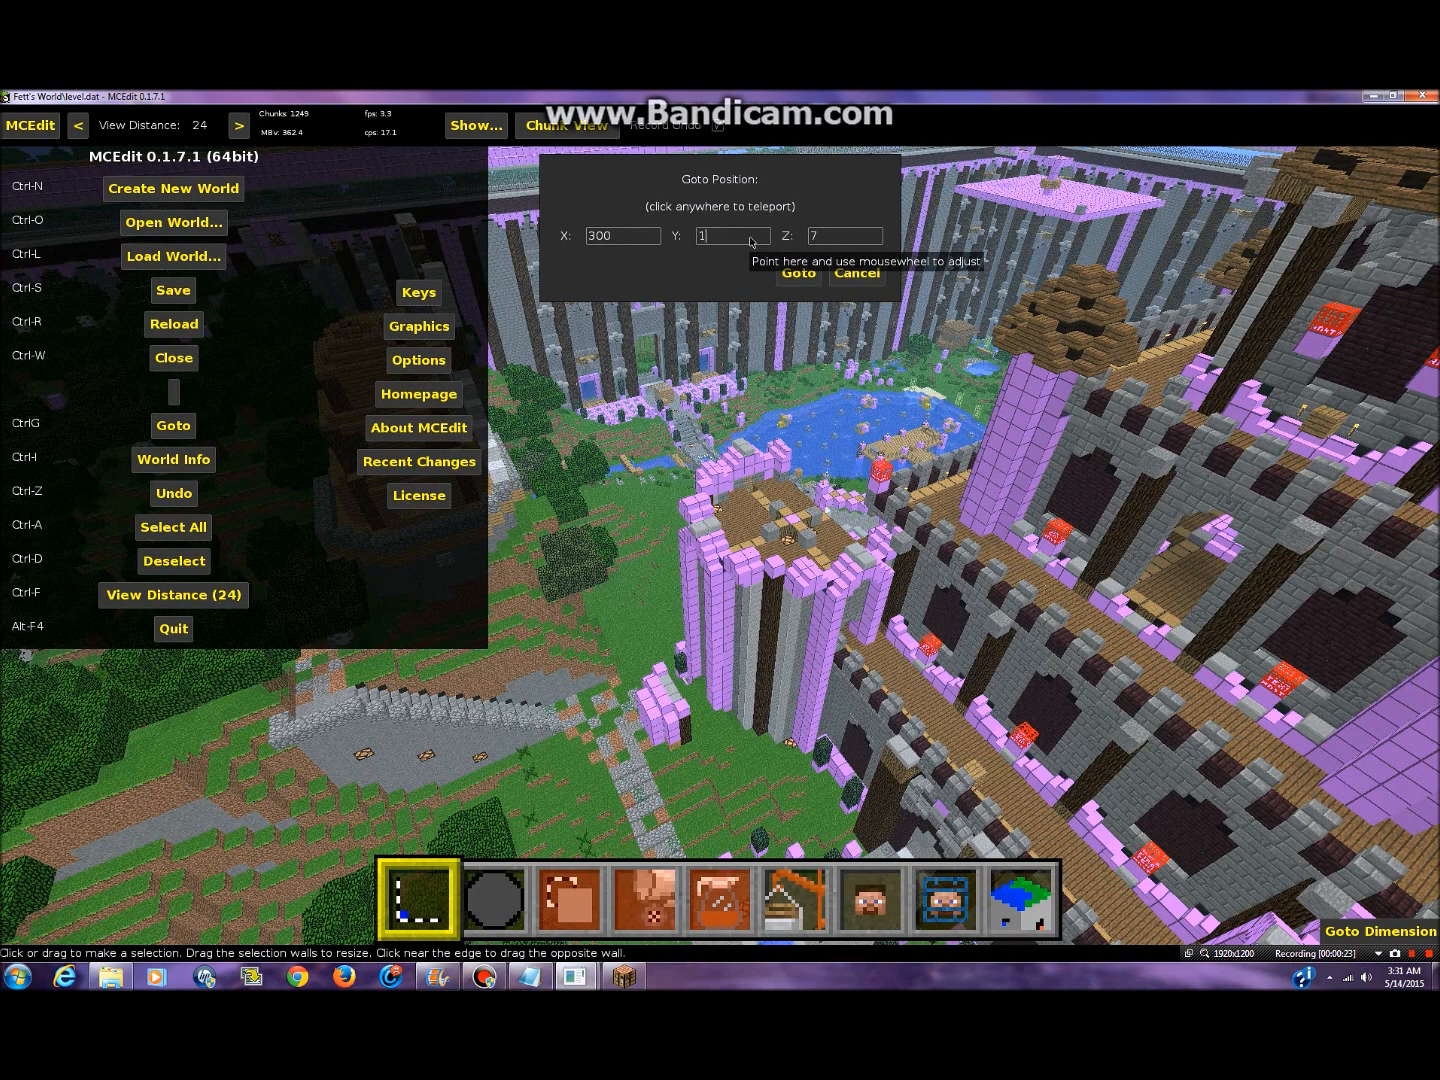
pyautogui.write('300')
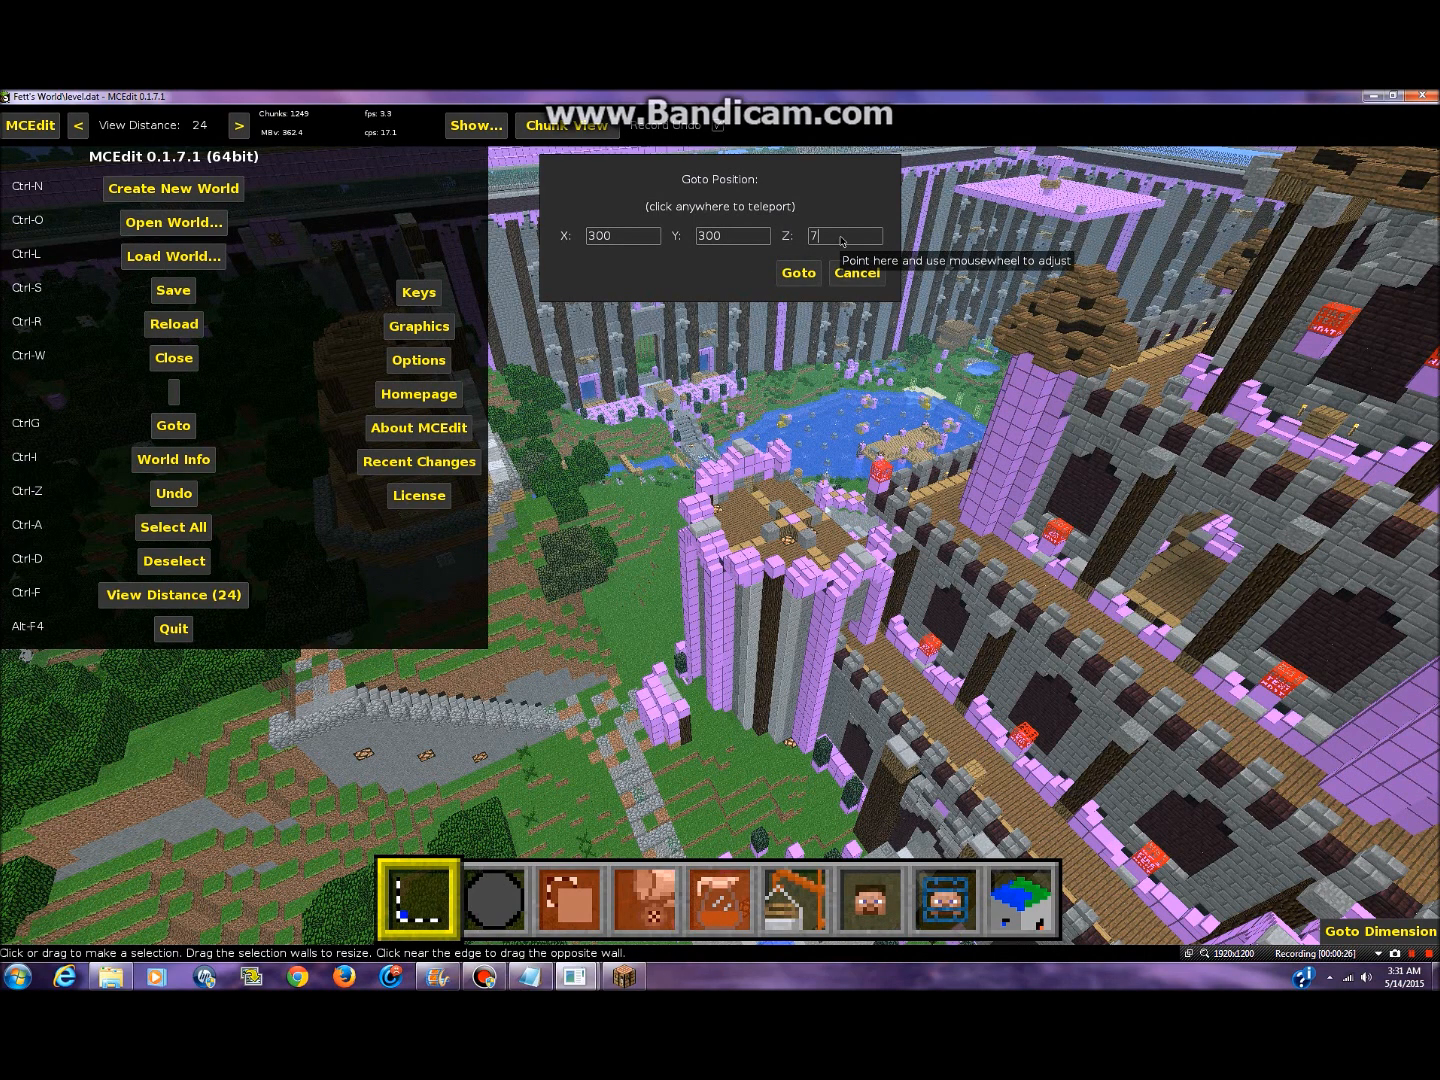
pyautogui.click(798, 274)
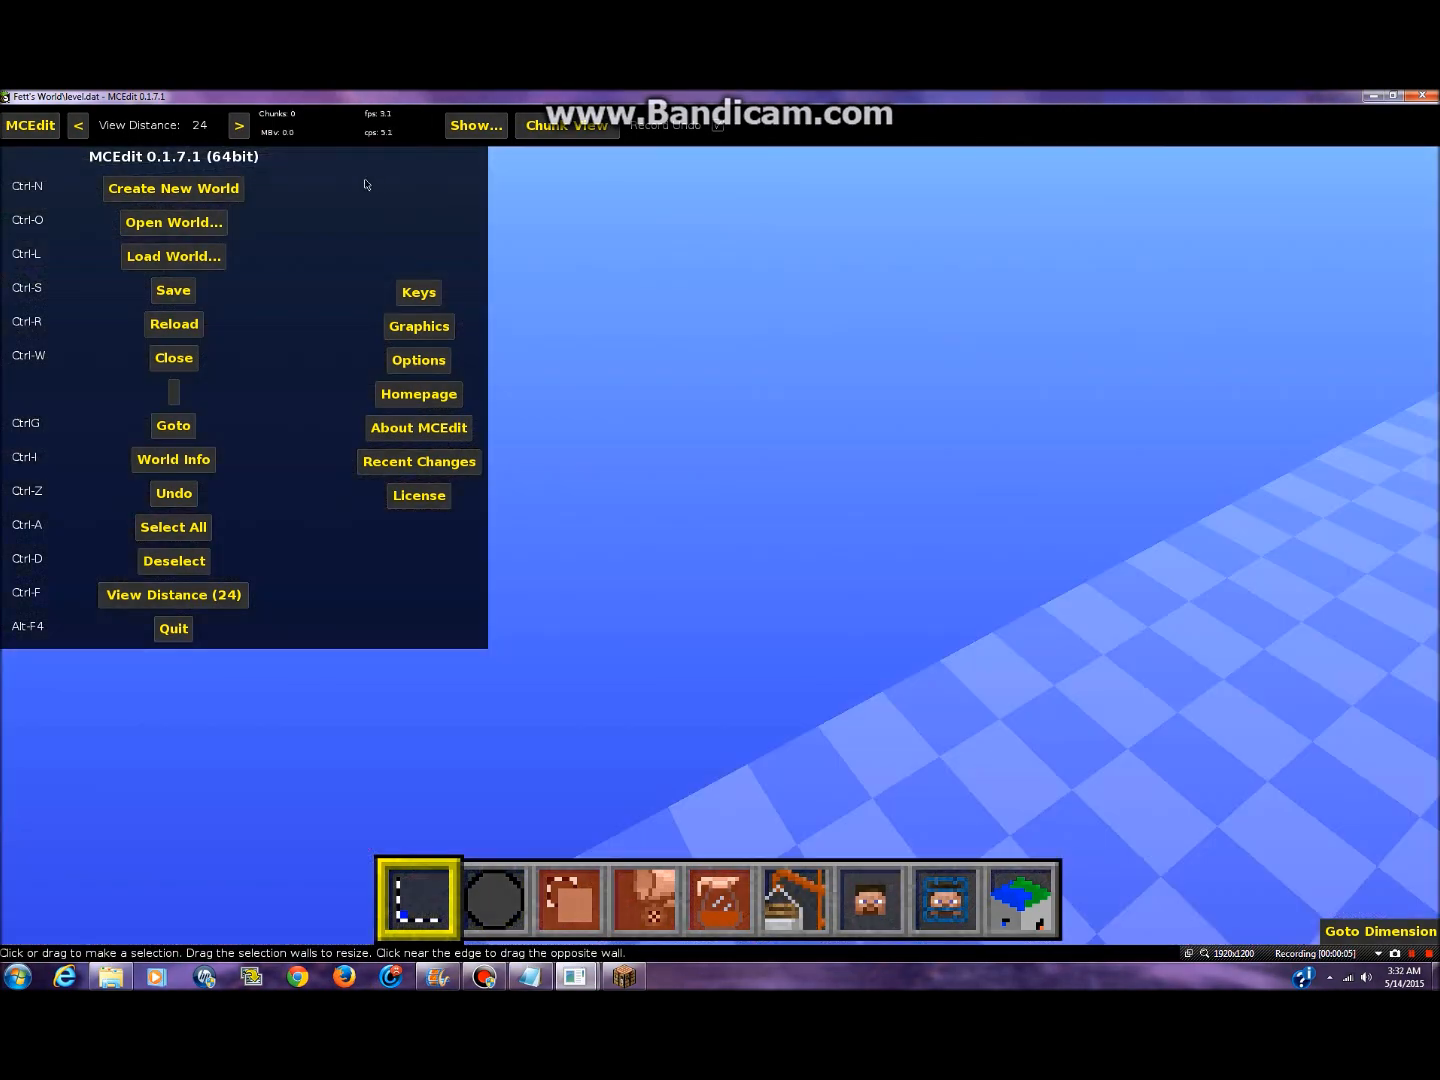
pyautogui.click(32, 128)
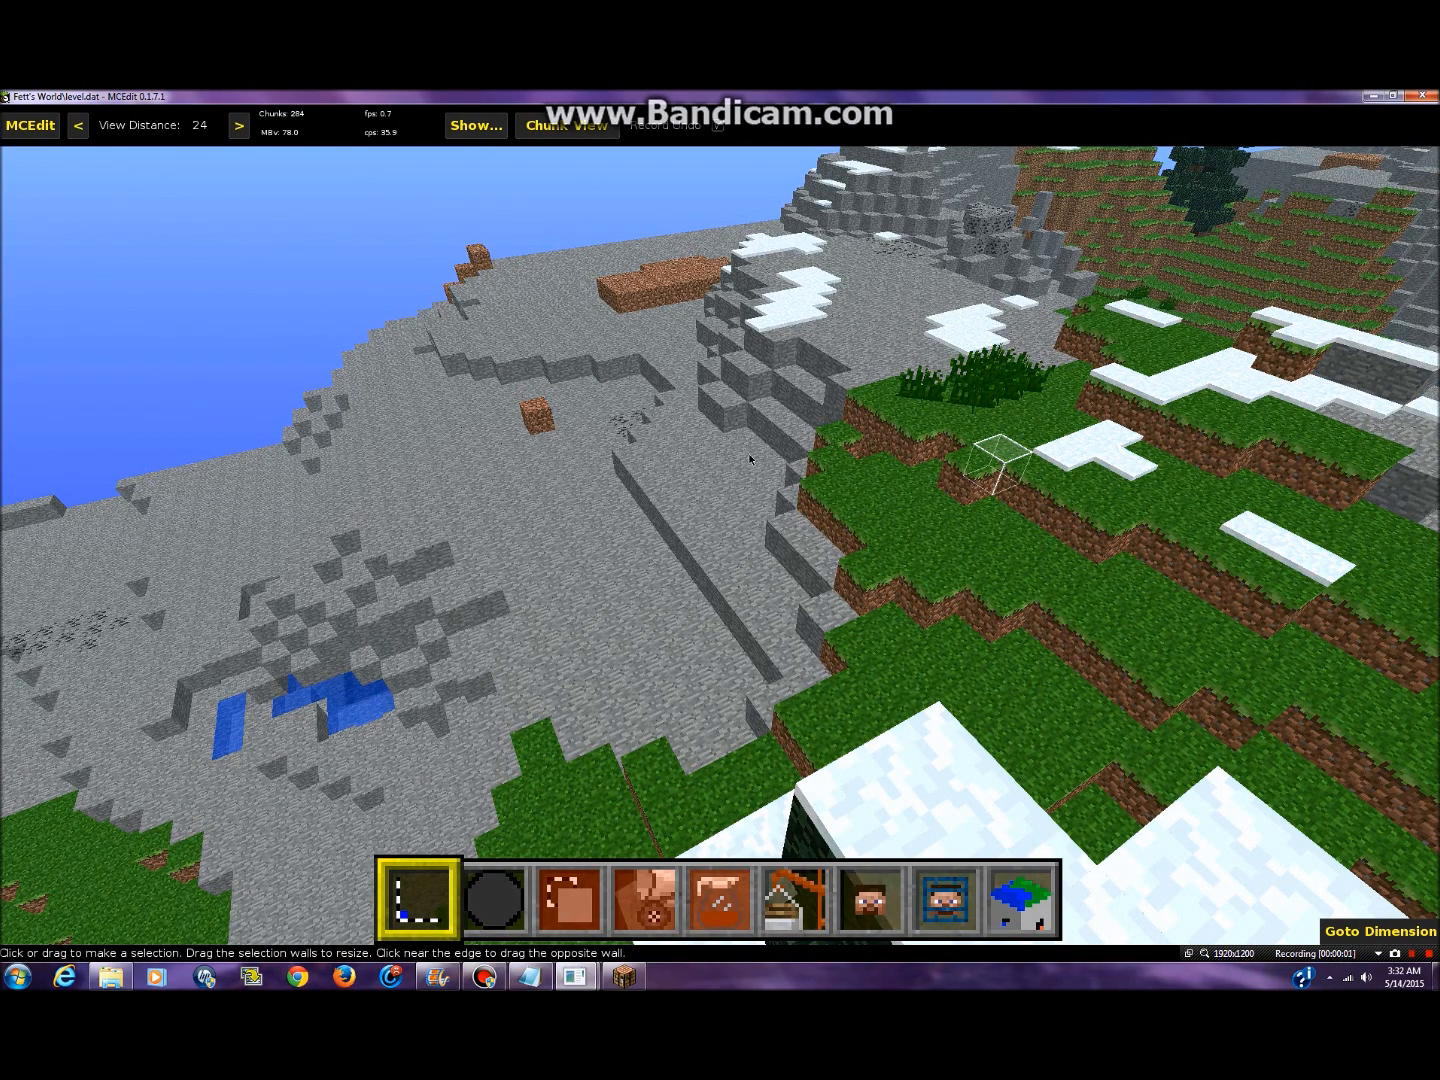
# - Fly the camera over the snowy hills to the mansion and examine its crop garden, interior floors and roofs
pyautogui.rightClick(619, 468)
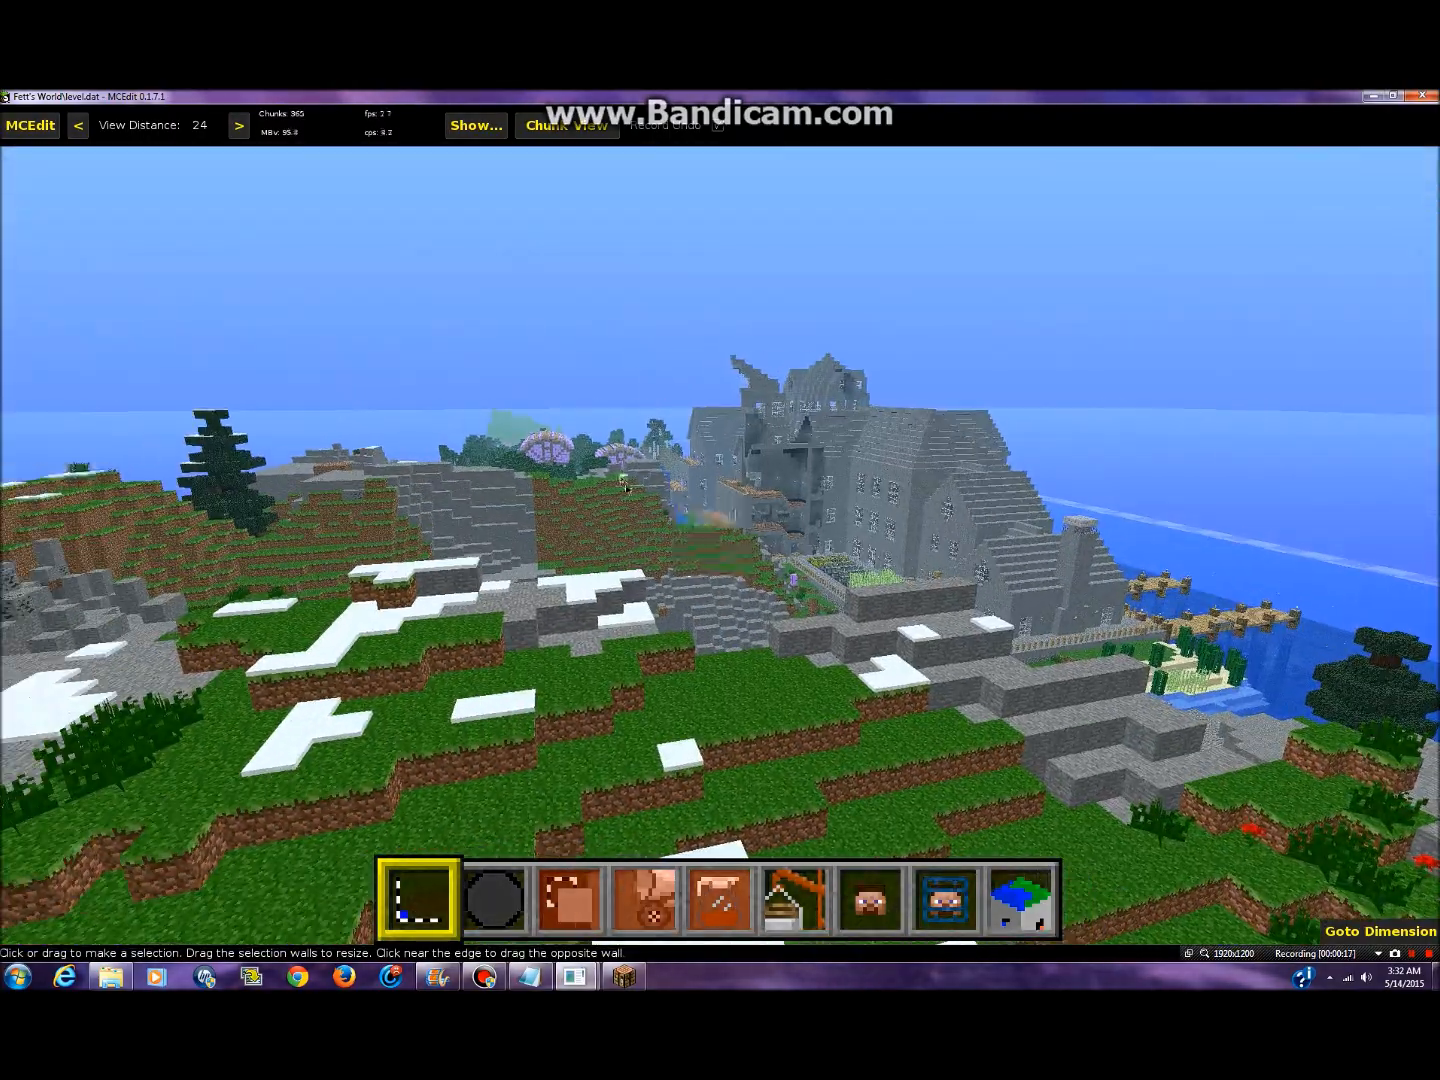
pyautogui.press('w')
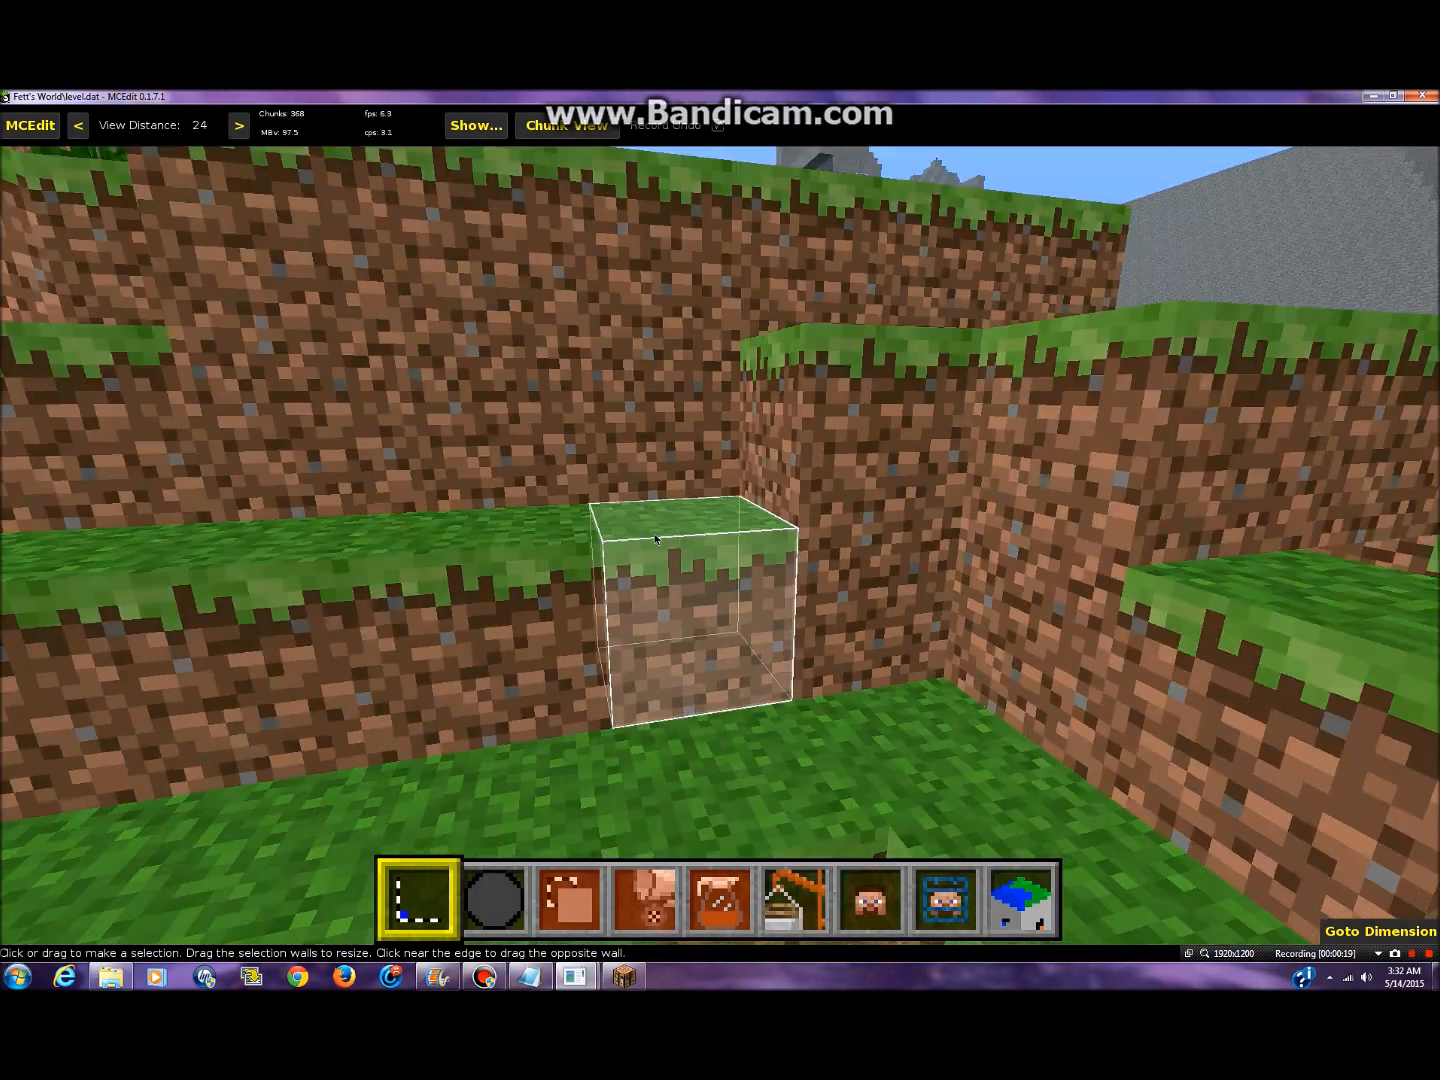
pyautogui.press('s')
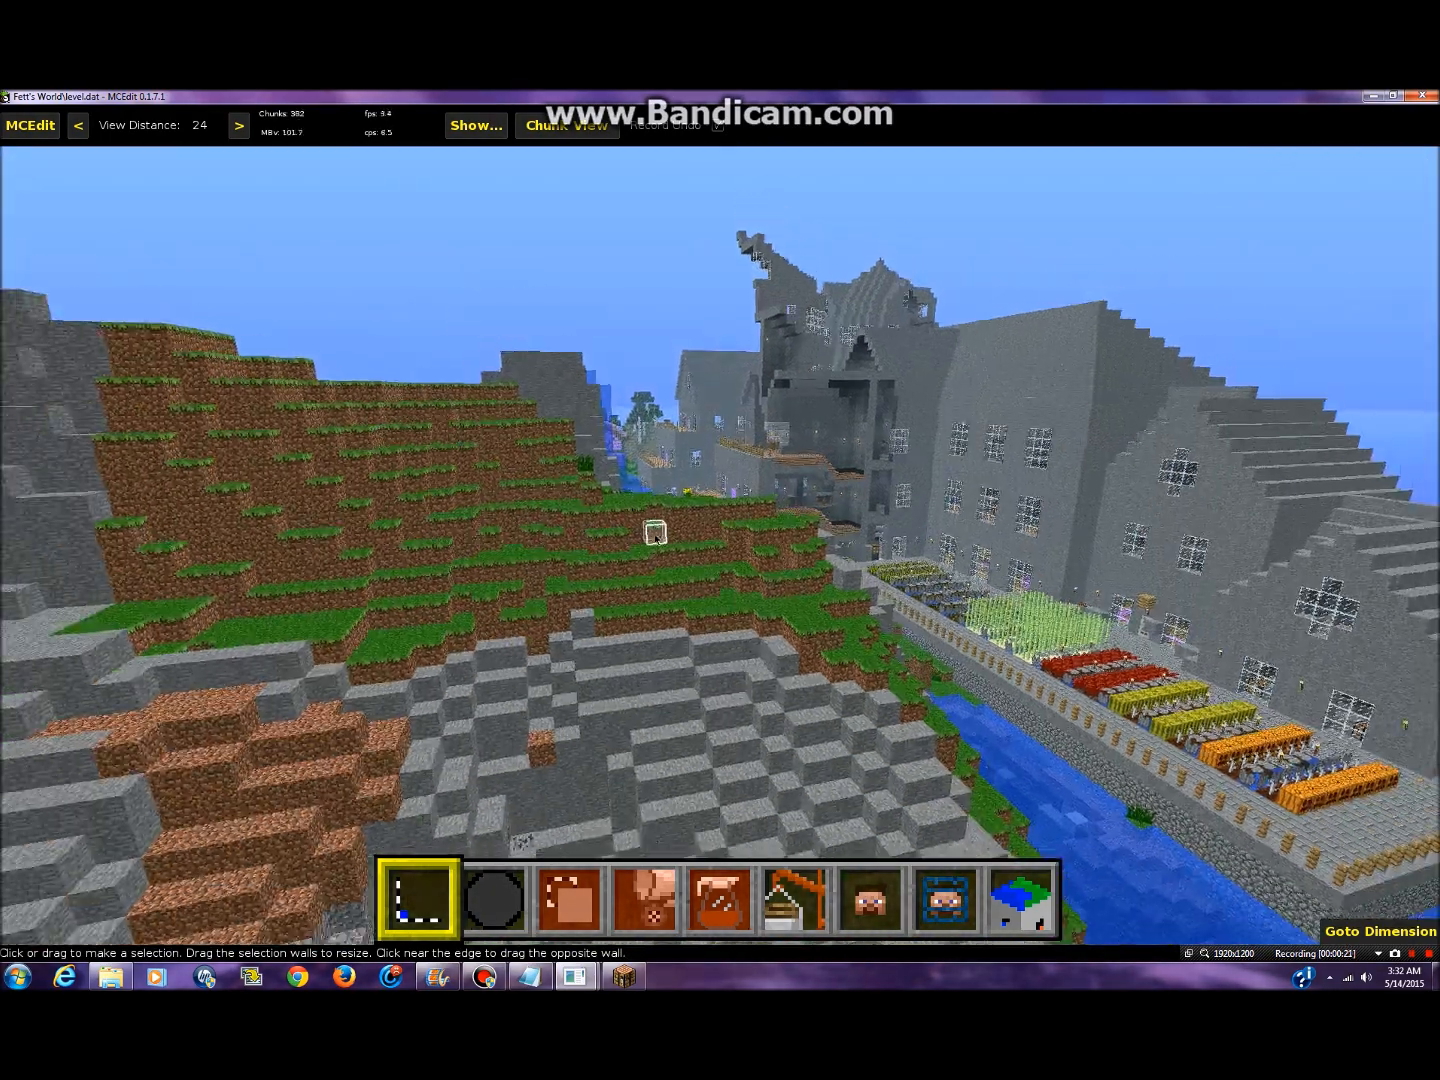
pyautogui.press('a')
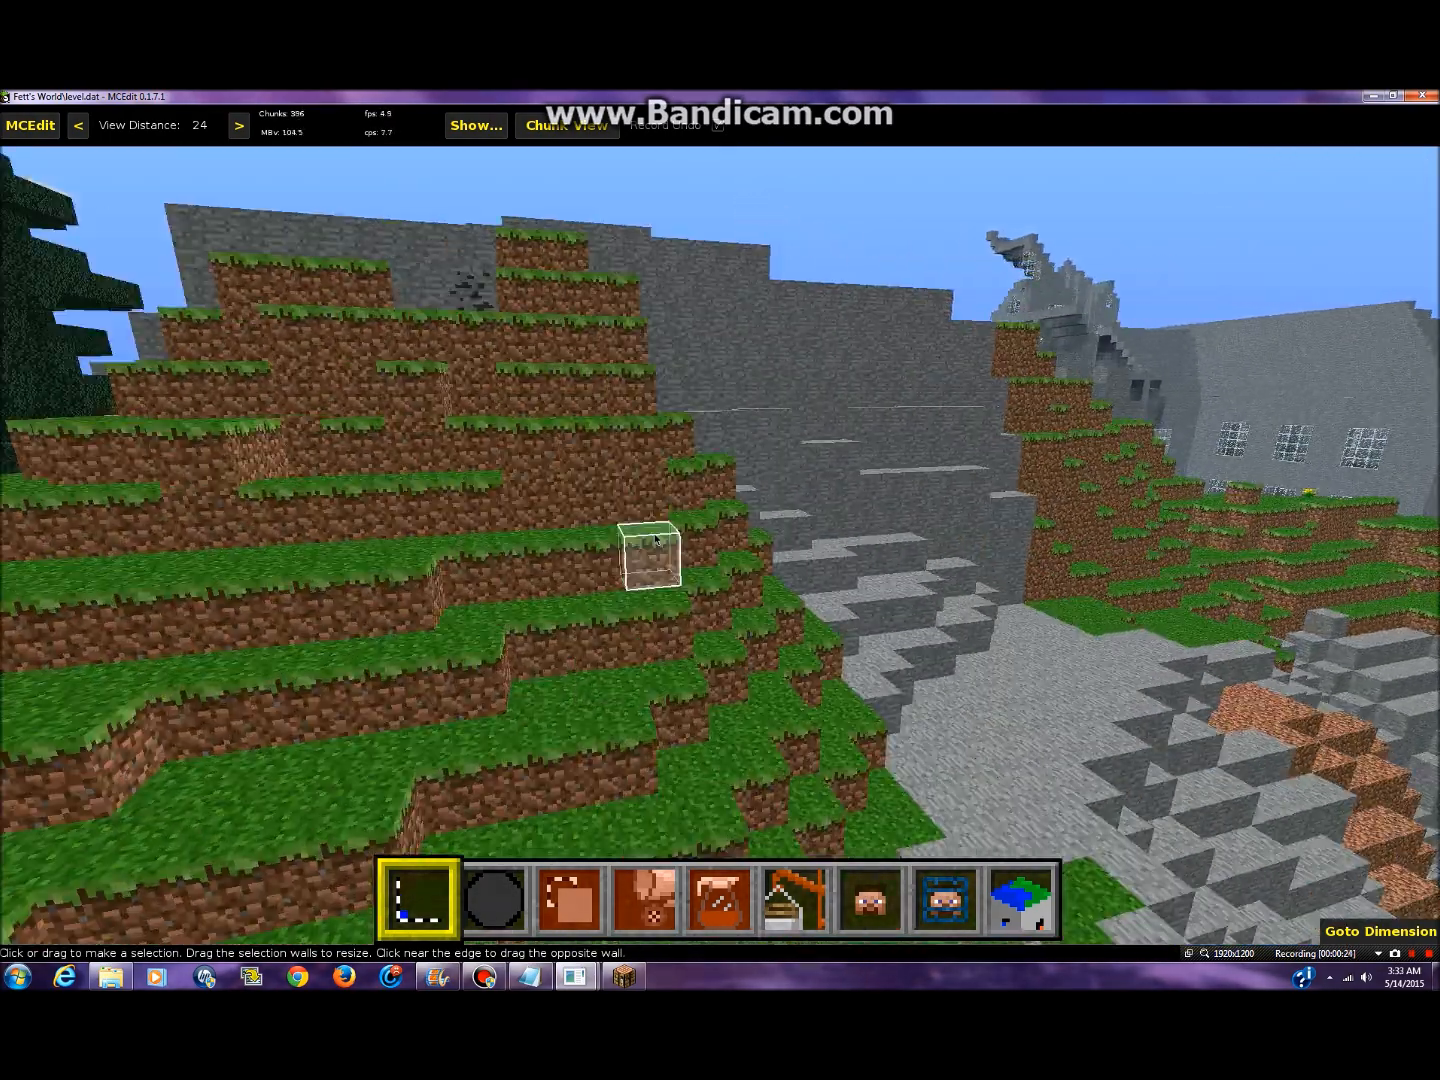
pyautogui.press('d')
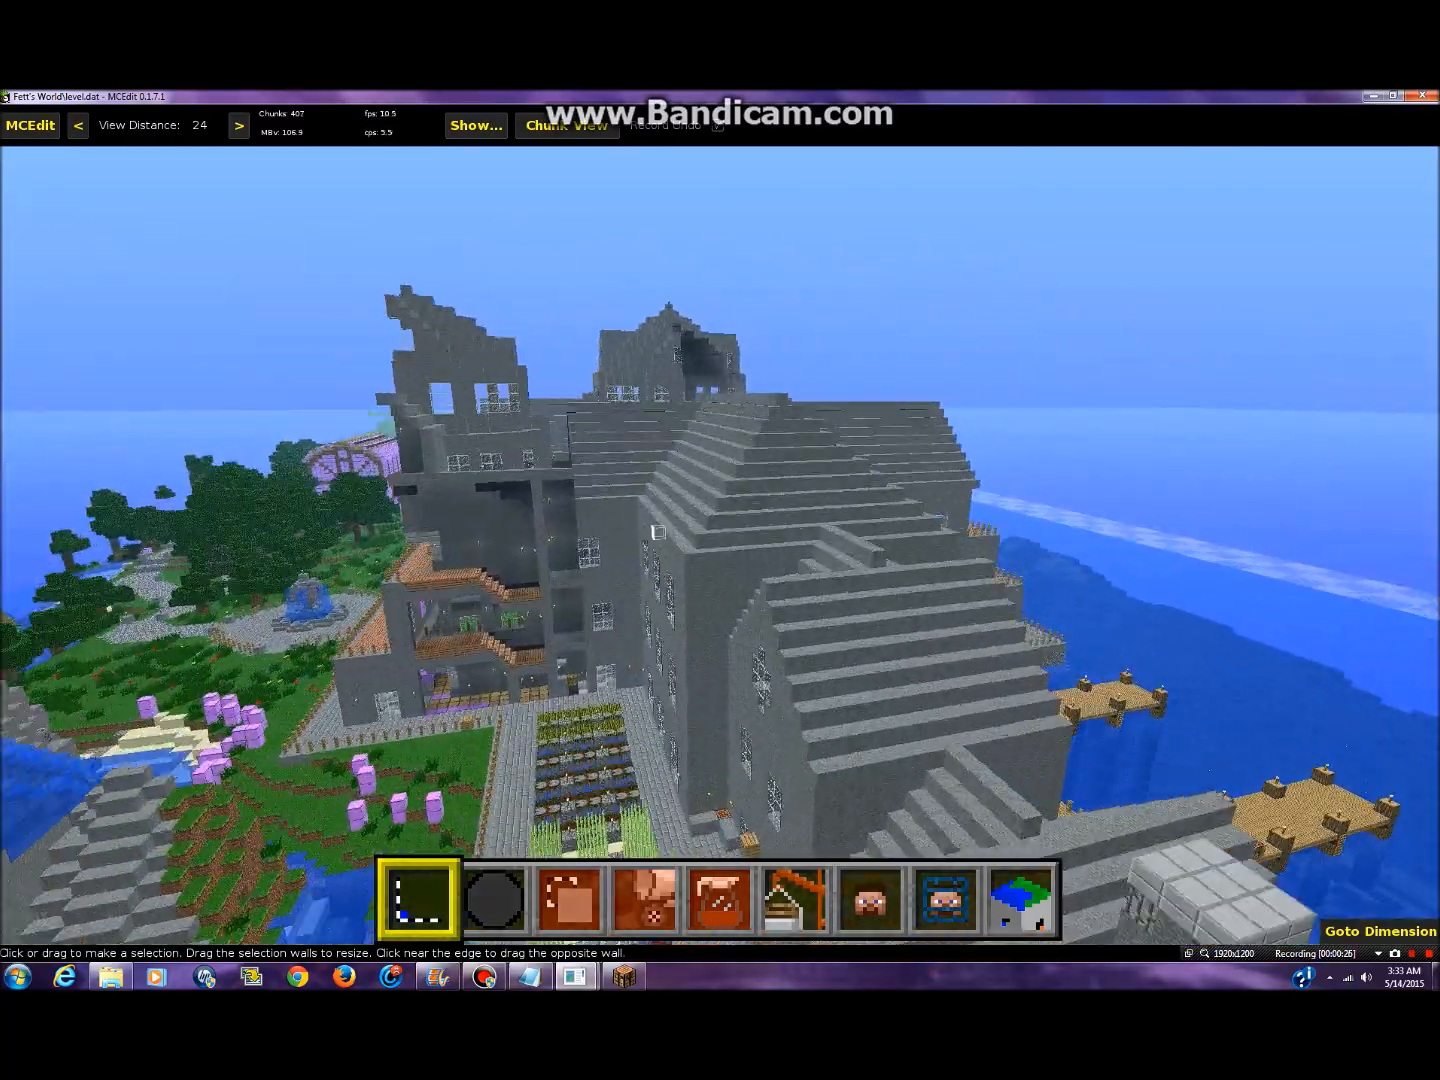
pyautogui.press('w')
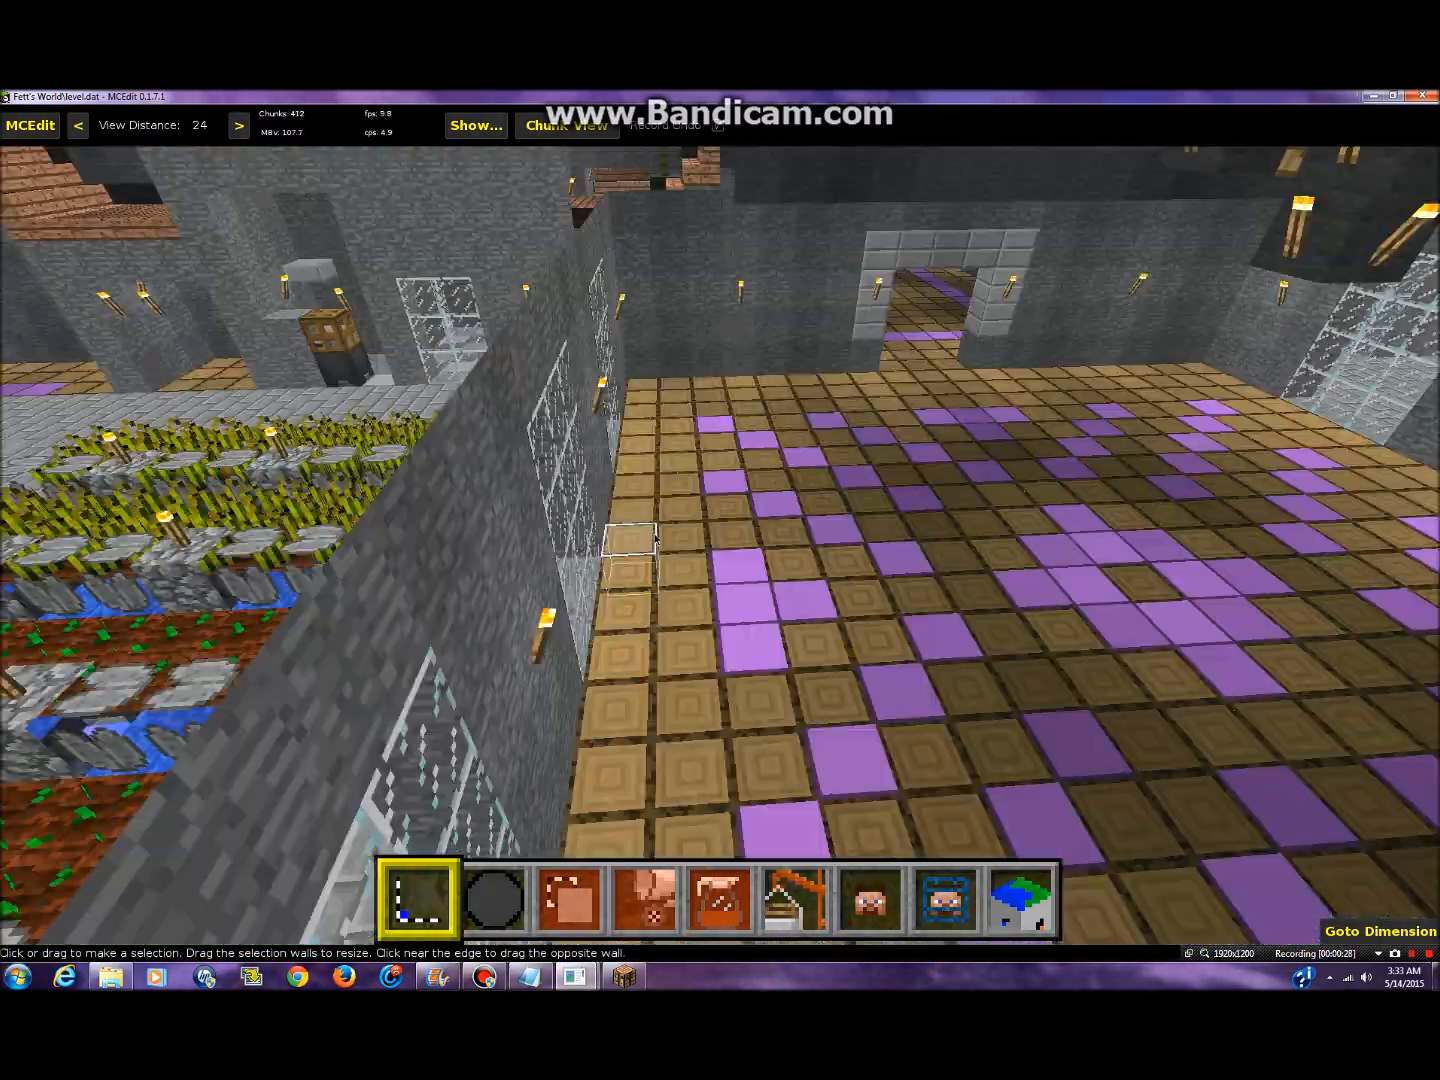
pyautogui.press('s')
pyautogui.press('w')
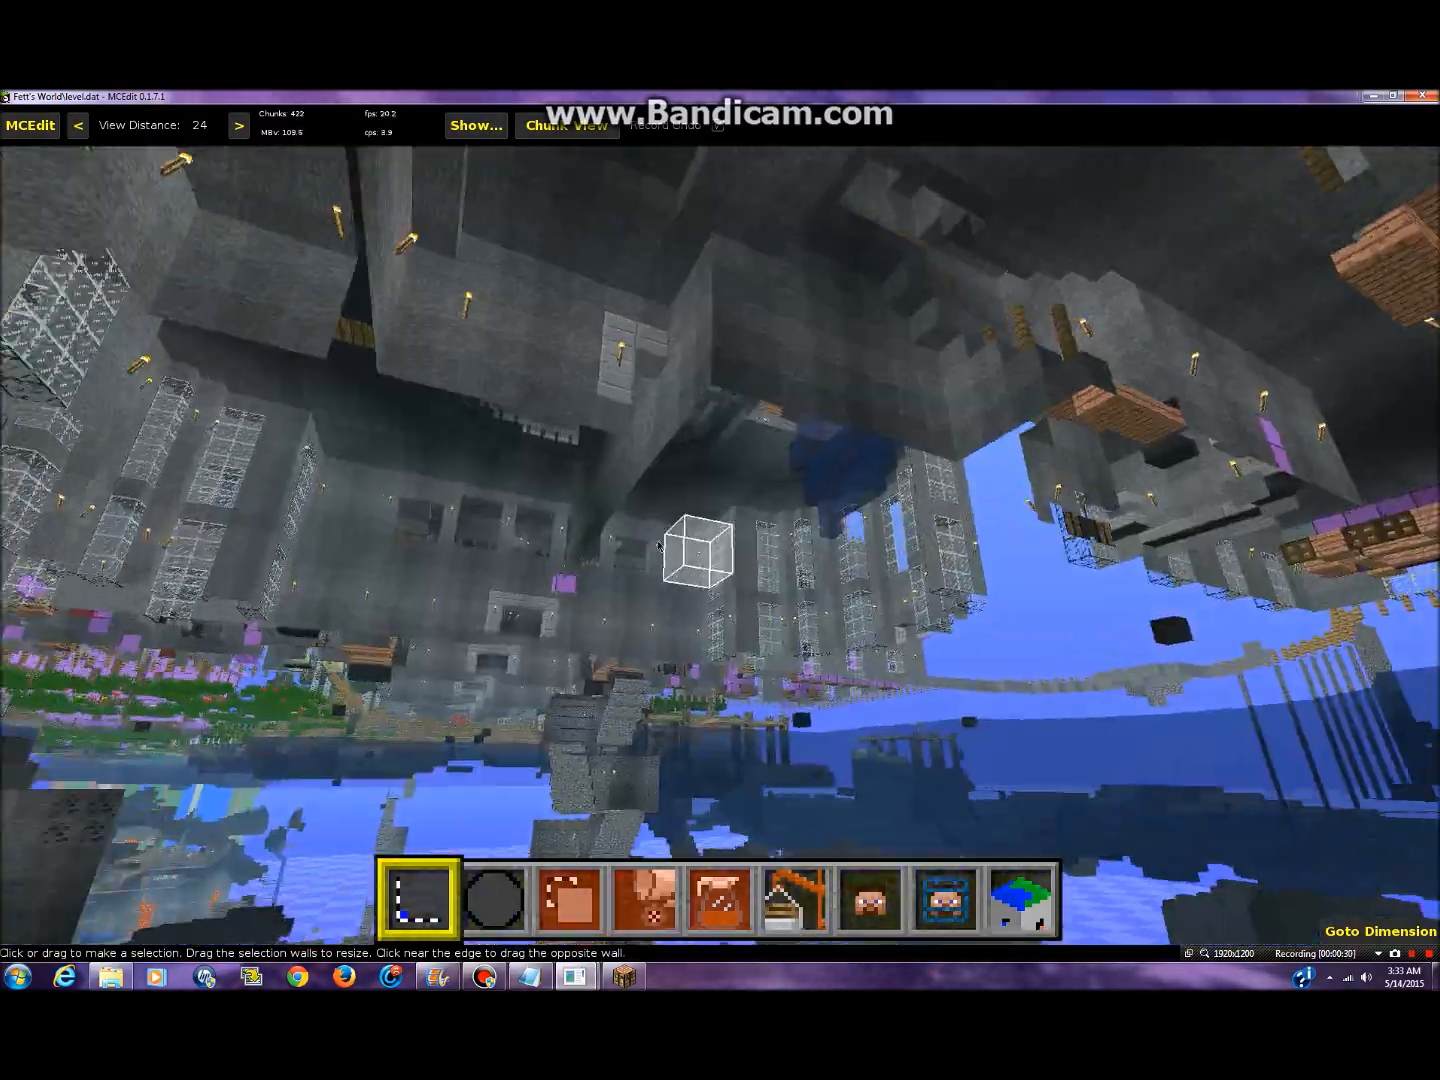
pyautogui.press('w')
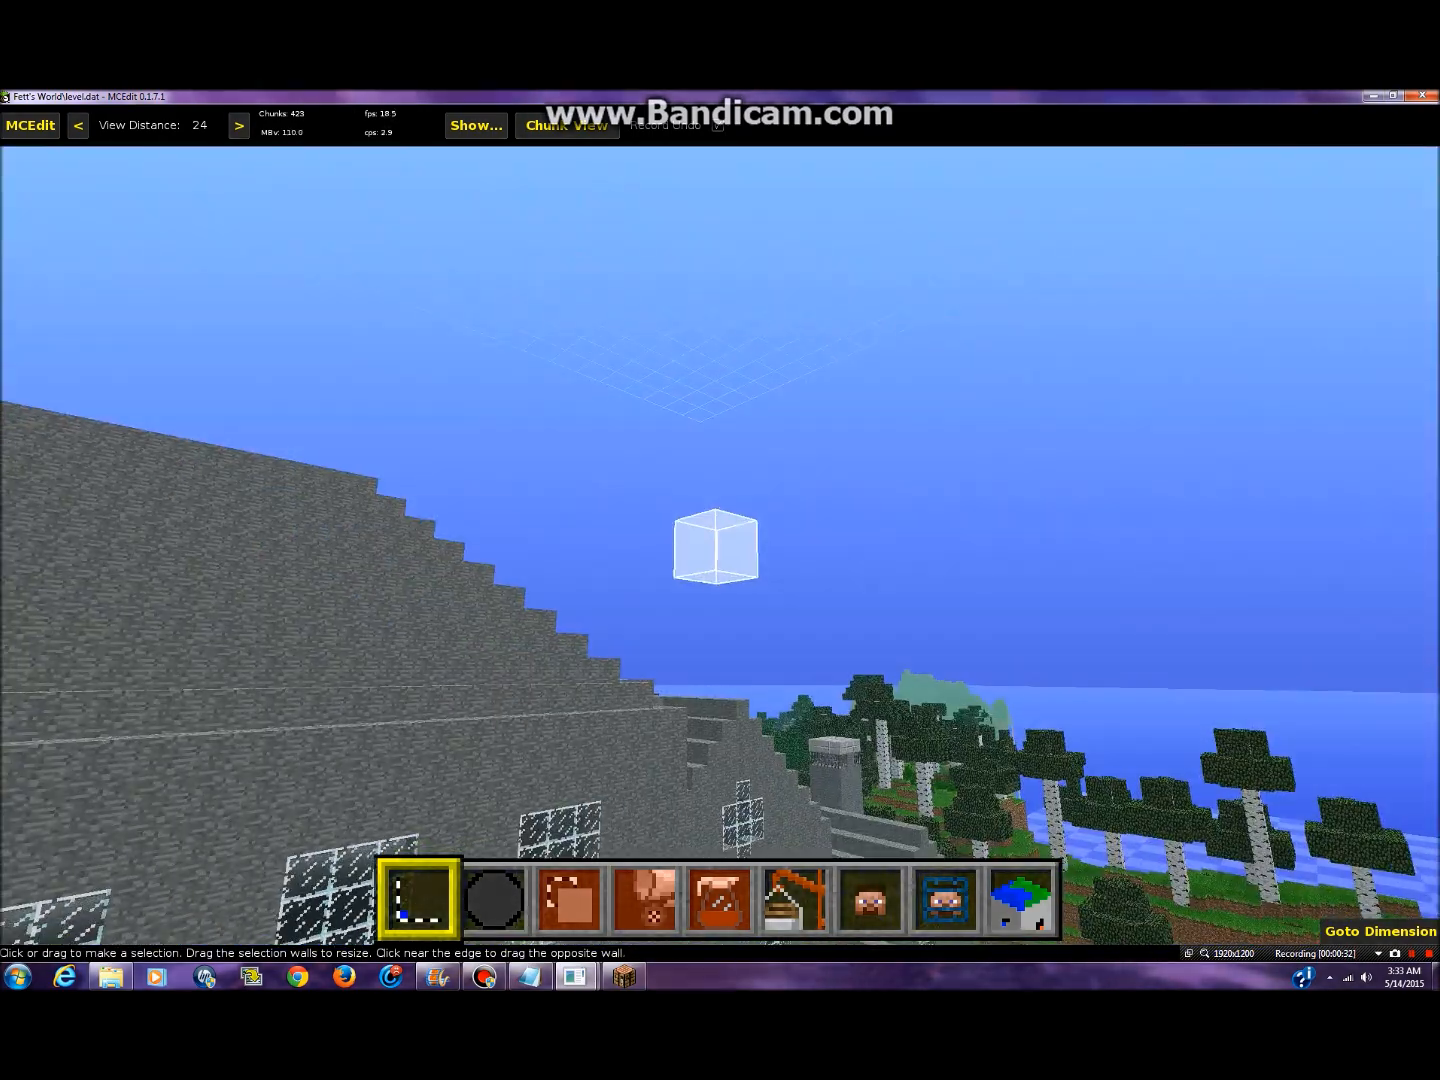
pyautogui.press('w')
pyautogui.rightClick(720, 546)
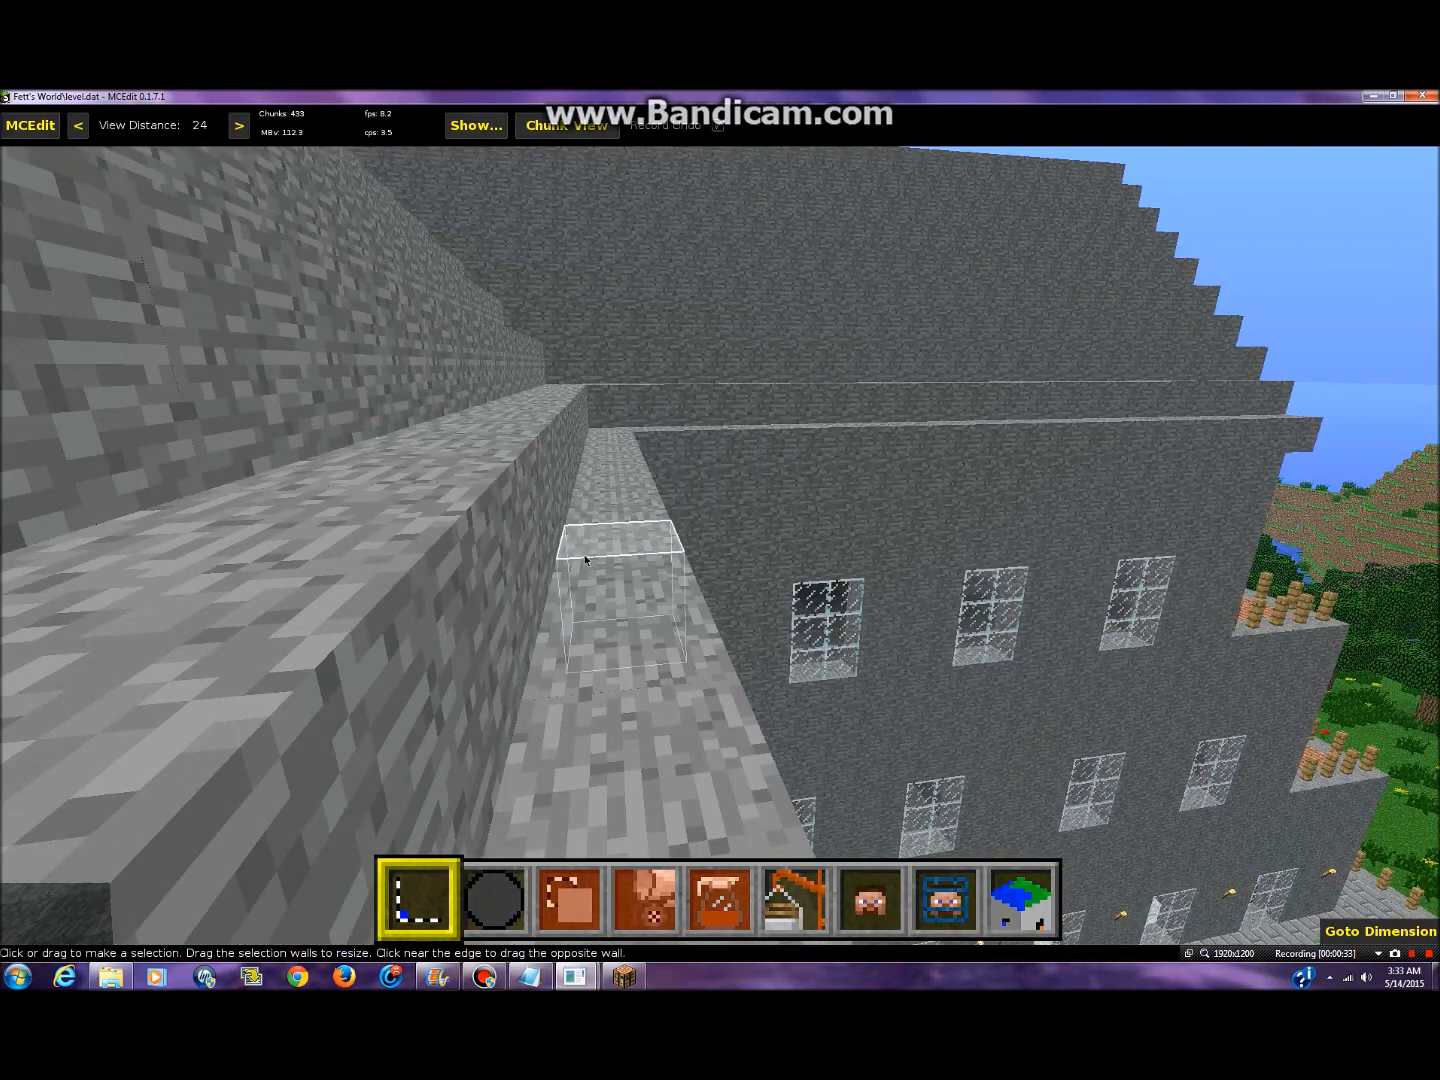
# - Fly sideways around the mansion to view the round seaside terrace, balconies and wooden docks
pyautogui.press('d')
pyautogui.press('a')
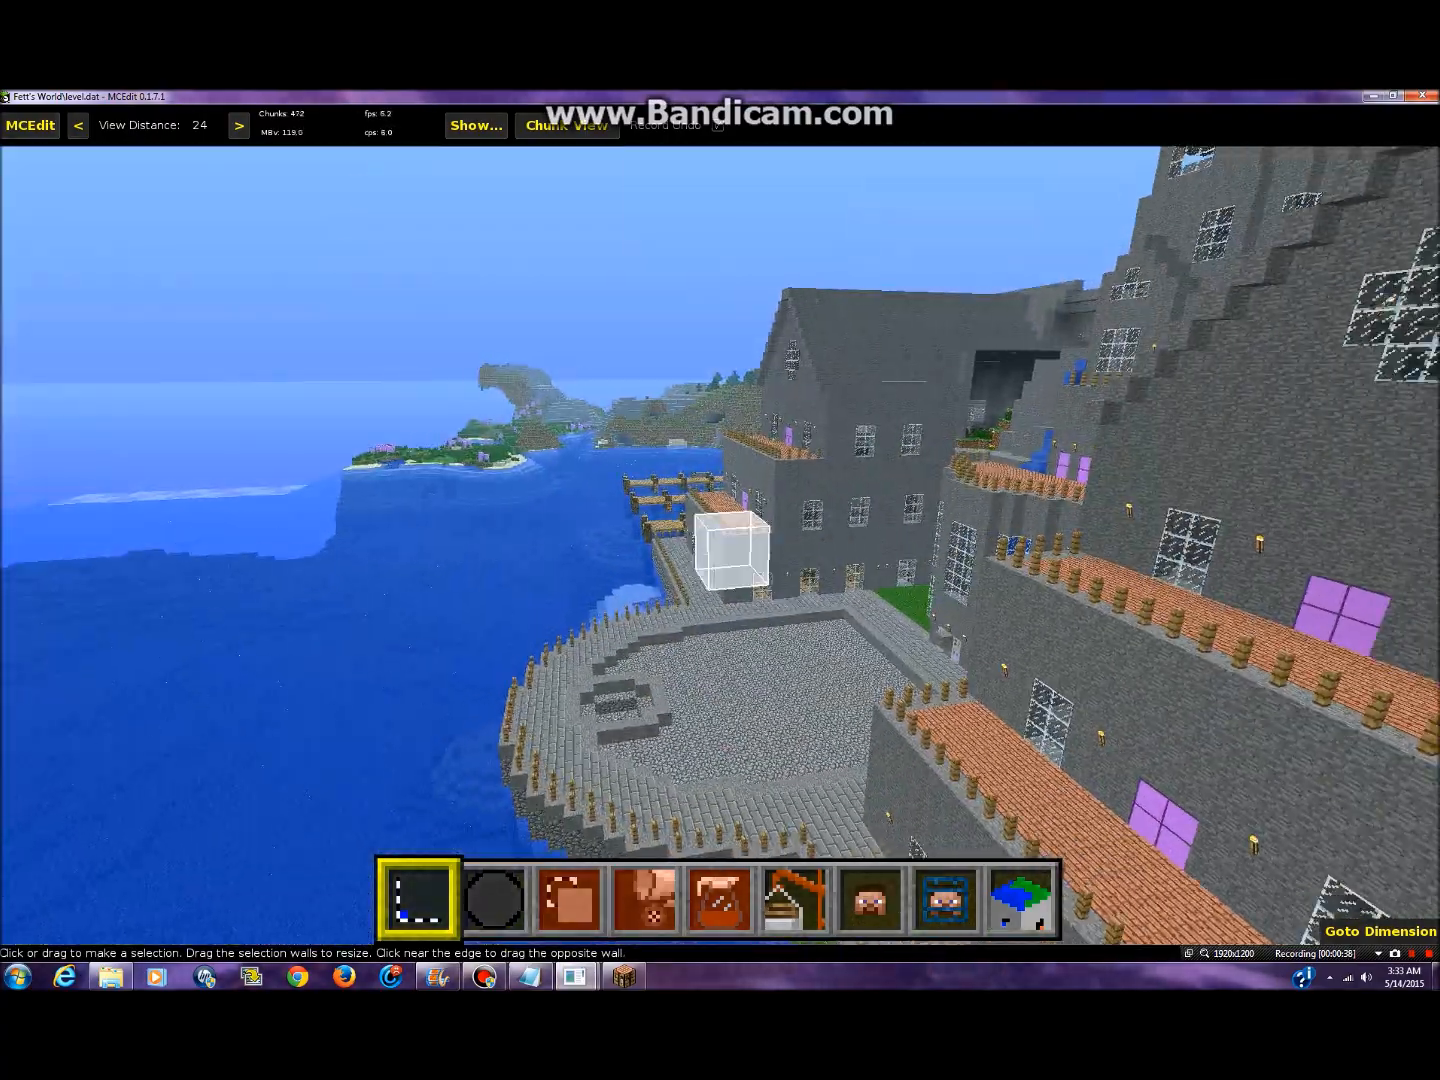
pyautogui.press('a')
pyautogui.press('a')
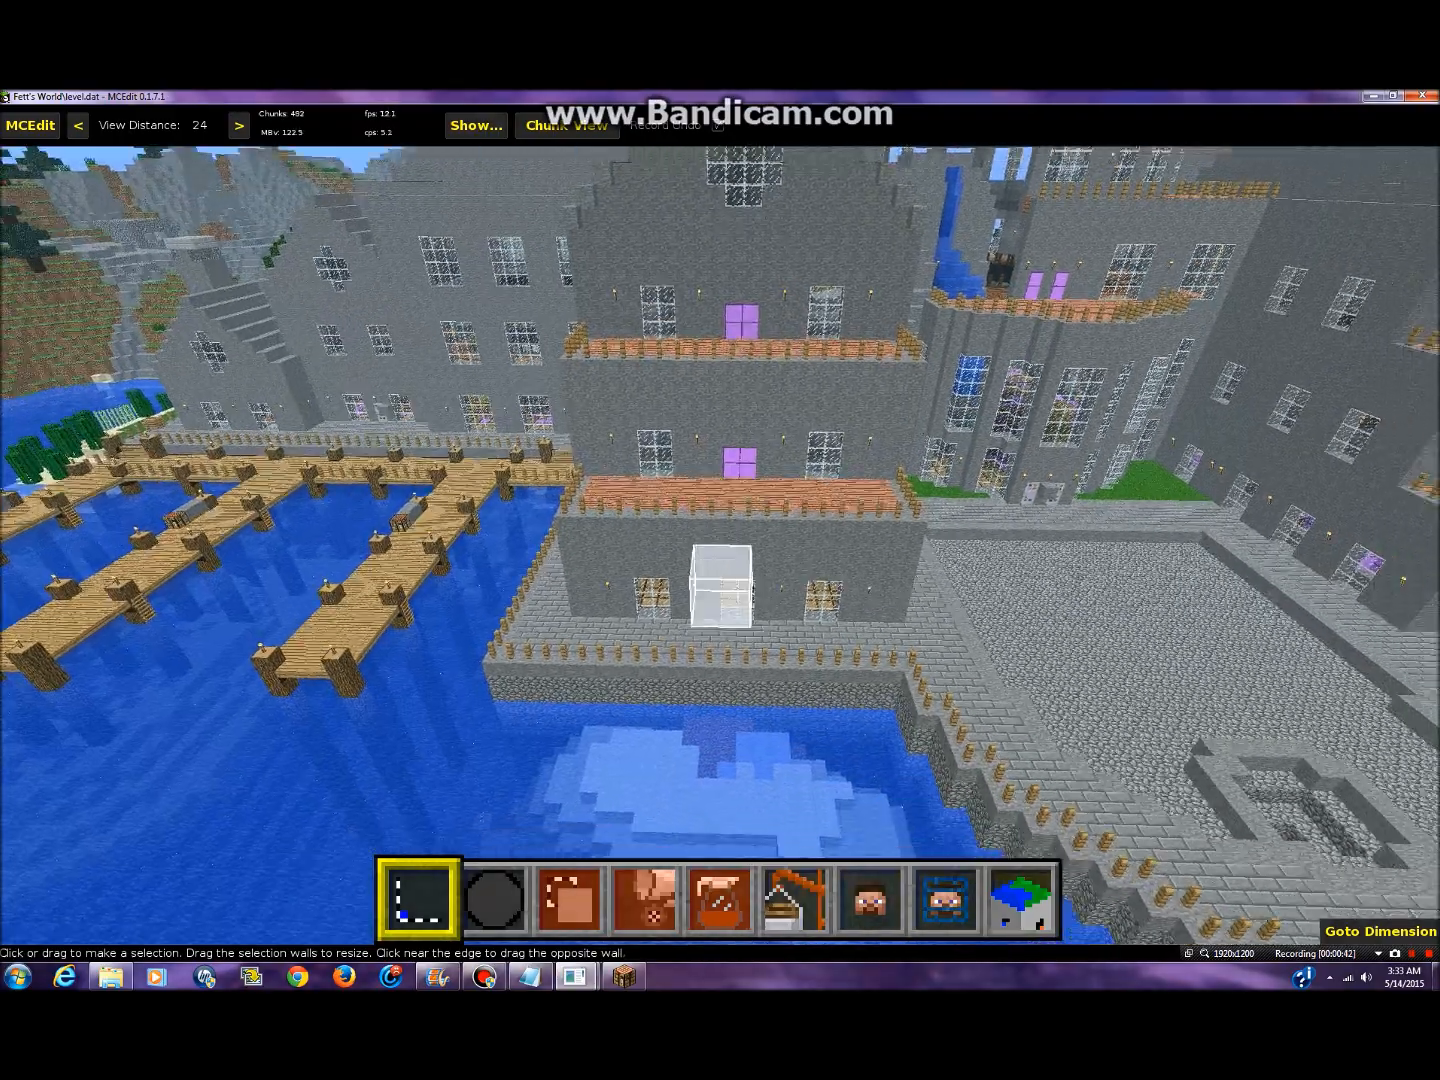
# - Move the camera forward, backward and sideways at the waterfront wall, then back out to view the whole seaside facade
pyautogui.press('w')
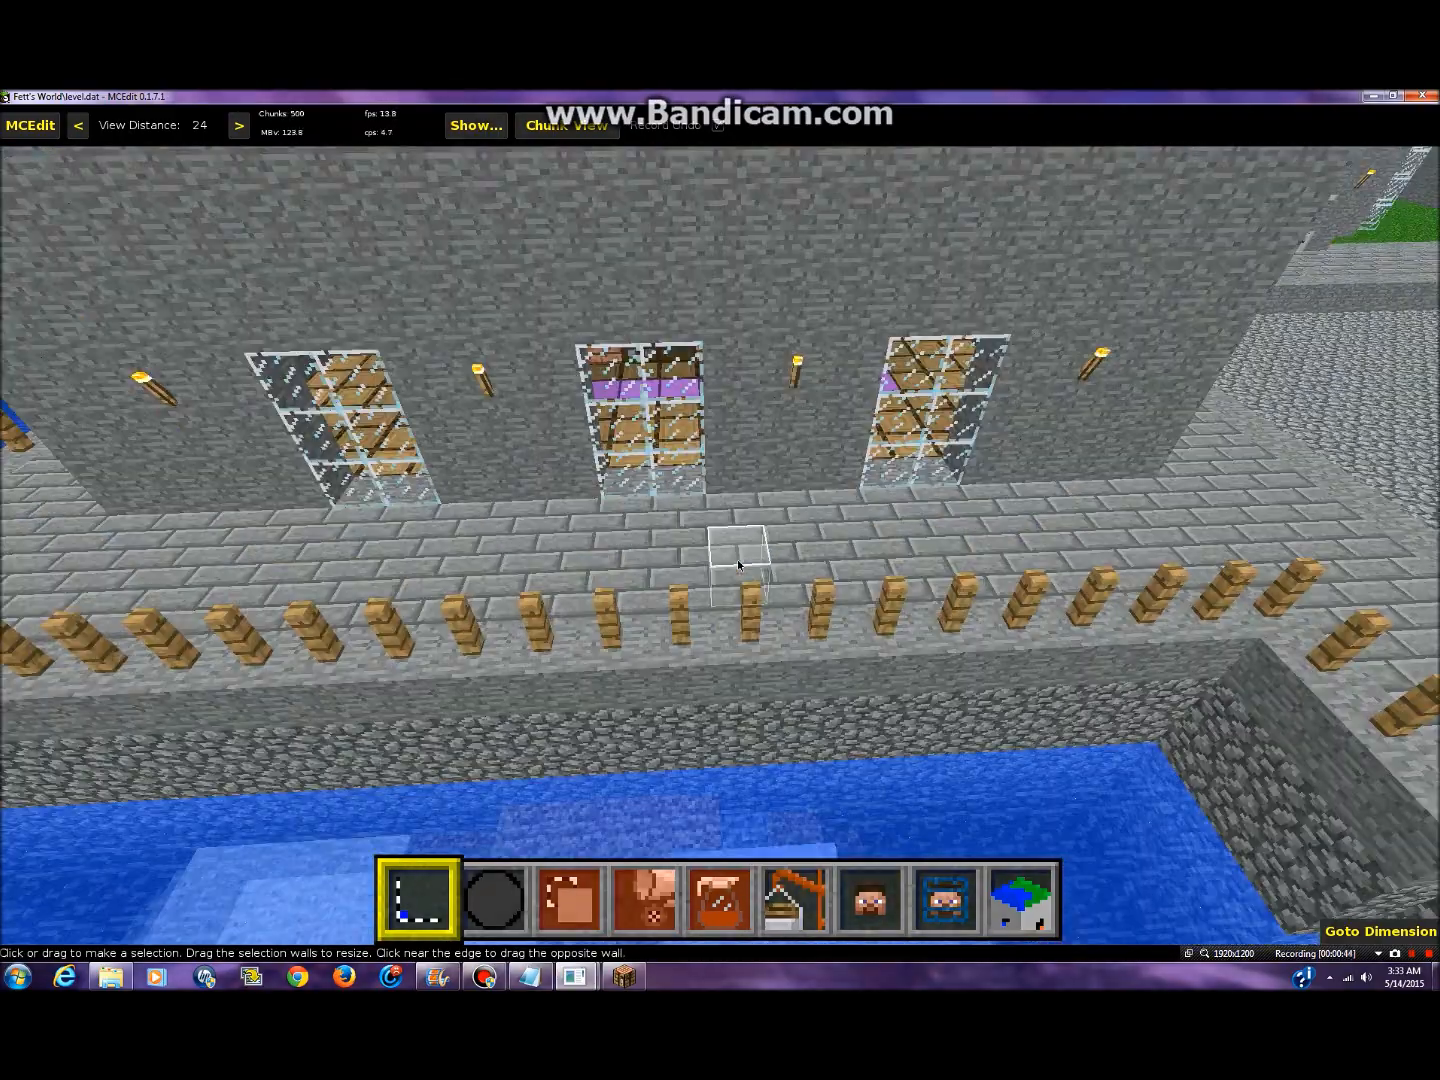
pyautogui.press('w')
pyautogui.press('s')
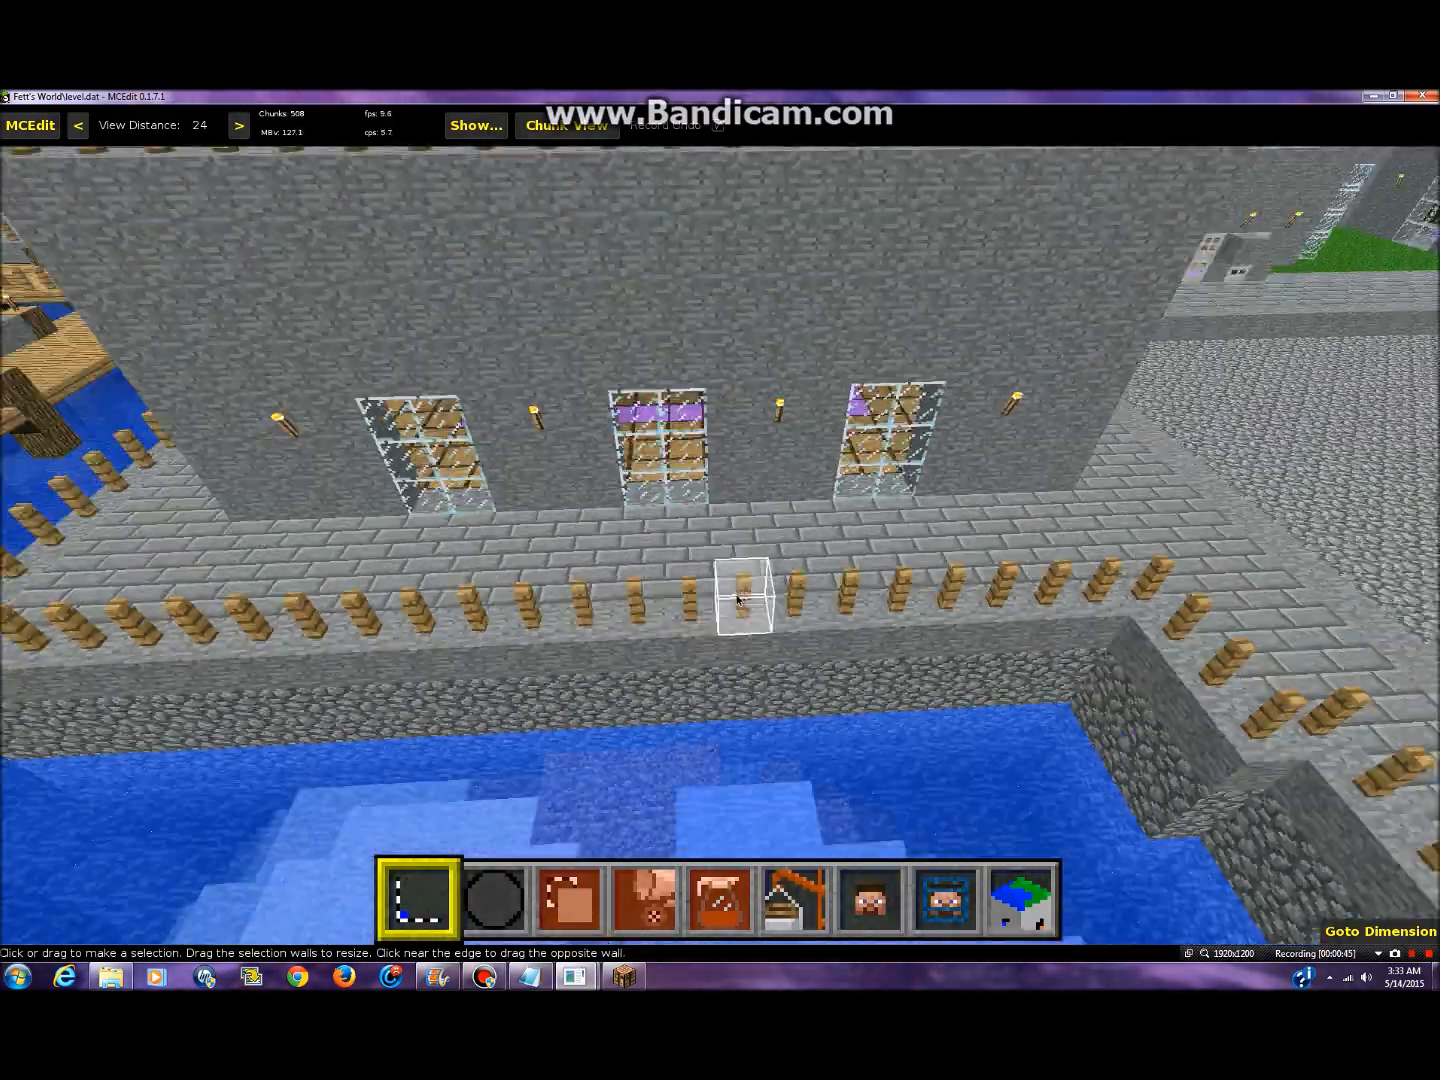
pyautogui.press('s')
pyautogui.press('w')
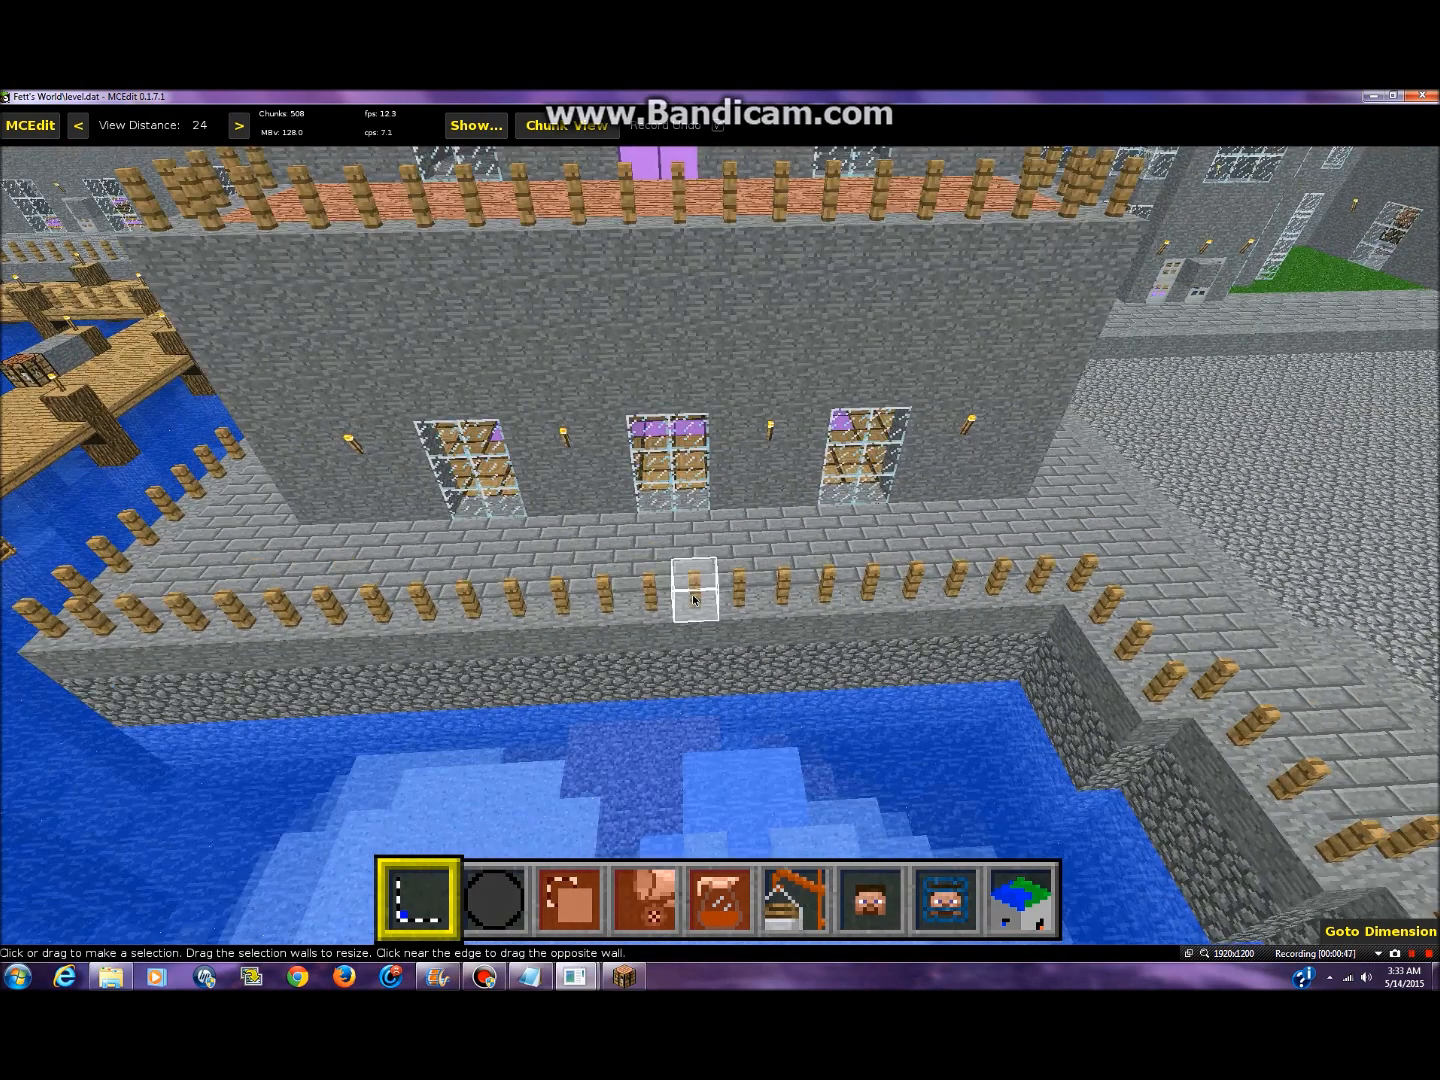
pyautogui.press('a')
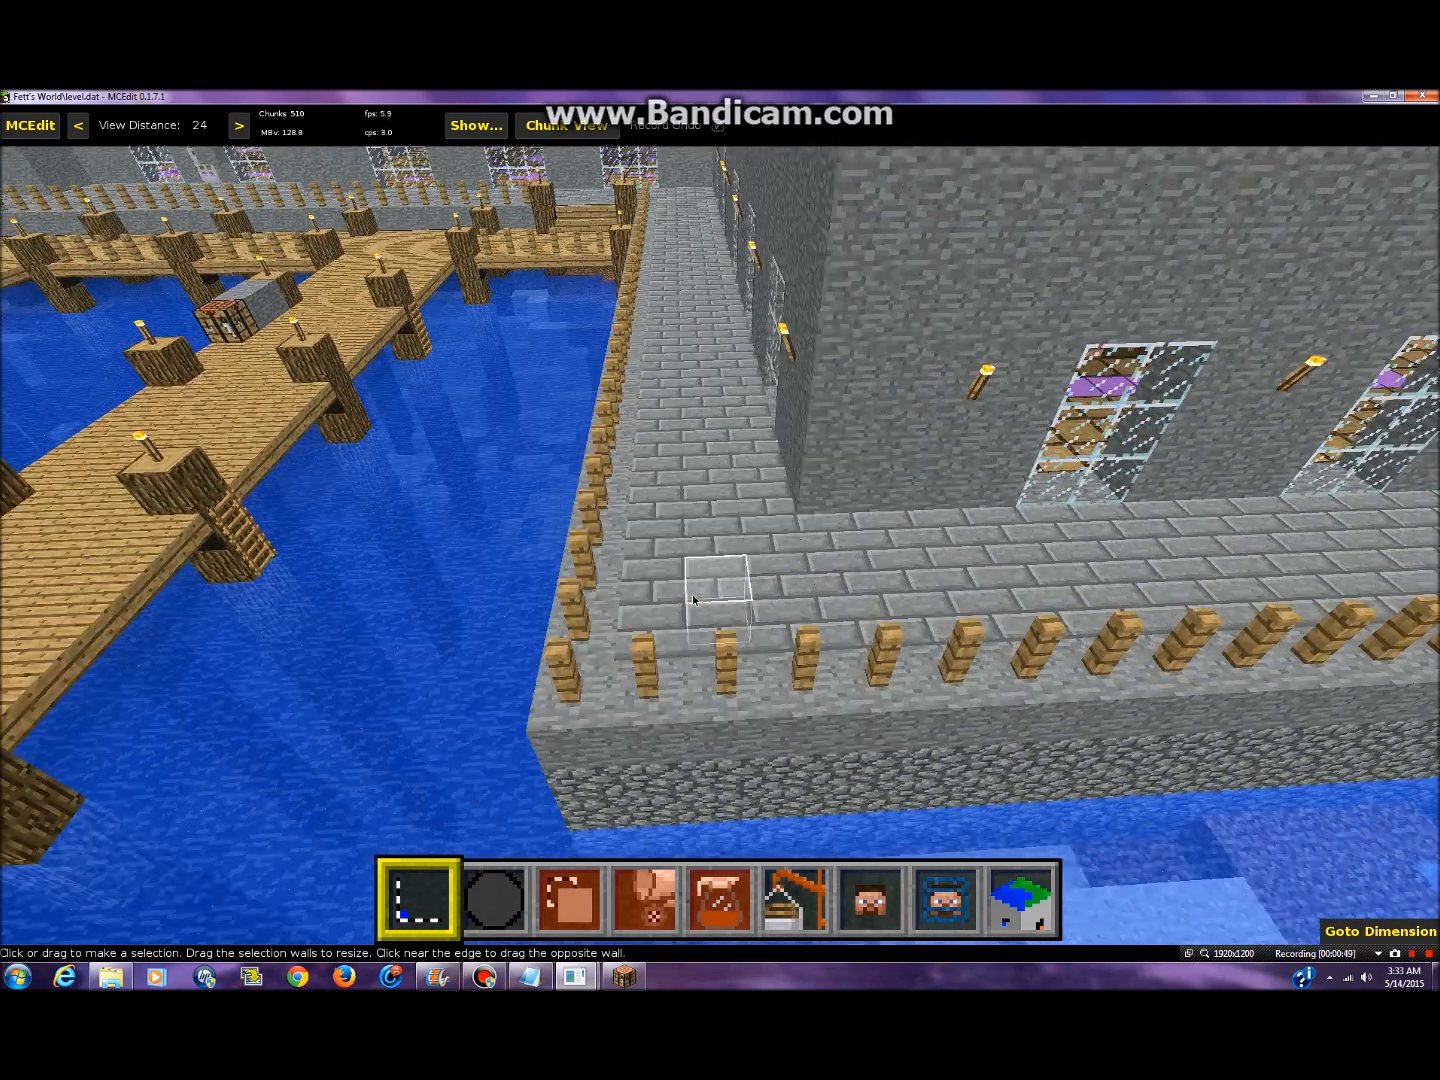
pyautogui.press('d')
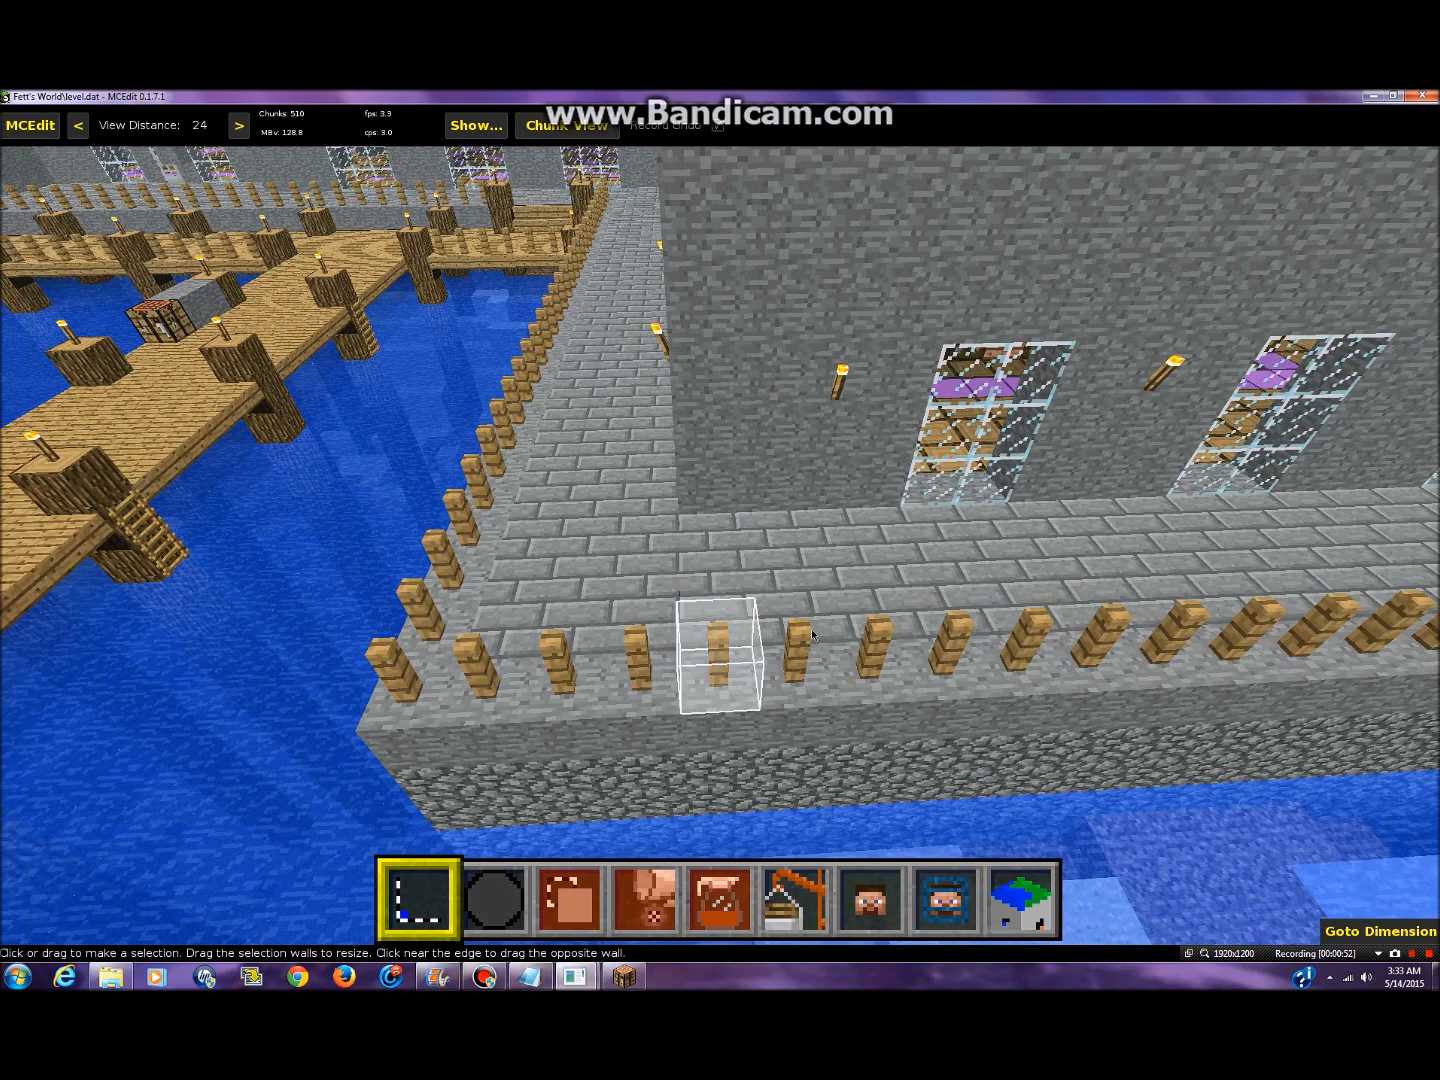
pyautogui.press('s')
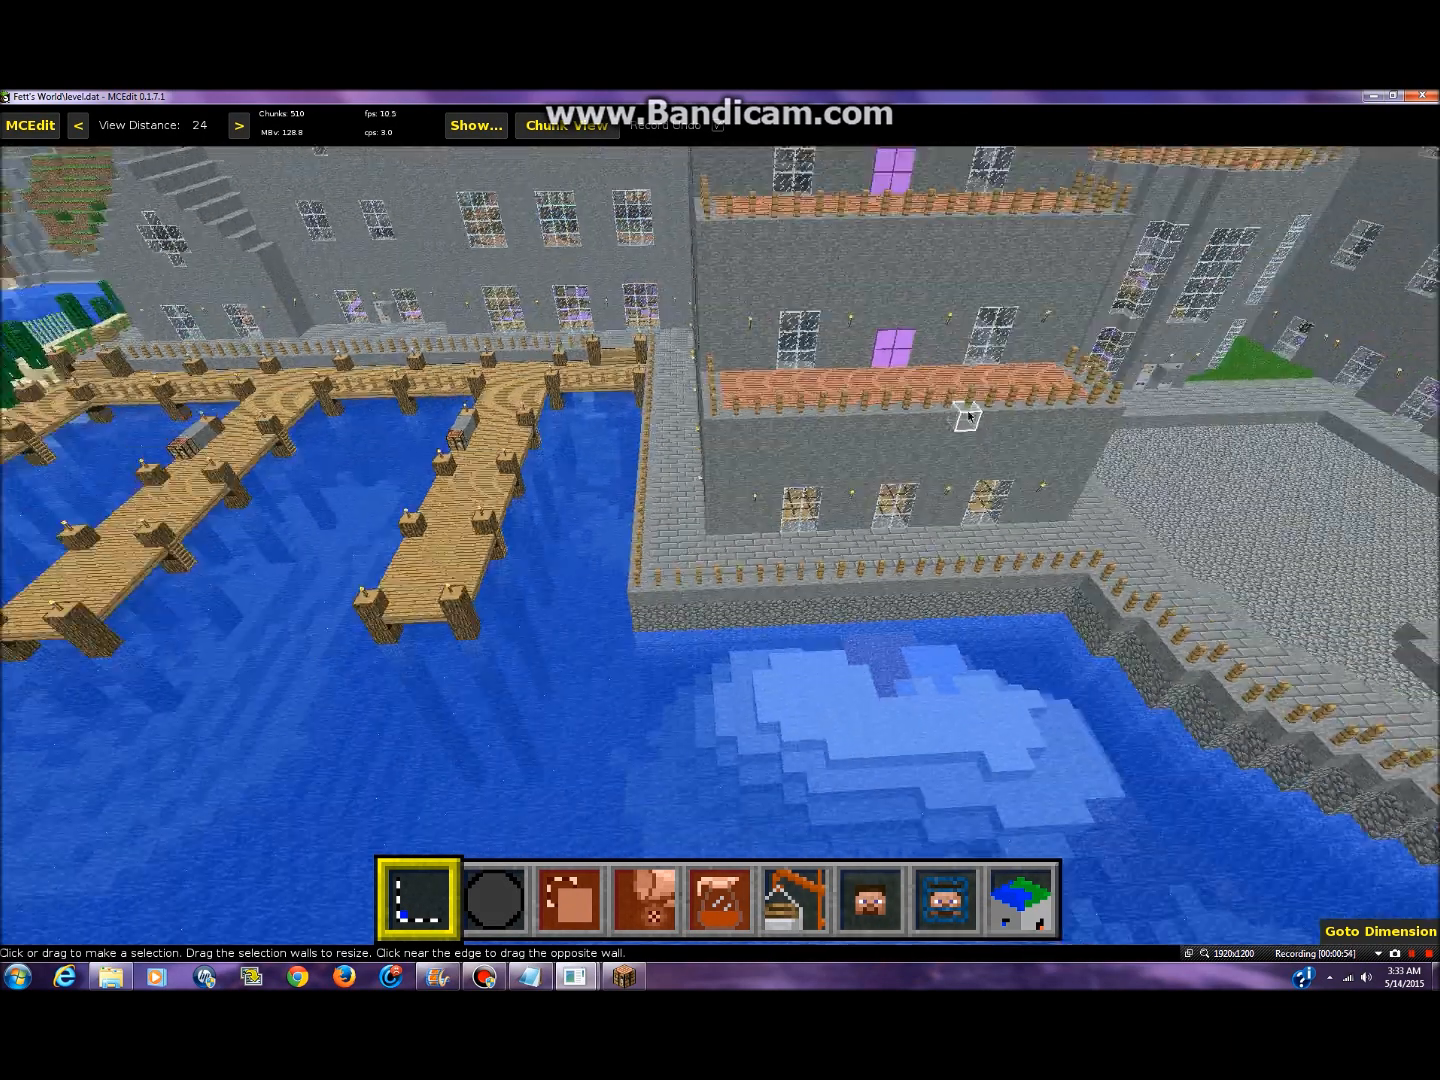
pyautogui.press('s')
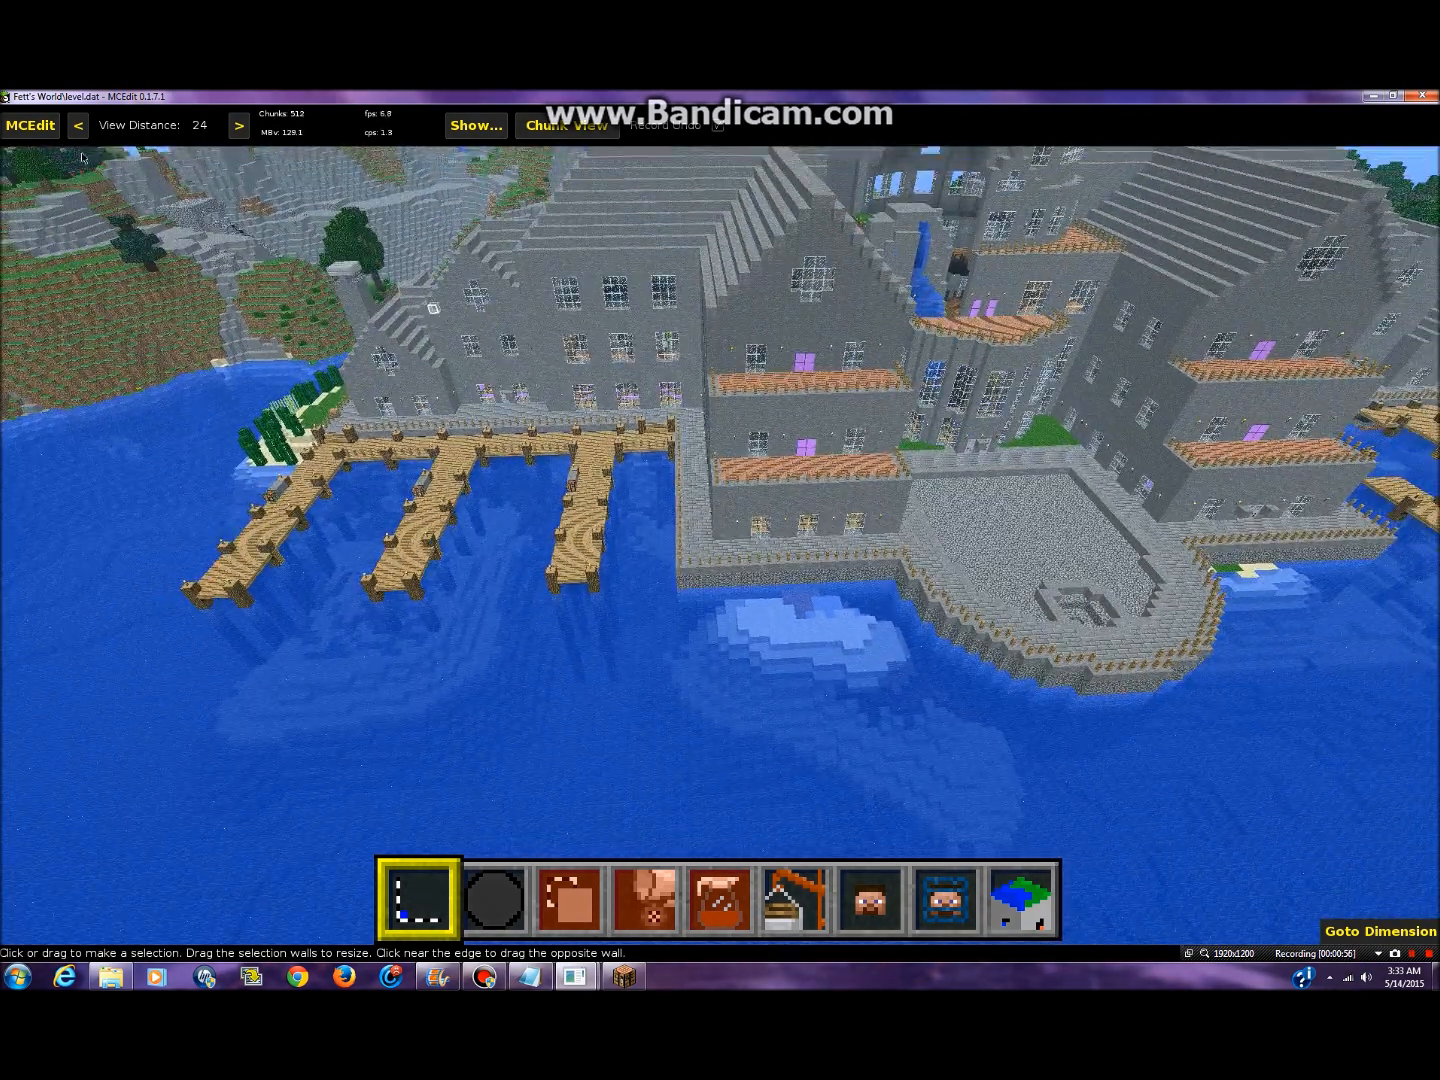
# - Enable Fly Mode in the MCEdit options and return to the world view
pyautogui.click(36, 127)
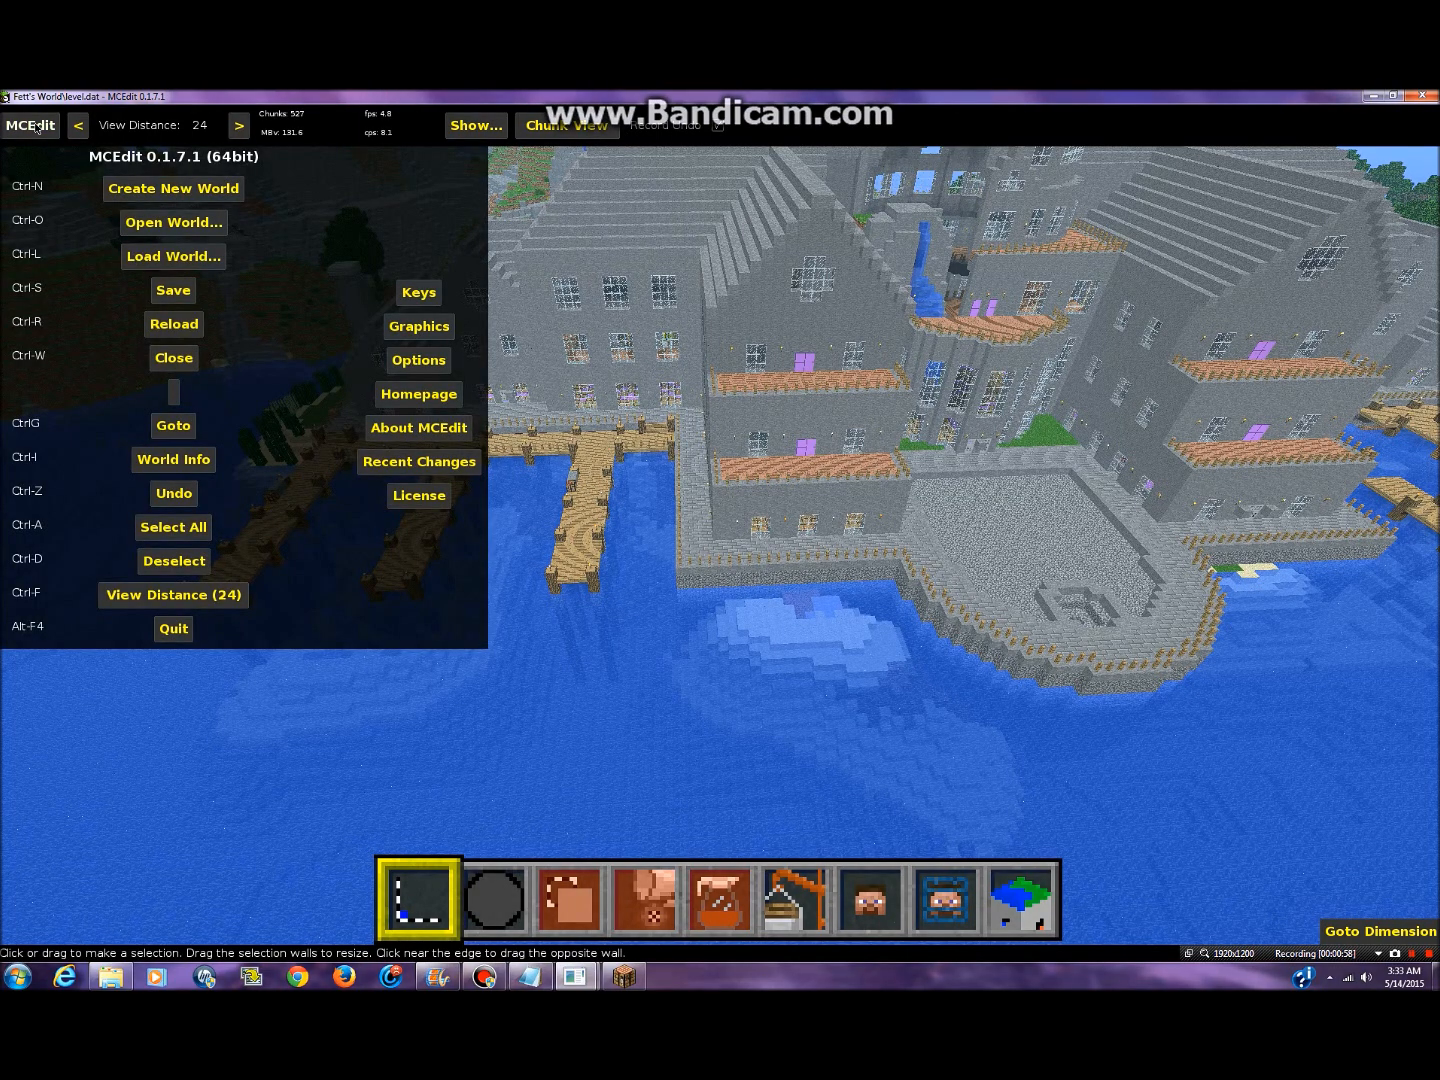
pyautogui.click(419, 361)
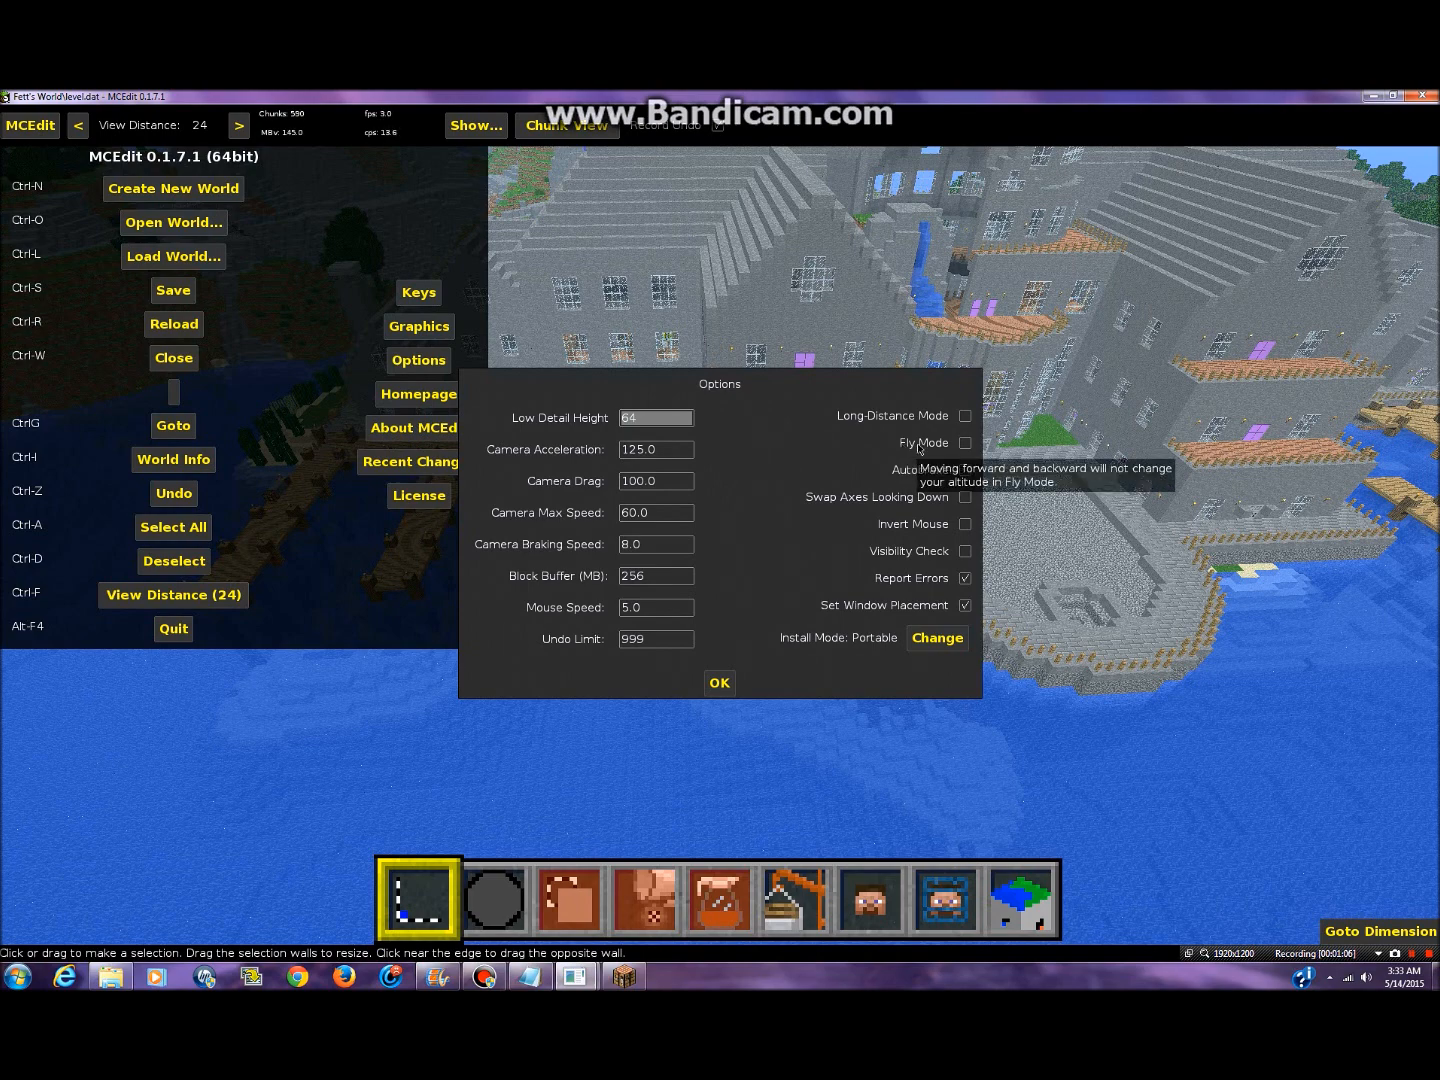
pyautogui.click(966, 443)
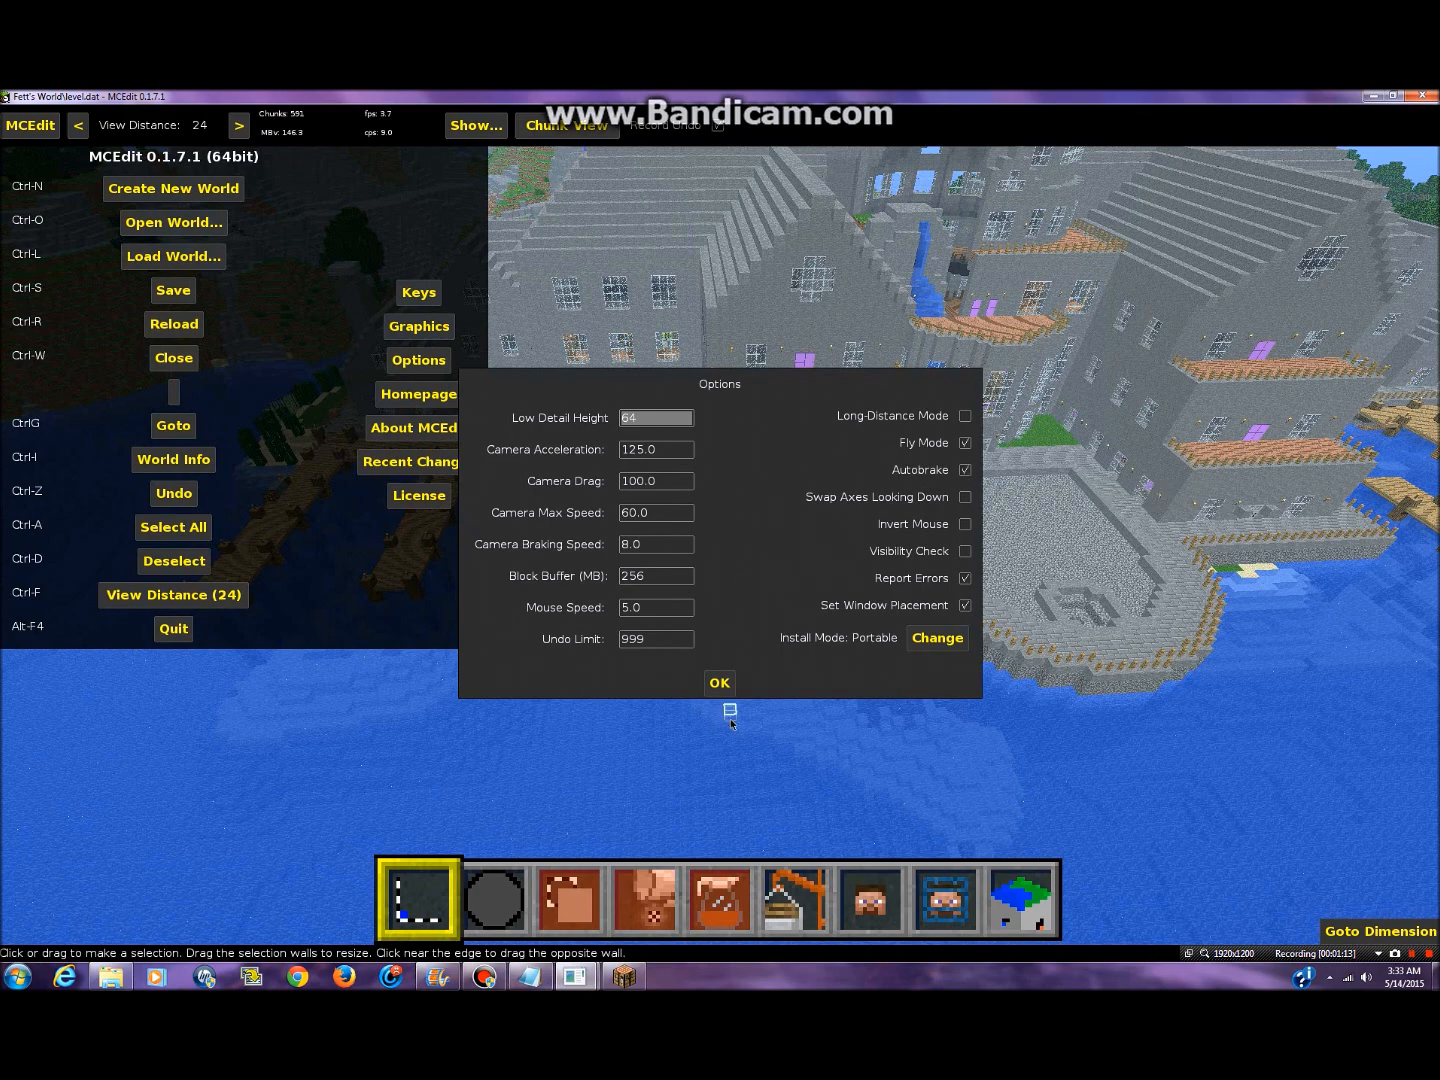
pyautogui.click(721, 685)
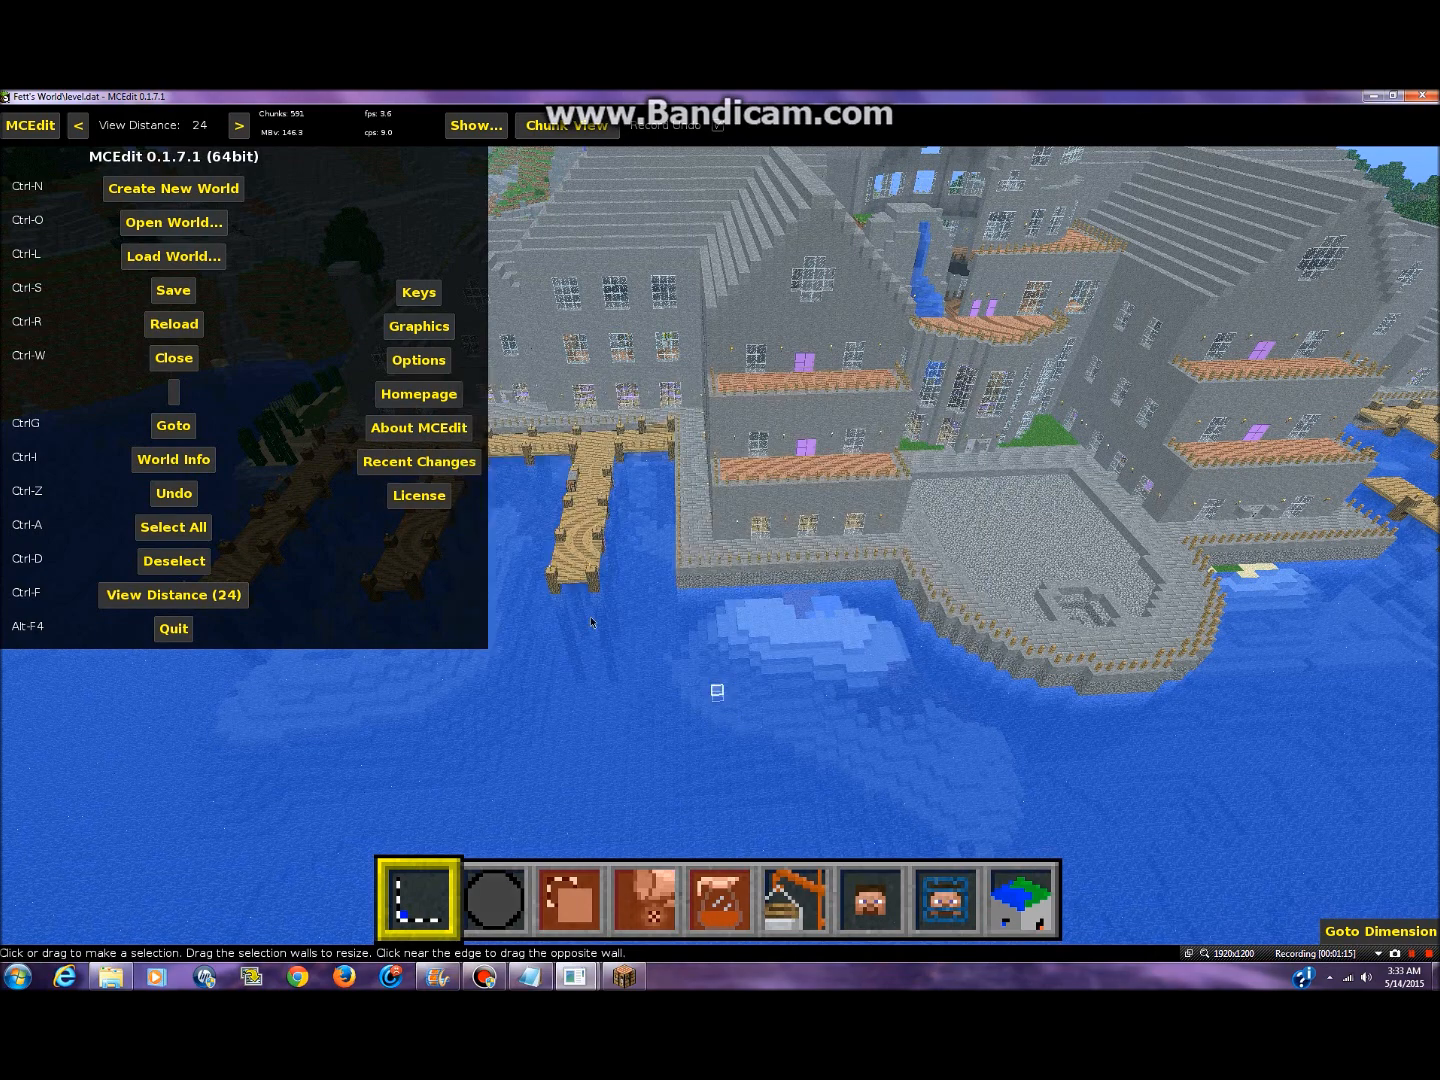
pyautogui.click(31, 130)
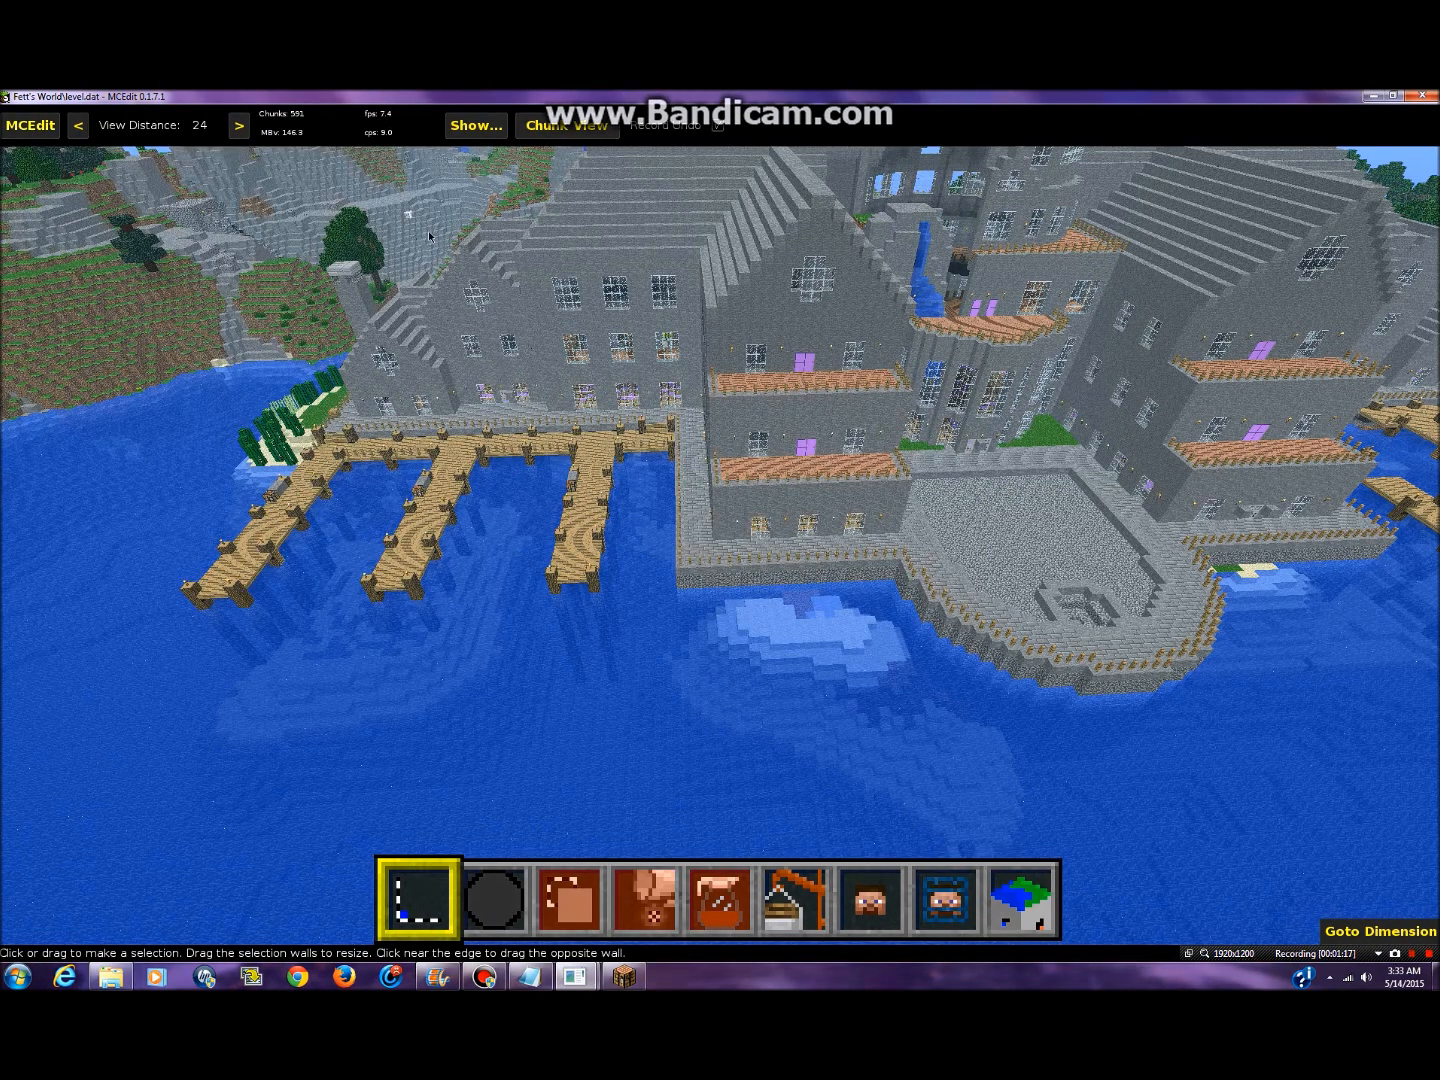
# - Fly at constant altitude past the docks and over the mansion's crop garden
pyautogui.press('a')
pyautogui.press('w')
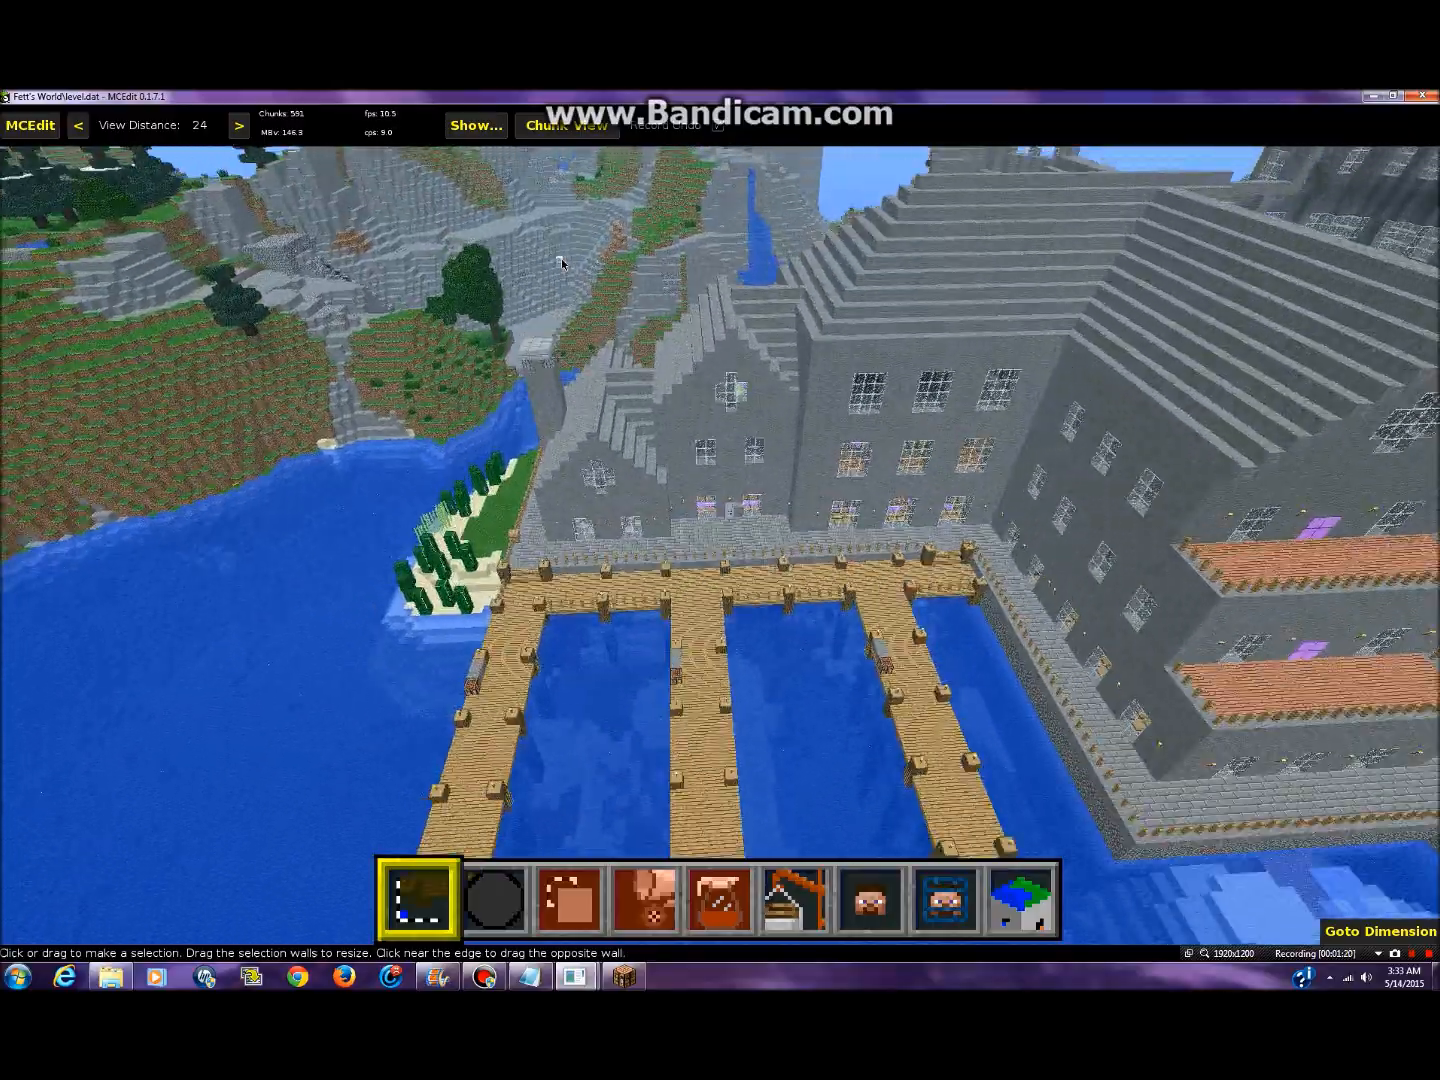
pyautogui.rightClick(562, 262)
pyautogui.press('a')
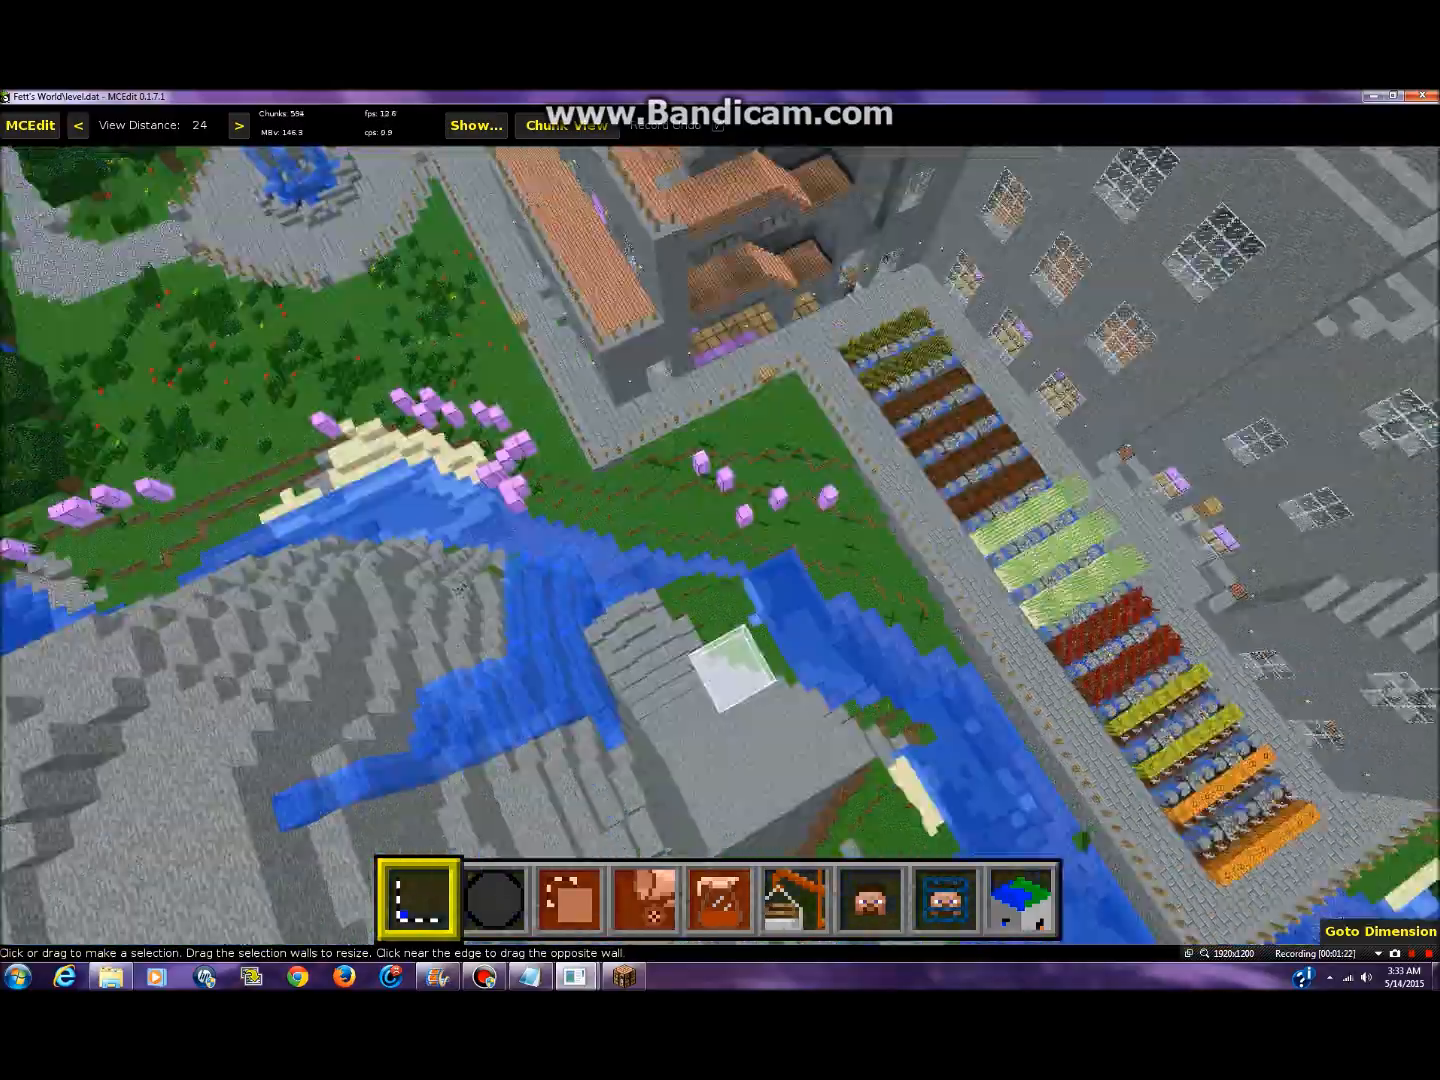
# - Fly over the mansion's roofs to view its round terrace, towers, inner courtyards and the fountain garden
pyautogui.press('w')
pyautogui.press('w')
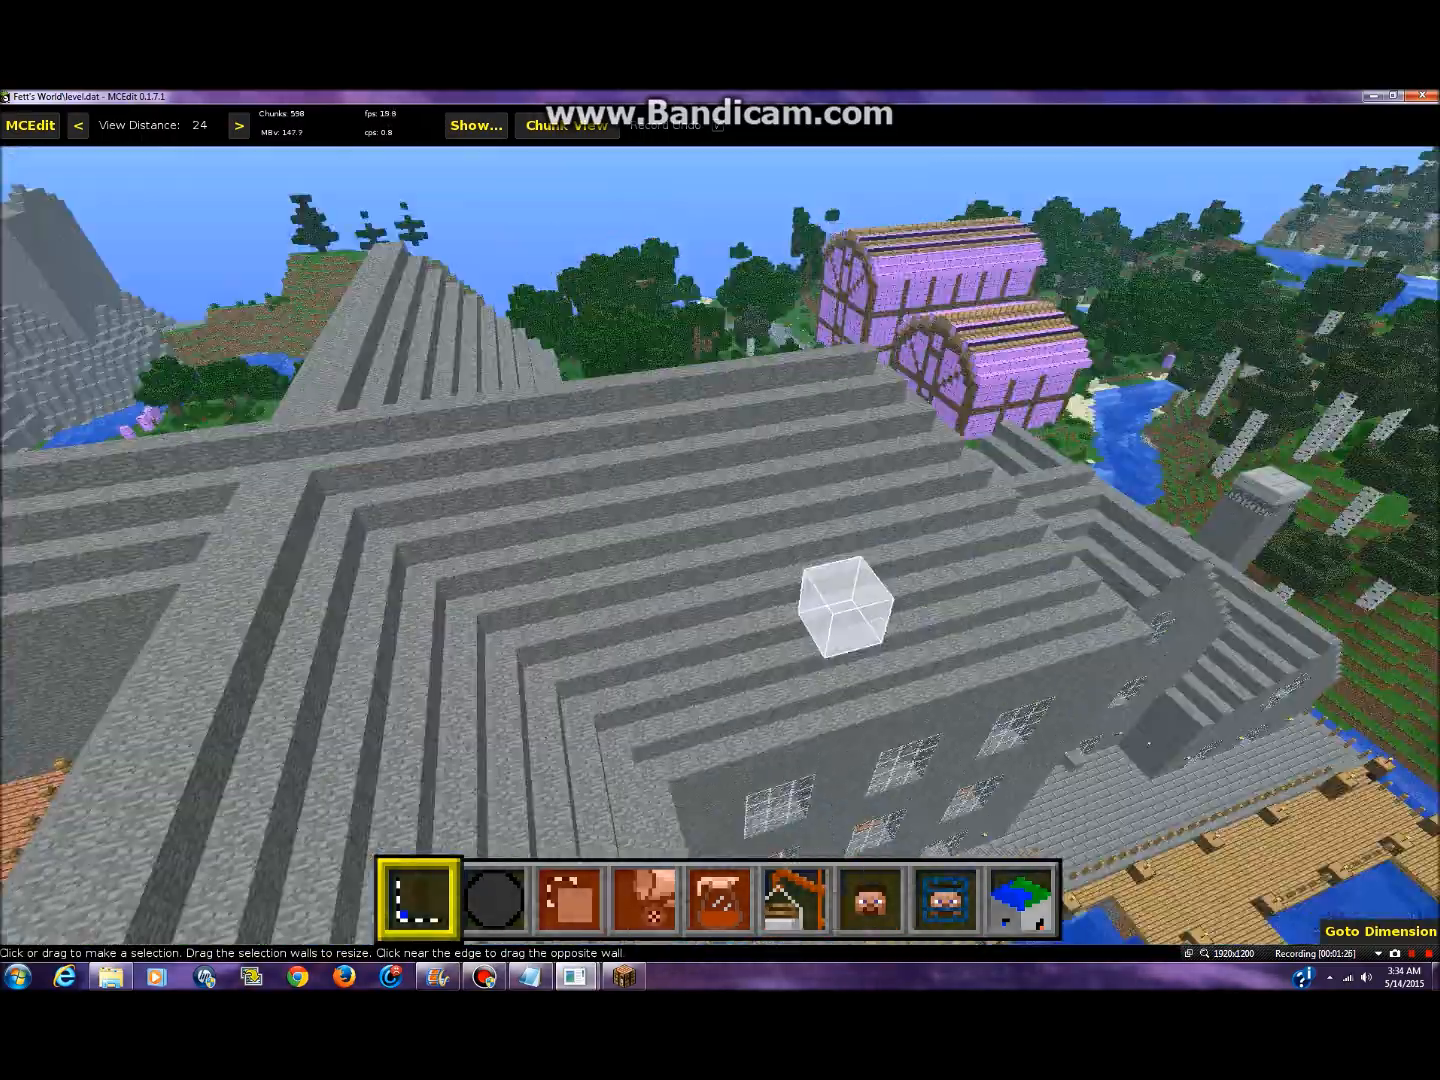
pyautogui.press('w')
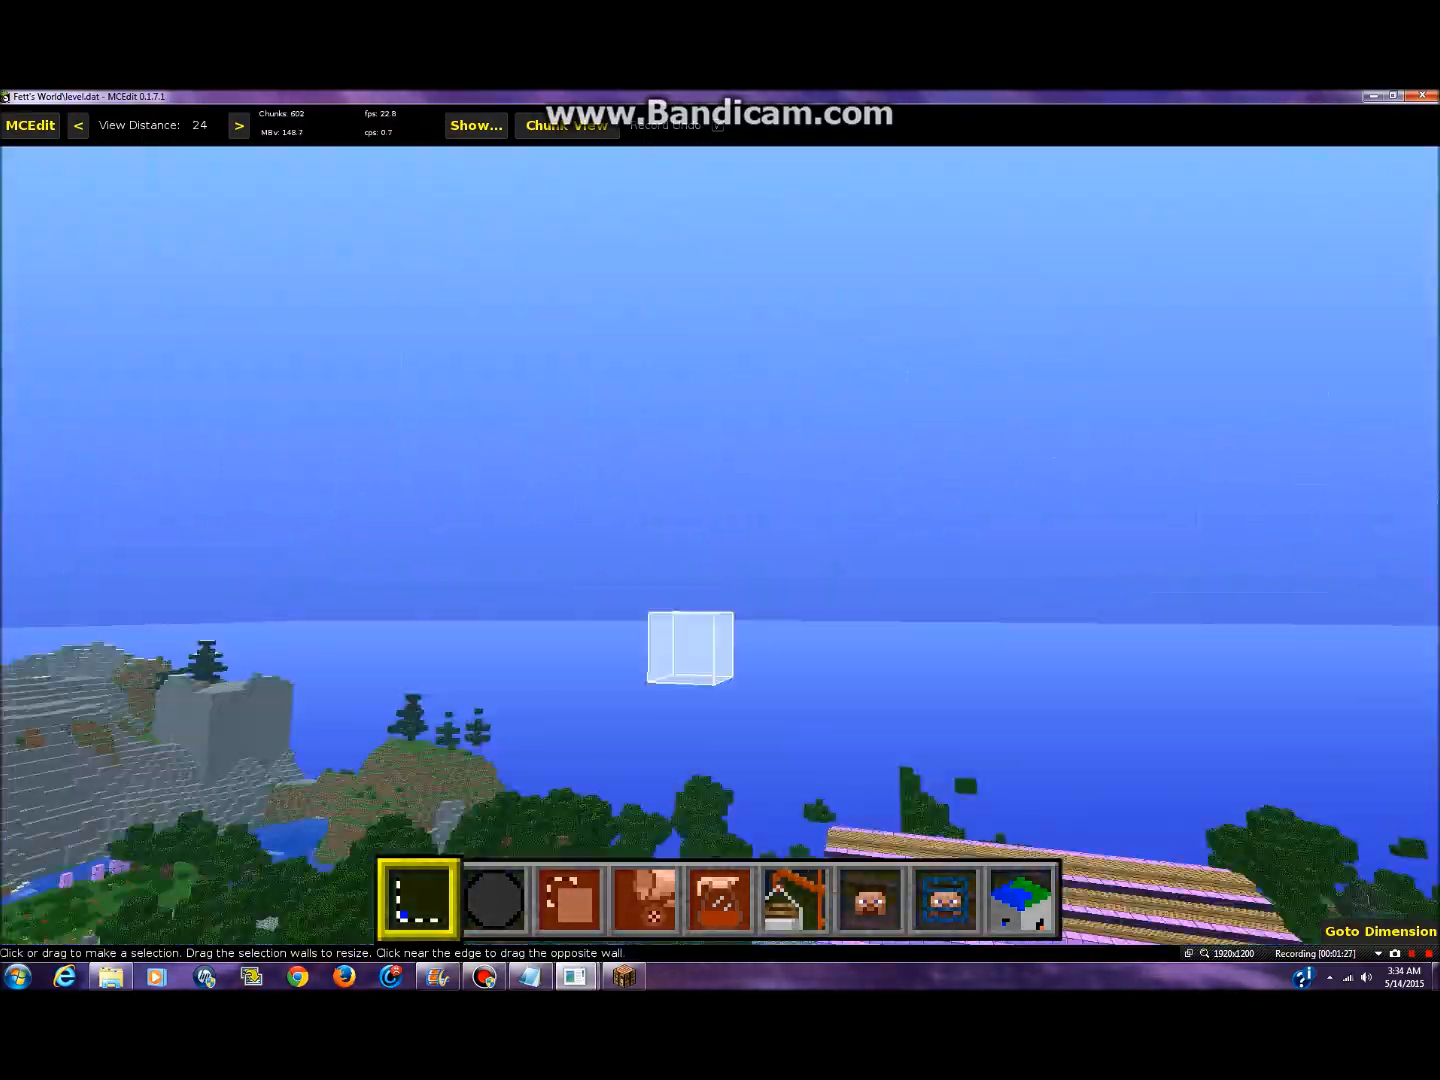
pyautogui.press('w')
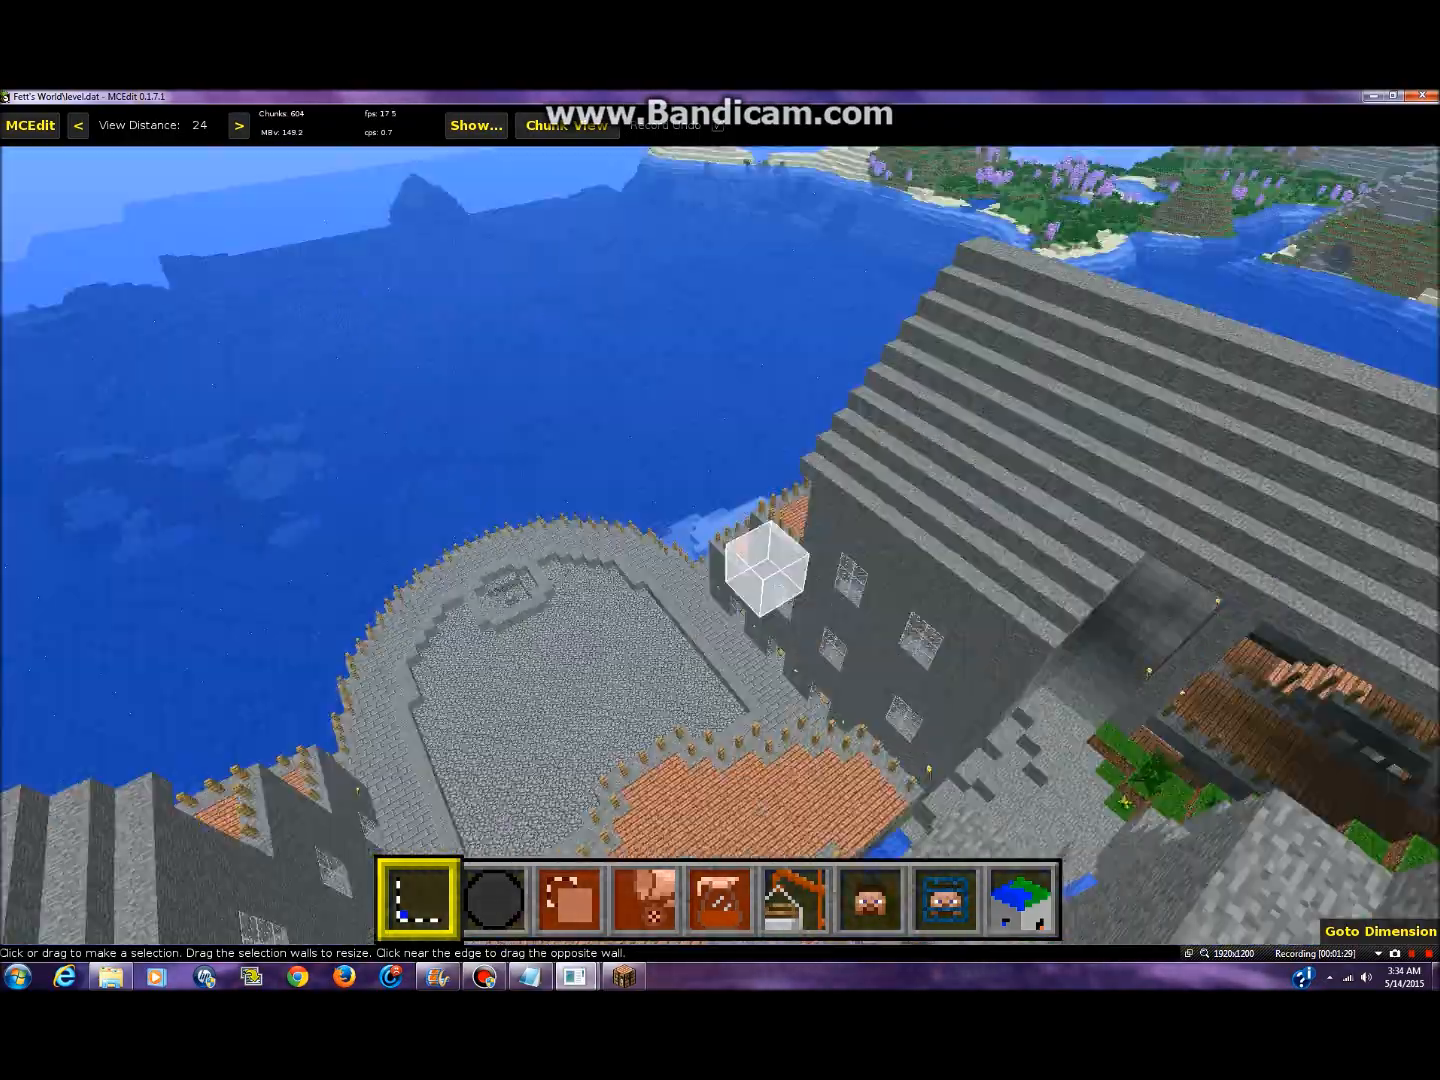
pyautogui.press('w')
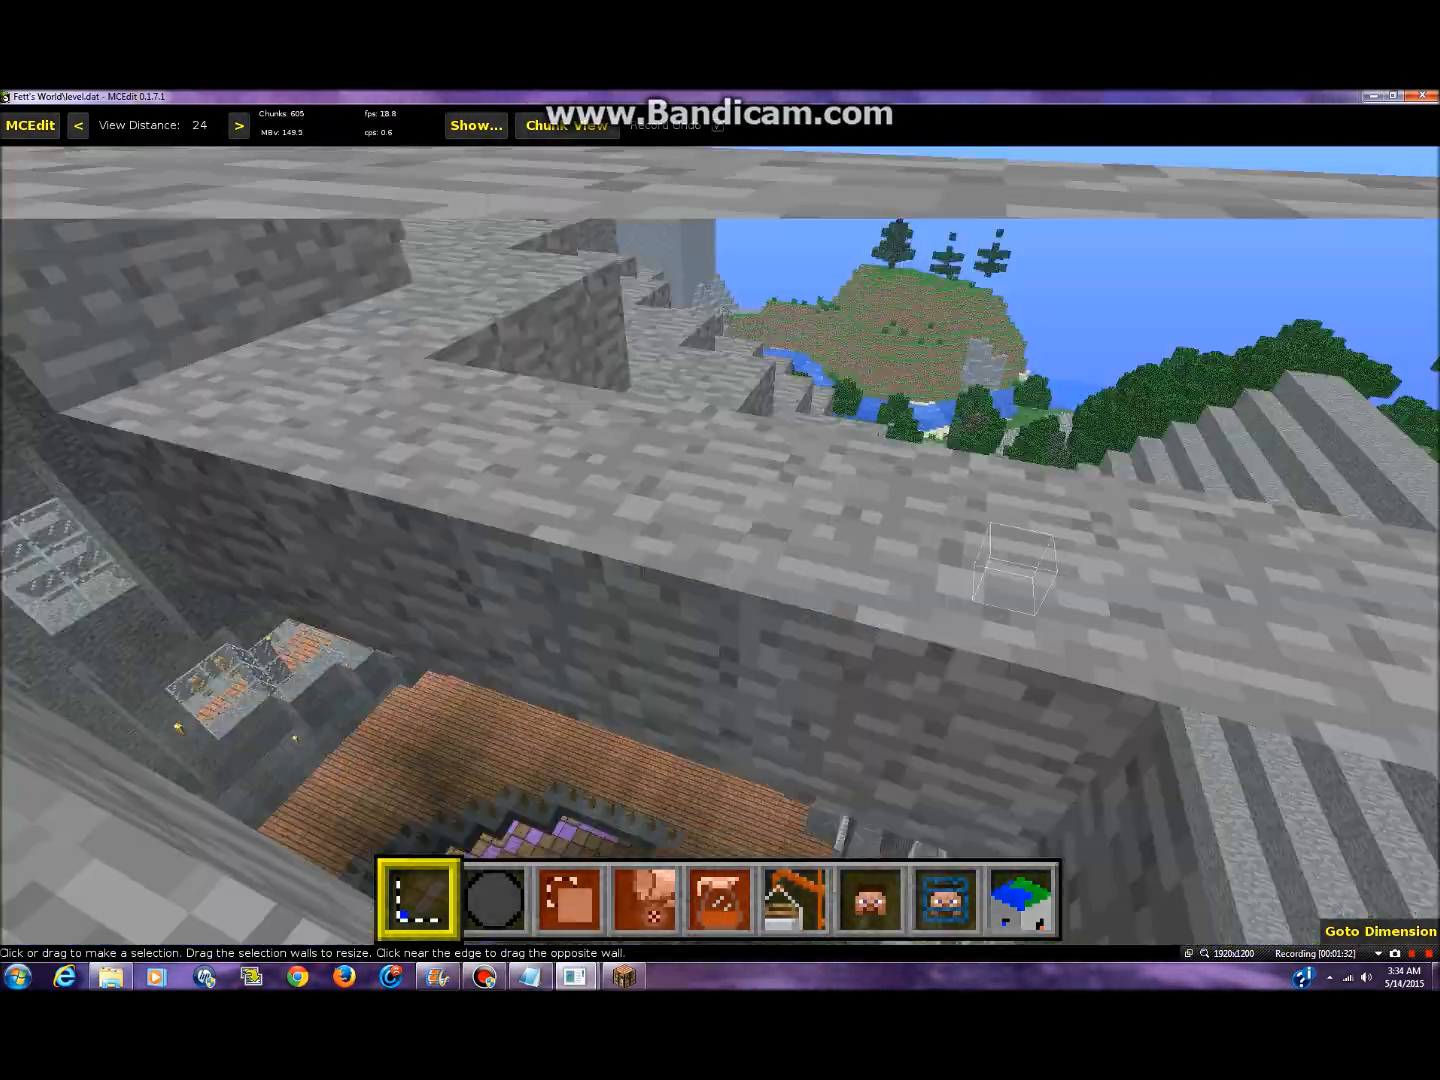
pyautogui.rightClick(734, 278)
pyautogui.press('a')
pyautogui.press('s')
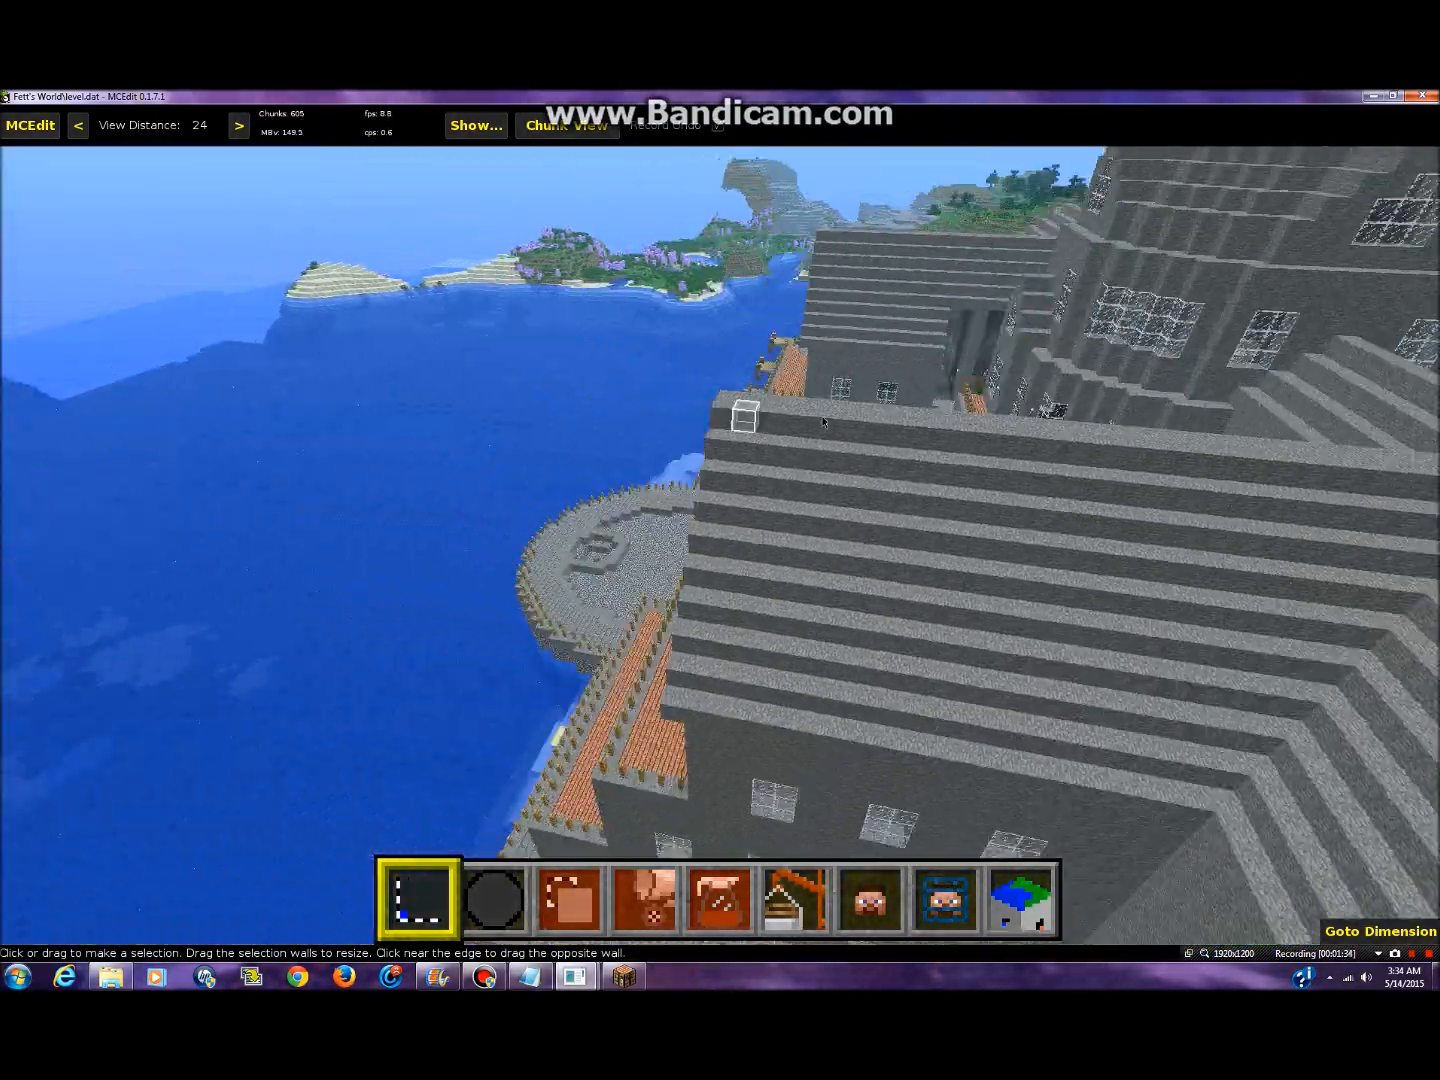
pyautogui.press('d')
pyautogui.press('d')
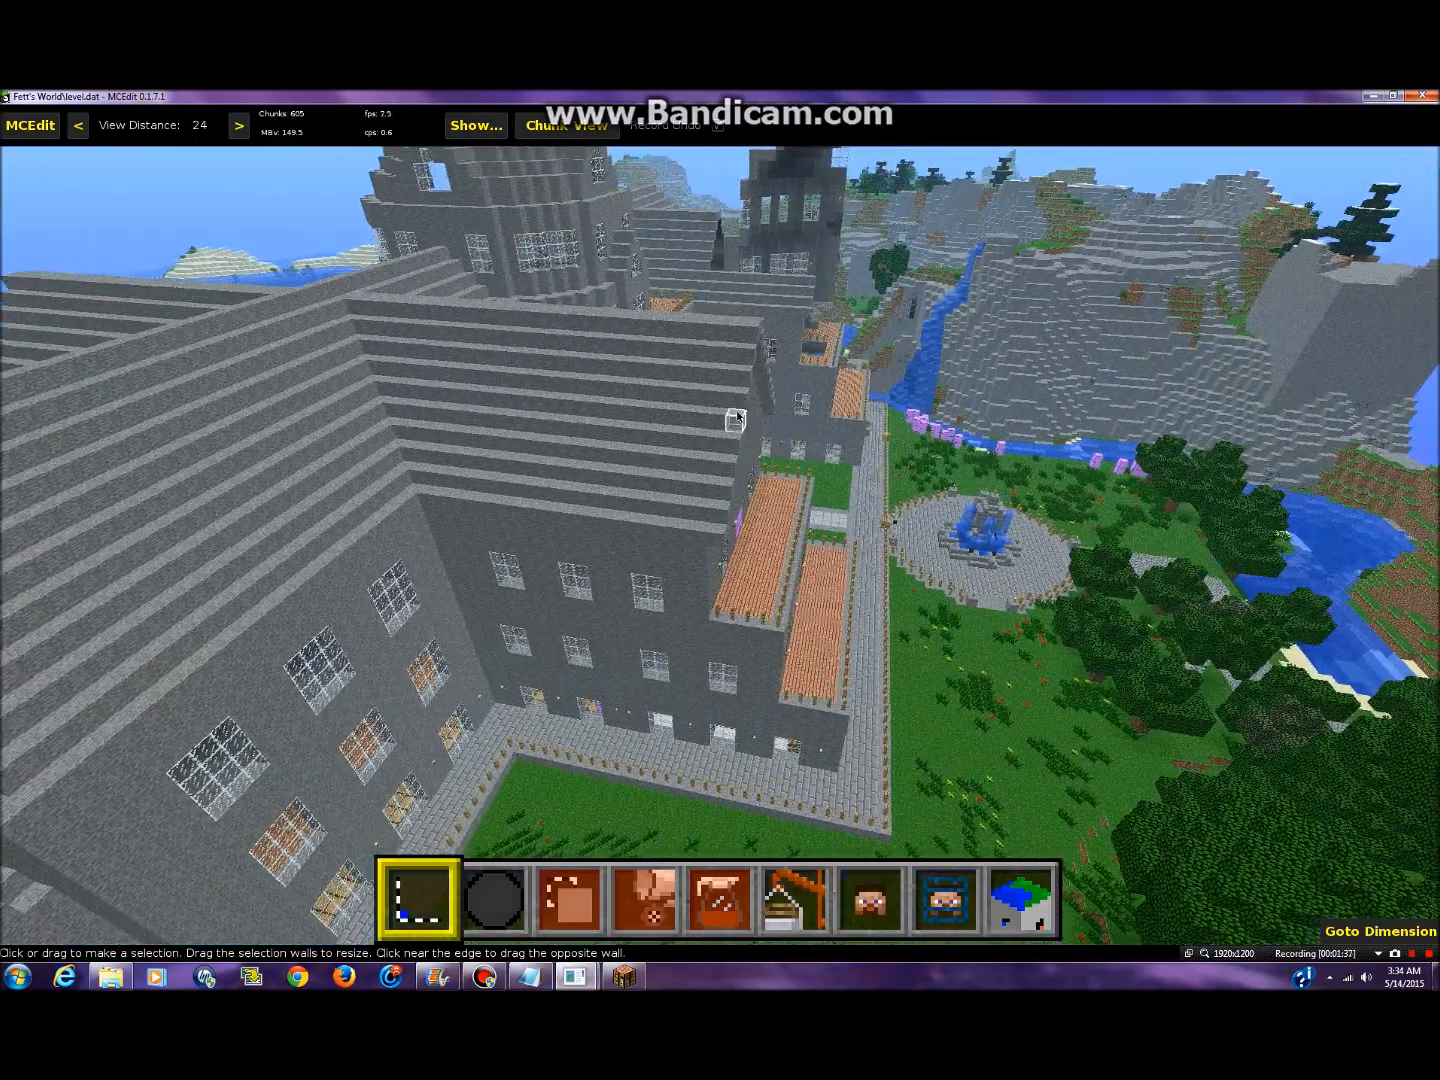
# - Box-select a 4W x 54L x 4H strip along the mansion's roof and deselect it
pyautogui.press('a')
pyautogui.moveTo(735, 419); pyautogui.dragTo(917, 391)
pyautogui.press('d')
pyautogui.press('a')
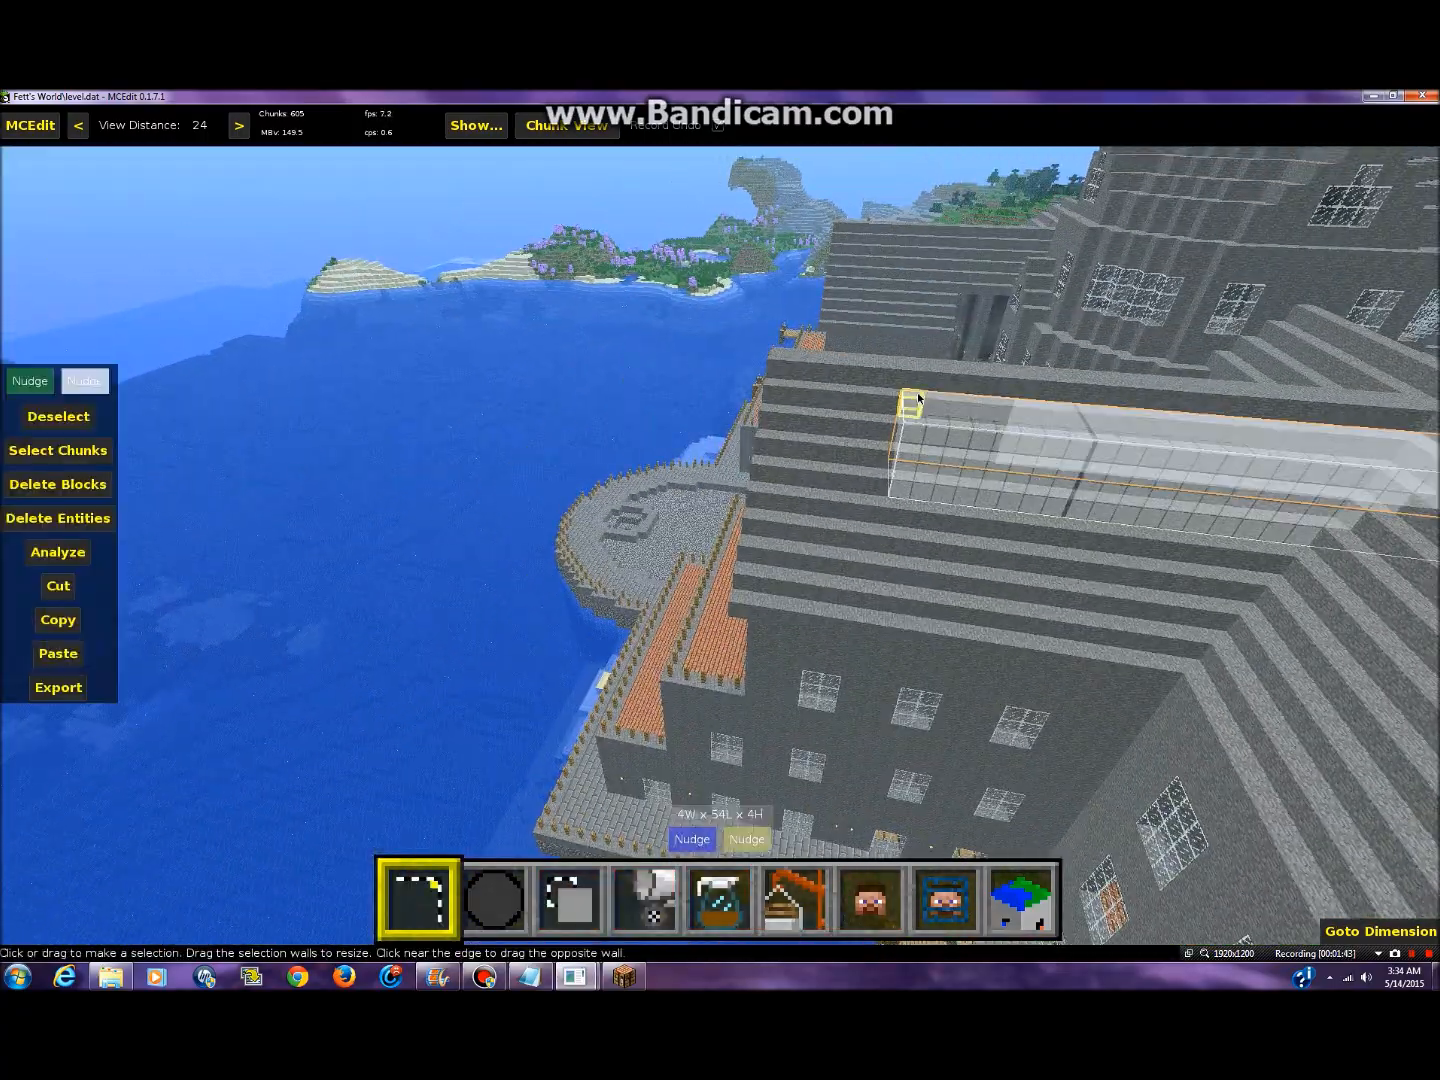
pyautogui.click(59, 416)
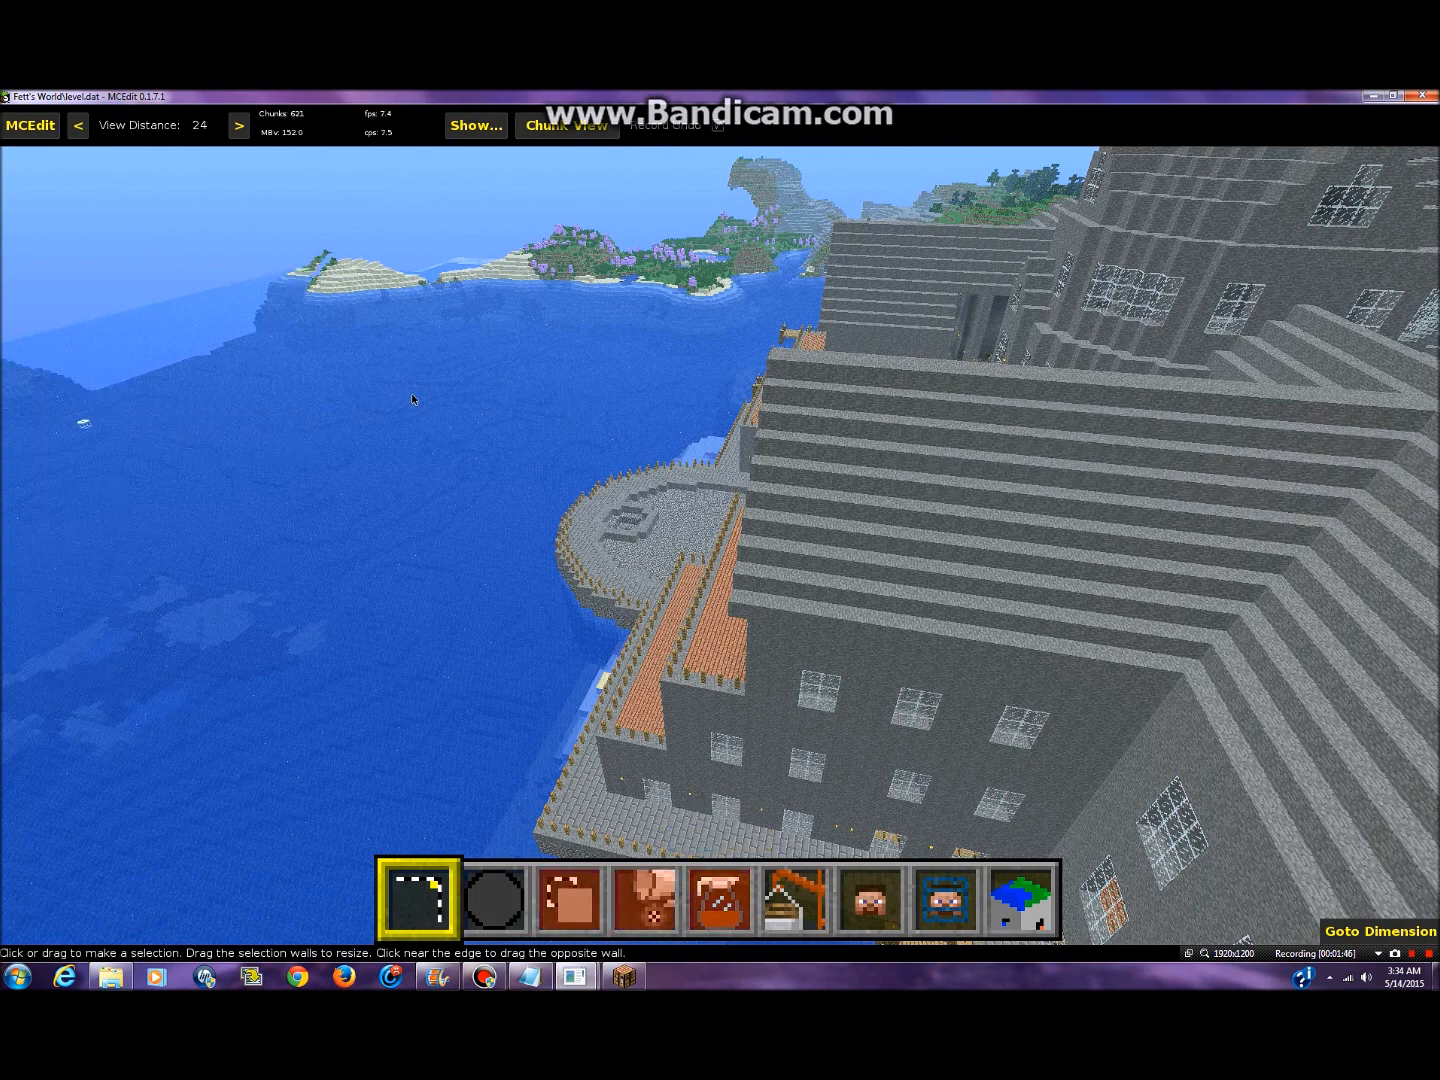
# - Review the movement and camera key assignments in the MCEdit Keys configuration and return to the world view
pyautogui.click(29, 127)
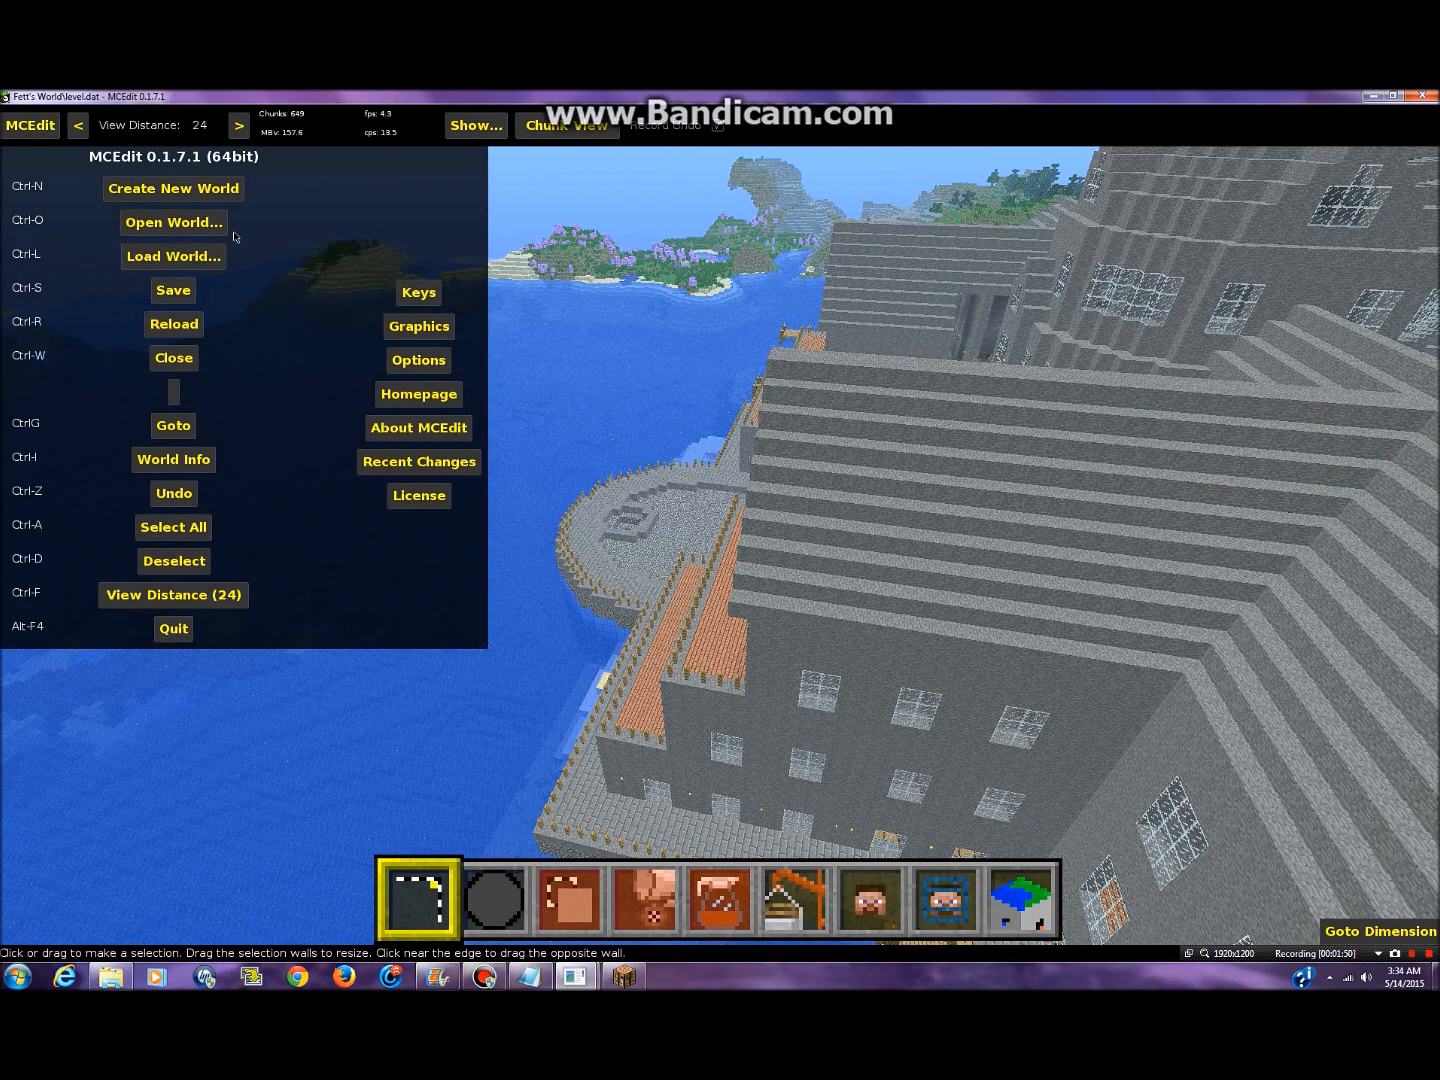
pyautogui.click(419, 296)
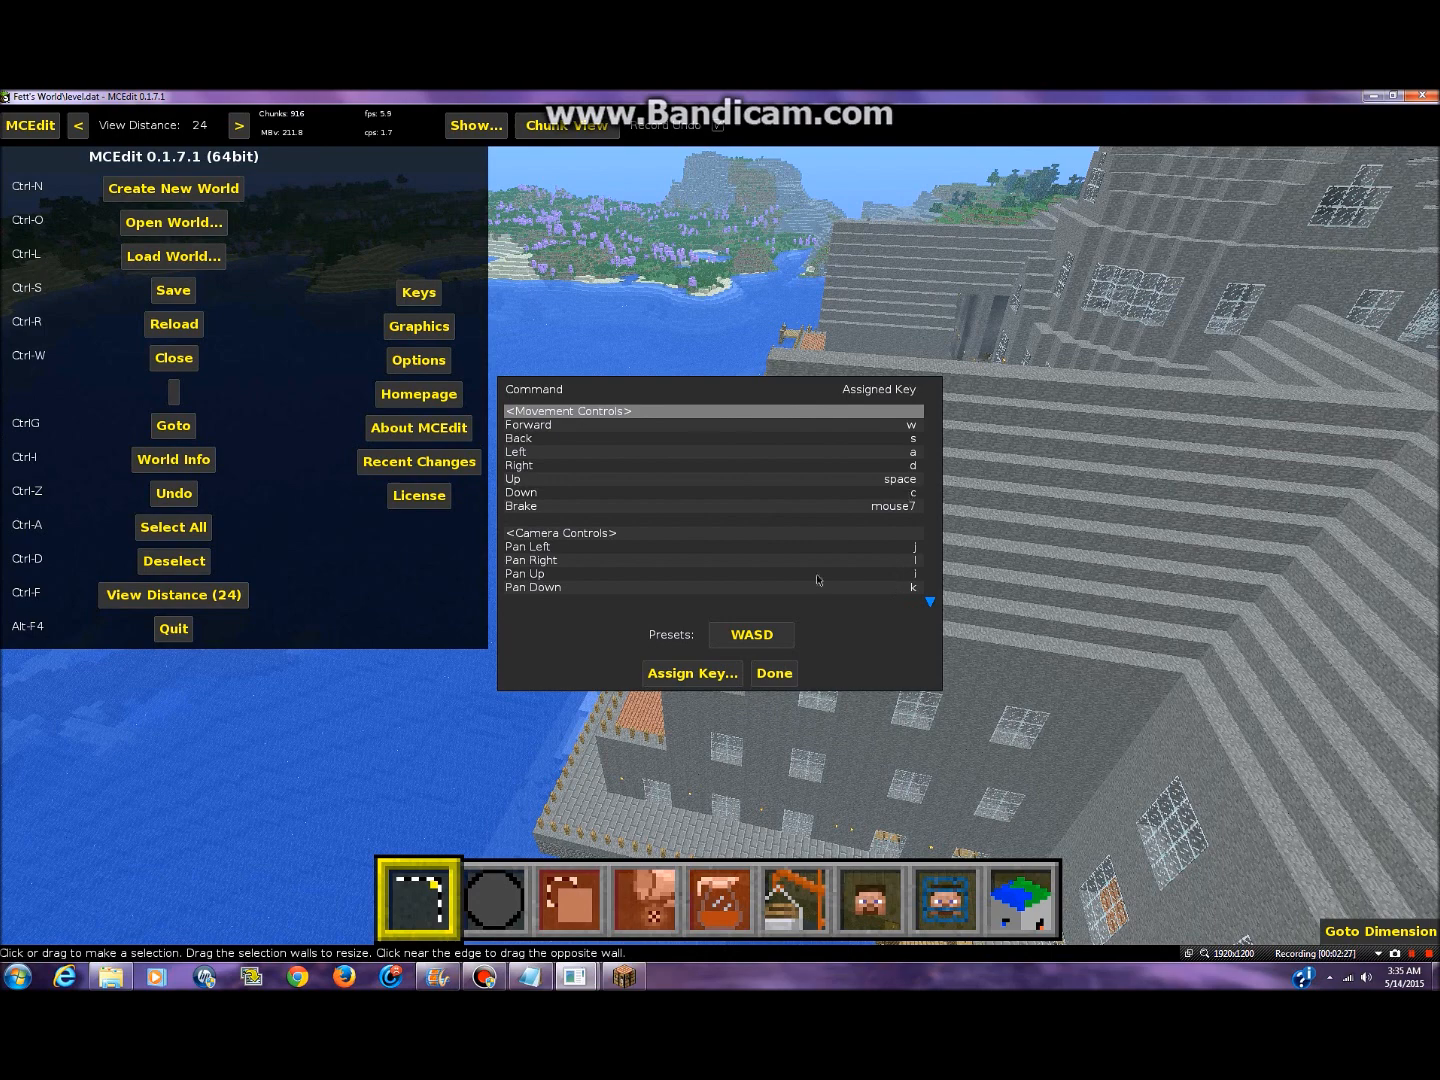
pyautogui.click(773, 673)
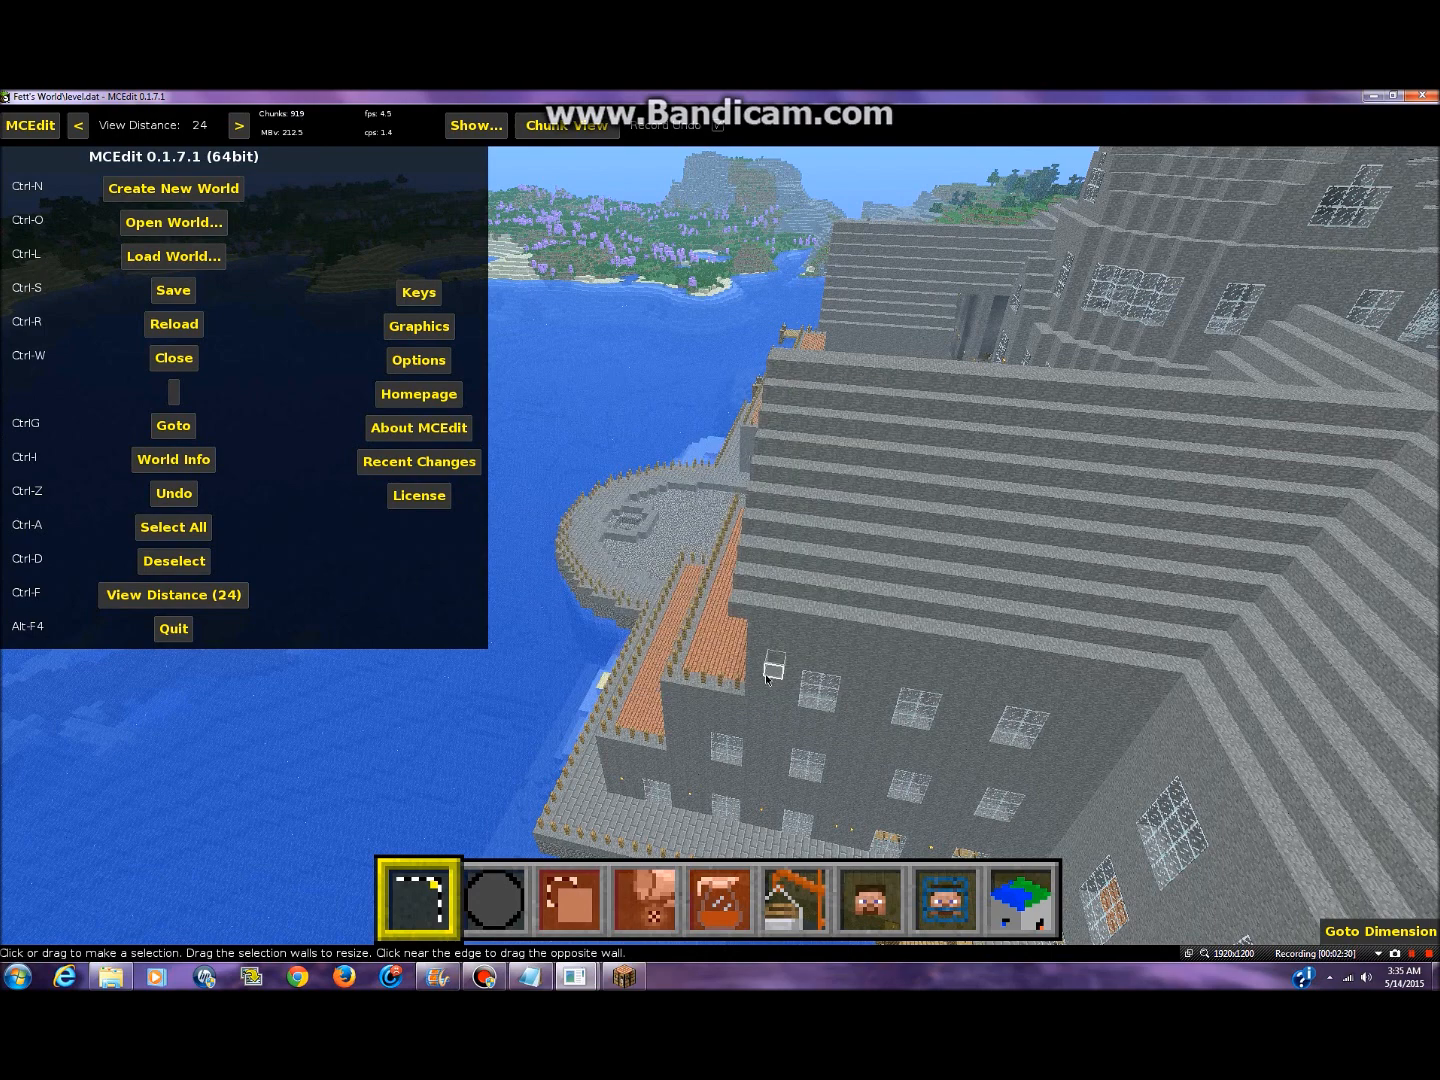
pyautogui.click(39, 132)
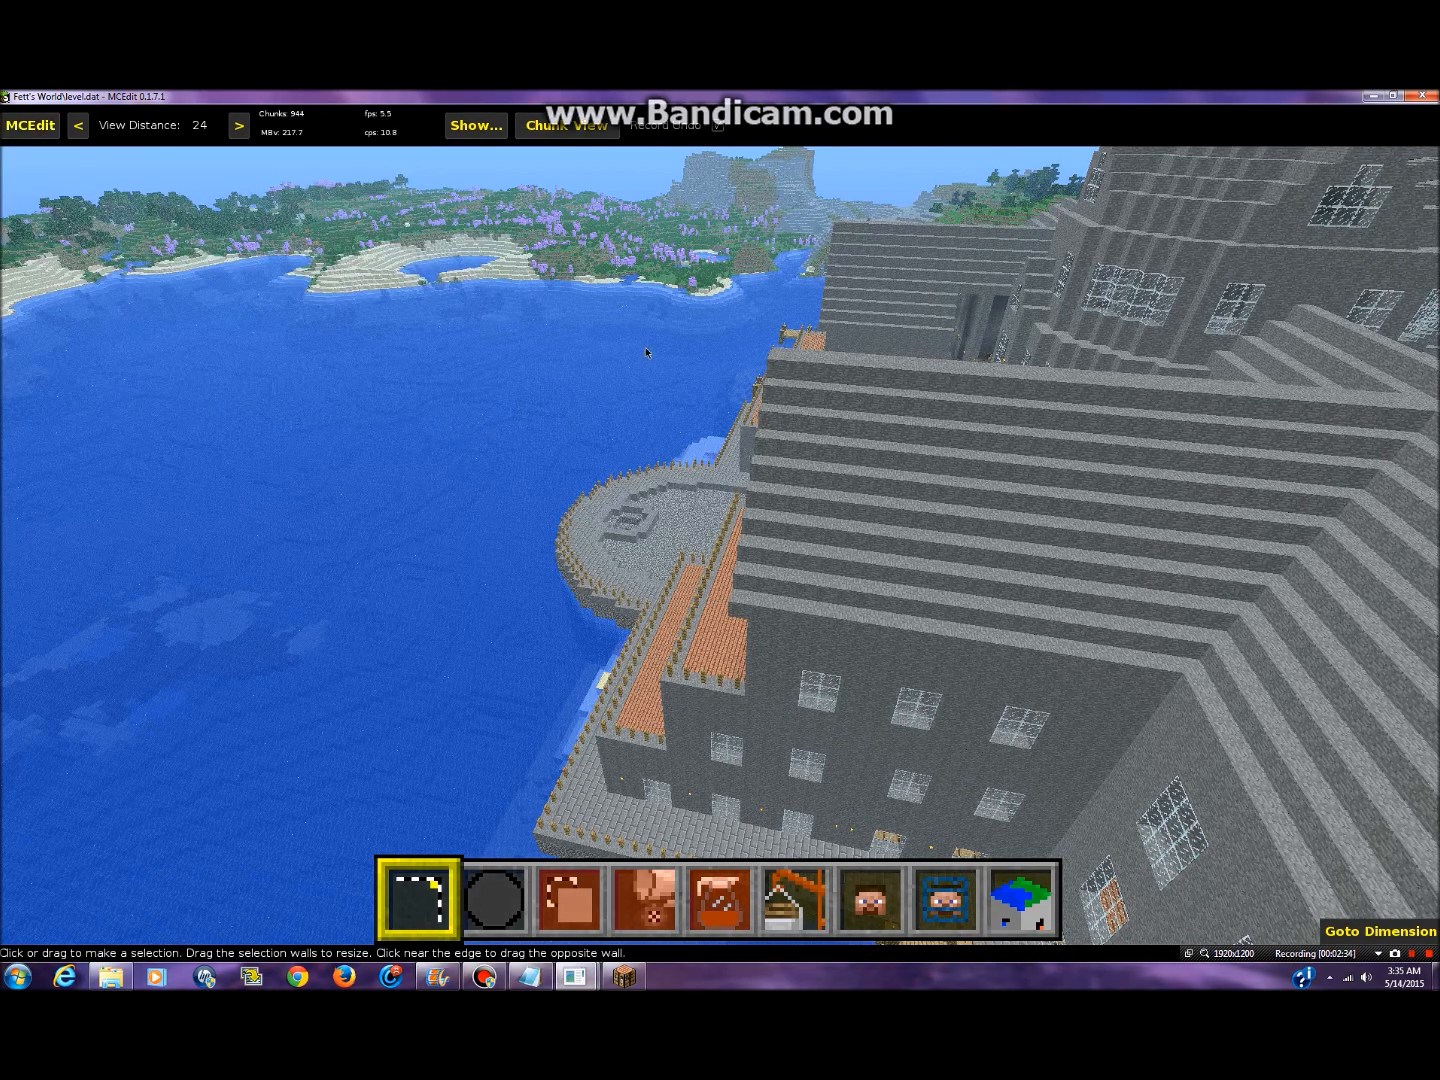
# - Box-select an 11W x 13L x 12H region of the mansion's roof beside the central ridge
pyautogui.press('d')
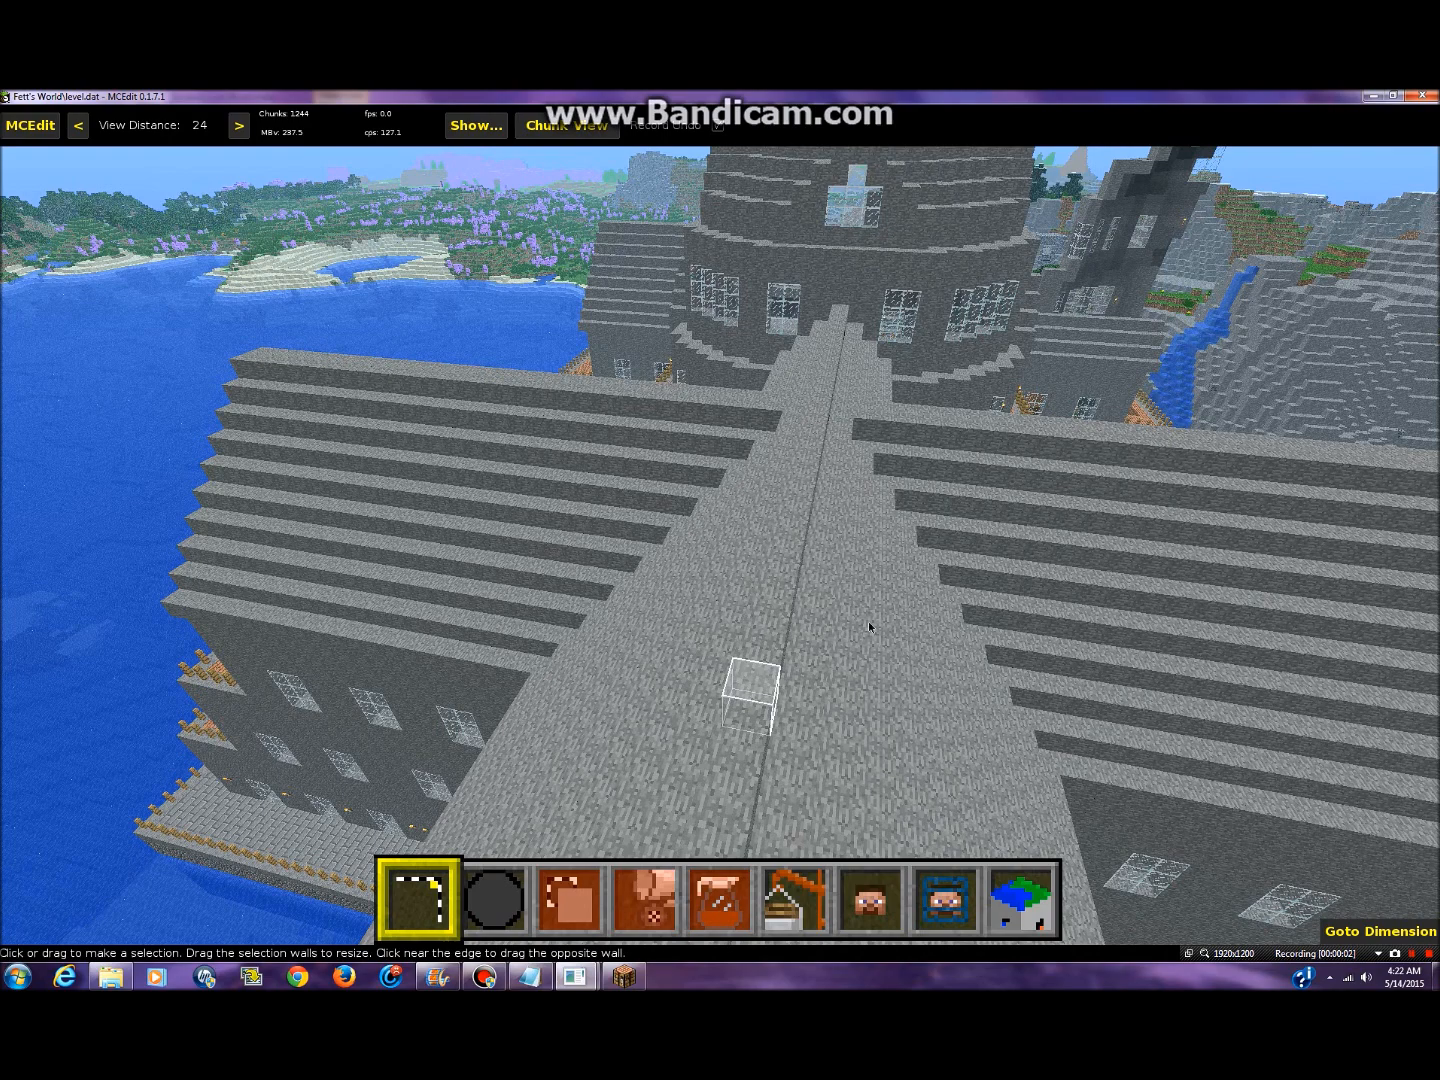
pyautogui.rightClick(868, 624)
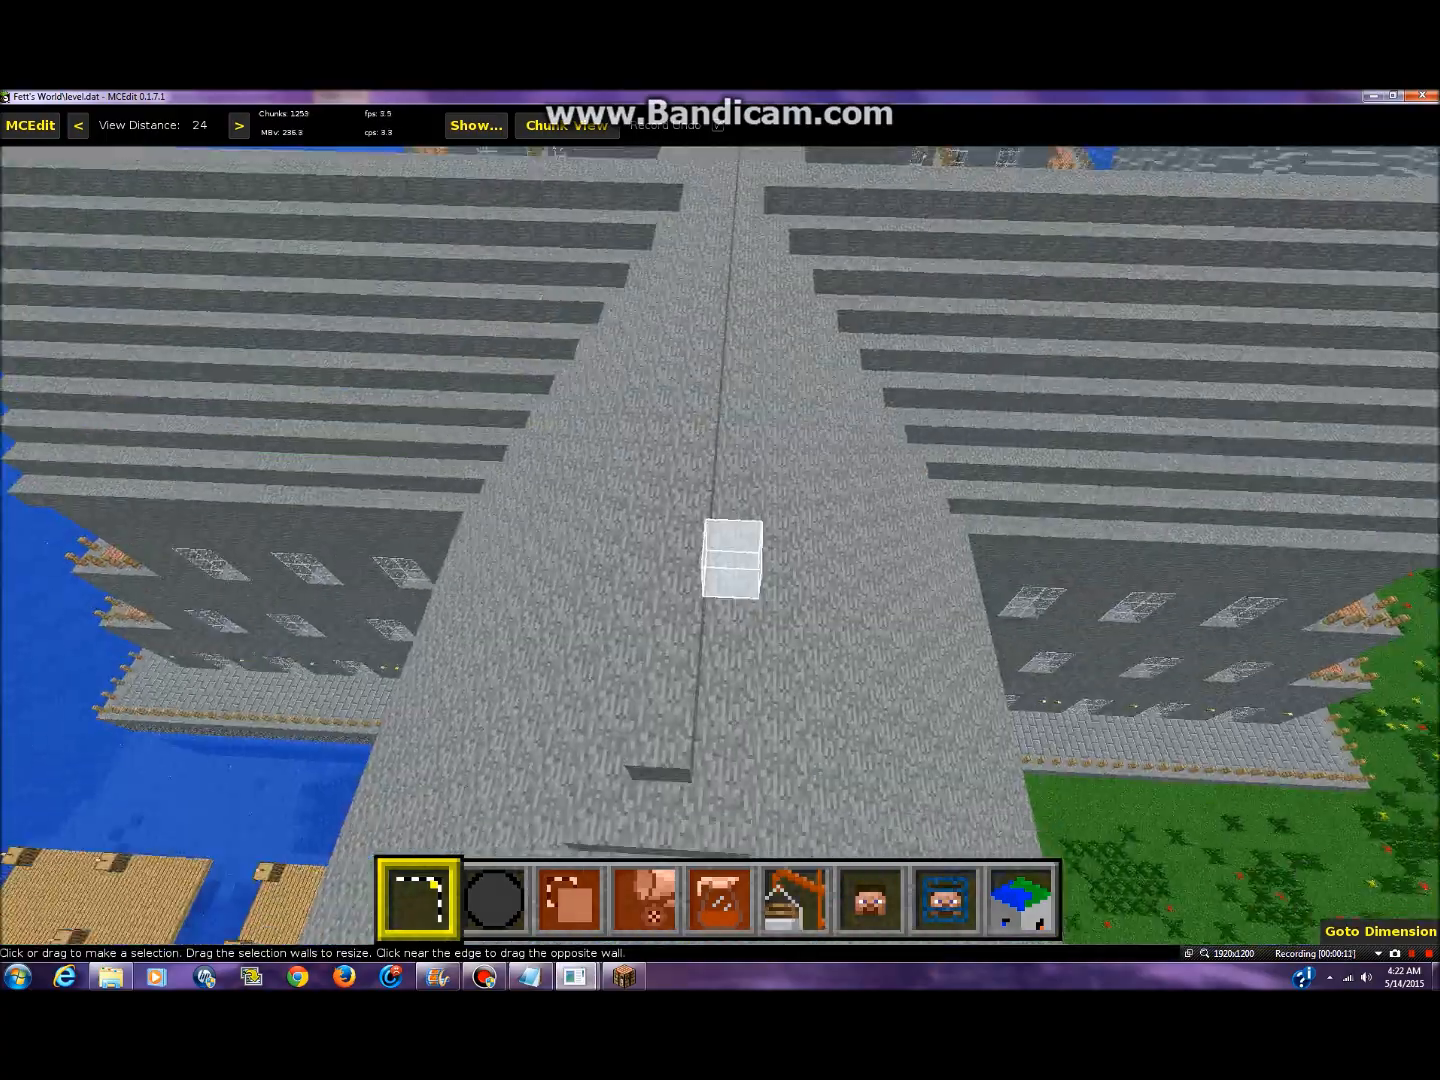
pyautogui.rightClick(720, 540)
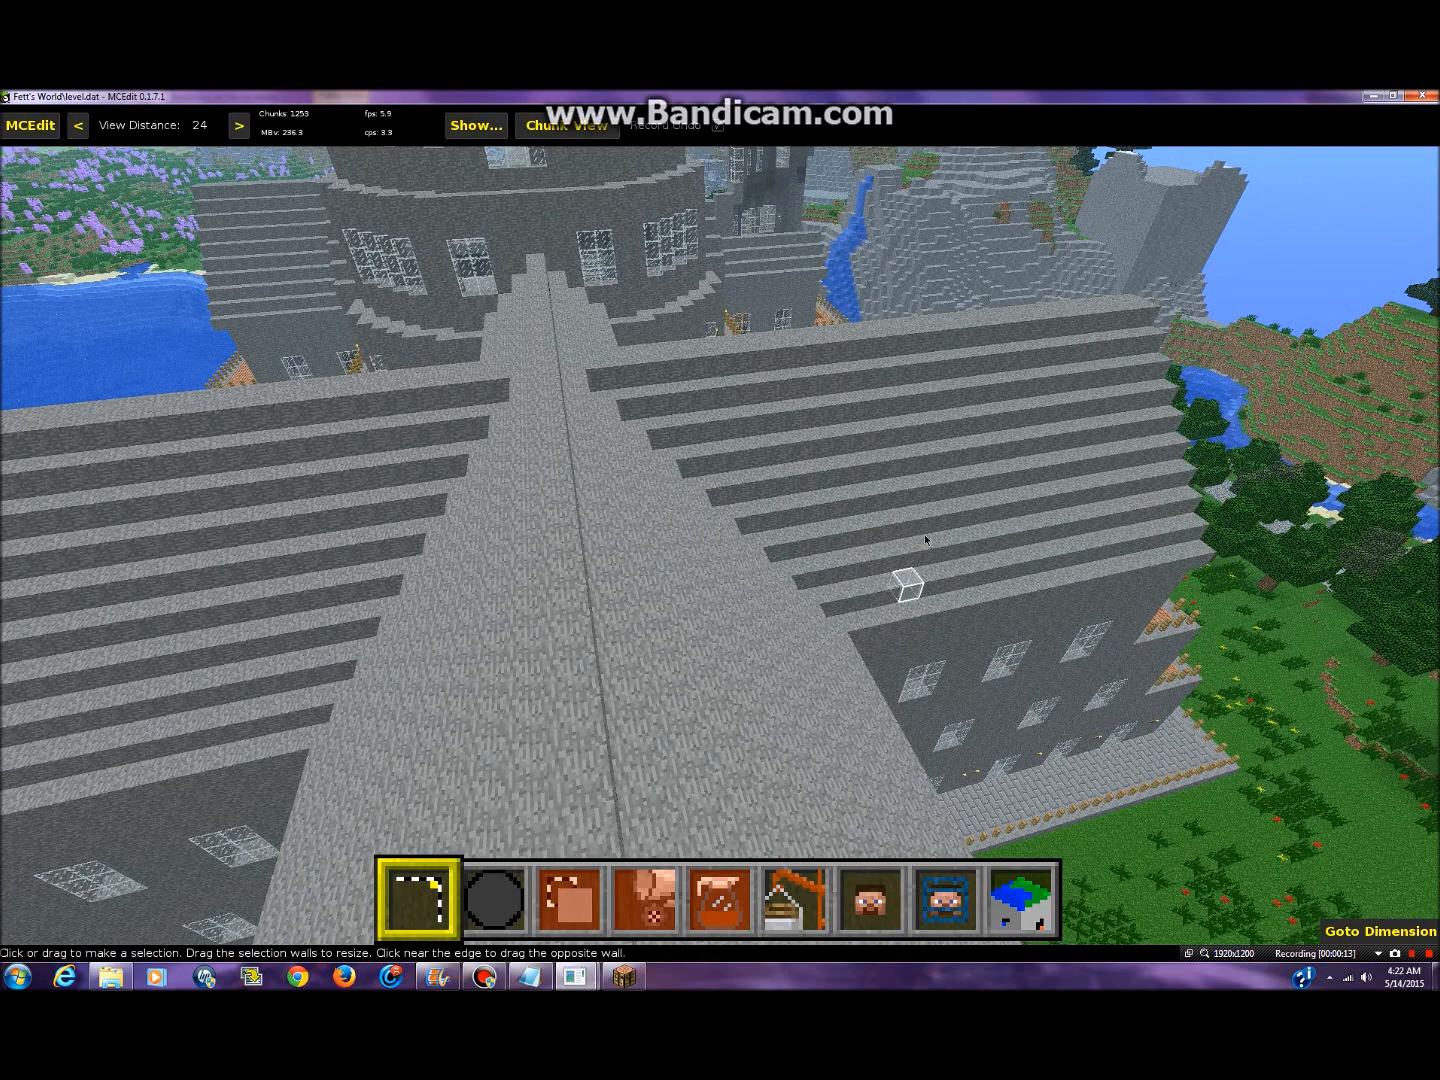
pyautogui.moveTo(924, 534); pyautogui.dragTo(716, 535)
pyautogui.rightClick(366, 830)
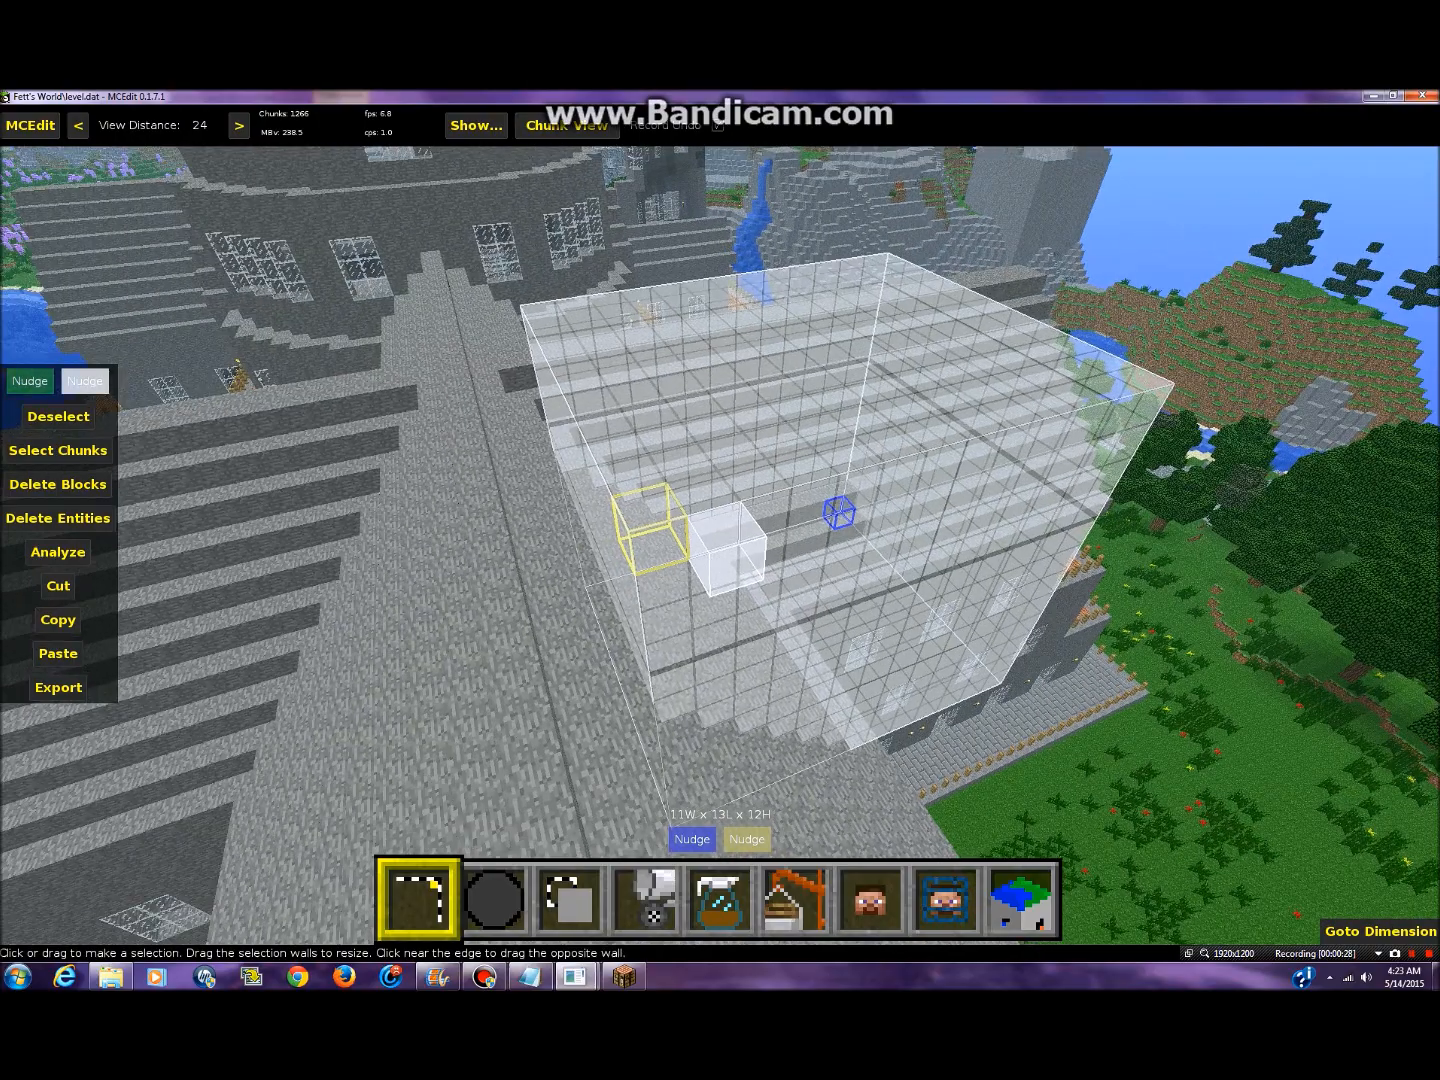
# - Replace the roof selection with a 1W x 2L x 1H one by placing two corners, and deselect it
pyautogui.click(714, 566)
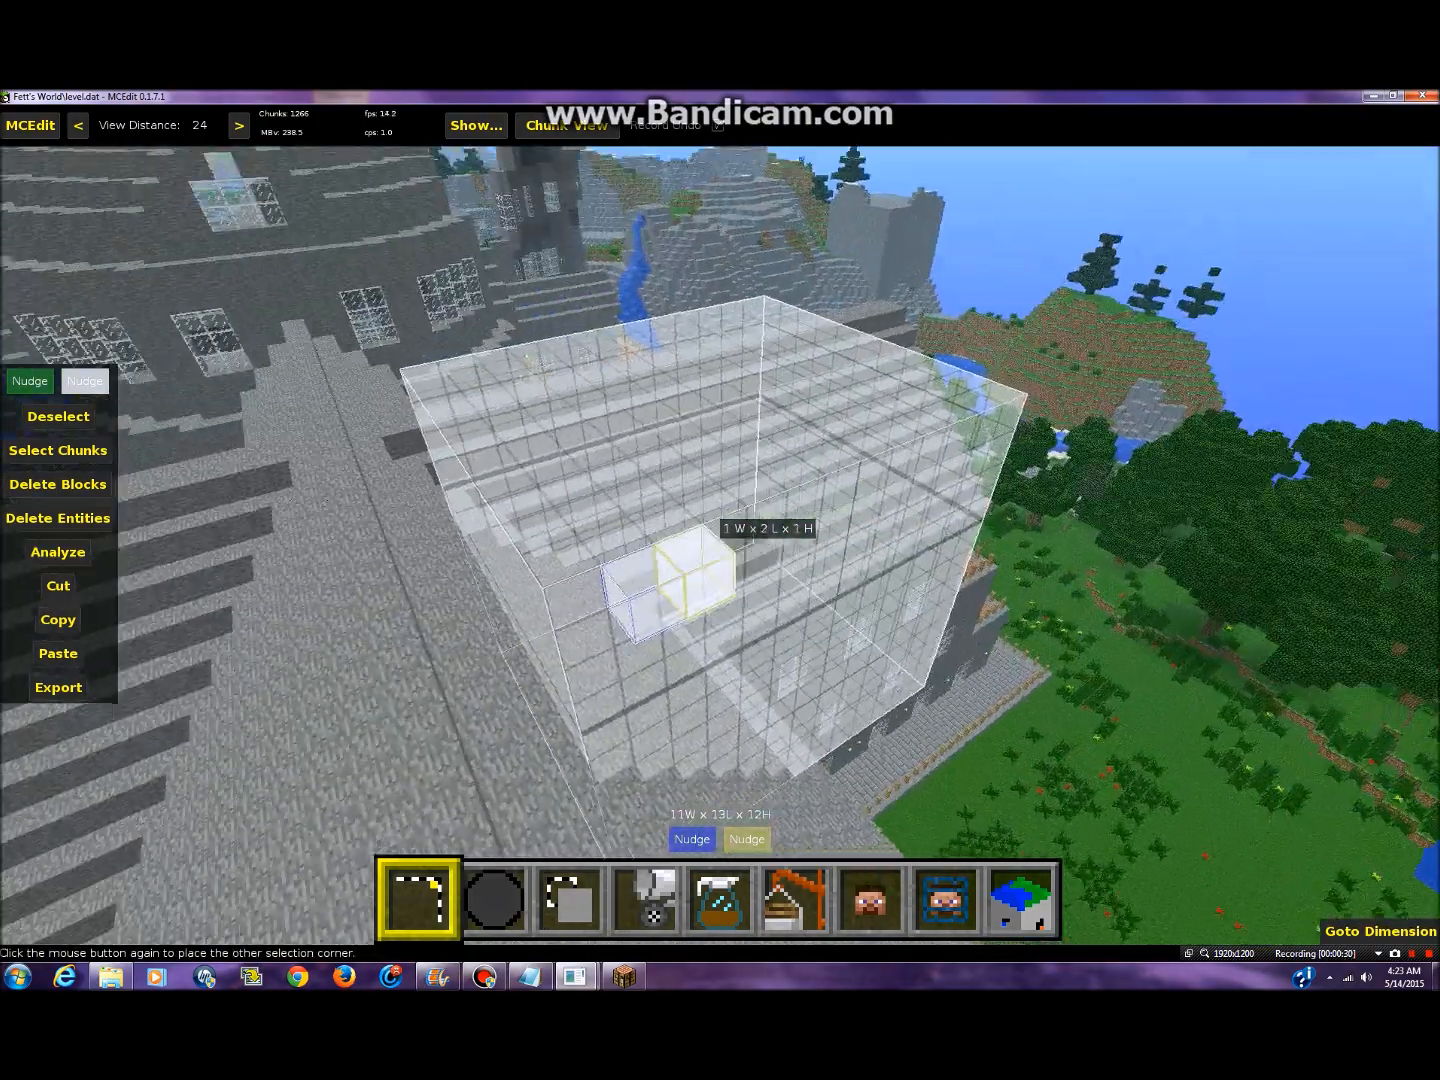
pyautogui.click(710, 568)
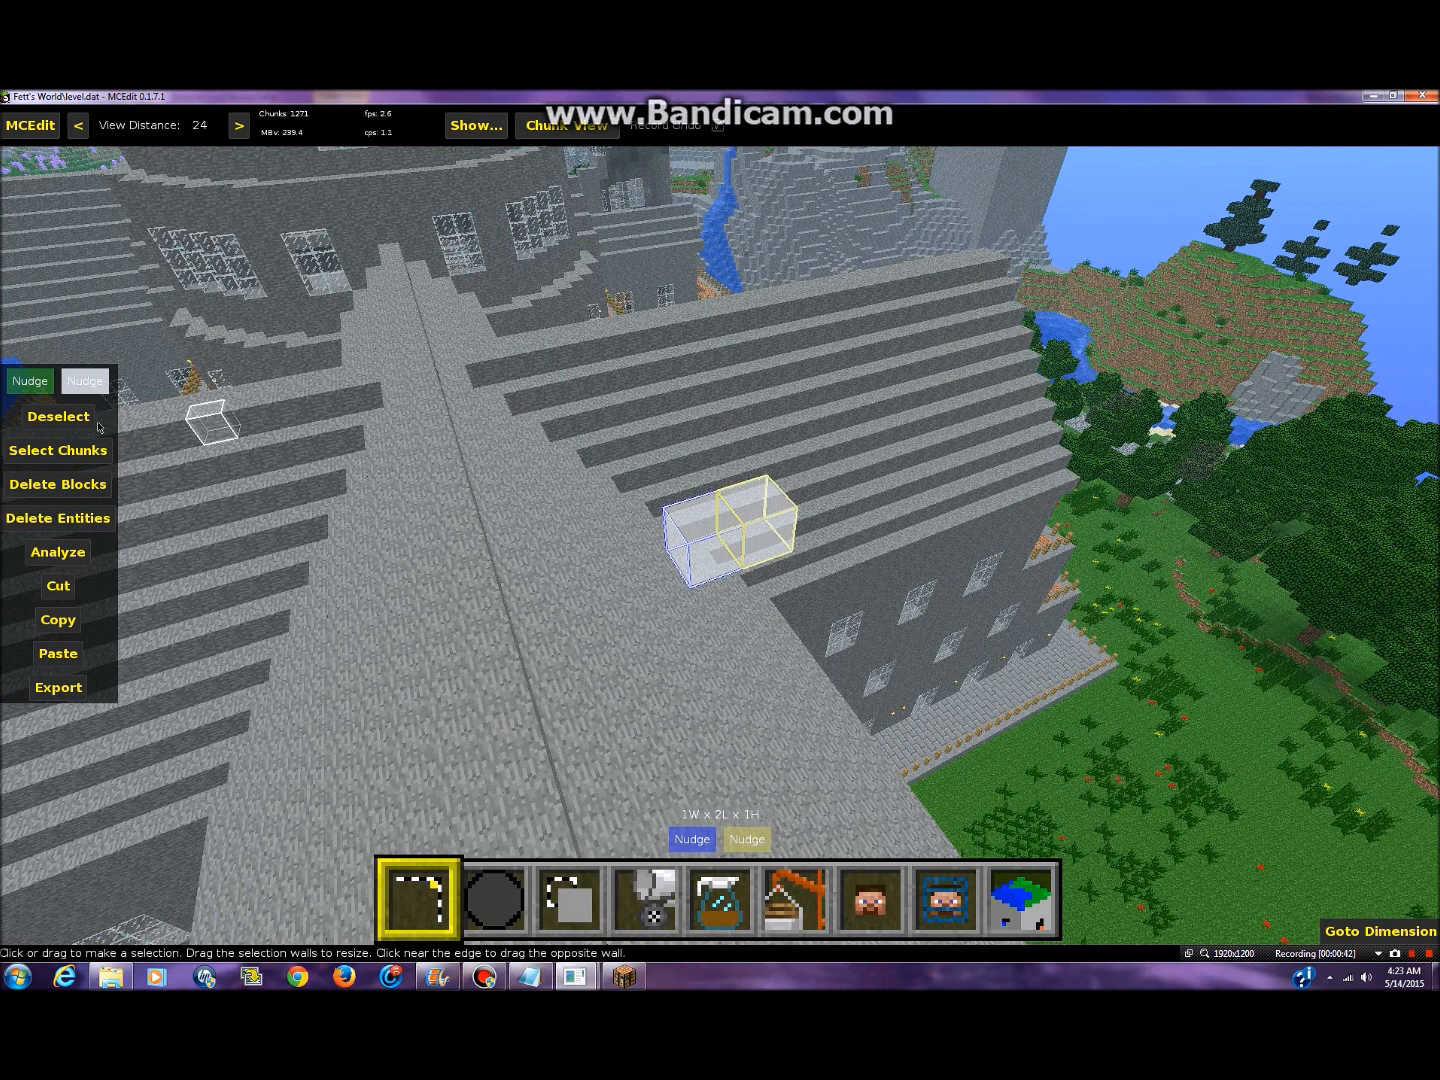
pyautogui.click(58, 416)
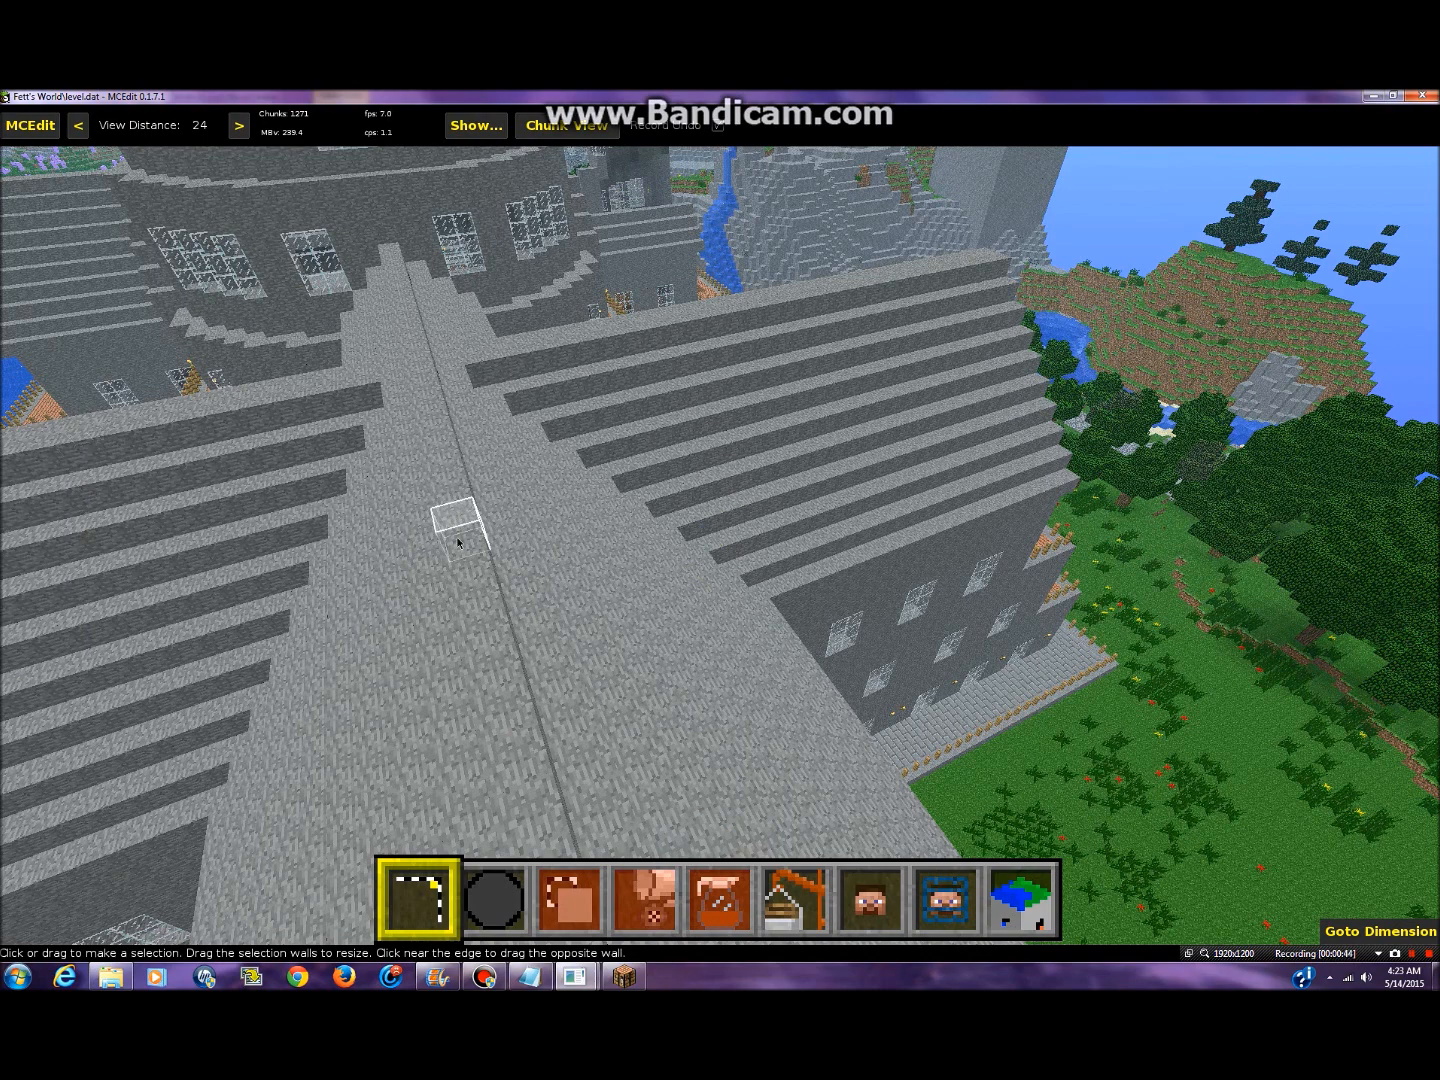
# - Try selections of 5W x 4L x 4H, 9W x 6L x 5H and 4W x 5L x 3H on the roof ridge, and deselect
pyautogui.moveTo(463, 571); pyautogui.dragTo(462, 571)
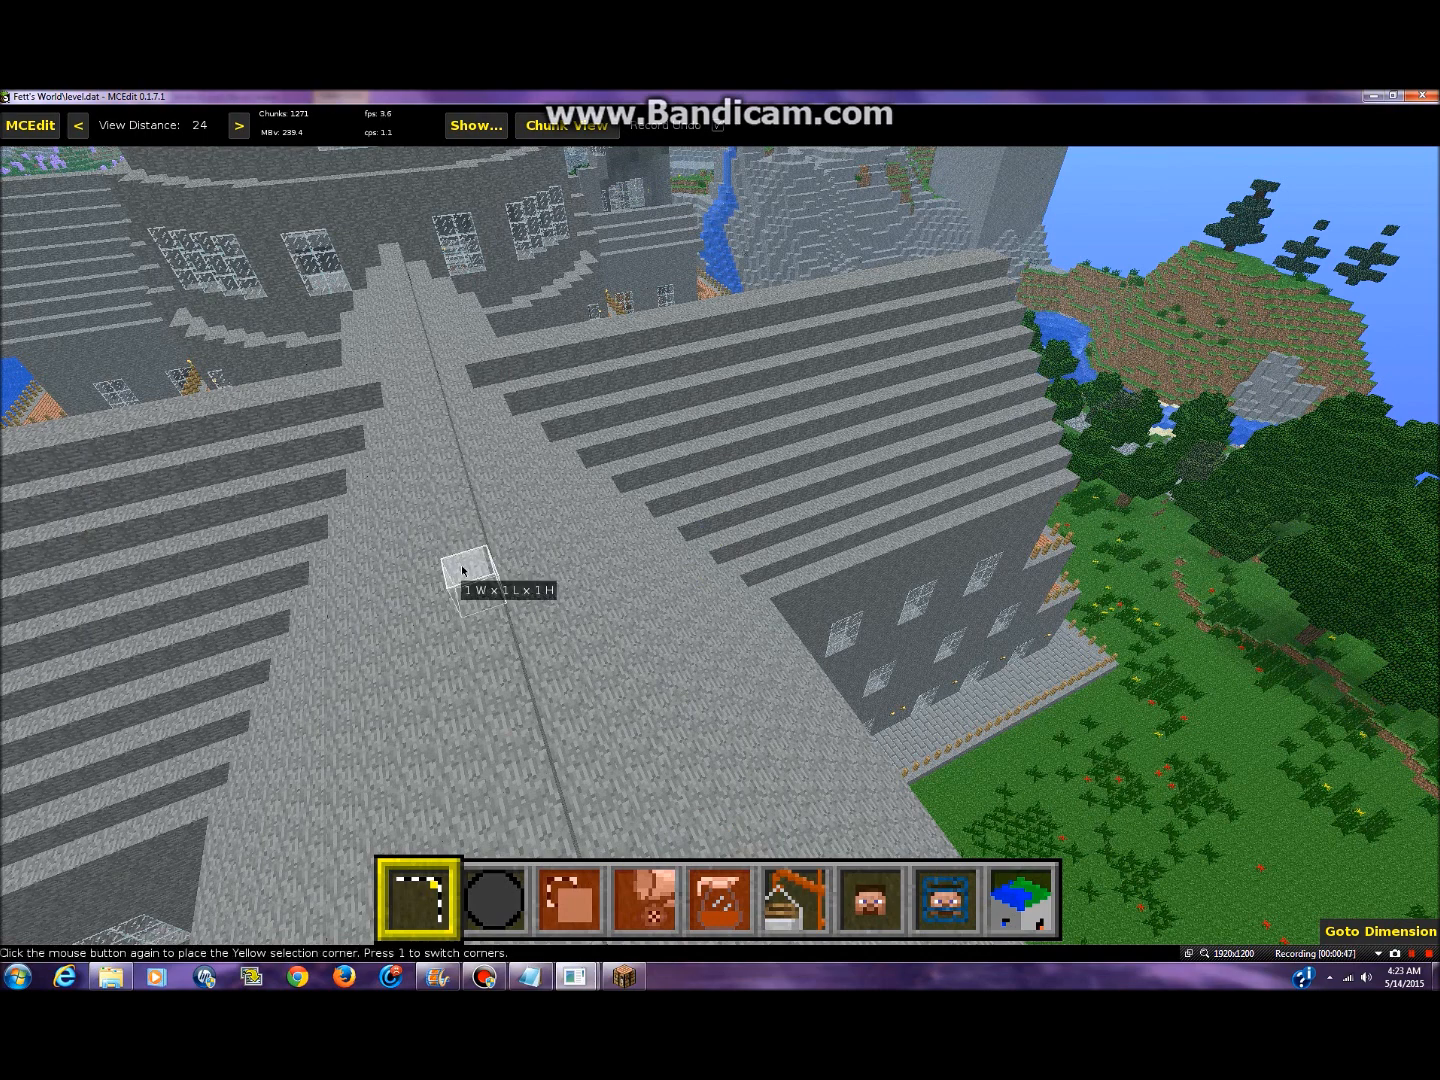
pyautogui.click(570, 537)
pyautogui.moveTo(385, 554); pyautogui.dragTo(385, 555, button='right')
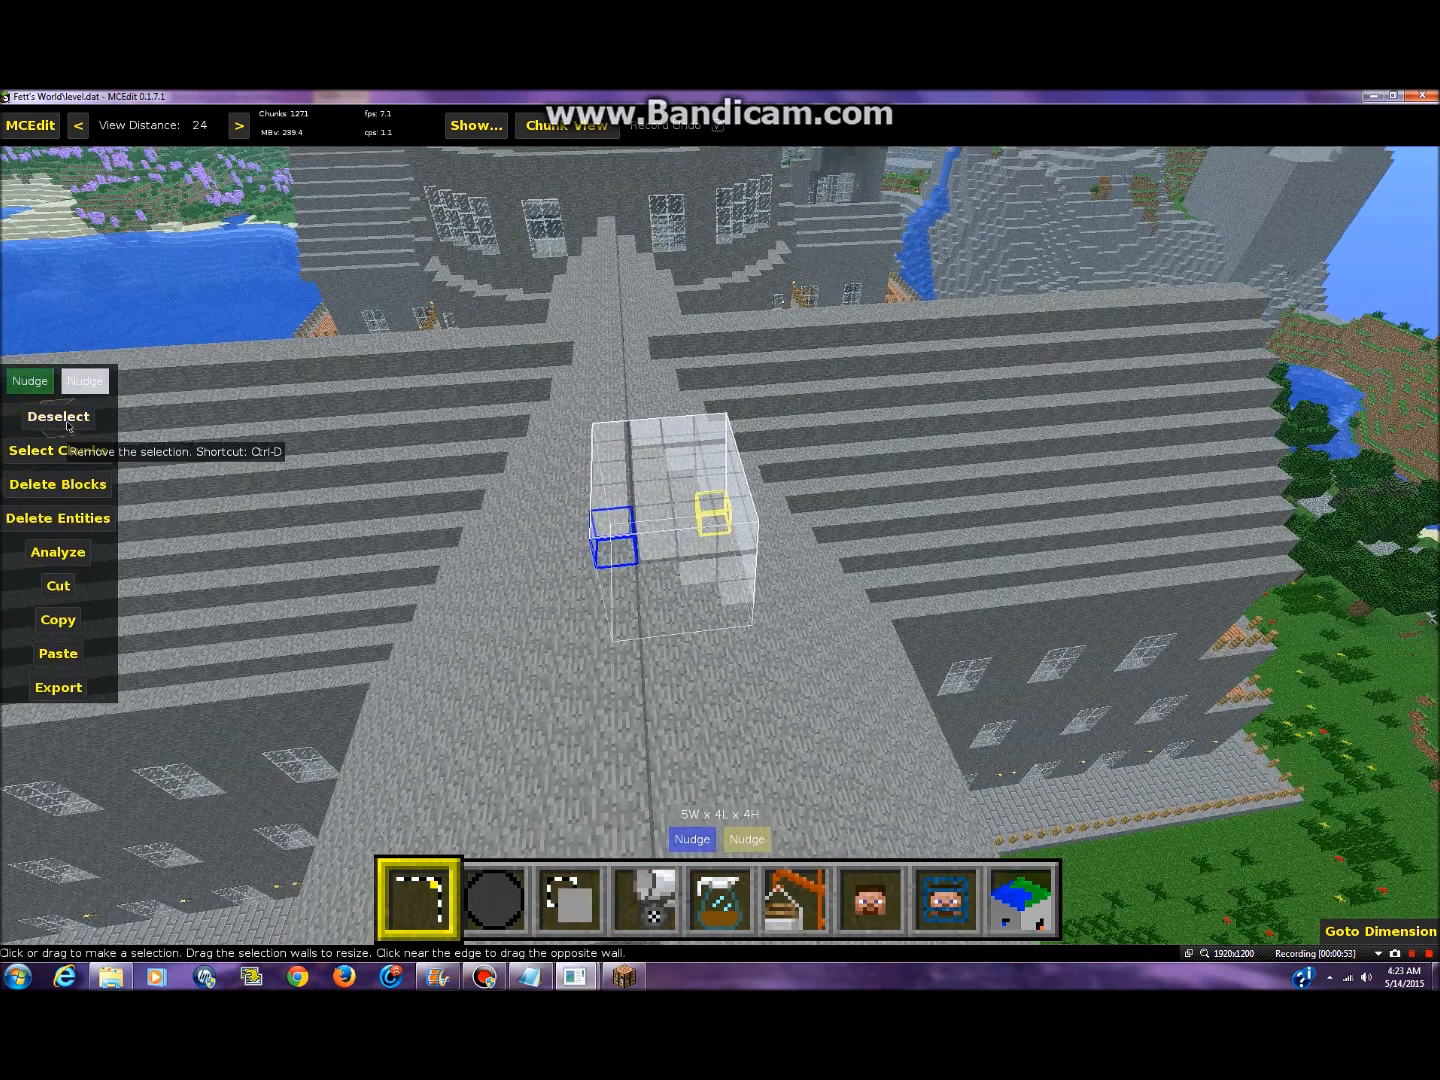
pyautogui.moveTo(433, 572); pyautogui.dragTo(501, 640)
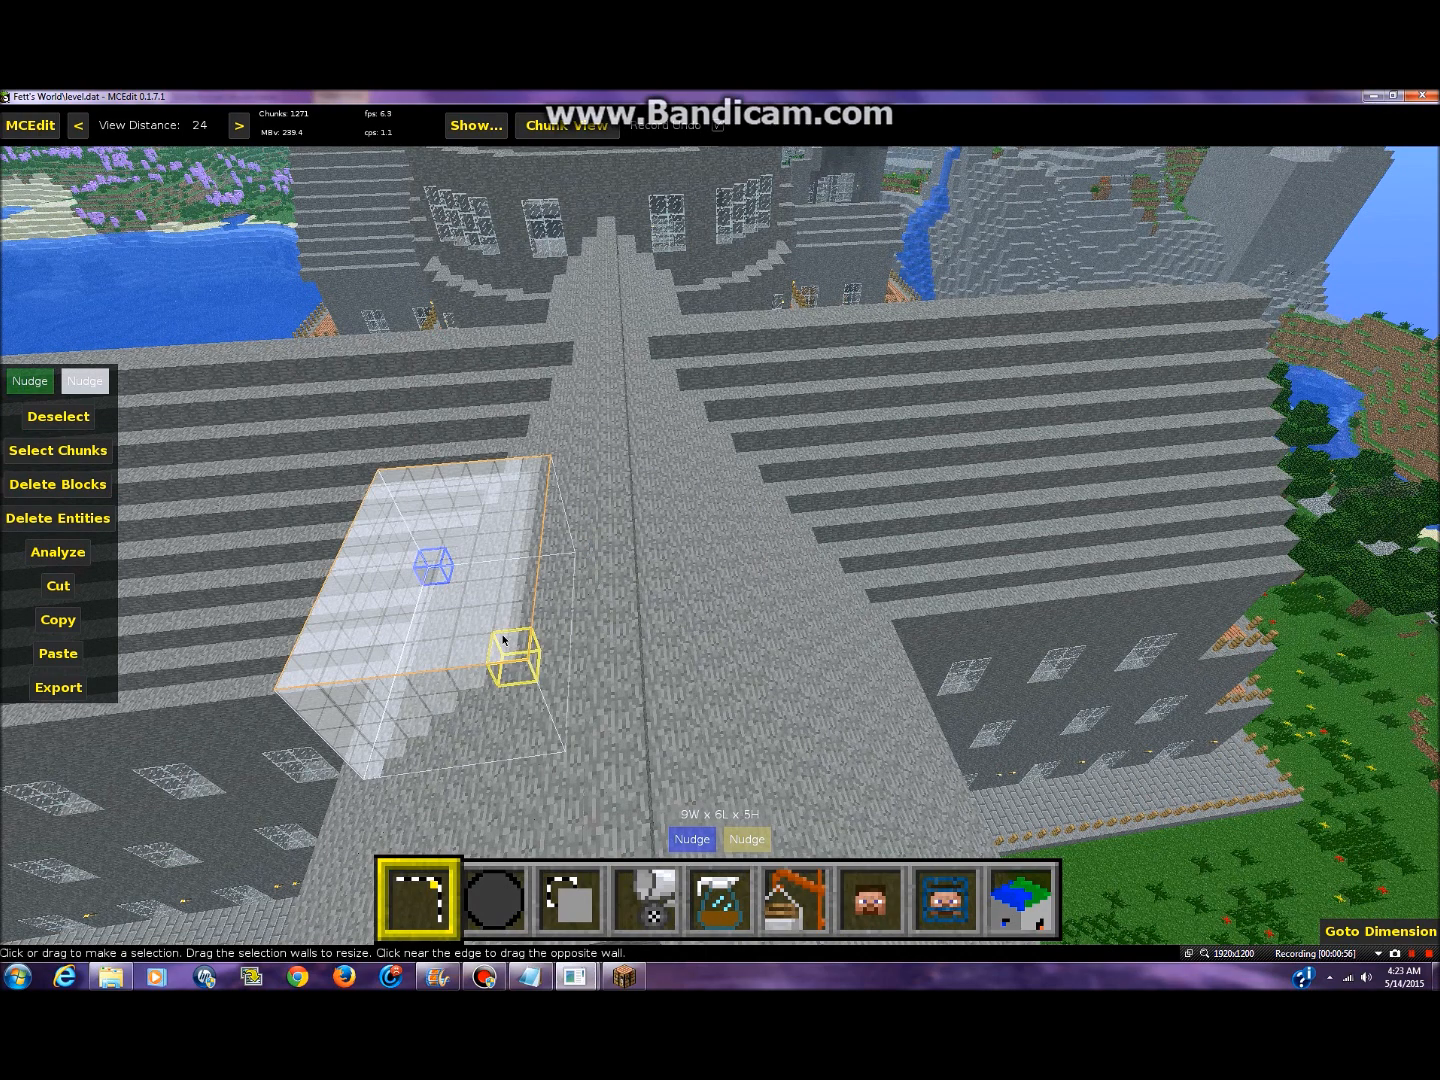
pyautogui.click(579, 510)
pyautogui.click(736, 630)
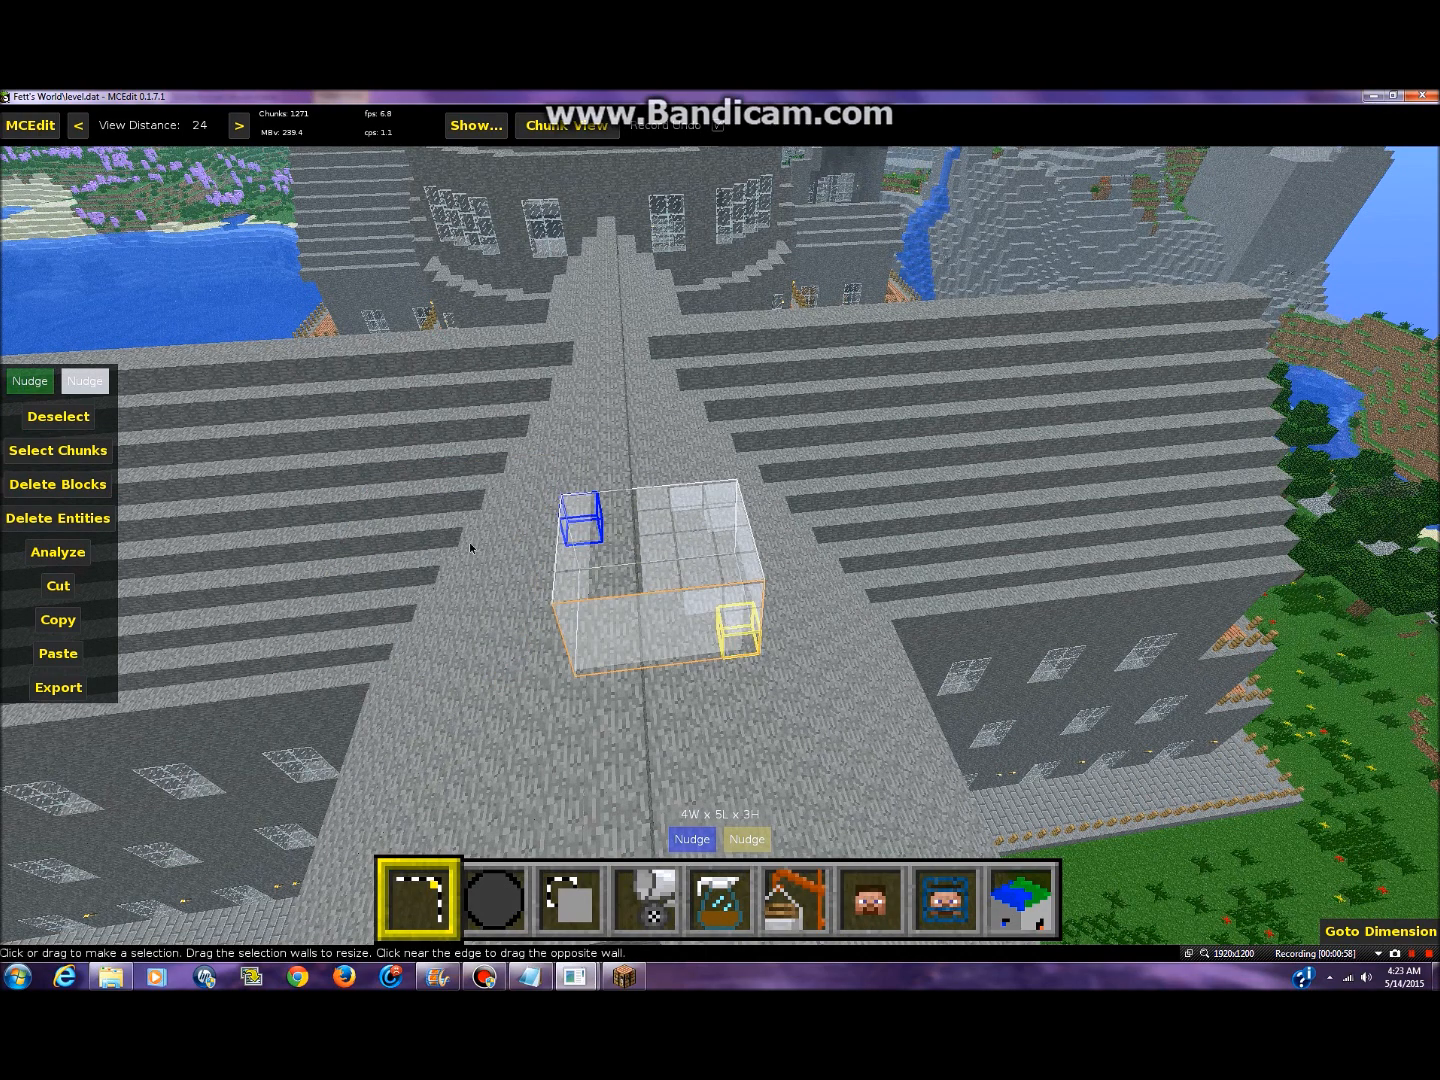
pyautogui.click(73, 432)
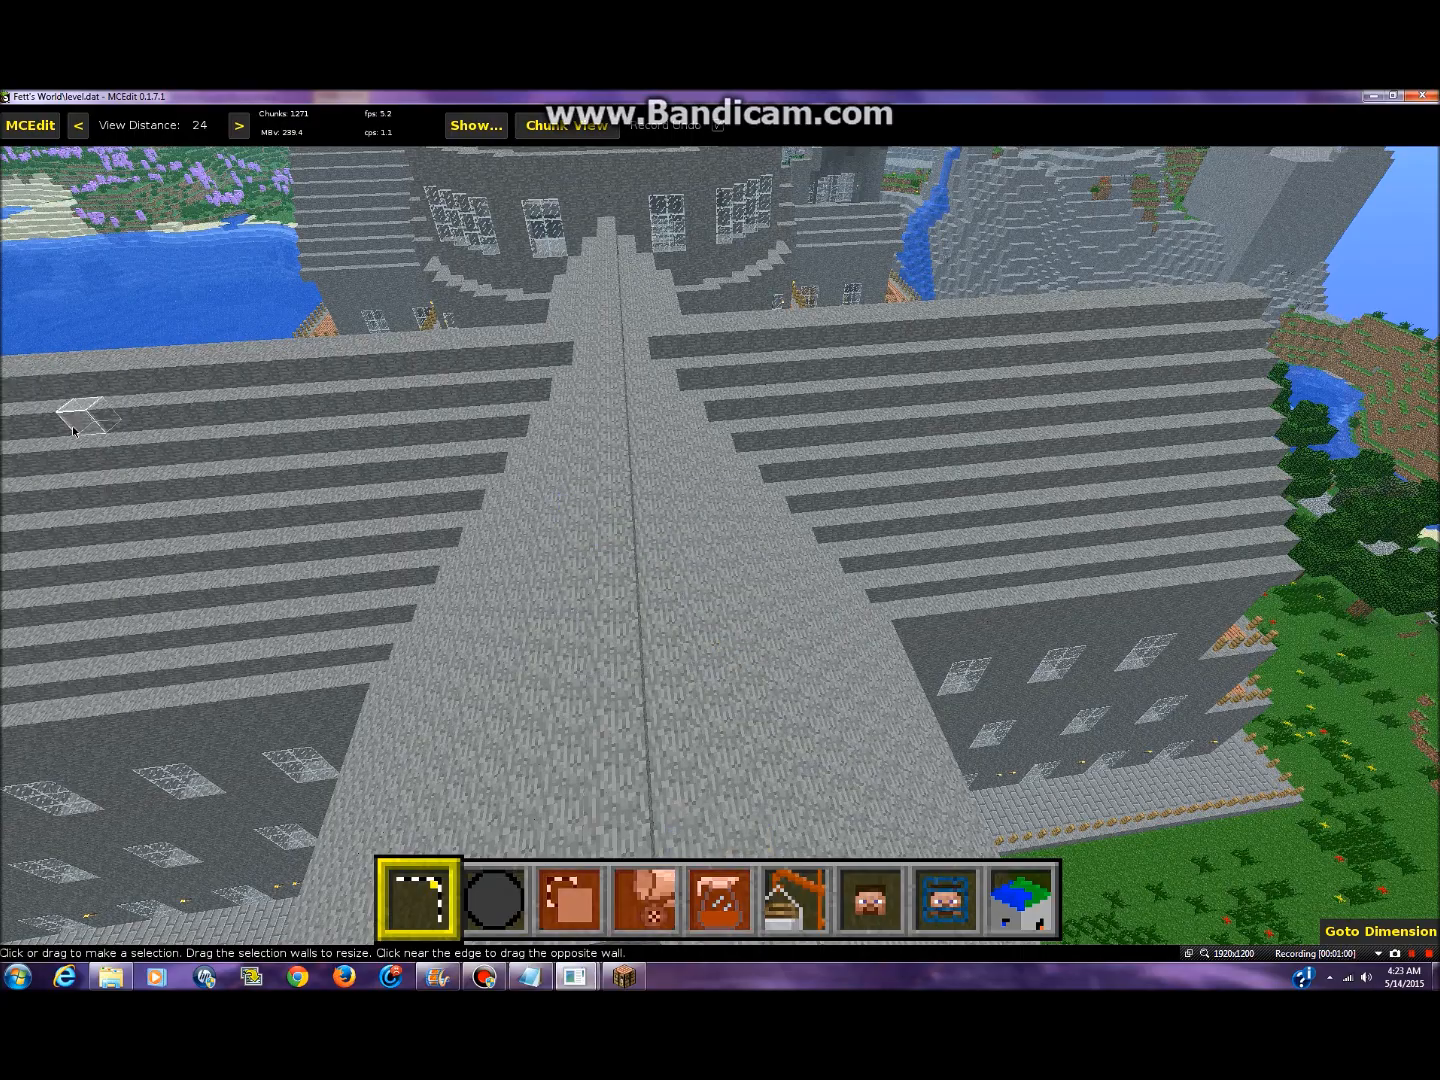
# - Fly out over the bay and back along the seaside facade to the L-shaped wooden dock in the water
pyautogui.press('w')
pyautogui.rightClick(267, 444)
pyautogui.press('w')
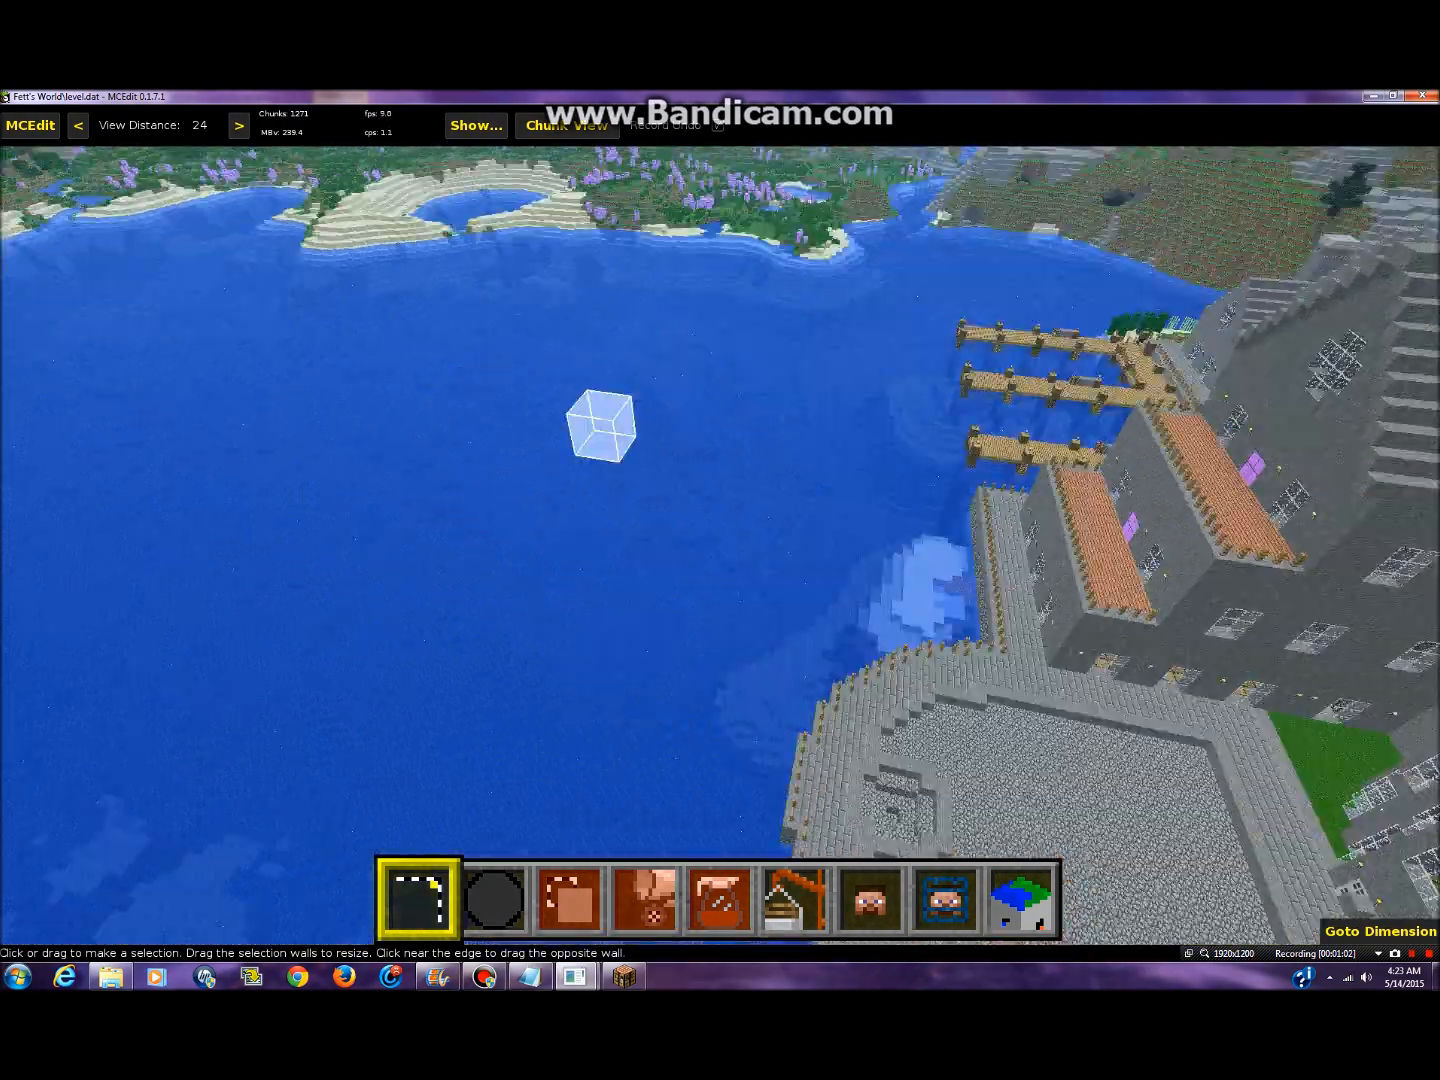
pyautogui.press('w')
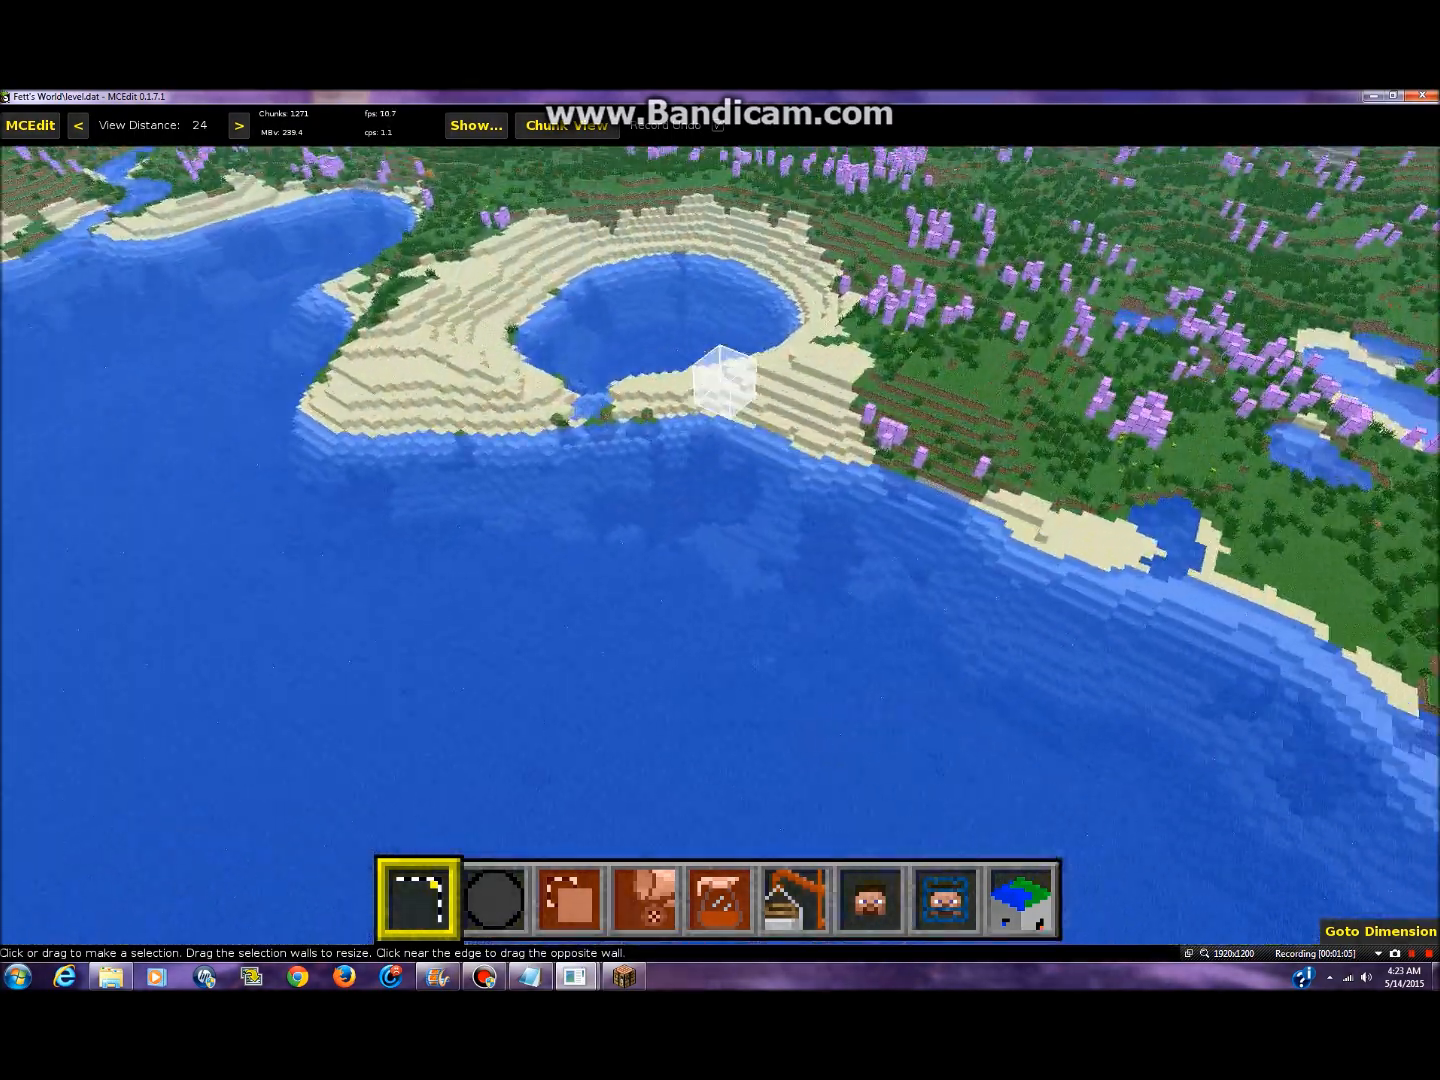
pyautogui.press('w')
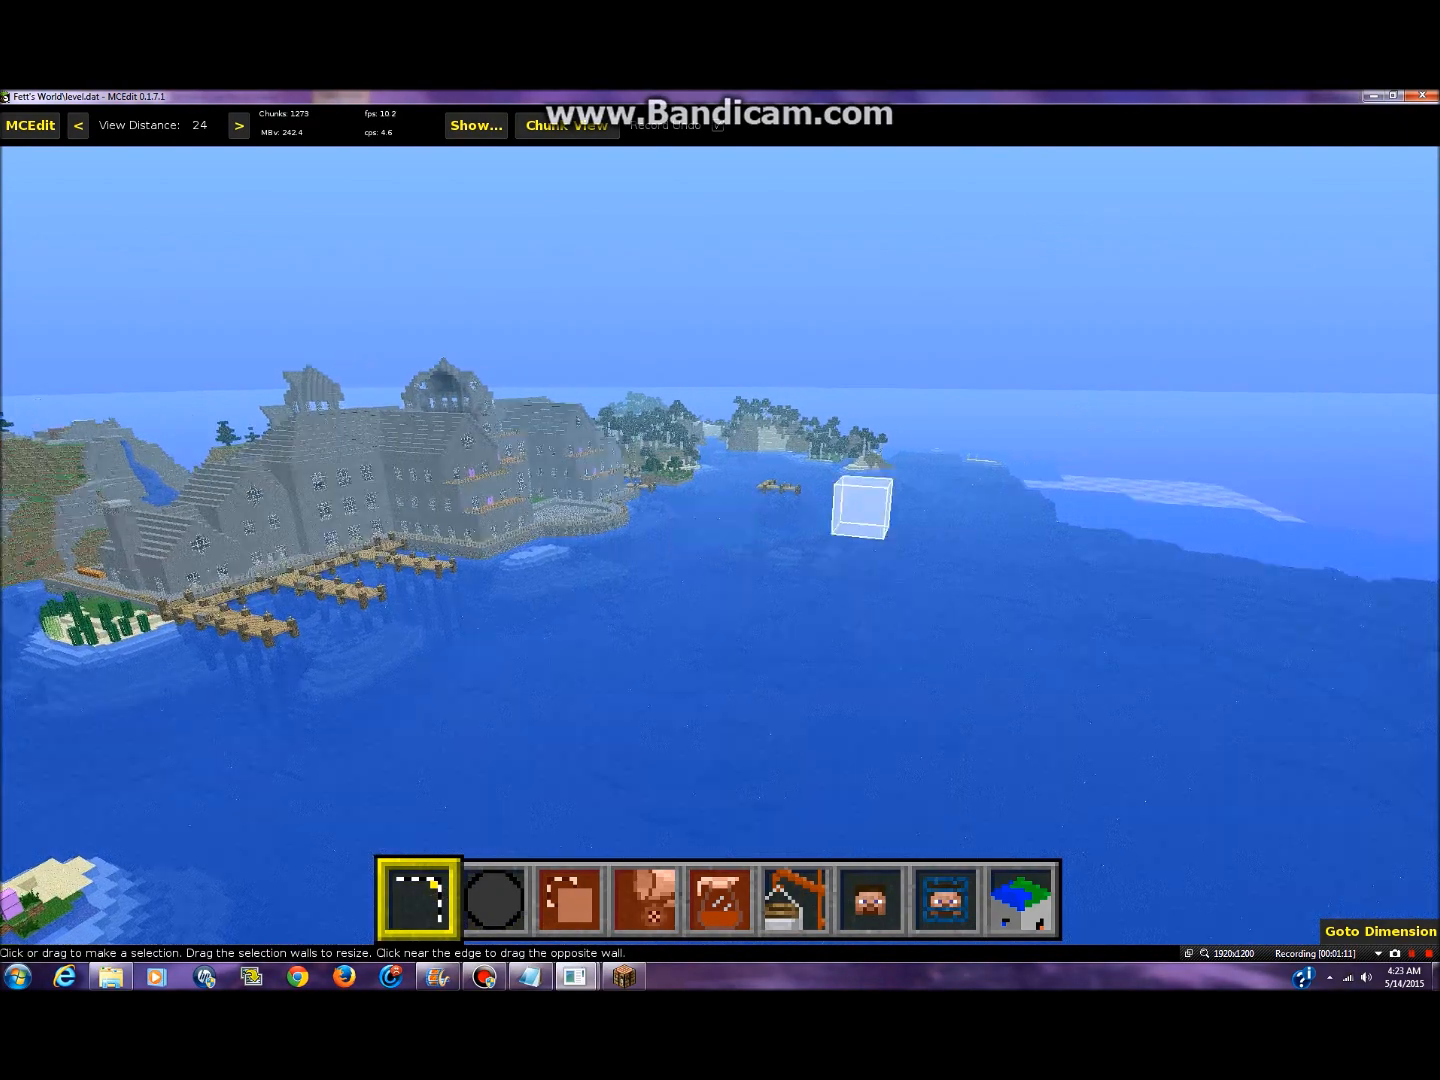
pyautogui.press('w')
pyautogui.press('w')
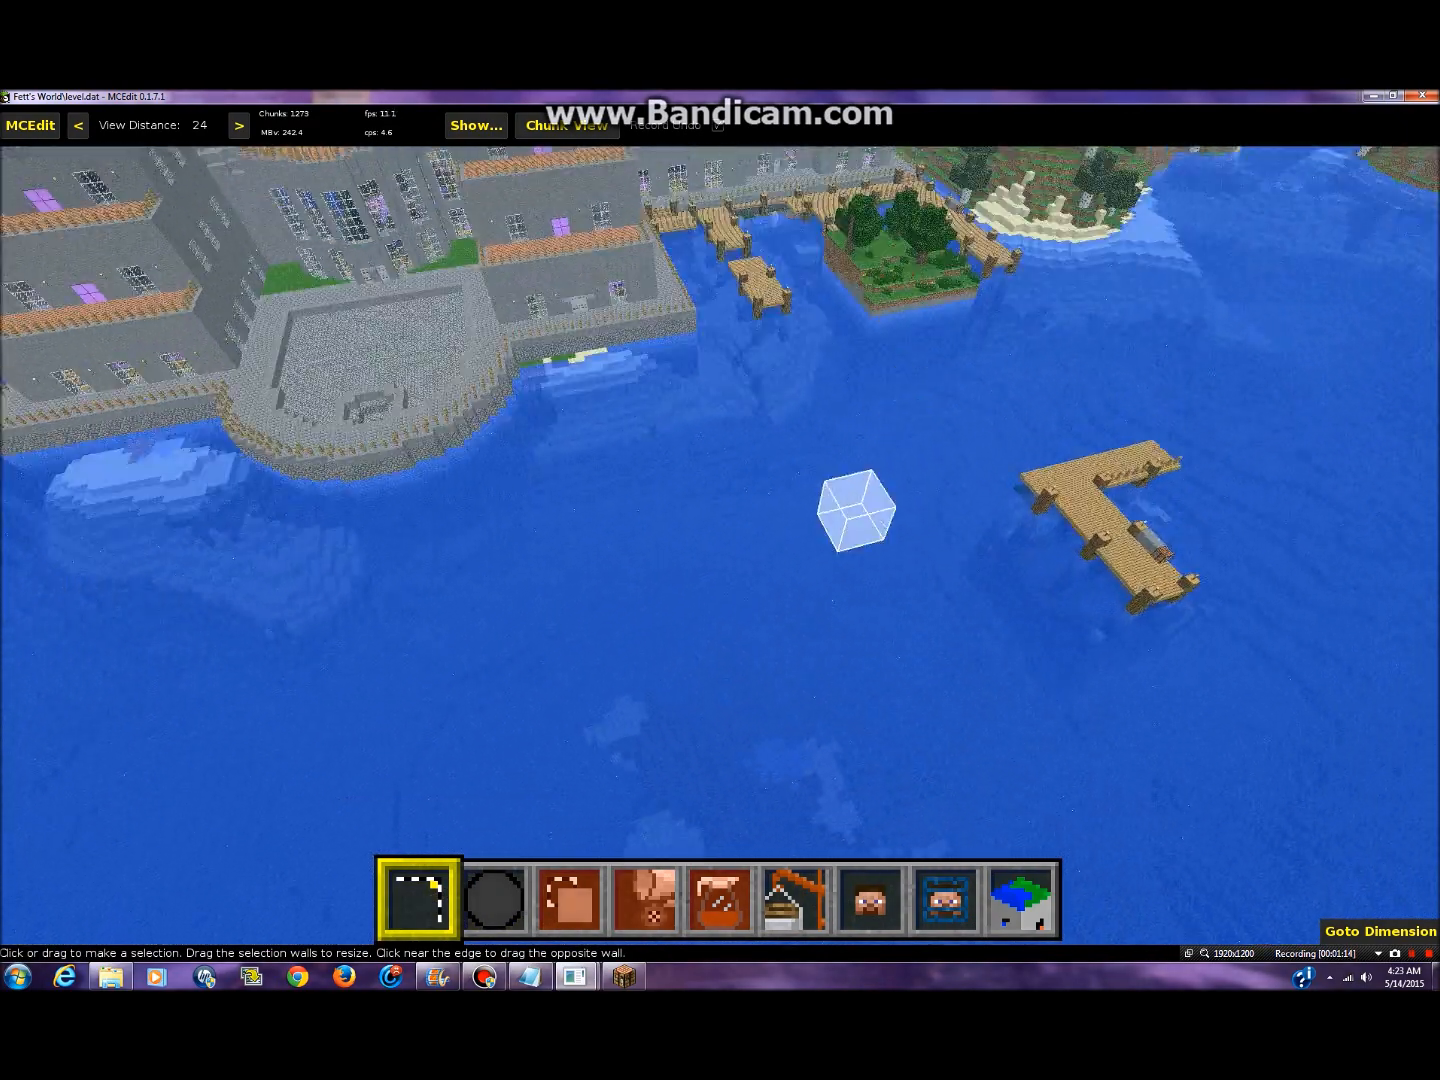
# - Box-select the detached L-shaped dock as a 15W x 16L x 2H region using two opposite corners
pyautogui.press('d')
pyautogui.rightClick(259, 439)
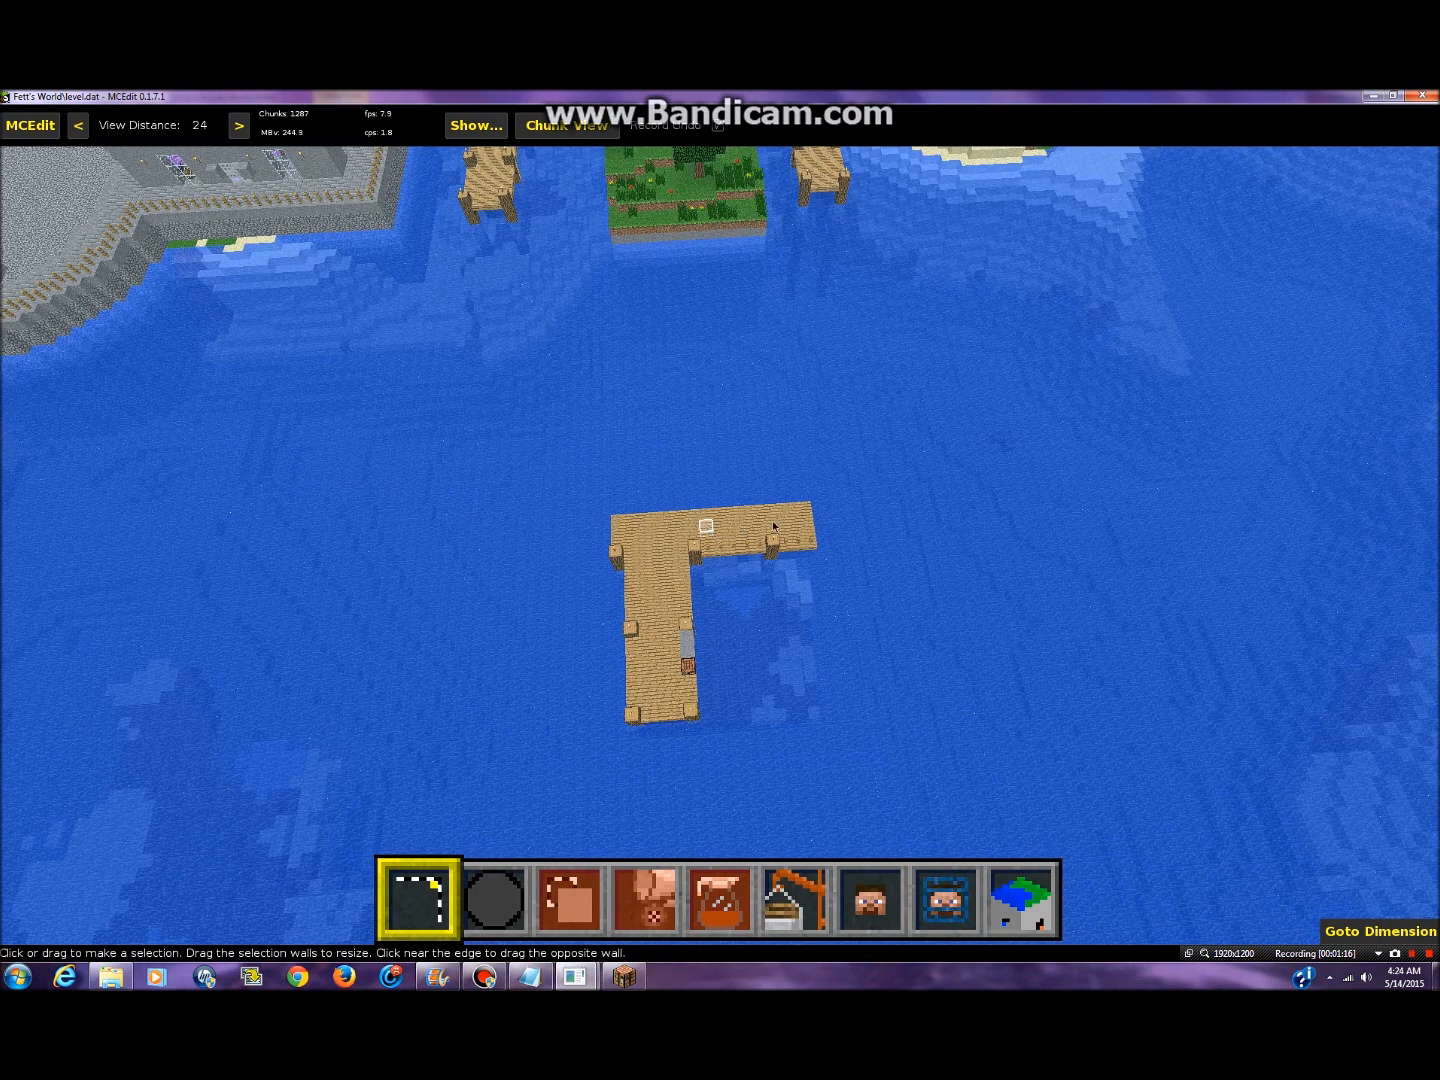
pyautogui.click(809, 513)
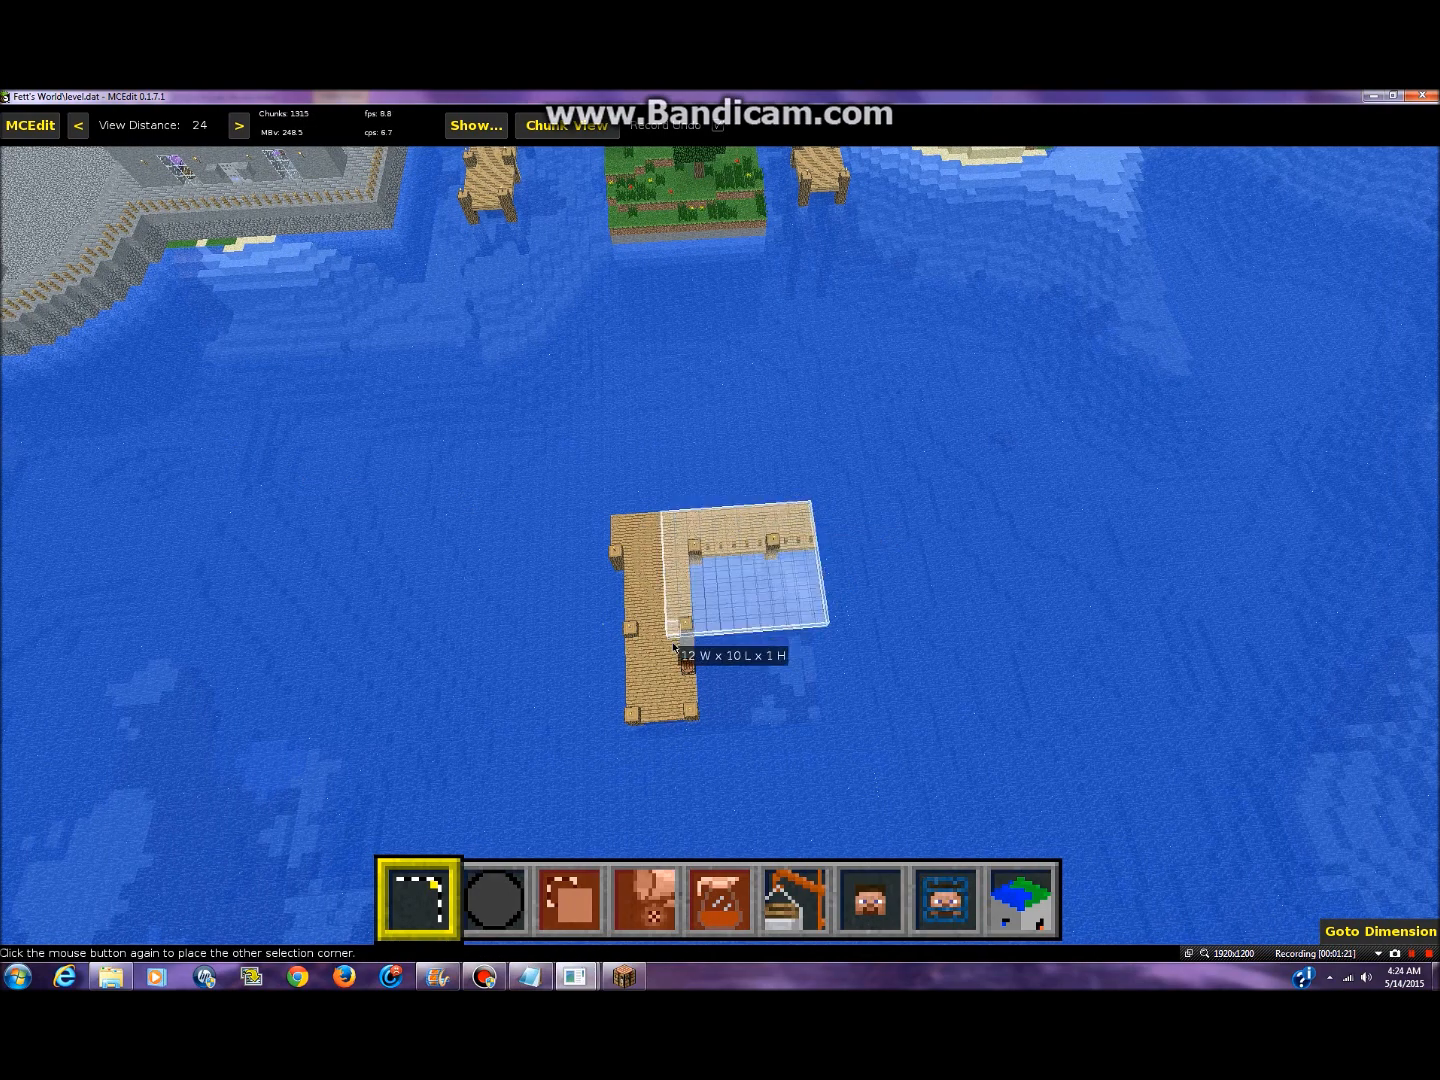
pyautogui.click(632, 713)
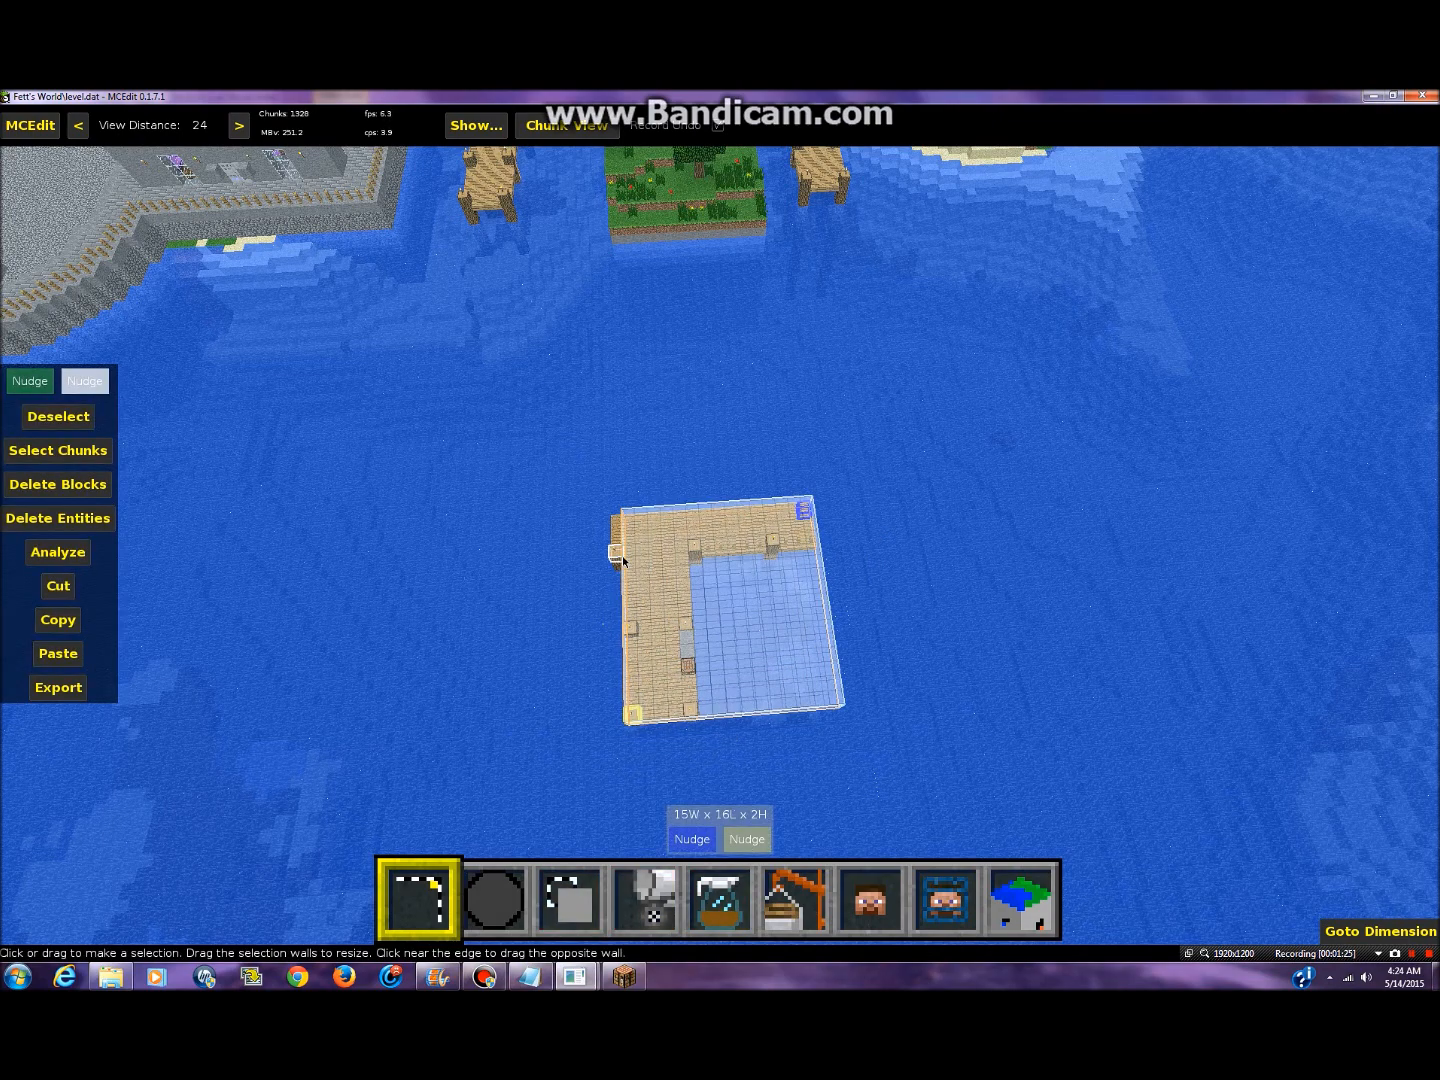
# - Extend the dock selection's outer long side by one block to make it 16W x 16L x 2H
pyautogui.press('a')
pyautogui.press('d')
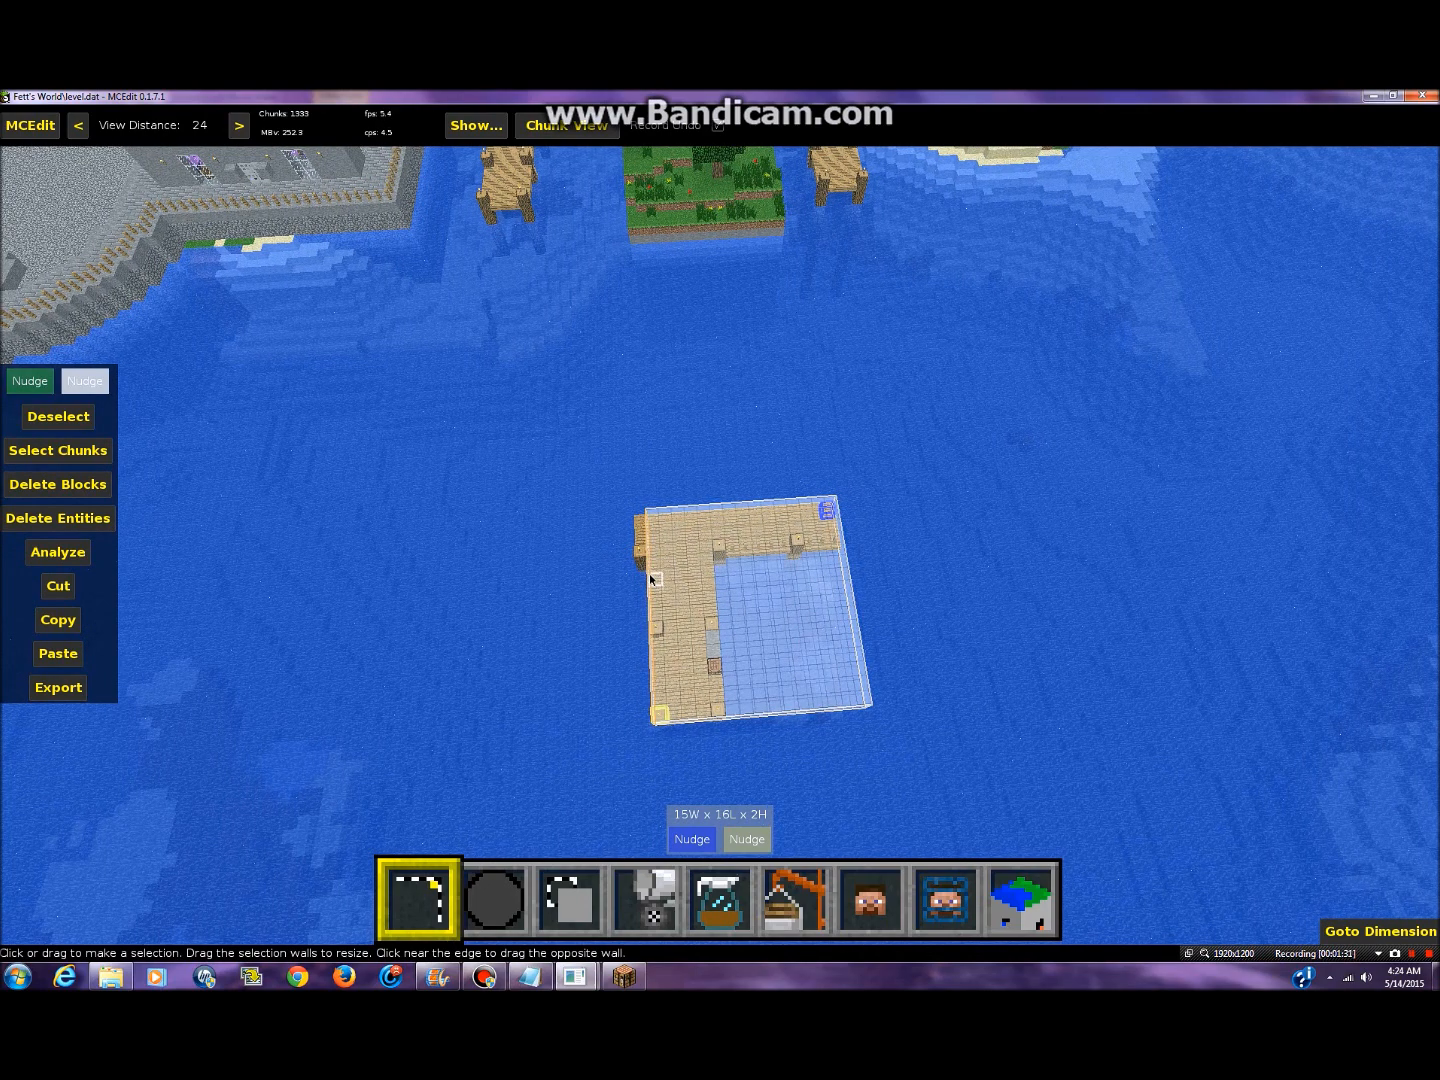
pyautogui.press('a')
pyautogui.press('z')
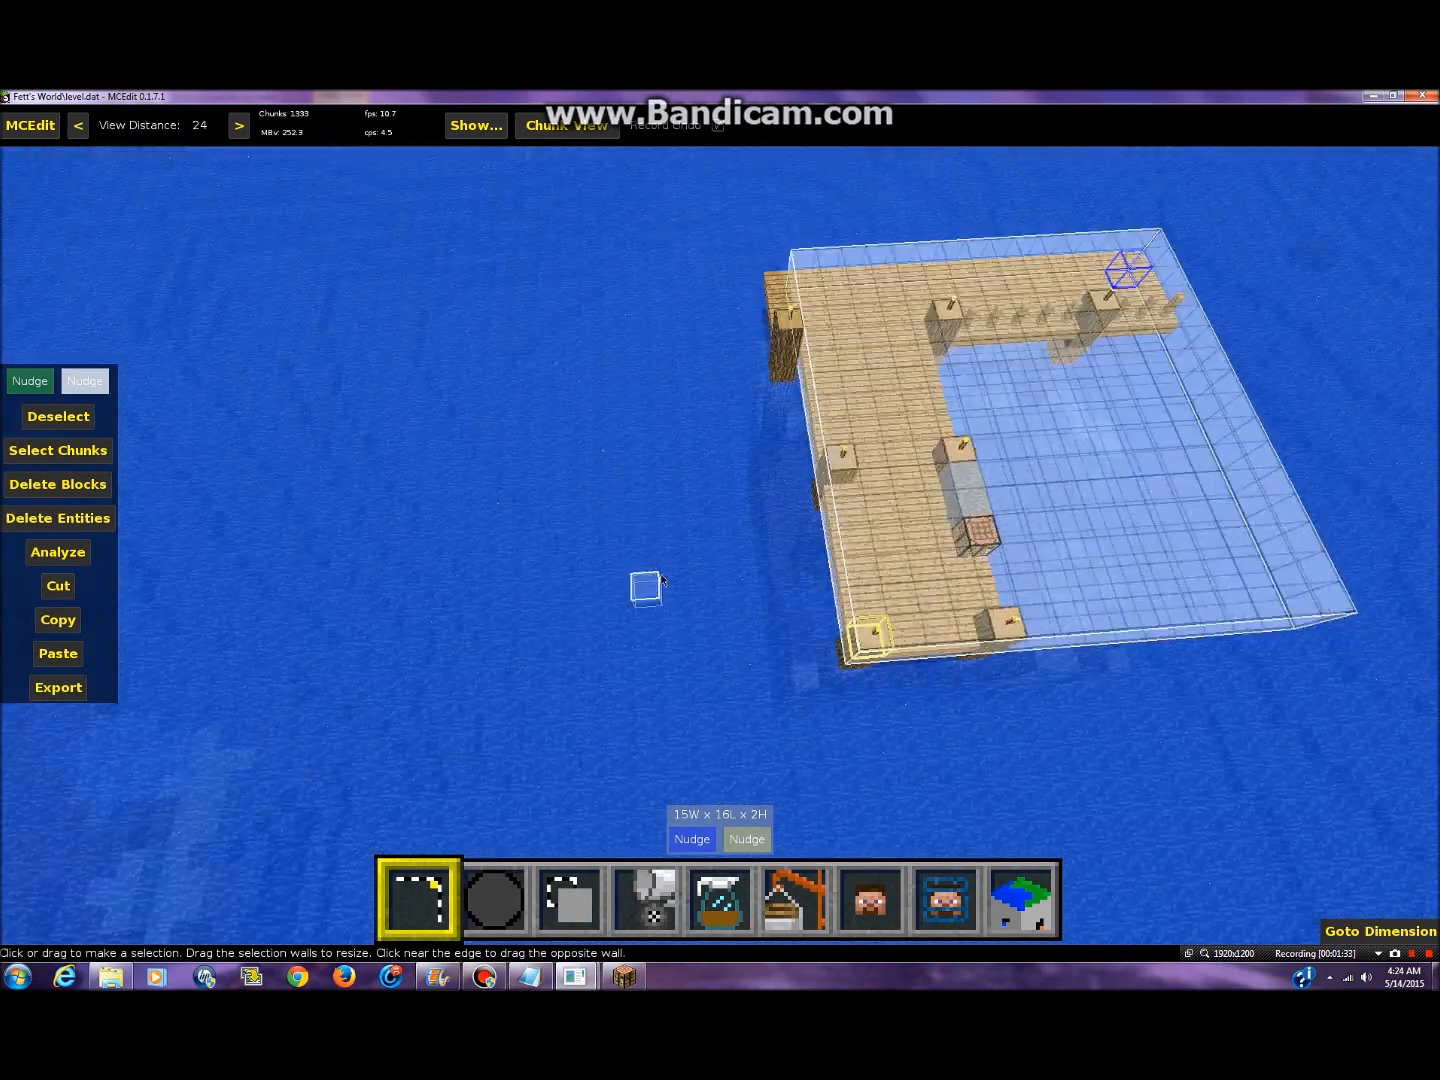
pyautogui.press('a')
pyautogui.moveTo(774, 554); pyautogui.dragTo(870, 548, button='right')
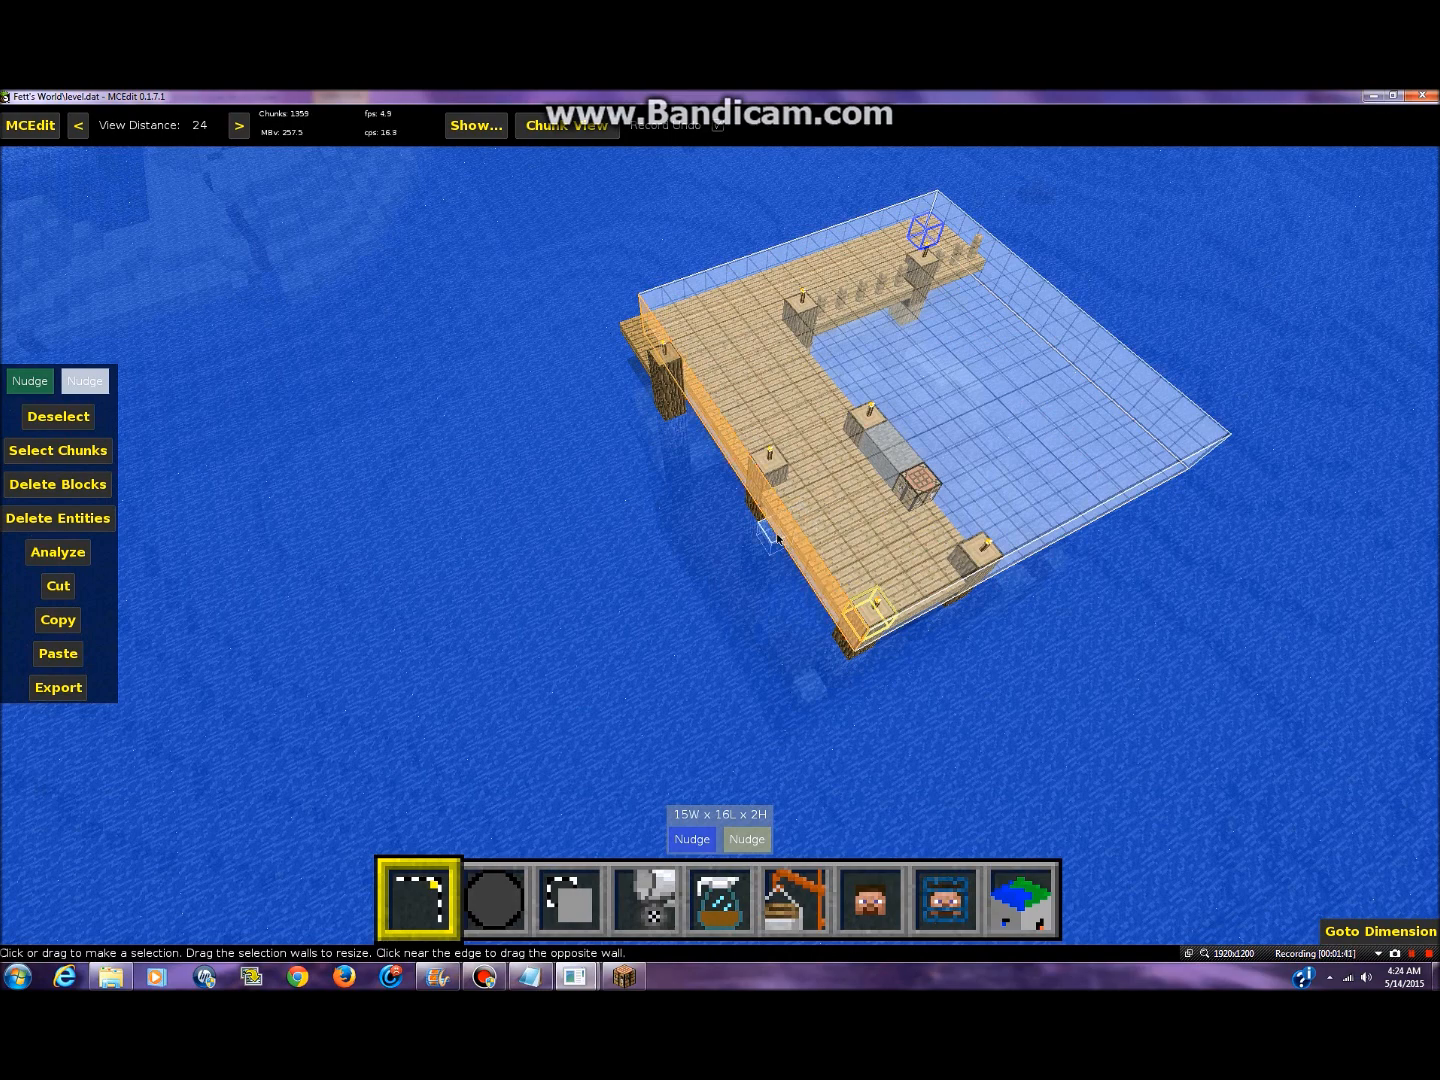
pyautogui.moveTo(770, 543); pyautogui.dragTo(765, 545)
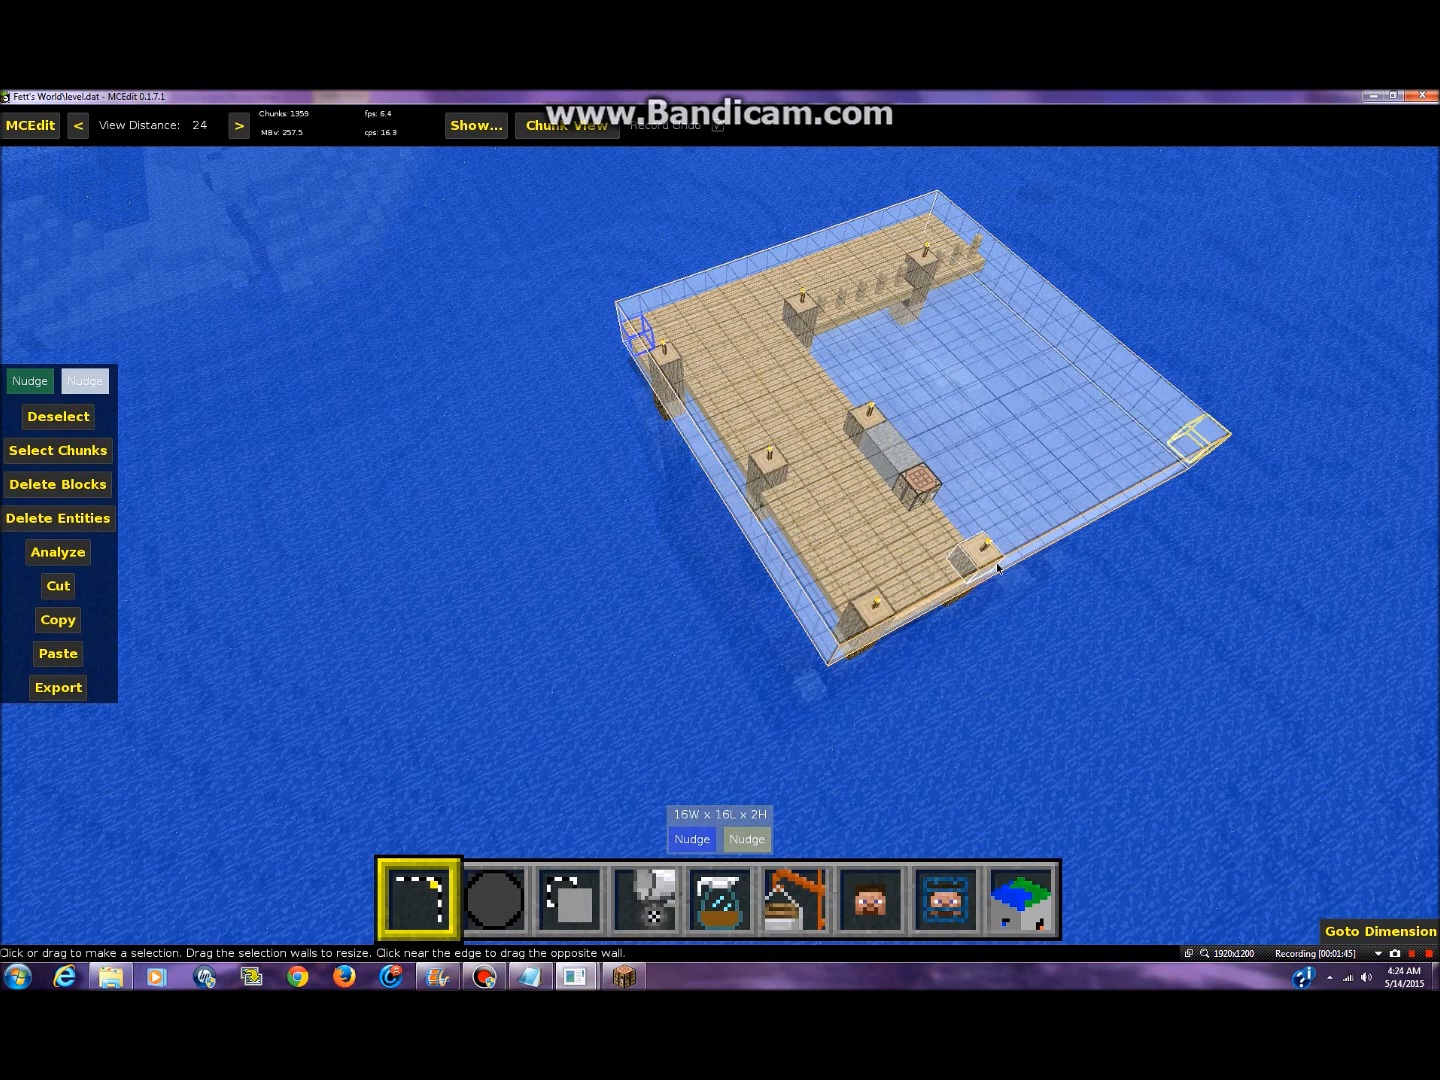
# - Try resizing the dock selection to 10W x 13L x 2H by its side walls, and extend its height to 9H and 73H
pyautogui.moveTo(997, 568); pyautogui.dragTo(970, 544)
pyautogui.moveTo(1096, 332); pyautogui.dragTo(993, 397)
pyautogui.moveTo(768, 264)
pyautogui.mouseDown()
pyautogui.moveTo(762, 311)
pyautogui.moveTo(763, 297)
pyautogui.mouseUp()
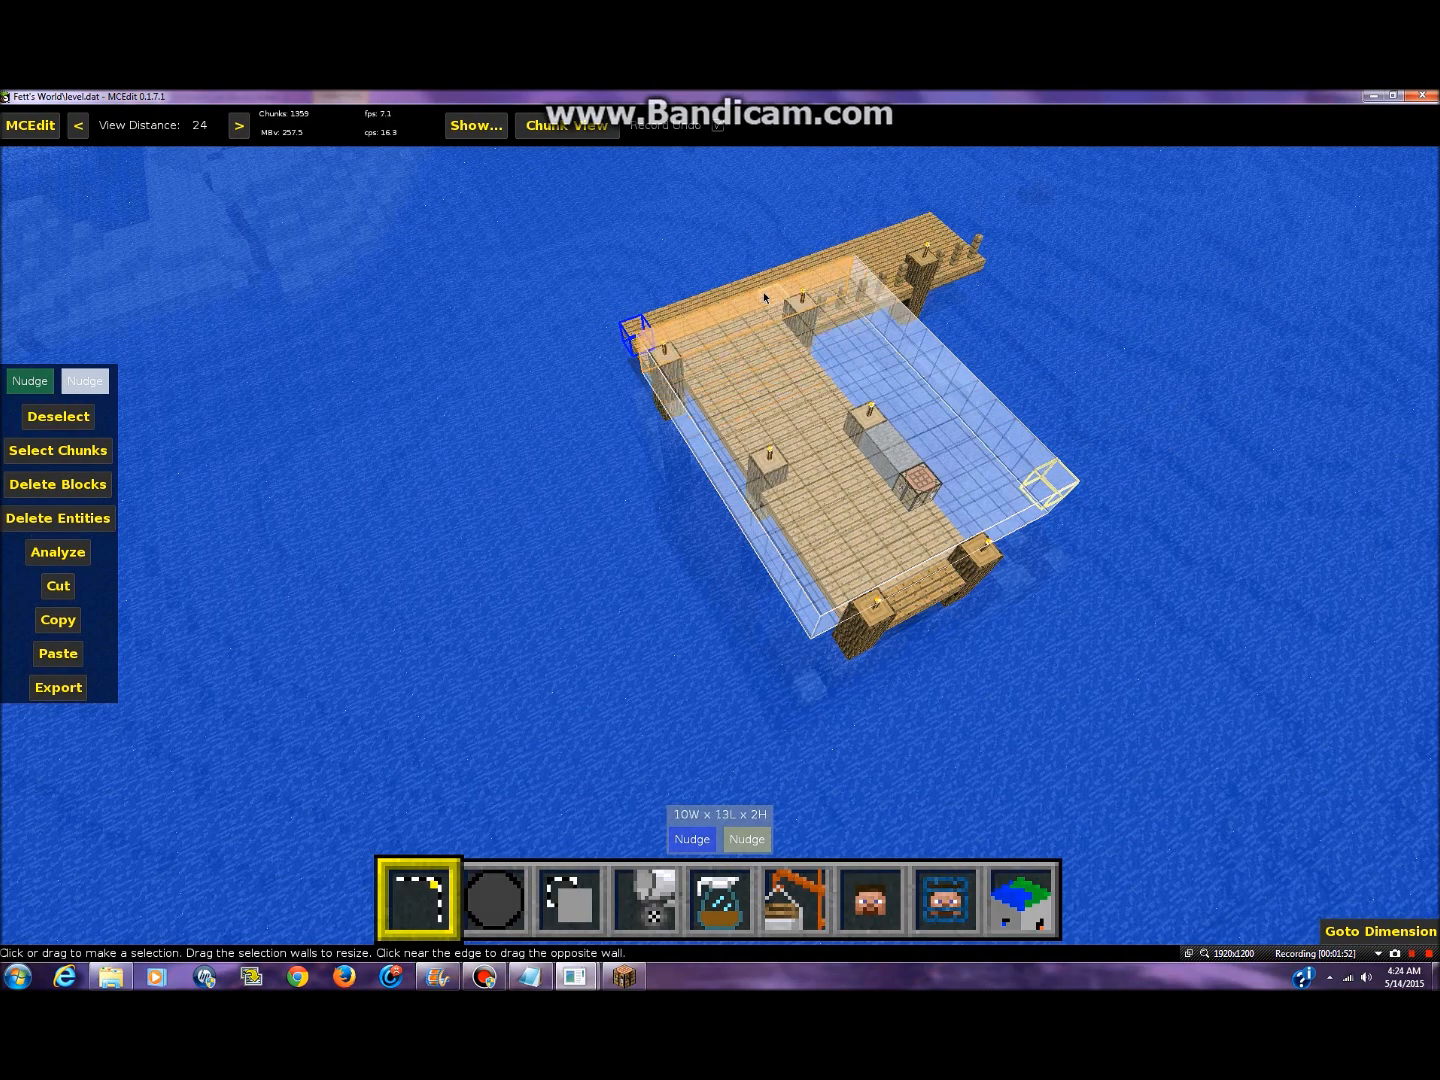
pyautogui.moveTo(853, 336); pyautogui.dragTo(910, 110)
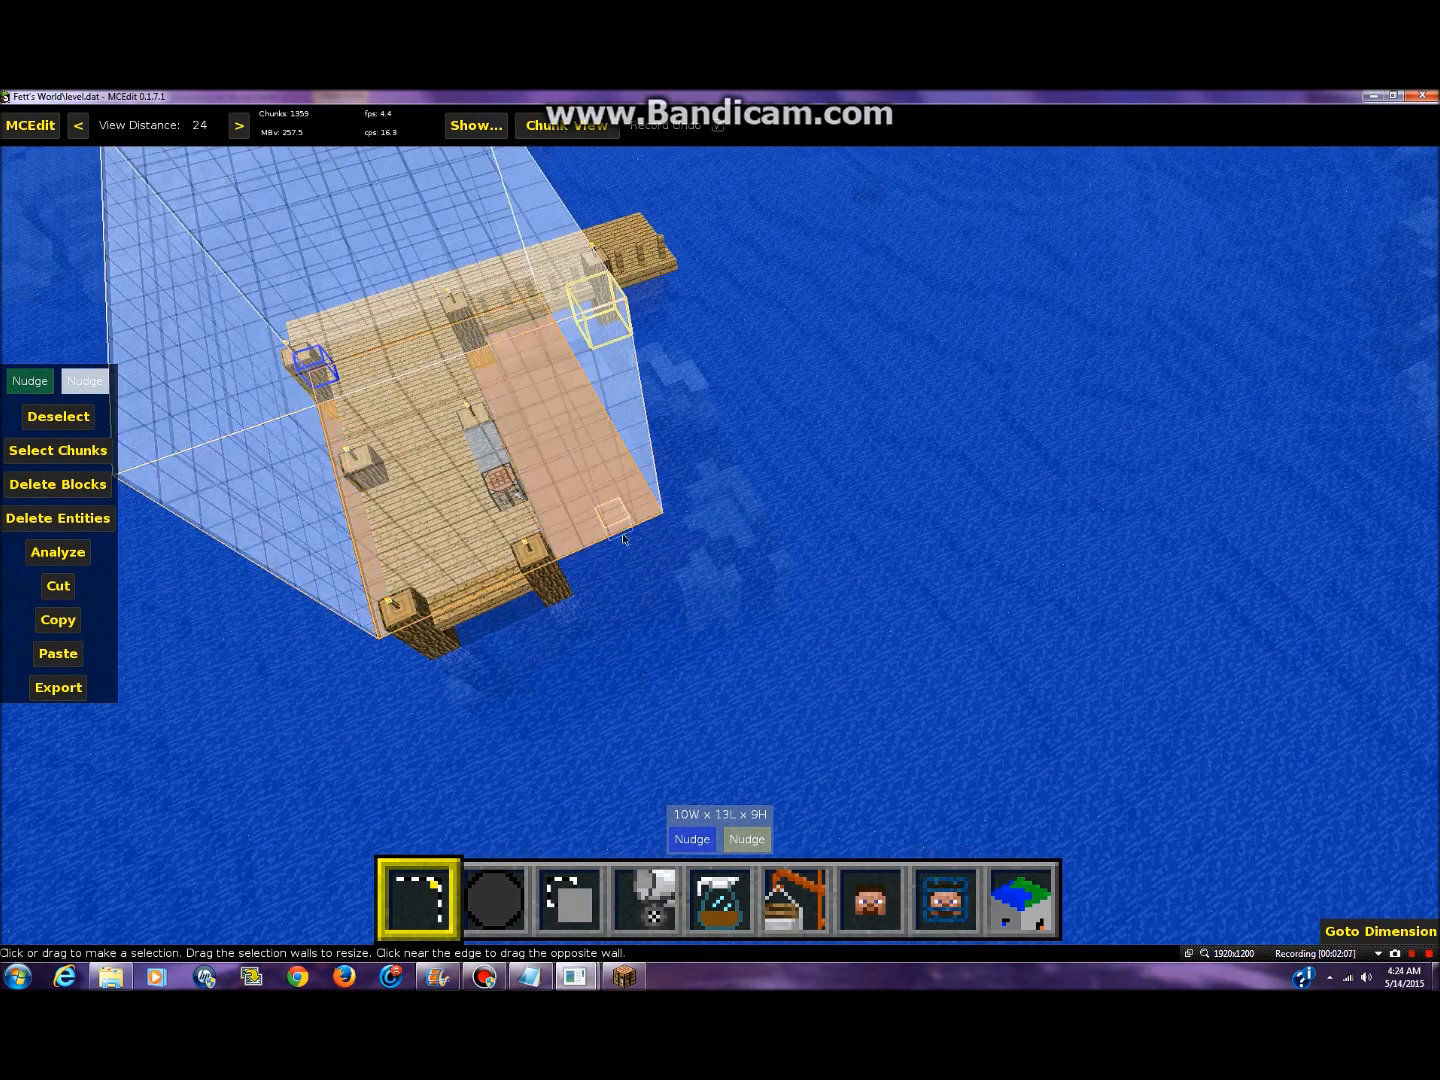
pyautogui.moveTo(611, 515); pyautogui.dragTo(672, 790)
# - Expand the dock selection to the edges of its containing chunk, making it 16W x 16L x 256H
pyautogui.press('a')
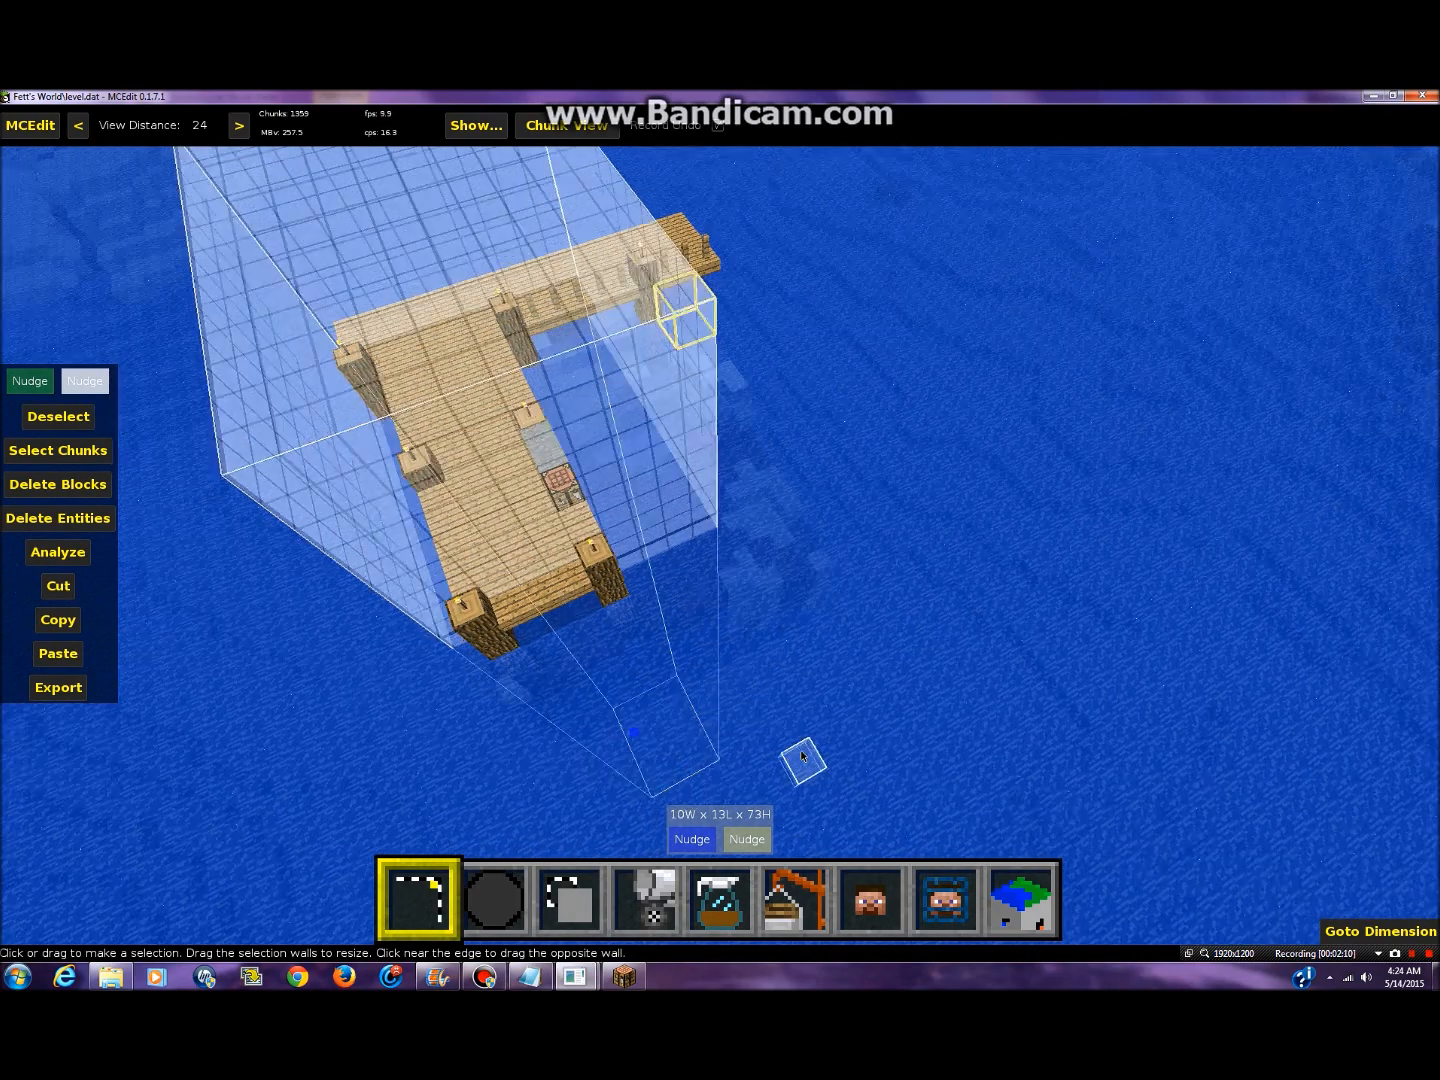
pyautogui.press('d')
pyautogui.rightClick(798, 689)
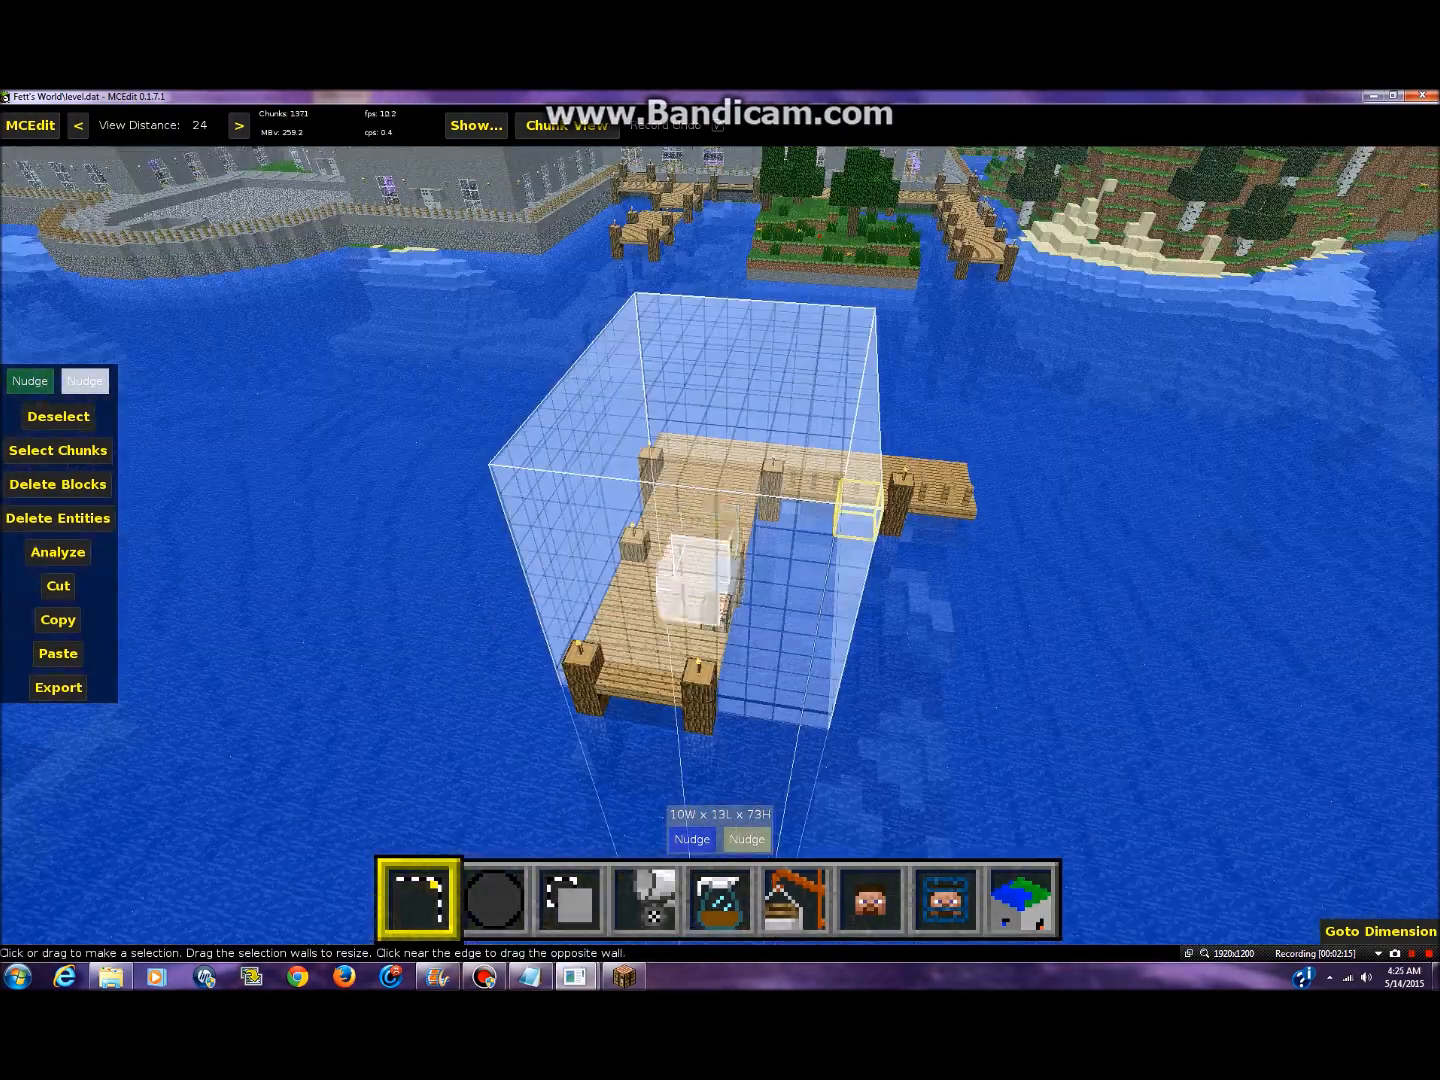
pyautogui.rightClick(798, 689)
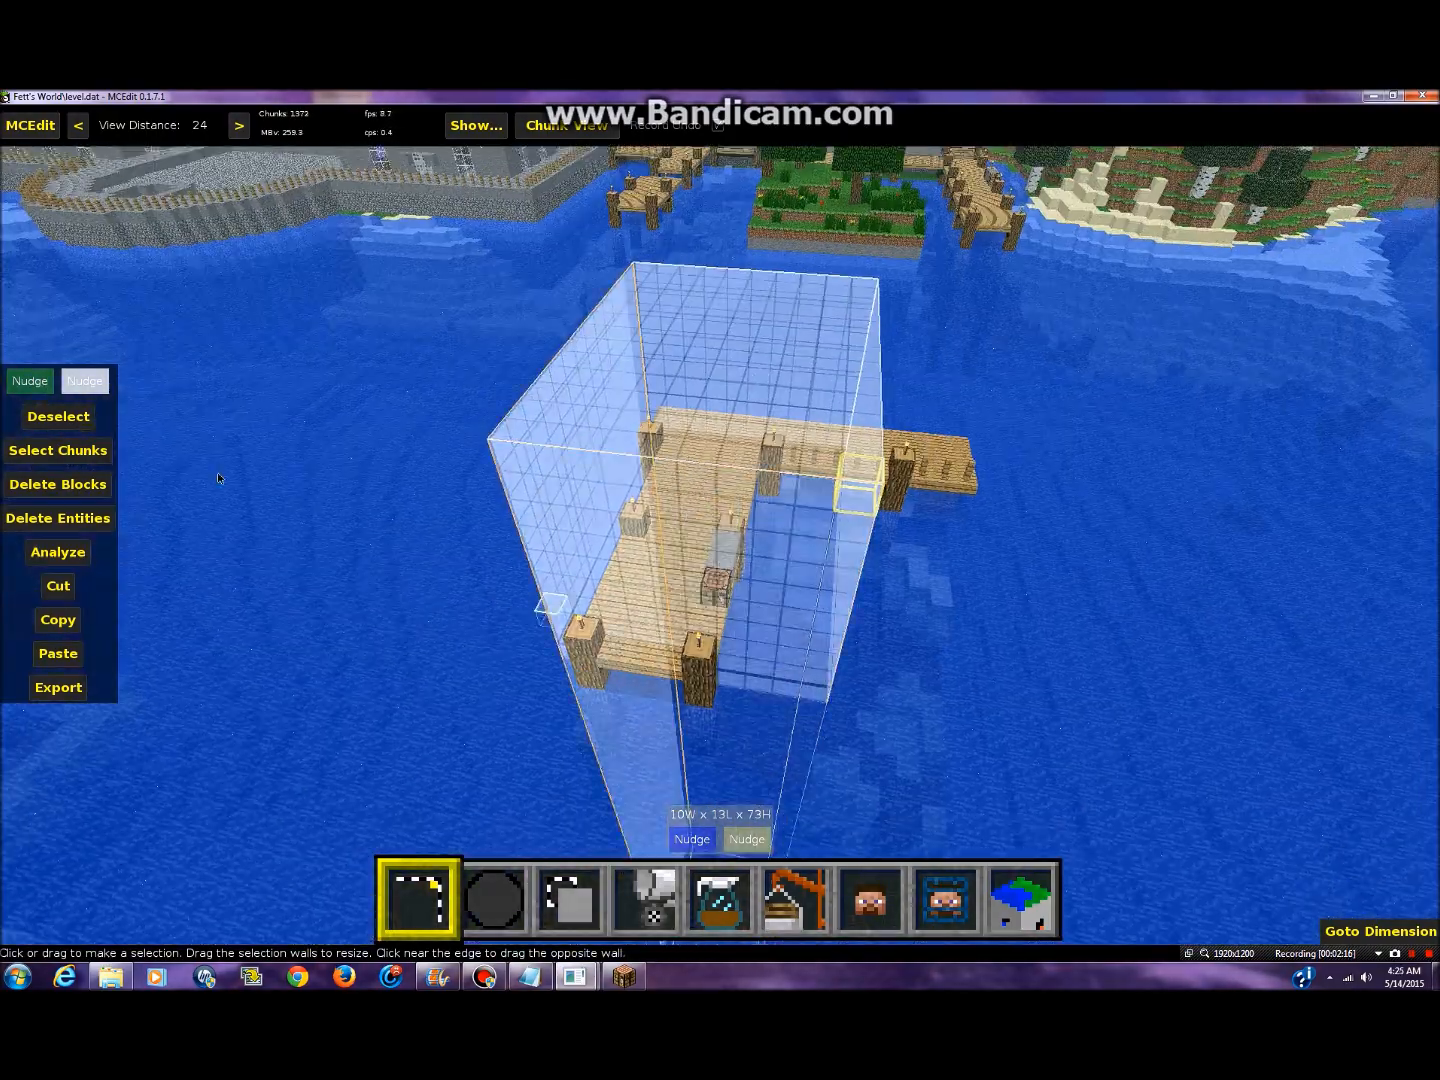
pyautogui.click(75, 462)
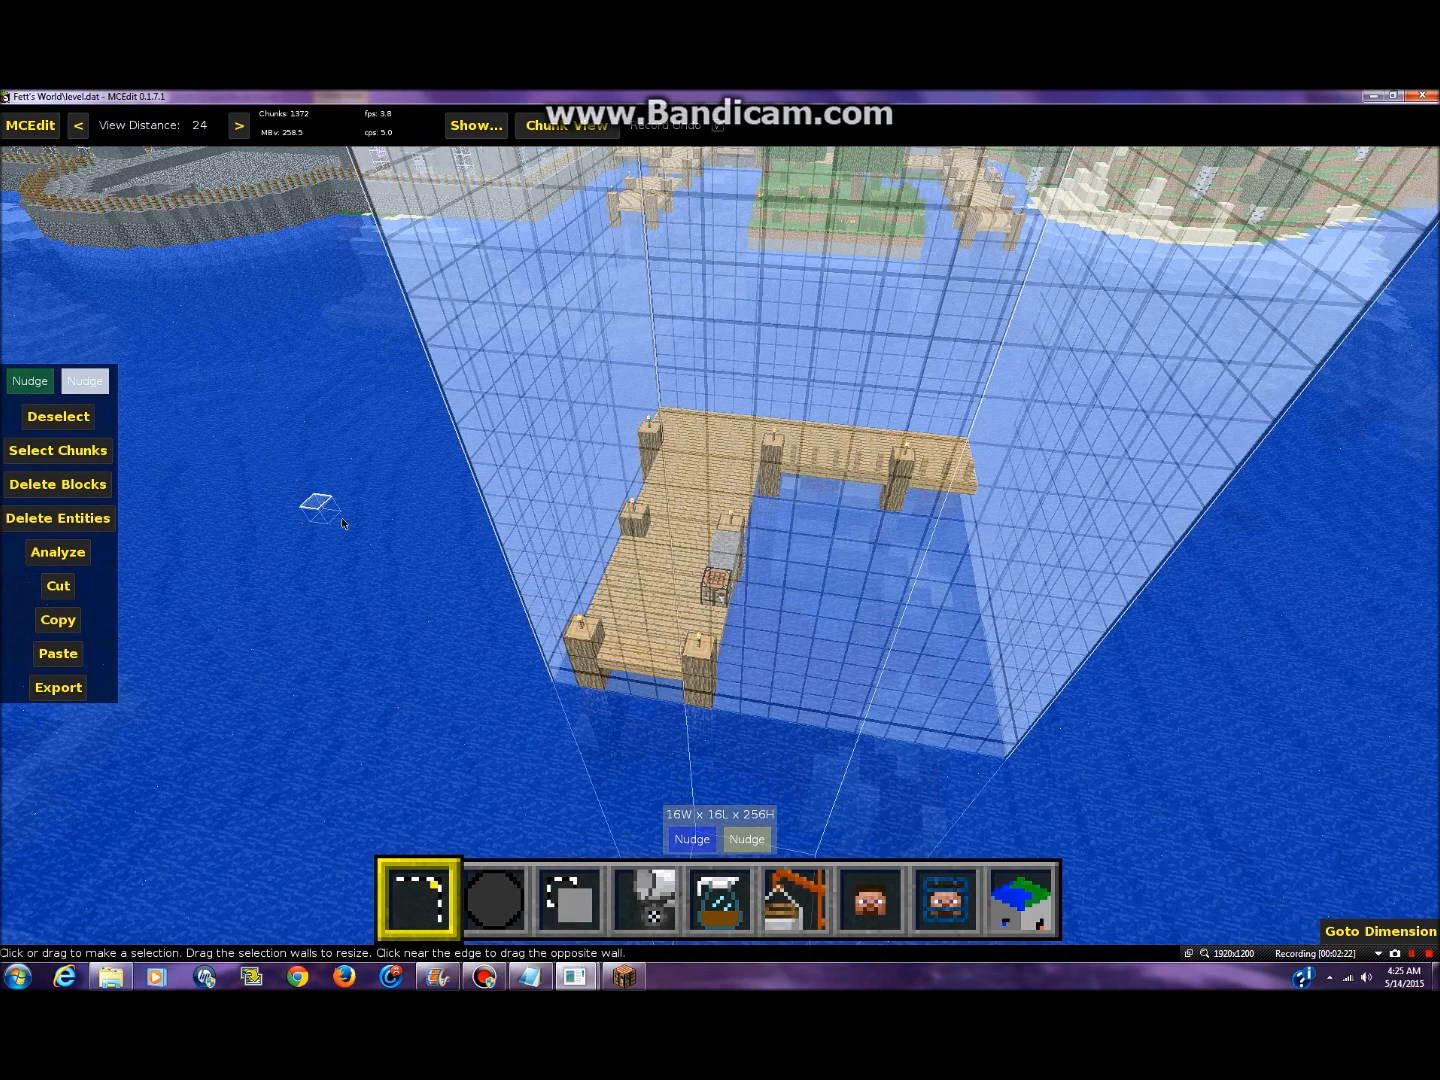
# - Cut the dock's selected chunk, choosing to delete the chunk itself instead of filling it with air, and clear the selection
pyautogui.press('space')
pyautogui.rightClick(460, 586)
pyautogui.rightClick(461, 586)
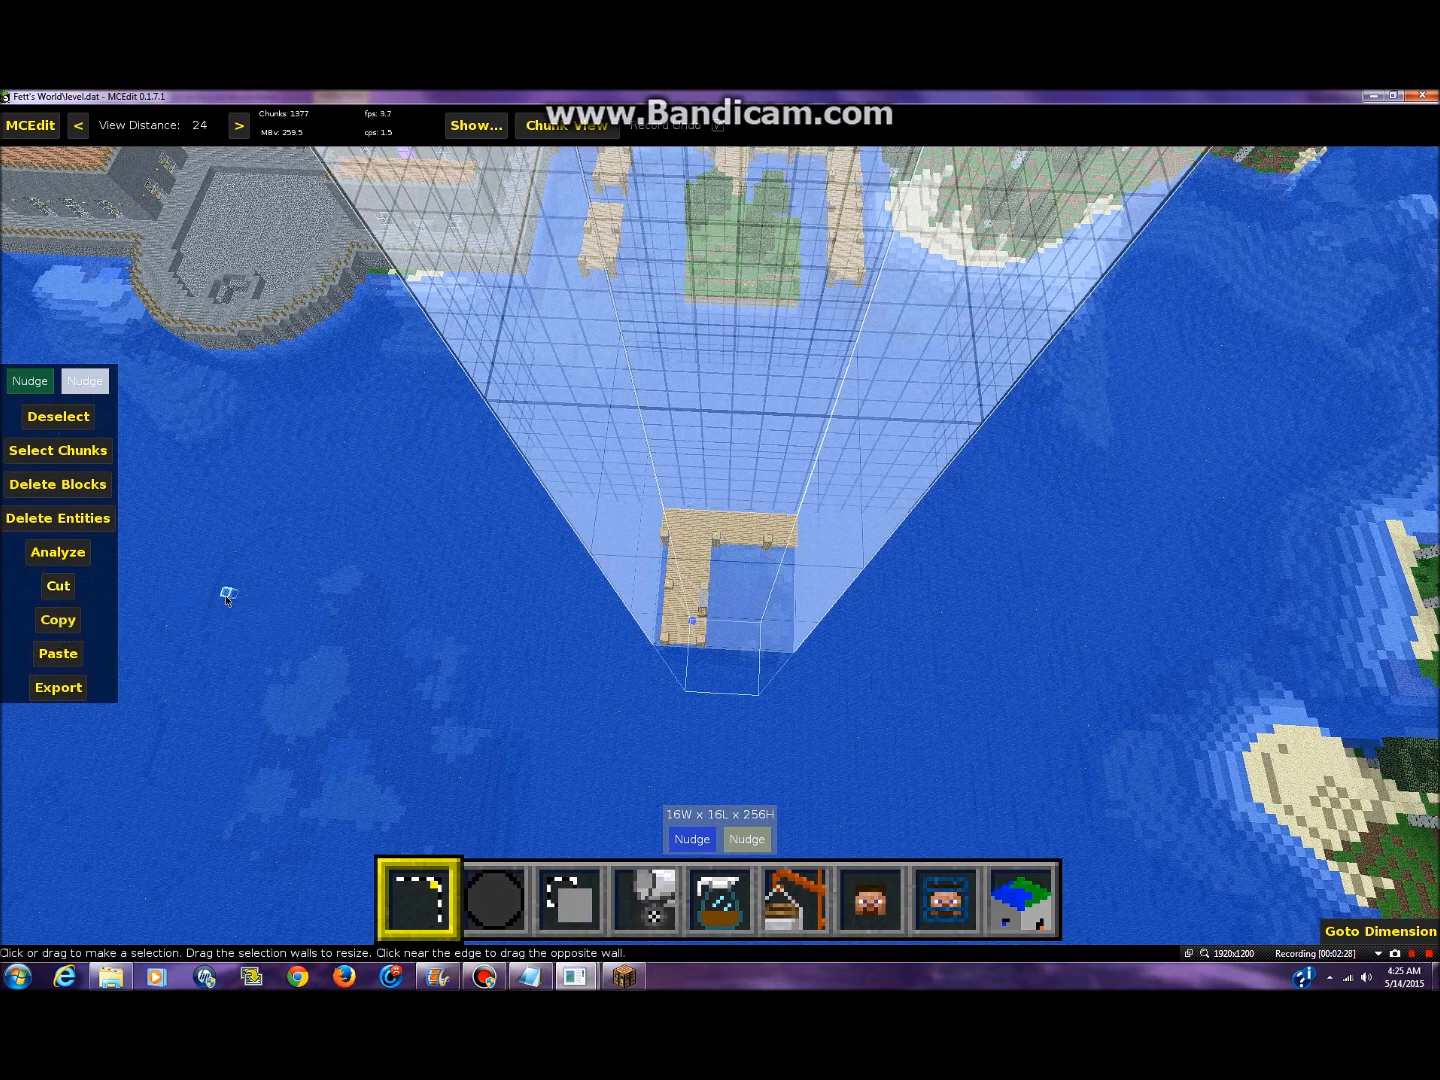
pyautogui.hotkey('ctrl', 'x')
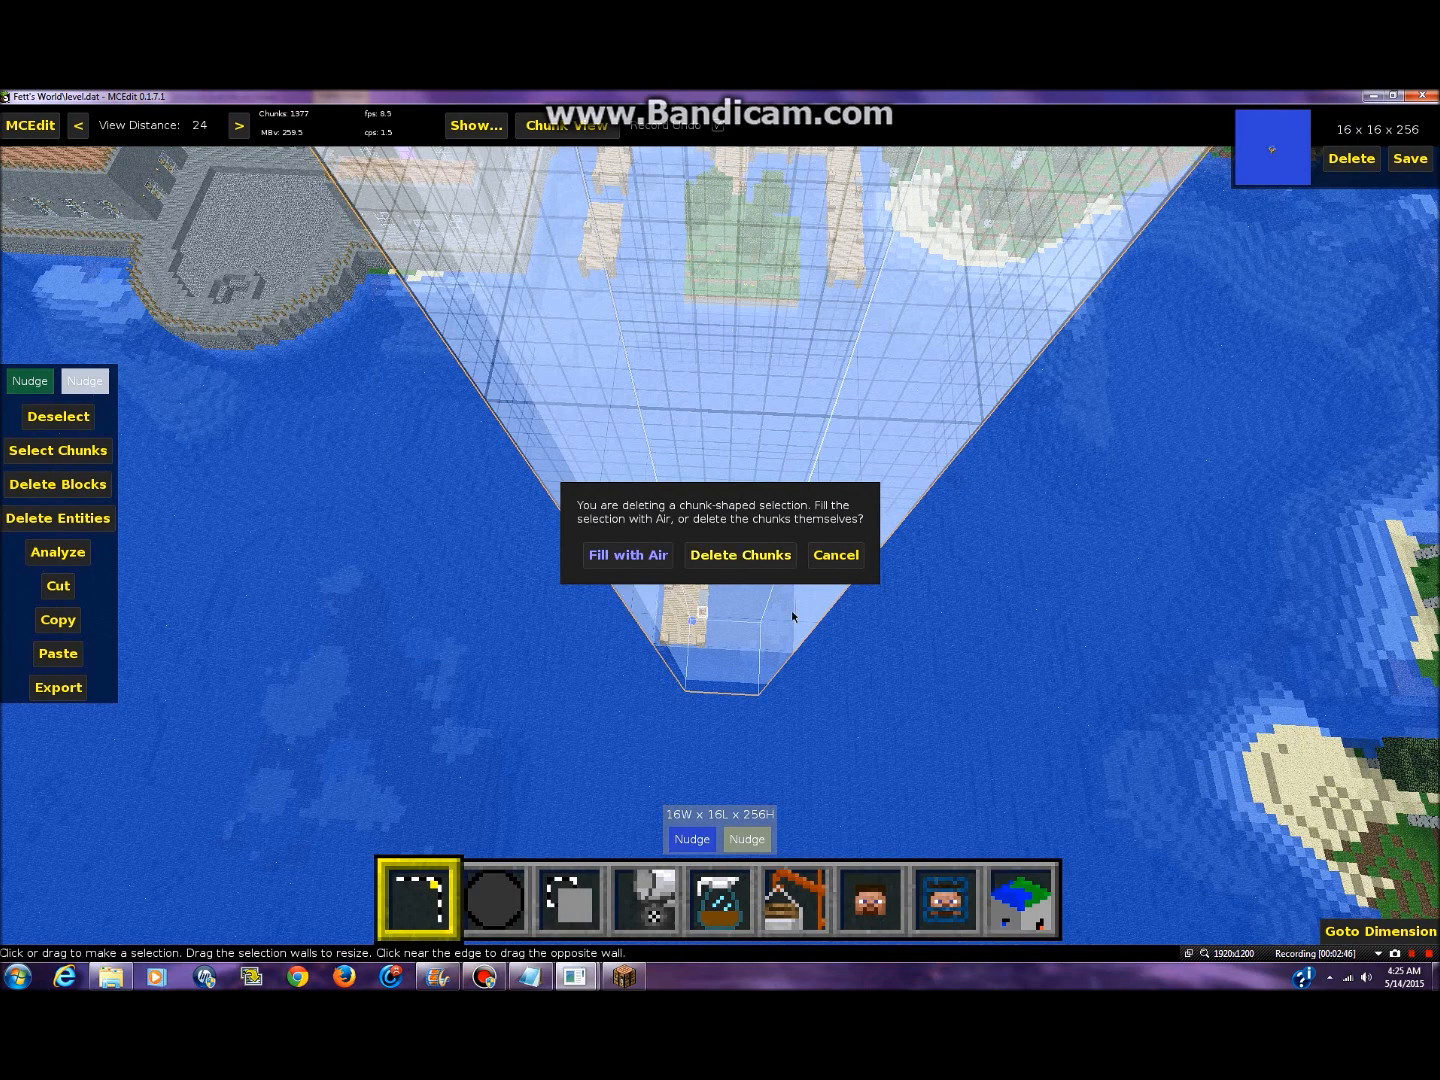
pyautogui.click(740, 557)
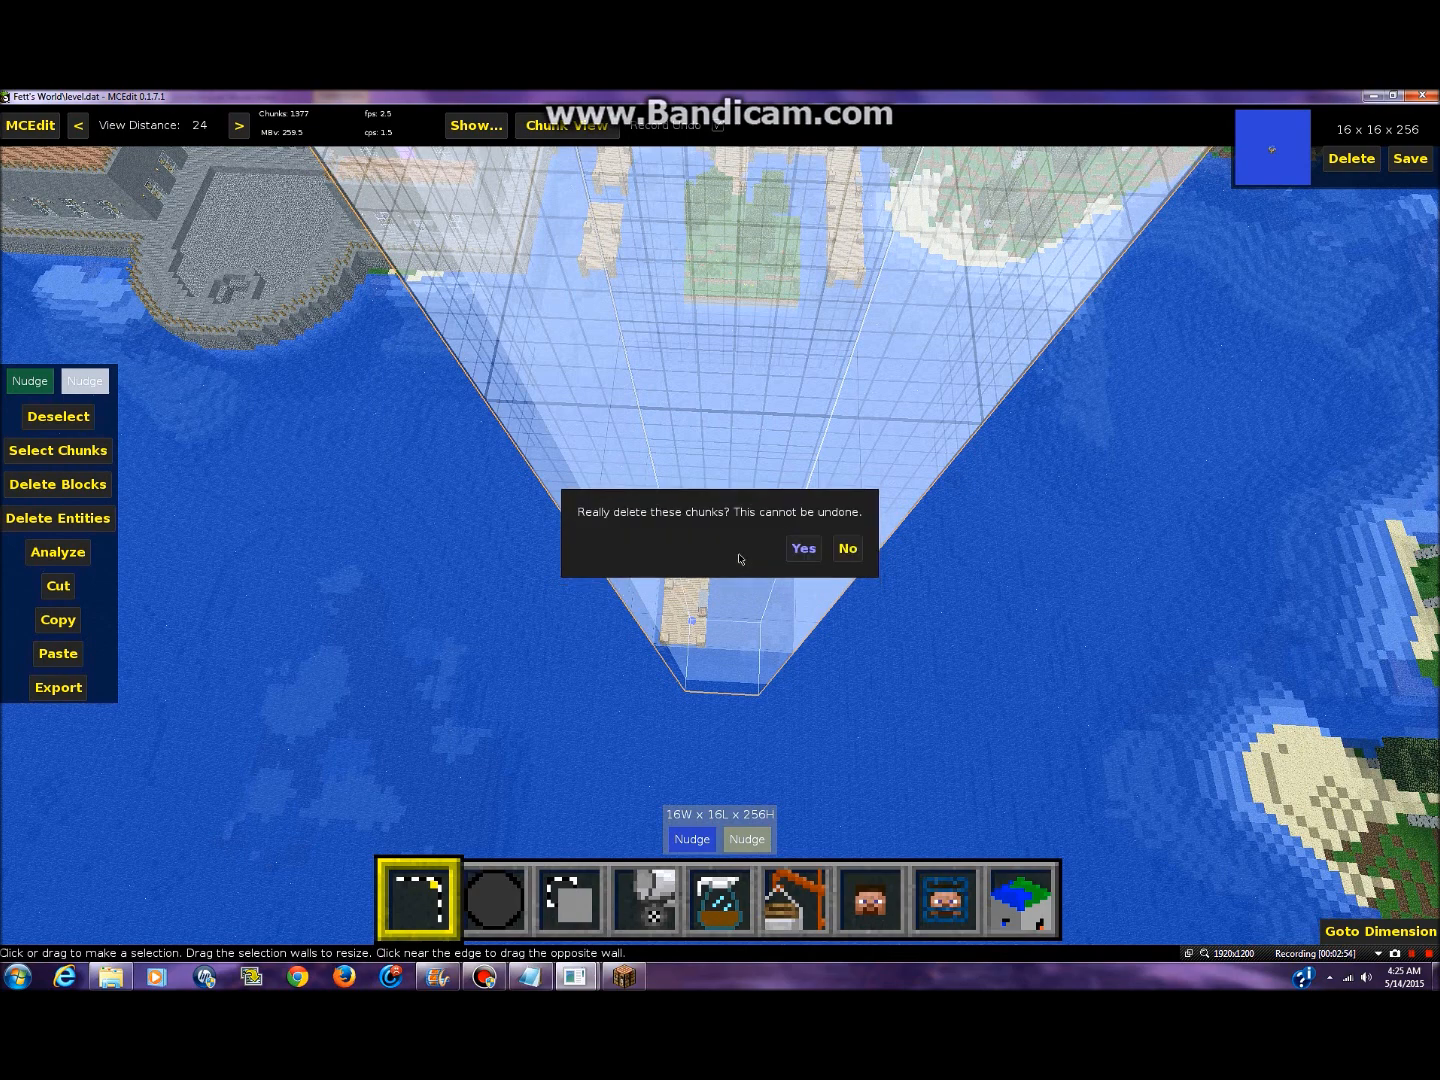
pyautogui.click(801, 548)
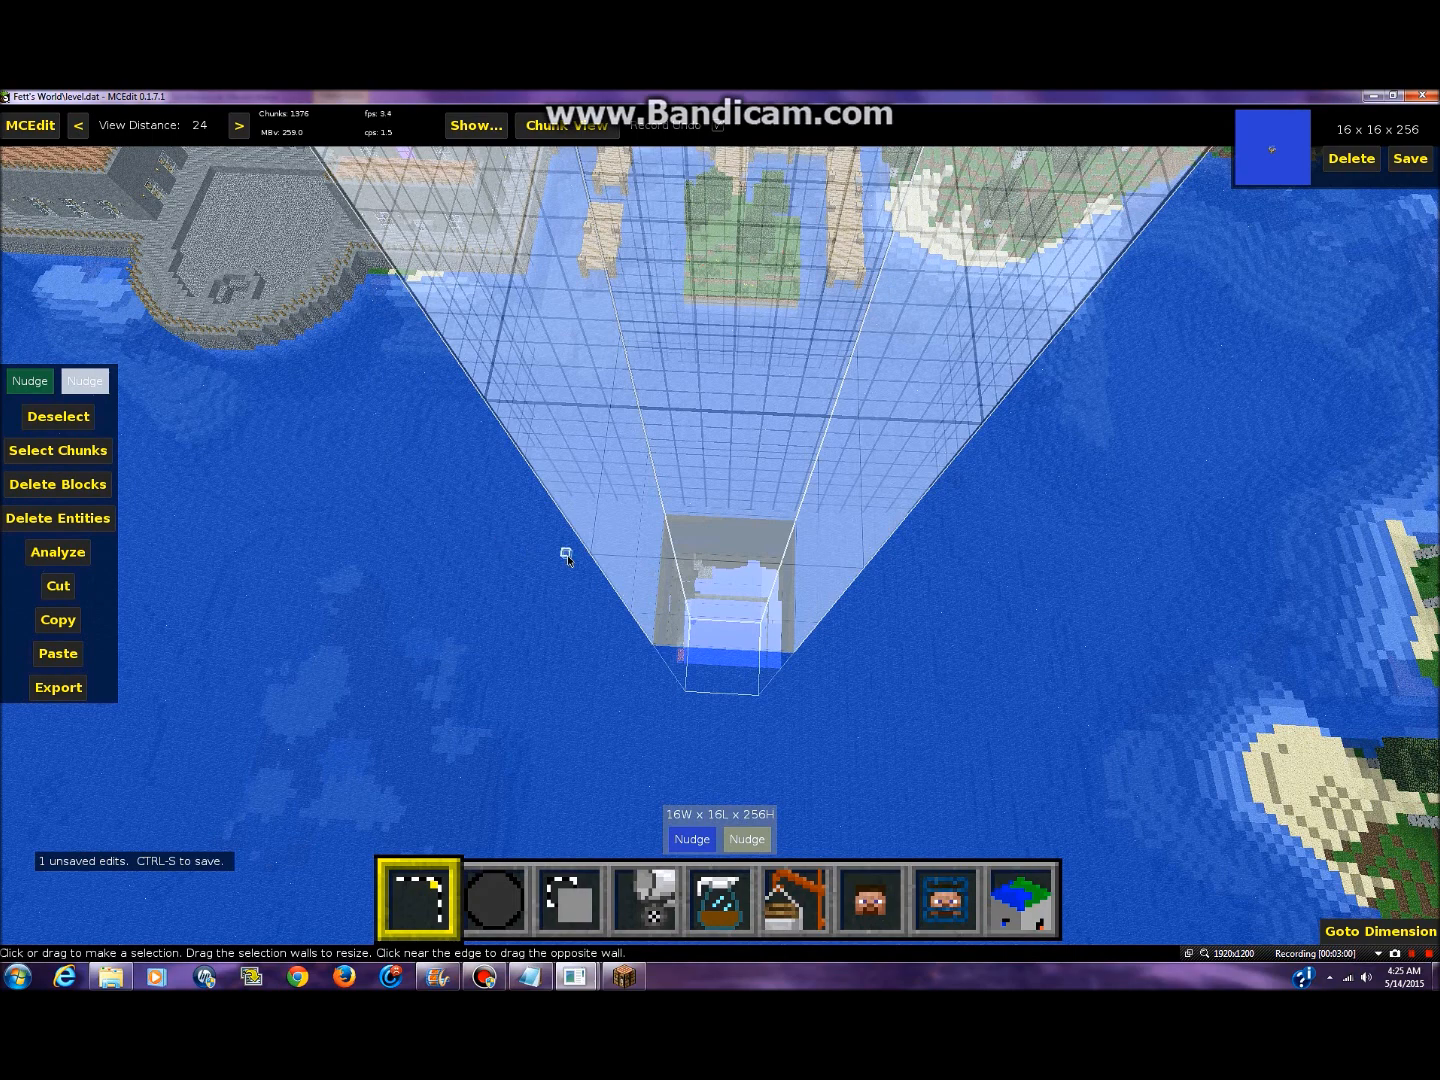
pyautogui.click(60, 418)
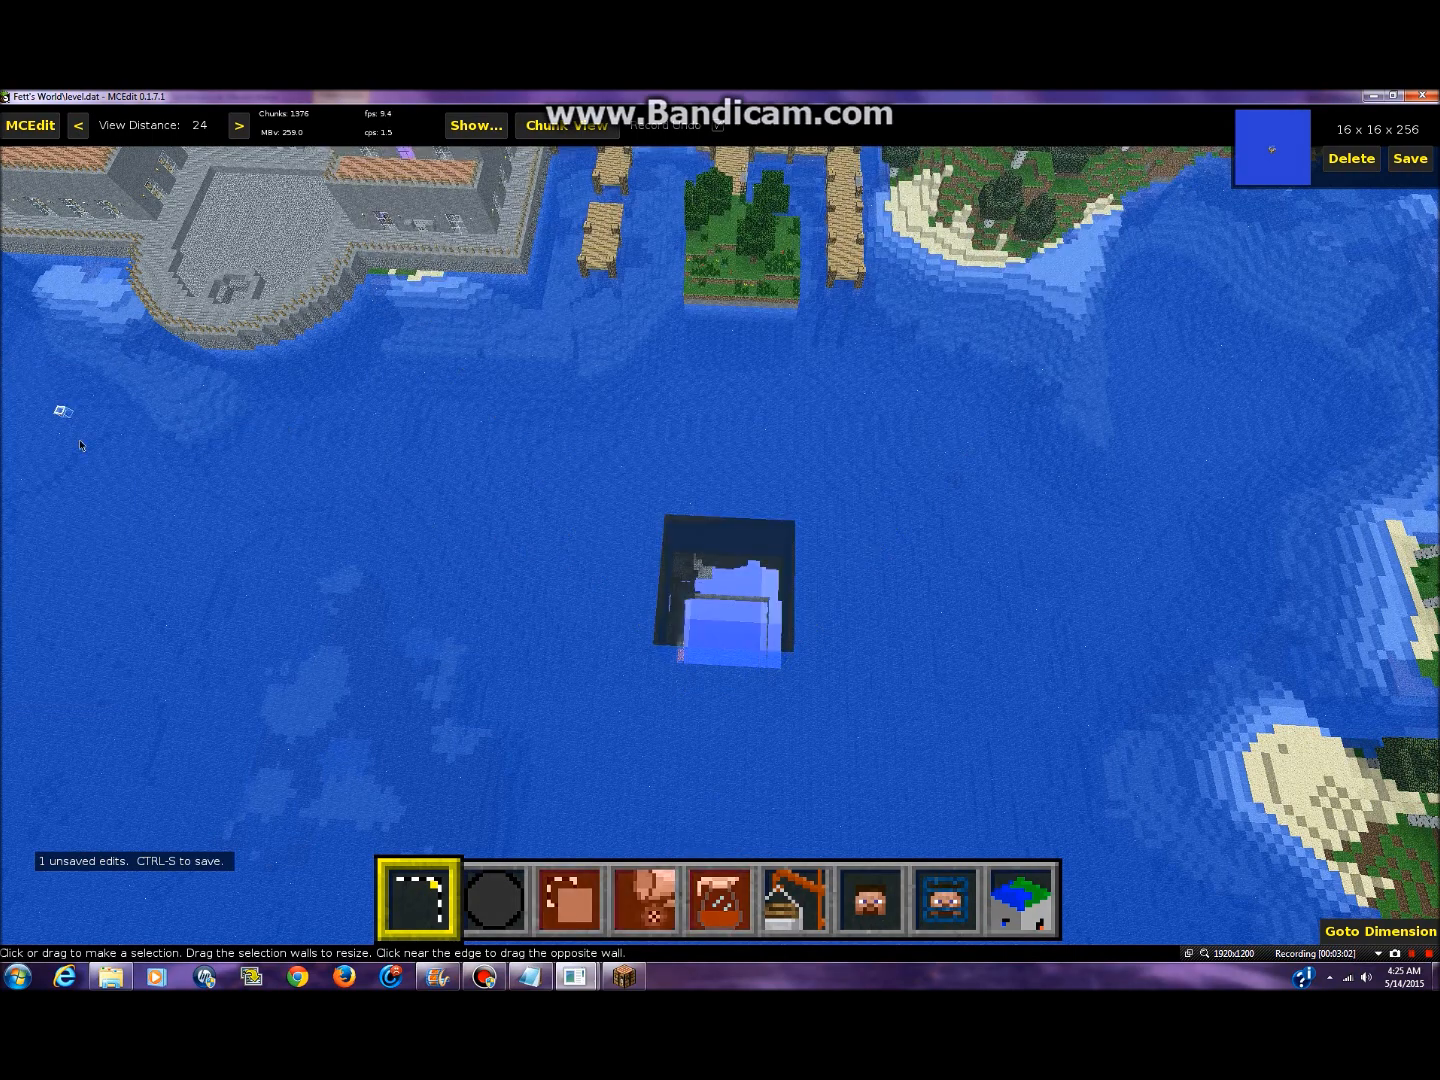
# - Fly down through the hole left by the dock's chunk, examine the world from underneath, and rise back above the surface
pyautogui.moveTo(679, 578); pyautogui.dragTo(684, 640, button='right')
pyautogui.press('w')
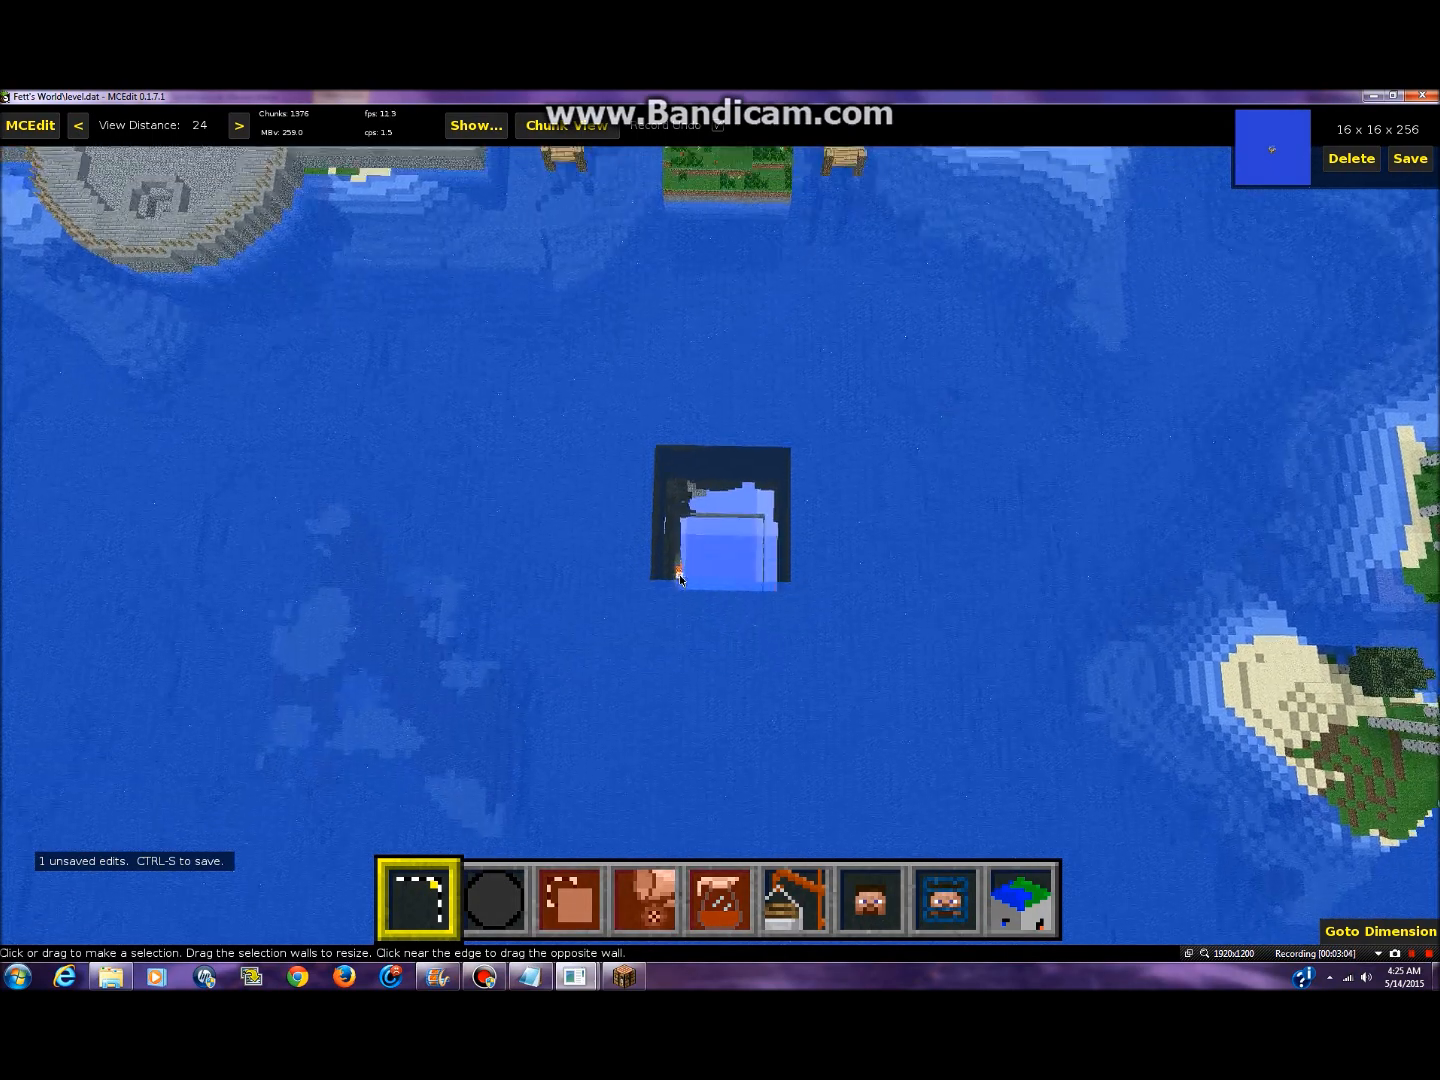
pyautogui.press('w')
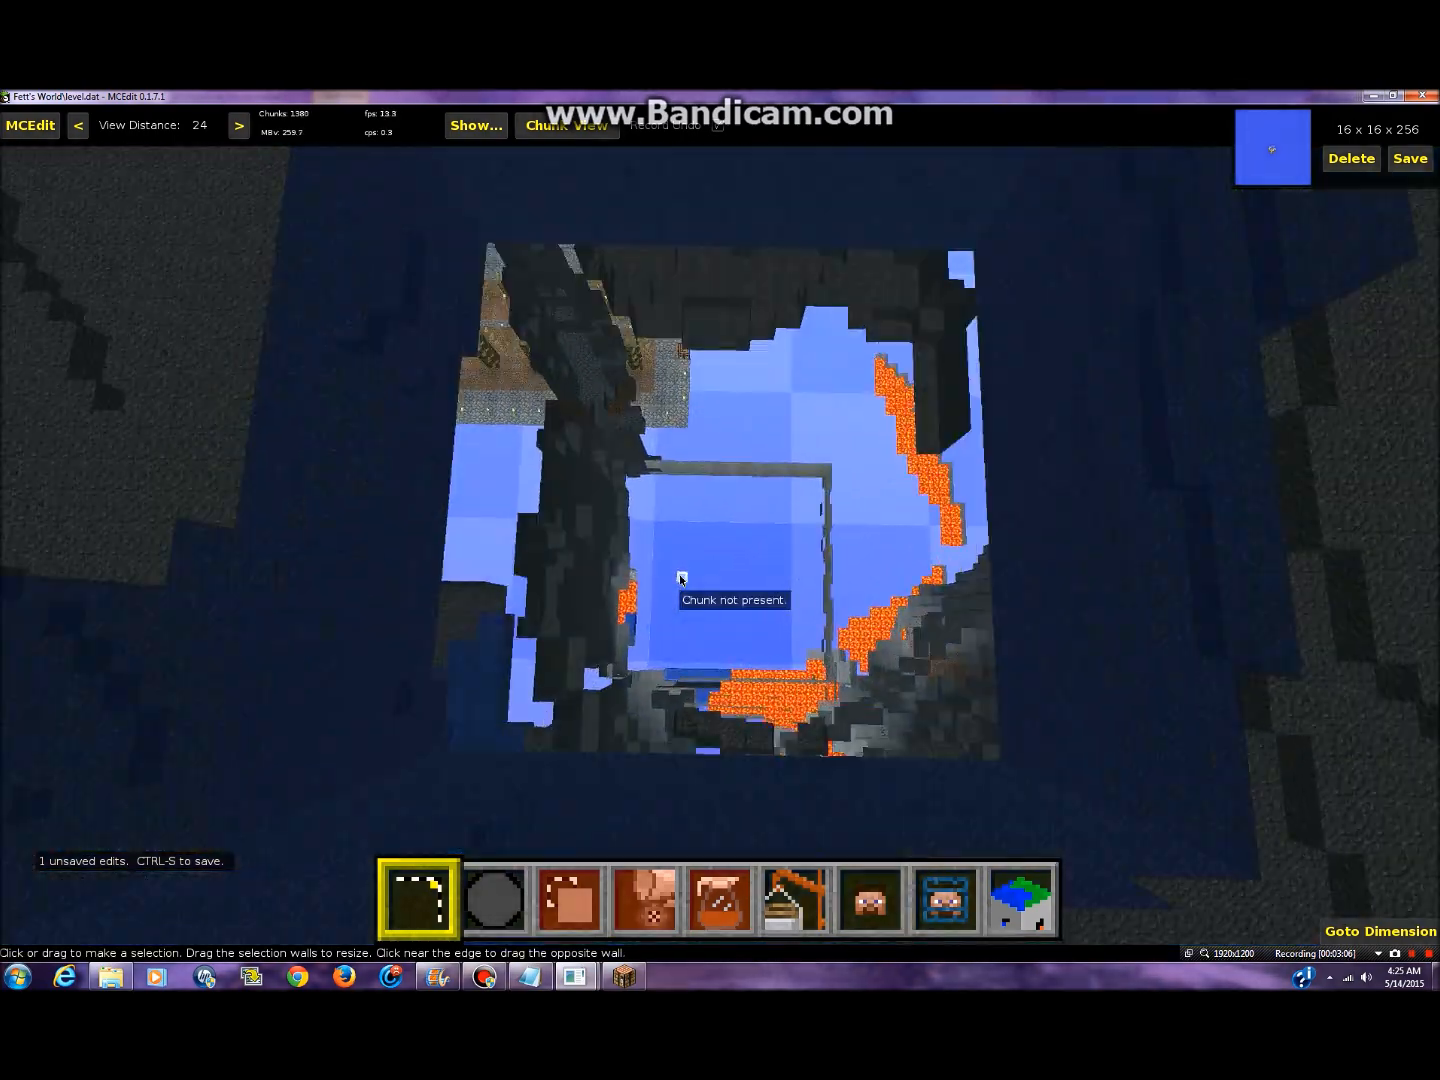
pyautogui.press('w')
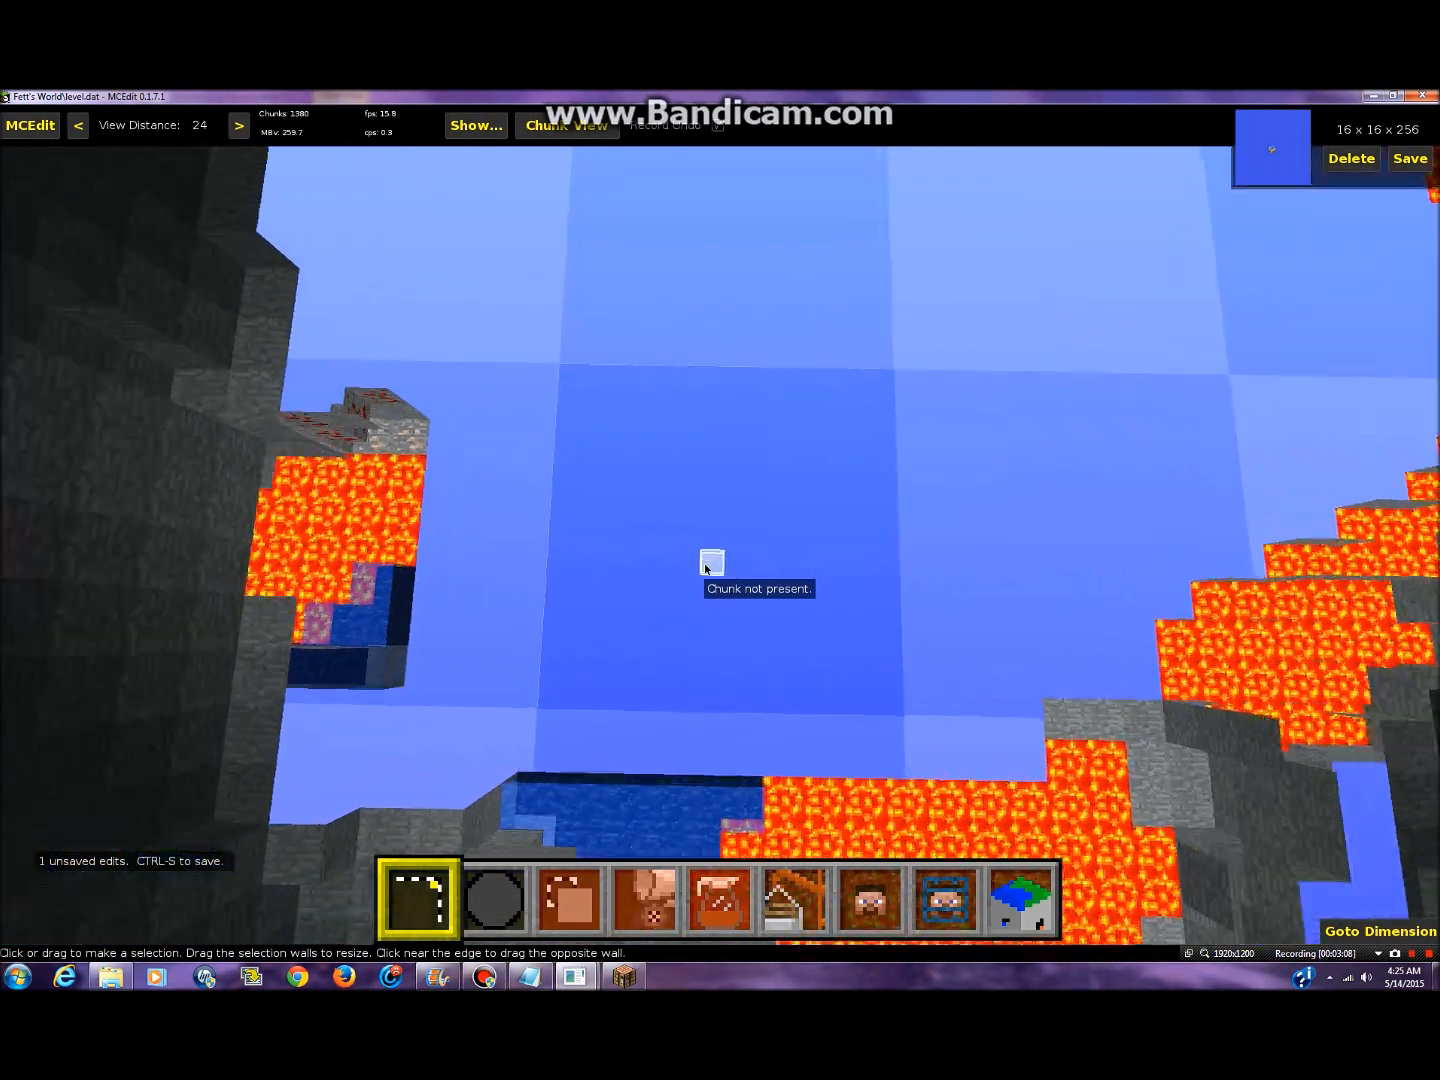
pyautogui.press('w')
pyautogui.moveTo(705, 568); pyautogui.dragTo(1039, 700, button='right')
pyautogui.press('q')
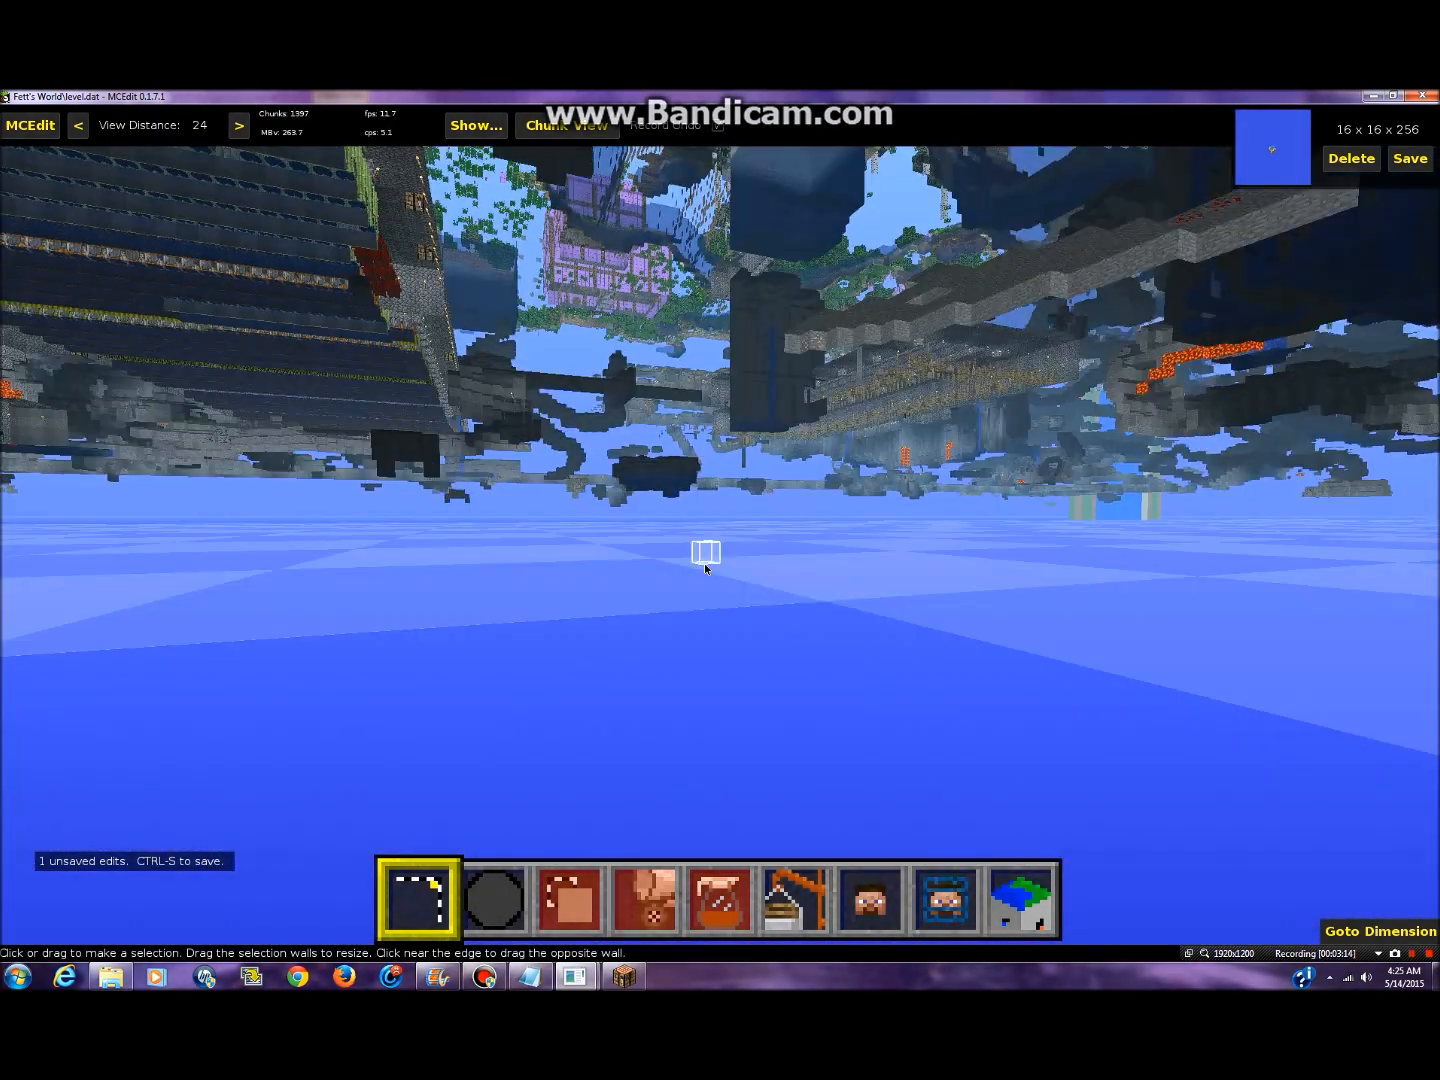
pyautogui.press('q')
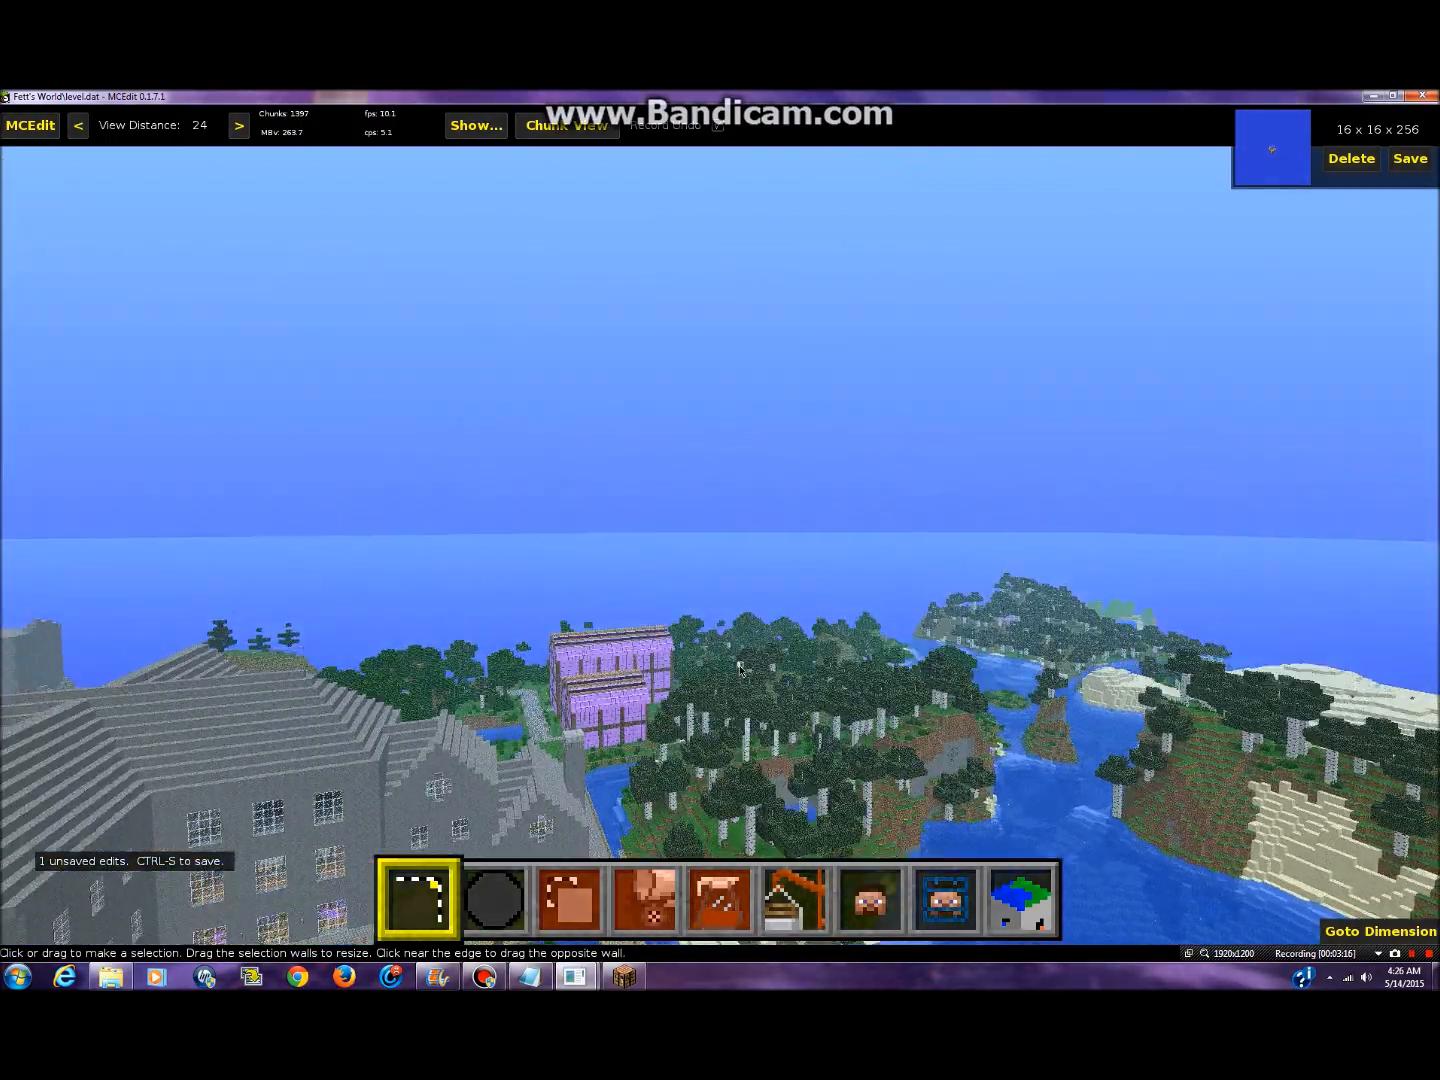
# - Box-select the square tree-covered islet beside the piers as 14W x 14L x 3H and expand the selection to its full chunk
pyautogui.moveTo(740, 671); pyautogui.dragTo(630, 945, button='right')
pyautogui.moveTo(720, 545); pyautogui.dragTo(636, 537, button='right')
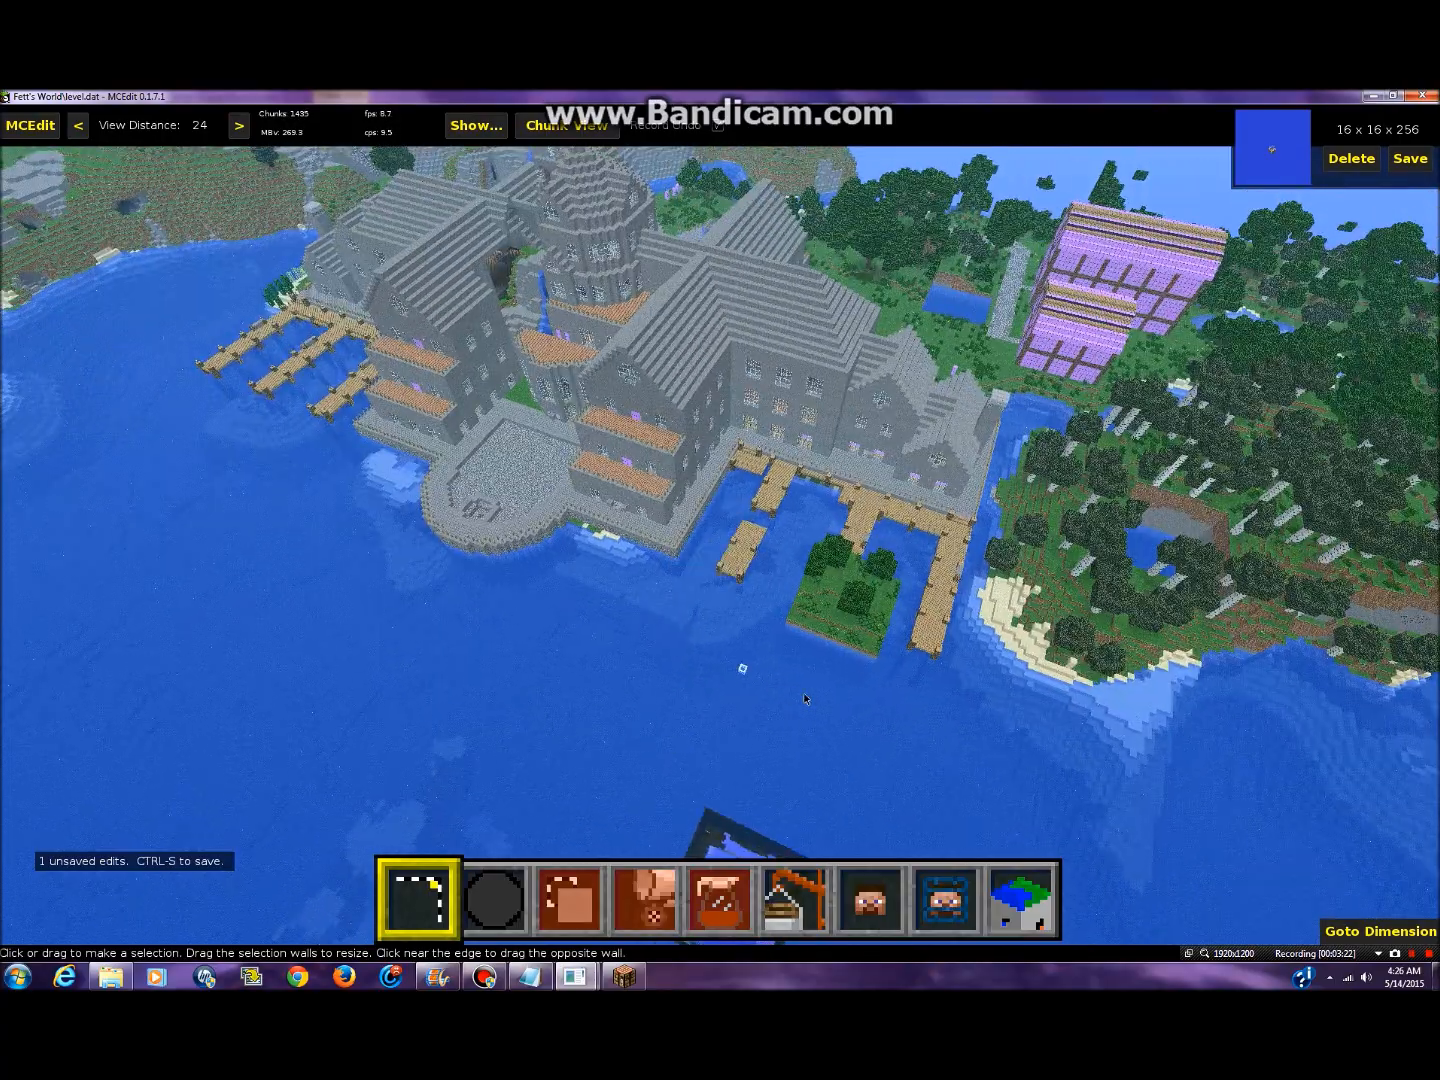
pyautogui.press('w')
pyautogui.moveTo(817, 702); pyautogui.dragTo(956, 845, button='right')
pyautogui.press('w')
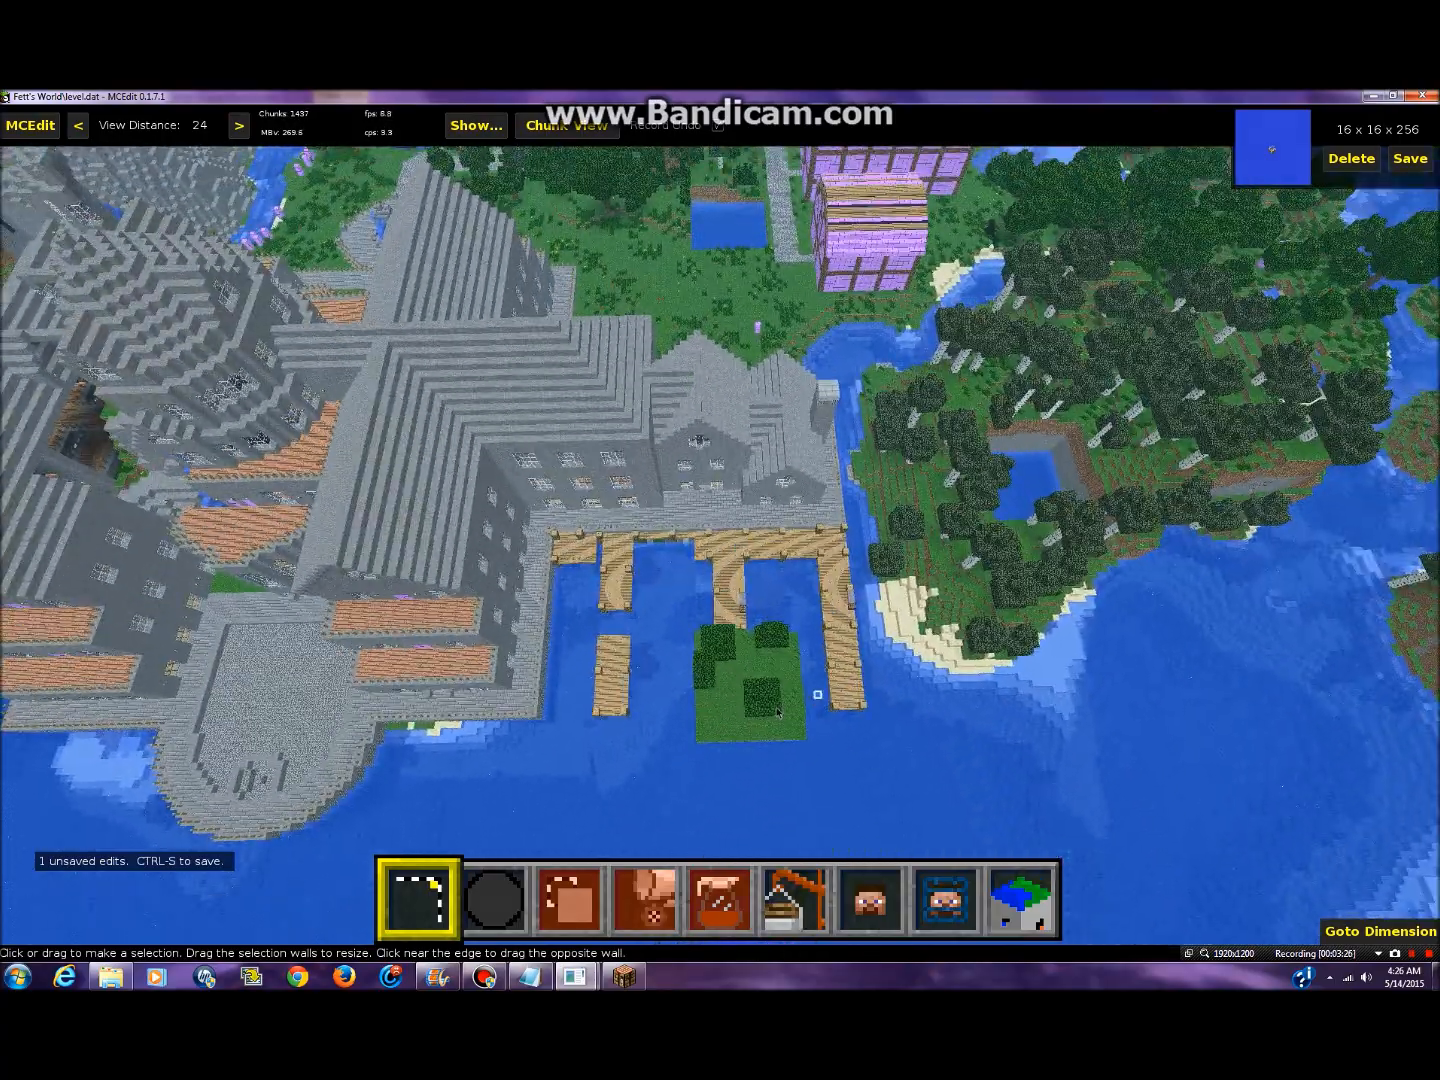
pyautogui.click(697, 636)
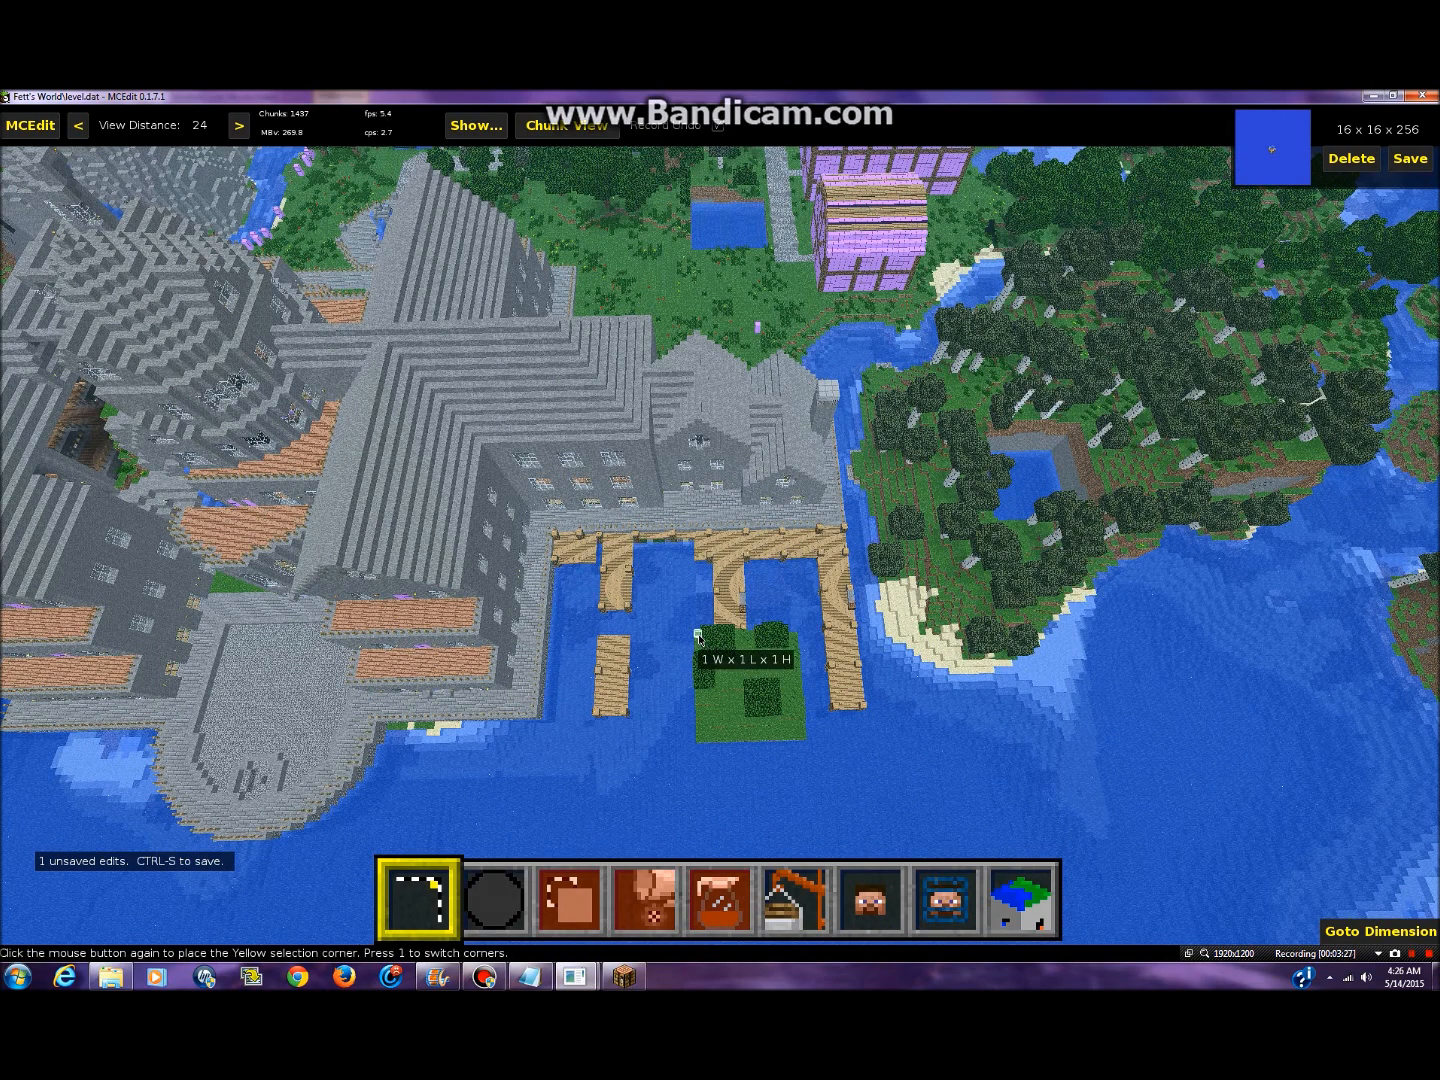
pyautogui.click(787, 724)
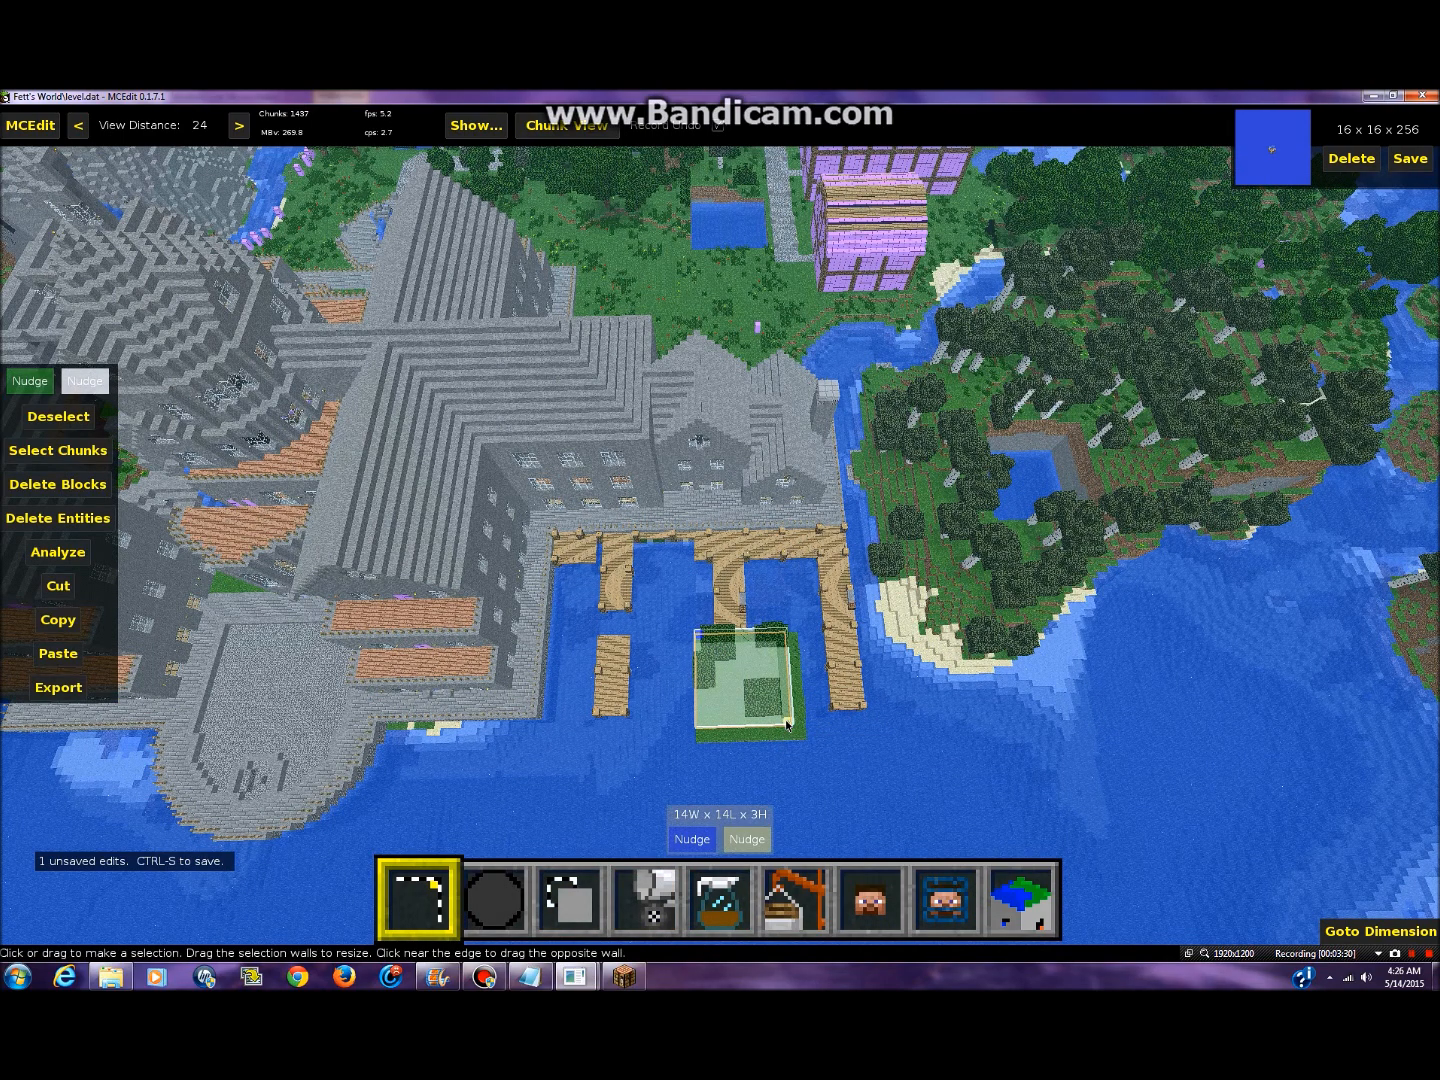
pyautogui.click(67, 453)
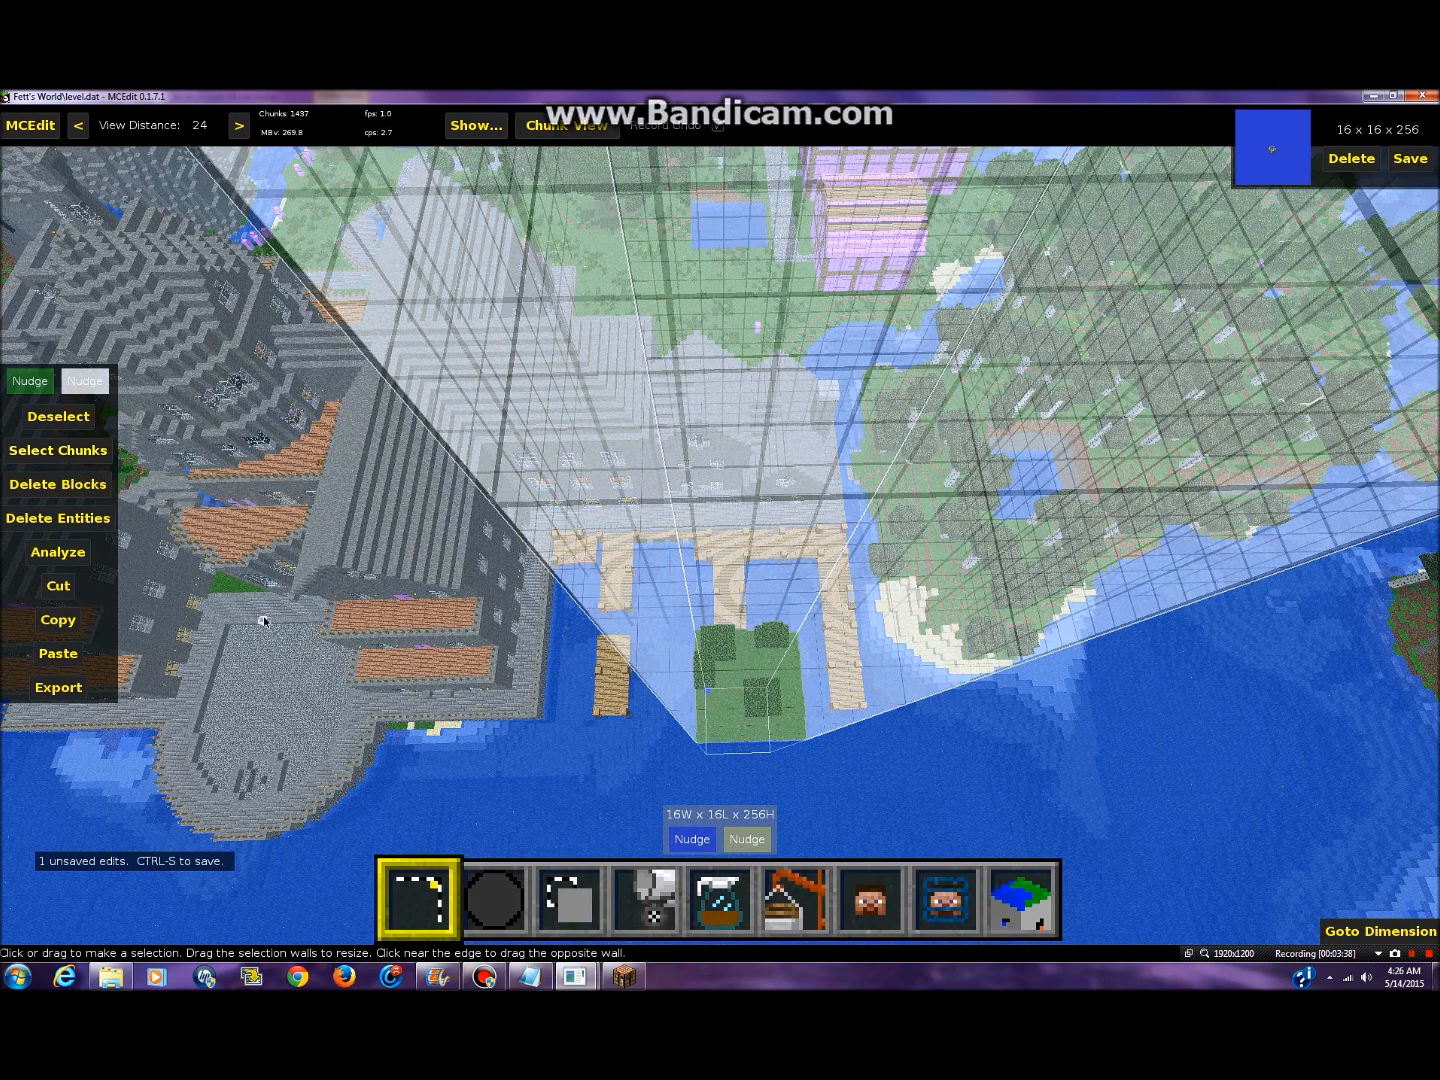
# - Delete the islet's selected chunk itself instead of filling it with air, and clear the selection
pyautogui.press('w')
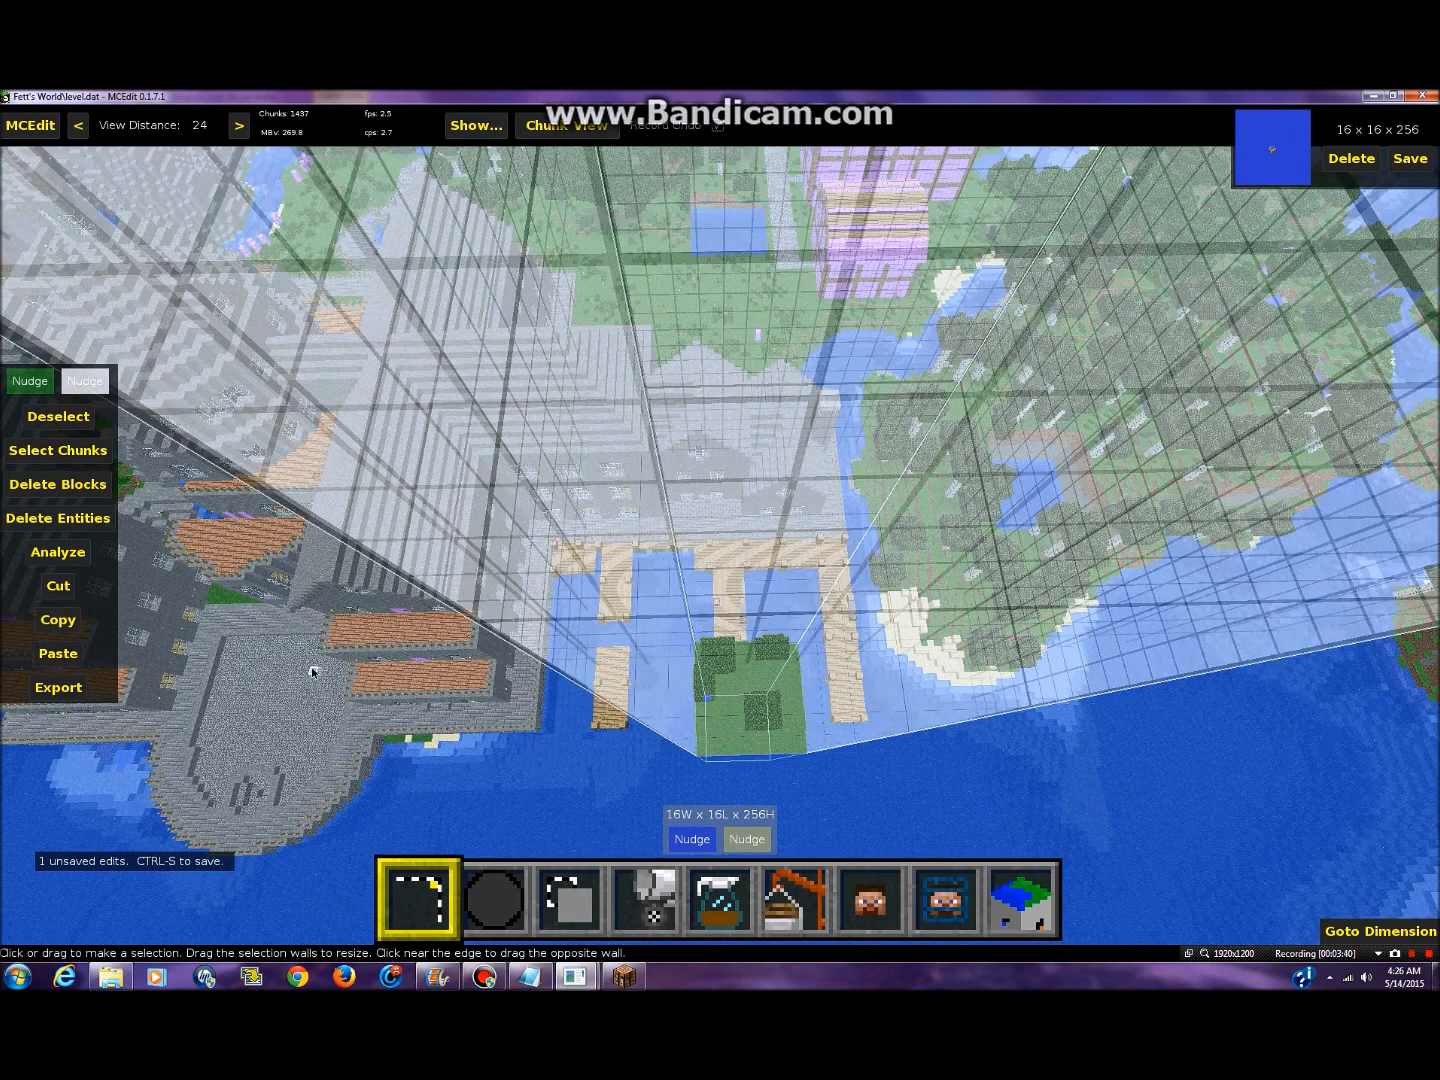
pyautogui.press('w')
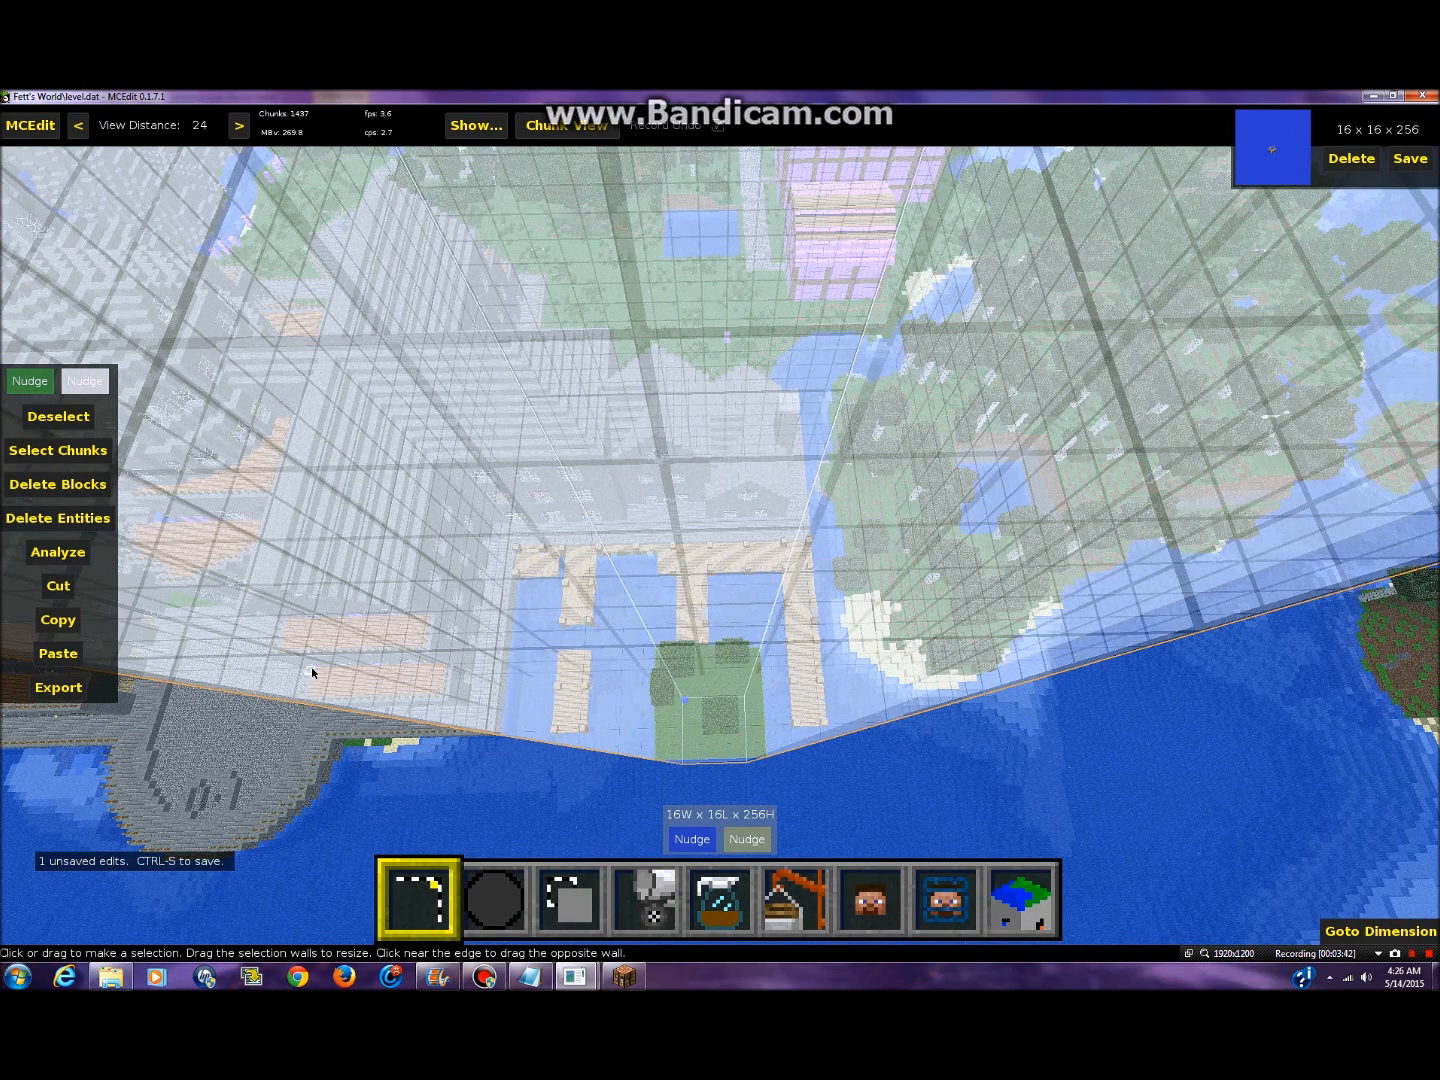
pyautogui.press('d')
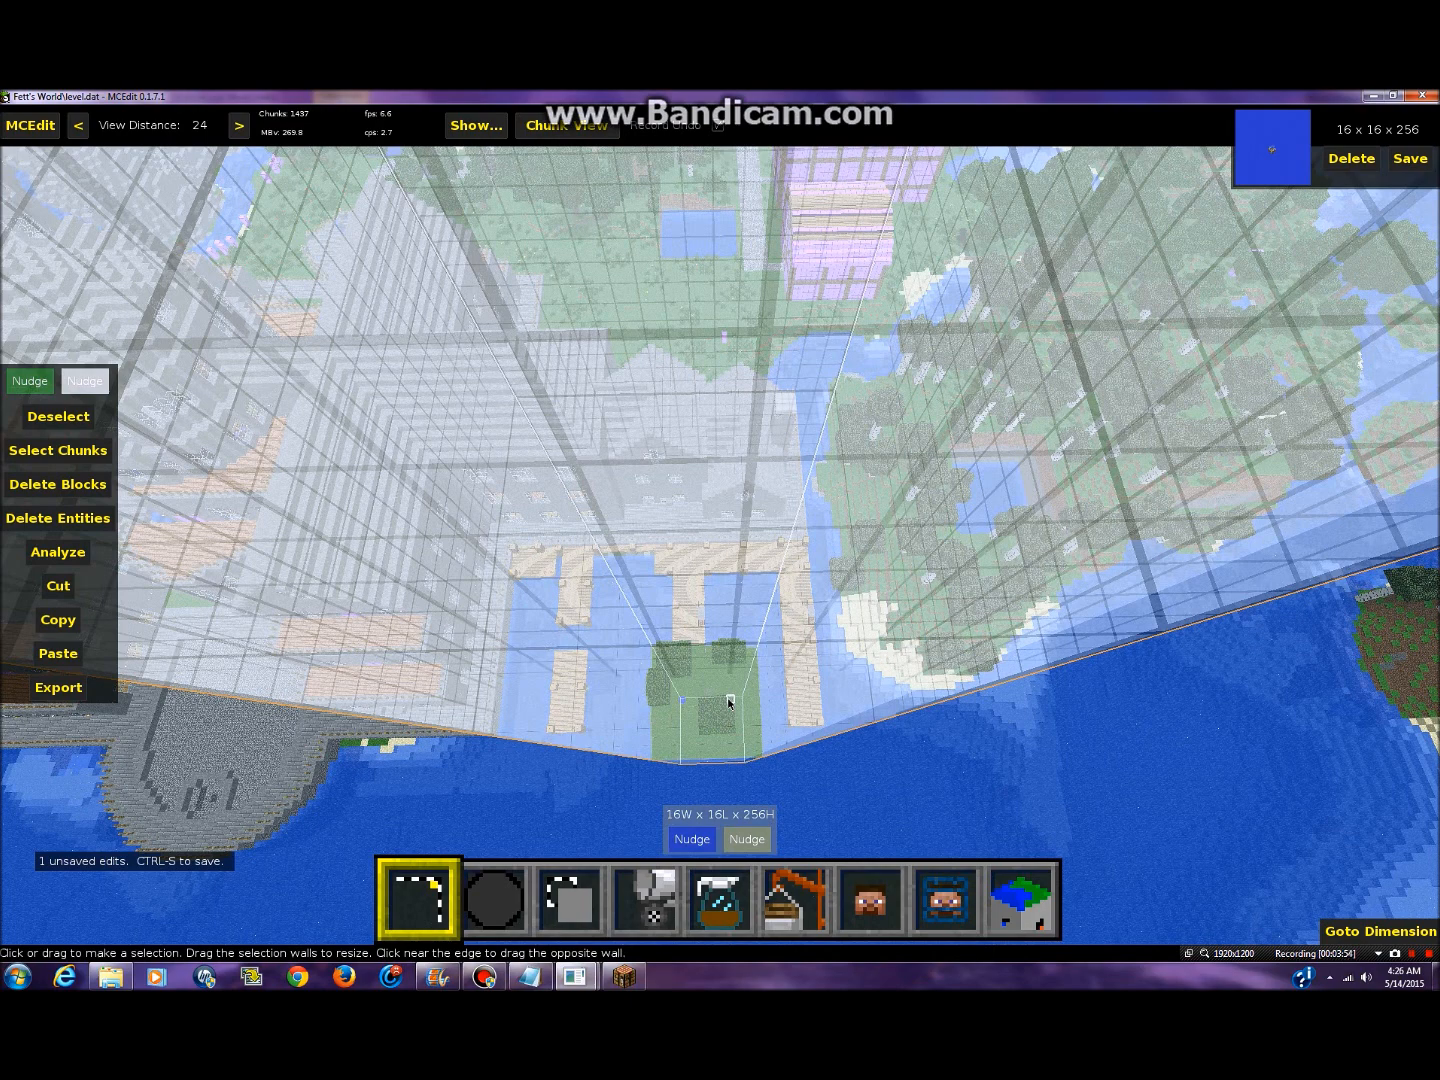
pyautogui.press('Delete')
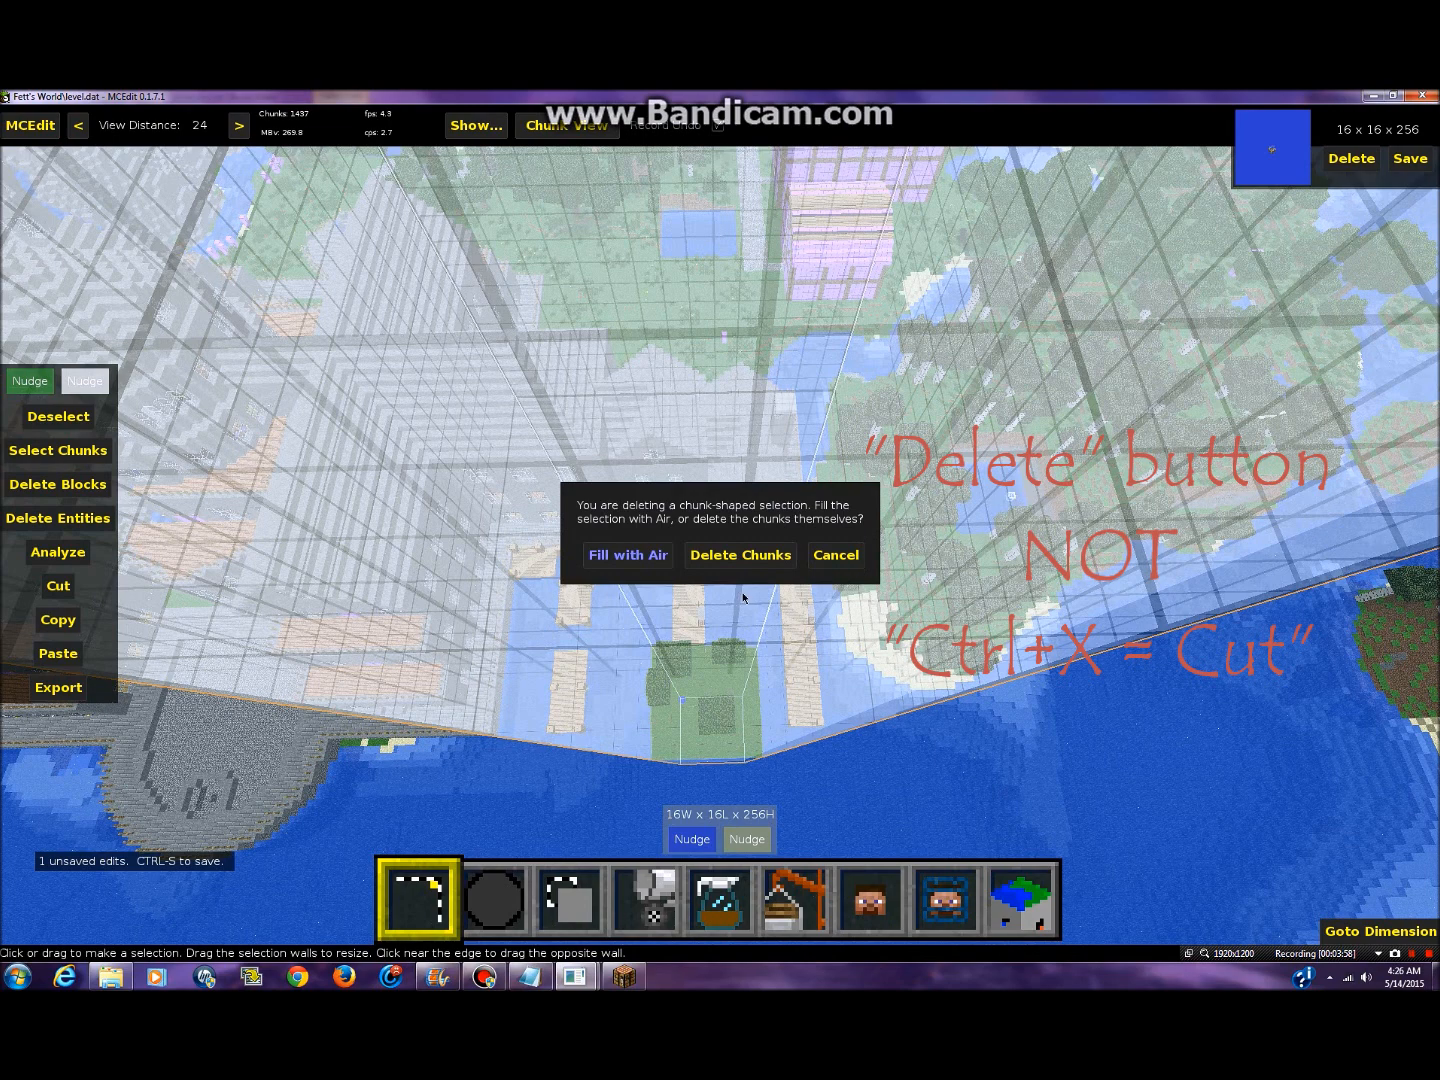
pyautogui.click(742, 554)
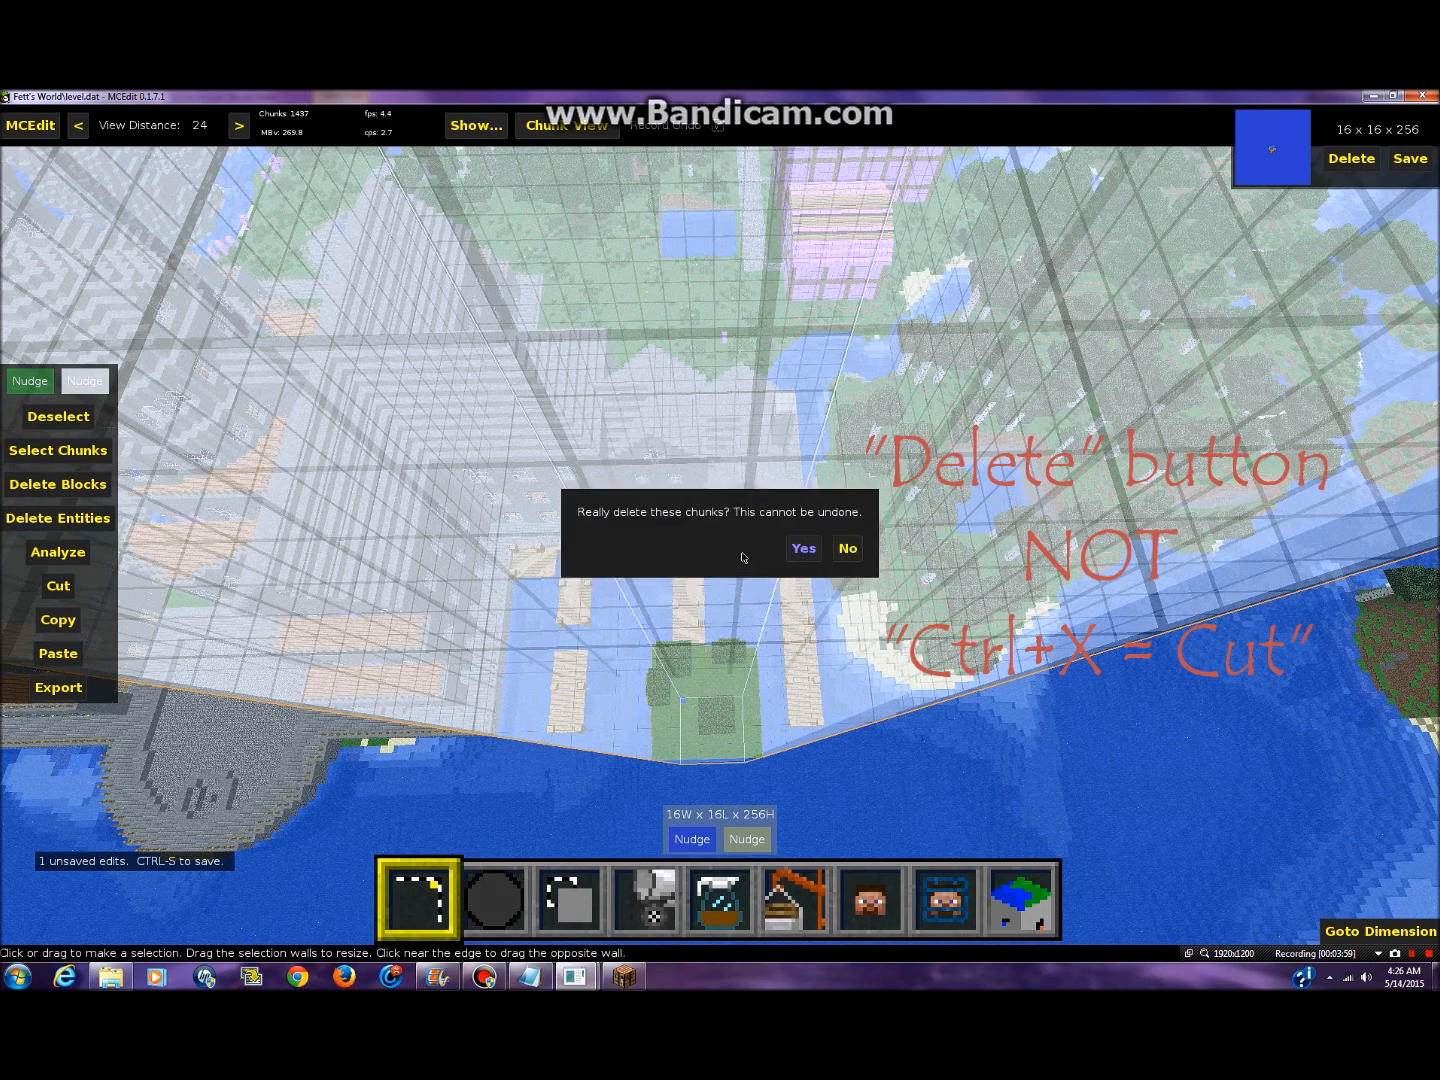
pyautogui.click(804, 549)
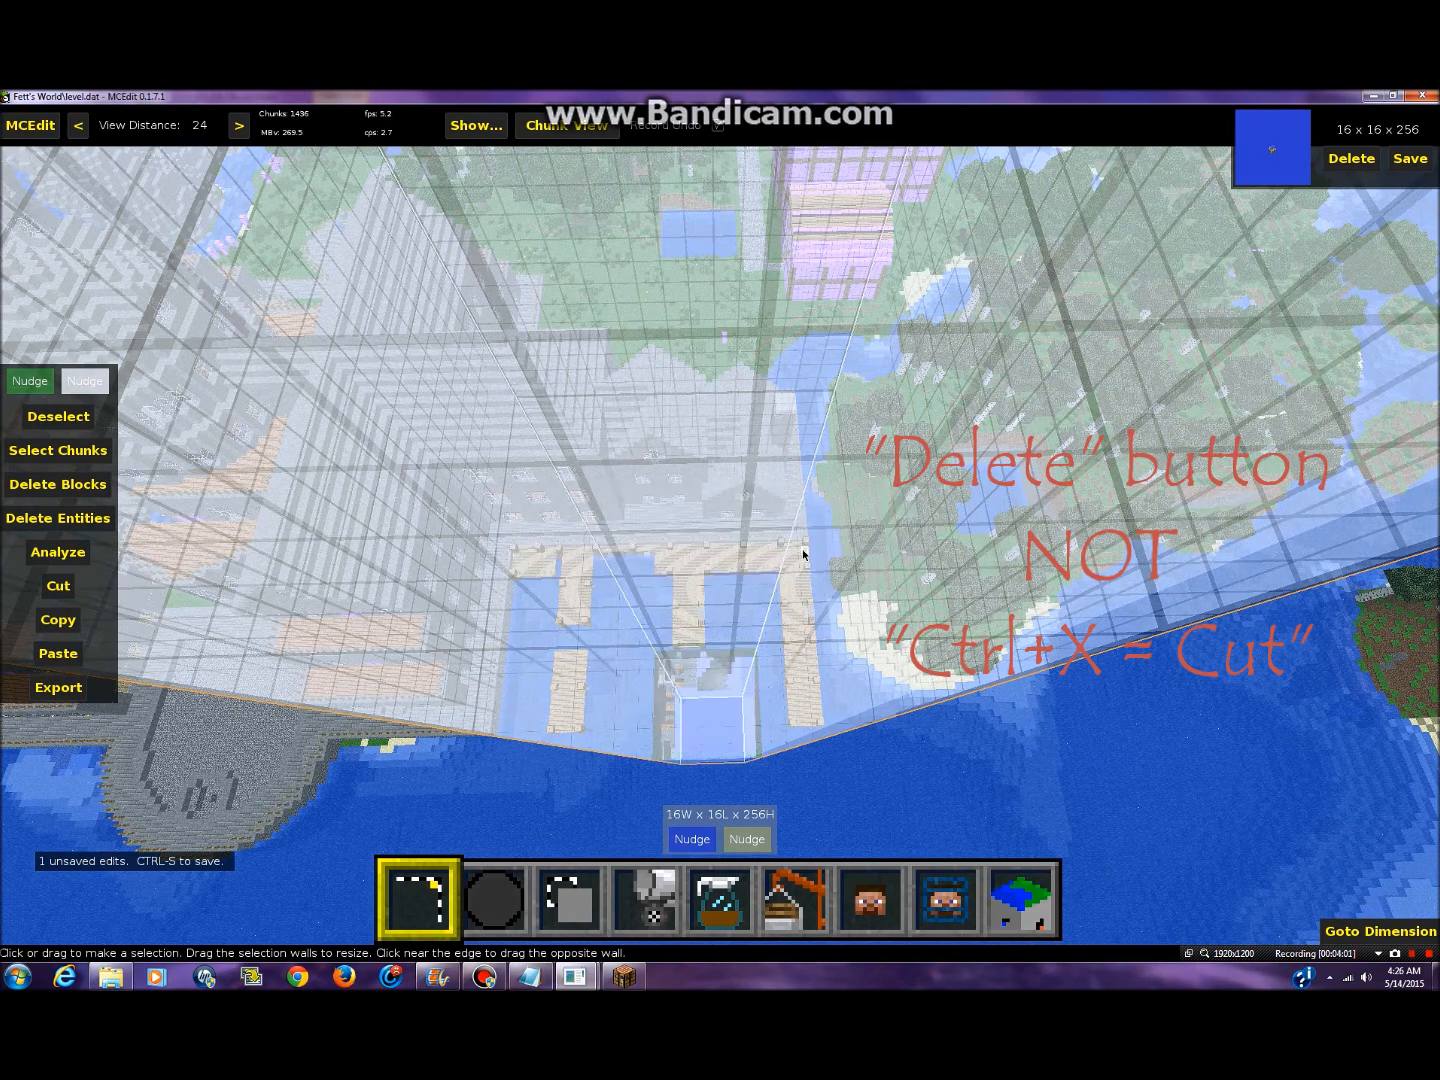
pyautogui.click(58, 417)
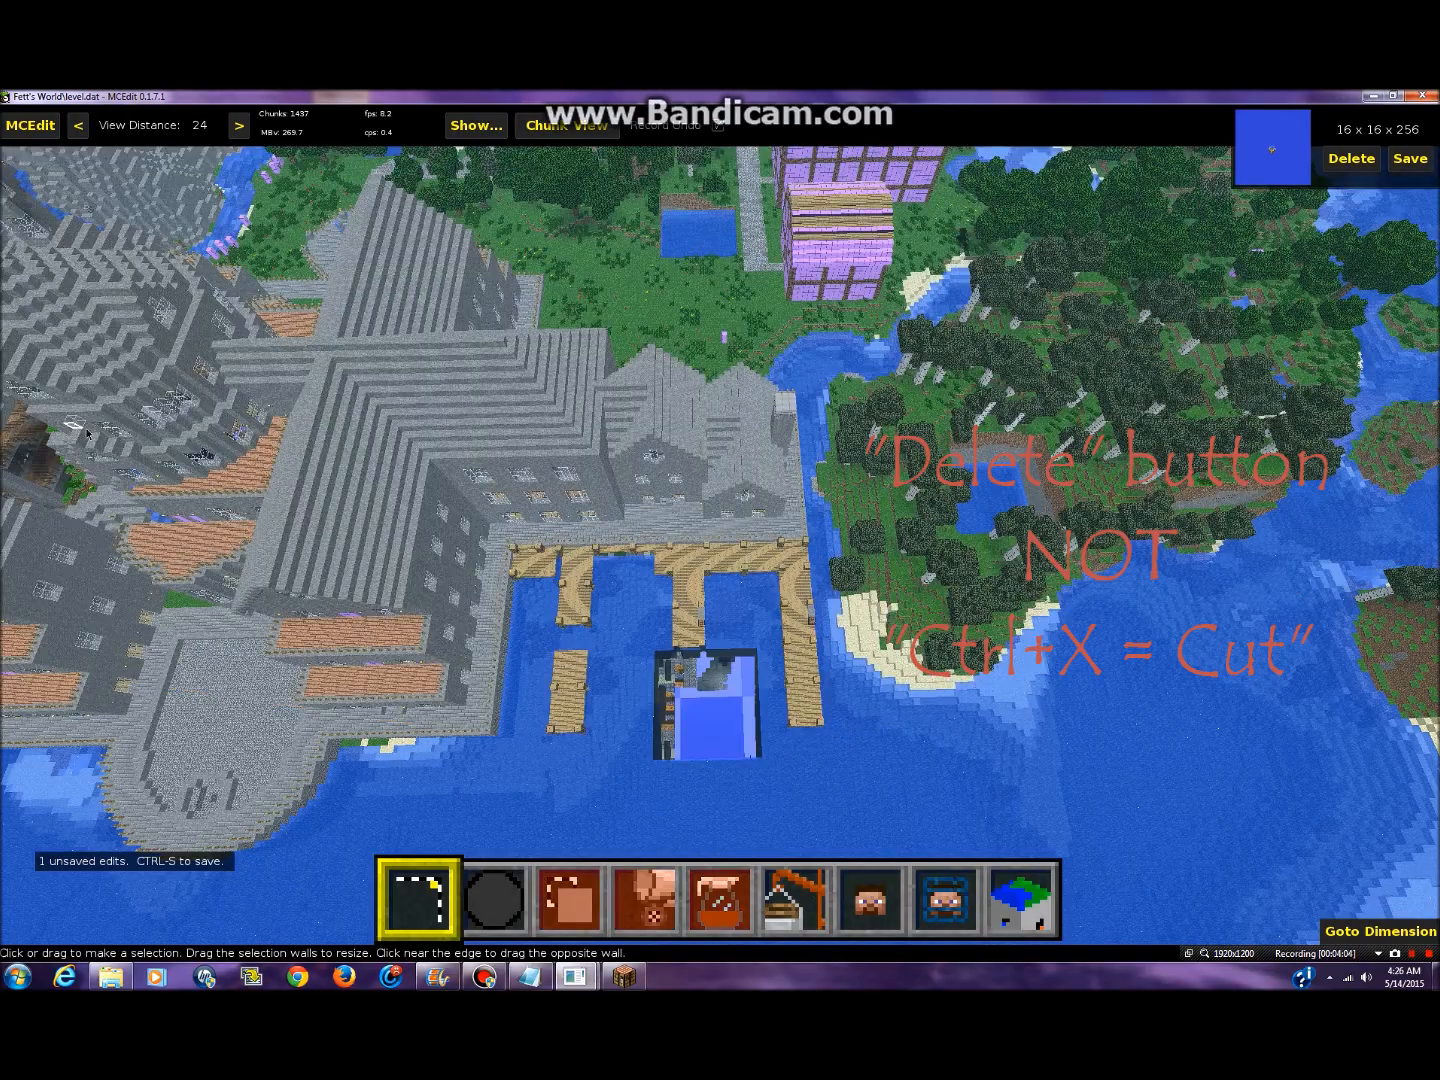
# - Box-select the square pond among the trees as 12W x 11L x 1H and expand the selection to its full chunk
pyautogui.press('d')
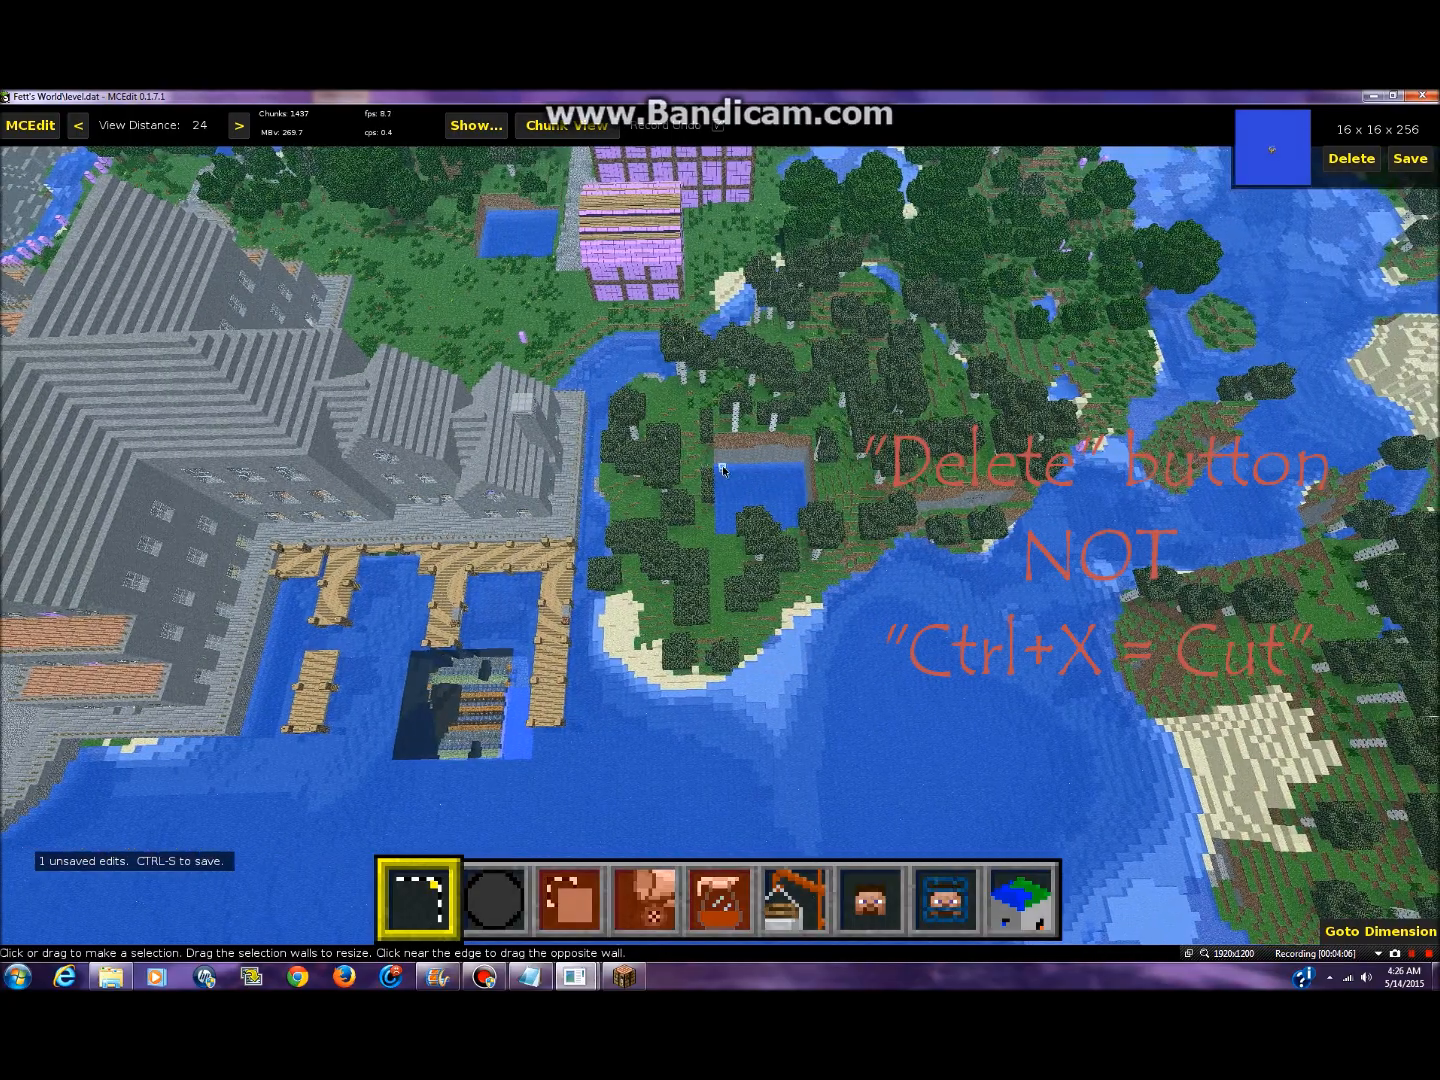
pyautogui.press('w')
pyautogui.moveTo(729, 640); pyautogui.dragTo(805, 707)
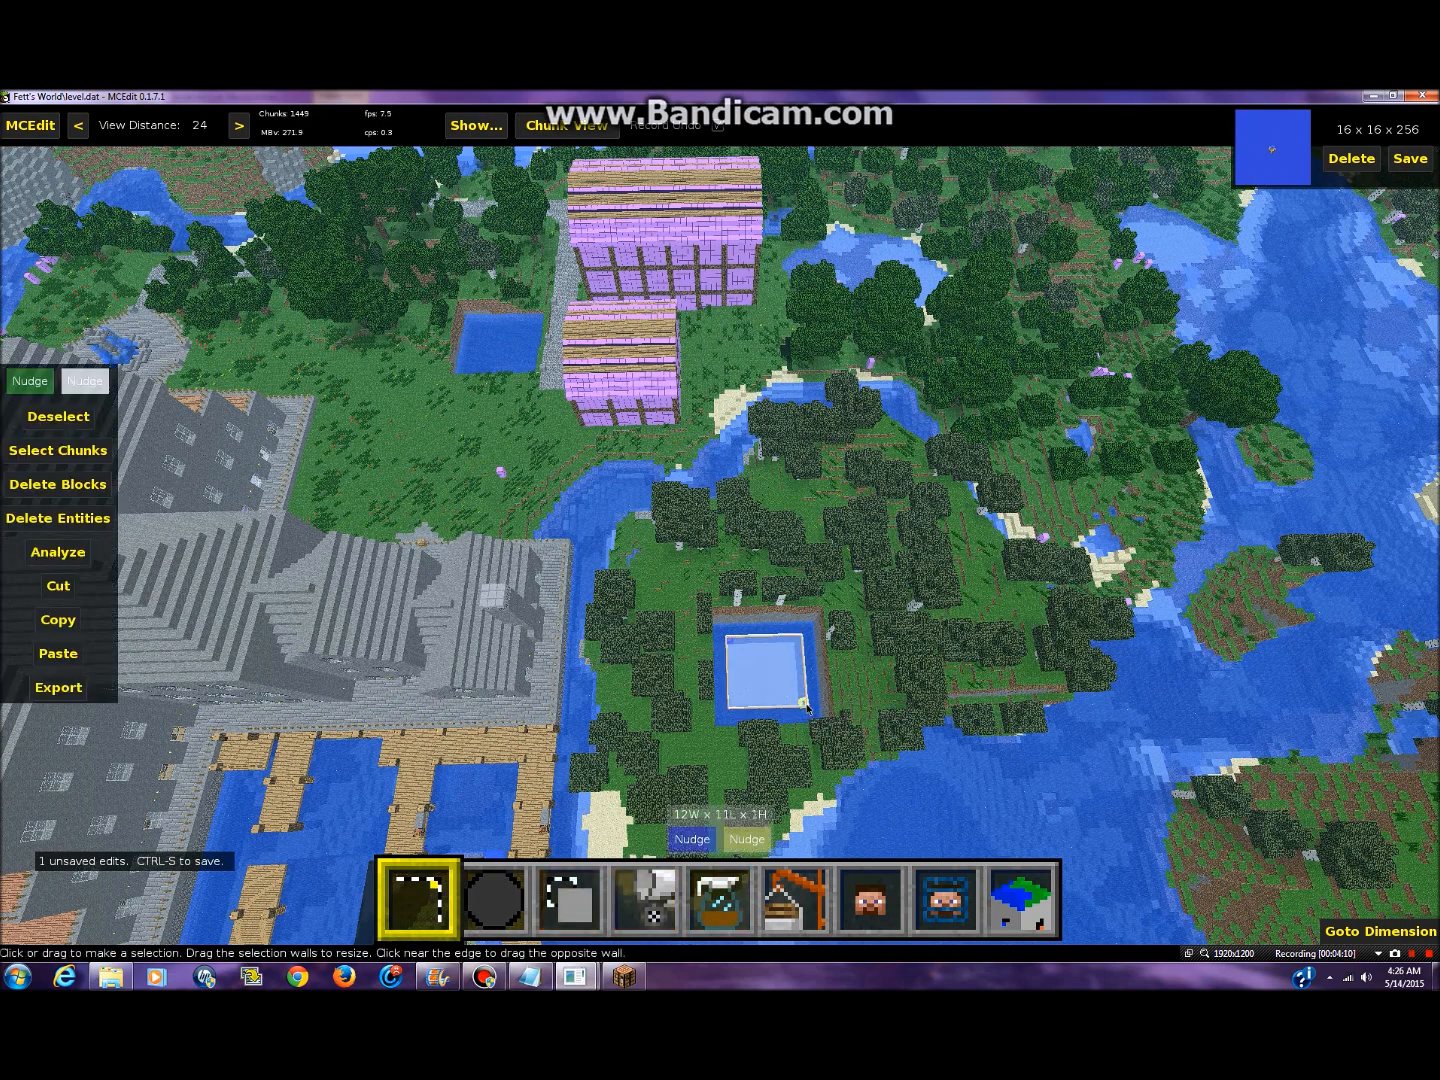
pyautogui.click(58, 450)
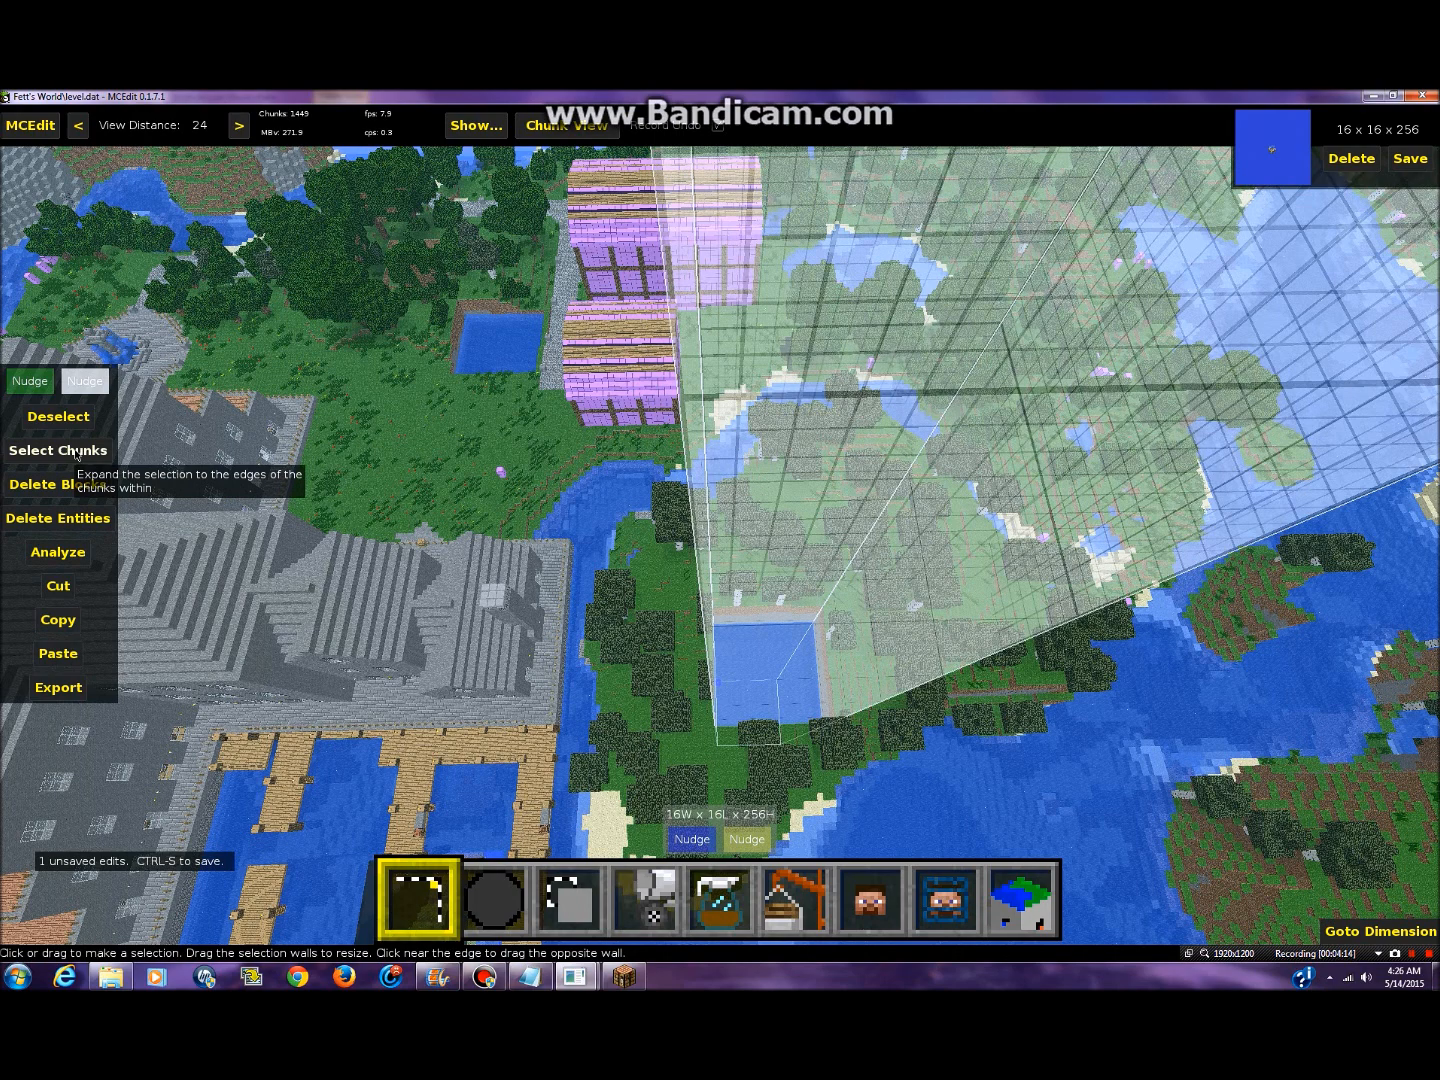
# - Delete the pond's selected chunk itself and confirm the permanent removal
pyautogui.press('Delete')
pyautogui.click(695, 555)
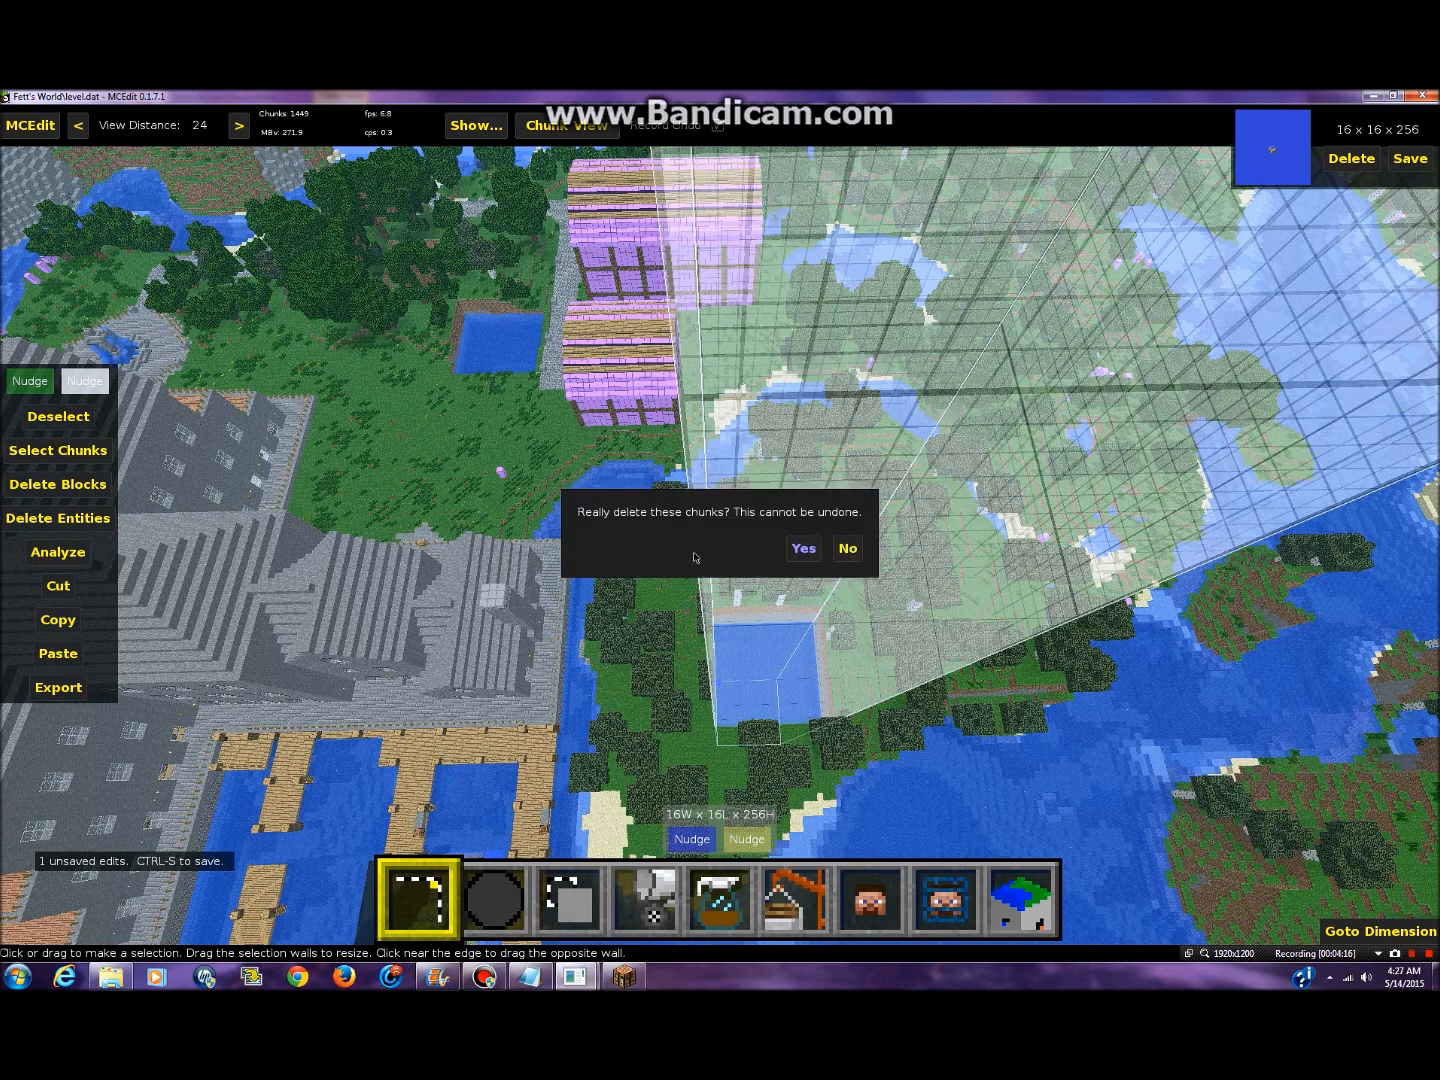
pyautogui.click(801, 553)
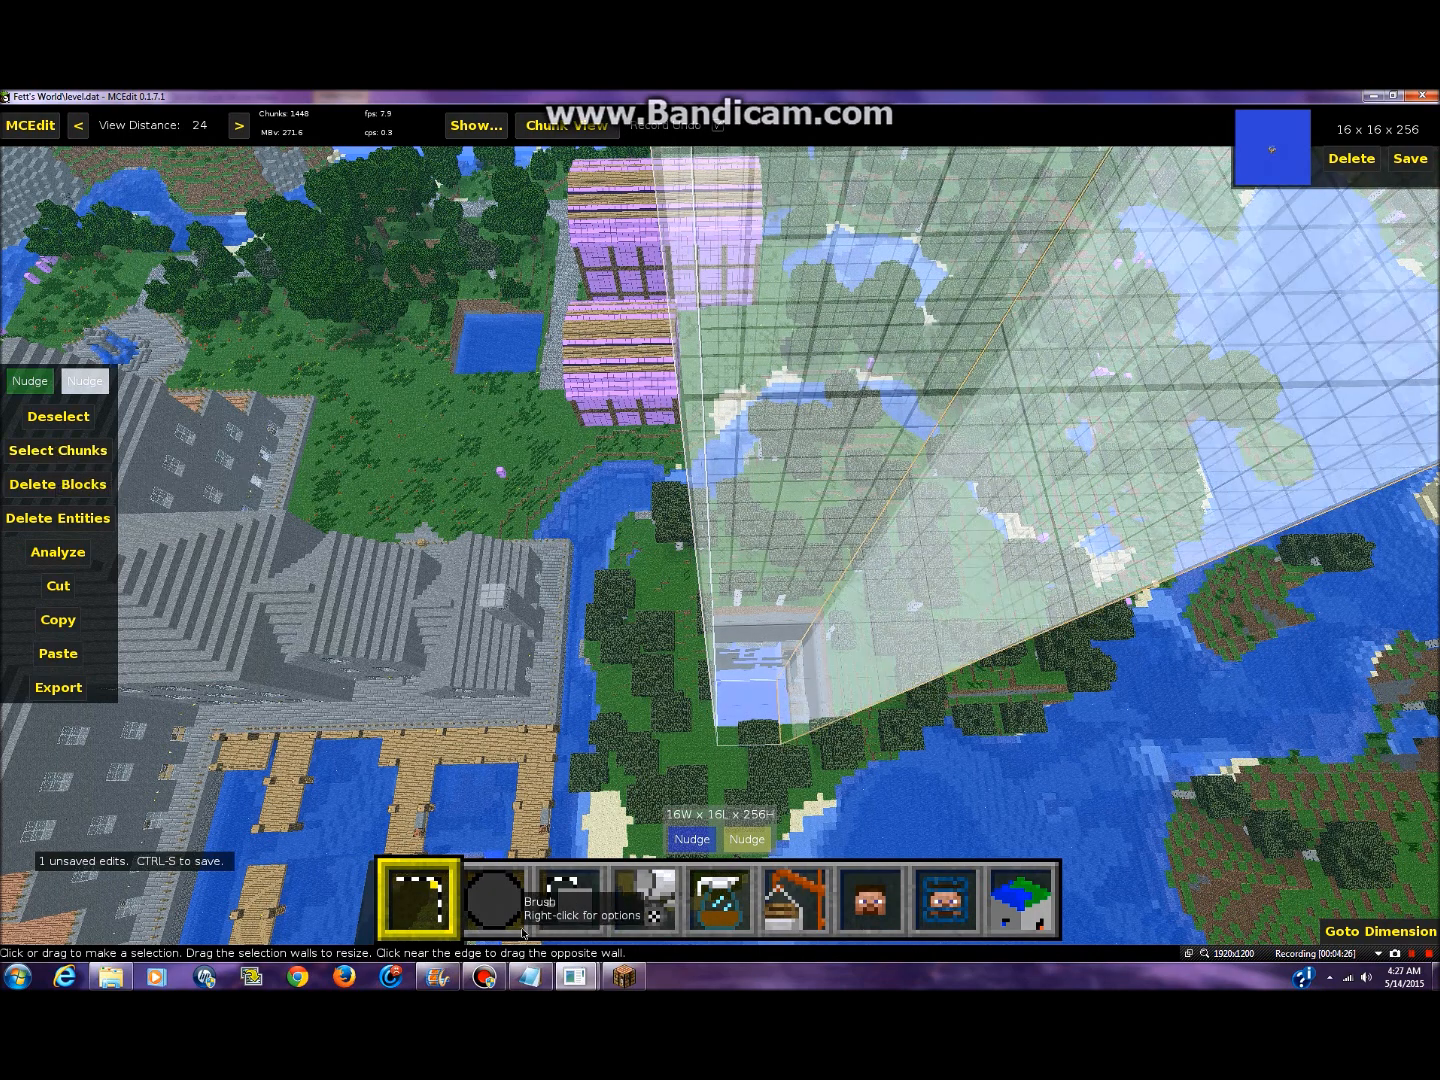
# - Switch to the chunk tool, examine the selected chunk and its operations around the emptied pit among the trees, and clear the selection
pyautogui.click(996, 912)
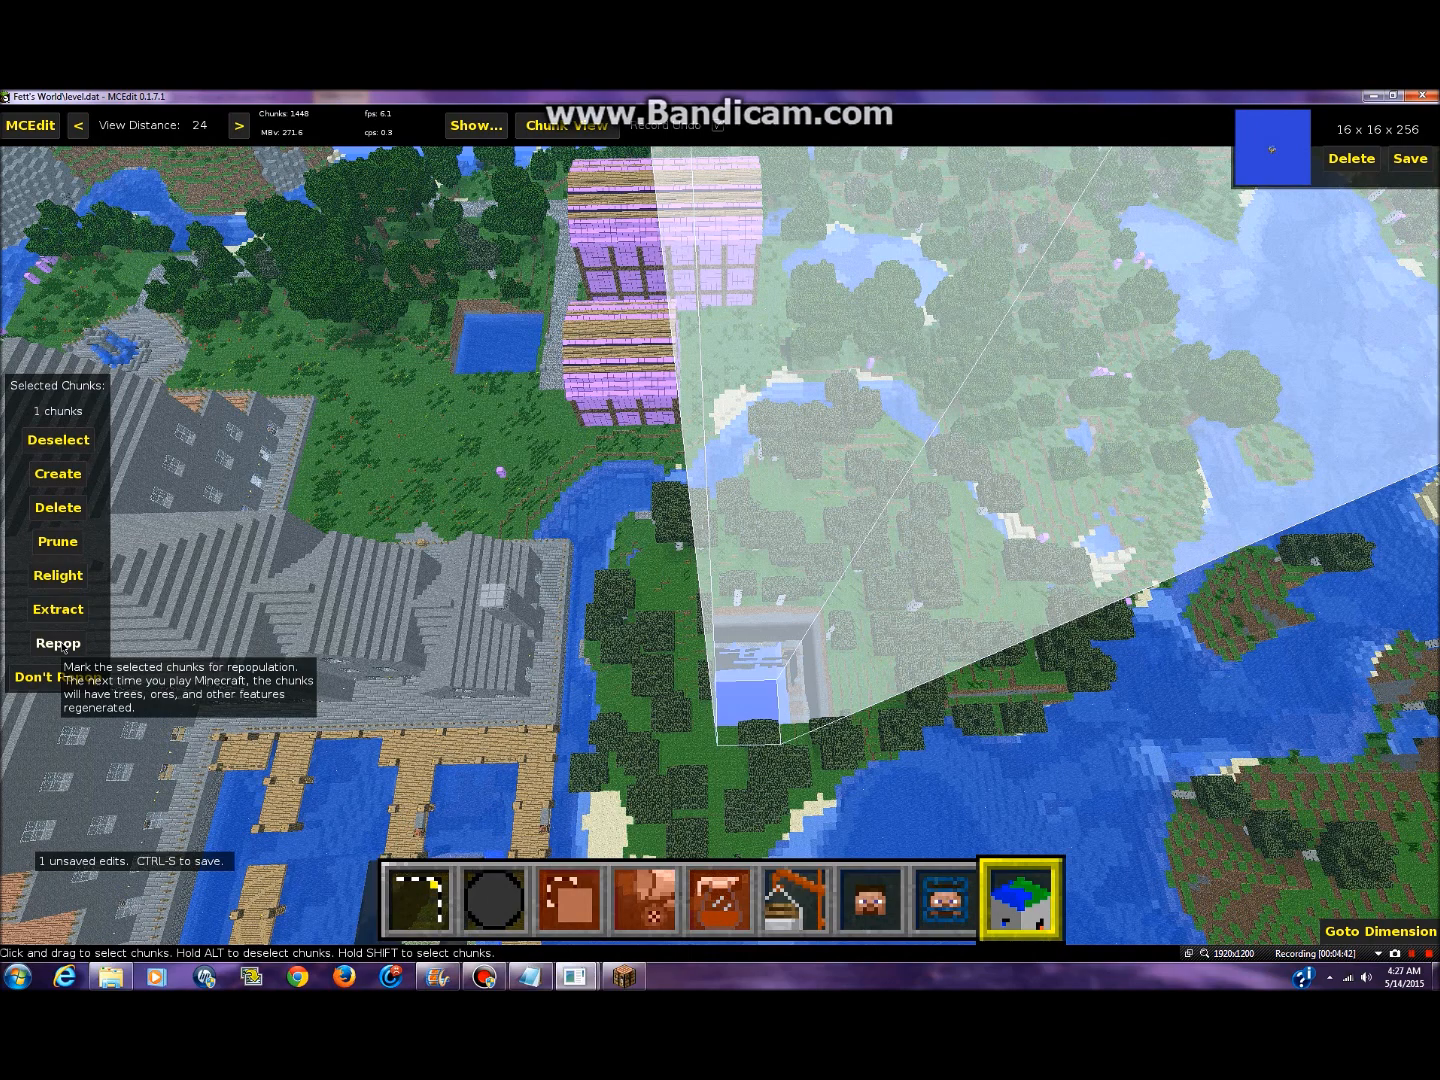
pyautogui.press('d')
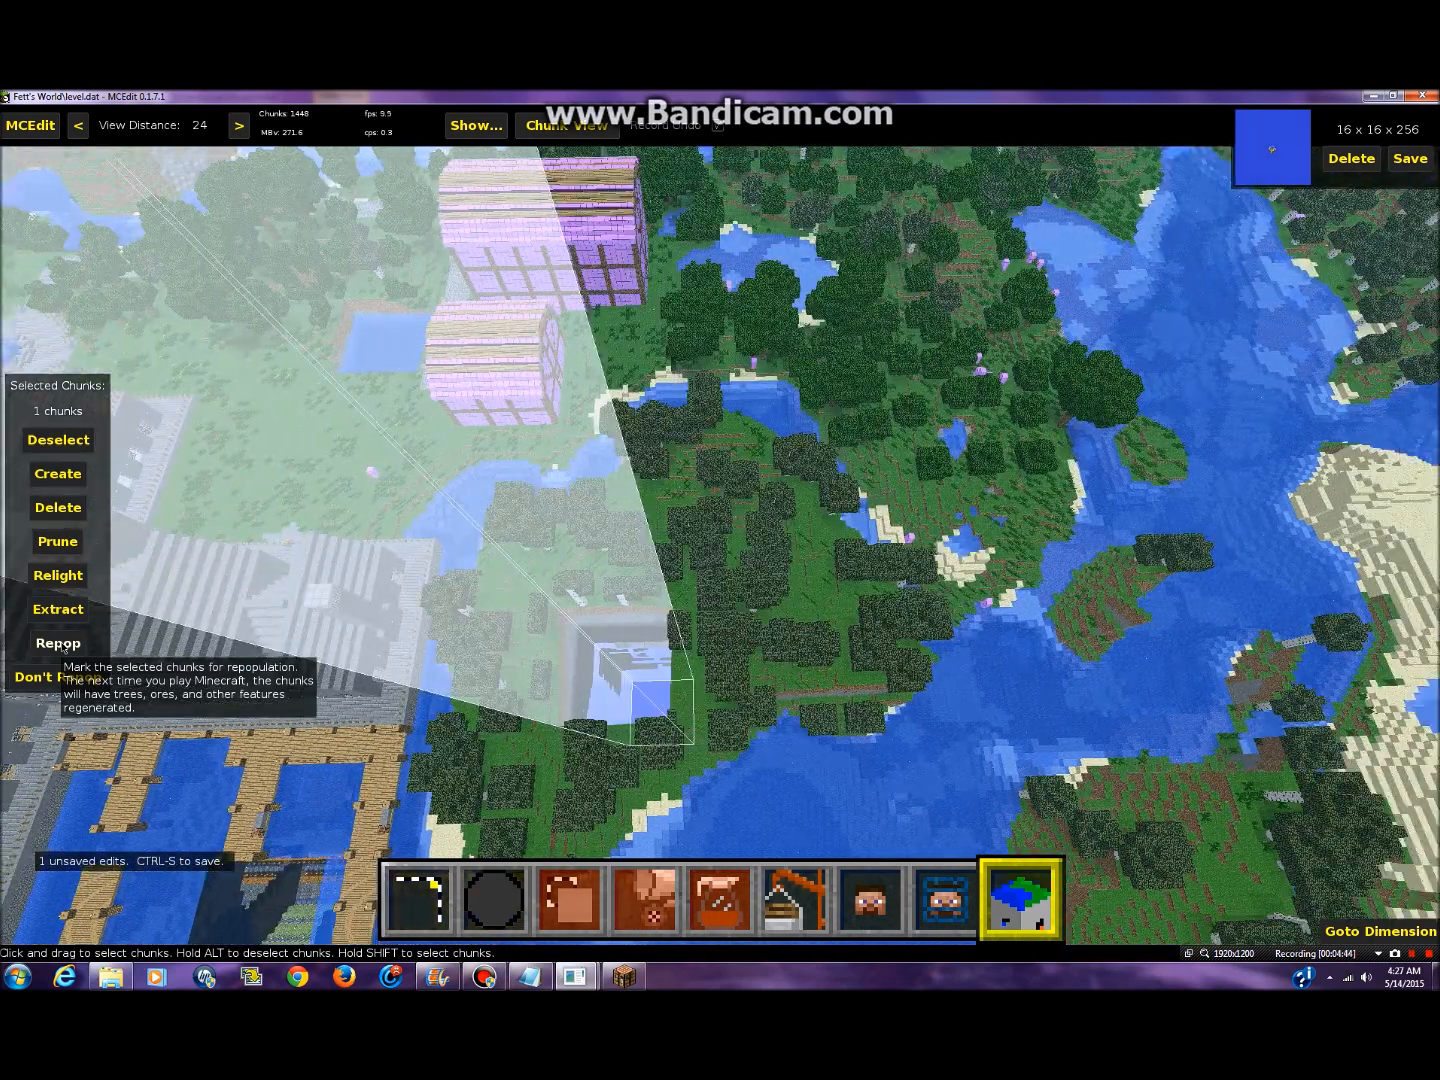
pyautogui.press('a')
pyautogui.press('d')
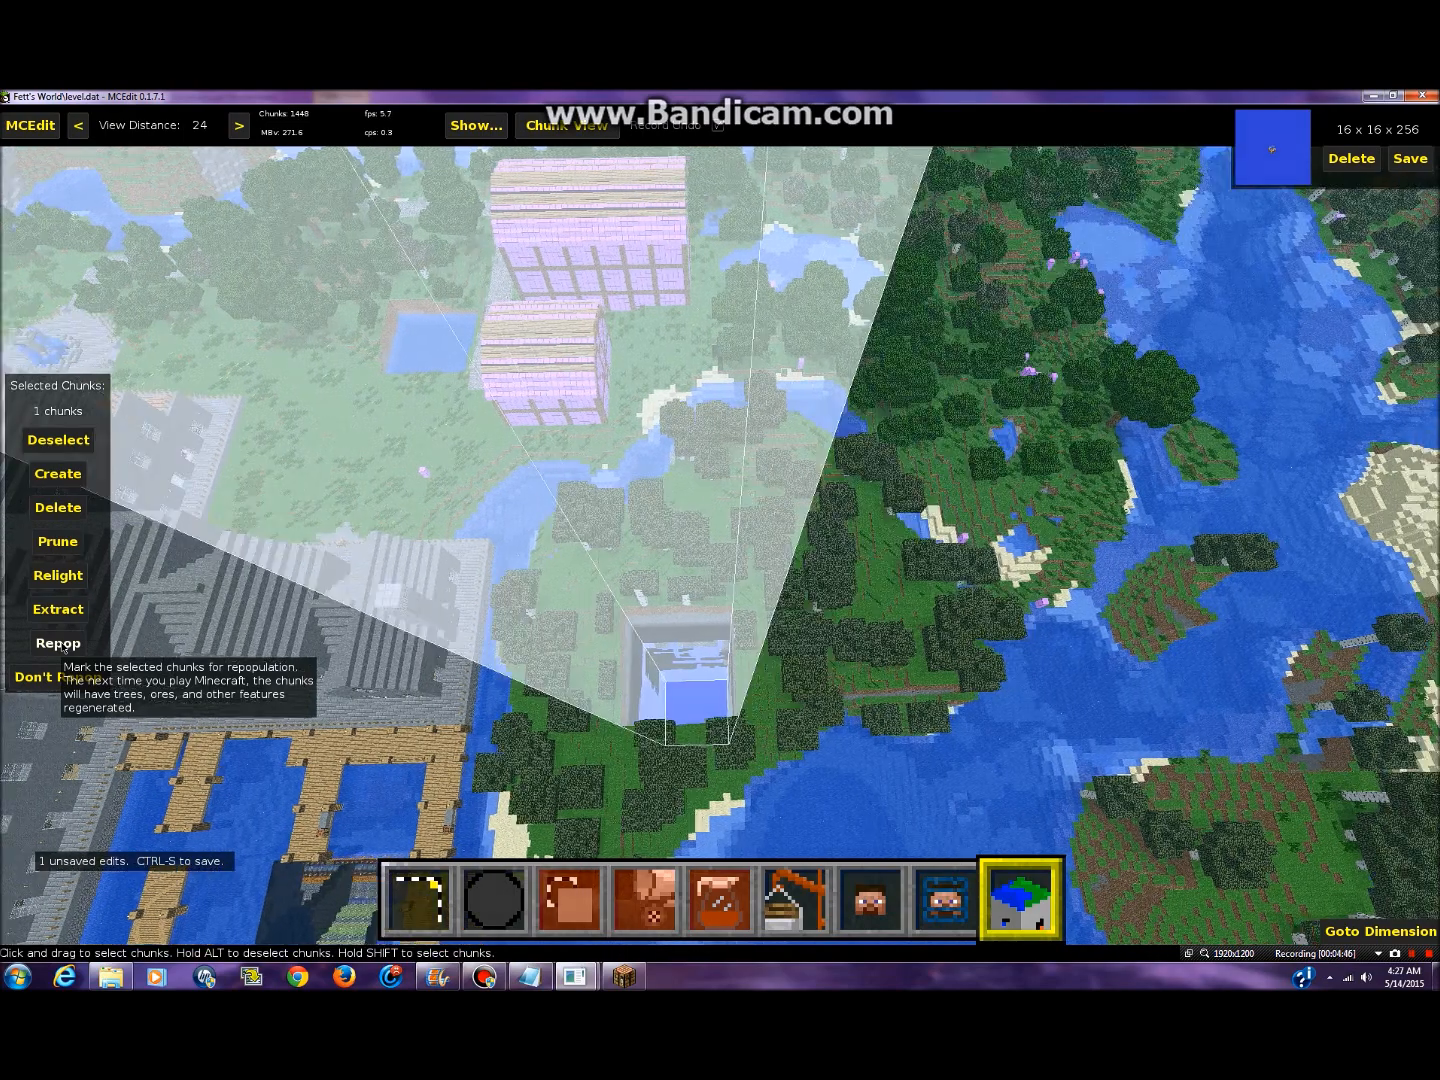
pyautogui.press('w')
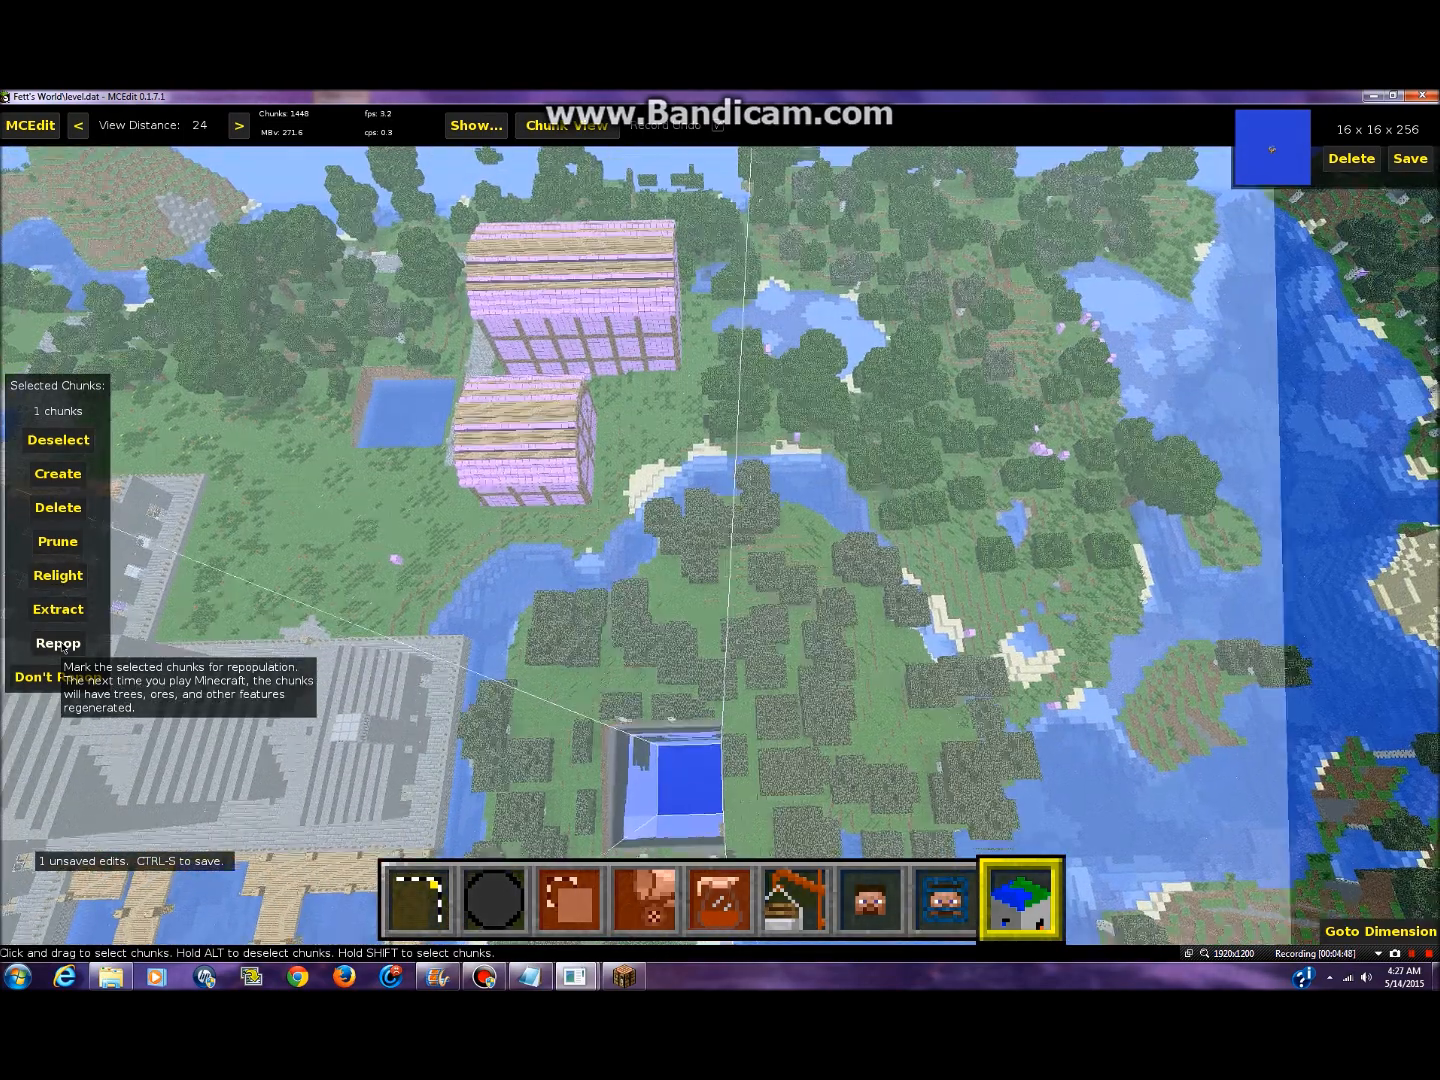
pyautogui.press('s')
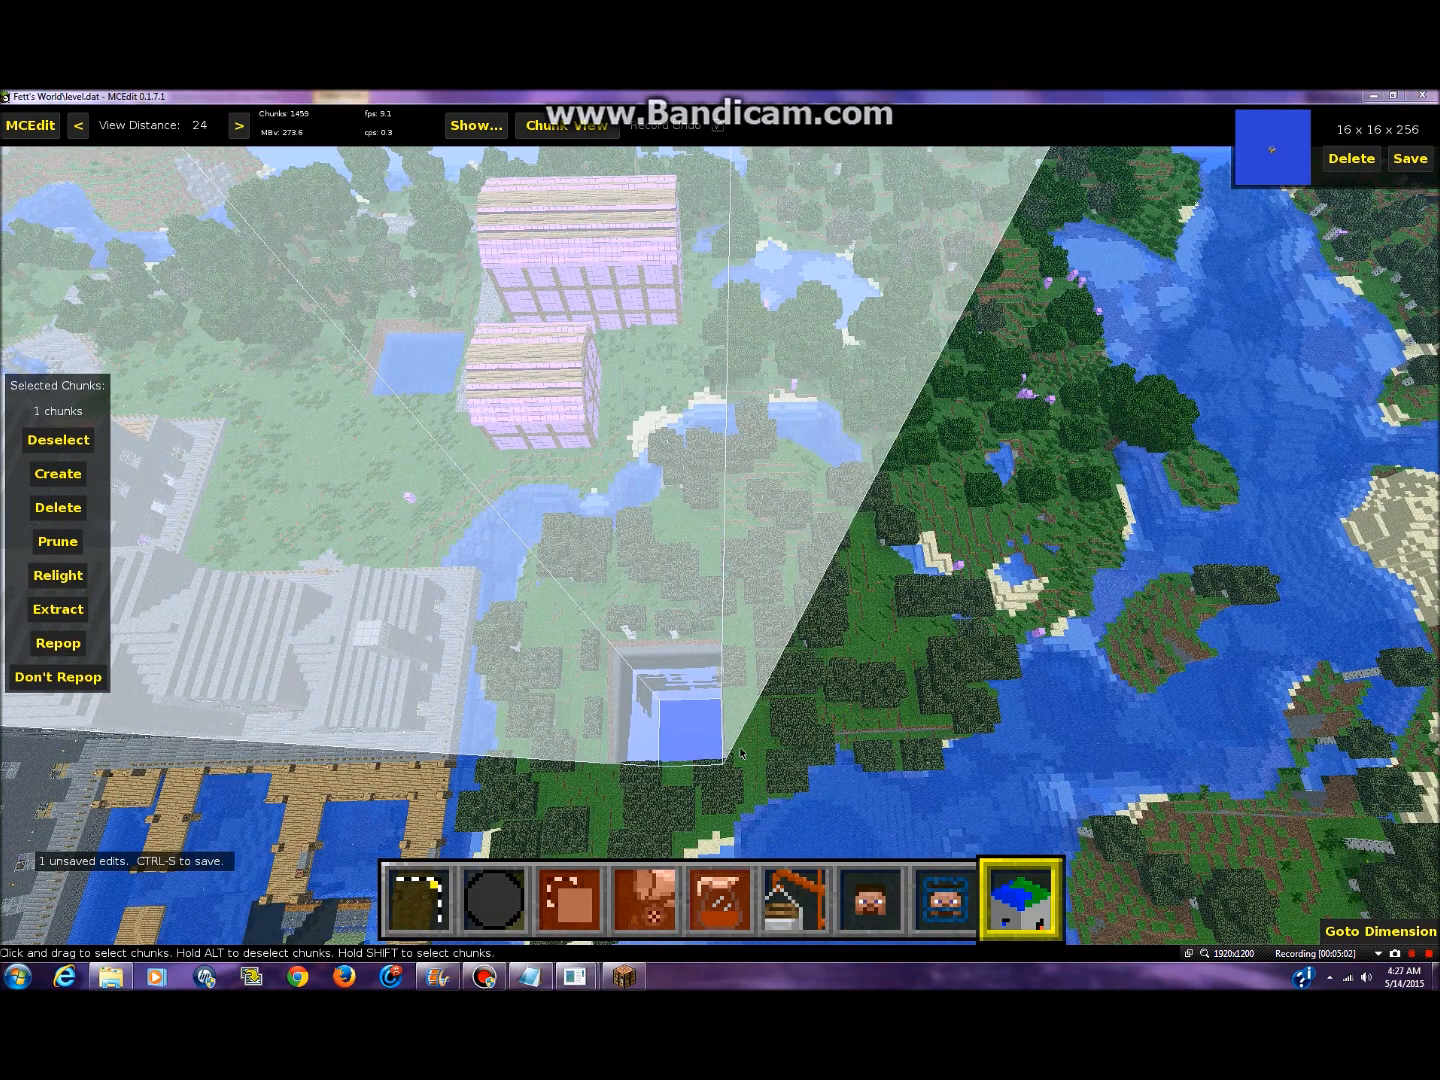
pyautogui.click(70, 445)
# - Select the single chunk covering the square pool beside the pink houses and delete it permanently
pyautogui.press('w')
pyautogui.press('w')
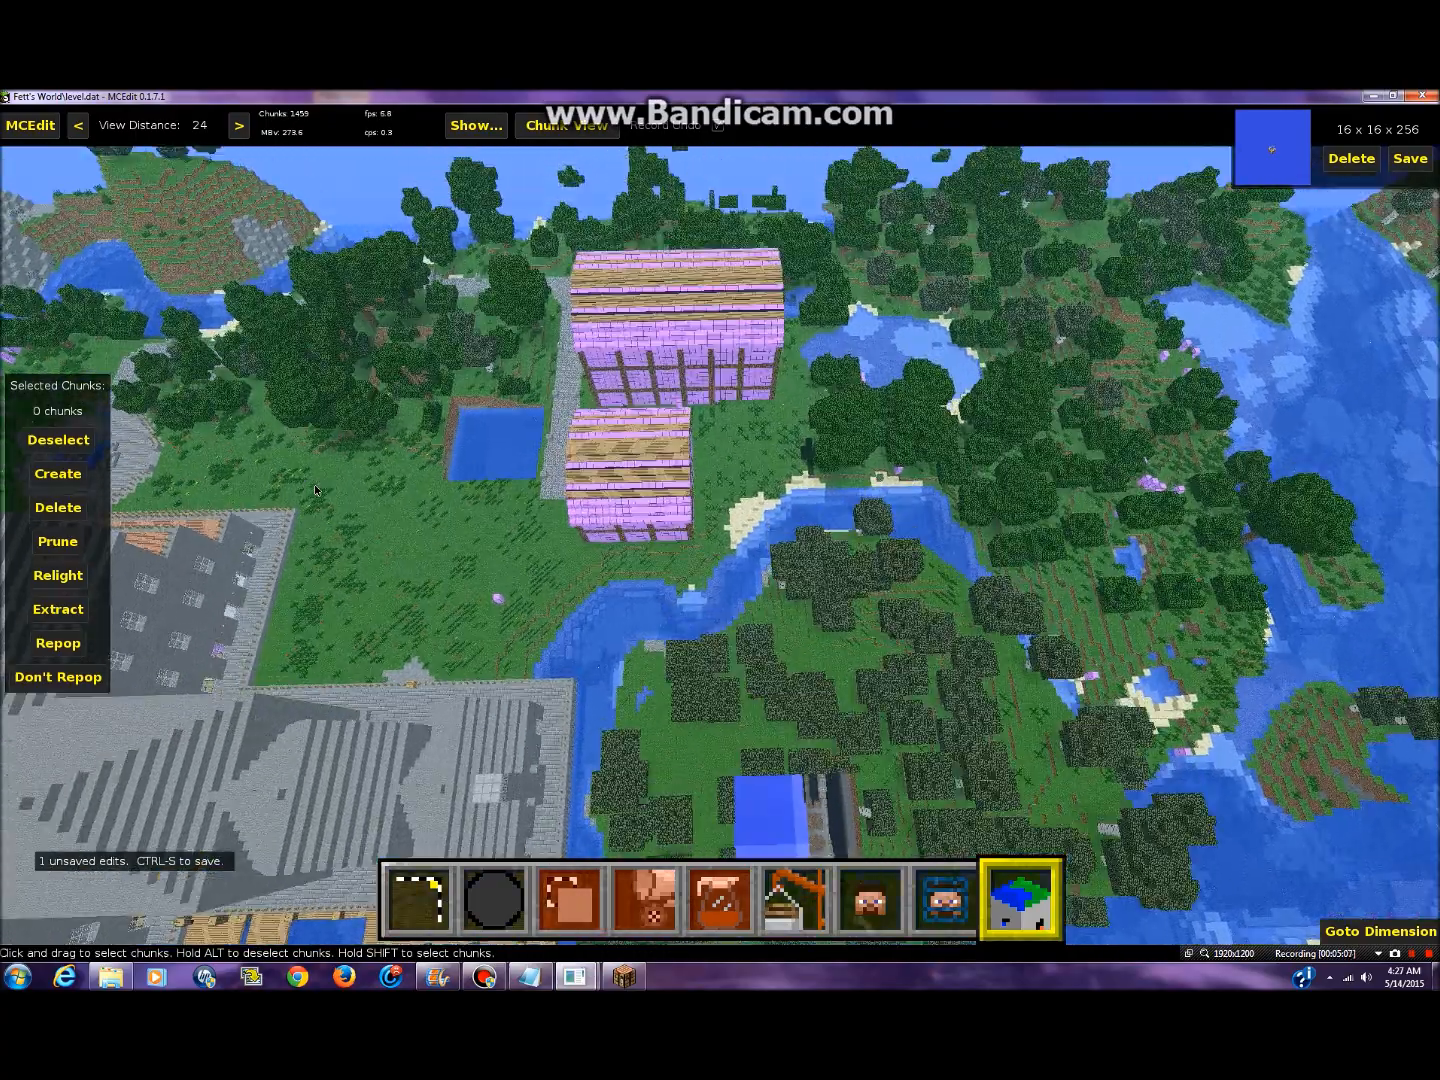
pyautogui.press('a')
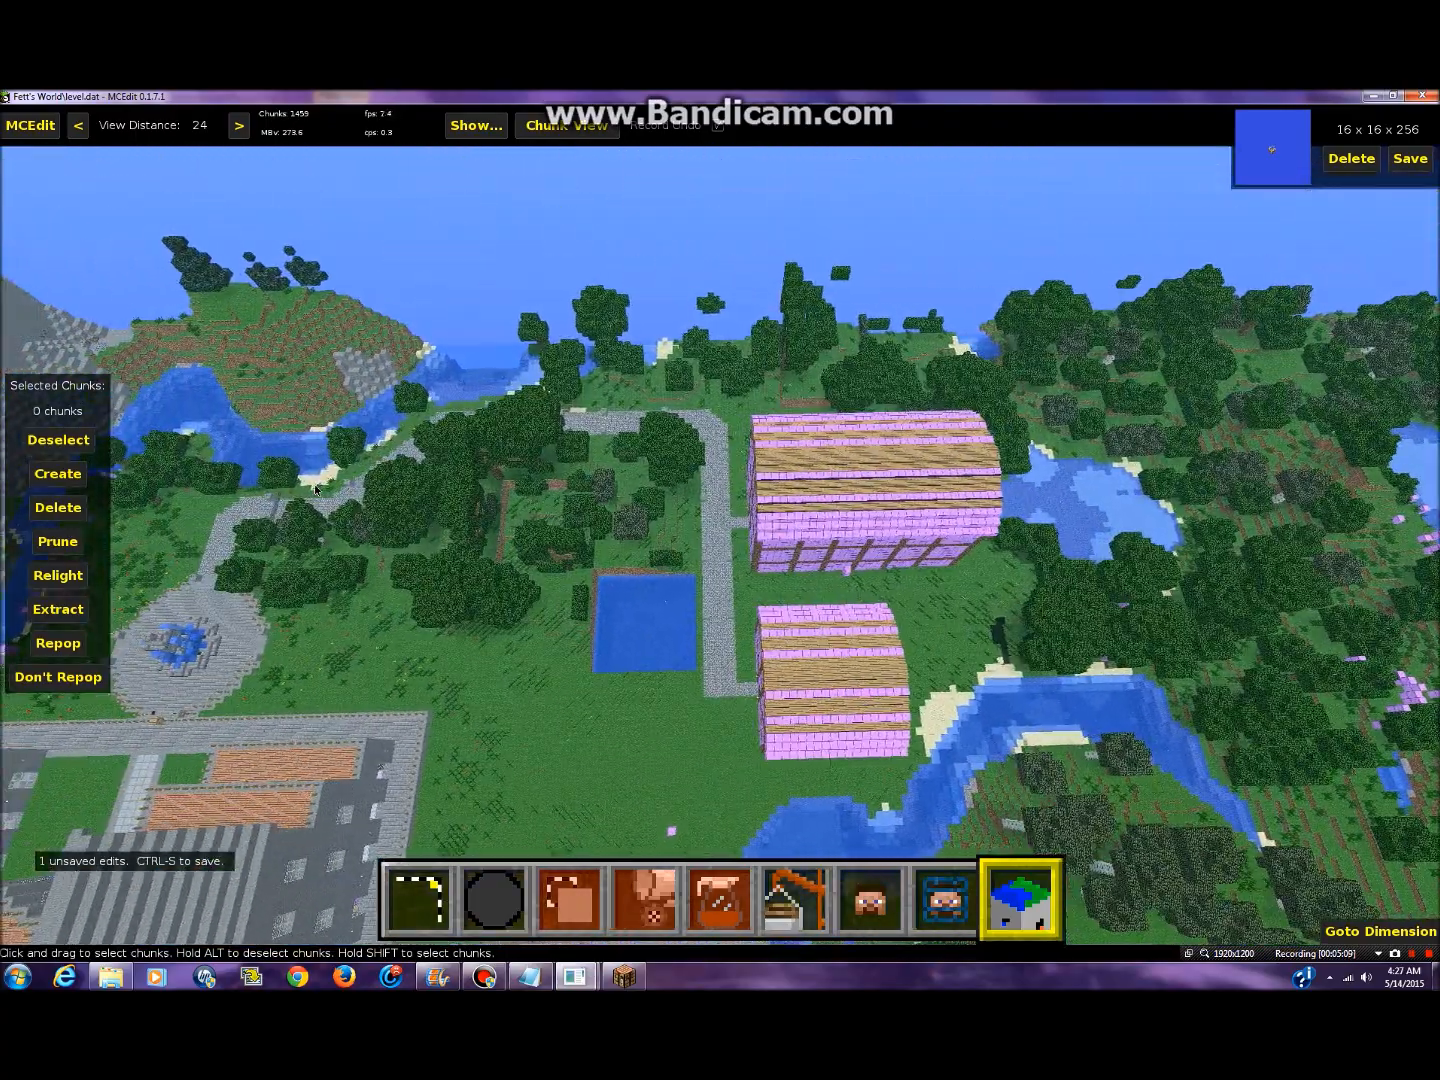
pyautogui.moveTo(609, 600); pyautogui.dragTo(614, 598)
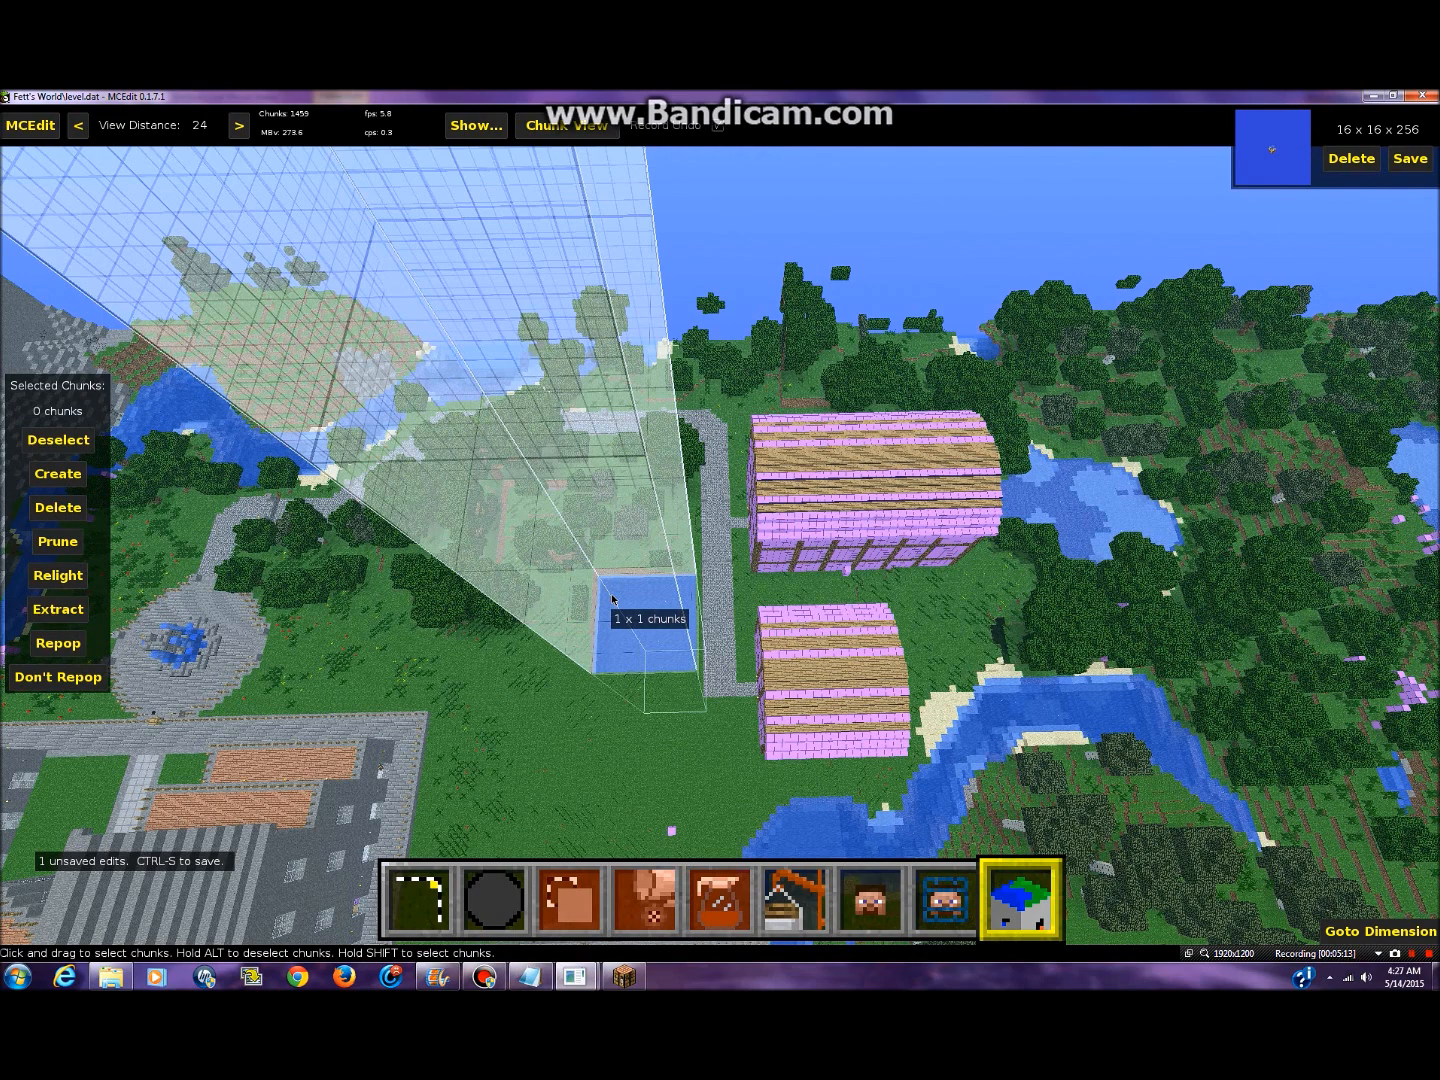
pyautogui.moveTo(612, 598); pyautogui.dragTo(643, 617)
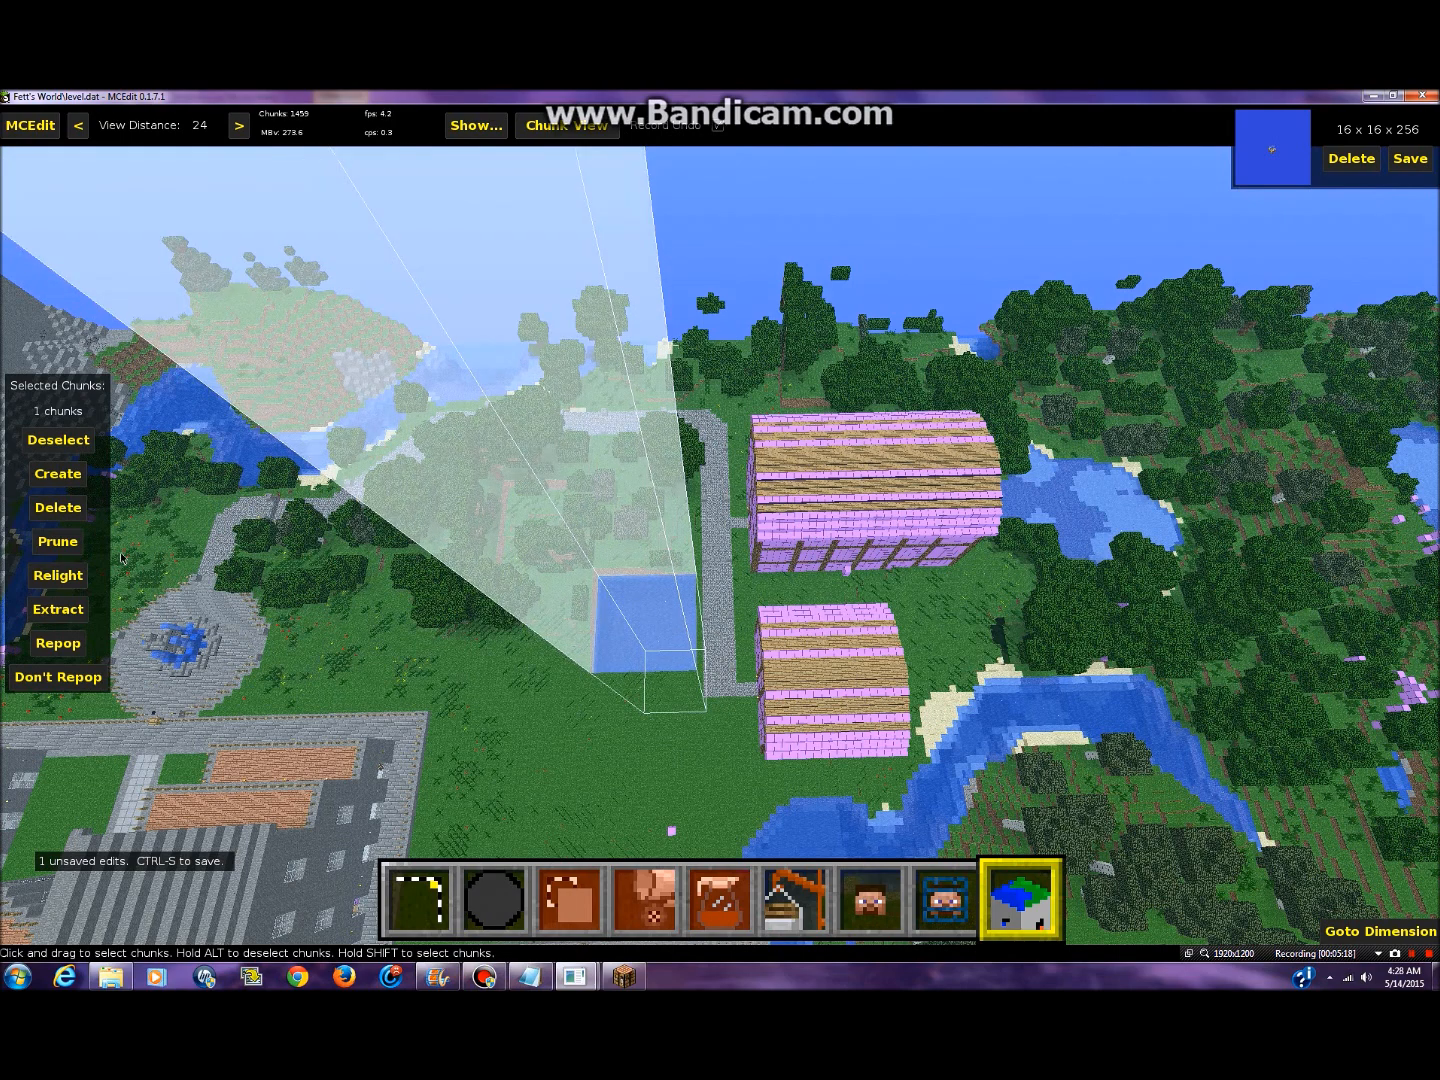
pyautogui.click(61, 510)
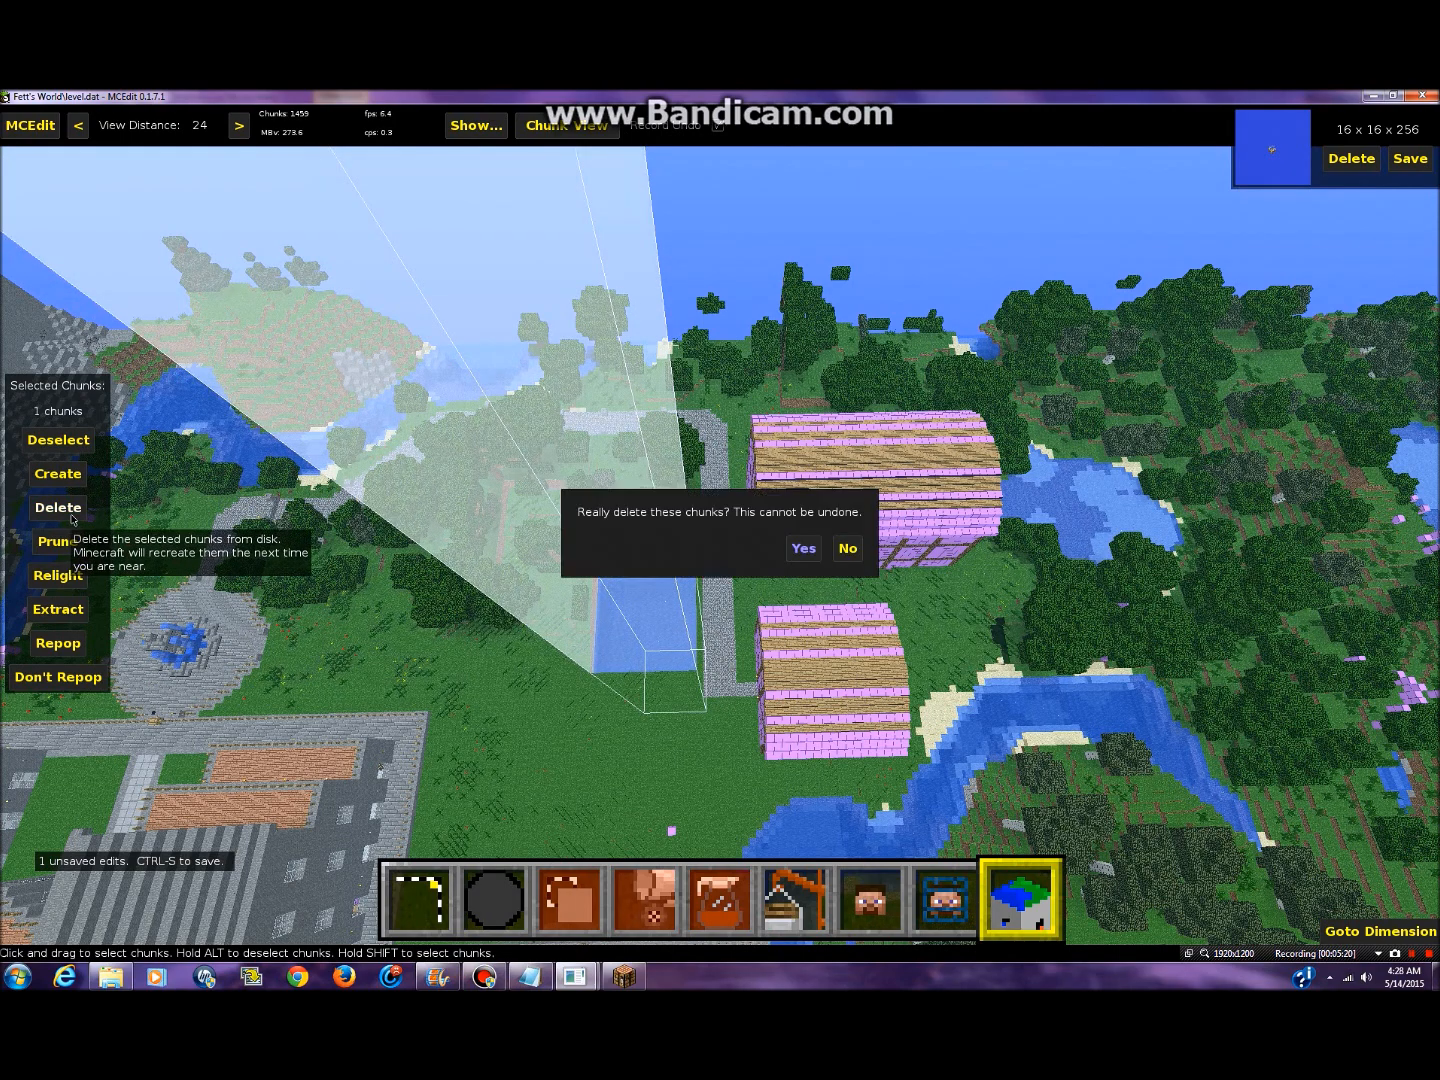
pyautogui.click(805, 549)
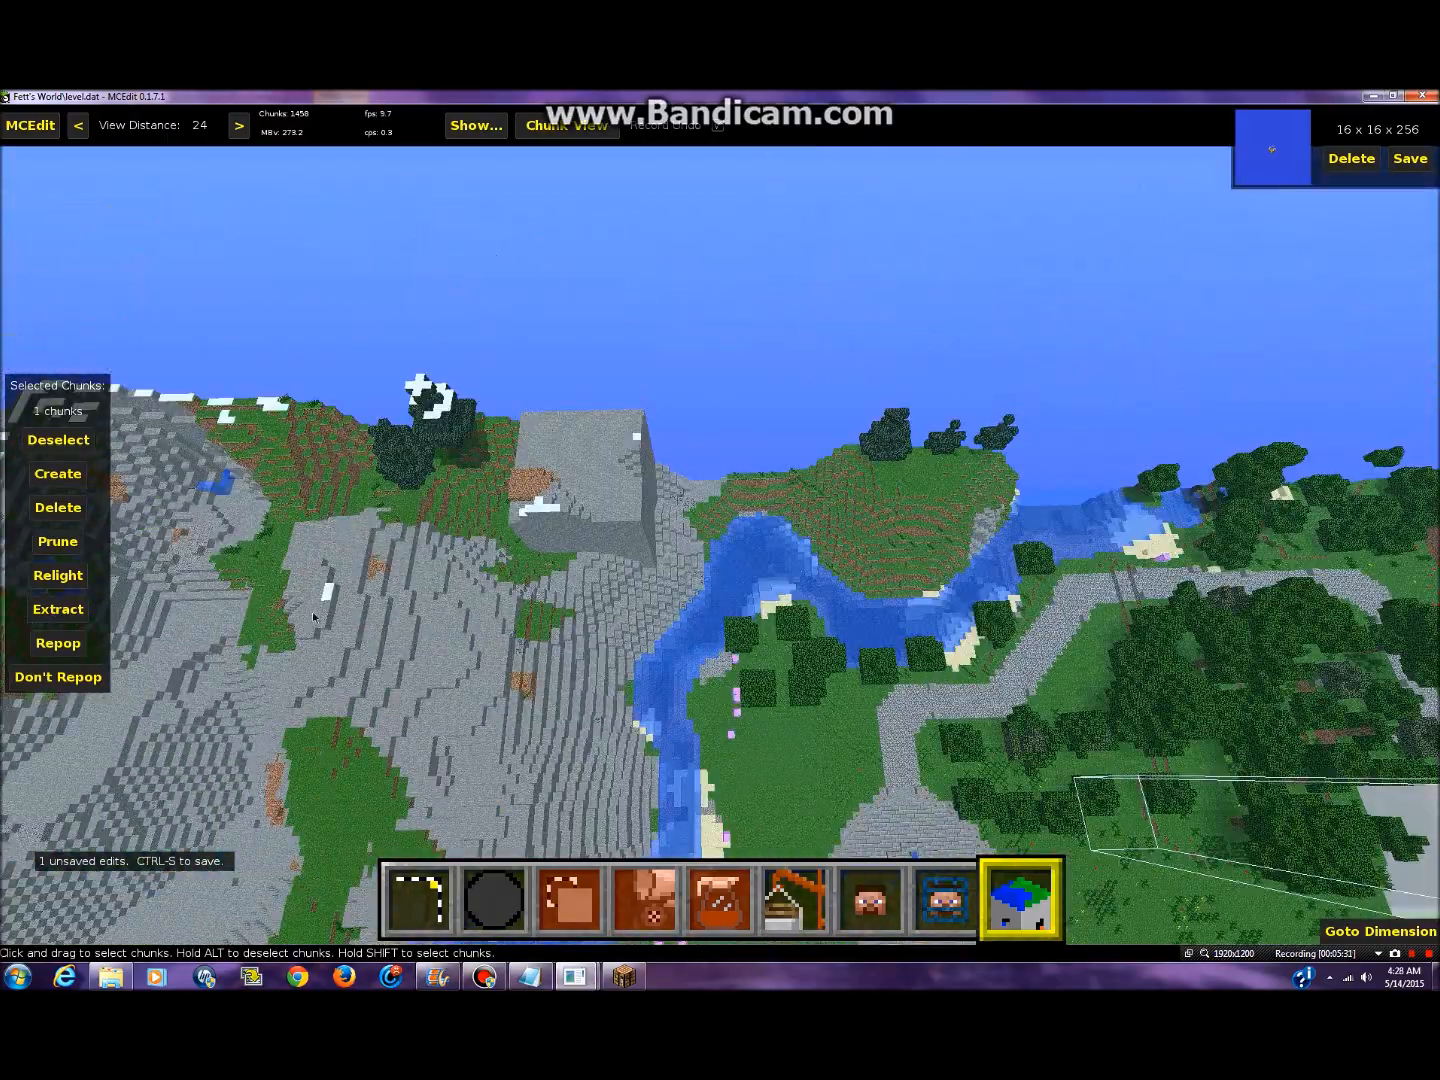
# - Select the chunk with the square stone block at the mountain's edge and delete it permanently
pyautogui.click(600, 525)
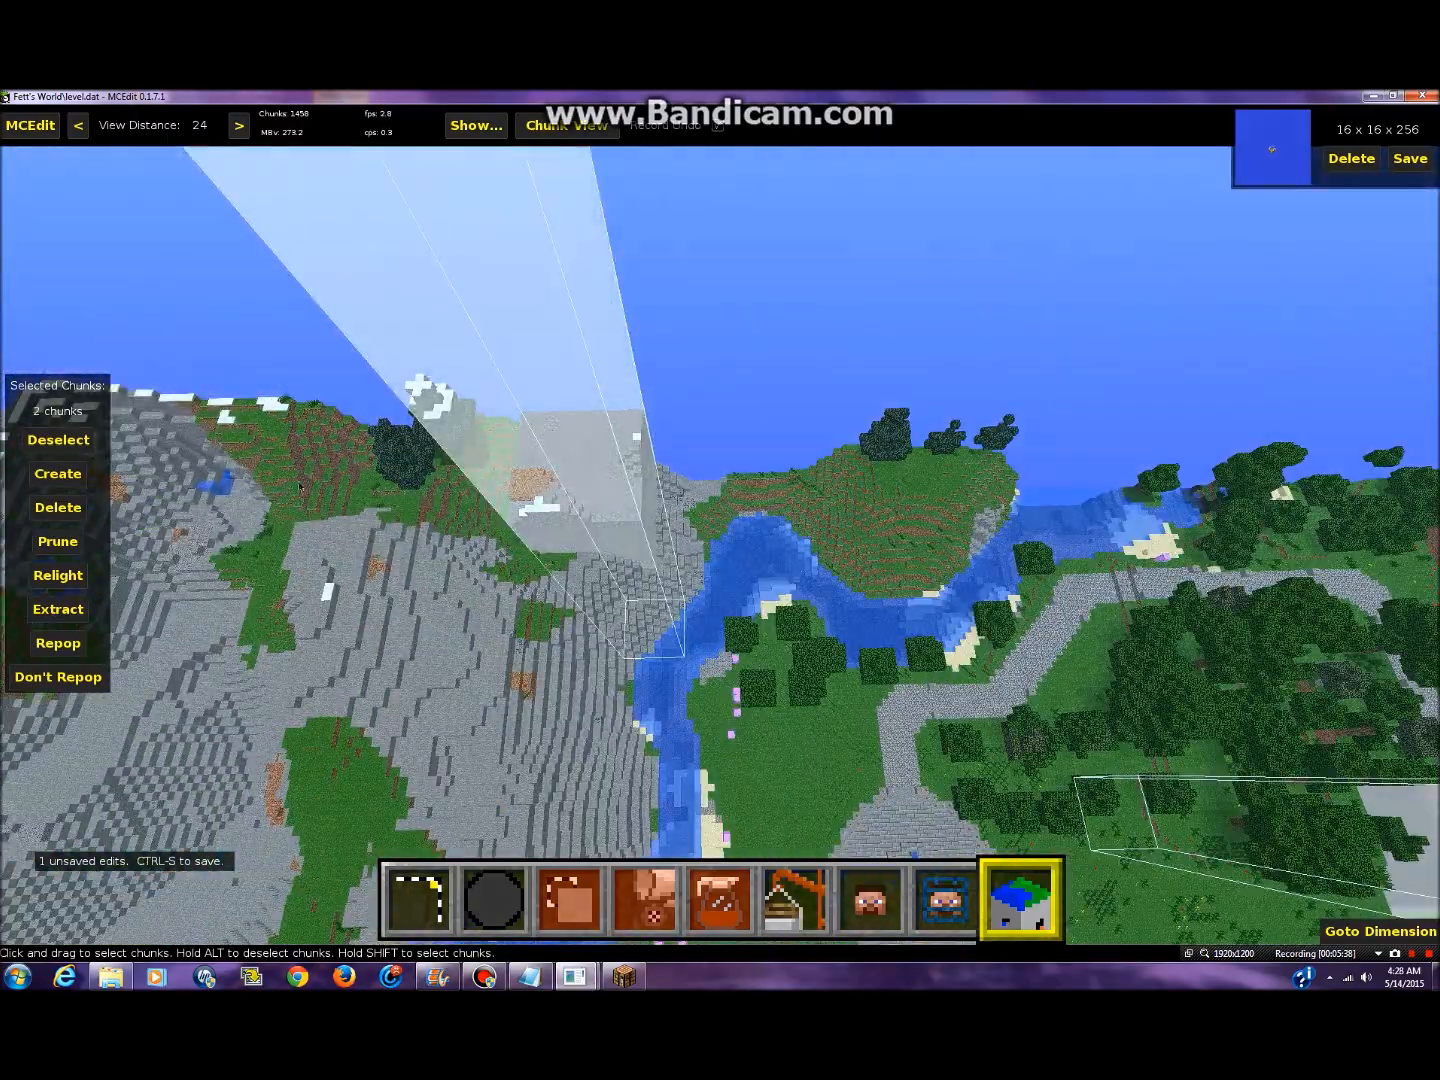
pyautogui.rightClick(787, 530)
pyautogui.rightClick(743, 595)
pyautogui.click(743, 595)
pyautogui.click(764, 592)
pyautogui.click(764, 592)
pyautogui.click(57, 509)
pyautogui.click(805, 549)
# - Select another chunk on the rocky mountainside and confirm its permanent deletion
pyautogui.click(458, 613)
pyautogui.click(58, 509)
pyautogui.click(805, 549)
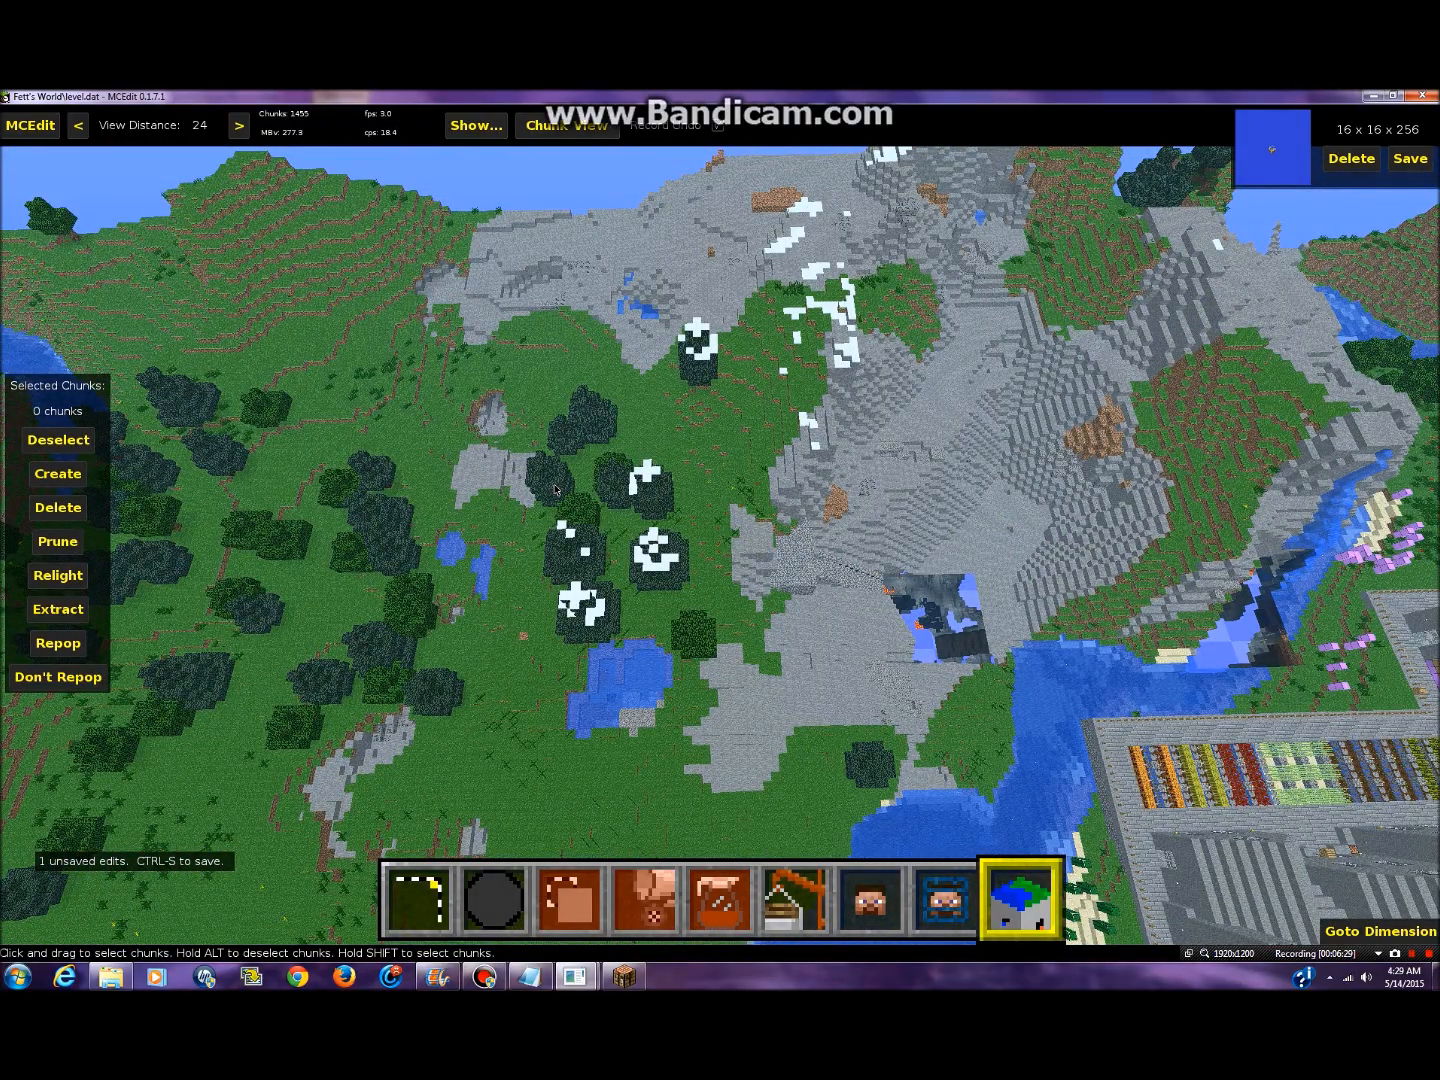
# - Try selecting the single chunk over the castle's corner wing near the fountain with the chunk tool, and clear the selection
pyautogui.press('d')
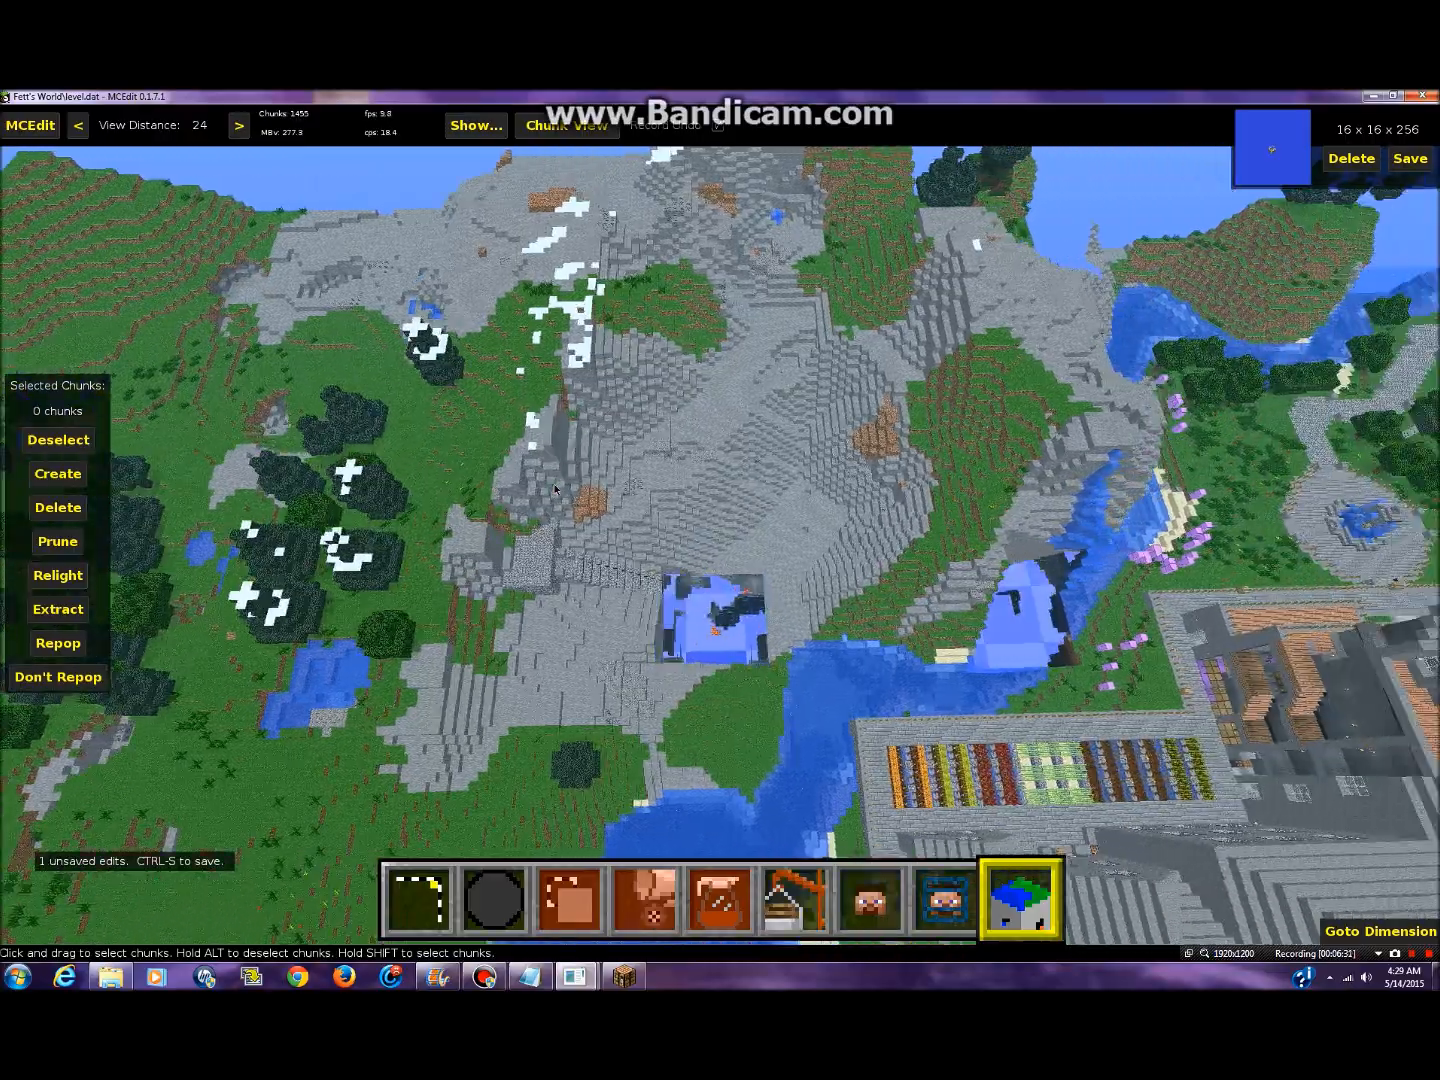
pyautogui.press('s')
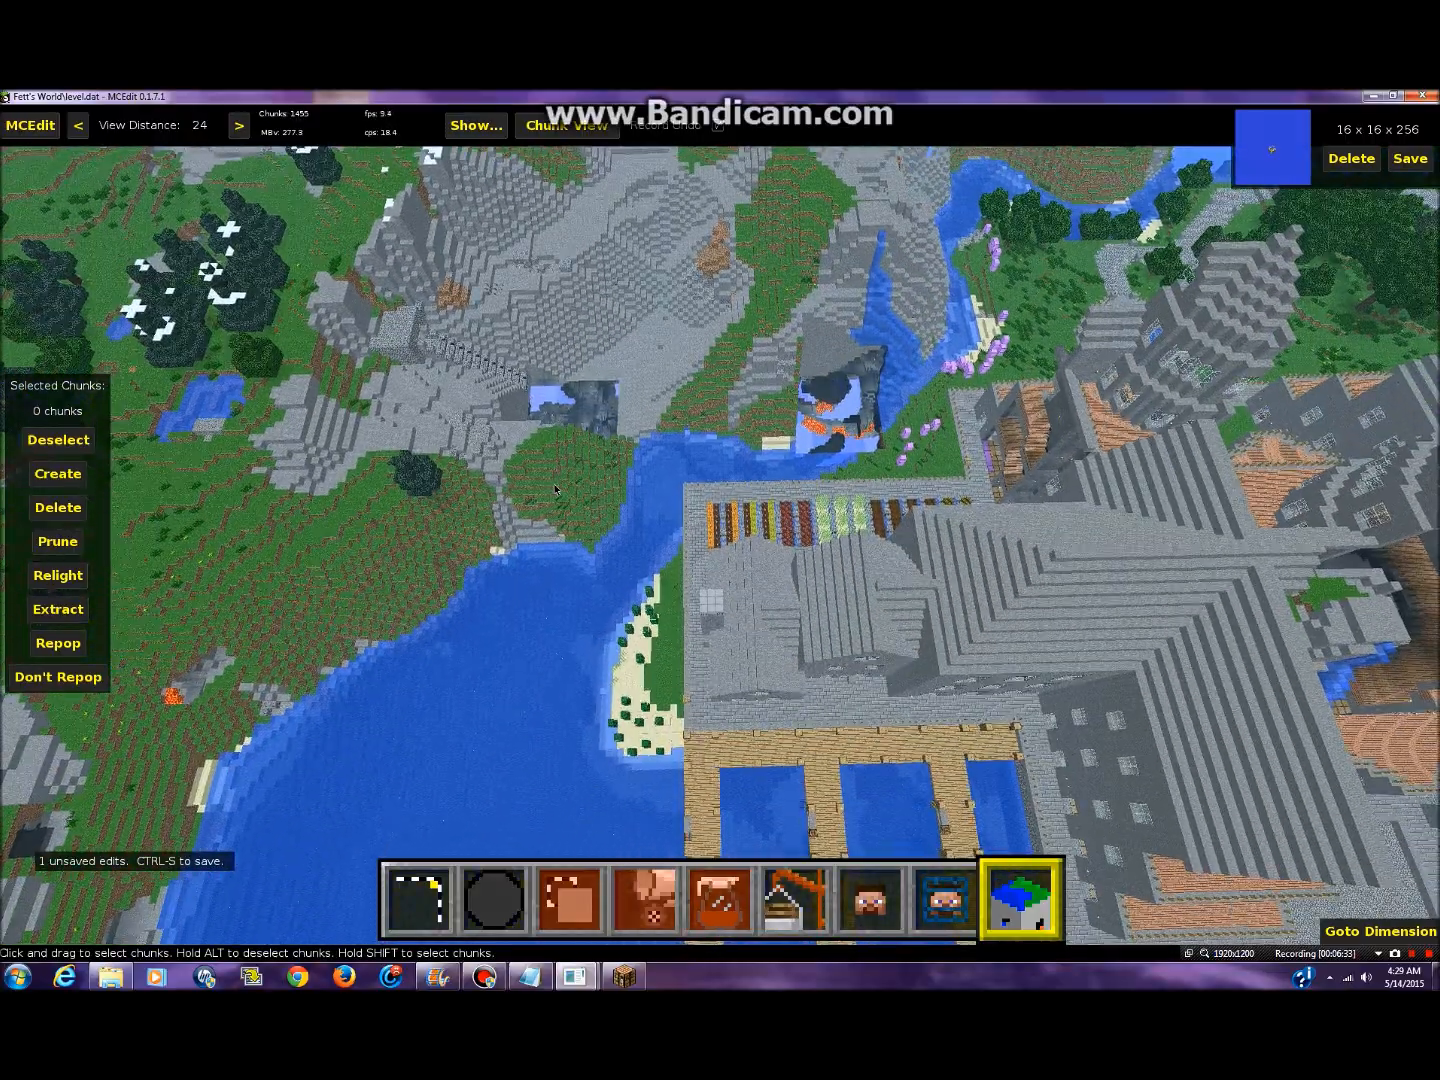
pyautogui.press('d')
pyautogui.press('w')
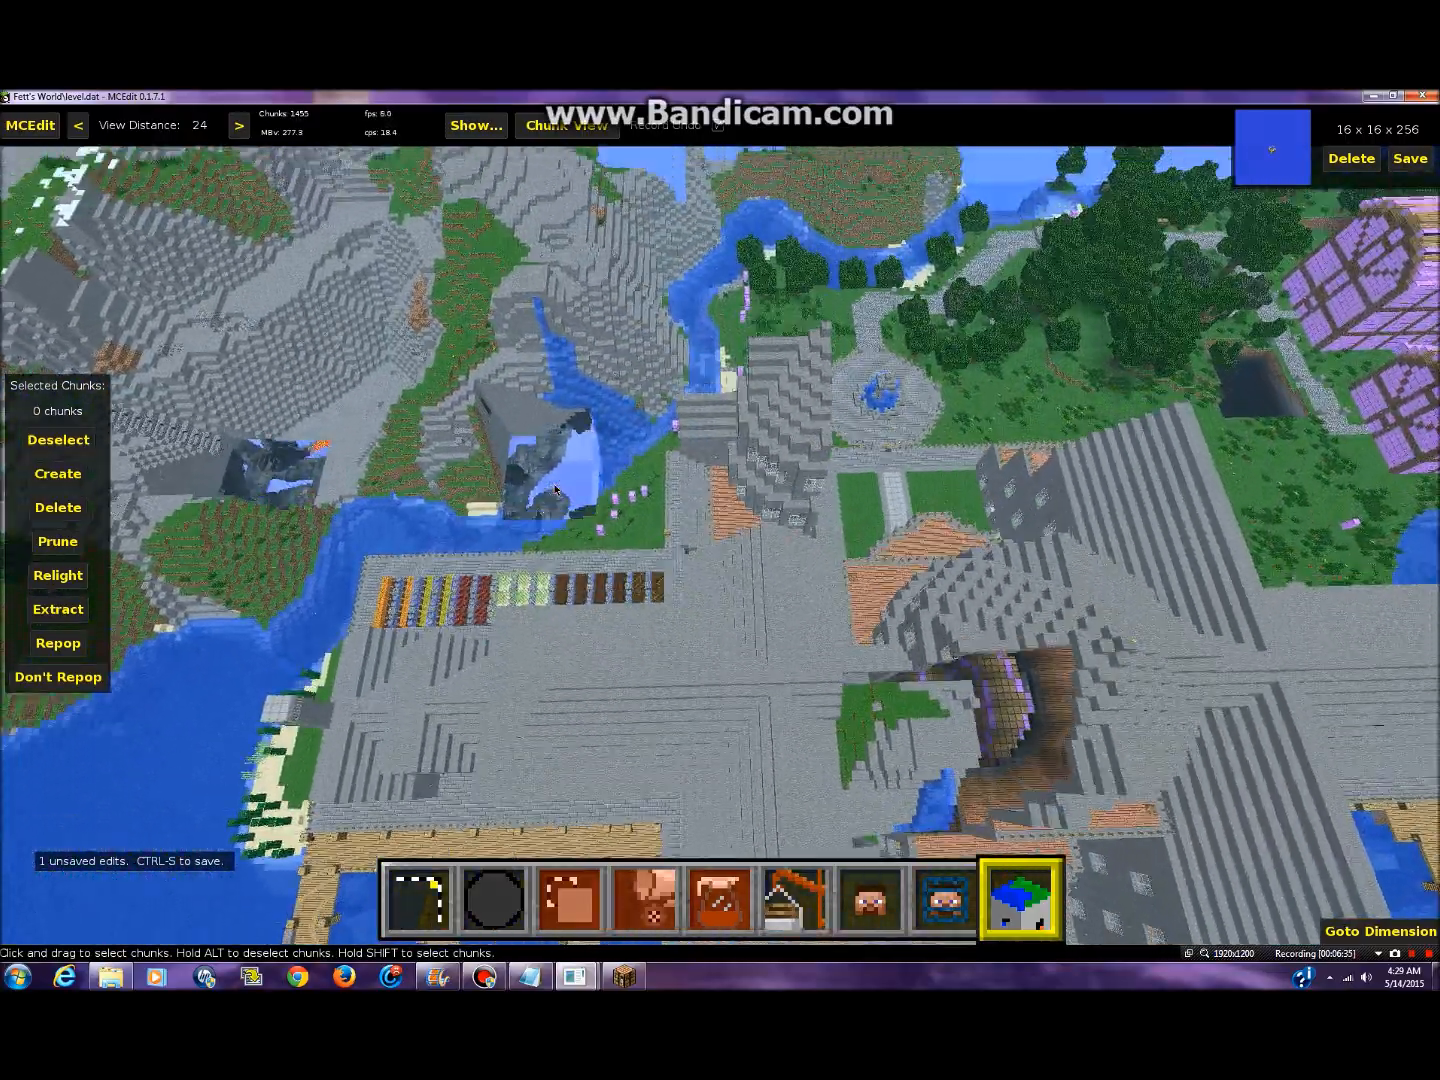
pyautogui.press('s')
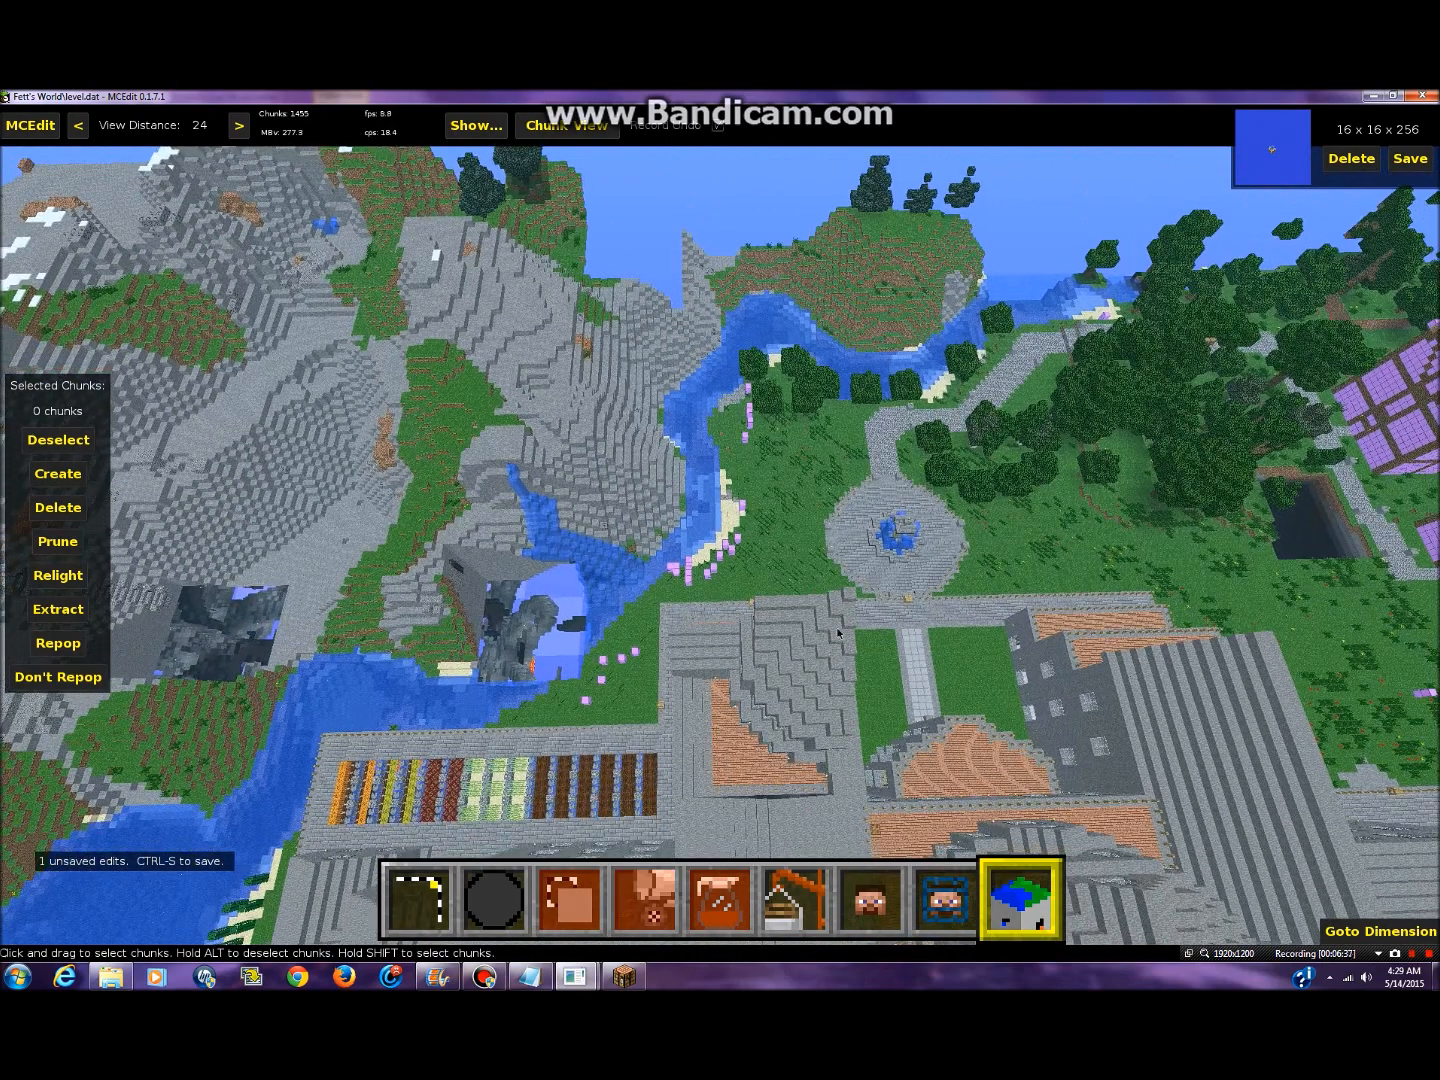
pyautogui.click(839, 608)
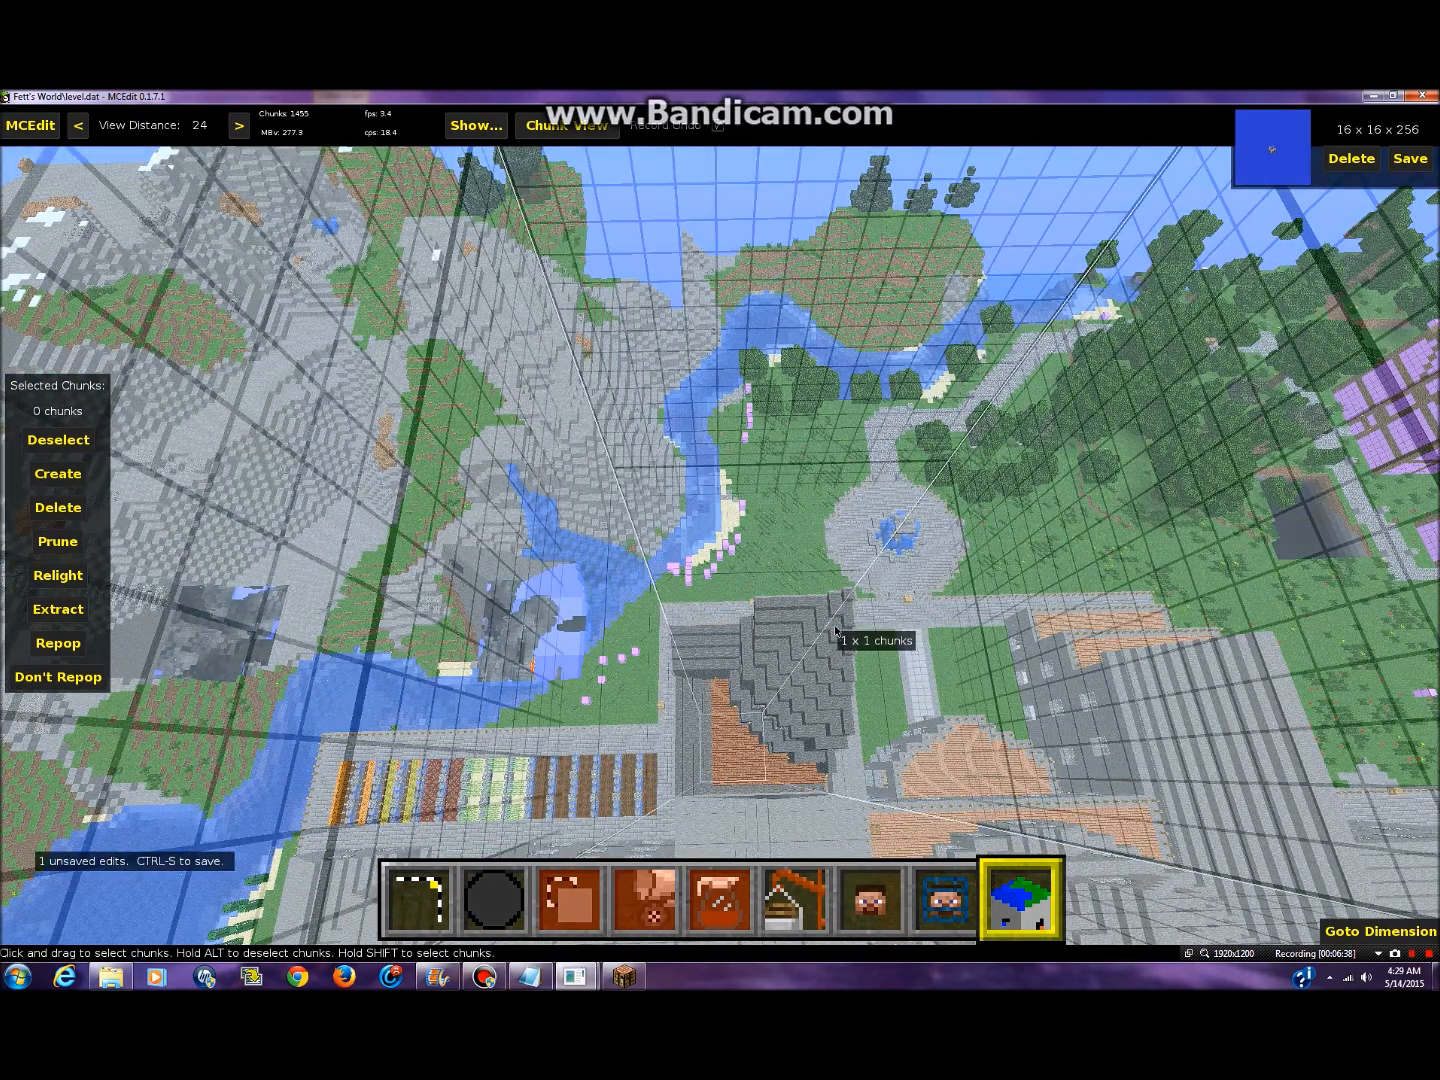
pyautogui.click(834, 634)
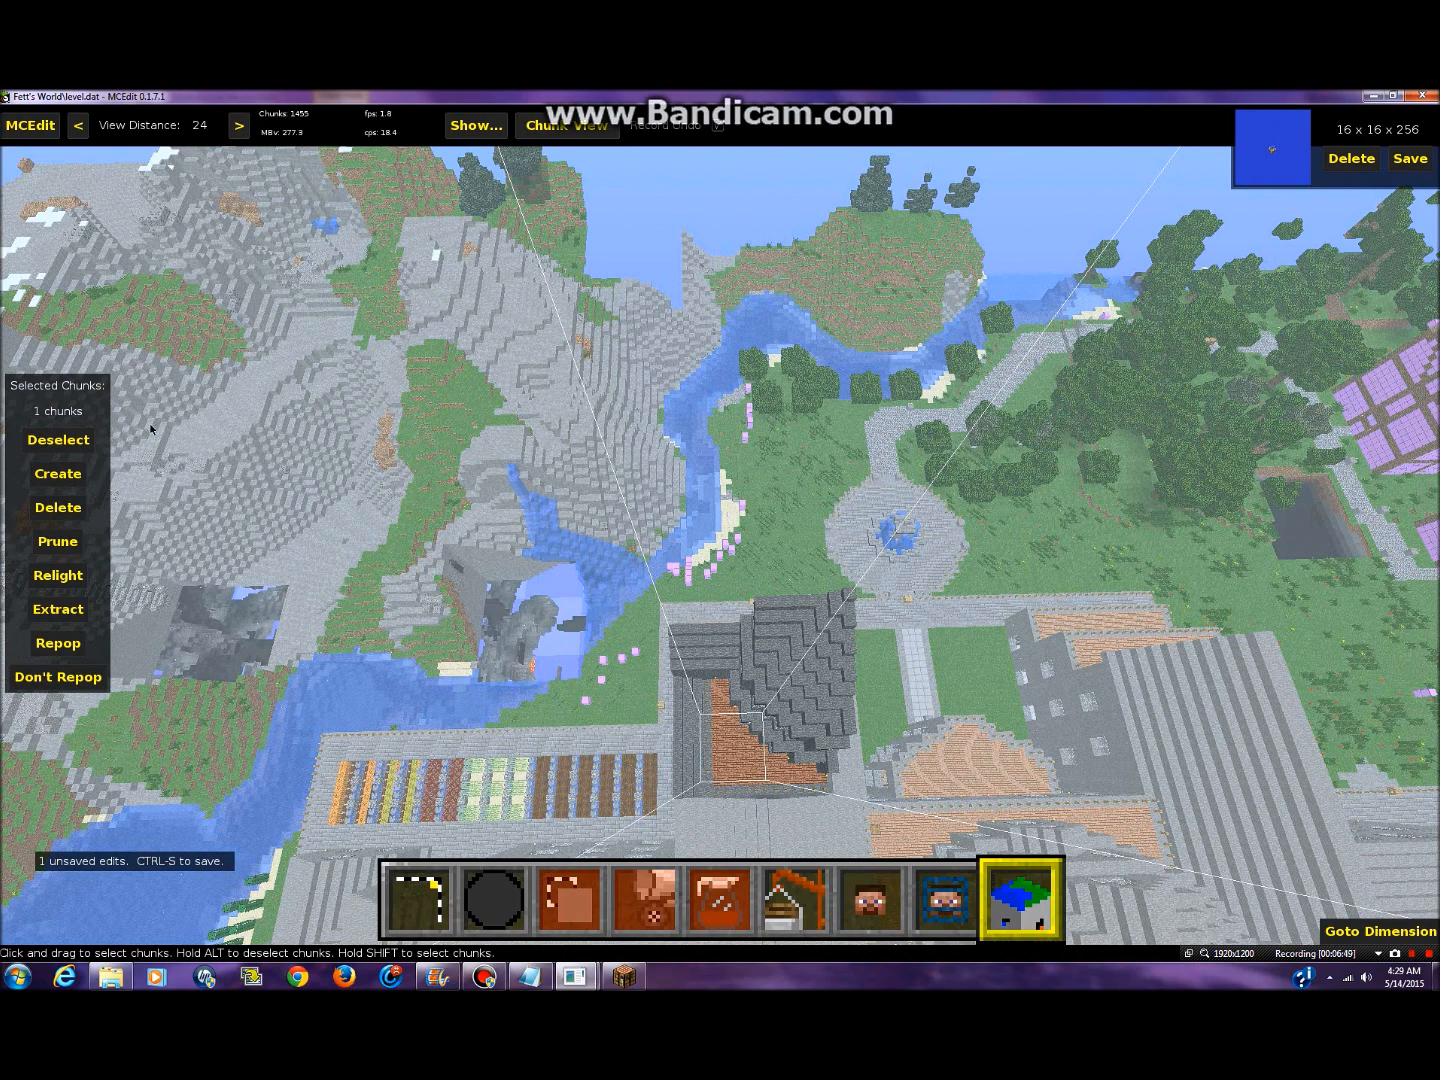
pyautogui.click(60, 441)
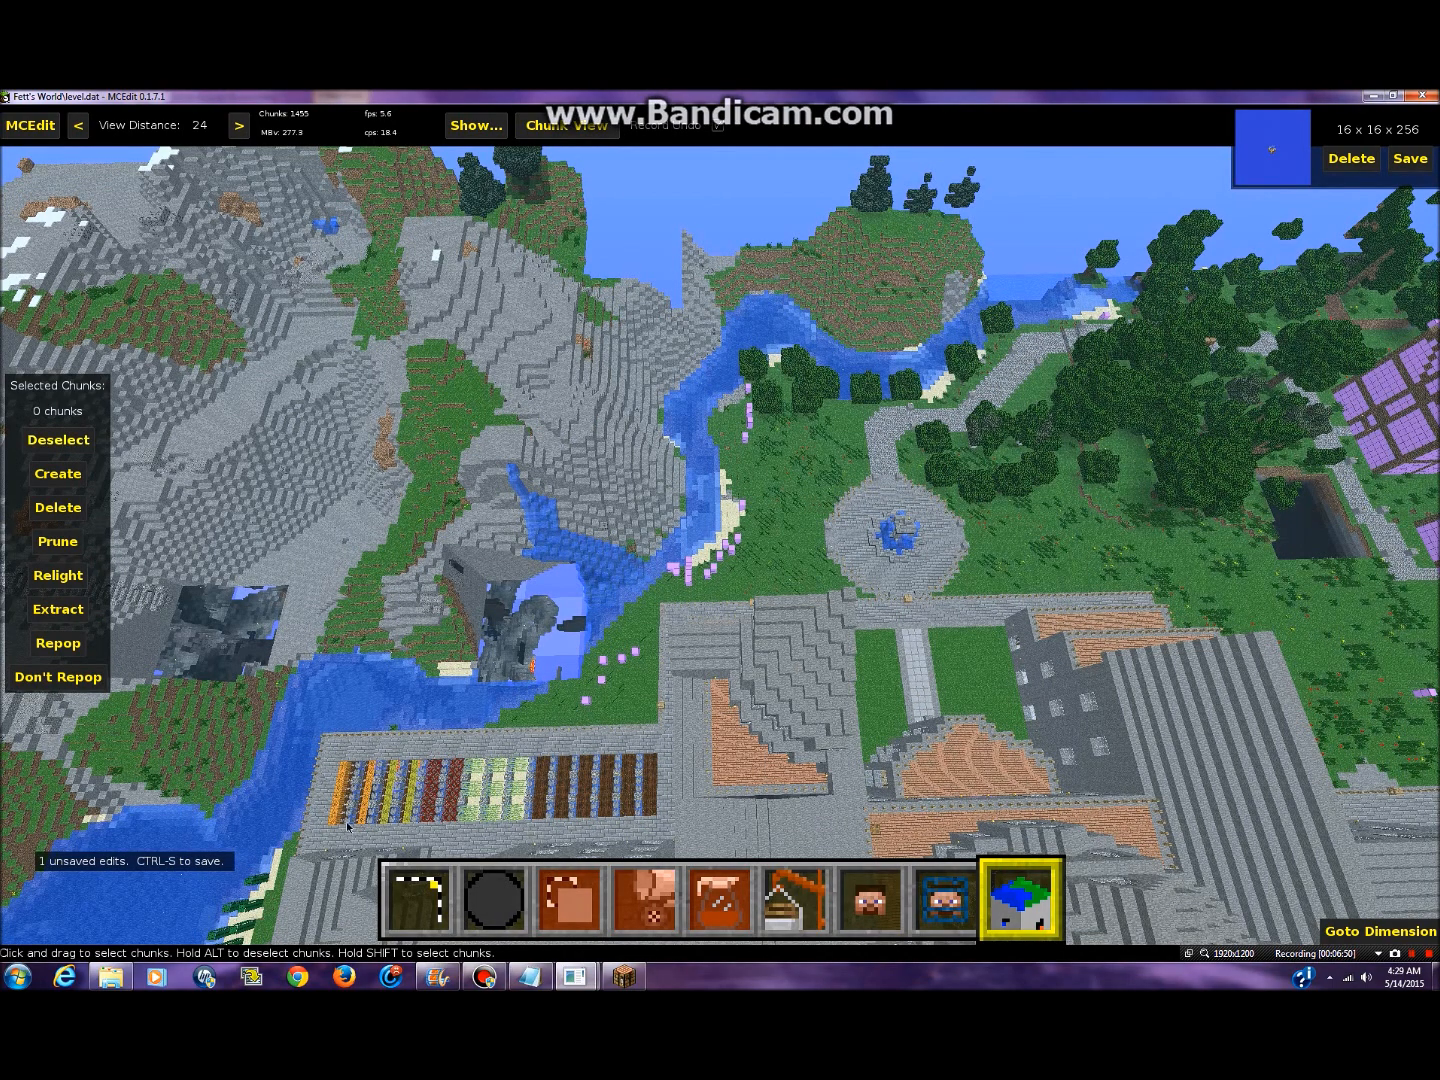
# - Box-select part of the castle's corner wing near the fountain as 8W x 8L x 19H and expand the selection to its full chunk
pyautogui.click(423, 903)
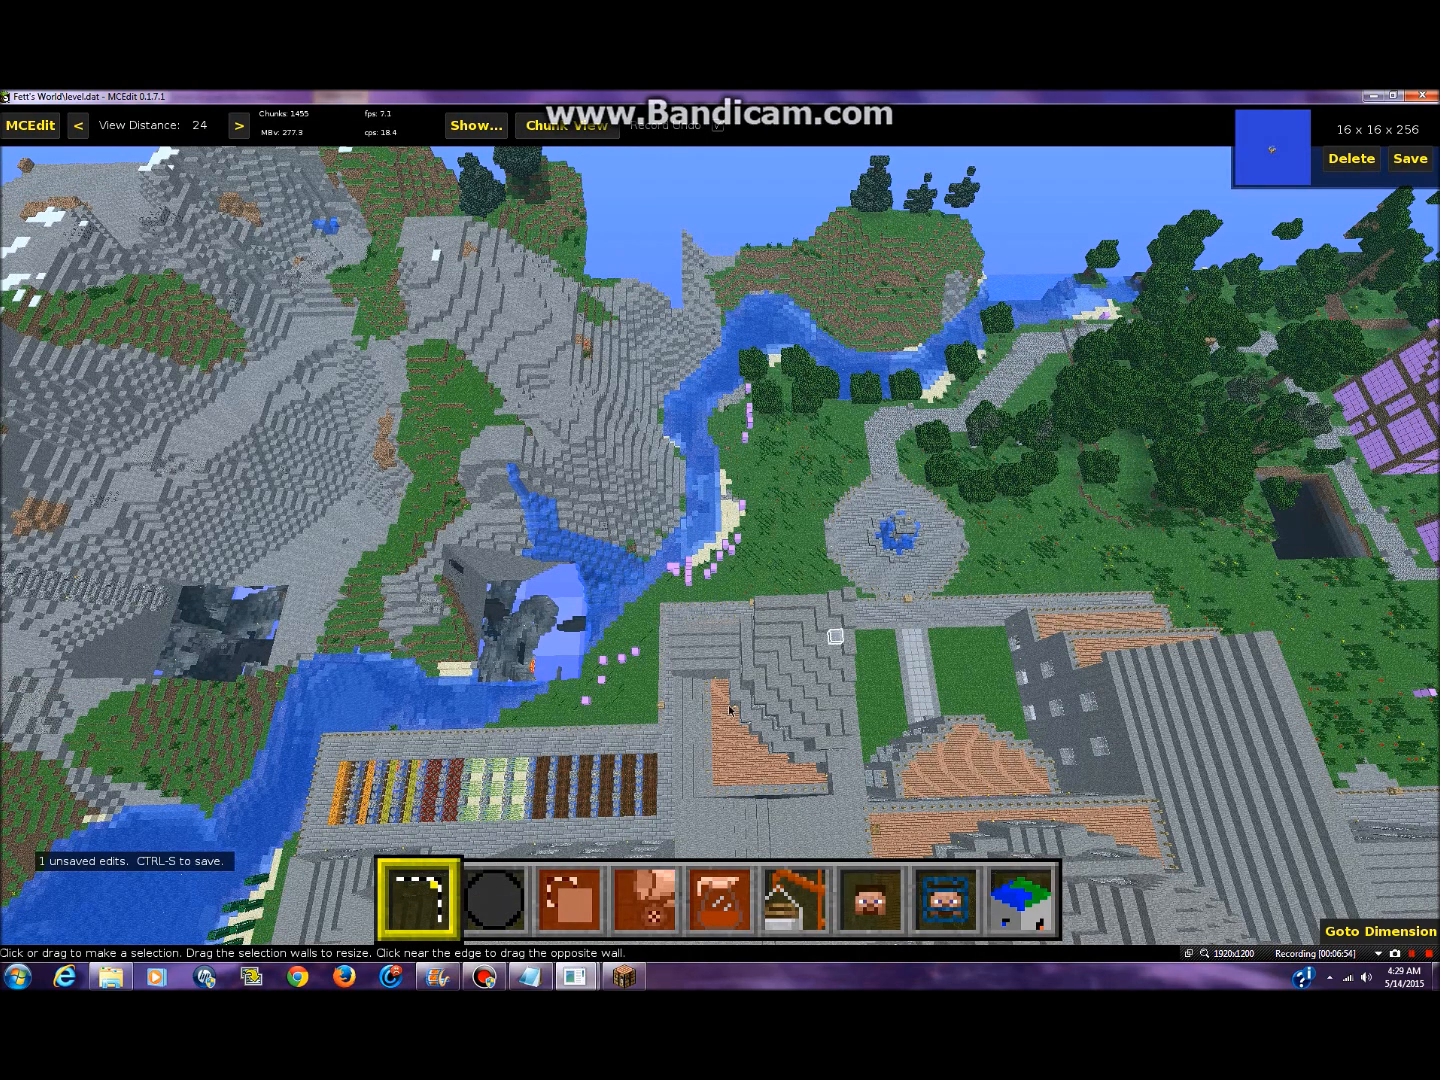
pyautogui.click(810, 640)
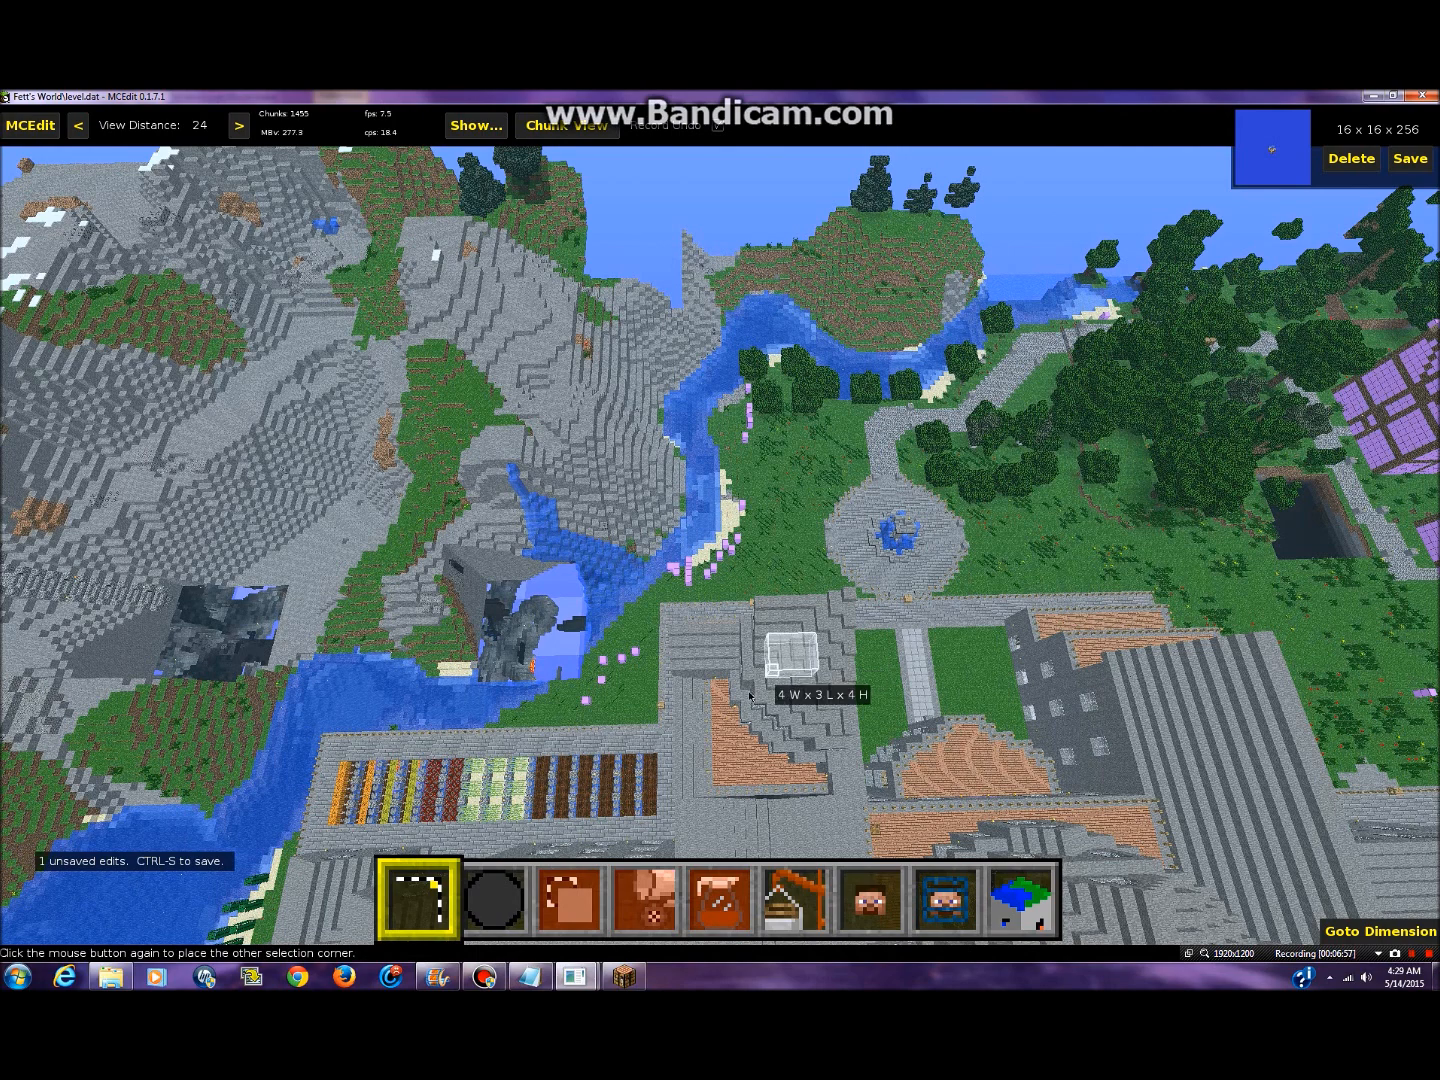
pyautogui.click(727, 742)
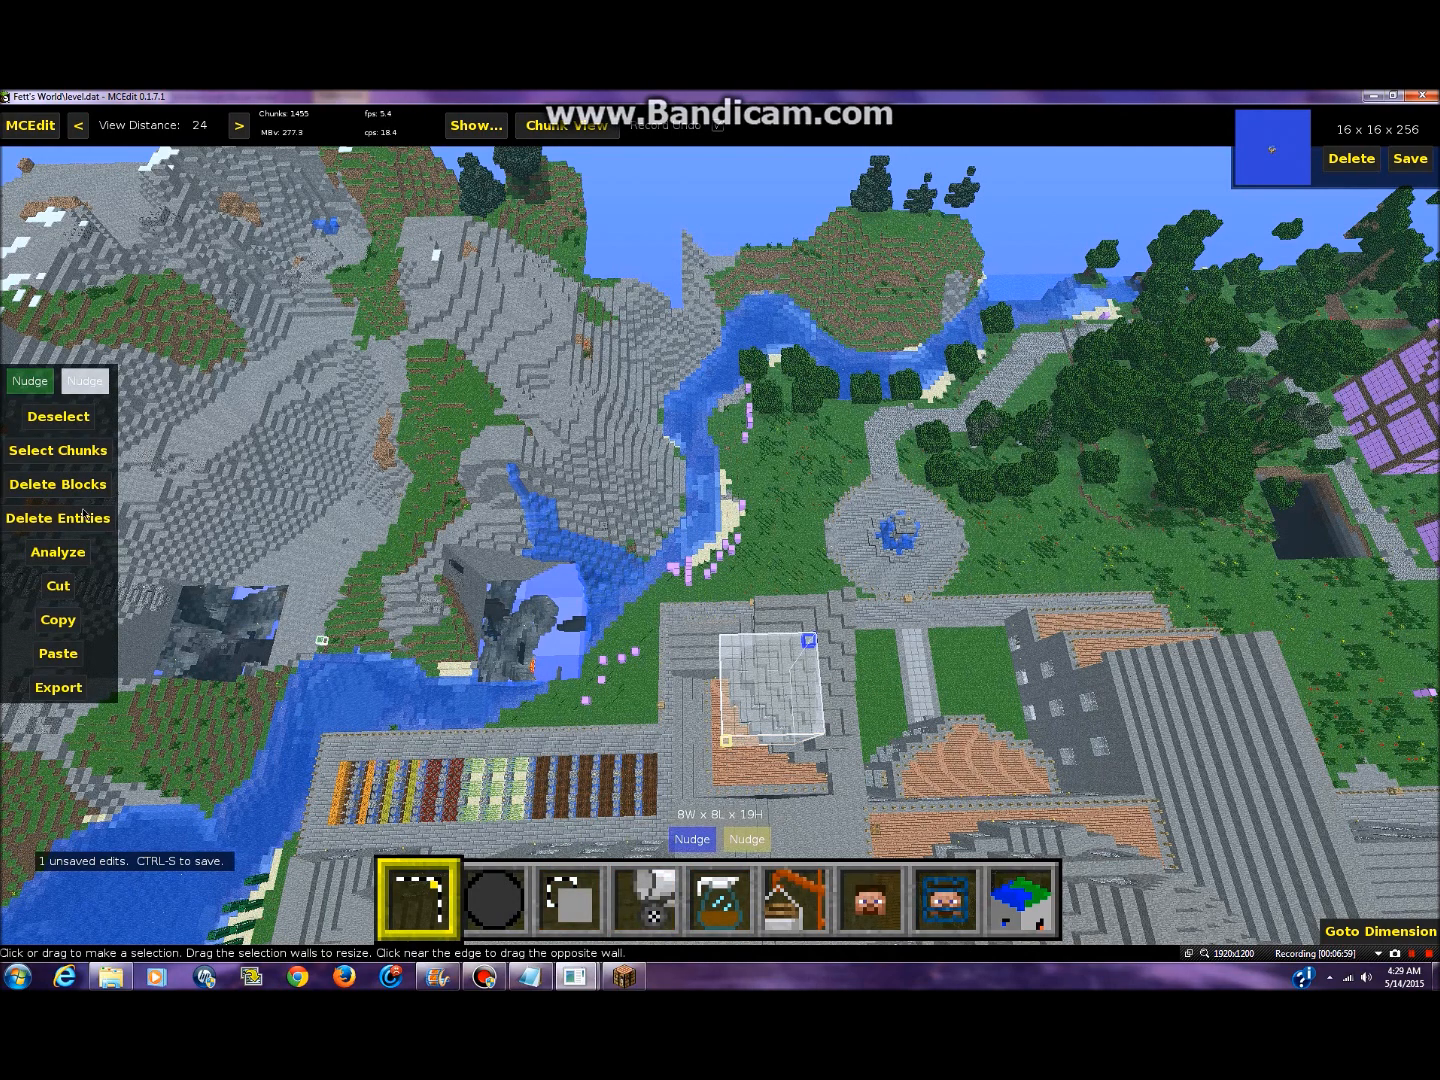
pyautogui.click(78, 452)
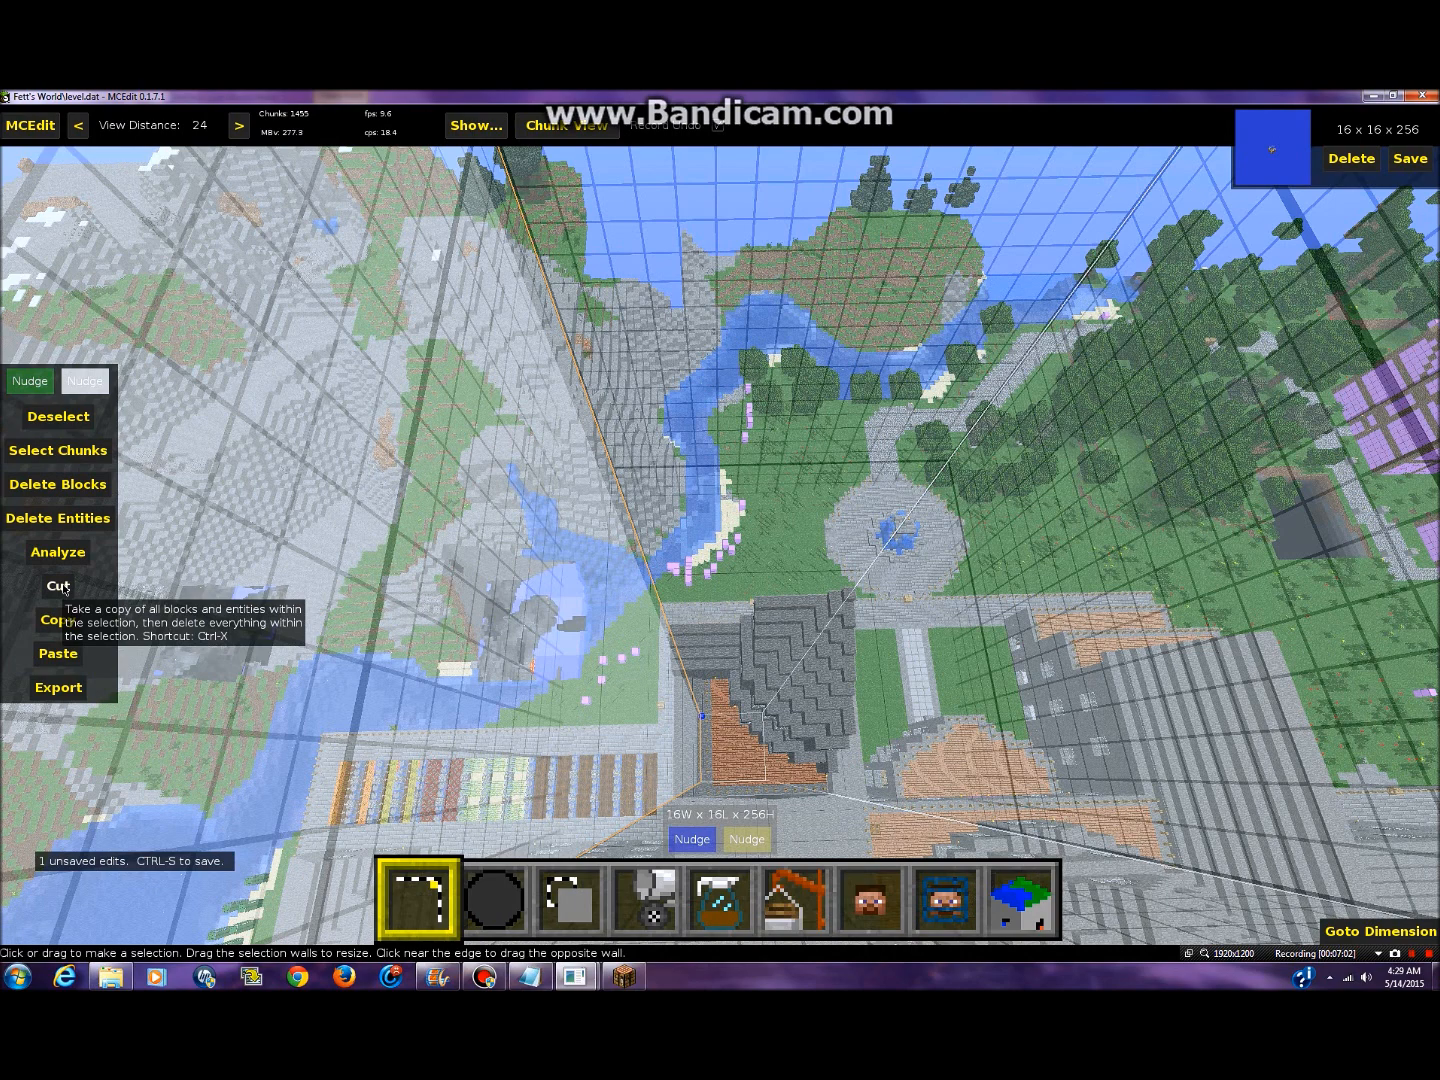
# - Cut the castle wing's chunk by deleting the chunk itself instead of filling it with air, confirm, and clear the selection
pyautogui.click(64, 588)
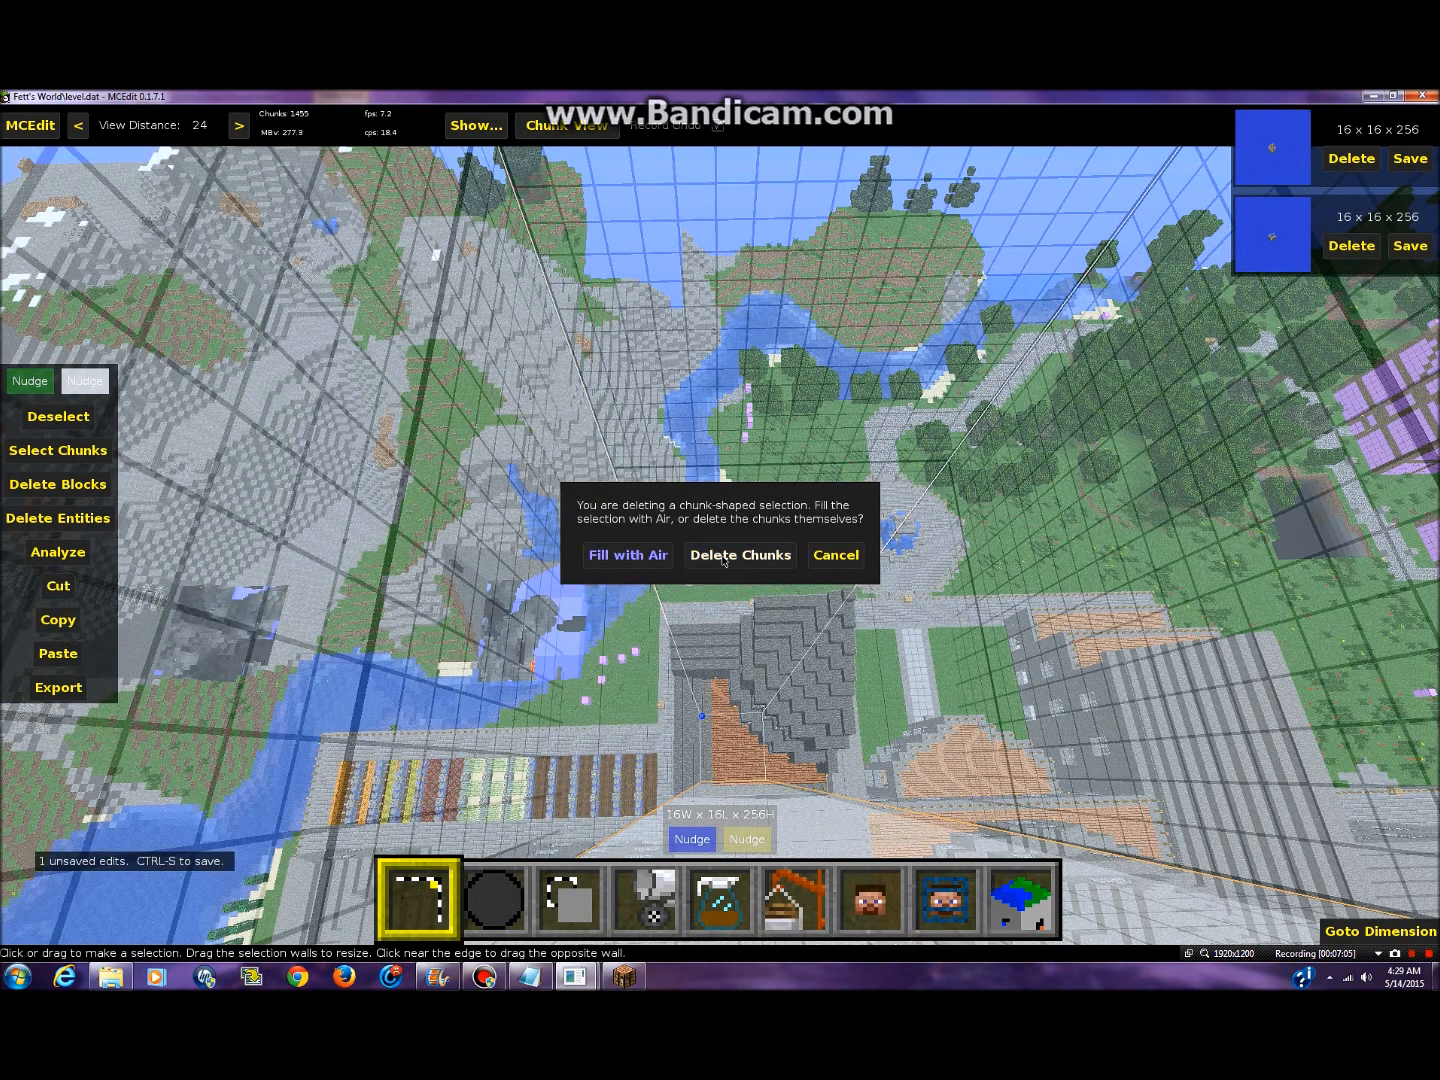
pyautogui.click(722, 558)
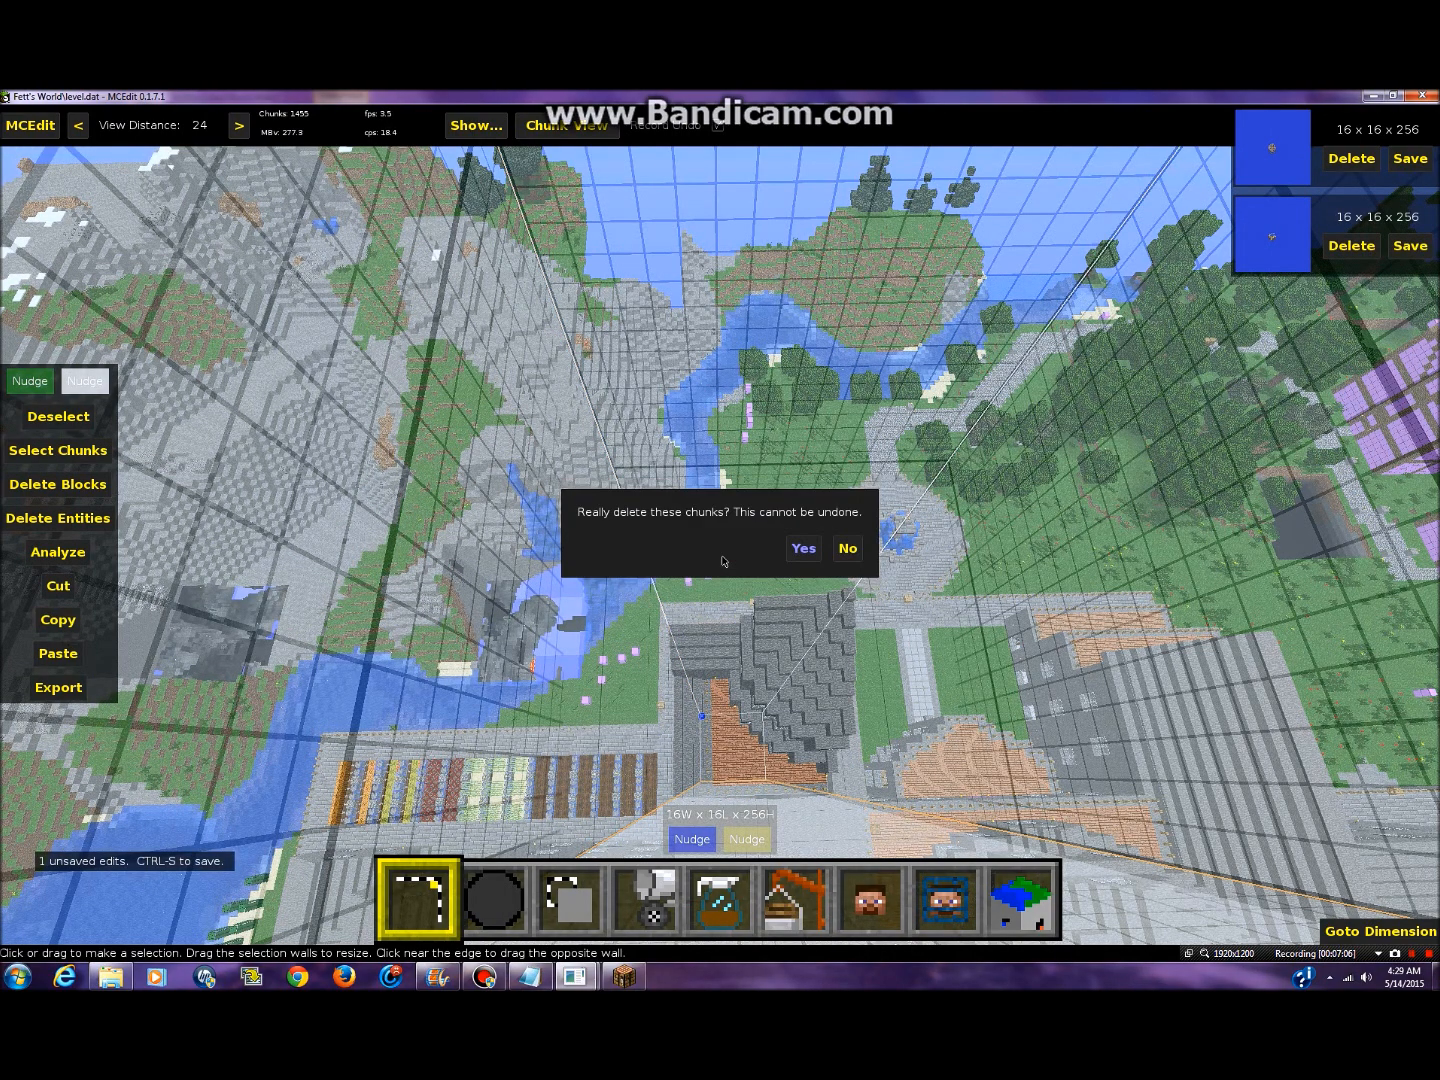
pyautogui.click(804, 549)
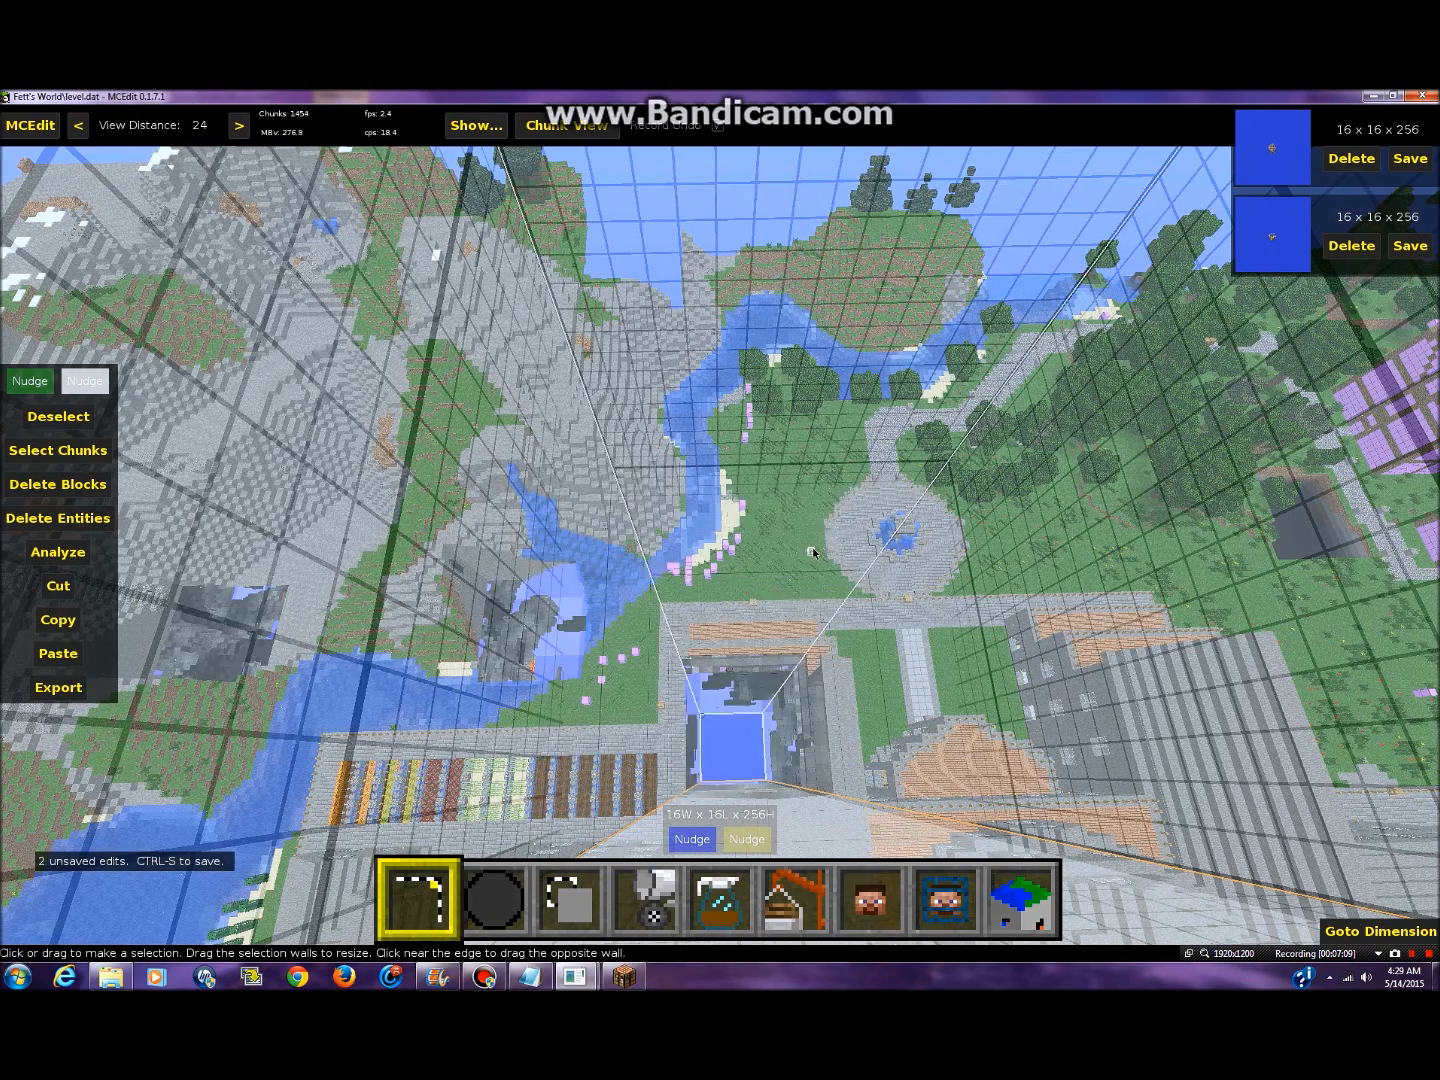
pyautogui.press('s')
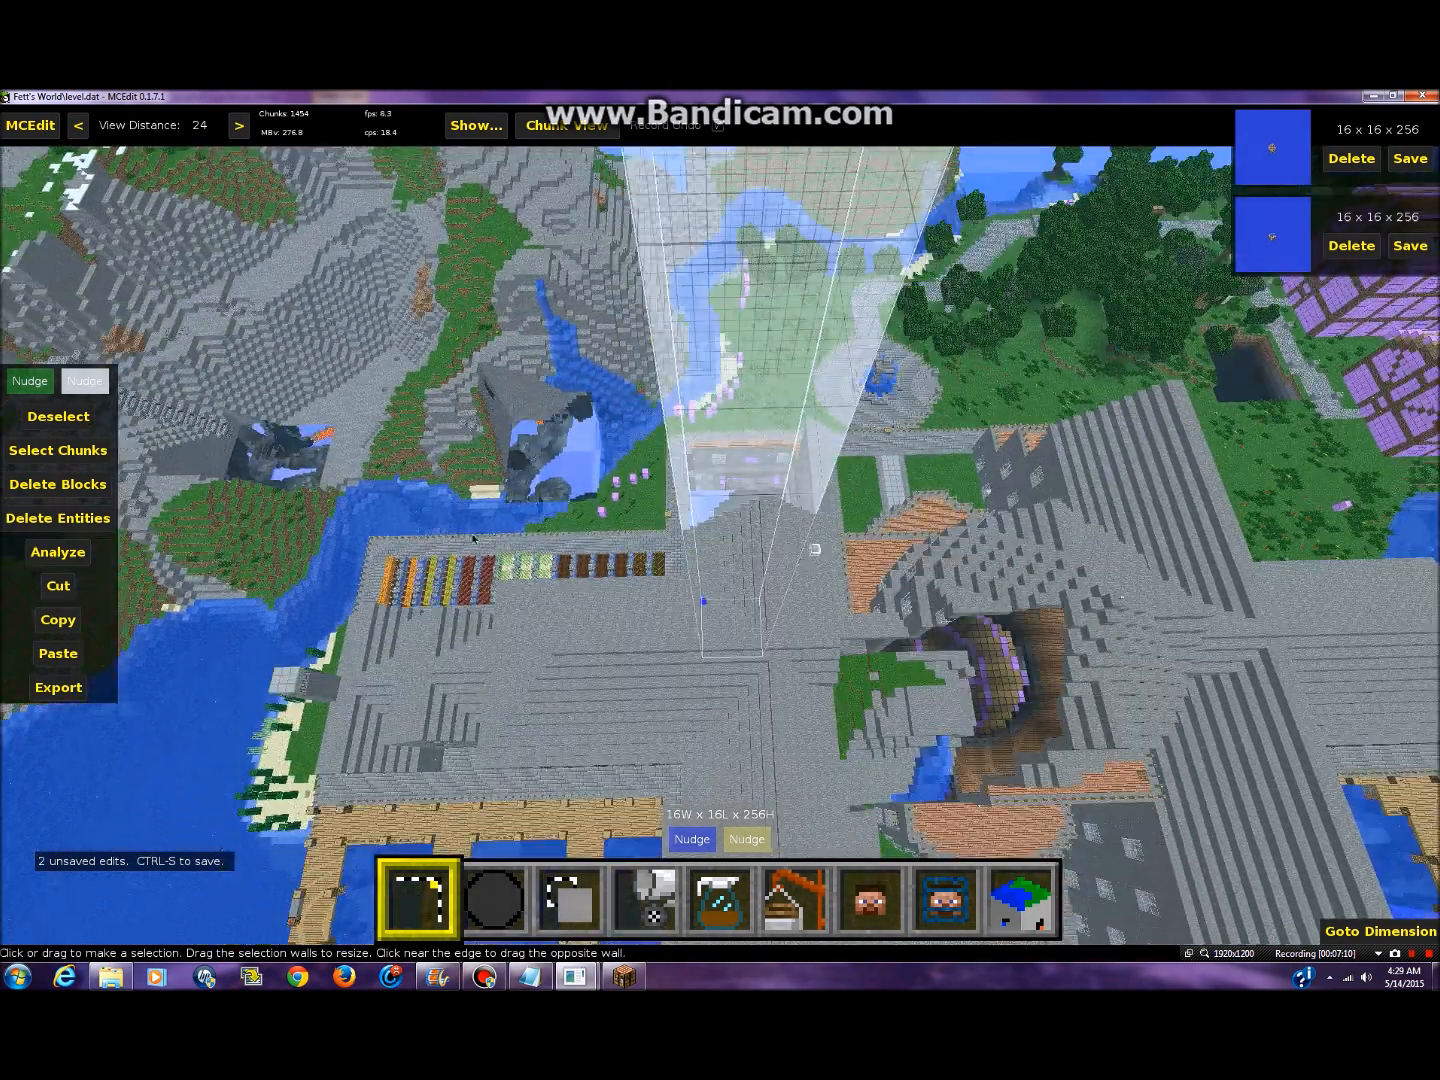
pyautogui.click(68, 425)
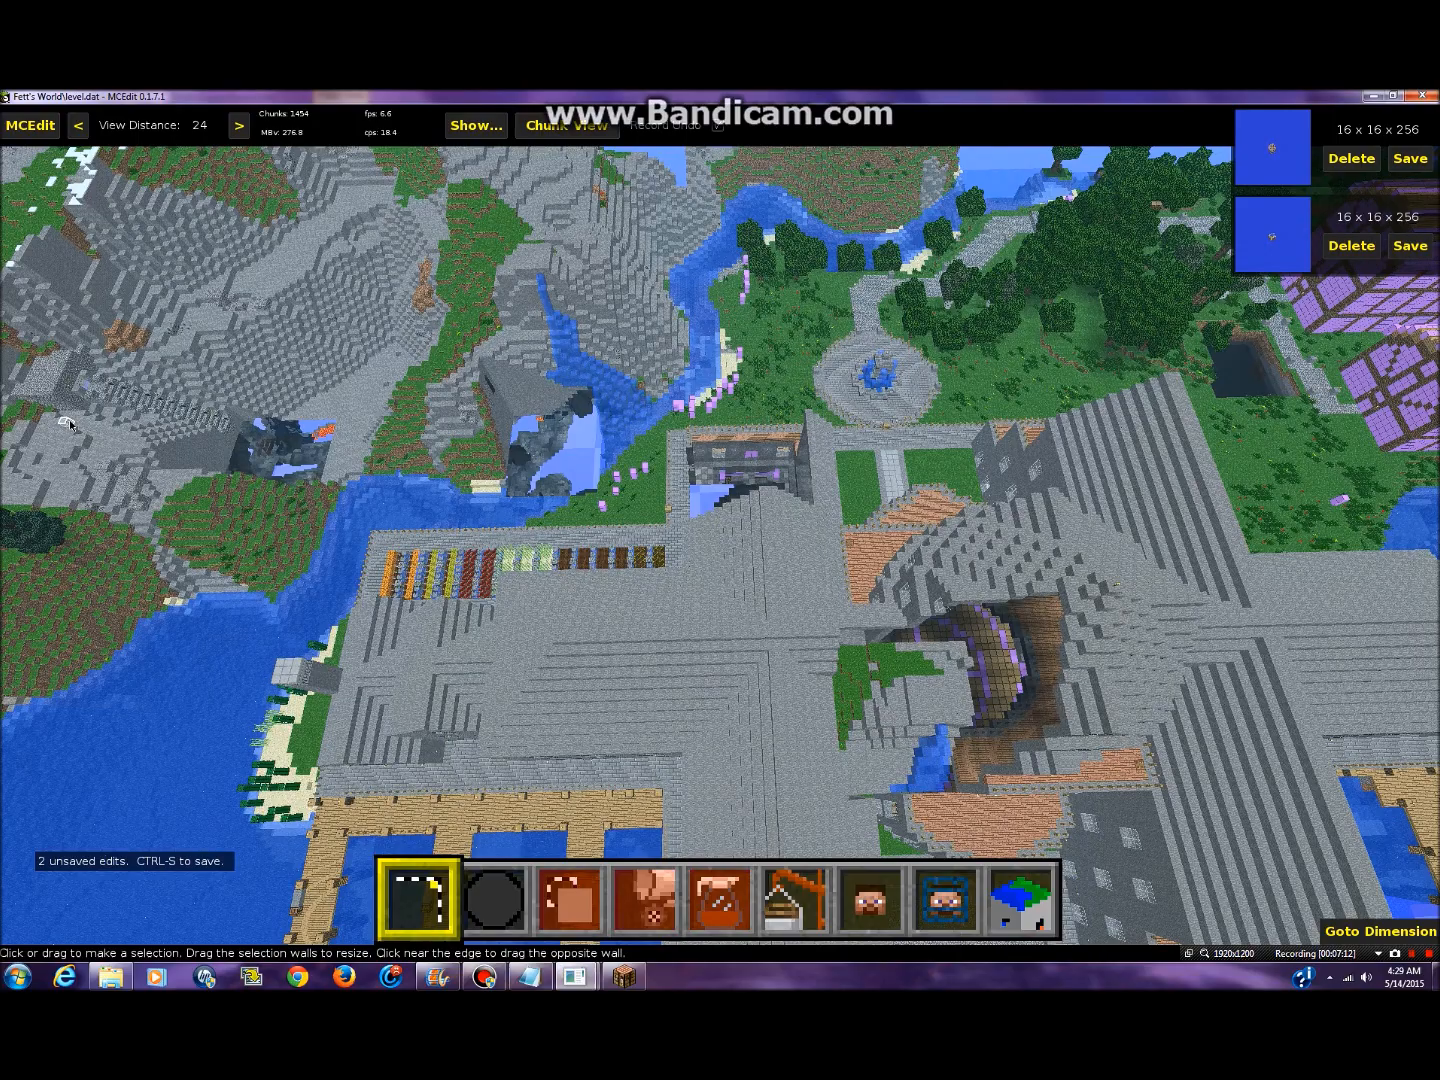
# - Survey the chunk-sized holes around the castle, the piers and the open water, and the wooded land beyond
pyautogui.press('s')
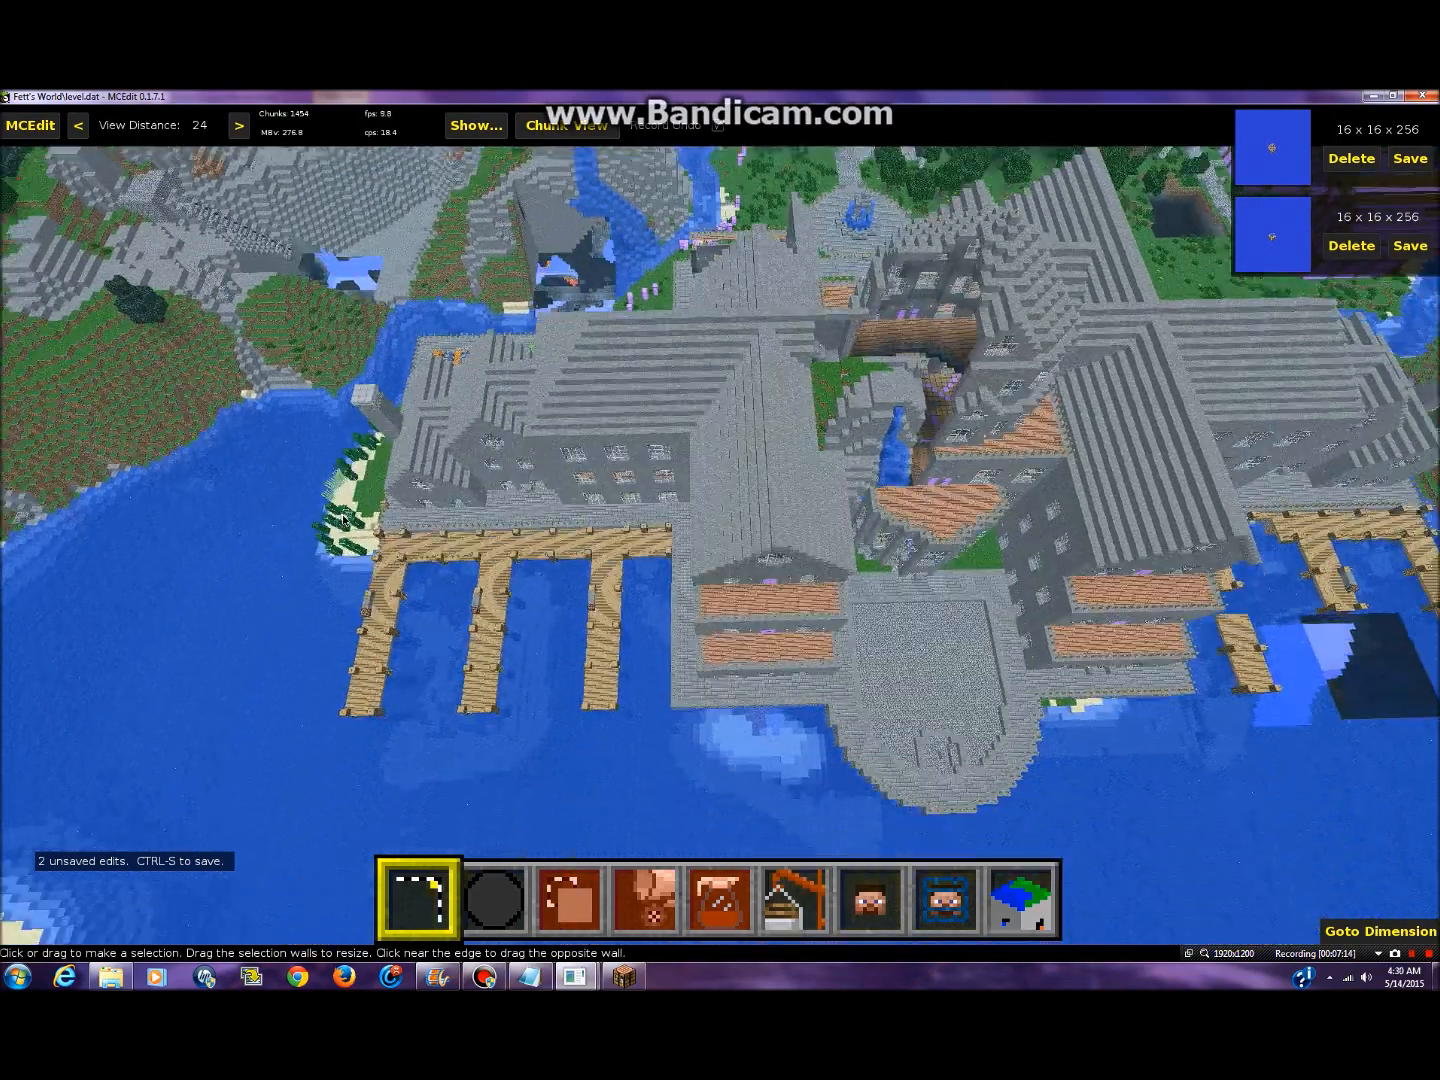
pyautogui.press('s')
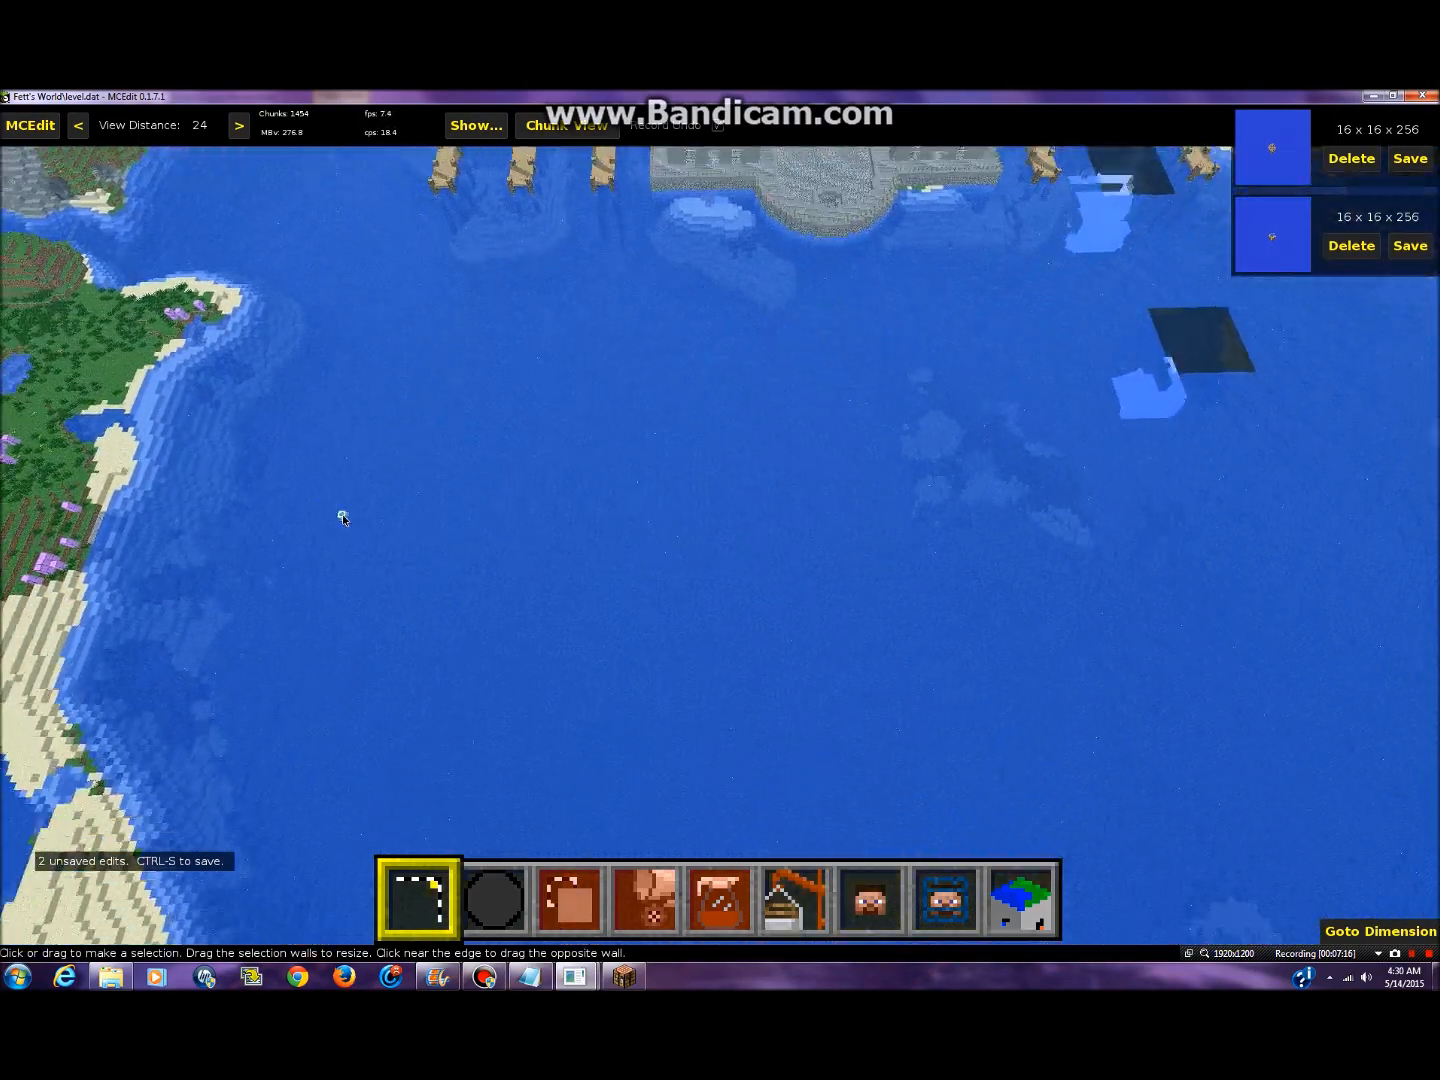
pyautogui.press('w')
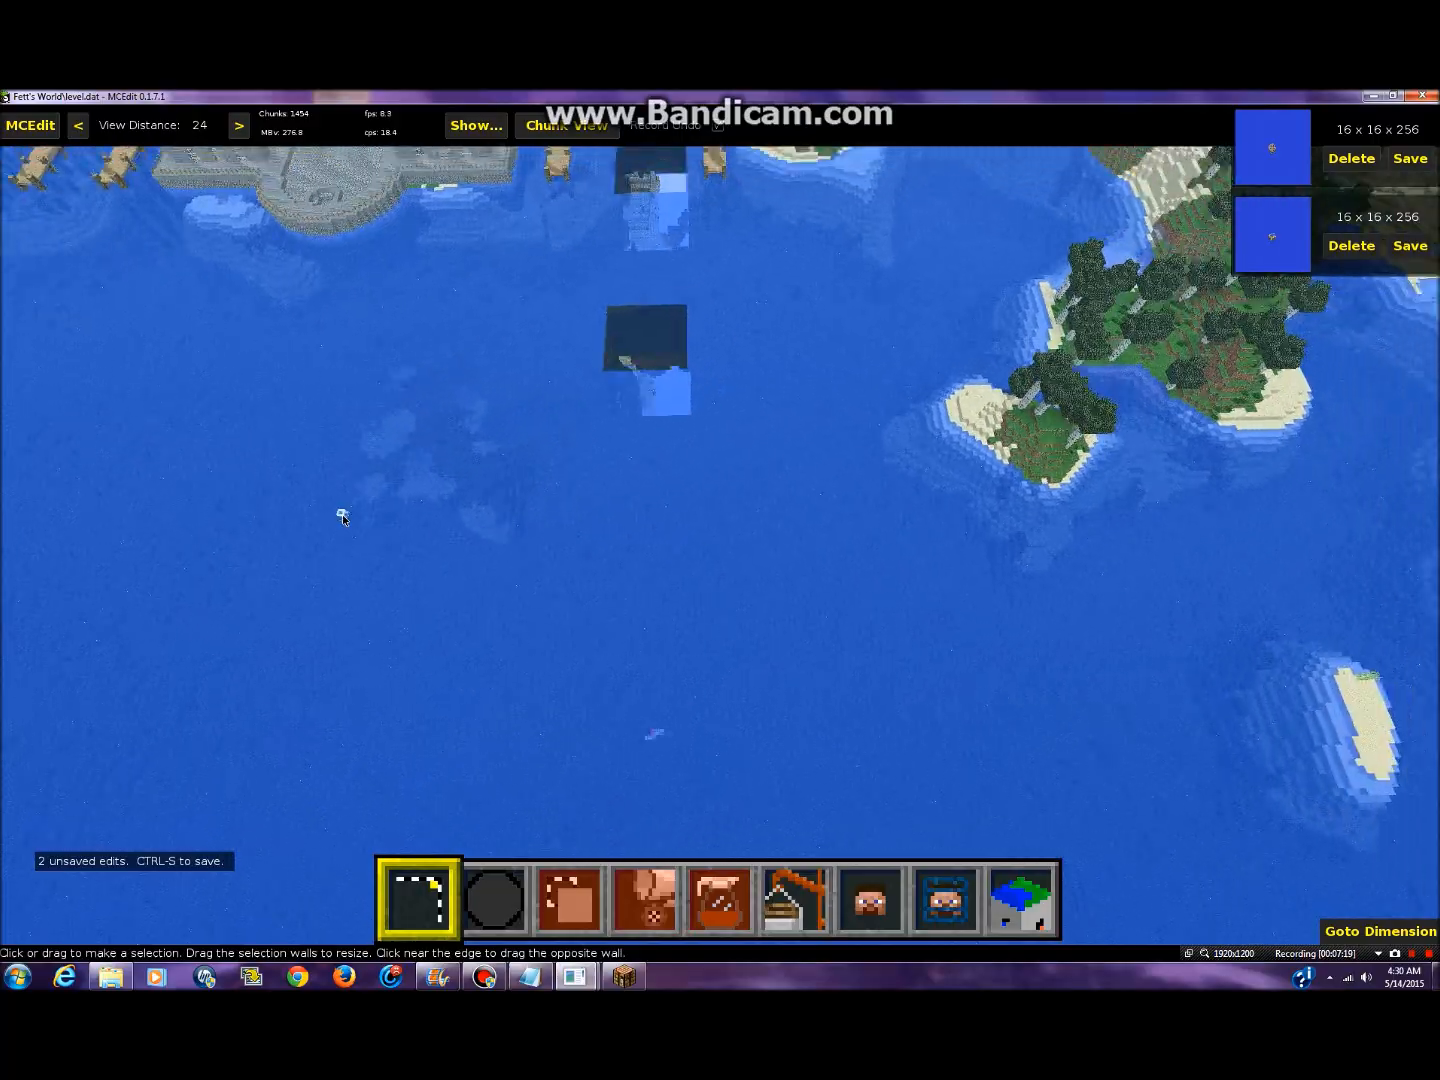
pyautogui.press('w')
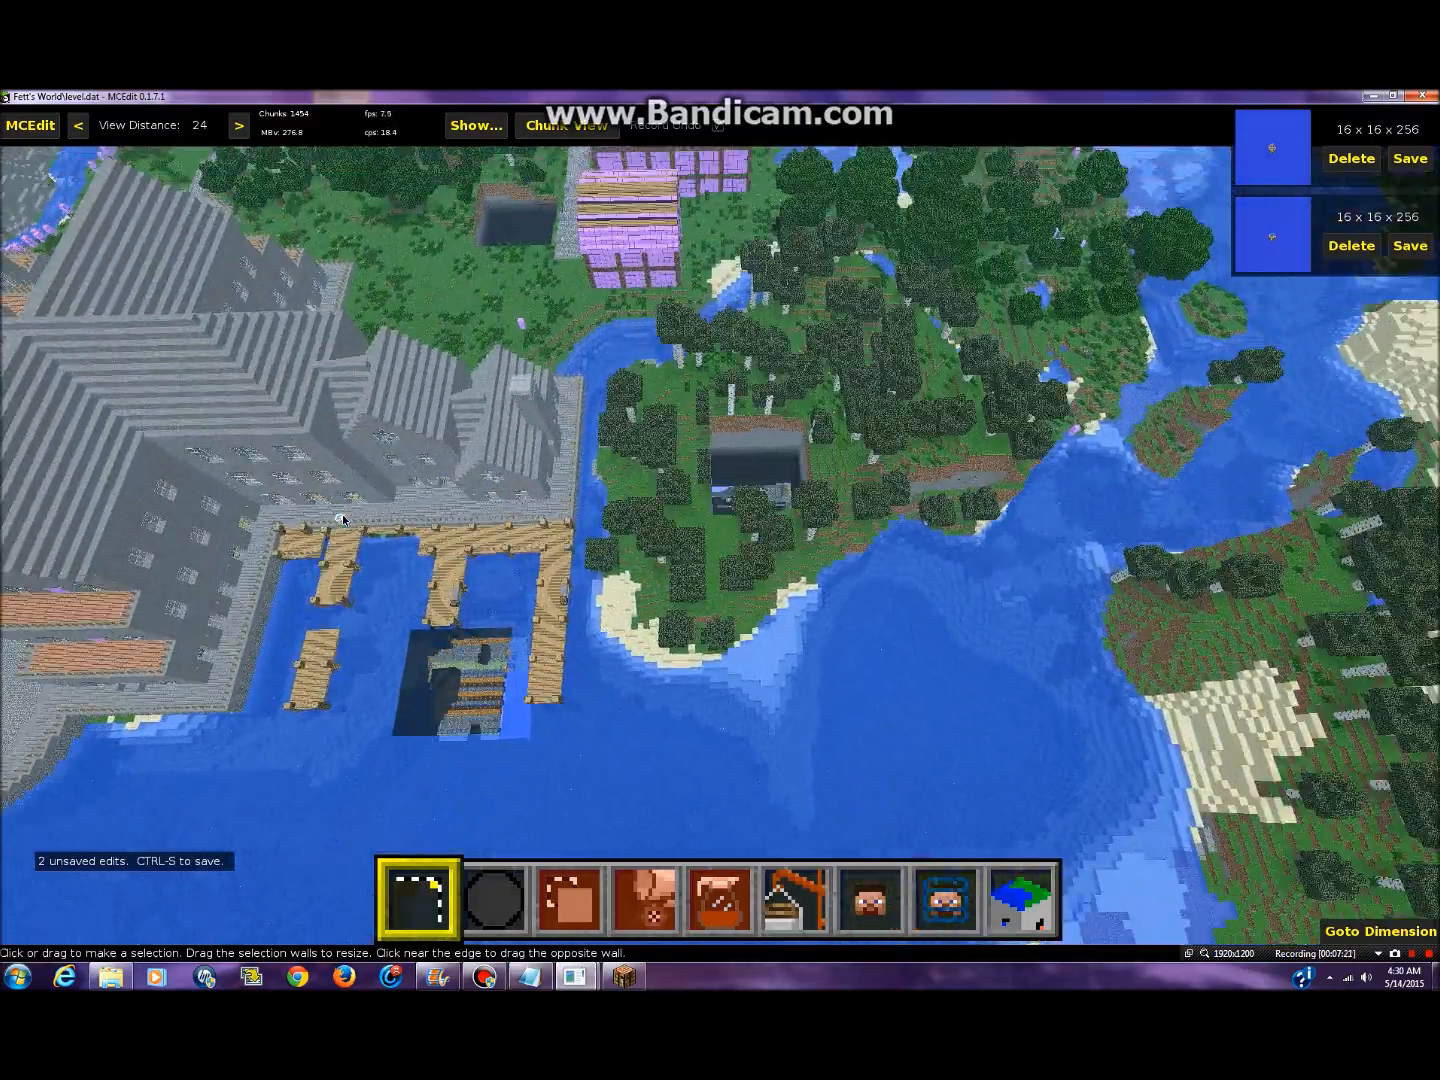
pyautogui.press('w')
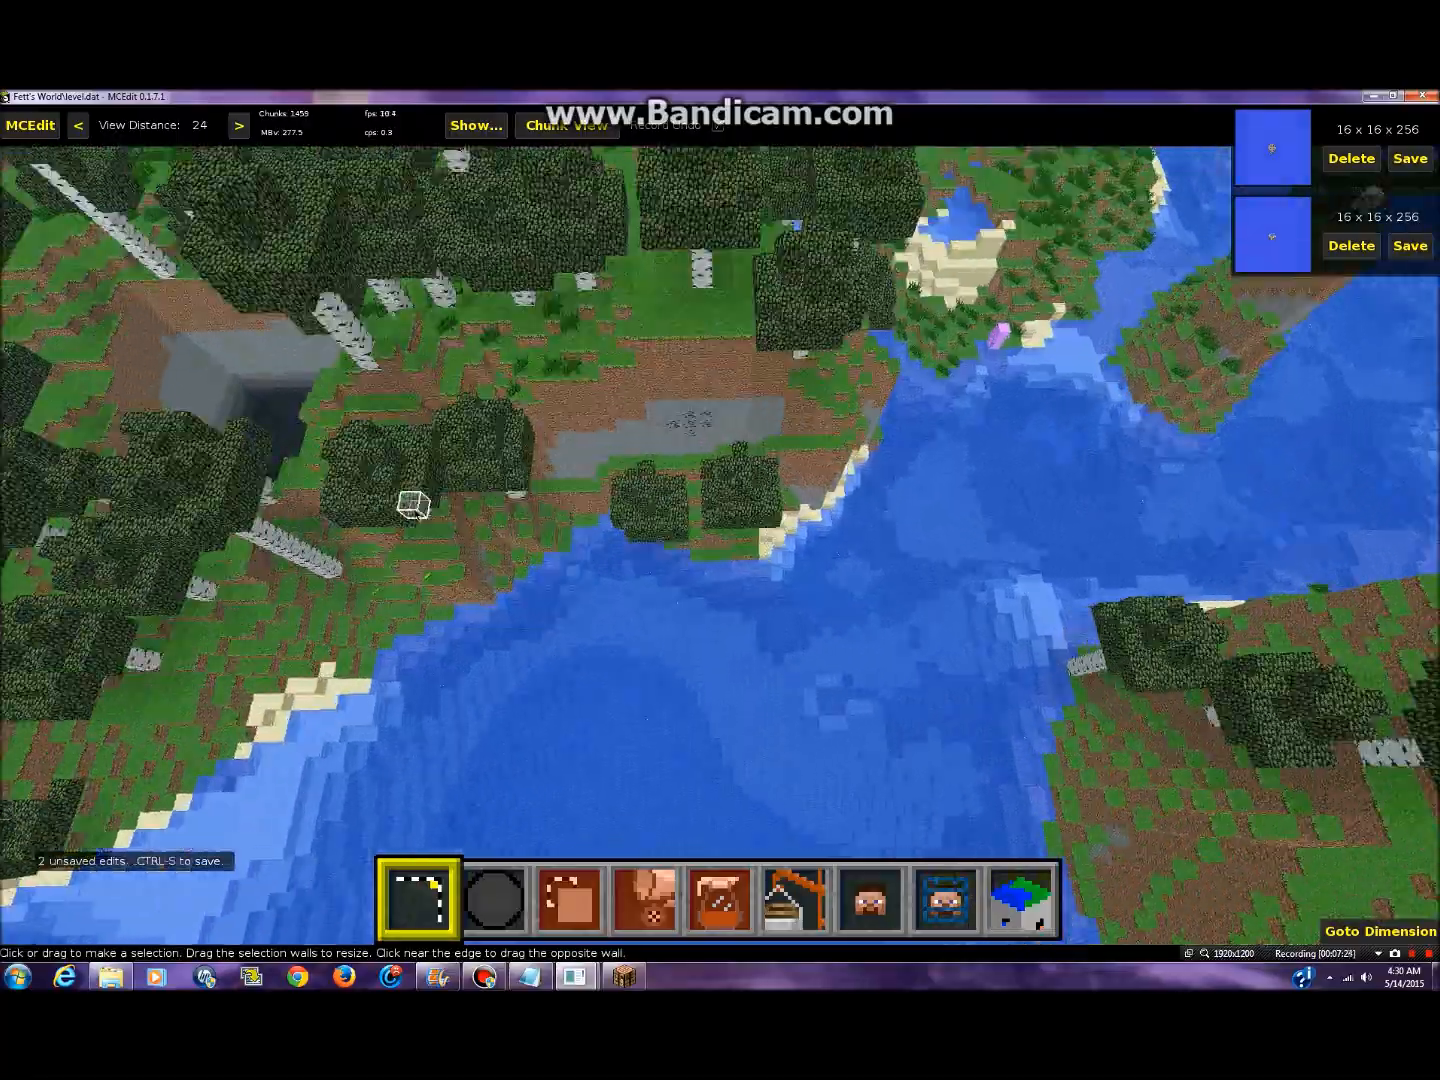
pyautogui.moveTo(413, 506); pyautogui.dragTo(706, 526, button='right')
pyautogui.press('w')
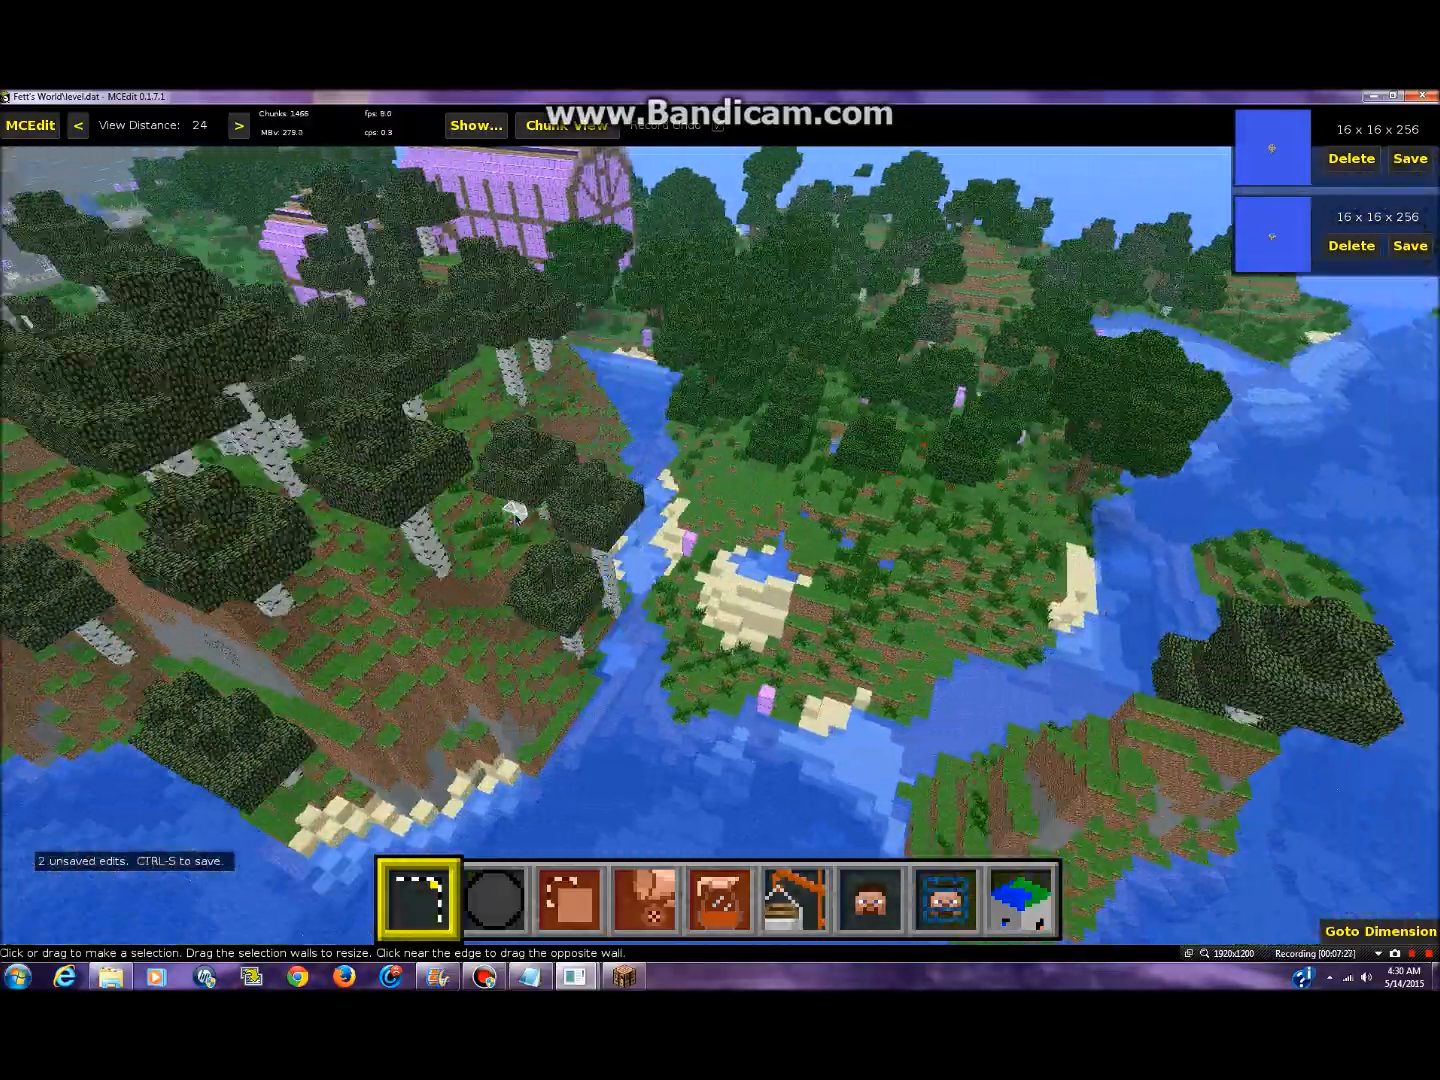
# - Box-select a small wooded patch near the terrain's edge beyond the large purple hall, expand it to its chunk, and delete that chunk
pyautogui.press('w')
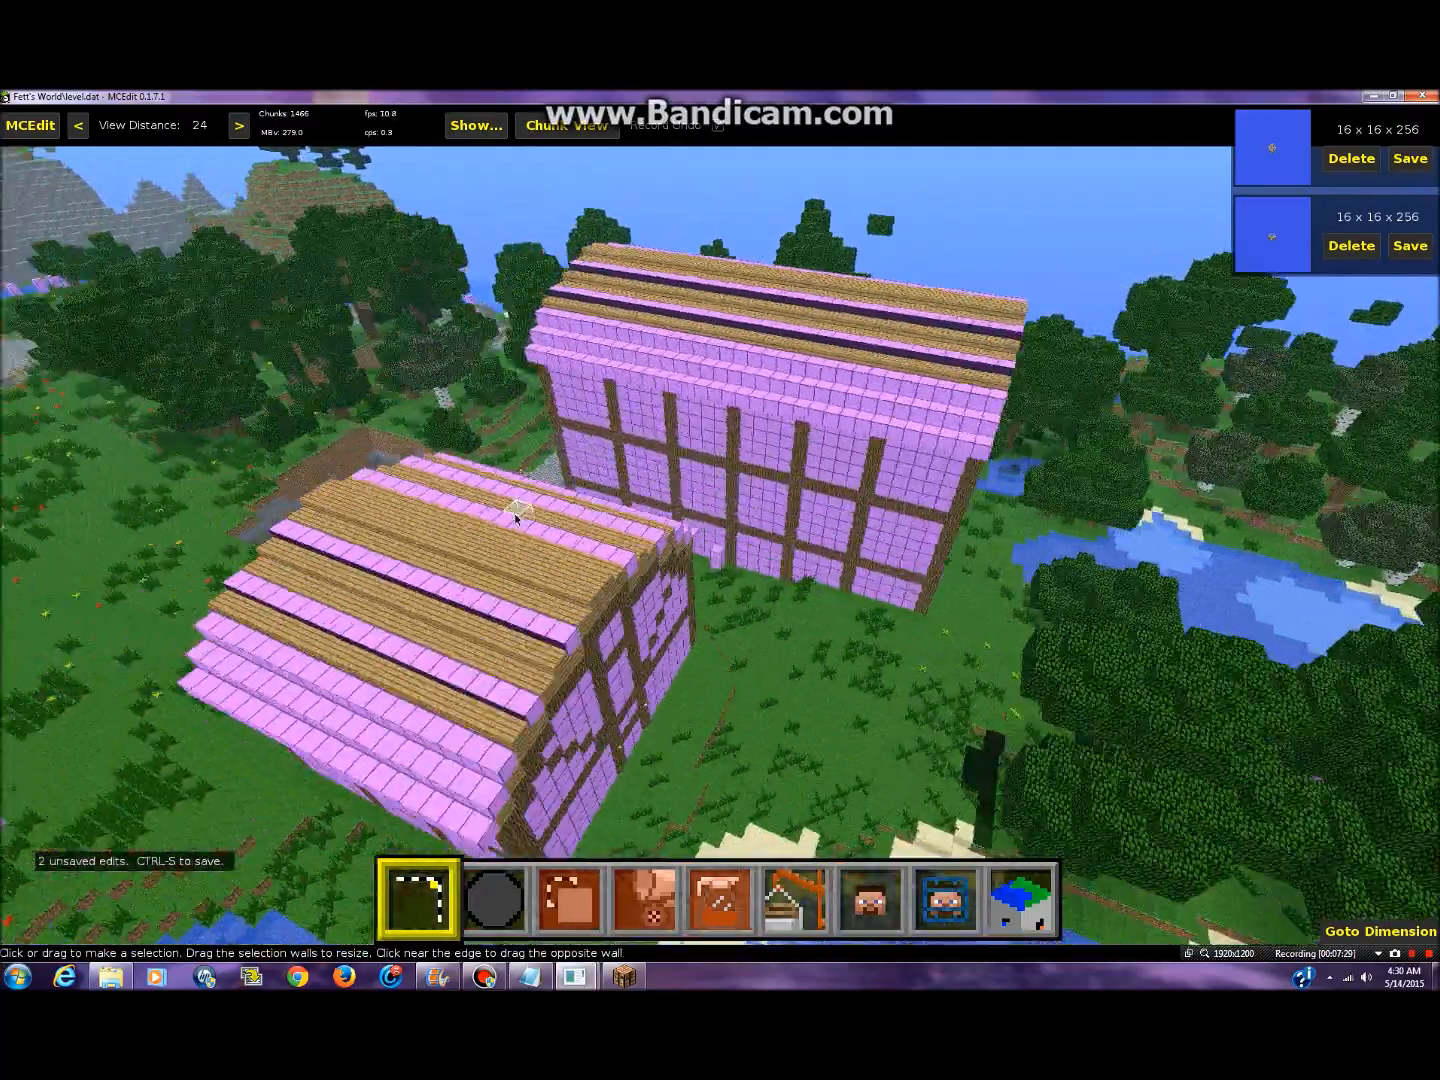
pyautogui.moveTo(515, 516); pyautogui.dragTo(693, 626, button='right')
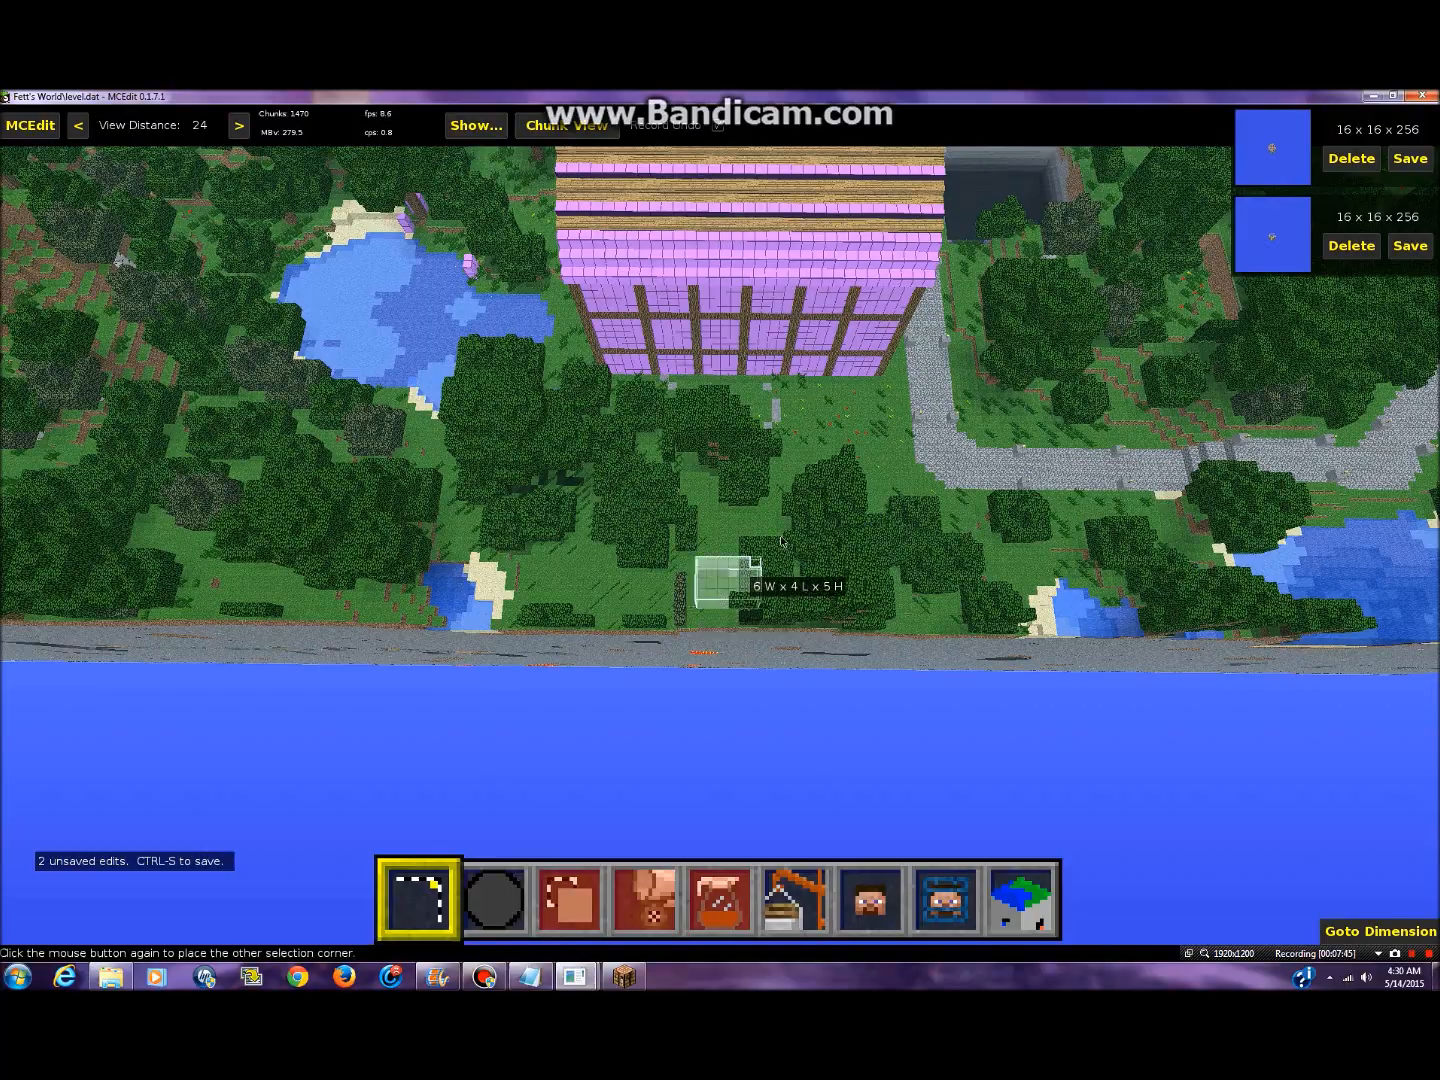
pyautogui.click(66, 452)
pyautogui.click(67, 486)
pyautogui.click(741, 556)
pyautogui.click(1020, 900)
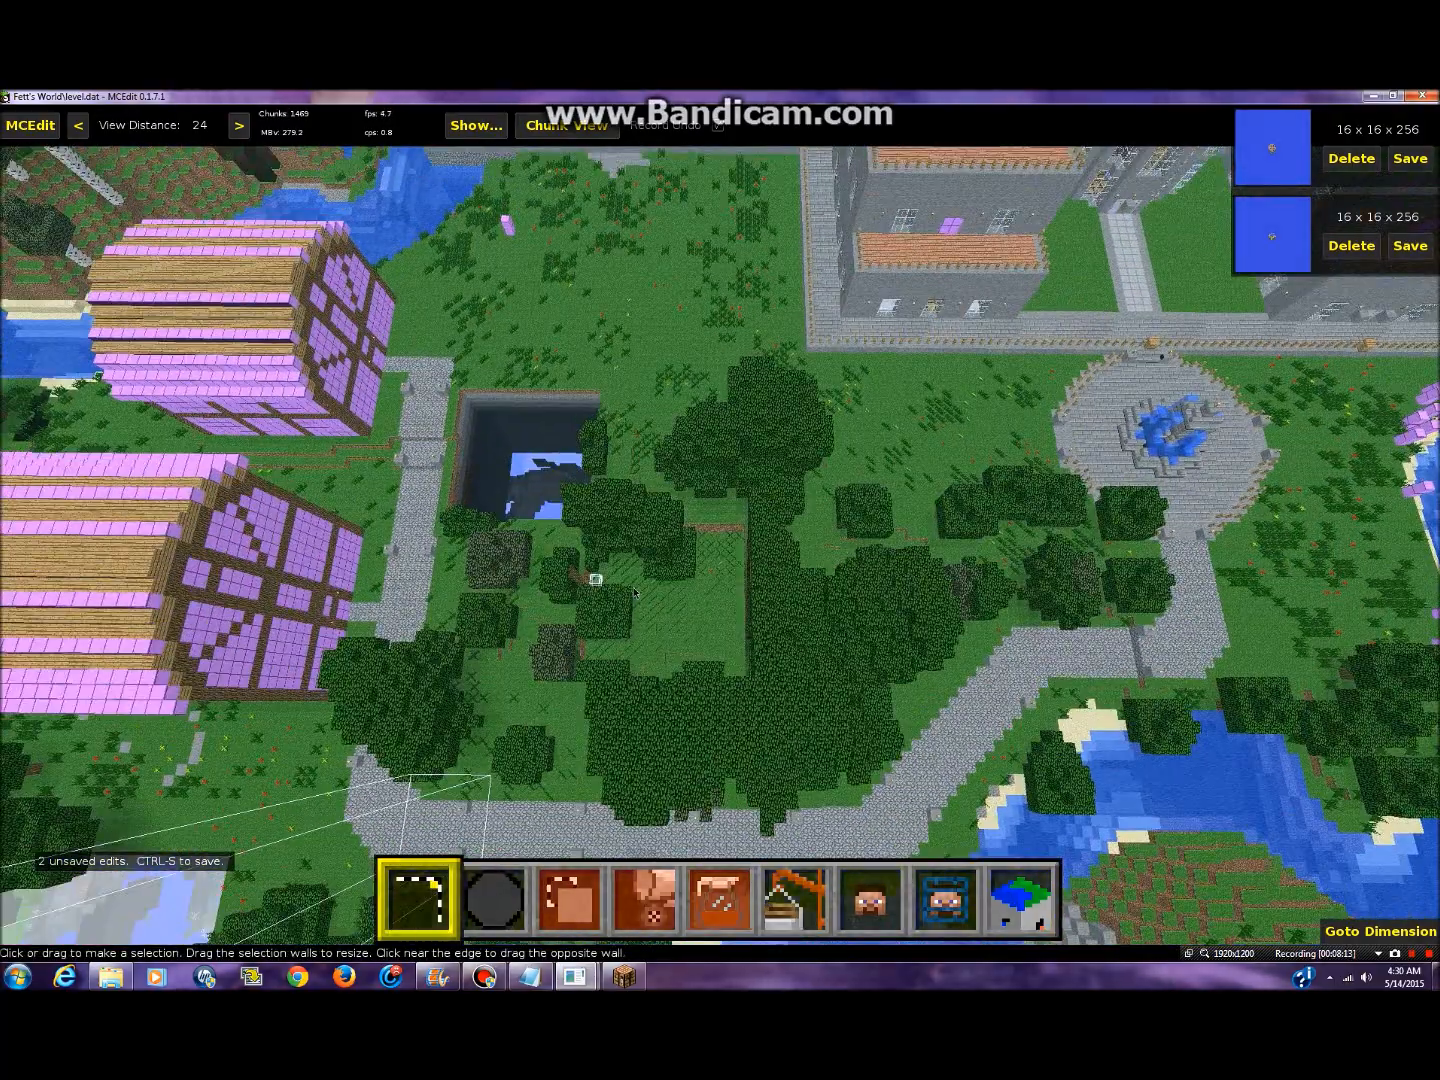
# - Box-select the clearing among the trees beside the hole near the purple houses, expand it to its chunk, and delete that chunk
pyautogui.click(695, 671)
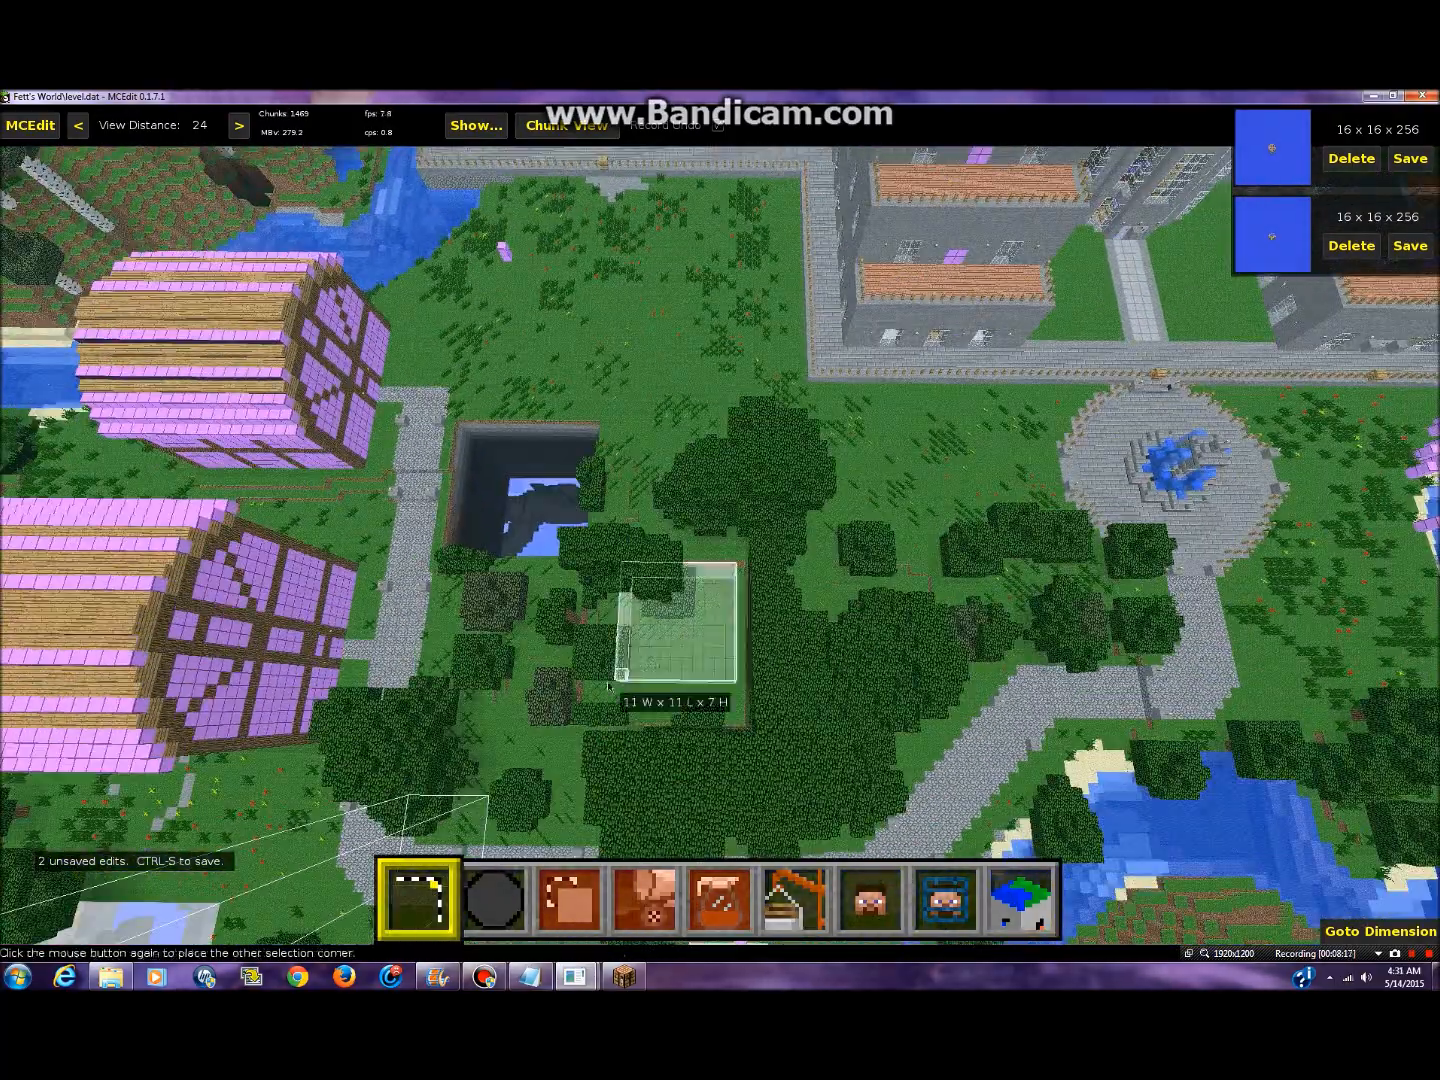
pyautogui.click(88, 452)
pyautogui.click(59, 484)
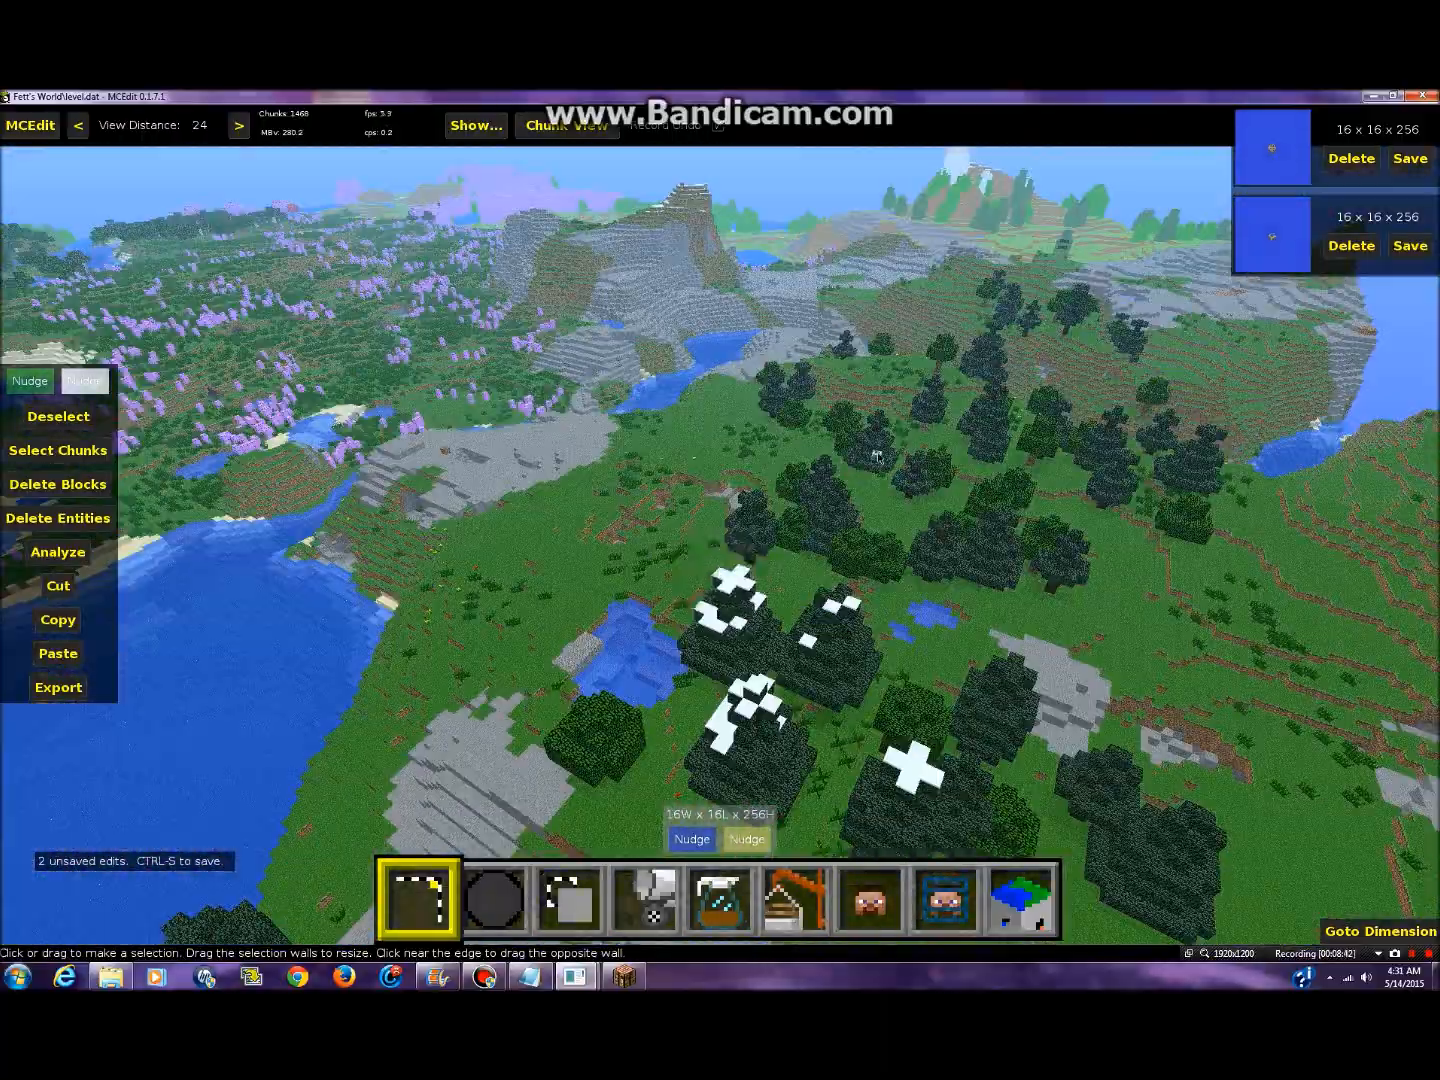
# - Box-select 13W x 12L x 7H of the grassy mound in the castle's central opening and expand the selection to its full chunk
pyautogui.press('w')
pyautogui.press('a')
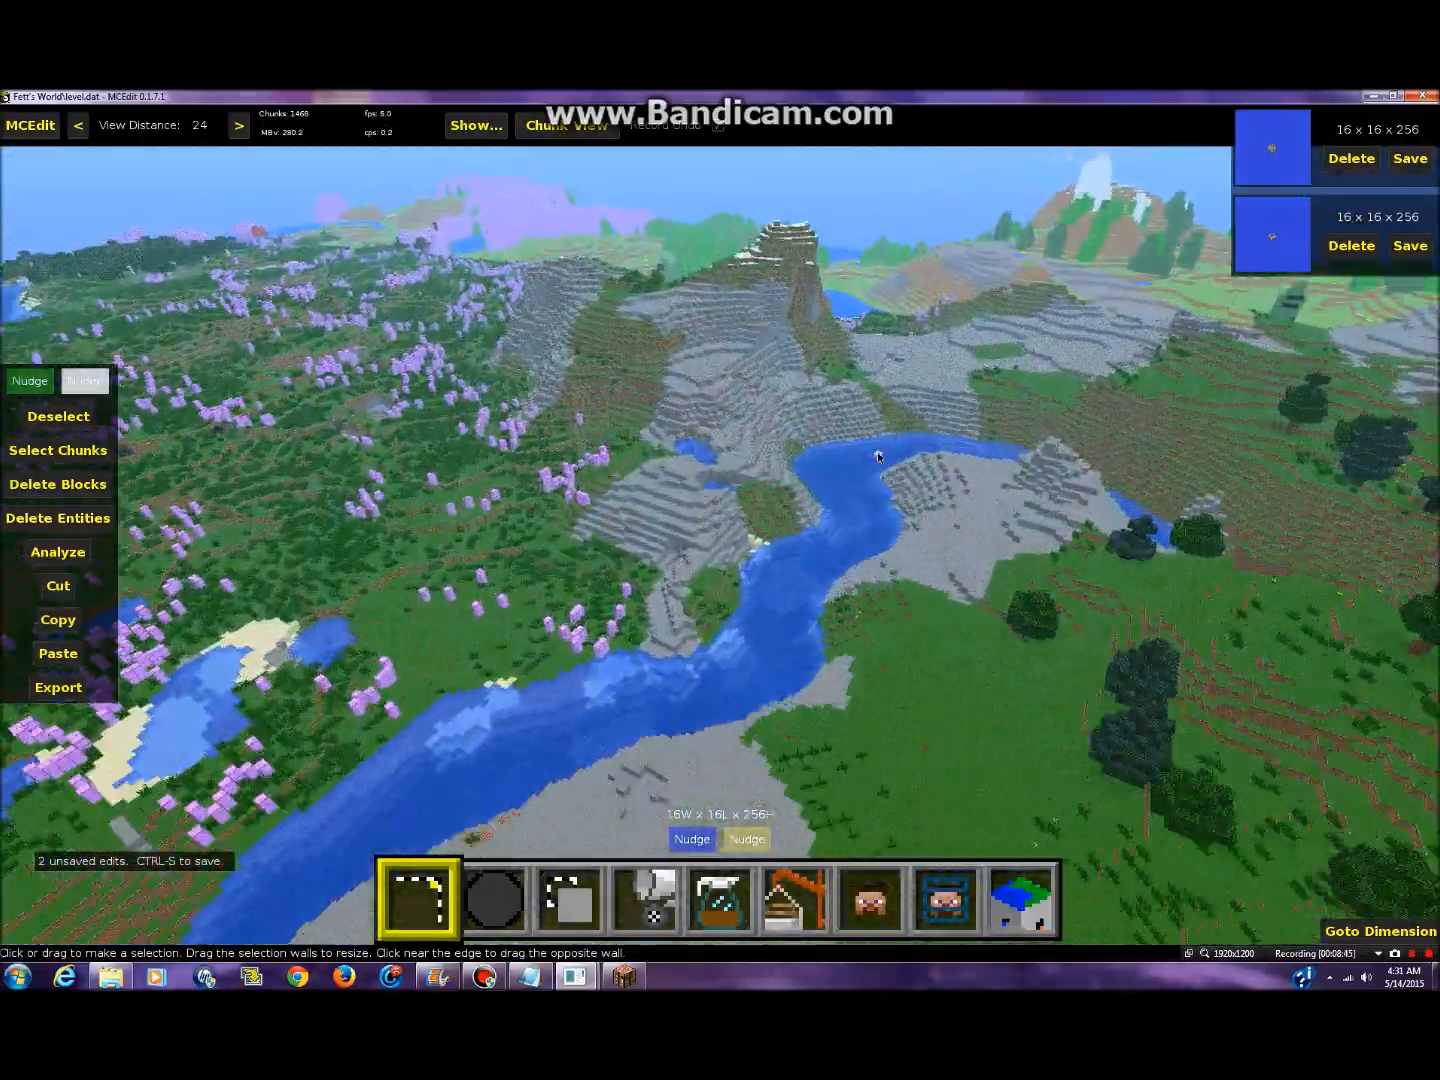
pyautogui.rightClick(877, 457)
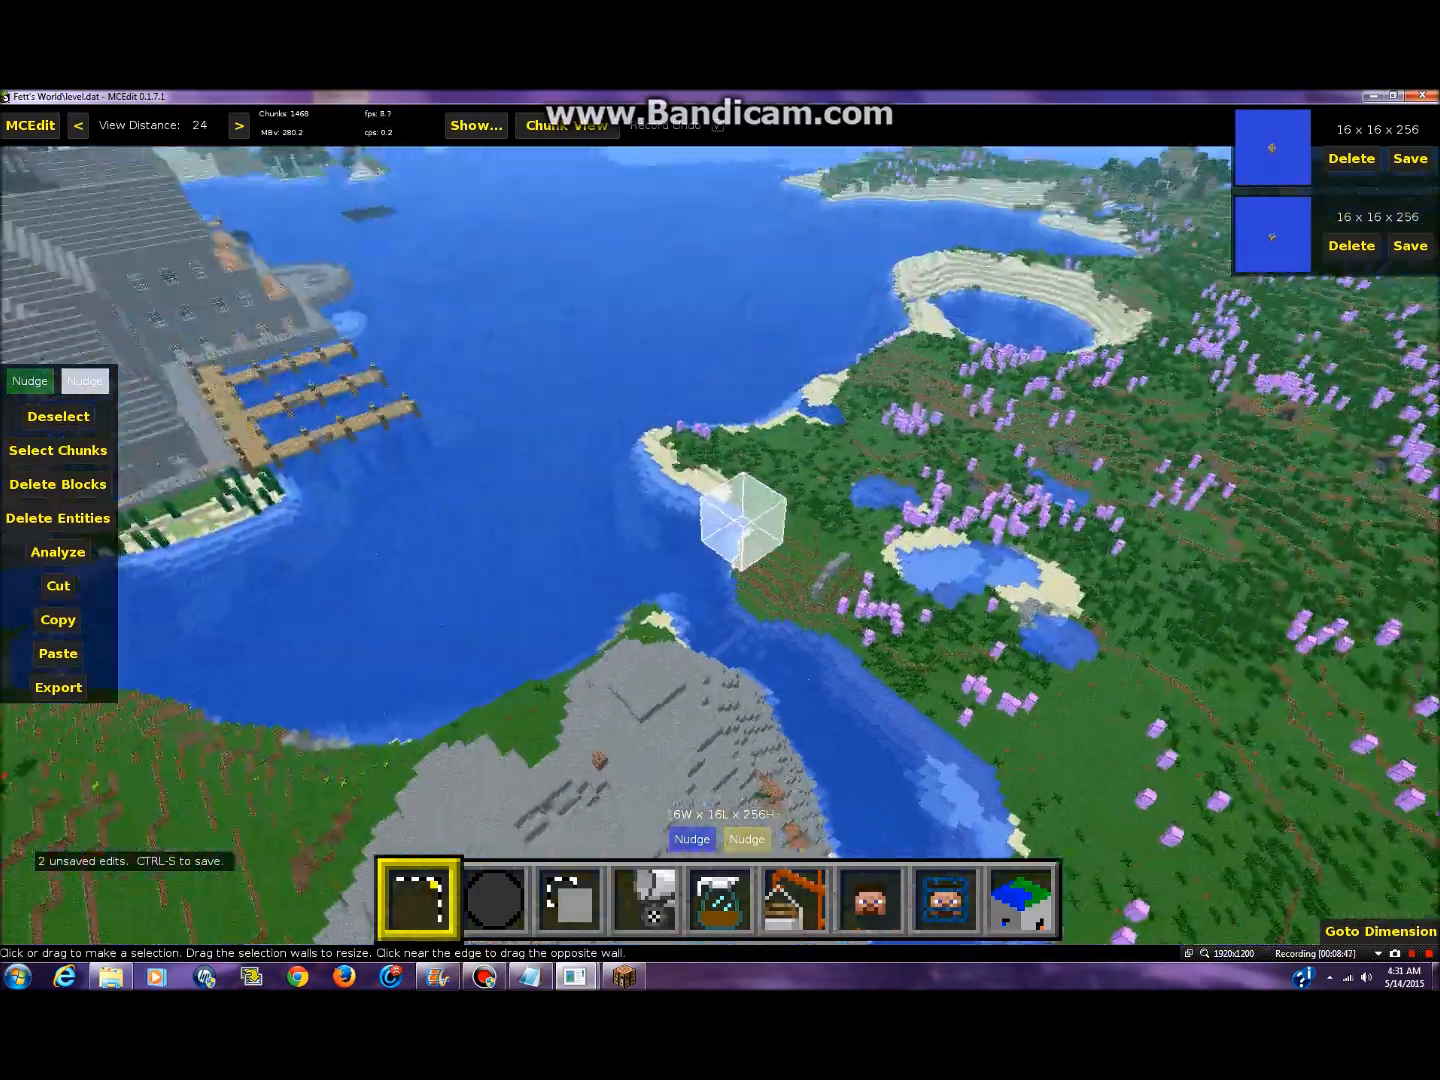
pyautogui.rightClick(877, 452)
pyautogui.press('w')
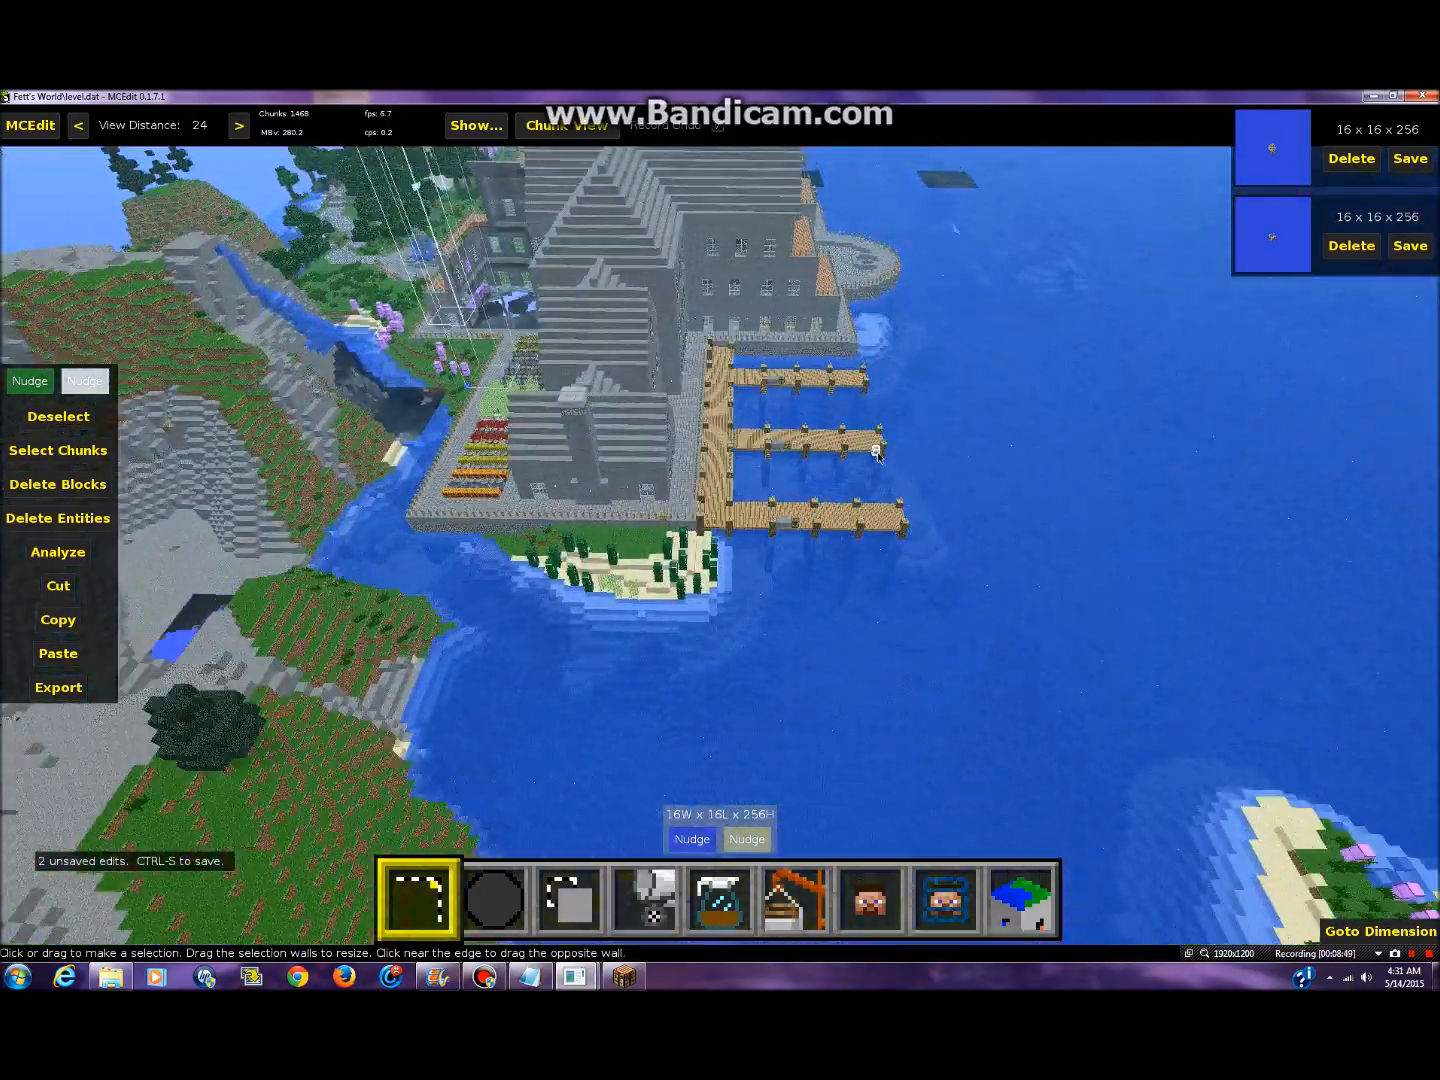
pyautogui.press('w')
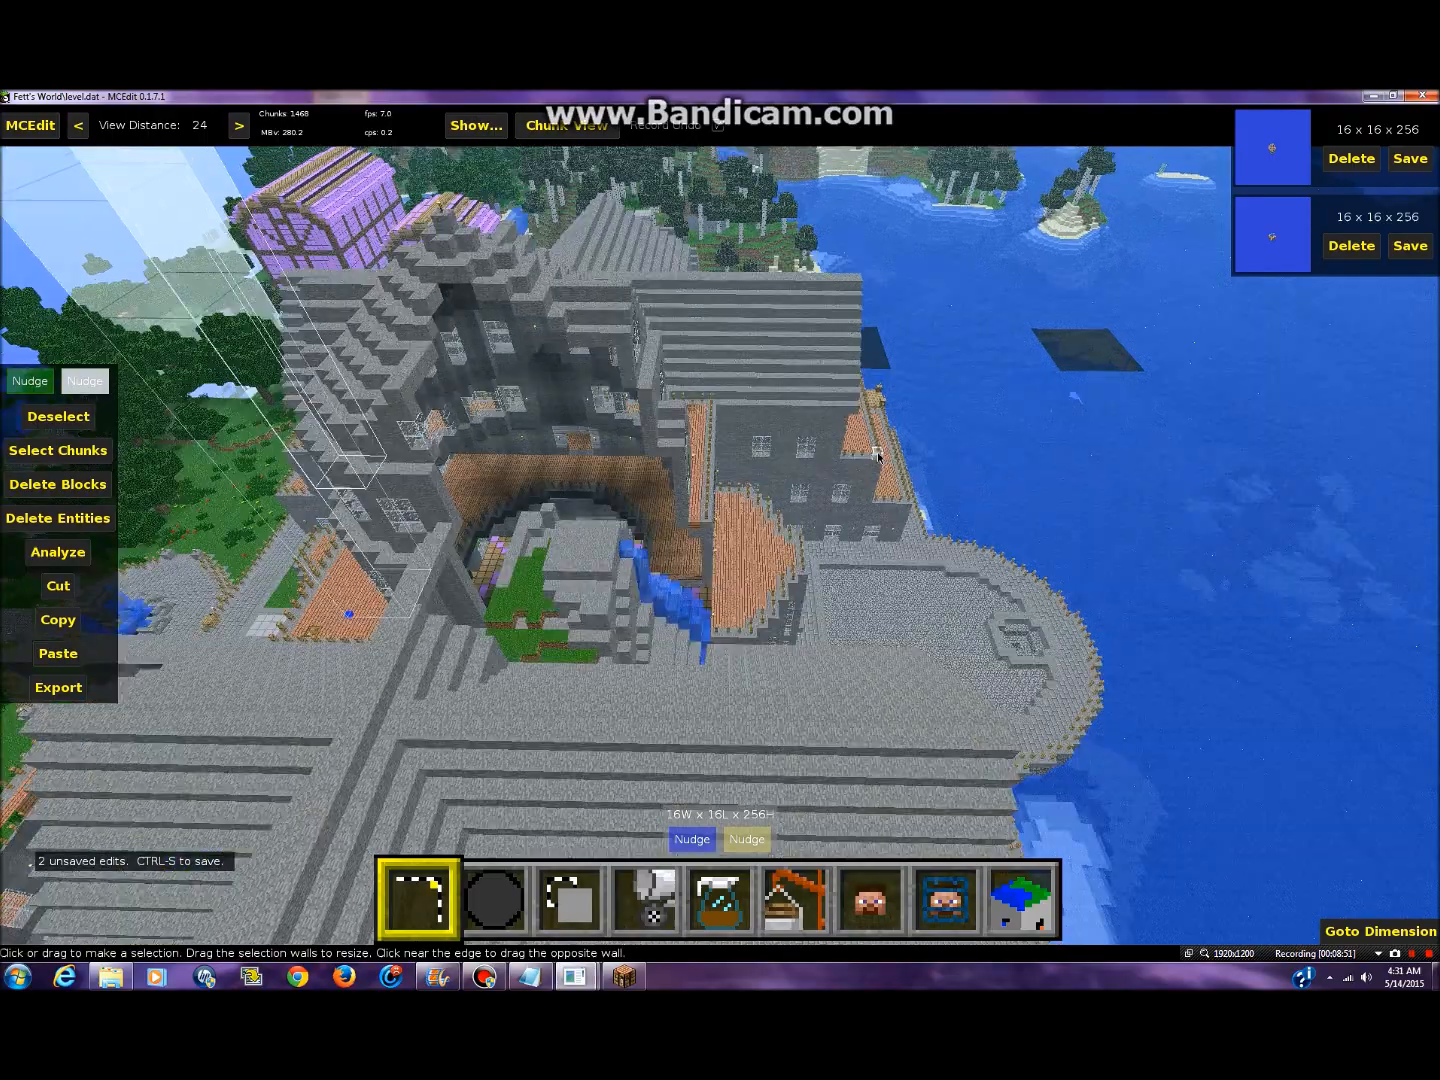
pyautogui.press('w')
pyautogui.rightClick(815, 471)
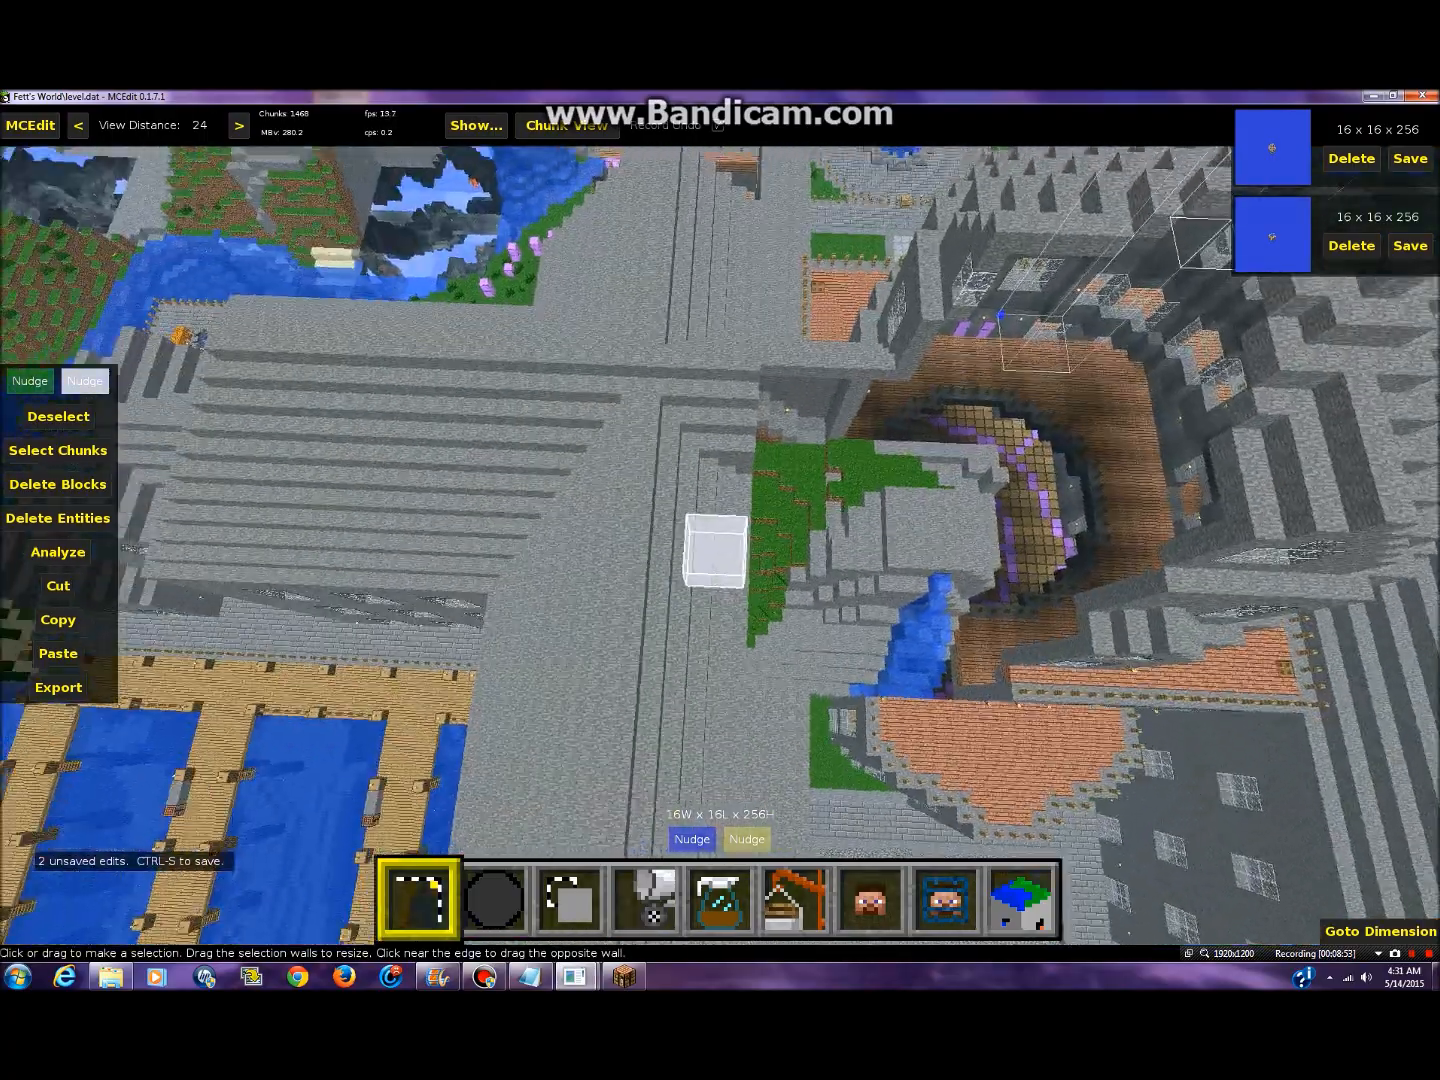
pyautogui.rightClick(743, 484)
pyautogui.press('d')
pyautogui.press('w')
pyautogui.press('a')
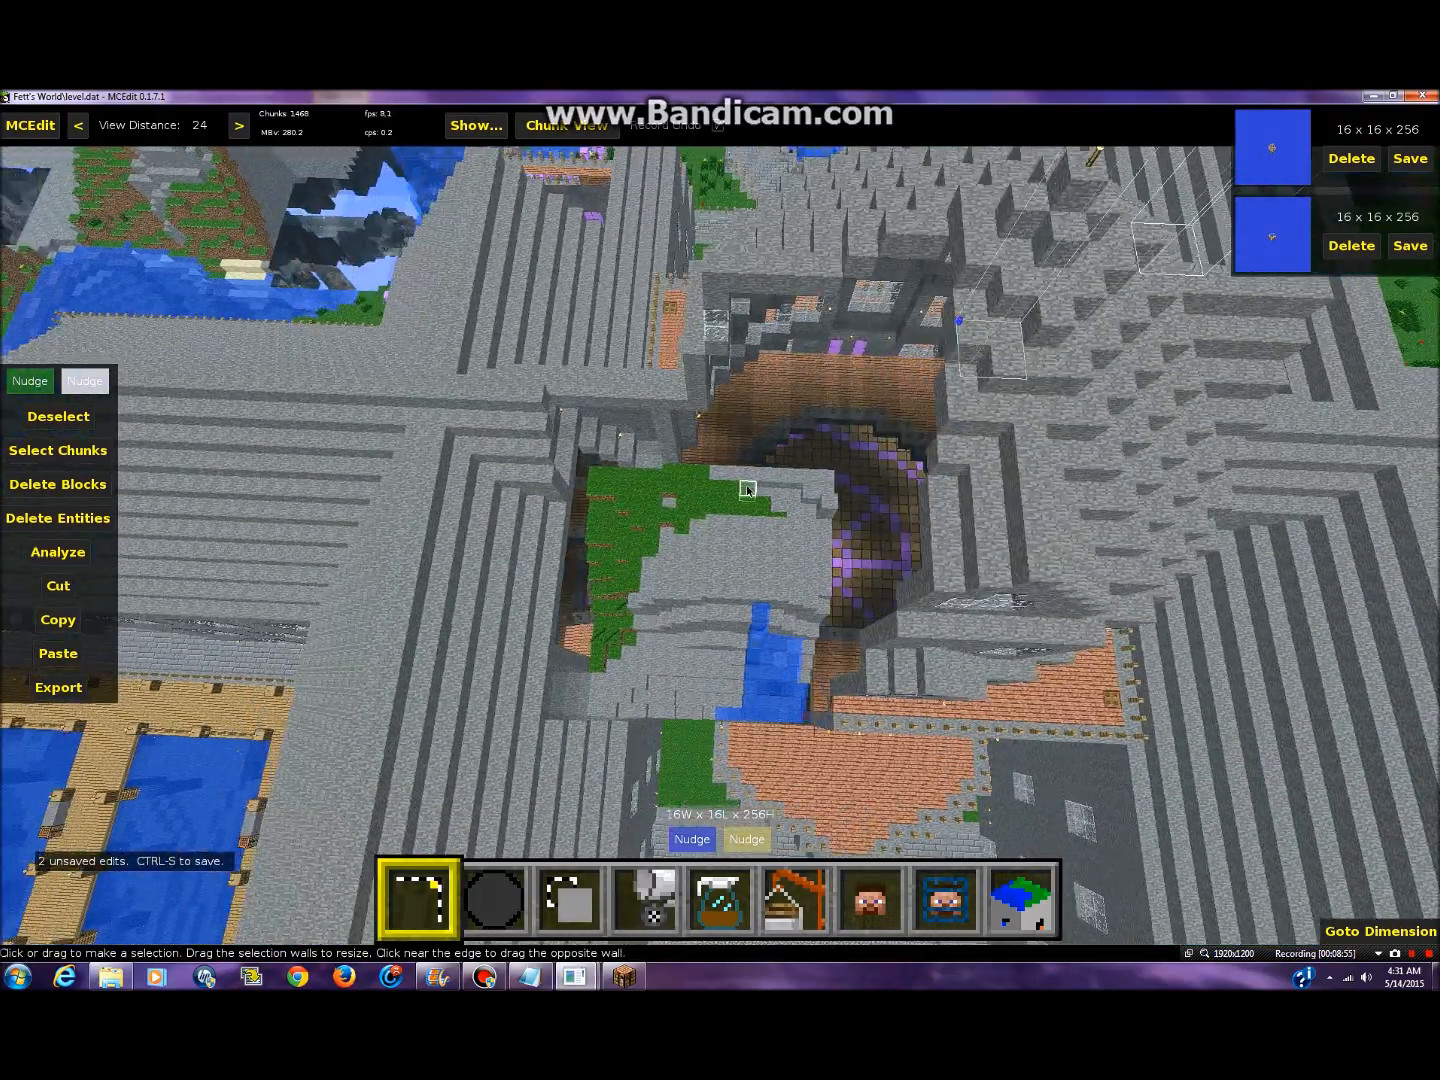
pyautogui.click(609, 493)
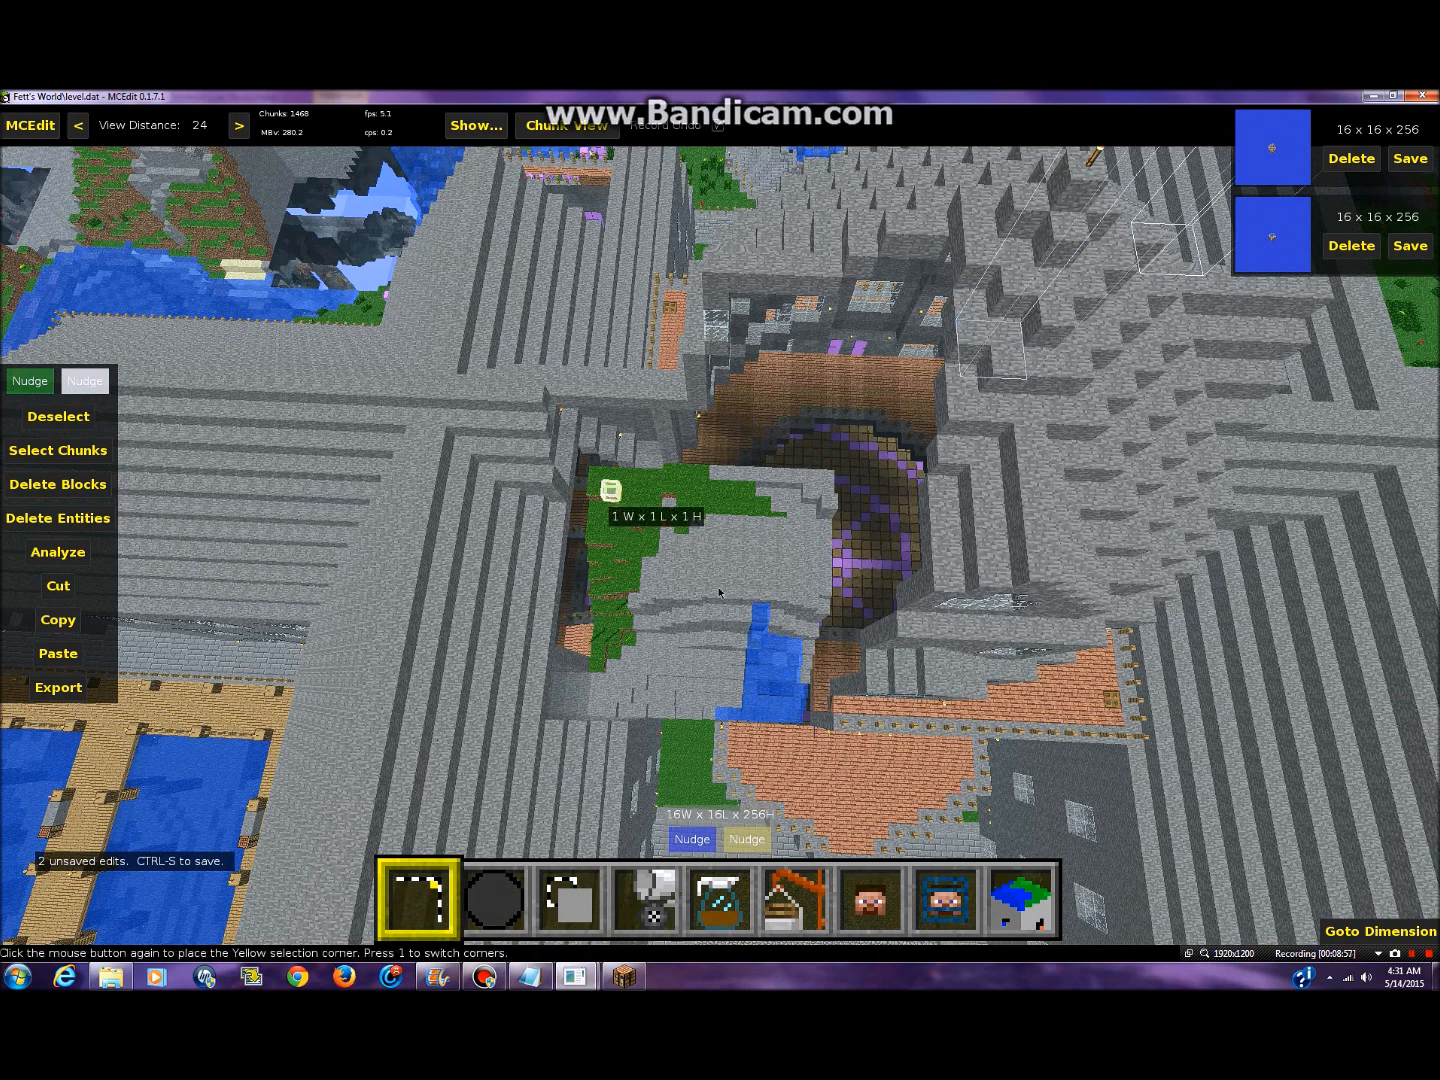
pyautogui.click(781, 671)
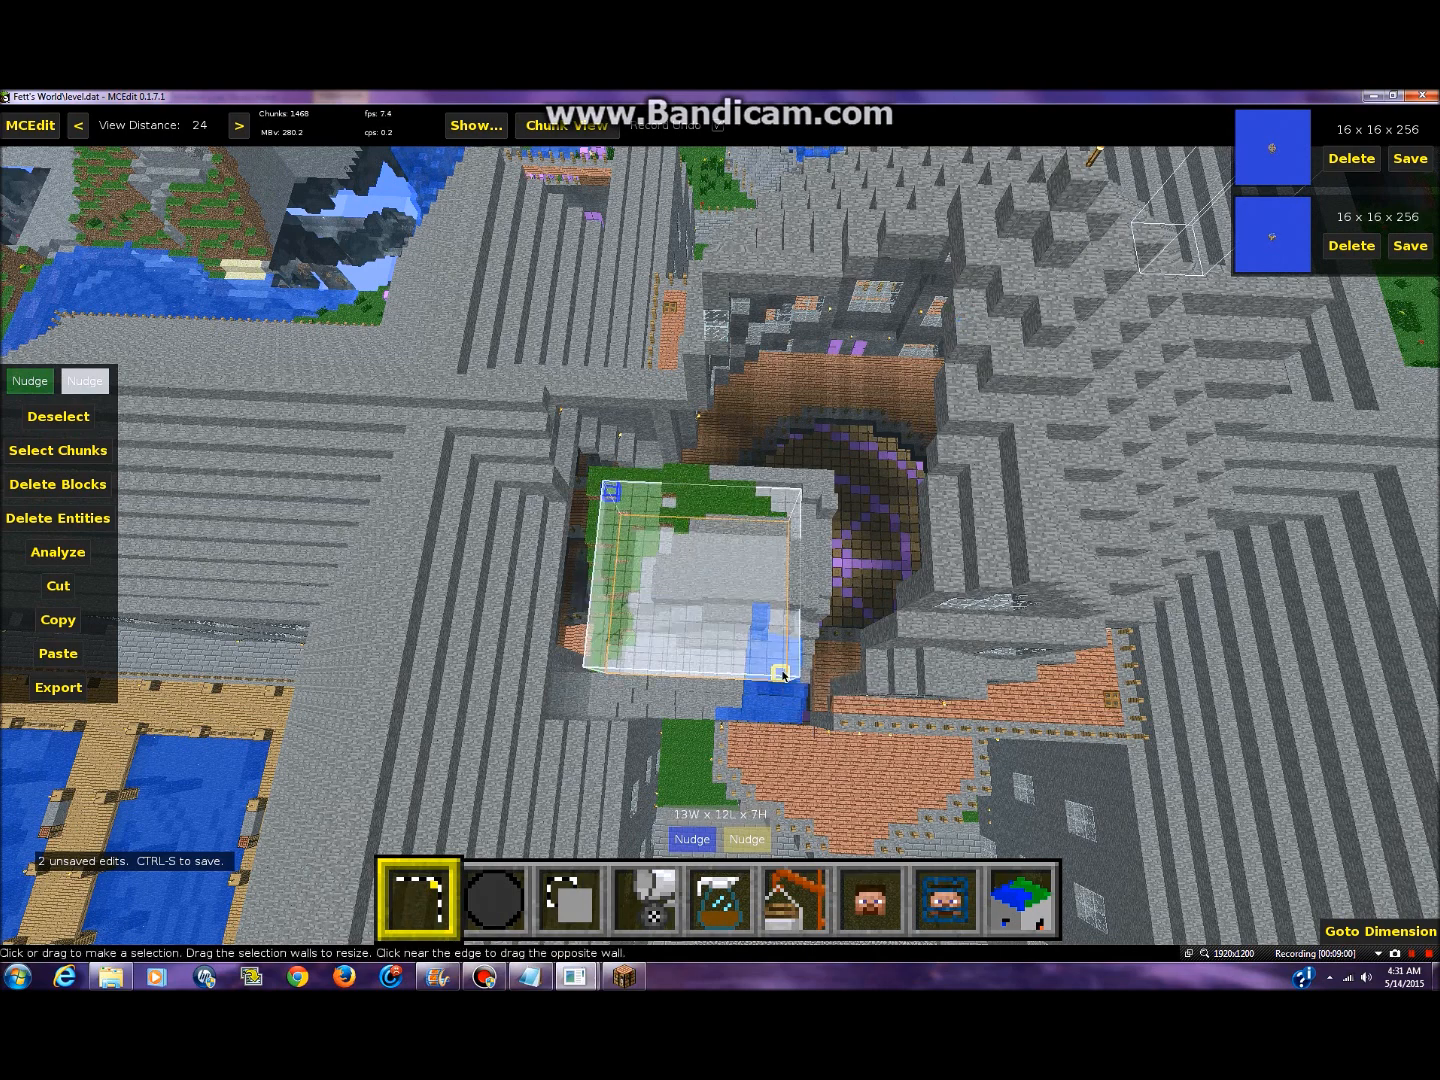
pyautogui.click(88, 458)
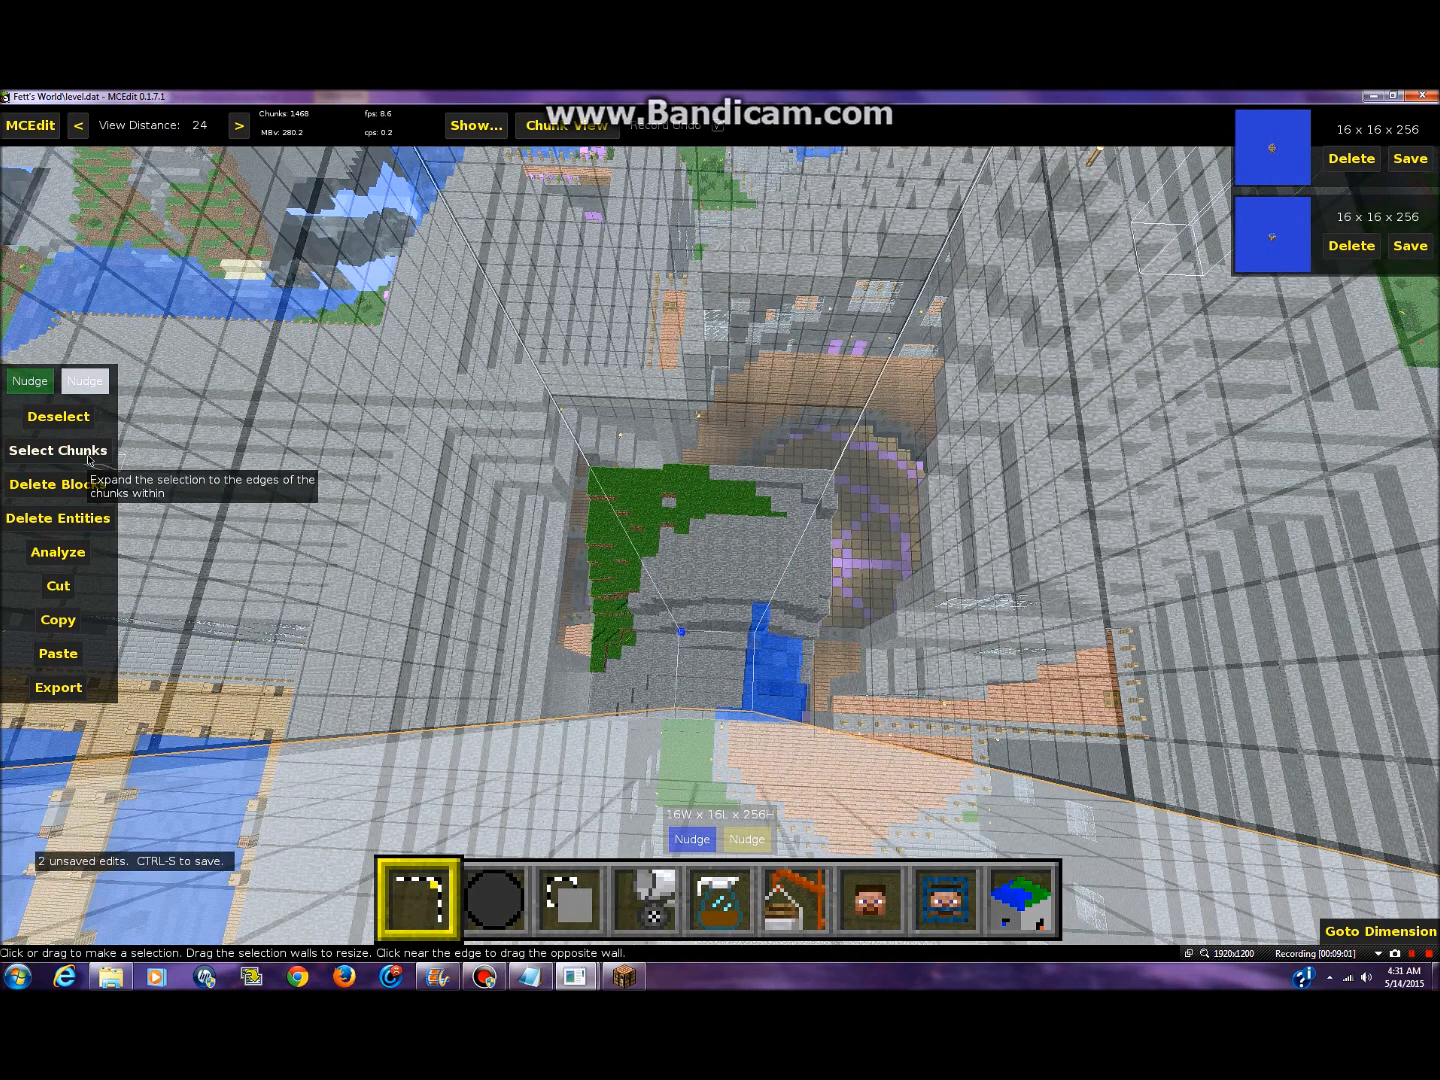
# - Delete the castle centre's selected chunk itself instead of filling it with air, and clear the selection
pyautogui.press('Delete')
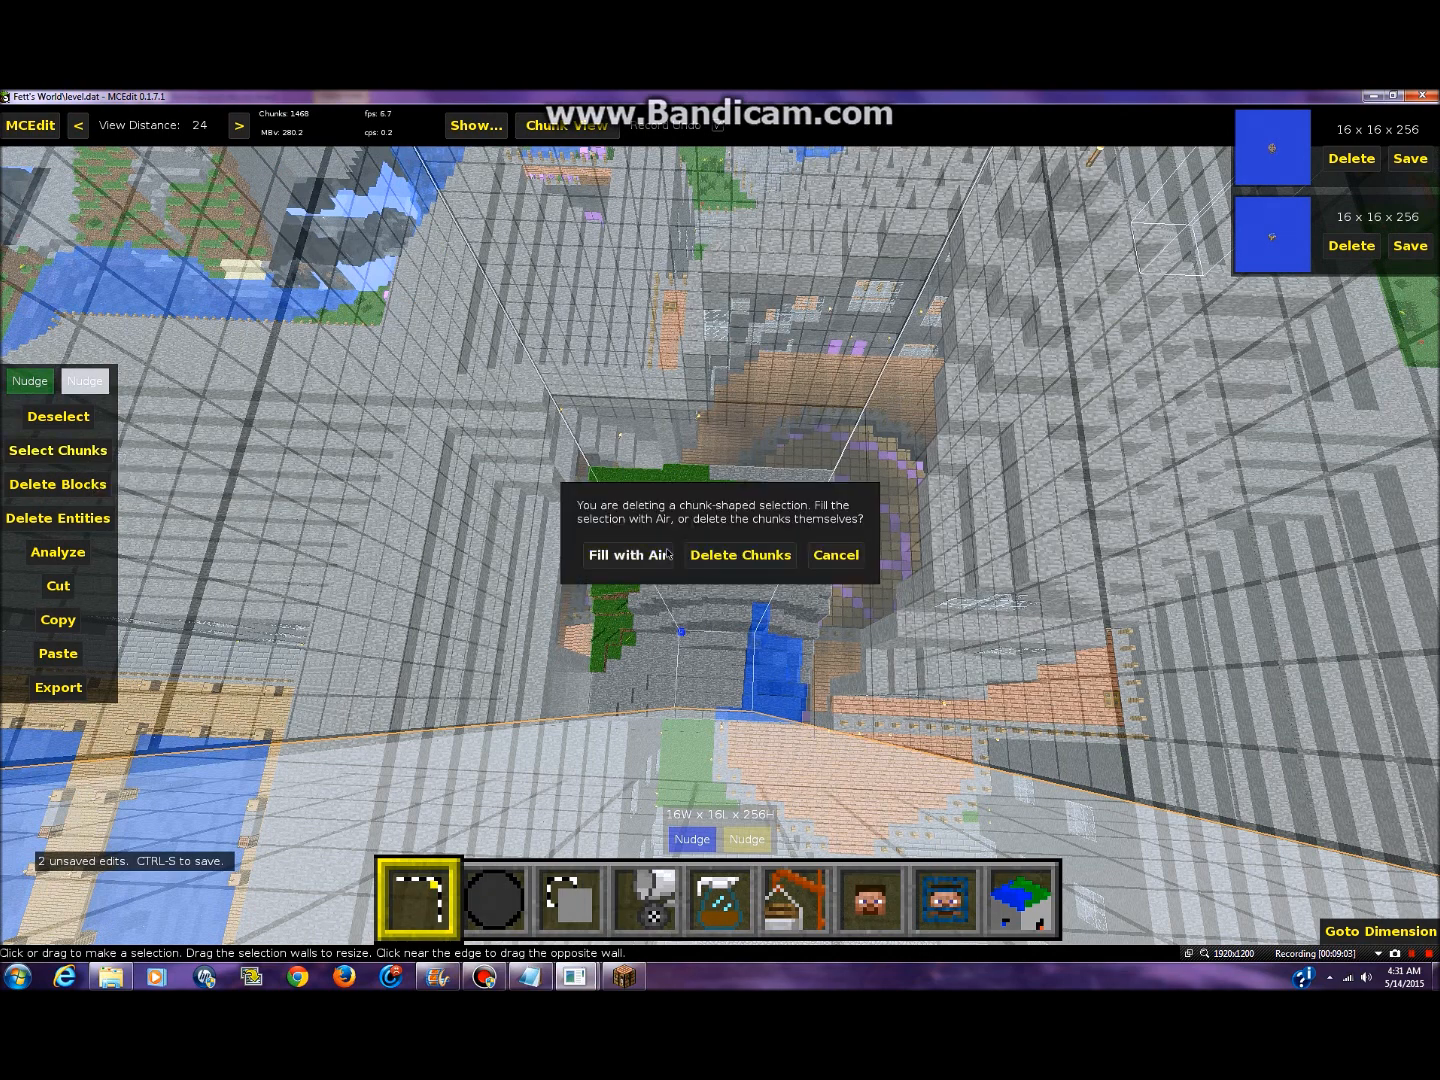
pyautogui.click(702, 555)
pyautogui.click(802, 549)
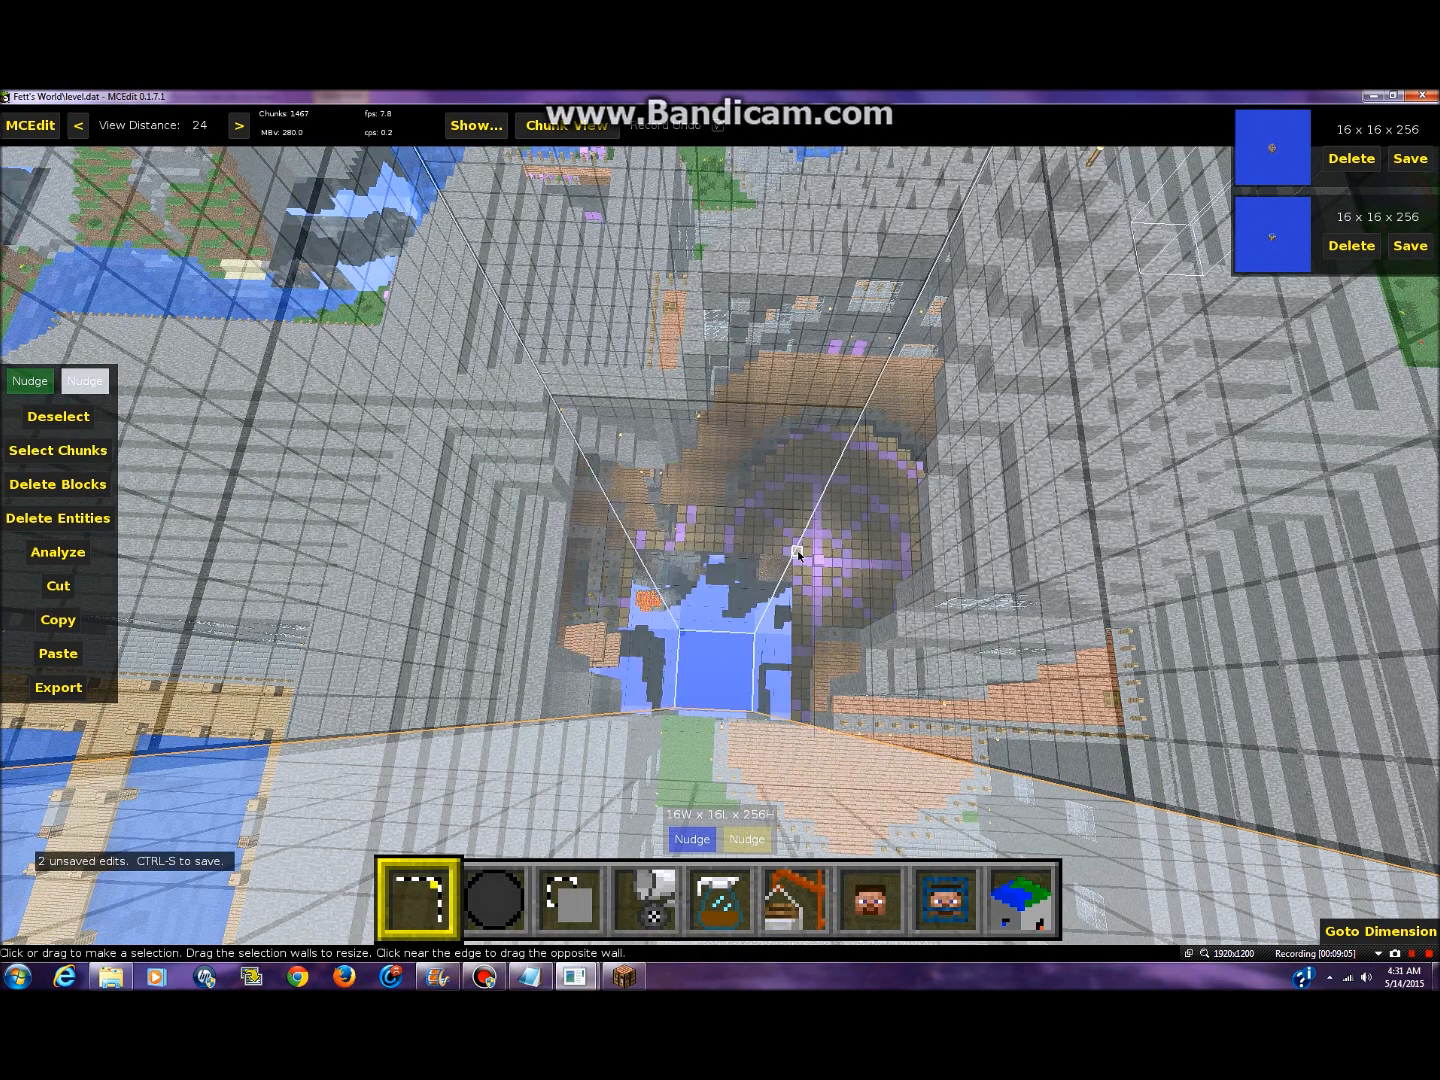
pyautogui.click(62, 424)
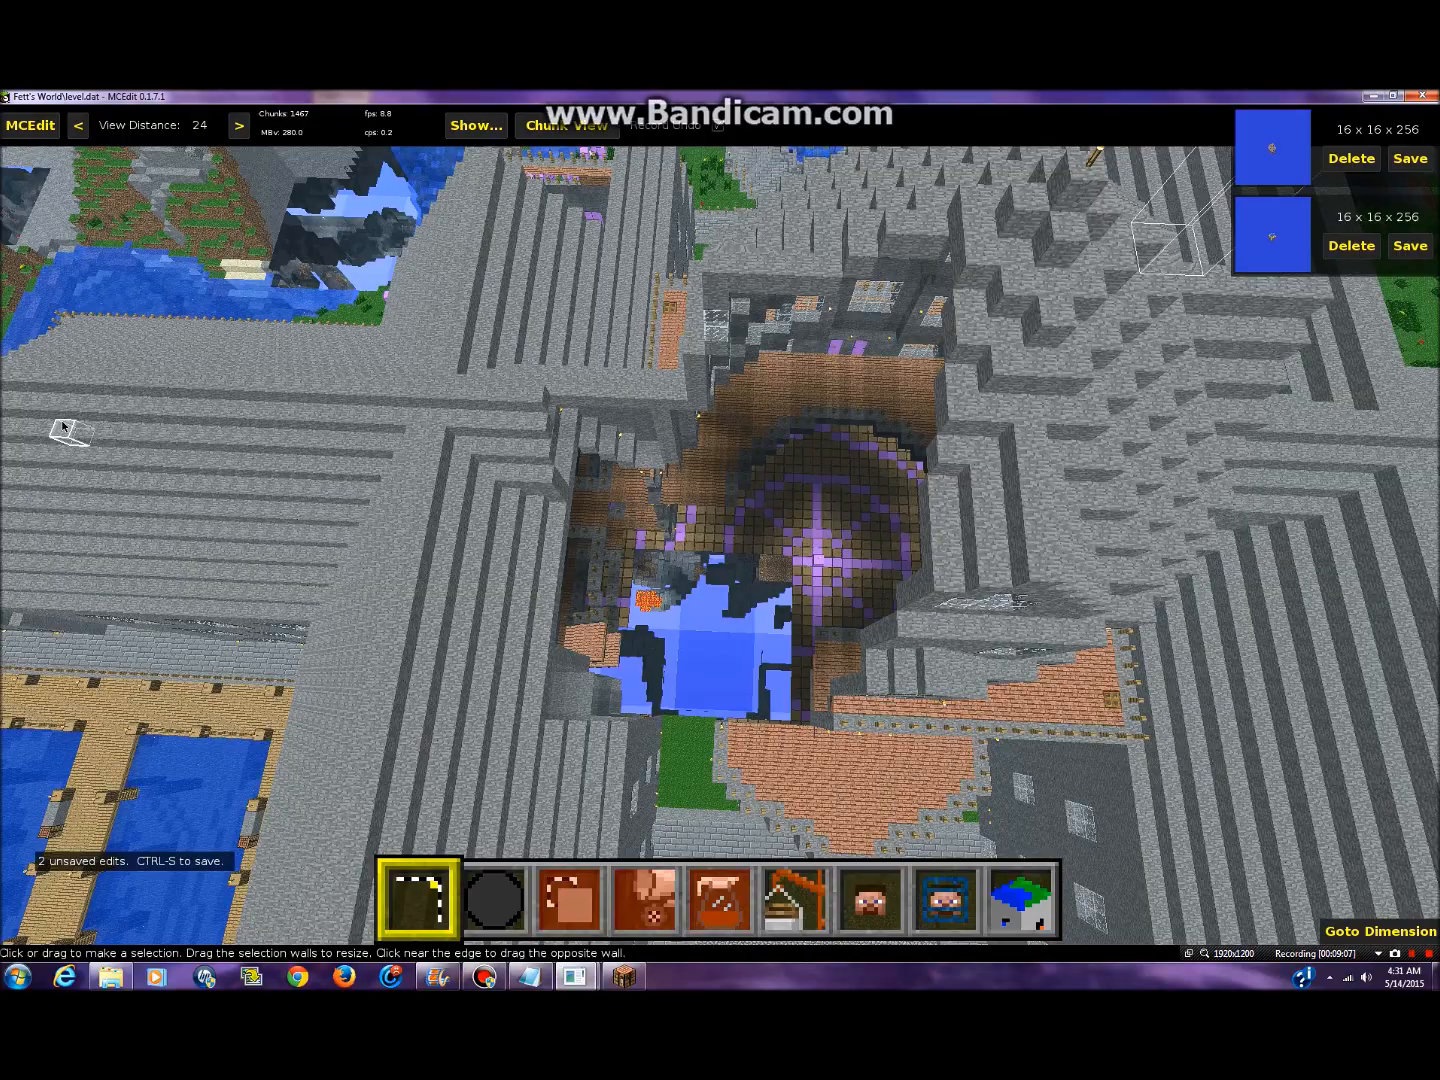
# - Try placing the second stored chunk copy over the water between the castle's piers, and discard the placement
pyautogui.press('q')
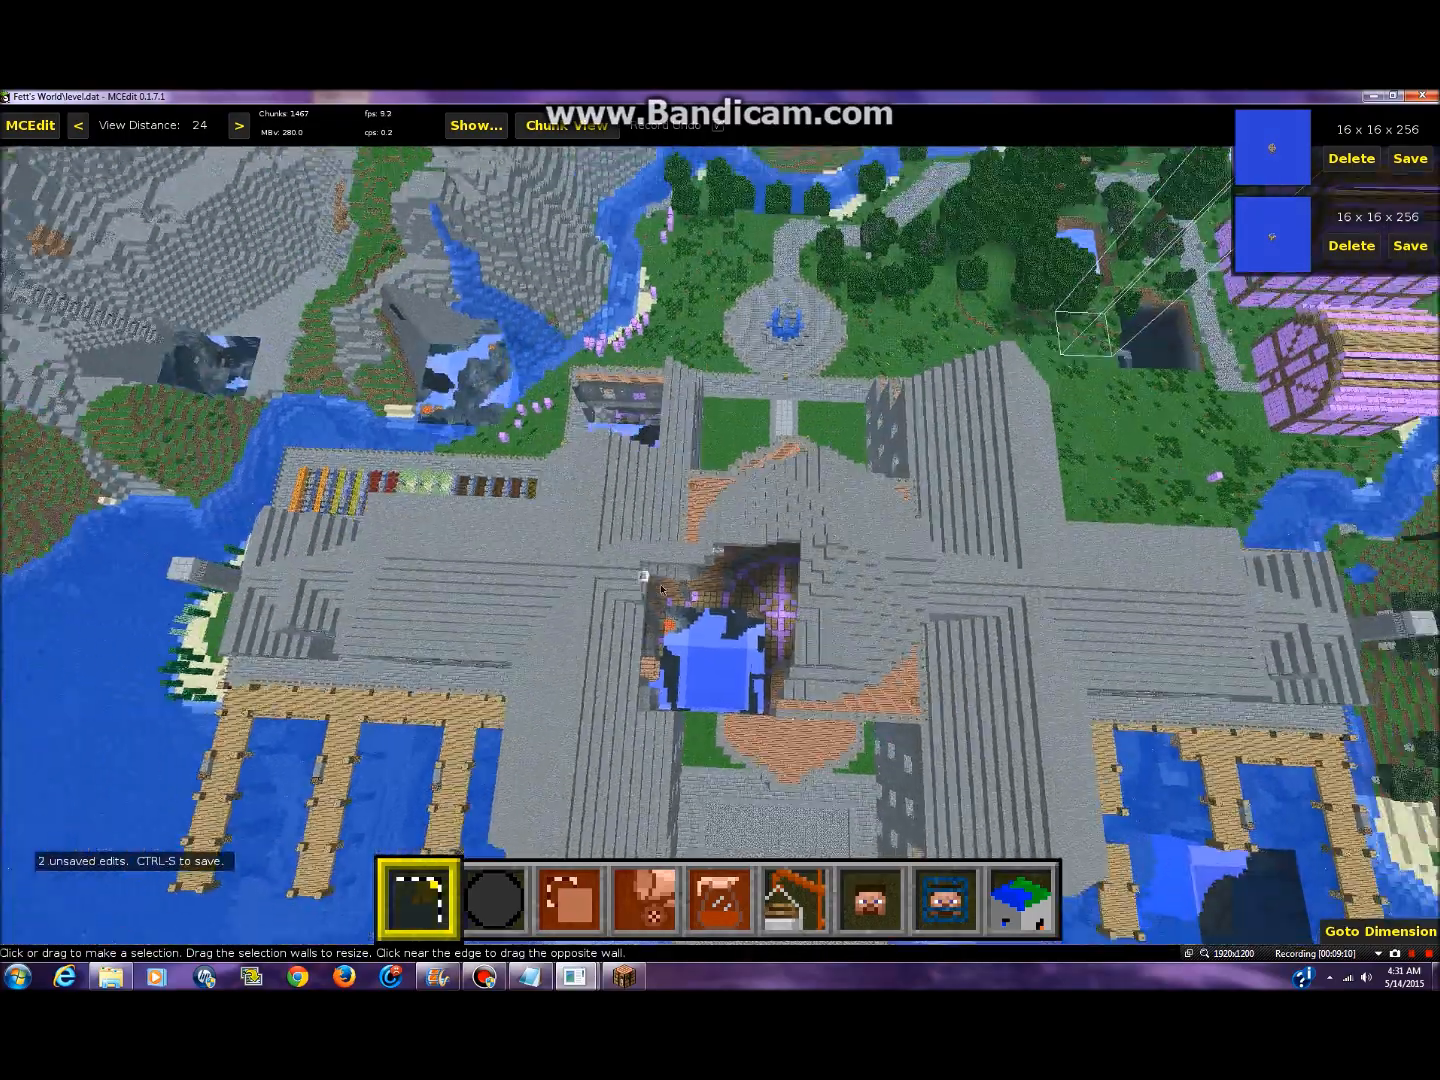
pyautogui.press('q')
pyautogui.rightClick(692, 590)
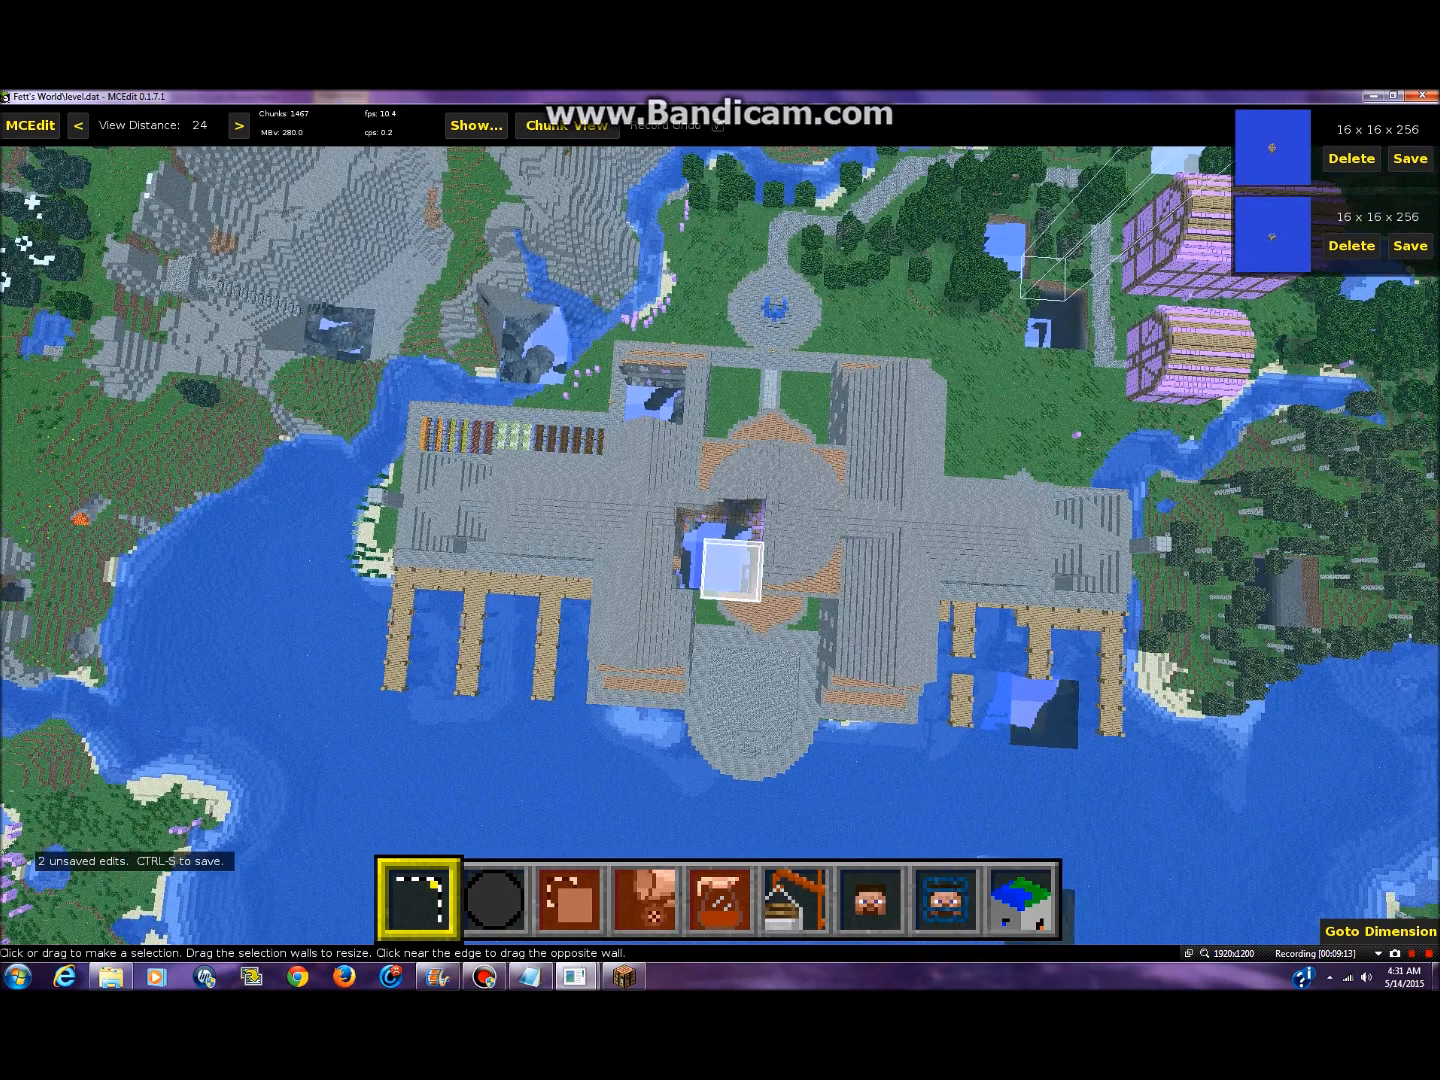
pyautogui.rightClick(705, 590)
pyautogui.press('z')
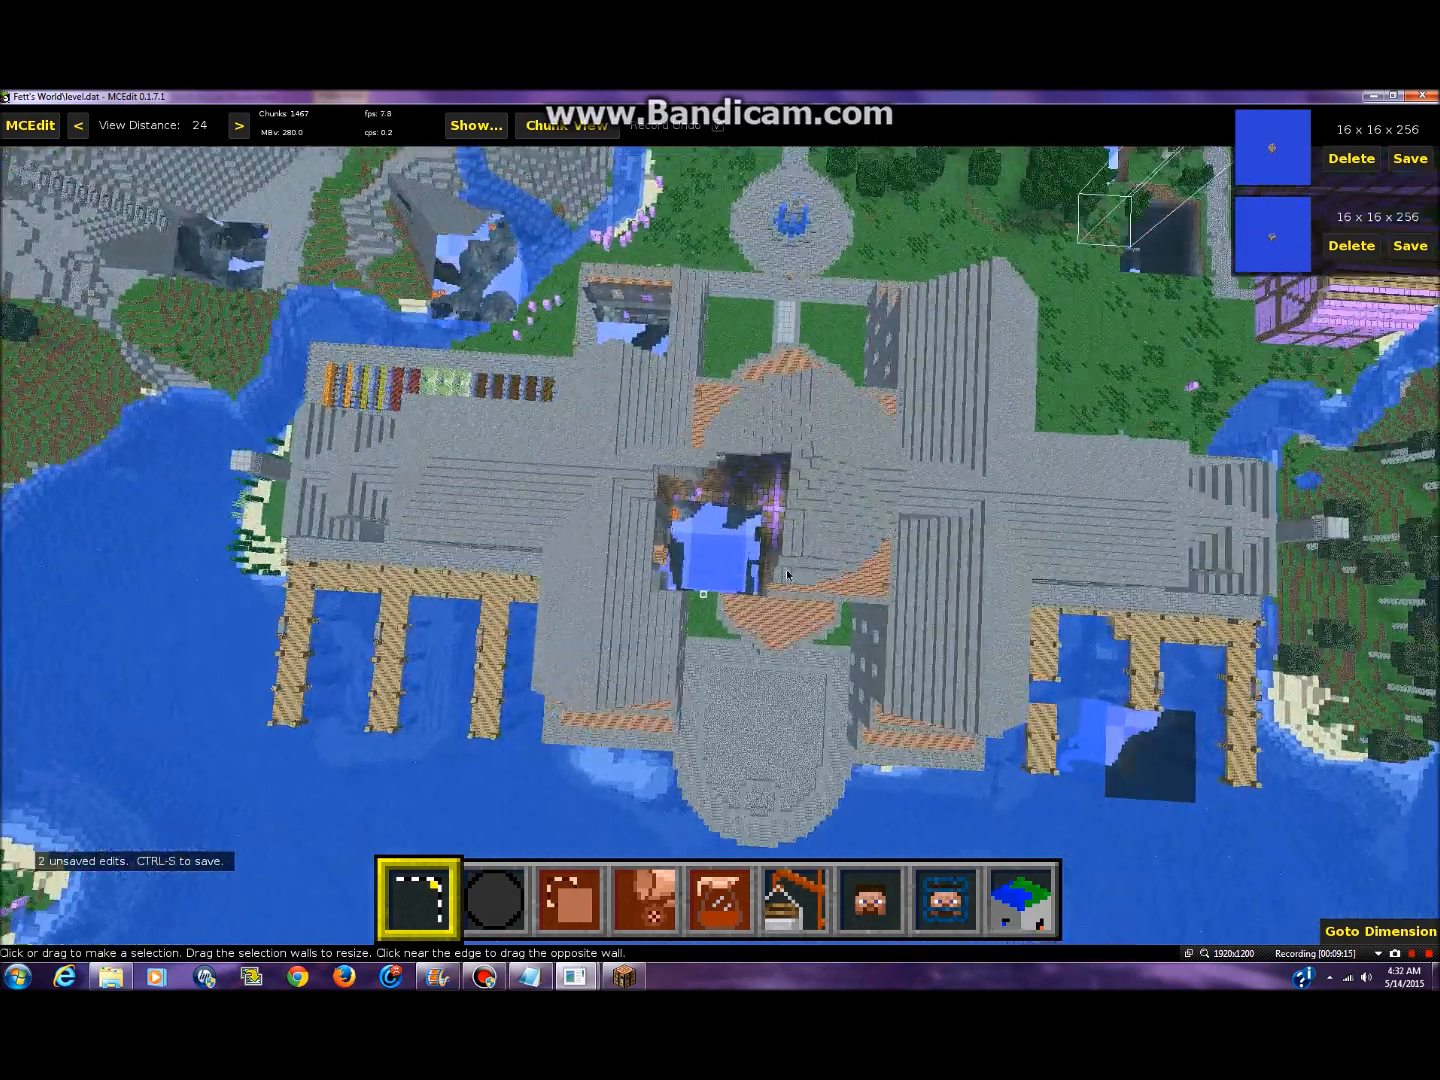
pyautogui.click(1285, 251)
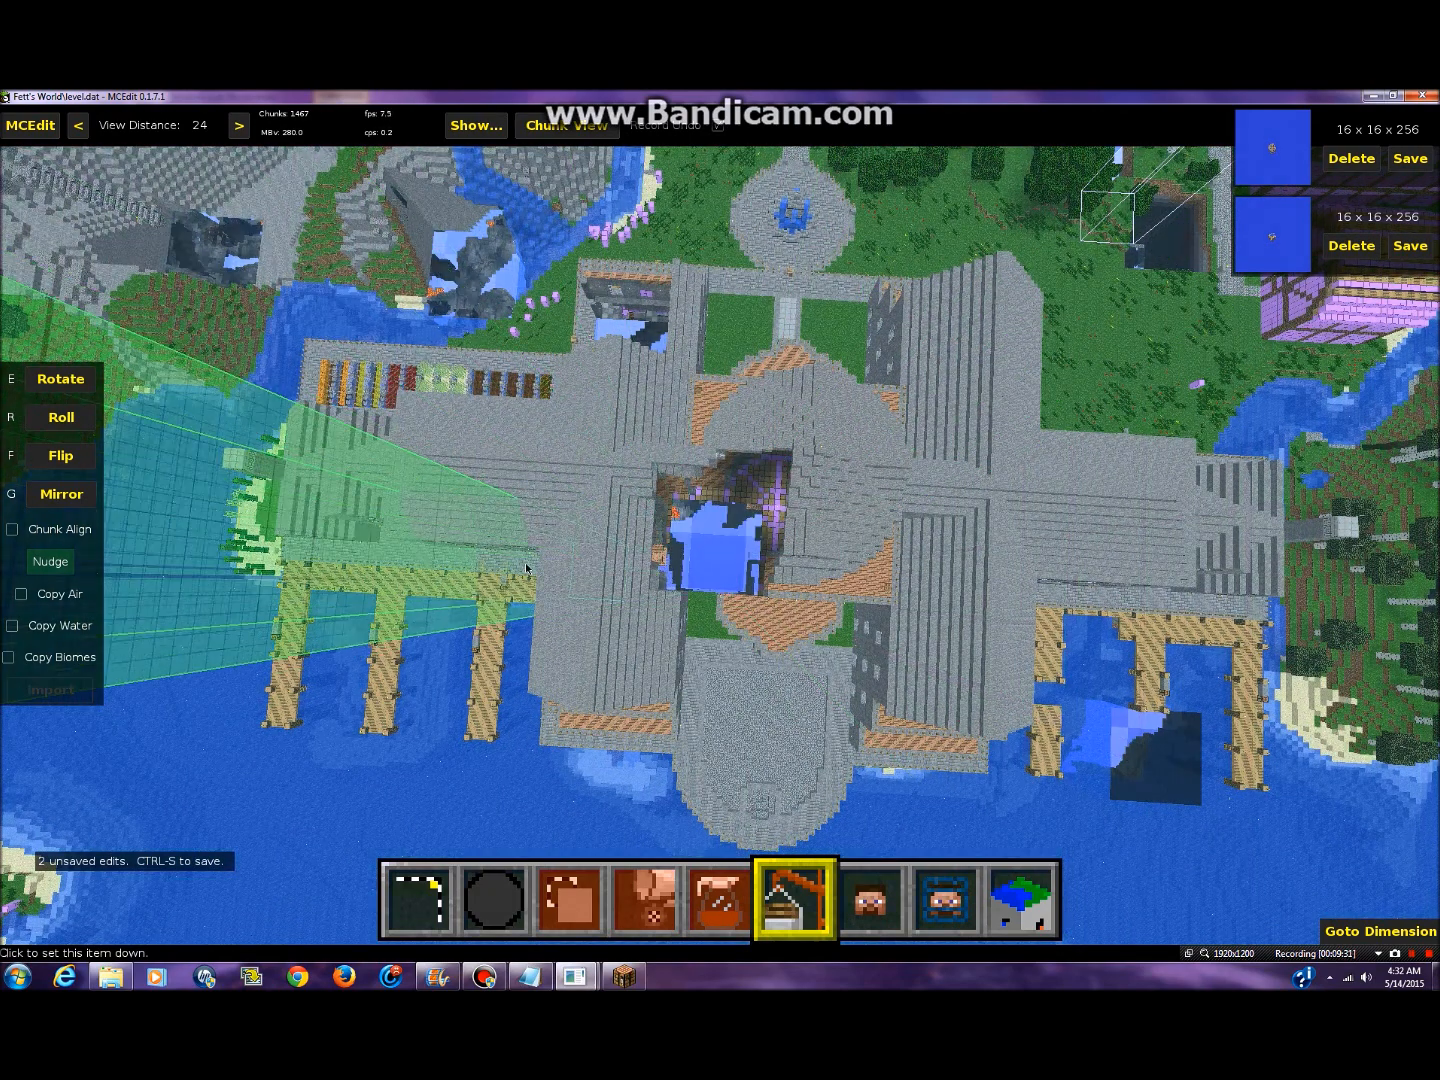
pyautogui.click(416, 653)
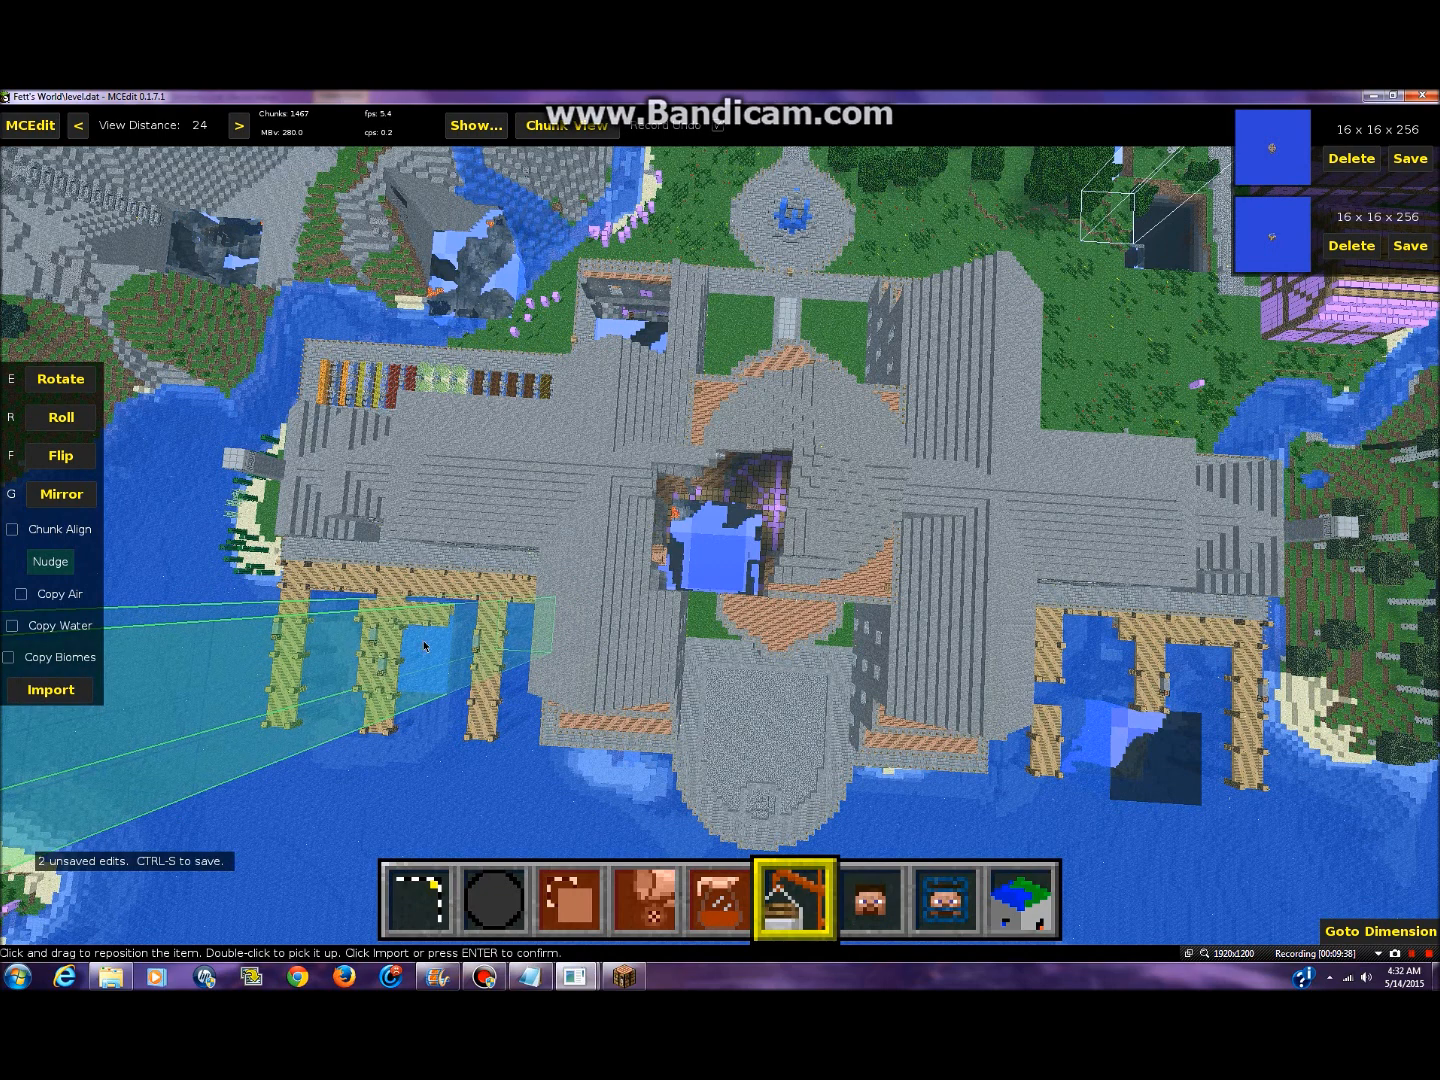
pyautogui.press('1')
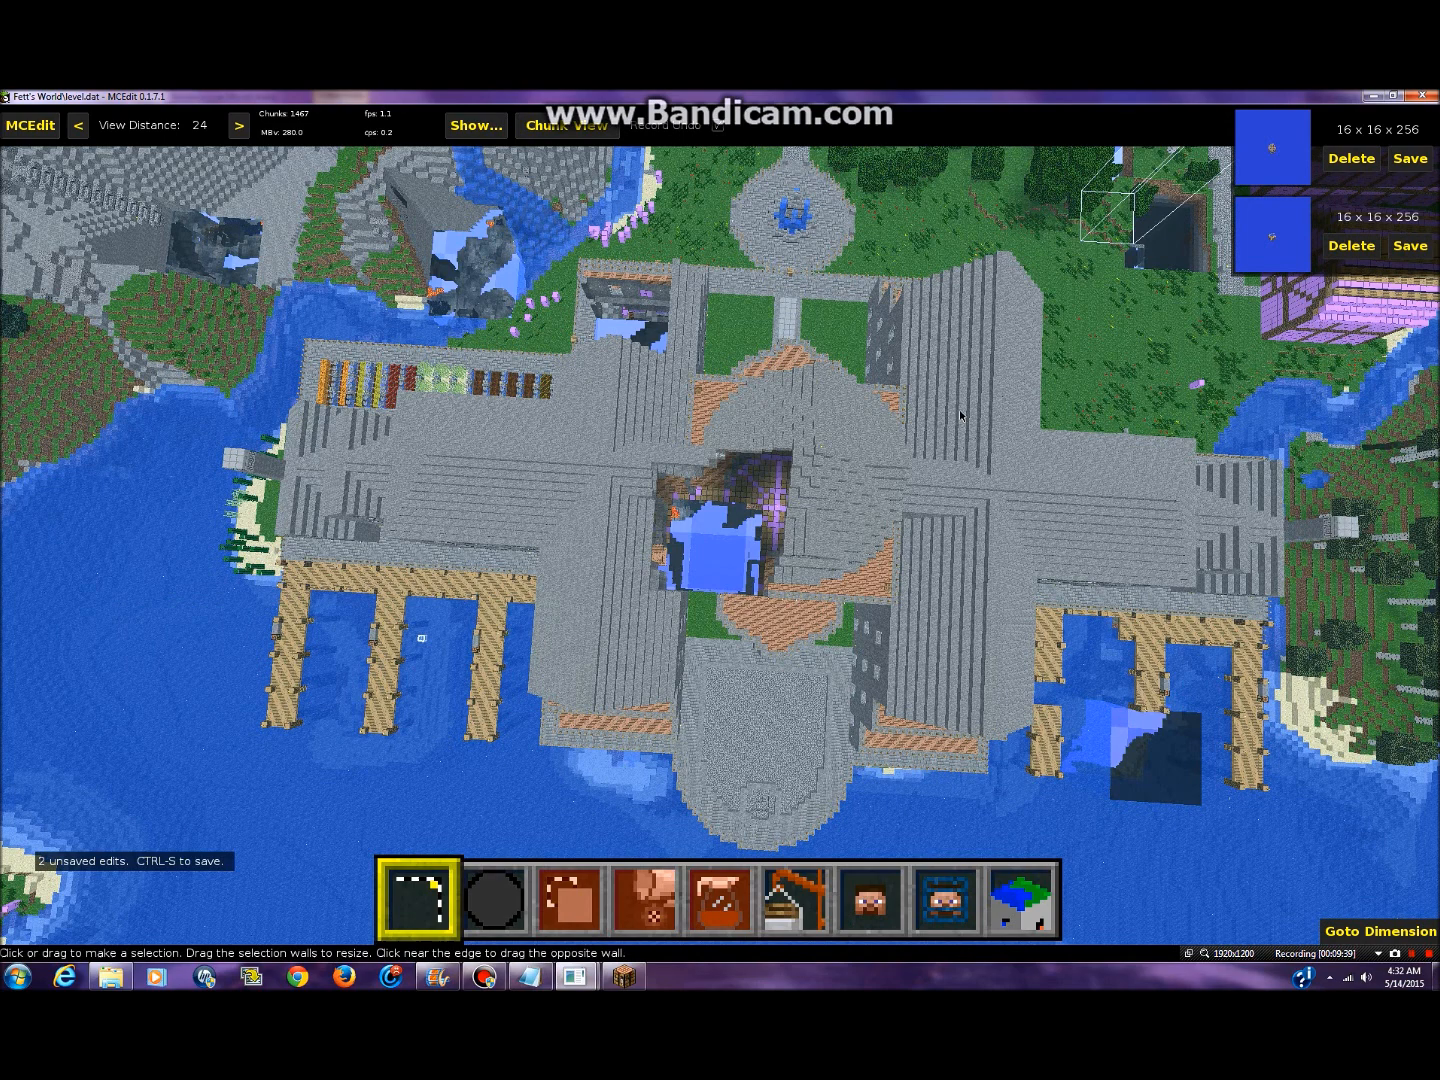
# - Try placing the first stored chunk copy freehand over the hole in the castle's centre
pyautogui.click(1279, 170)
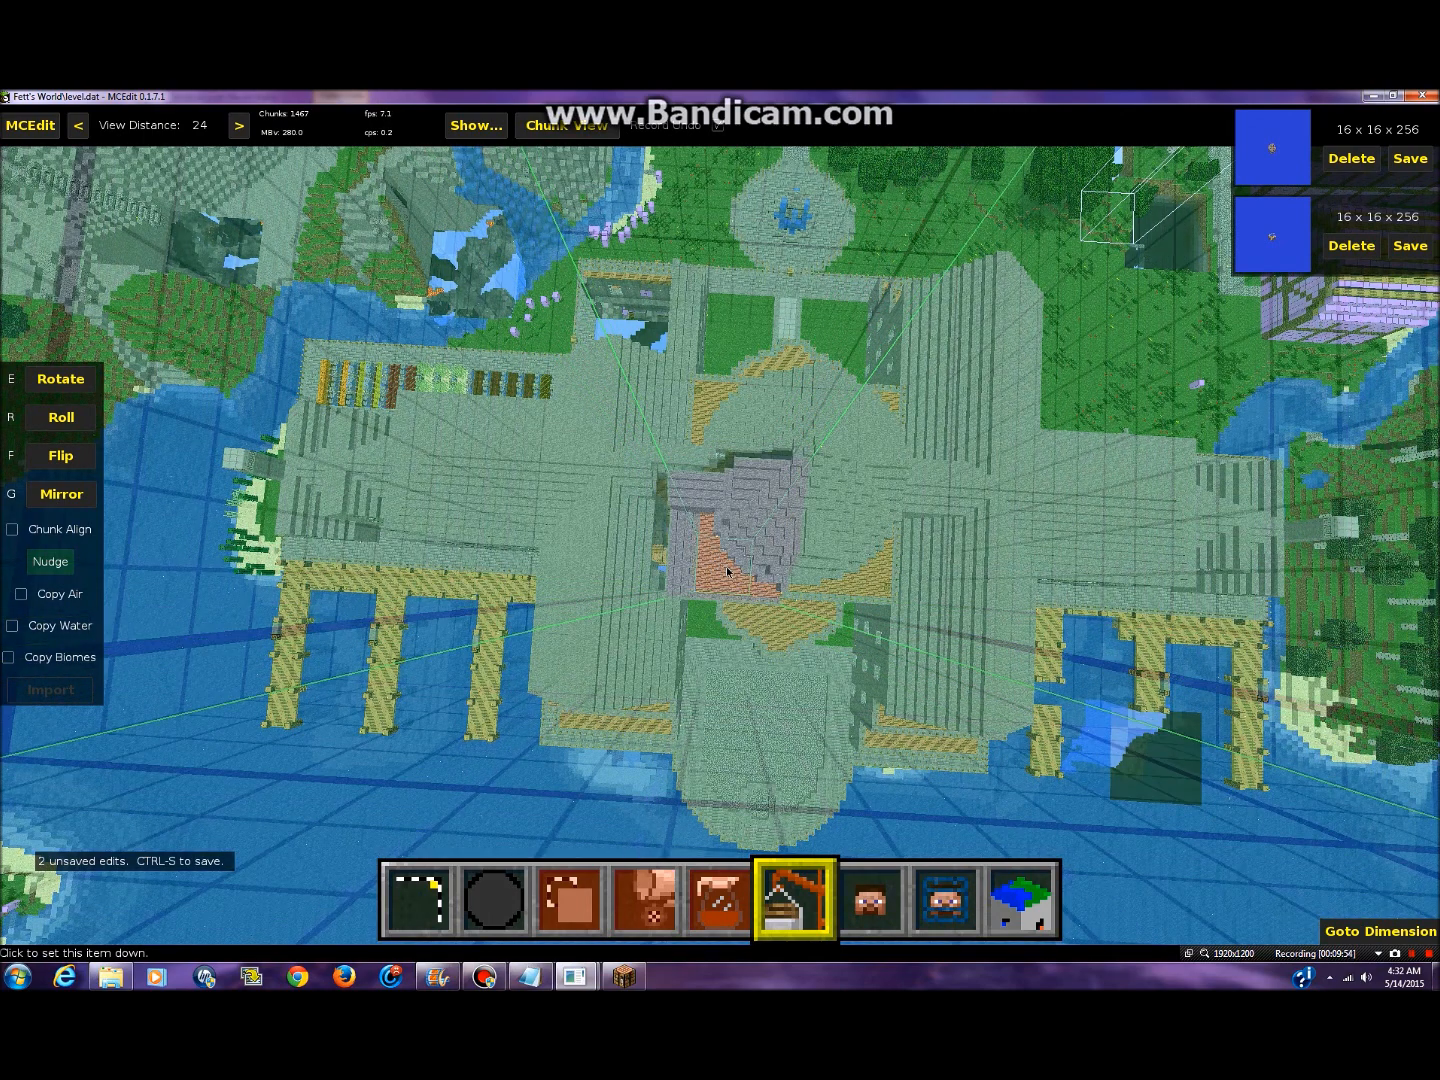
pyautogui.click(727, 571)
pyautogui.moveTo(727, 572); pyautogui.dragTo(322, 562)
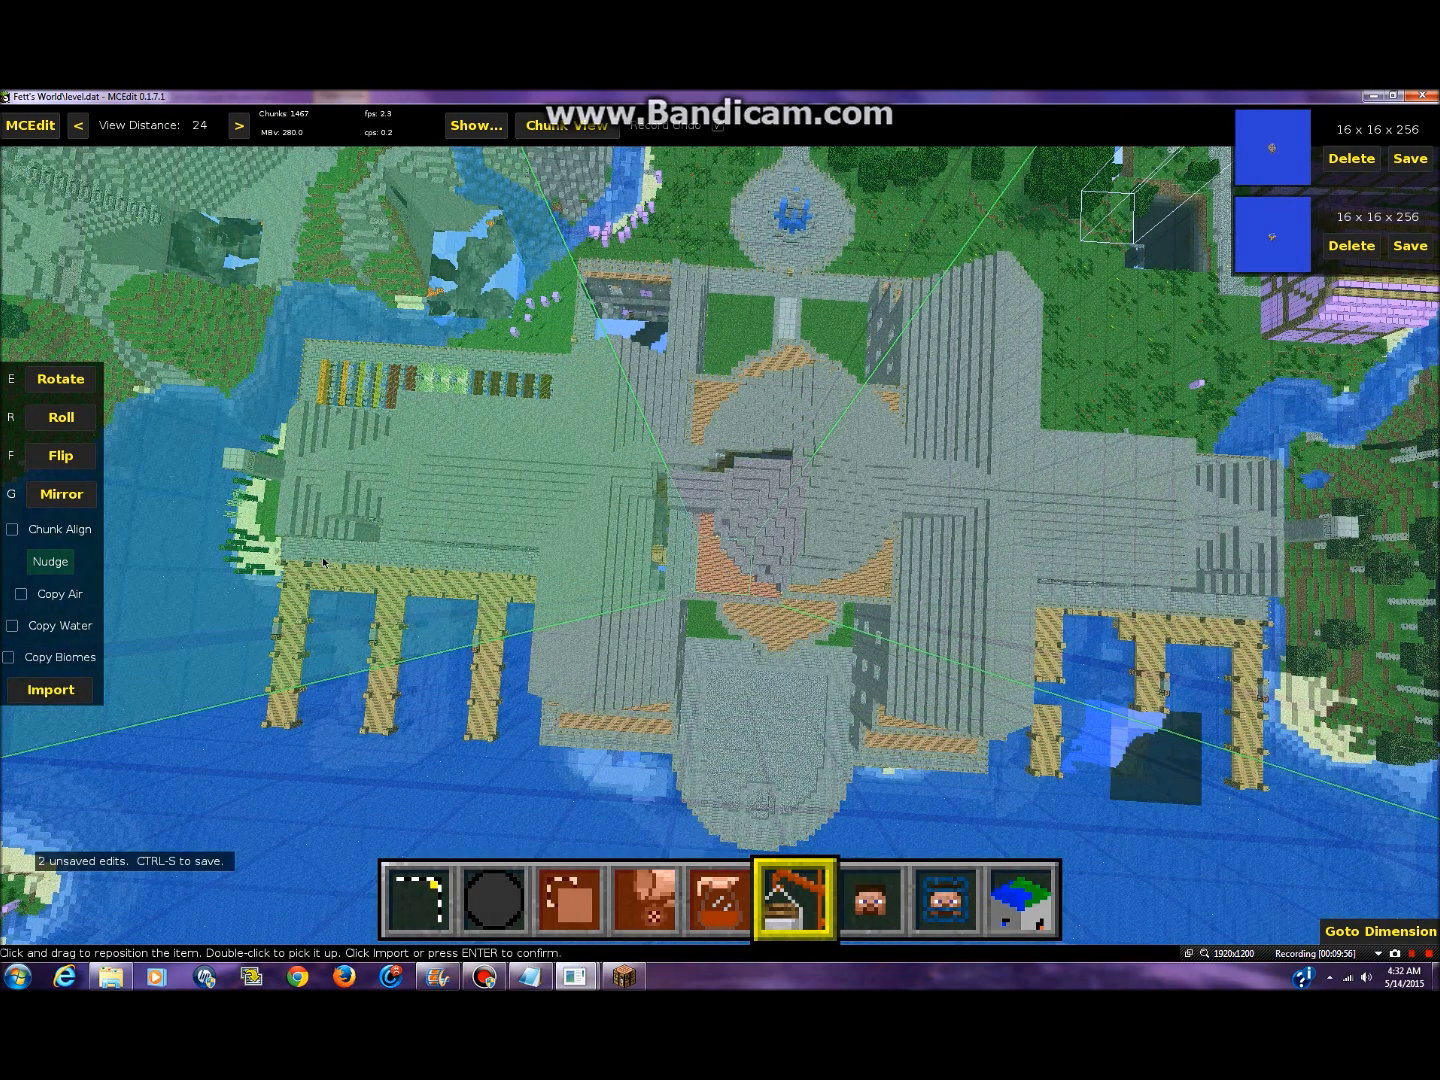
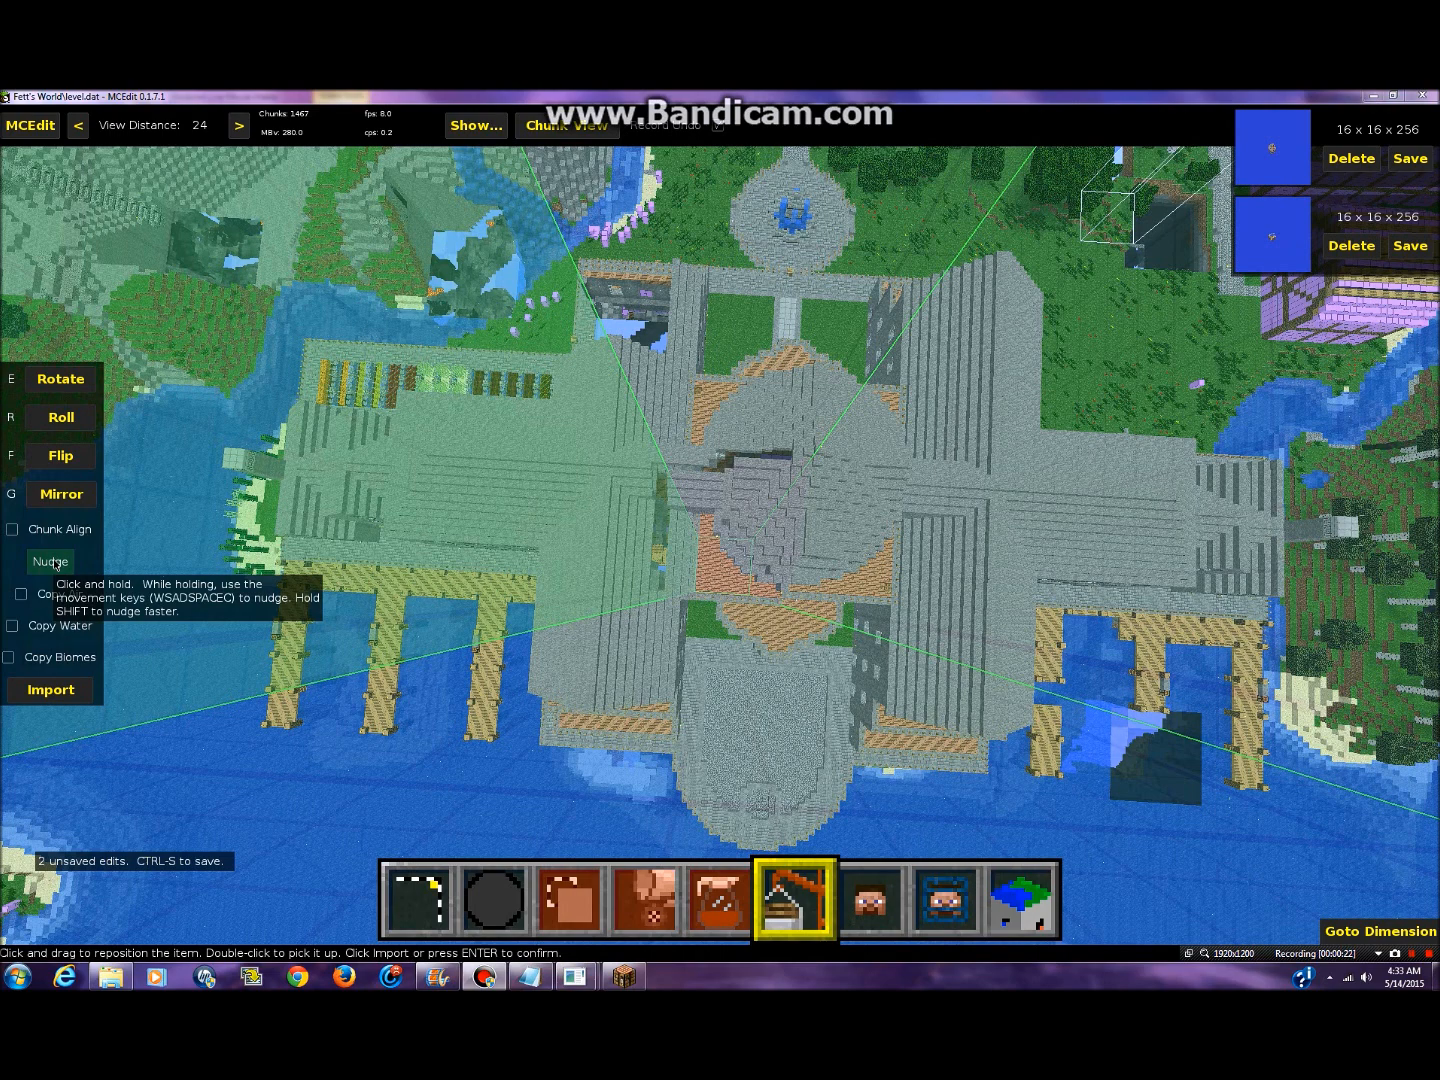
# - Try to line up the placed chunk copy with the castle's central hole by nudging it block by block
pyautogui.click(55, 564)
pyautogui.press('a')
pyautogui.press('a')
pyautogui.press('a')
pyautogui.press('a')
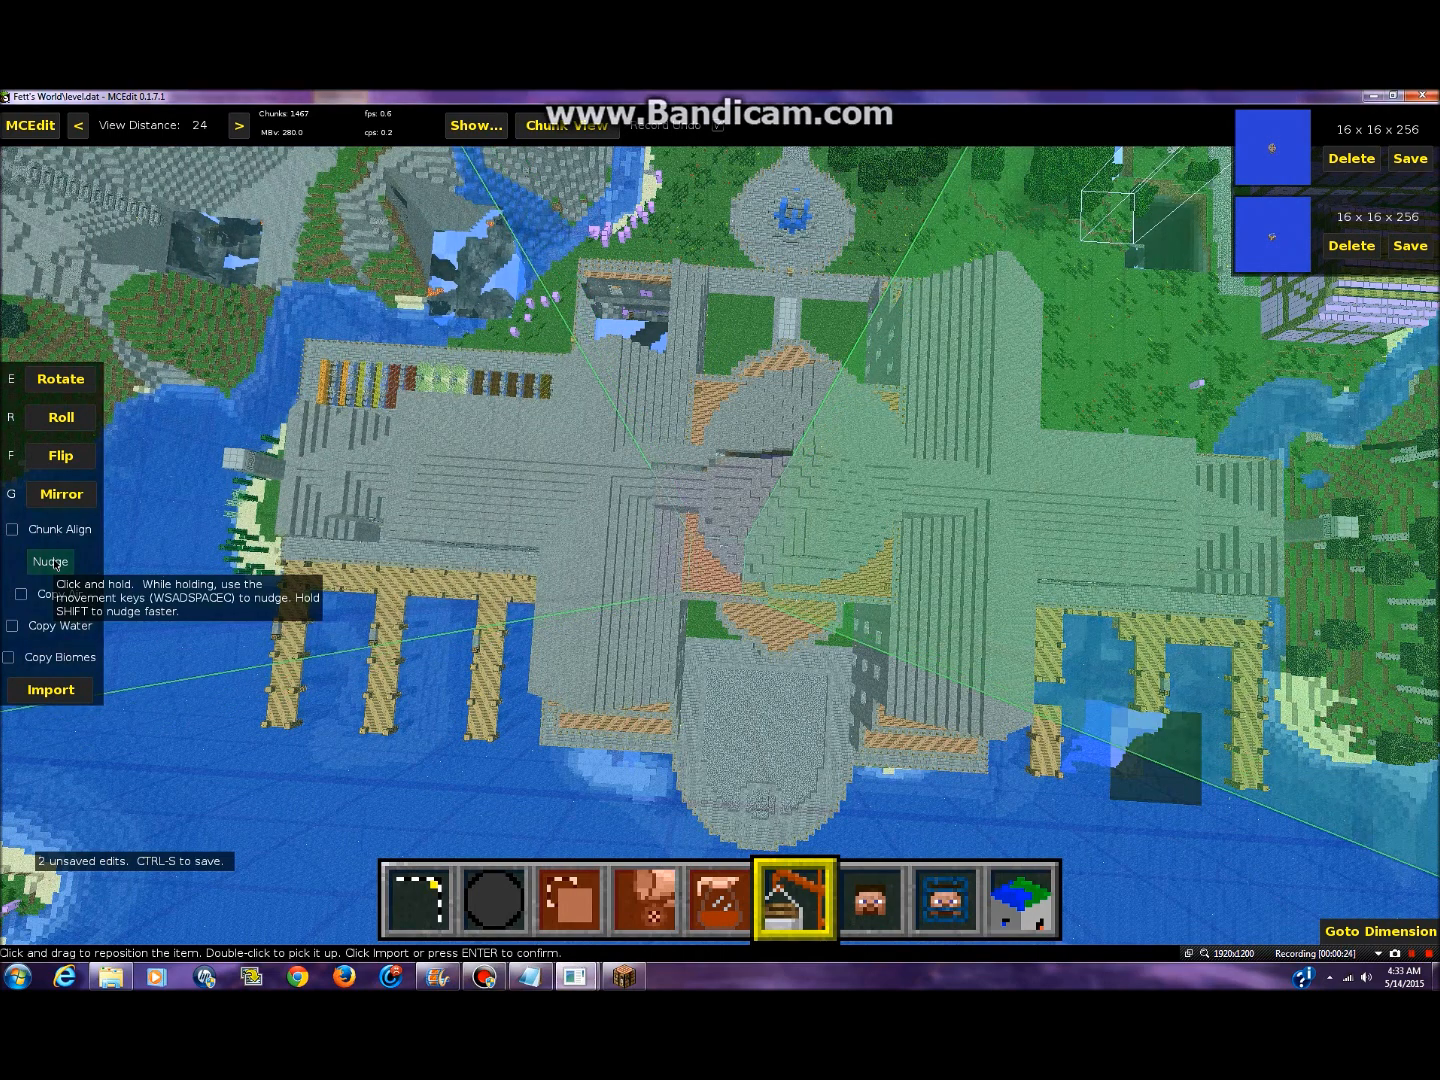
pyautogui.press('a')
pyautogui.press('w')
pyautogui.press('w')
pyautogui.press('w')
pyautogui.press('w')
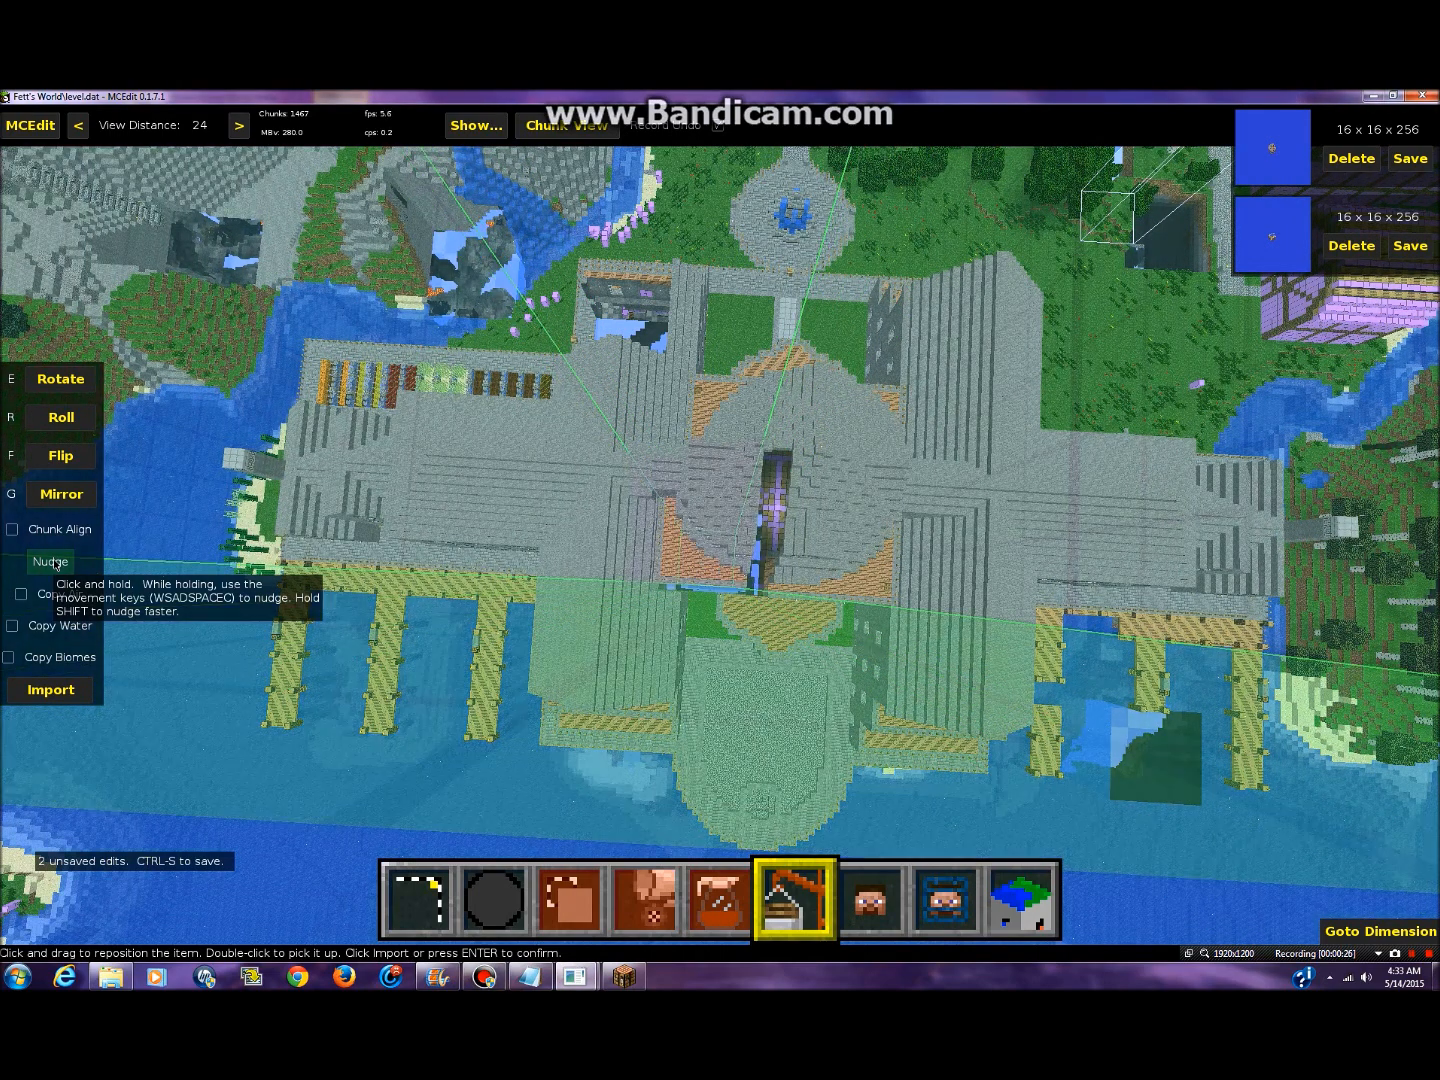
pyautogui.press('d')
pyautogui.press('d')
pyautogui.press('d')
pyautogui.press('d')
pyautogui.press('d')
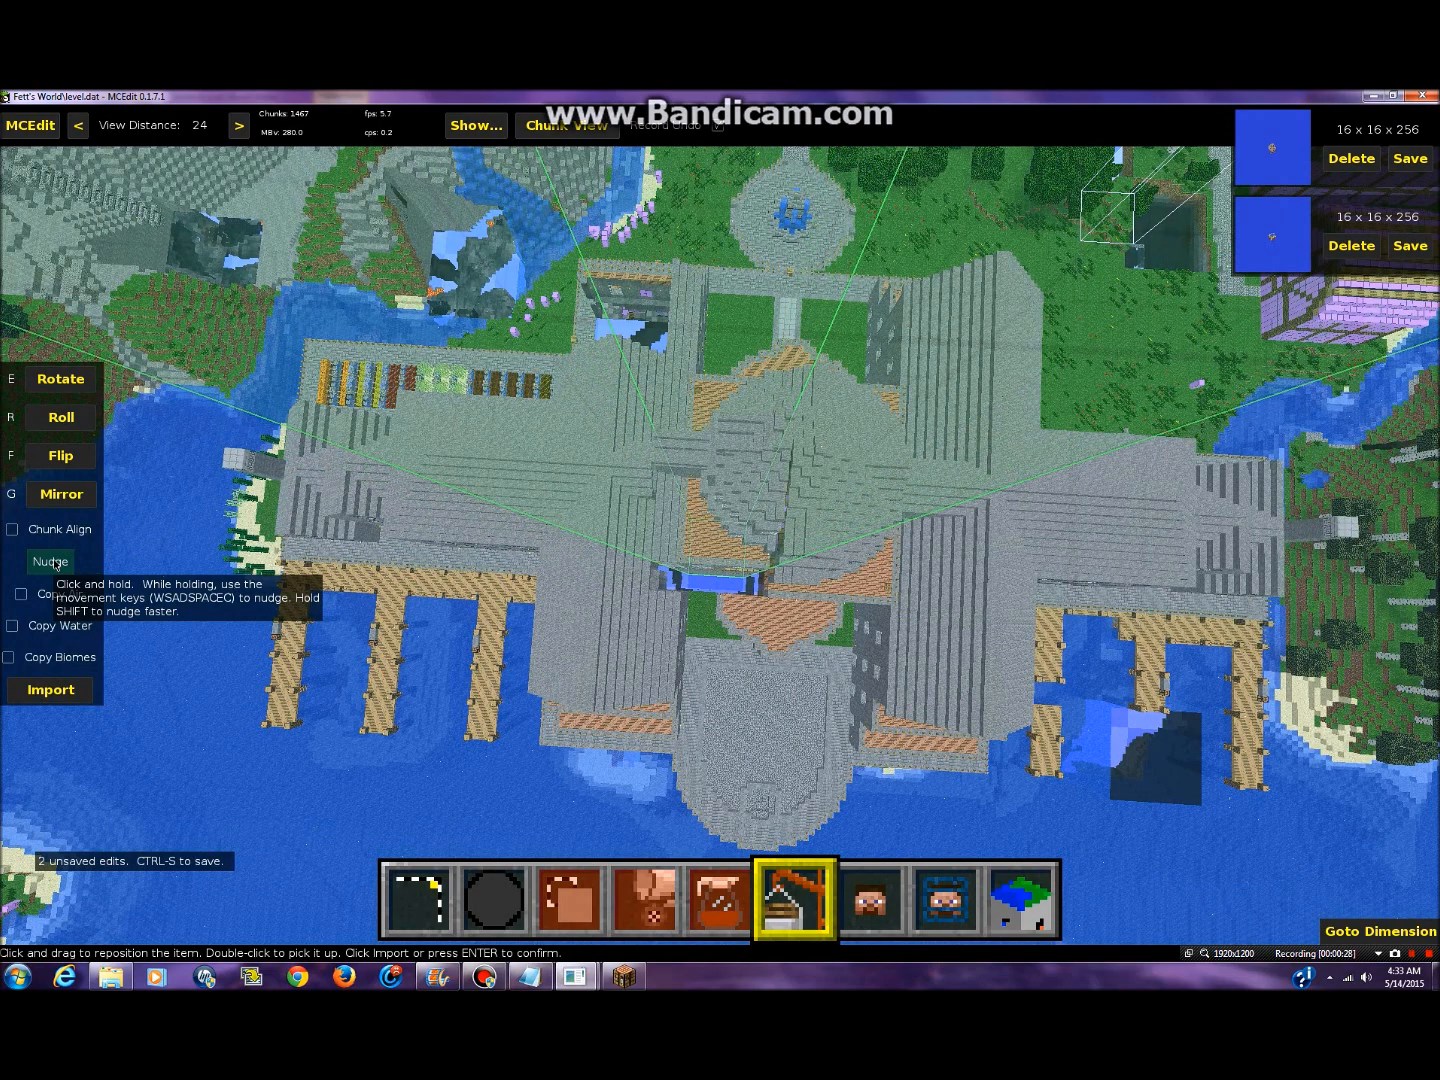
pyautogui.press('d')
pyautogui.press('d')
pyautogui.press('d')
pyautogui.press('d')
pyautogui.press('d')
pyautogui.press('d')
pyautogui.press('d')
pyautogui.press('d')
pyautogui.press('s')
pyautogui.press('s')
pyautogui.press('s')
pyautogui.press('a')
pyautogui.press('a')
pyautogui.press('a')
pyautogui.press('a')
pyautogui.press('a')
pyautogui.press('a')
pyautogui.press('a')
pyautogui.press('a')
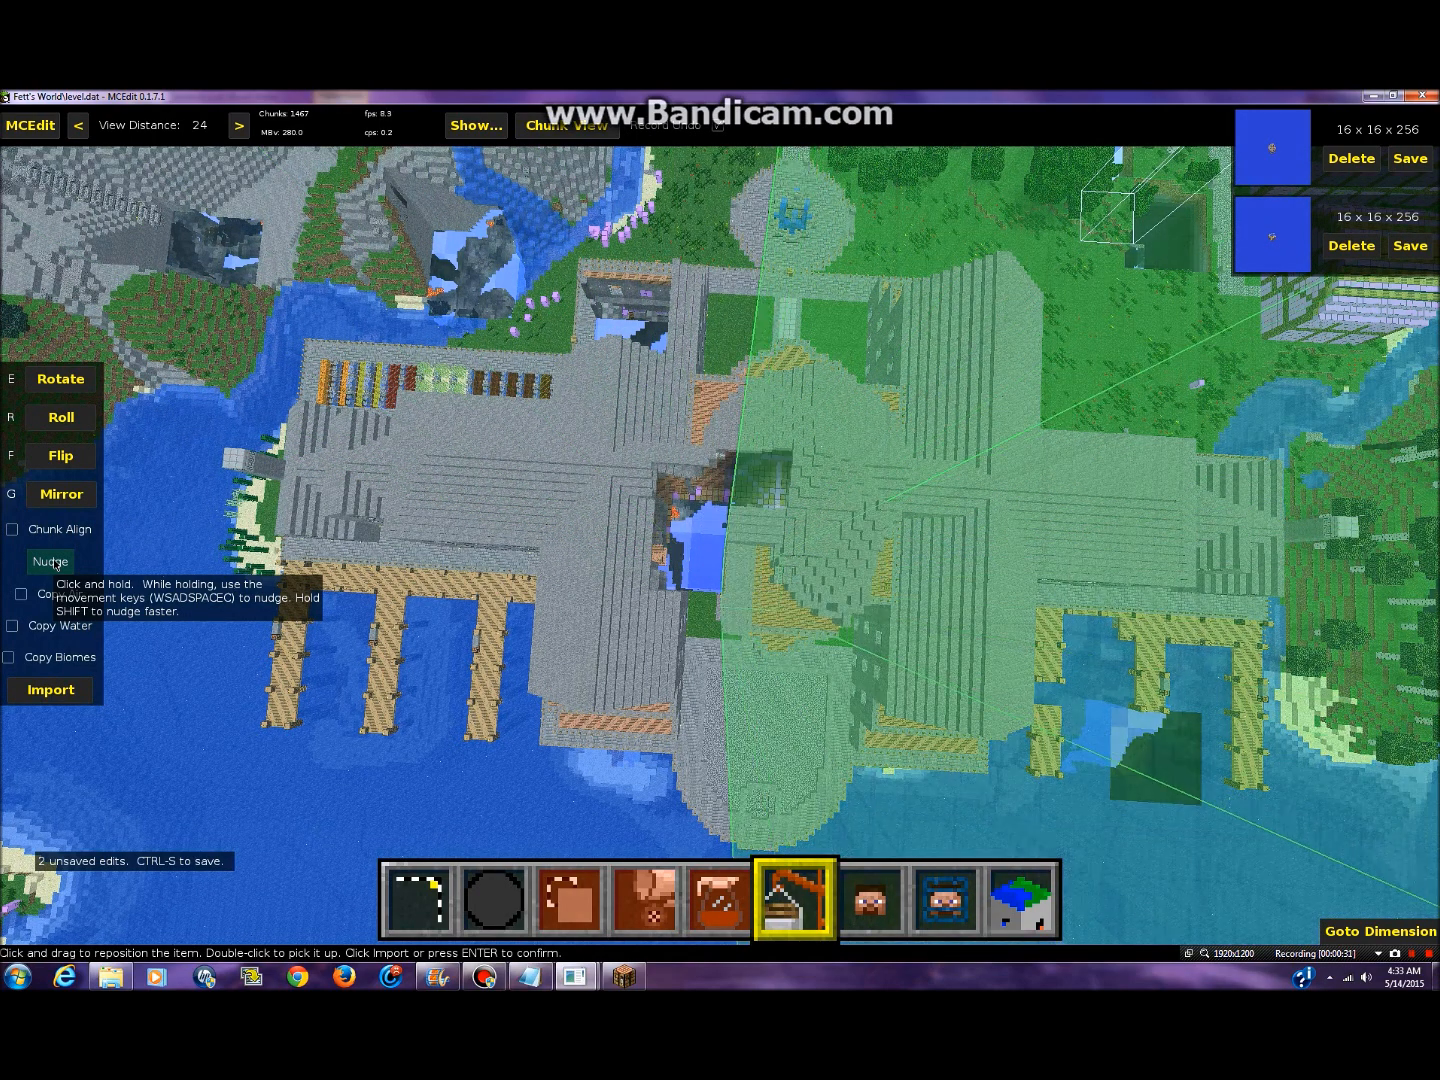
pyautogui.press('a')
pyautogui.press('a')
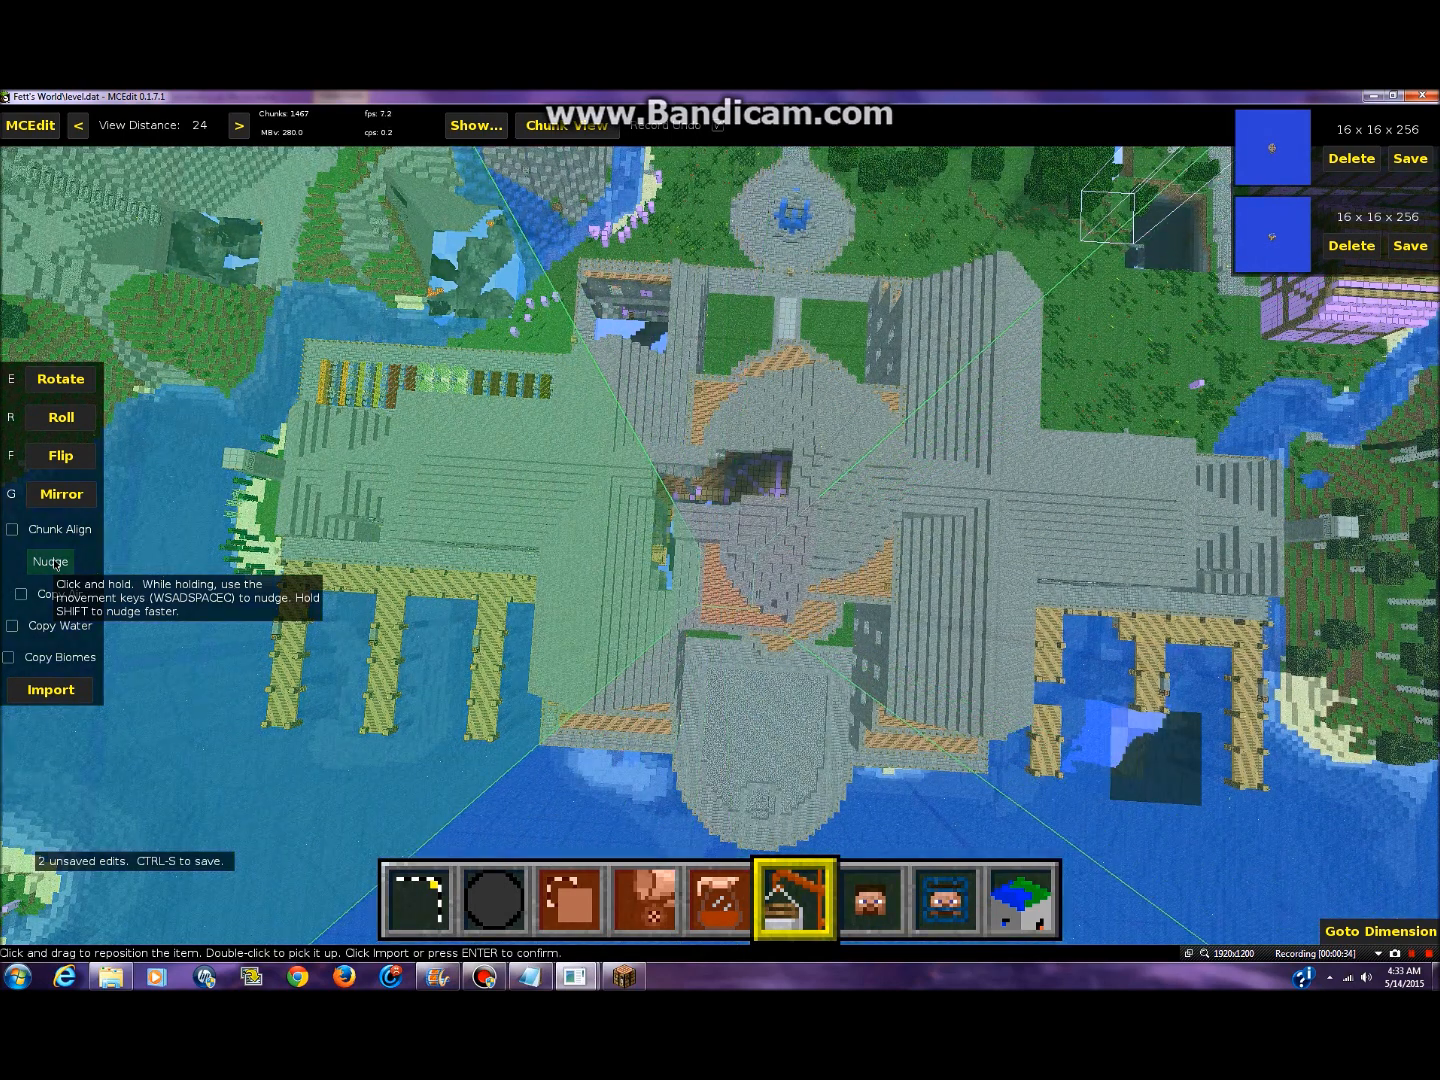
# - Turn on Chunk Align, move the chunk copy over the castle's central hole, and try to import it
pyautogui.click(12, 530)
pyautogui.moveTo(525, 535); pyautogui.dragTo(710, 540)
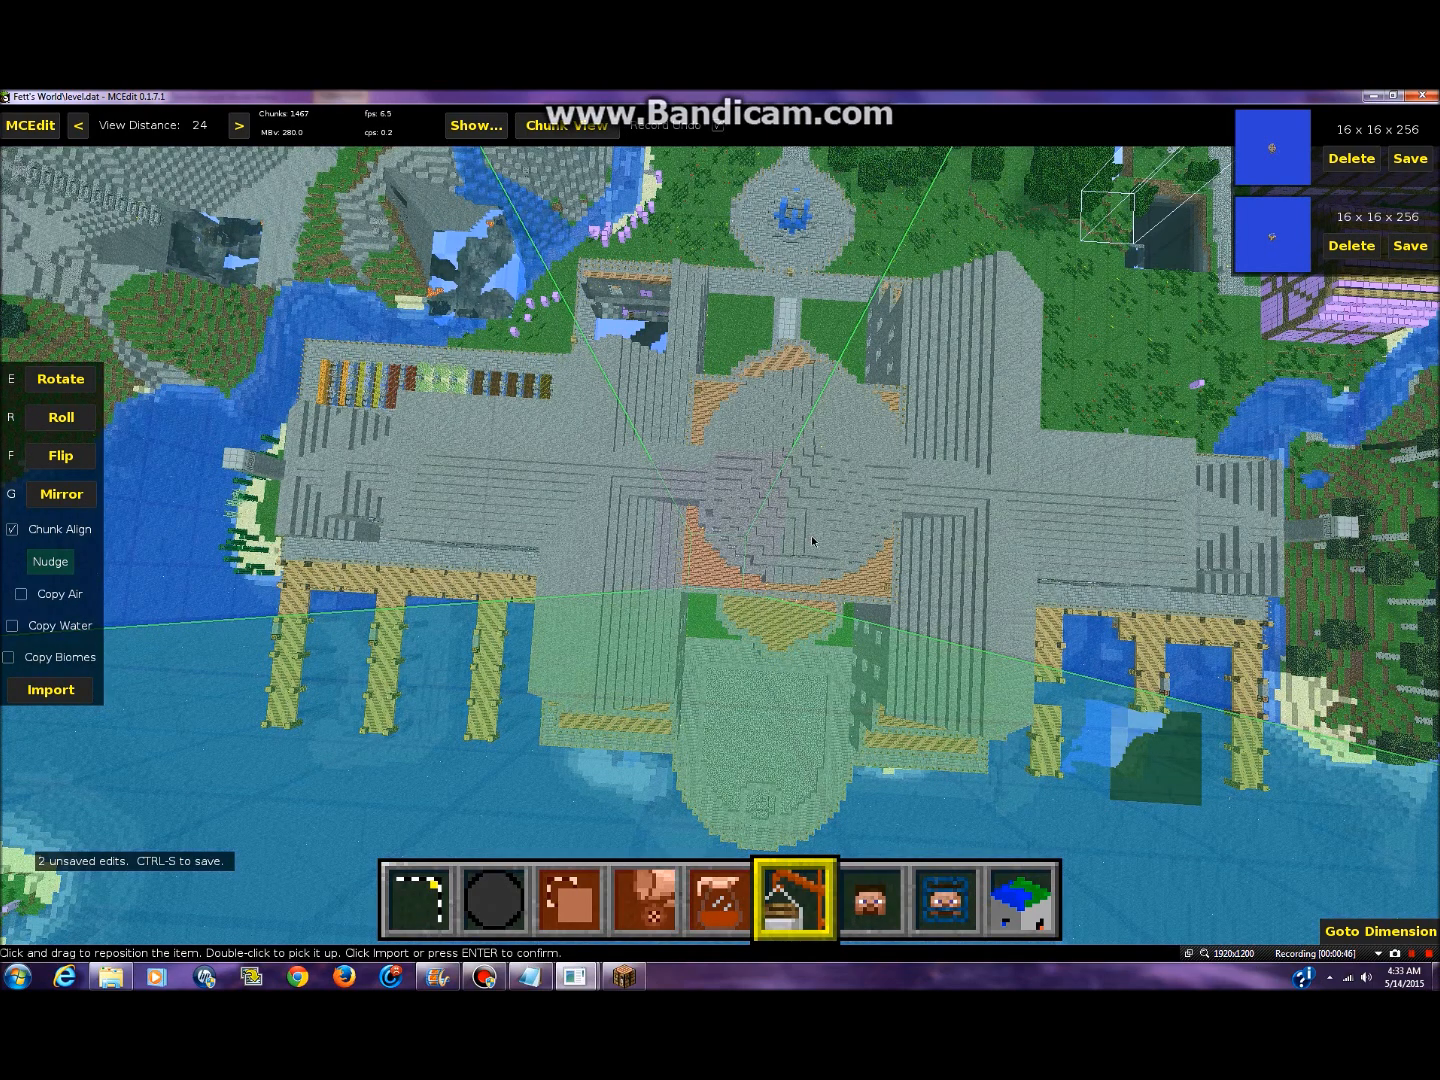
pyautogui.press('Return')
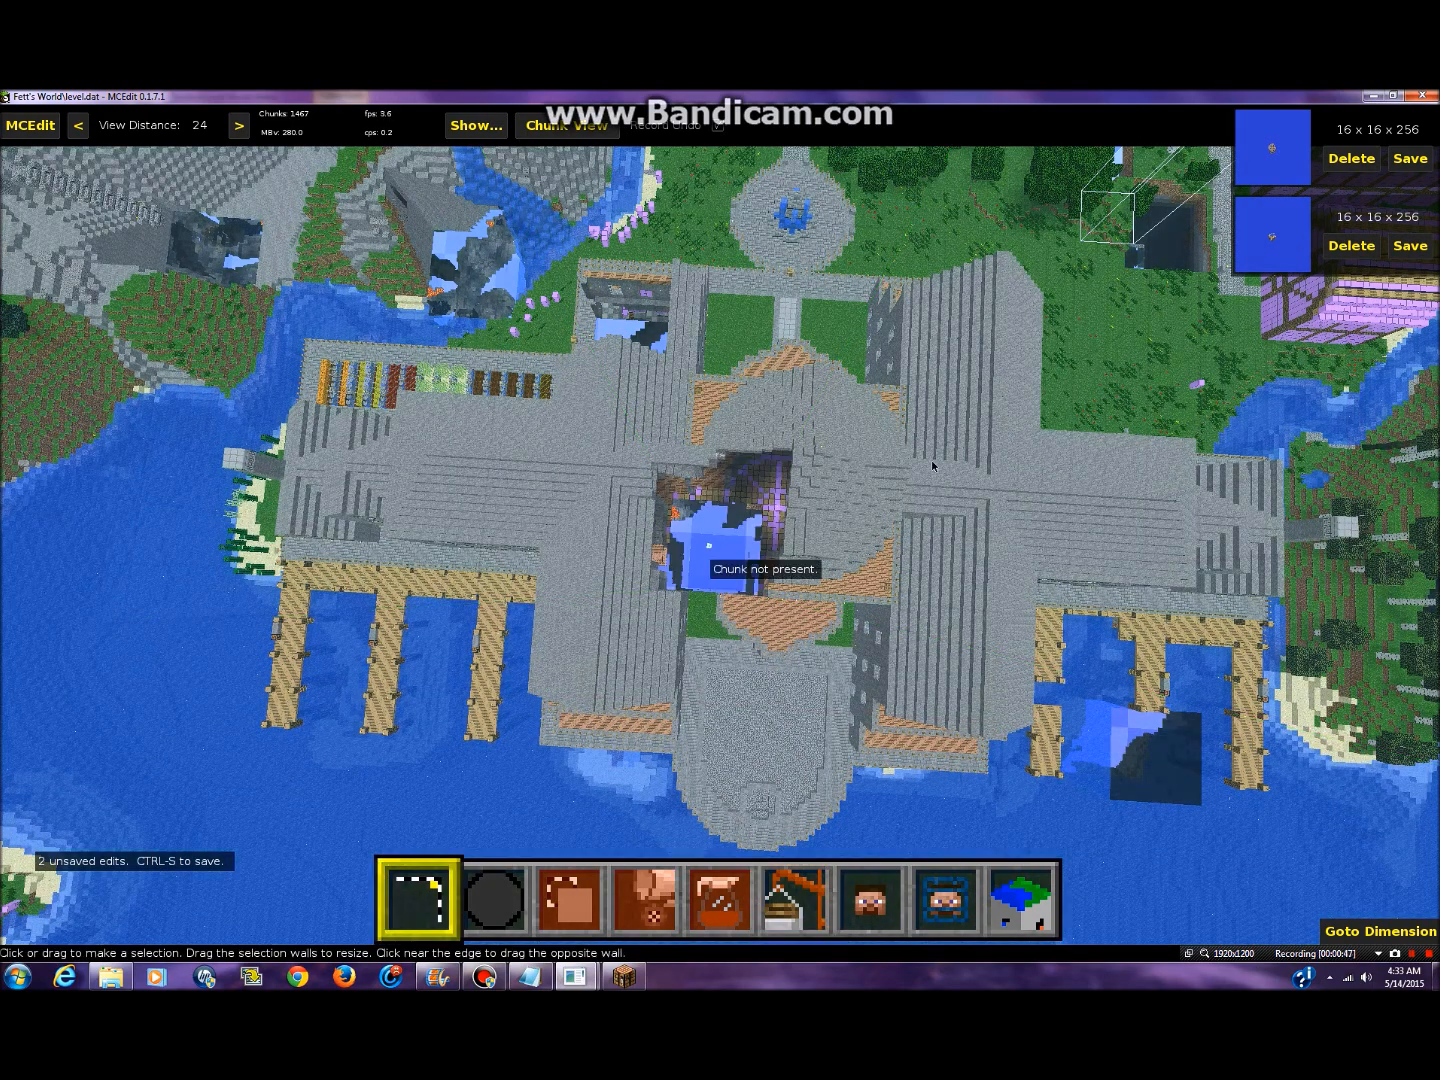
# - Import the first stored chunk copy over the castle's central hole with Chunk Align on, and clear the selection
pyautogui.click(1268, 172)
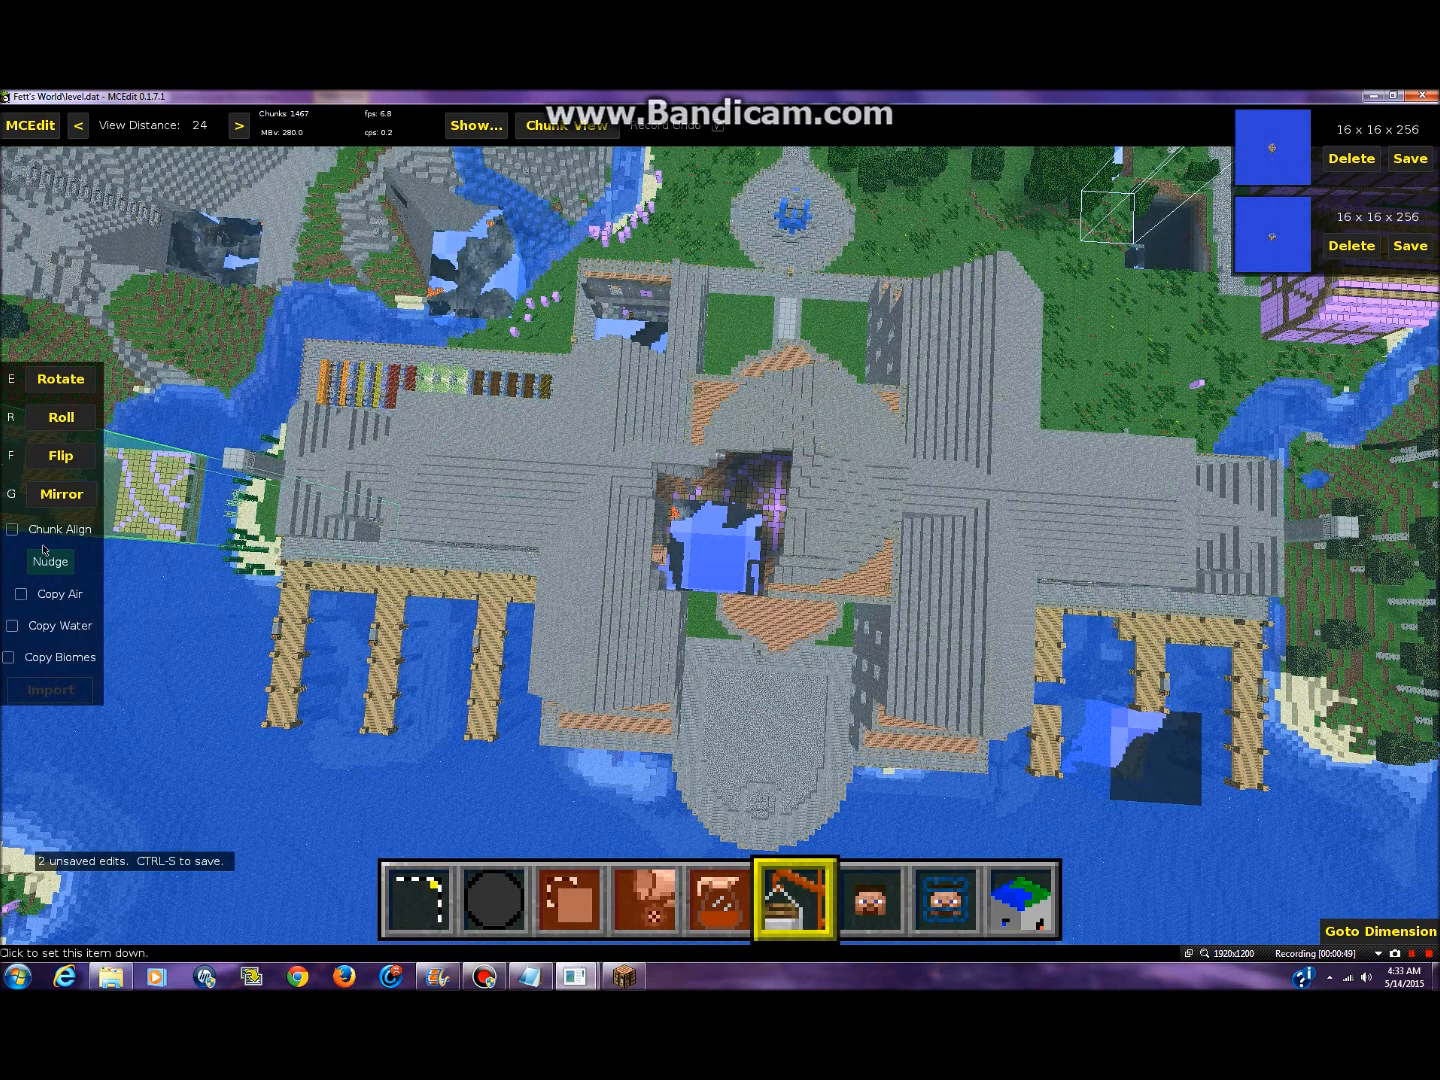
pyautogui.click(13, 530)
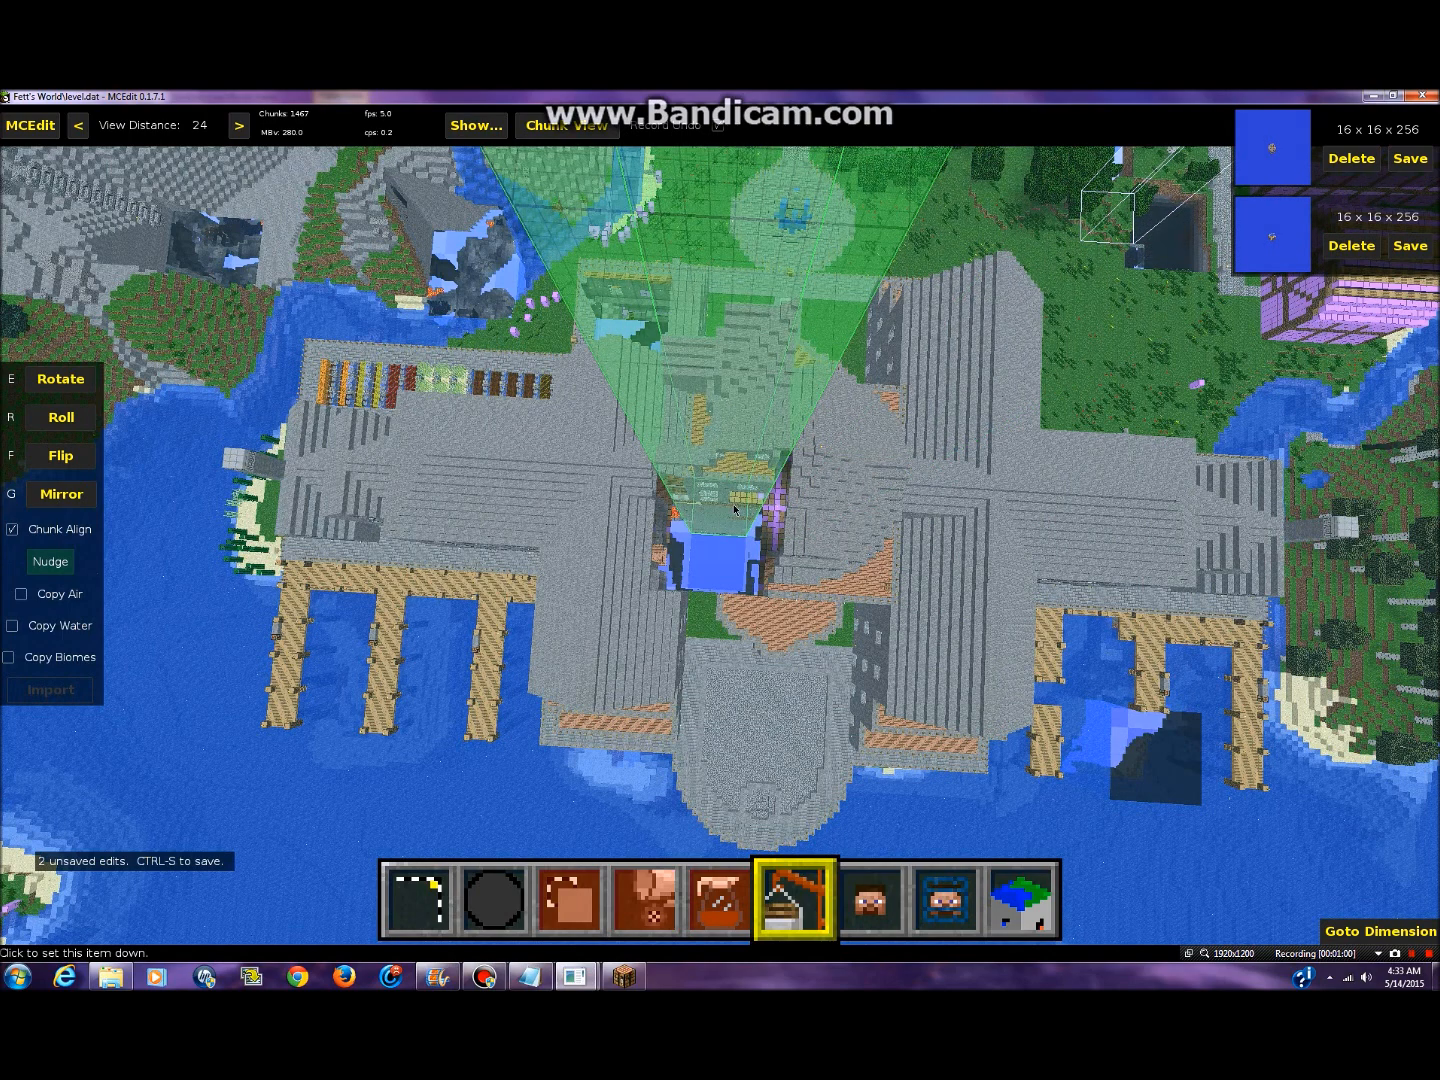
pyautogui.click(729, 577)
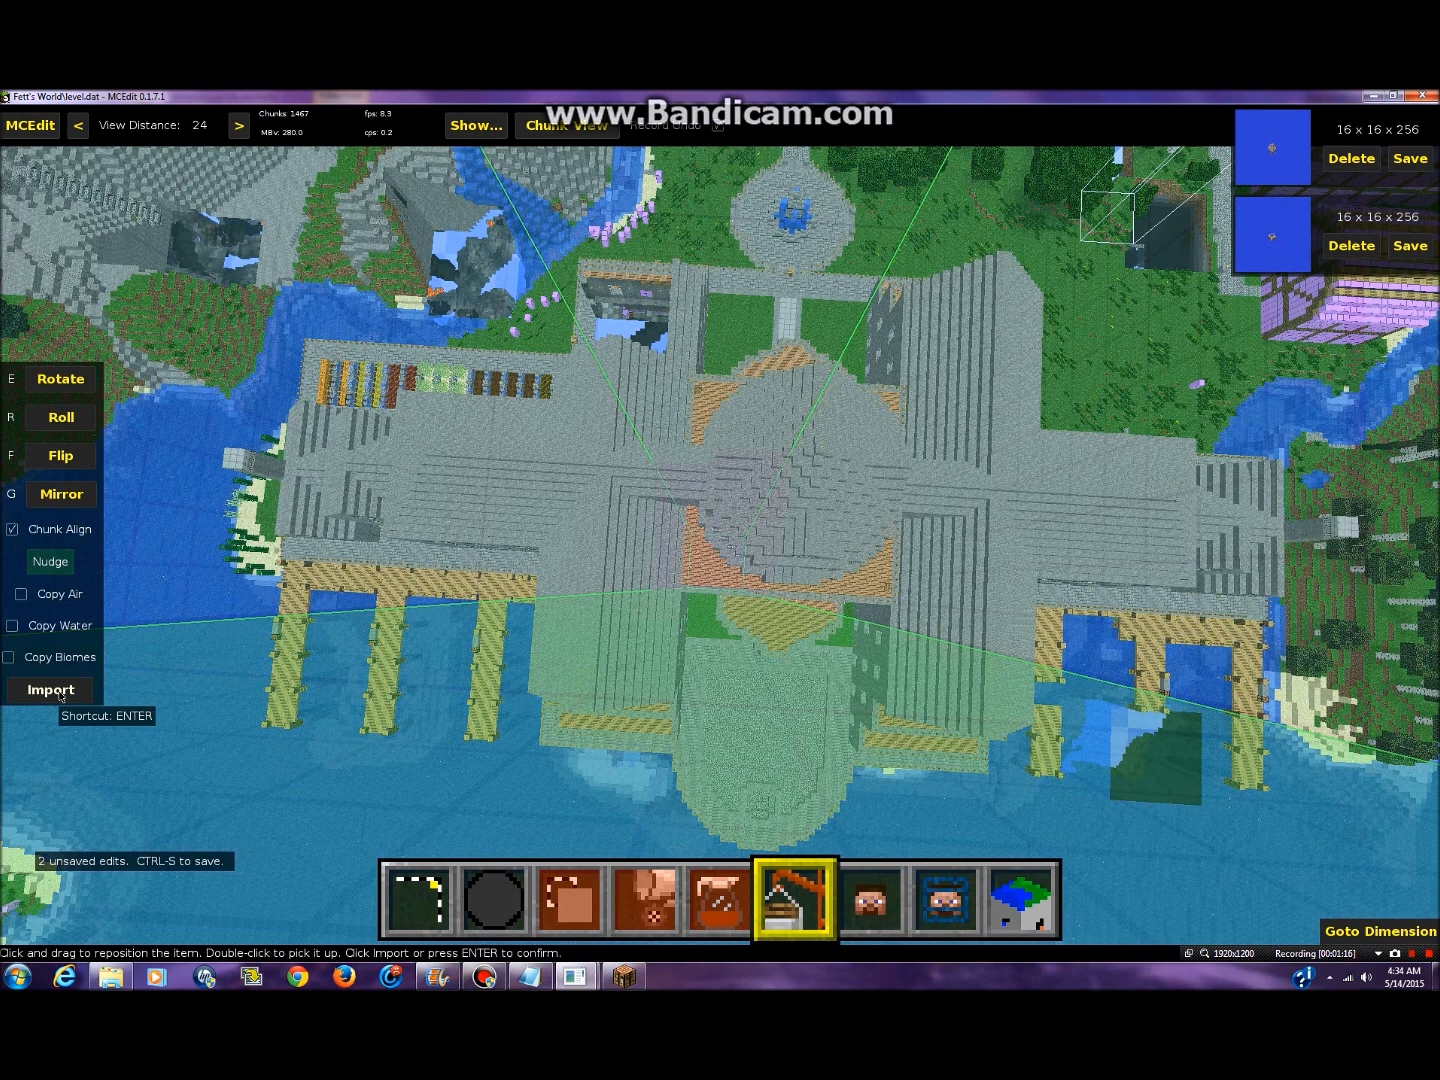
pyautogui.click(51, 690)
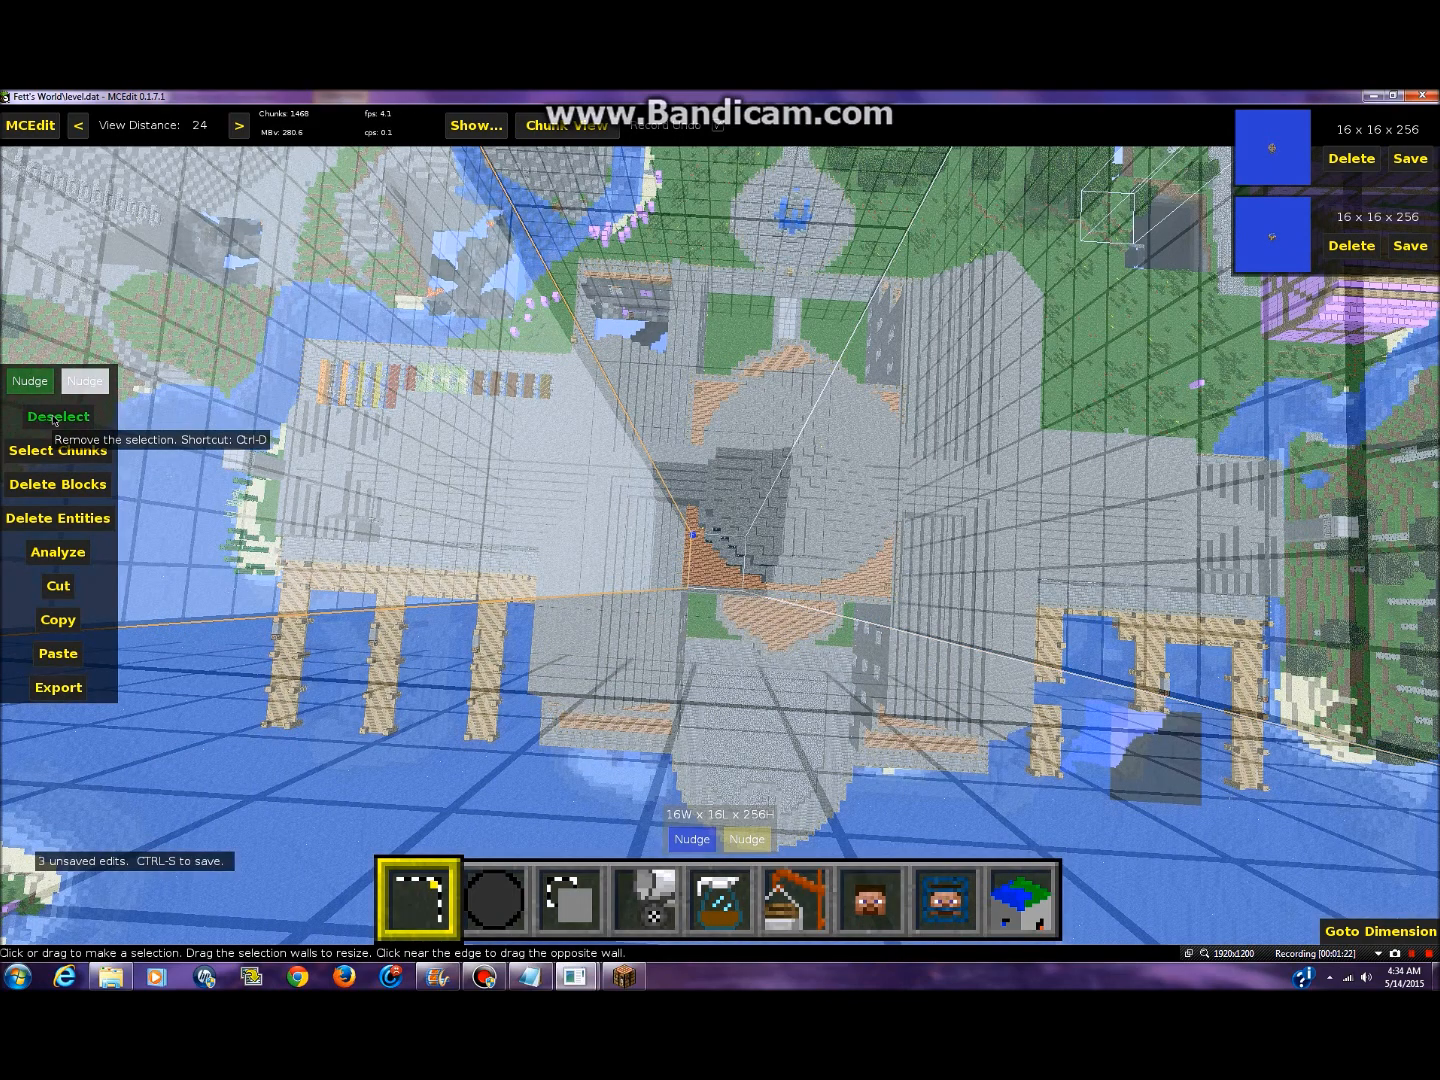
pyautogui.click(52, 418)
# - Inspect the re-imported castle centre and delete the first stored chunk copy
pyautogui.press('s')
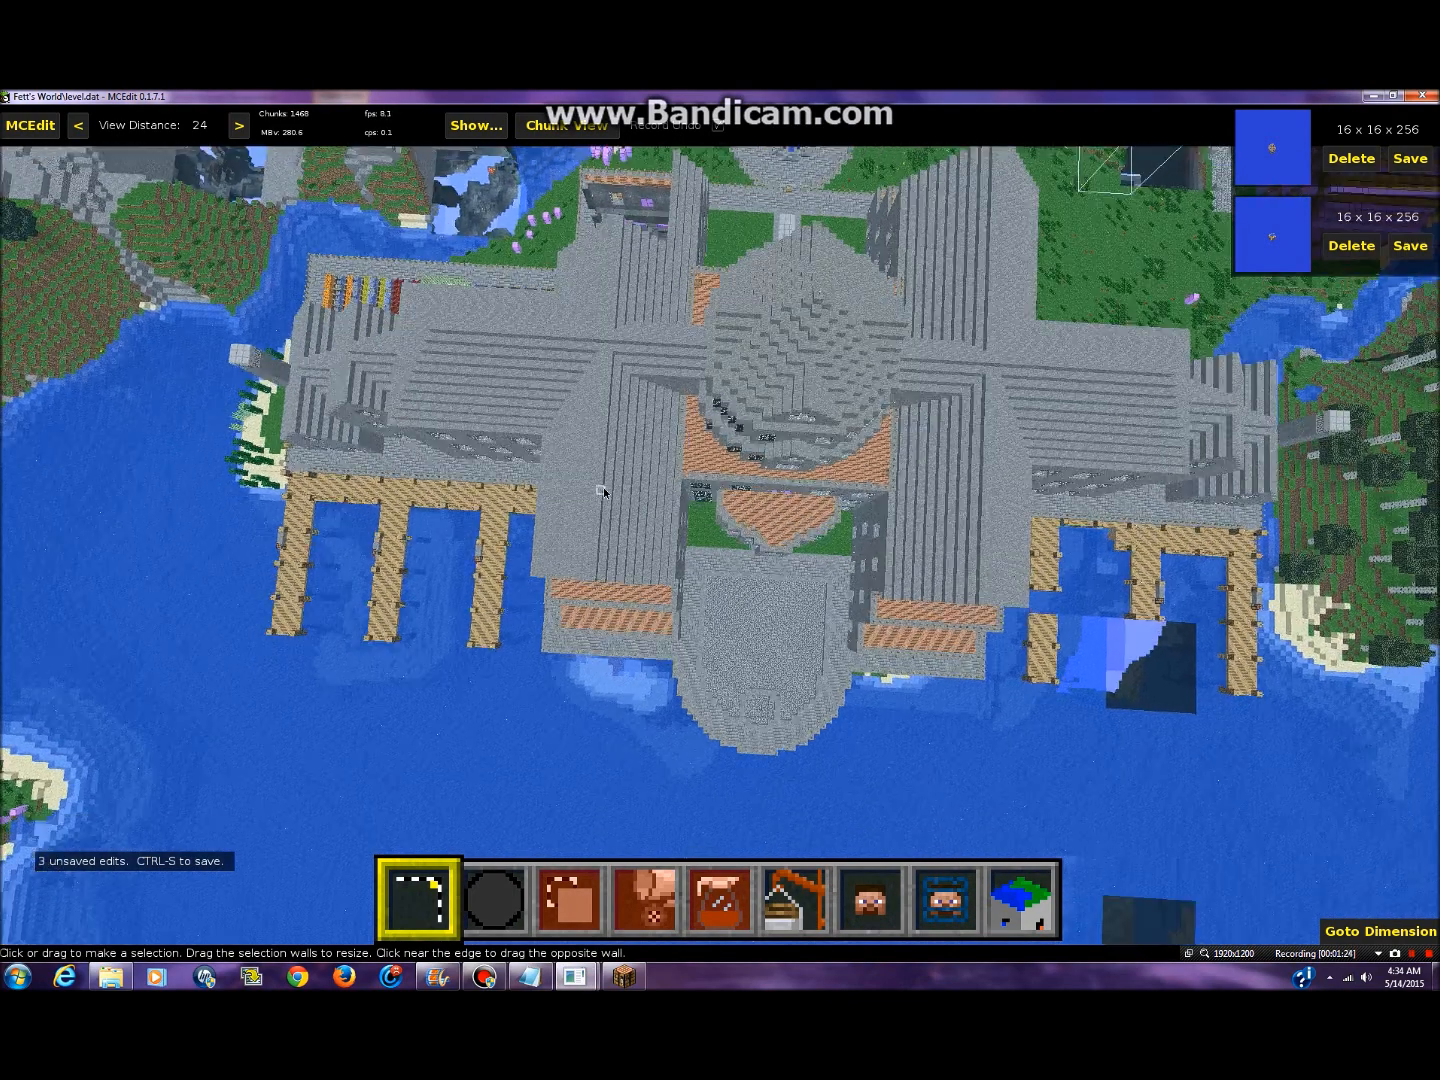
pyautogui.rightClick(694, 452)
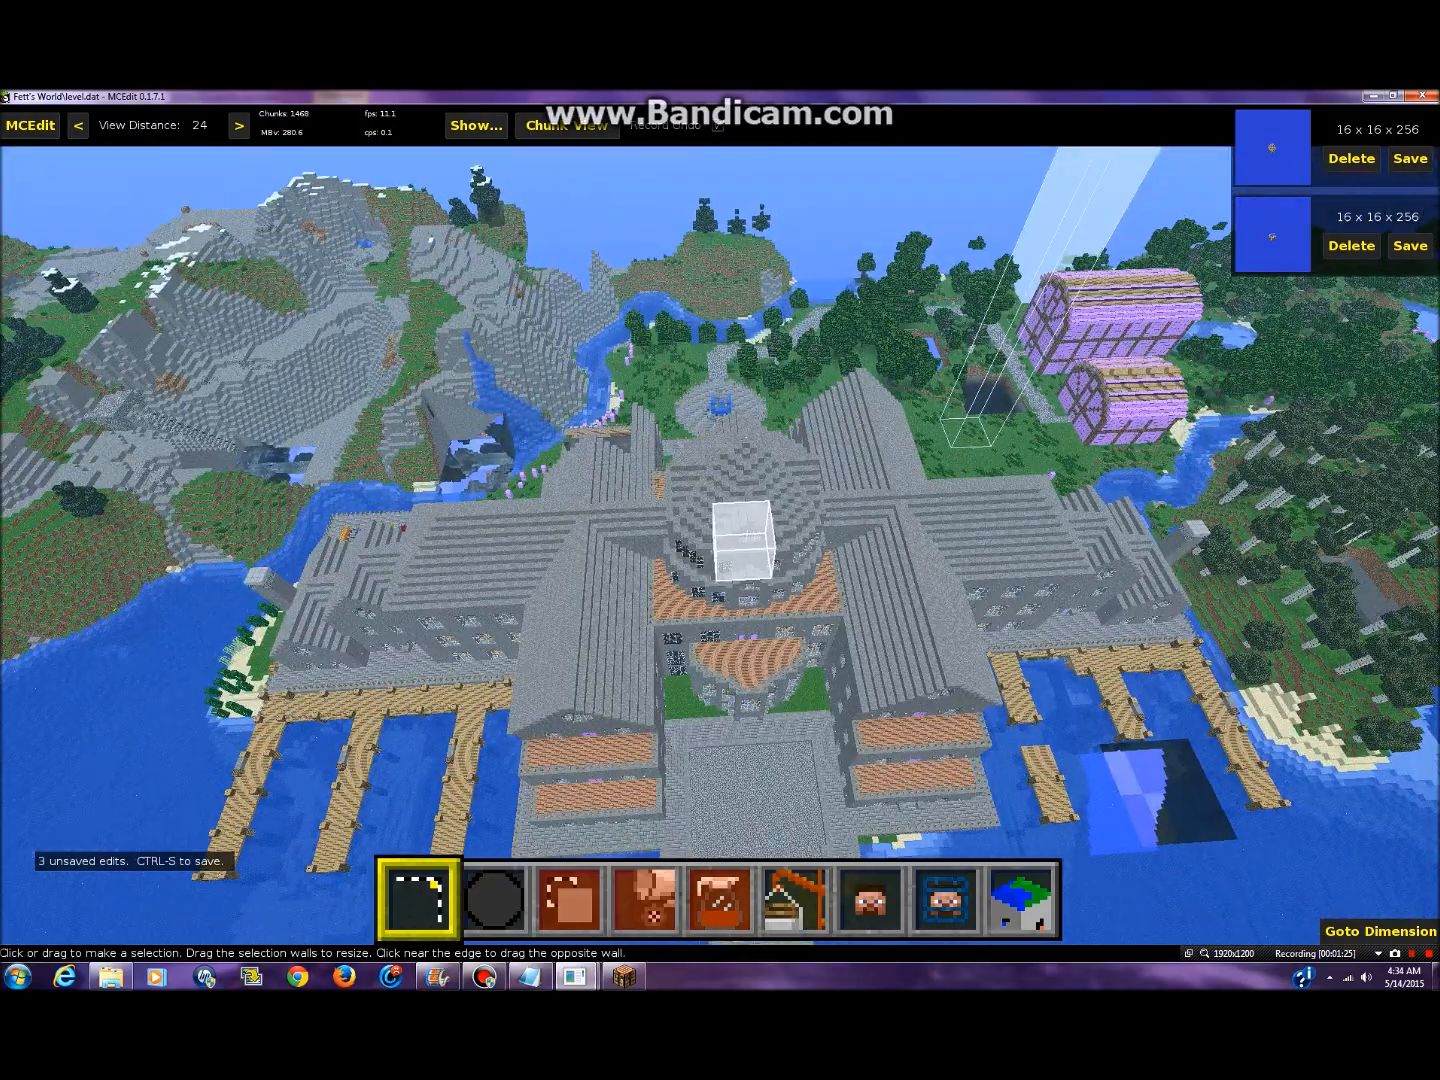
pyautogui.press('w')
pyautogui.rightClick(742, 444)
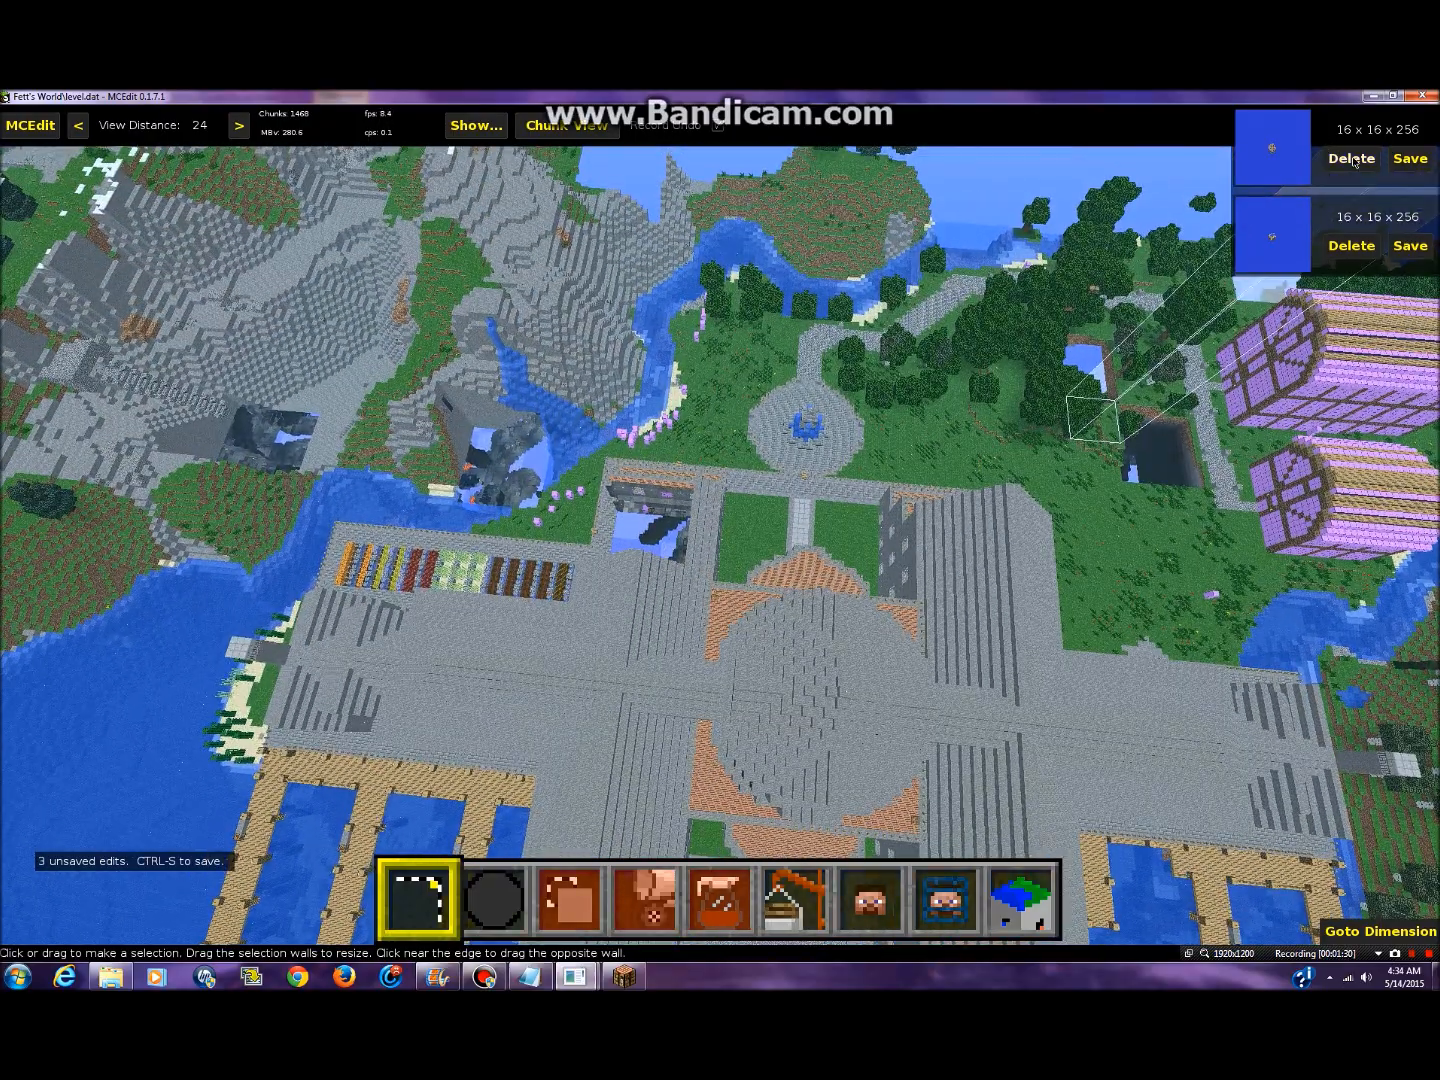
pyautogui.click(1354, 162)
# - Select the area over the pier and water beside the castle wall and expand it to the full chunk
pyautogui.press('s')
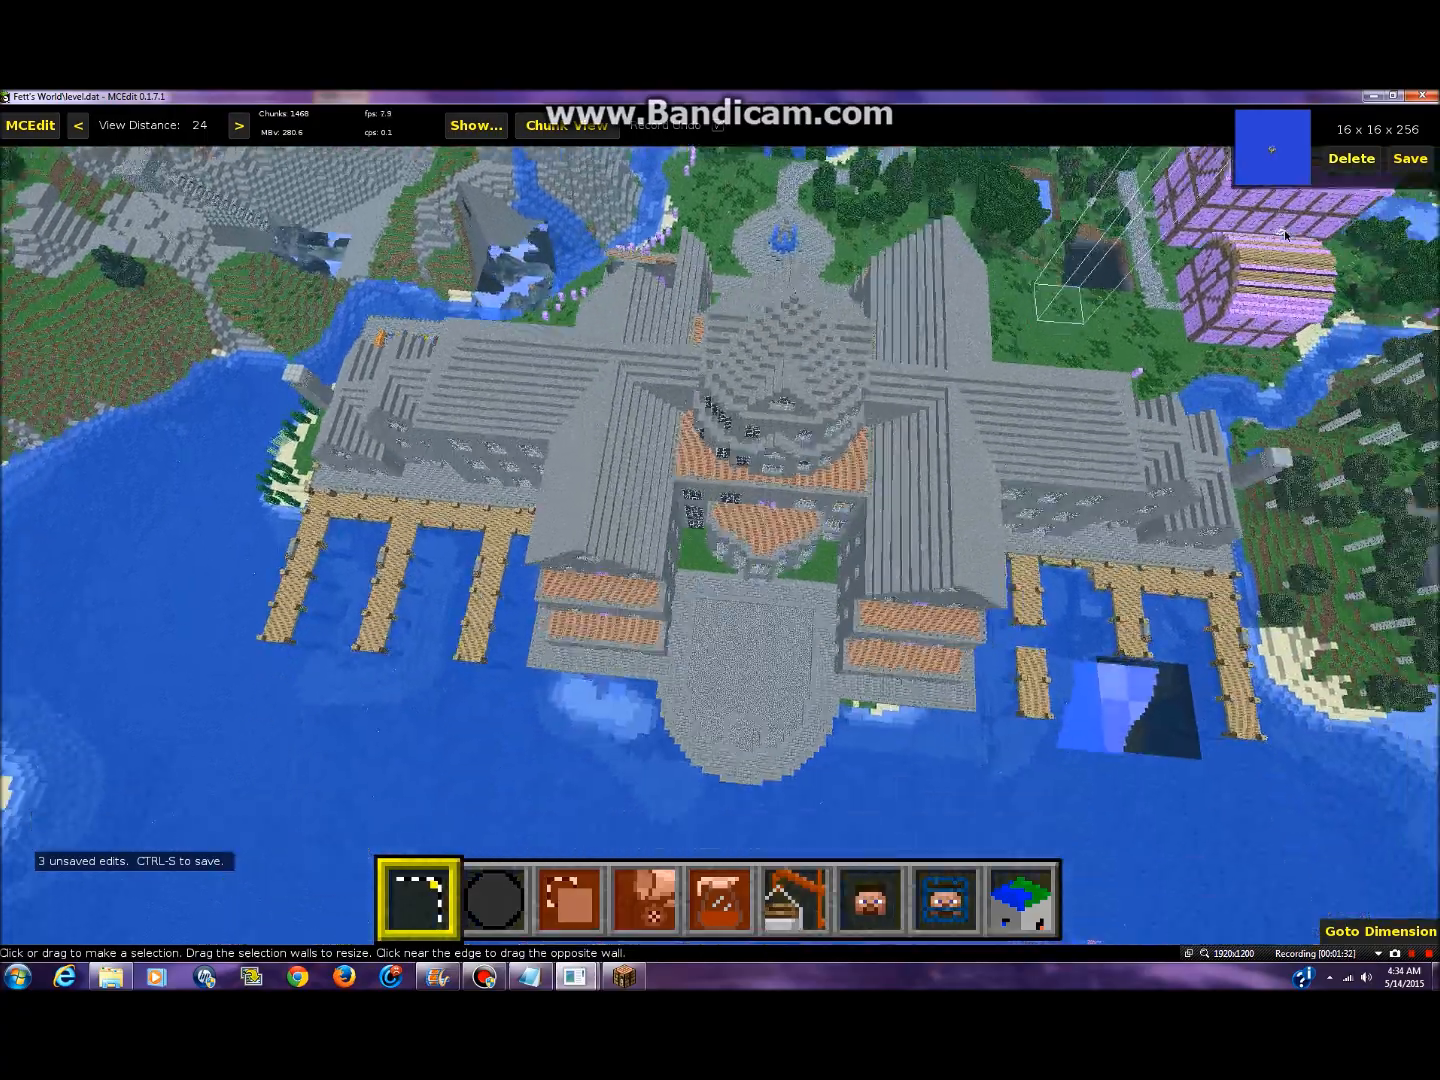
pyautogui.press('d')
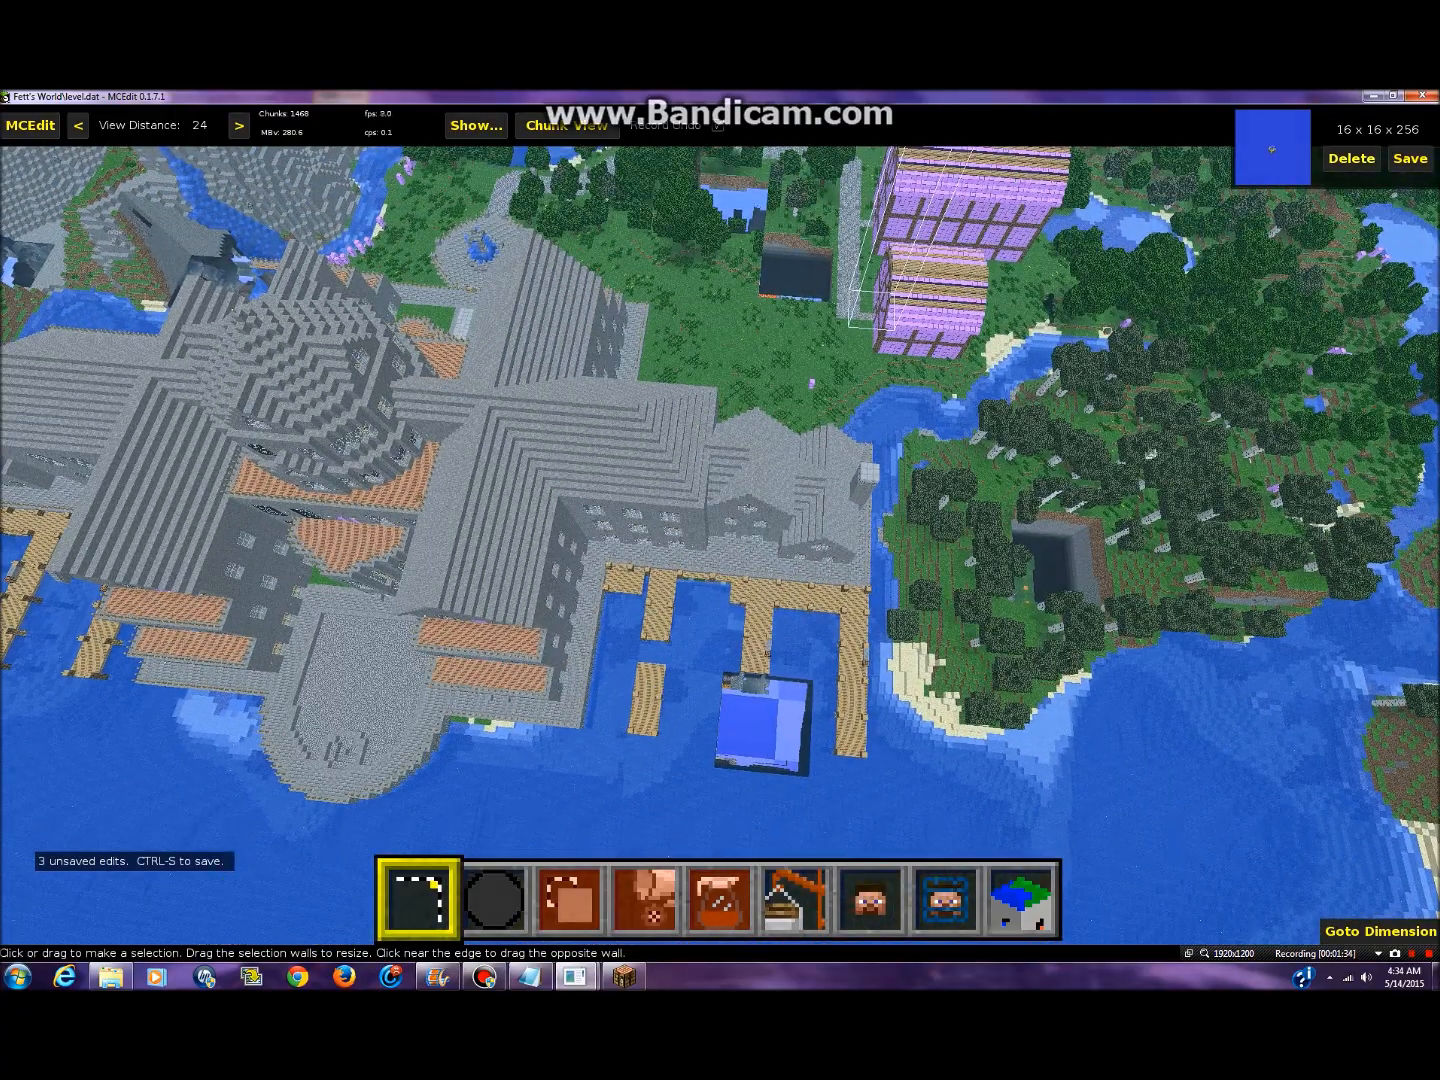
pyautogui.press('w')
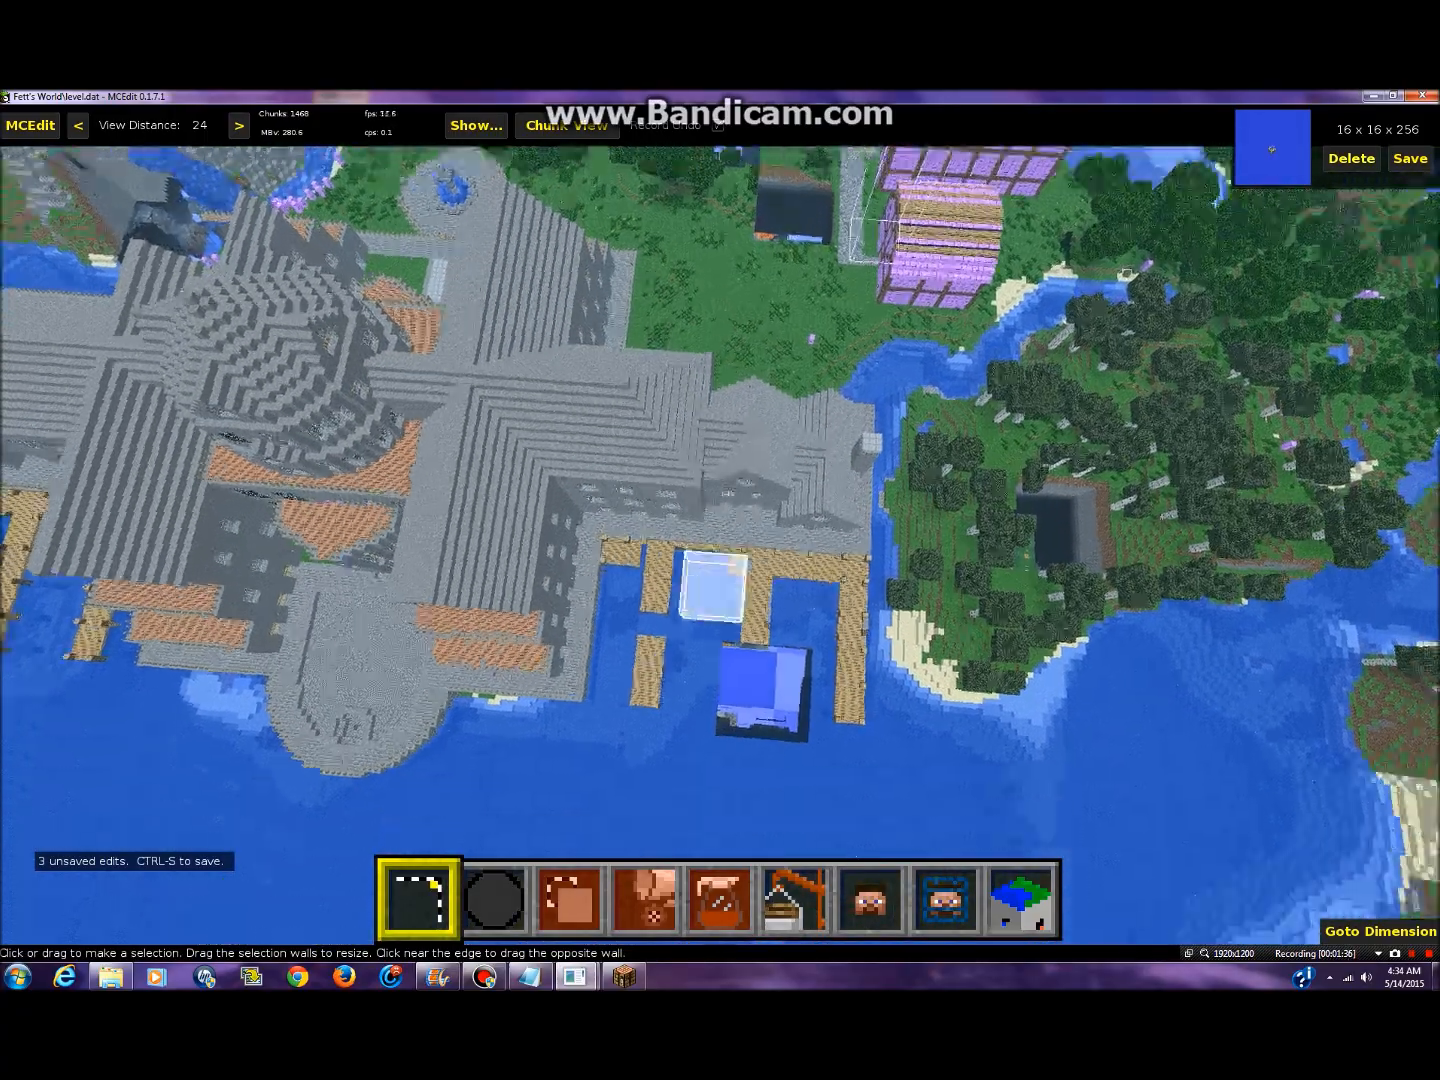
pyautogui.moveTo(772, 480); pyautogui.dragTo(772, 500, button='right')
pyautogui.press('z')
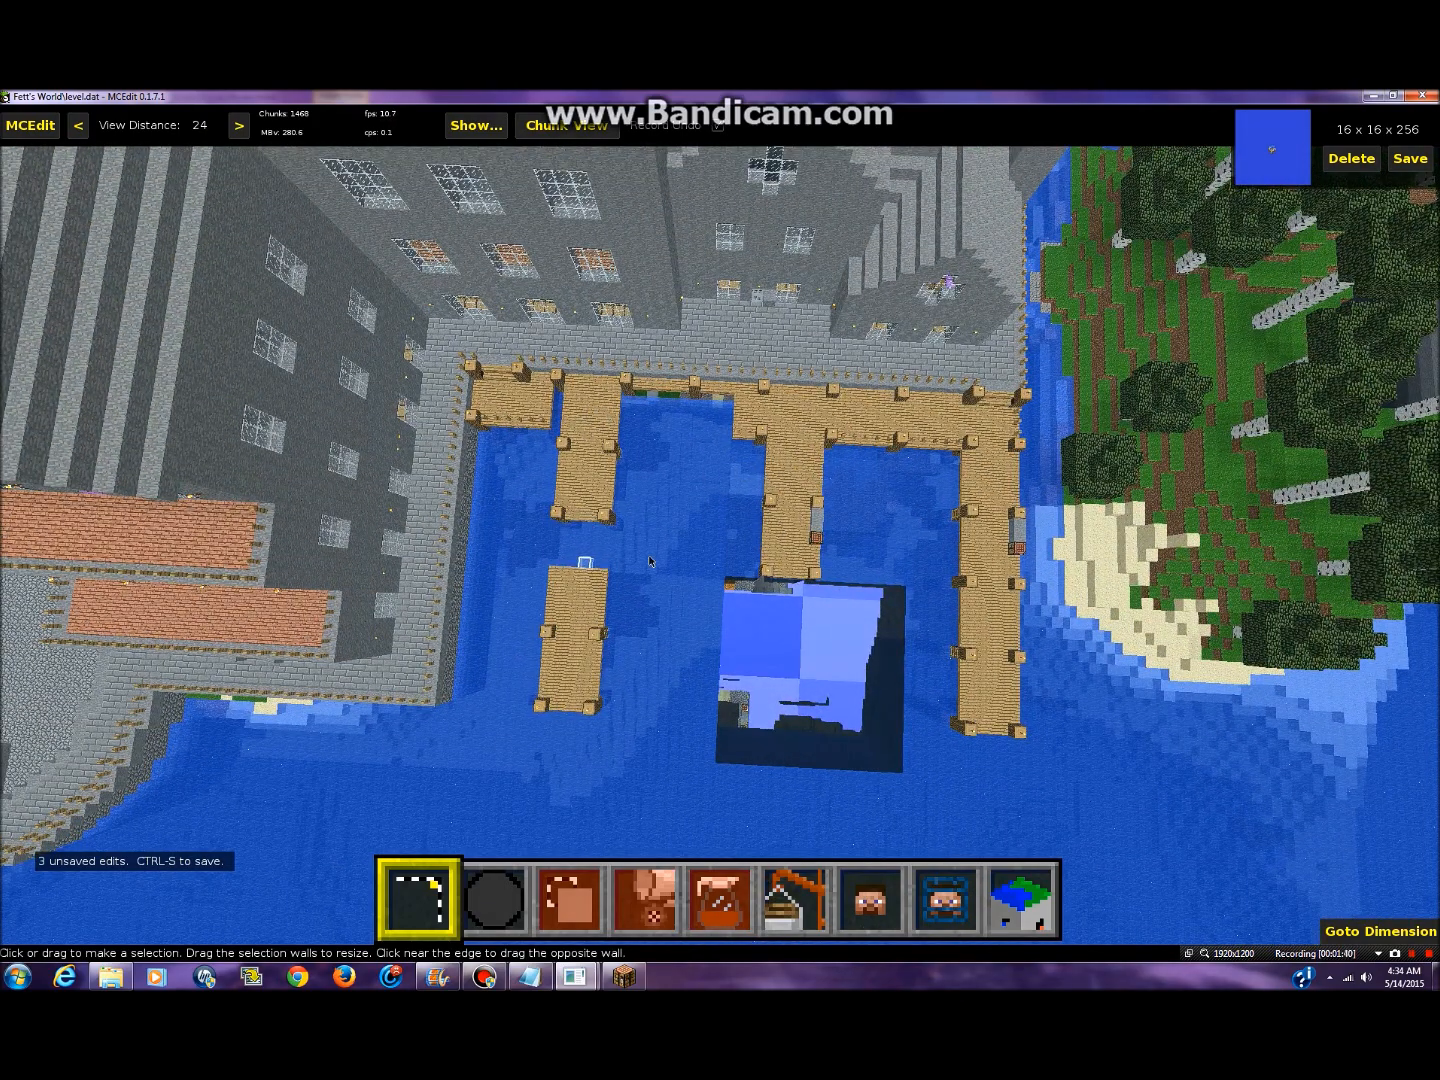
pyautogui.click(577, 402)
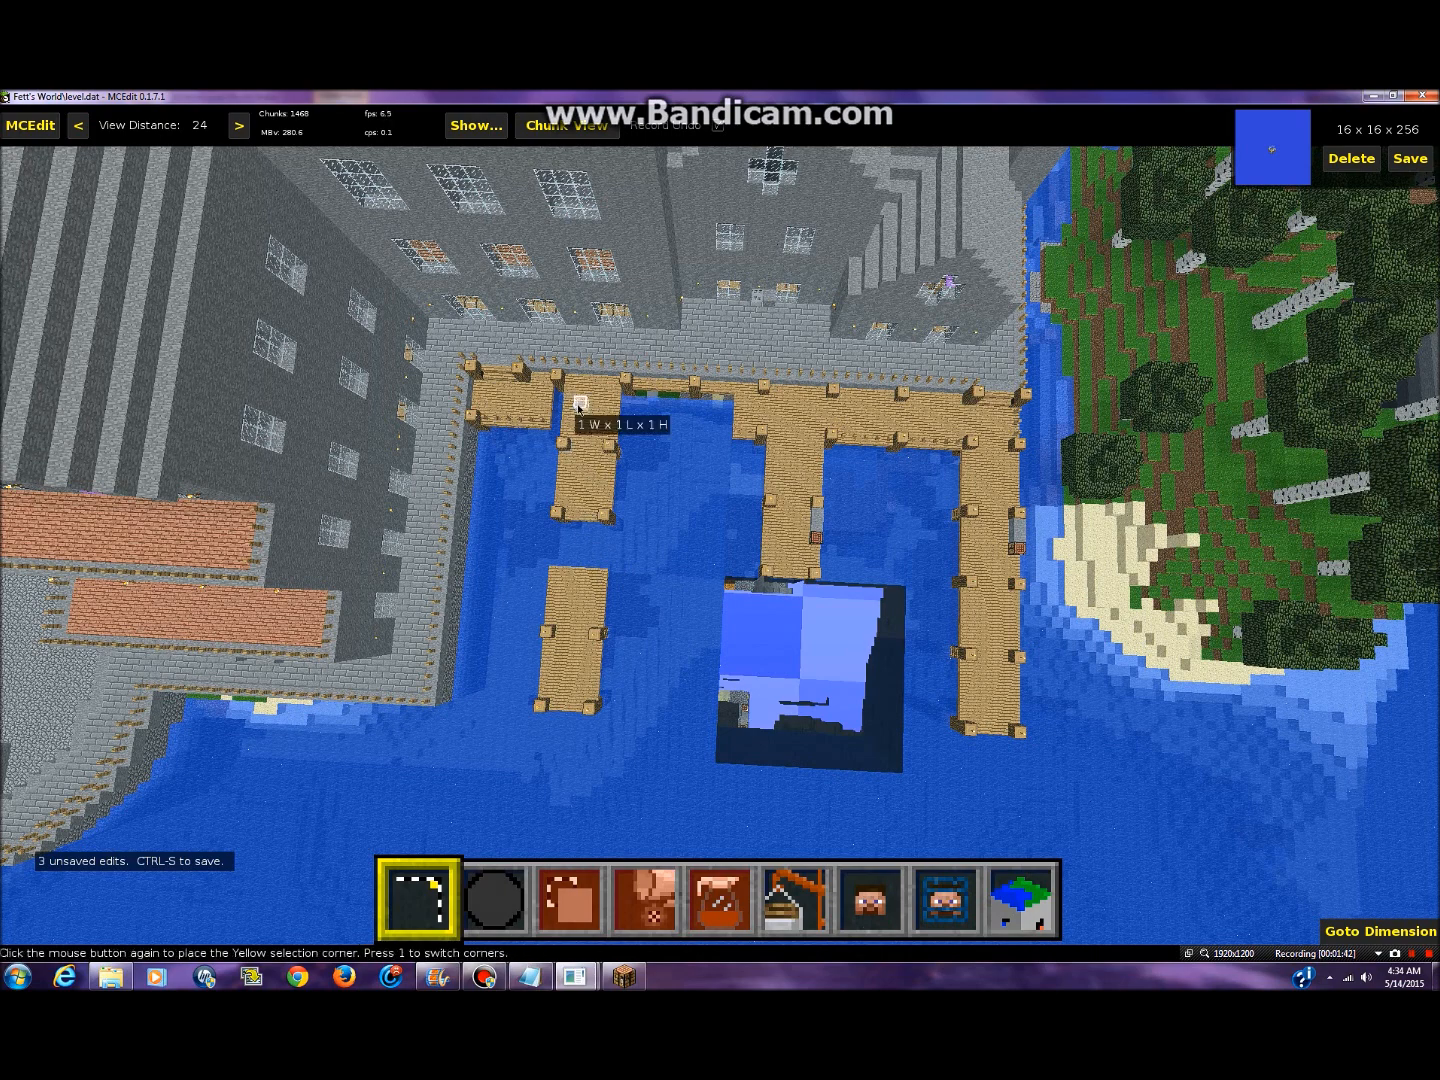
pyautogui.click(707, 554)
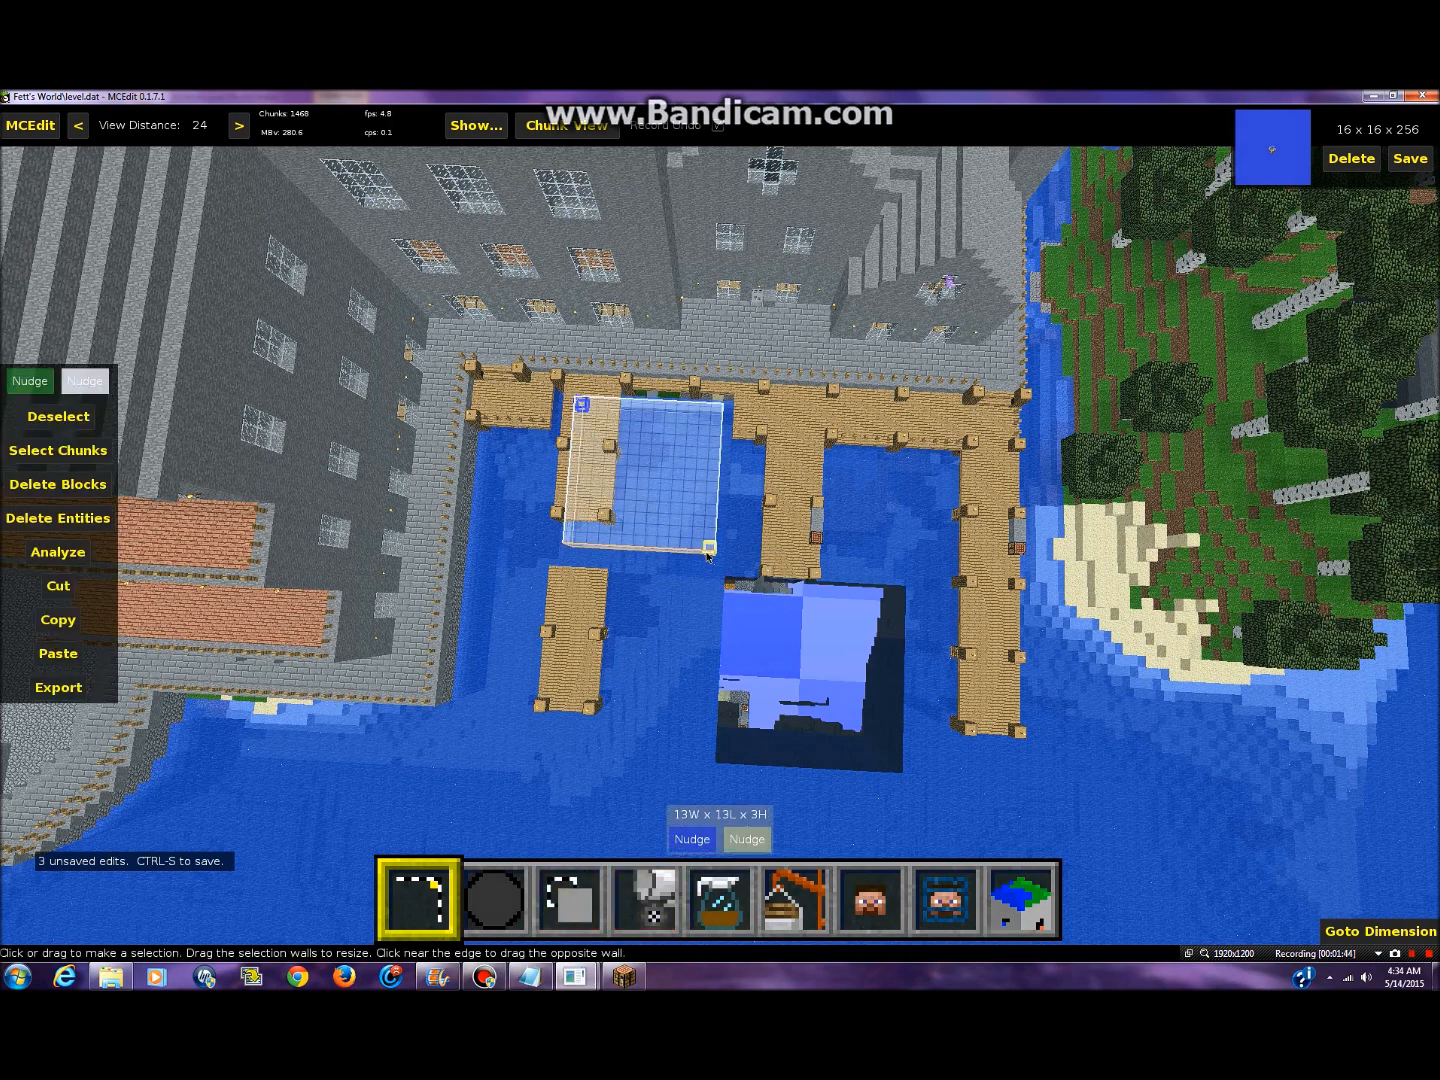
pyautogui.click(72, 452)
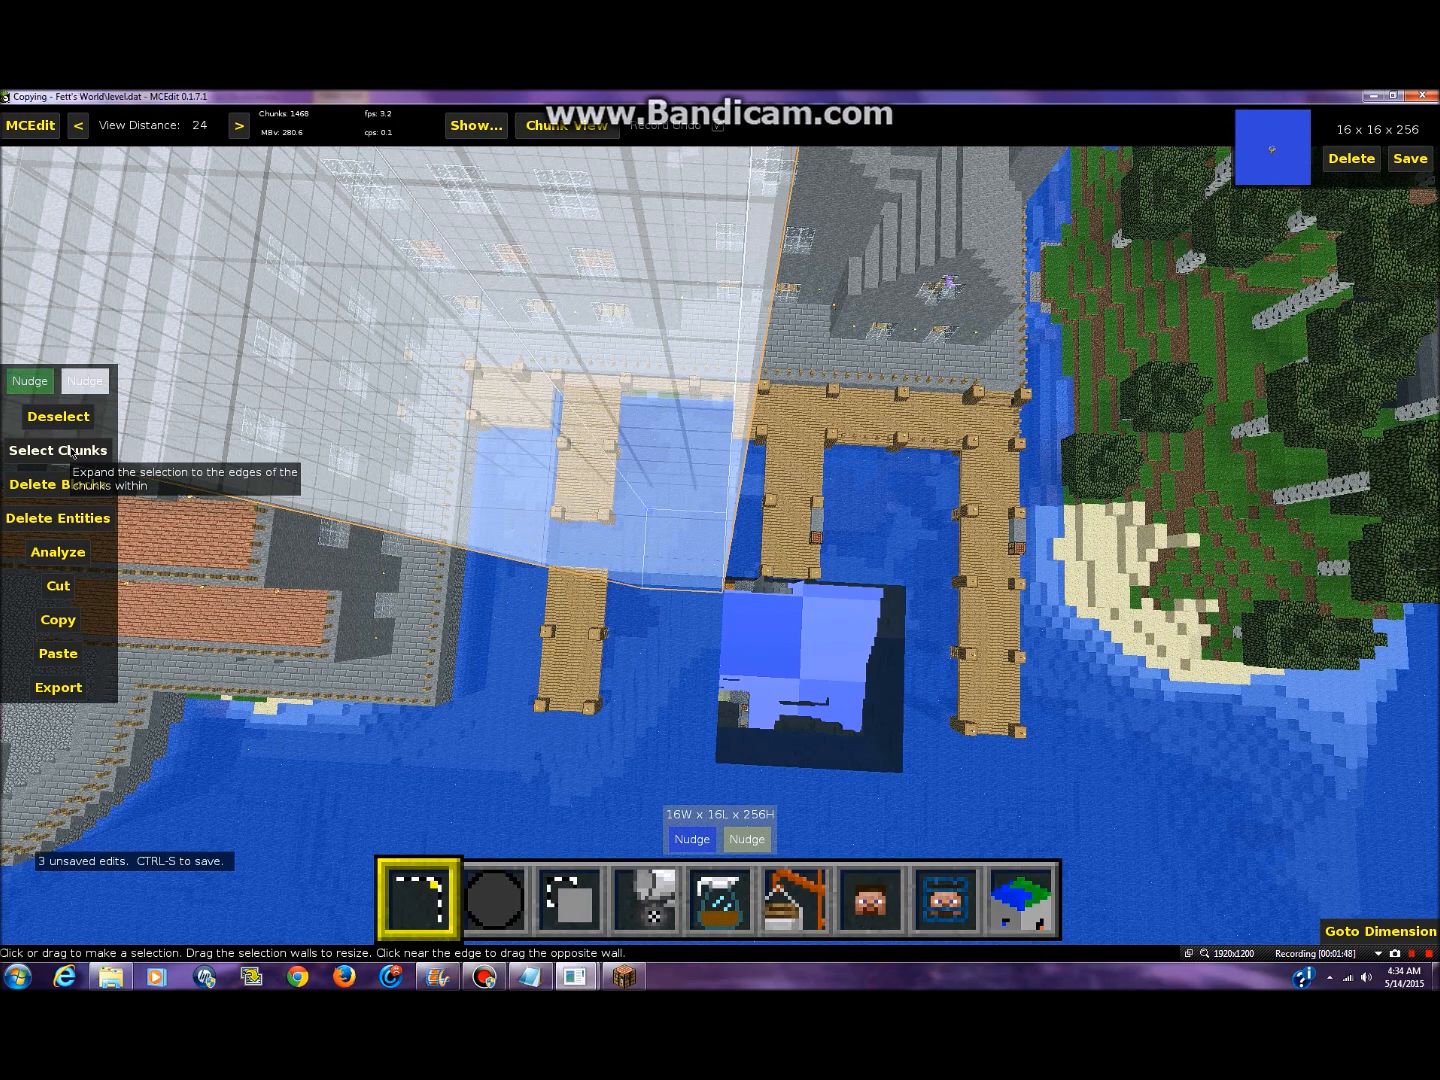
# - Cut the selected pier chunk, confirm deleting the chunks instead of filling with air, and clear the selection
pyautogui.hotkey('ctrl', 'x')
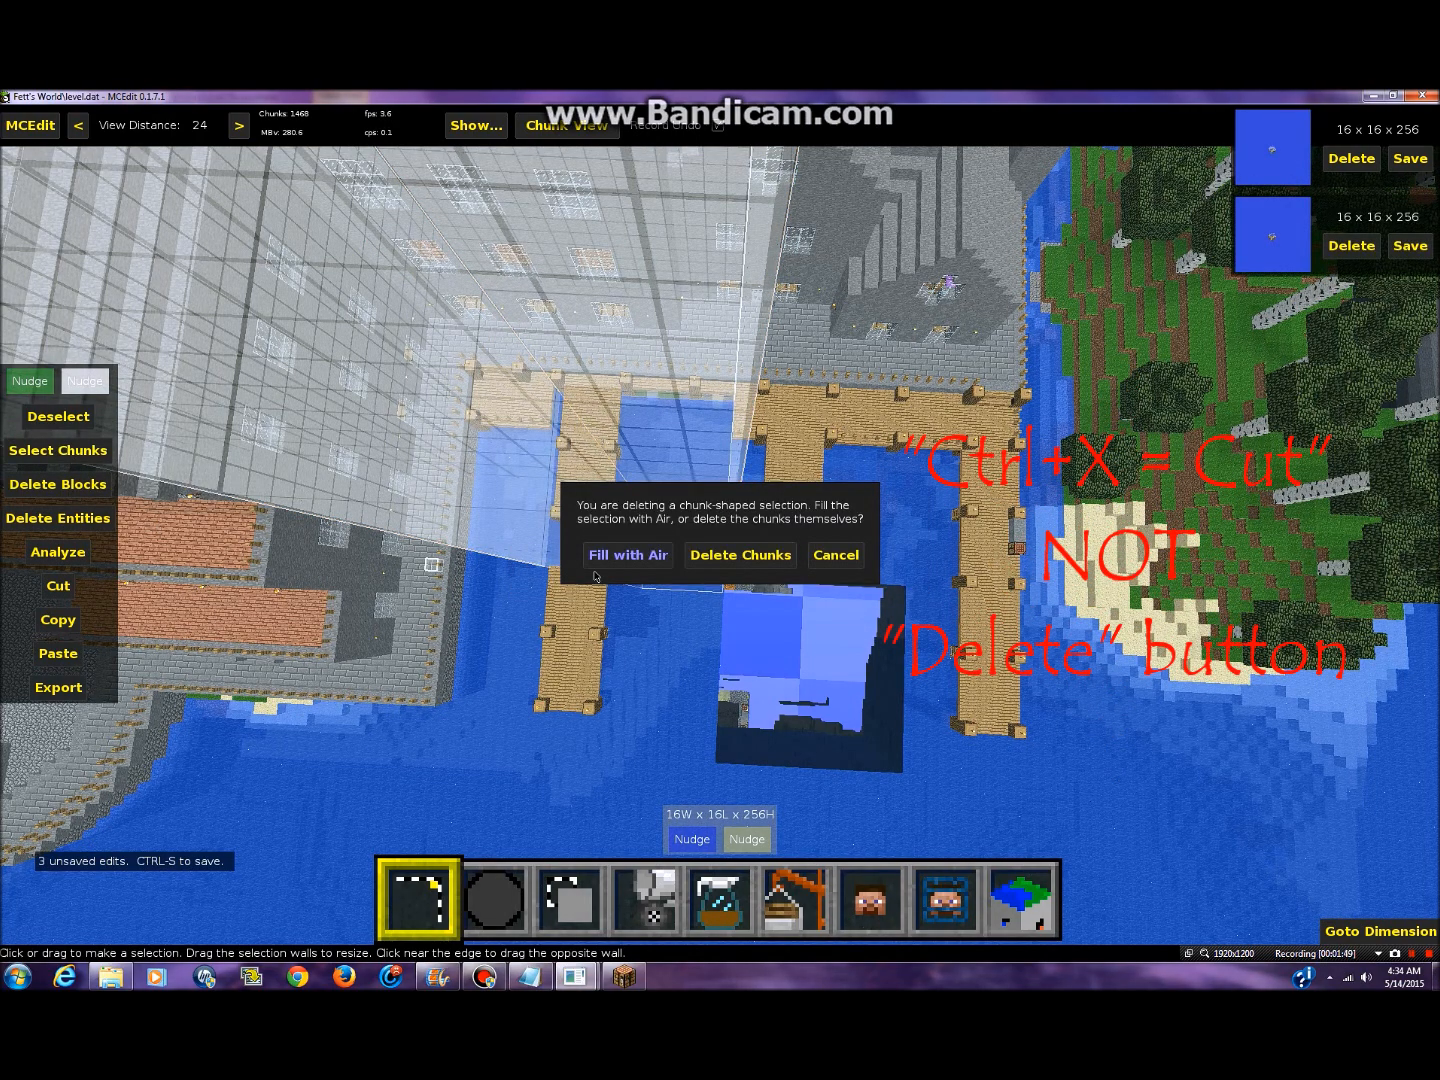
pyautogui.click(750, 556)
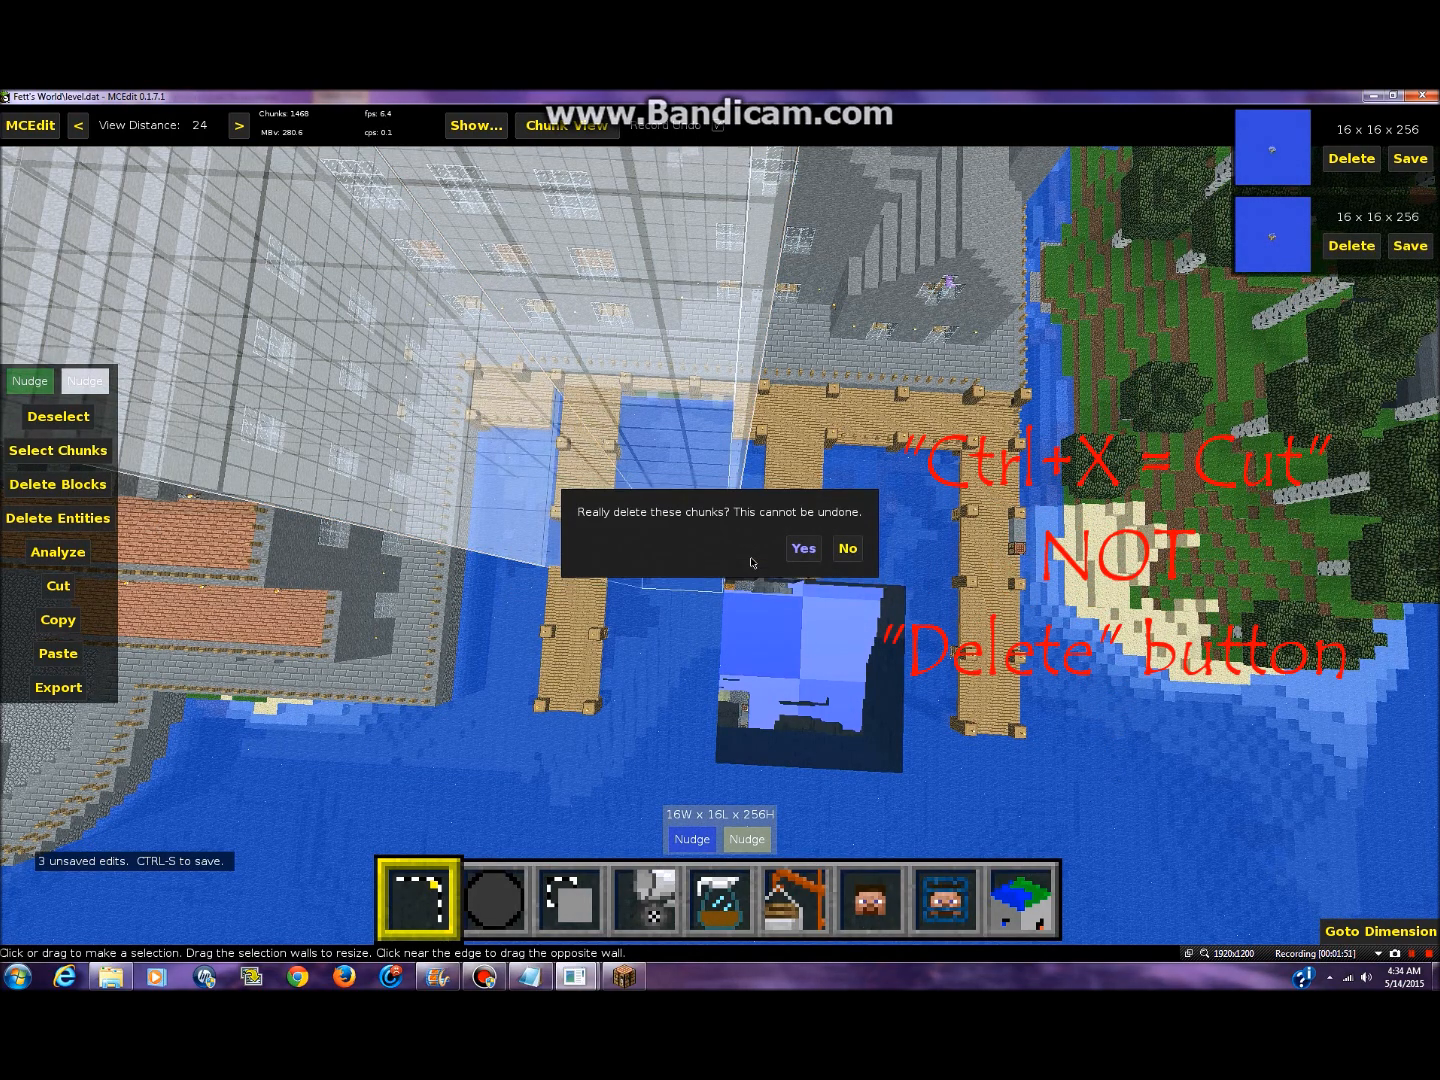
pyautogui.click(800, 550)
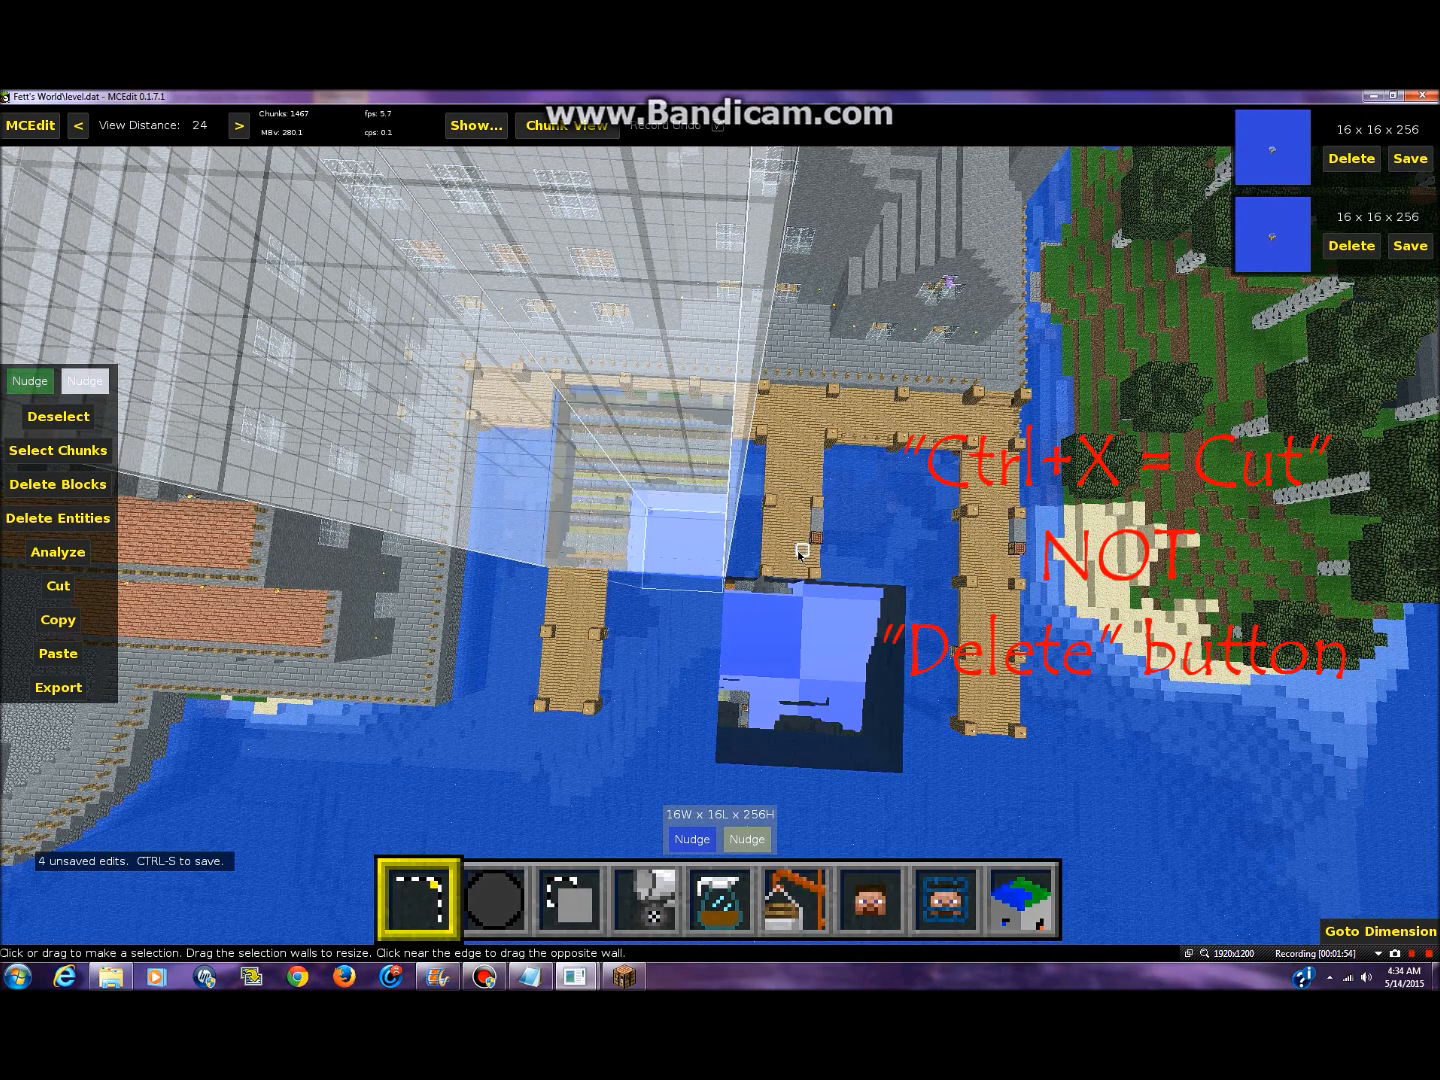
pyautogui.click(76, 420)
# - Import the second stored chunk copy over the missing pier chunk with Chunk Align on, and delete its stored copy
pyautogui.press('a')
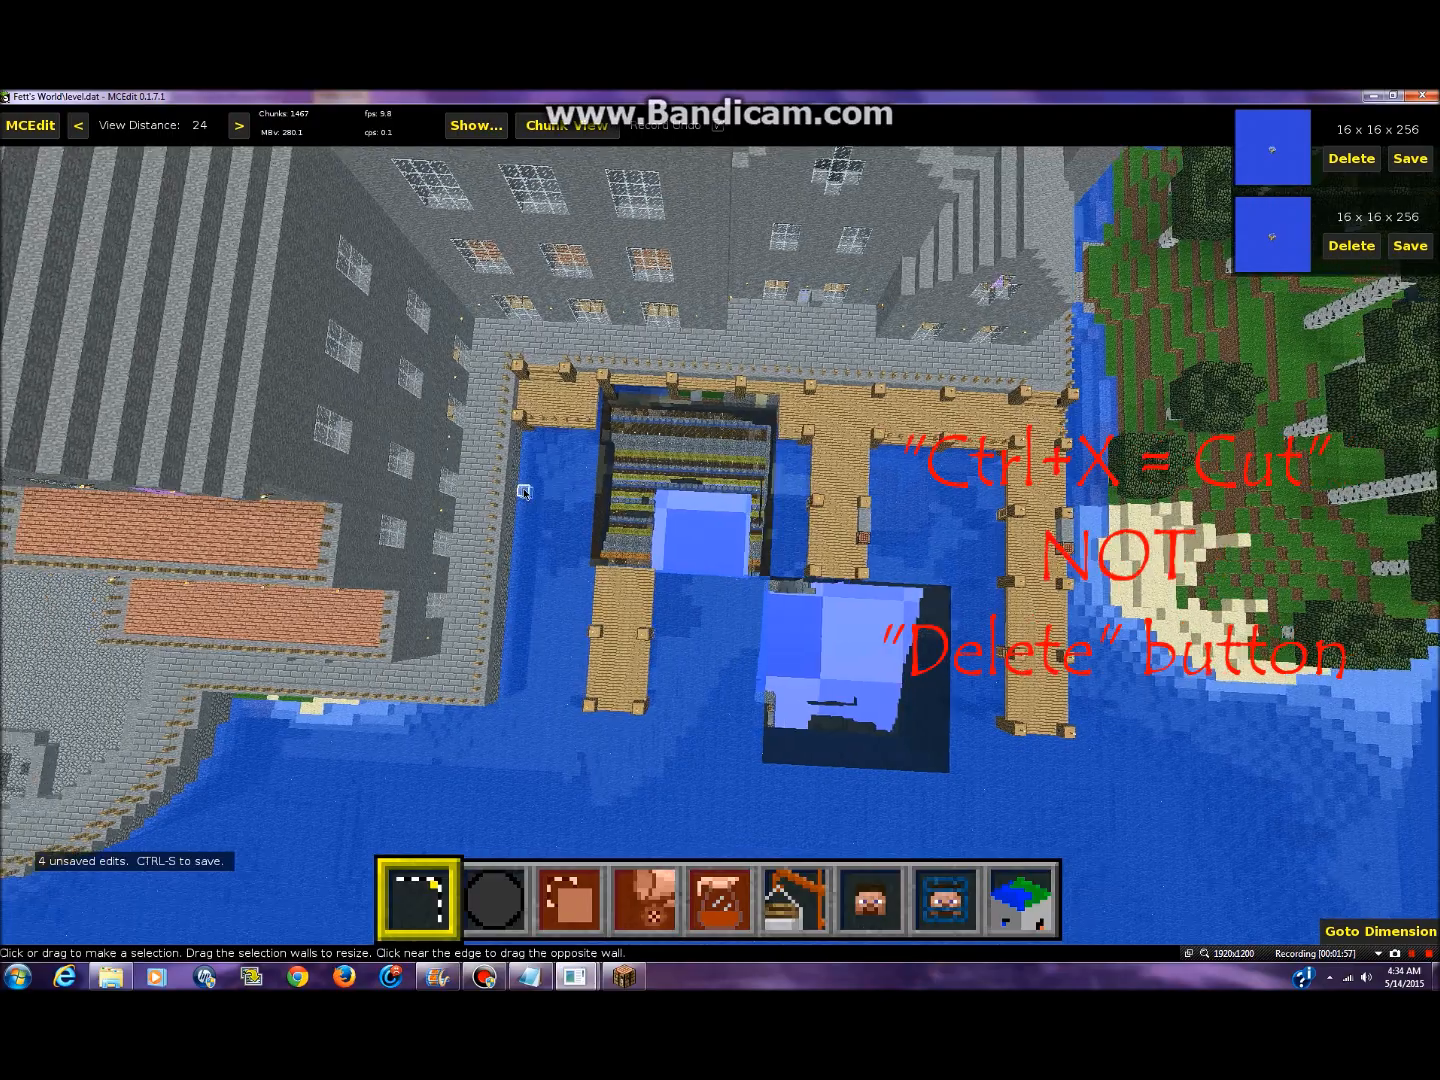
pyautogui.press('w')
pyautogui.press('s')
pyautogui.press('d')
pyautogui.press('a')
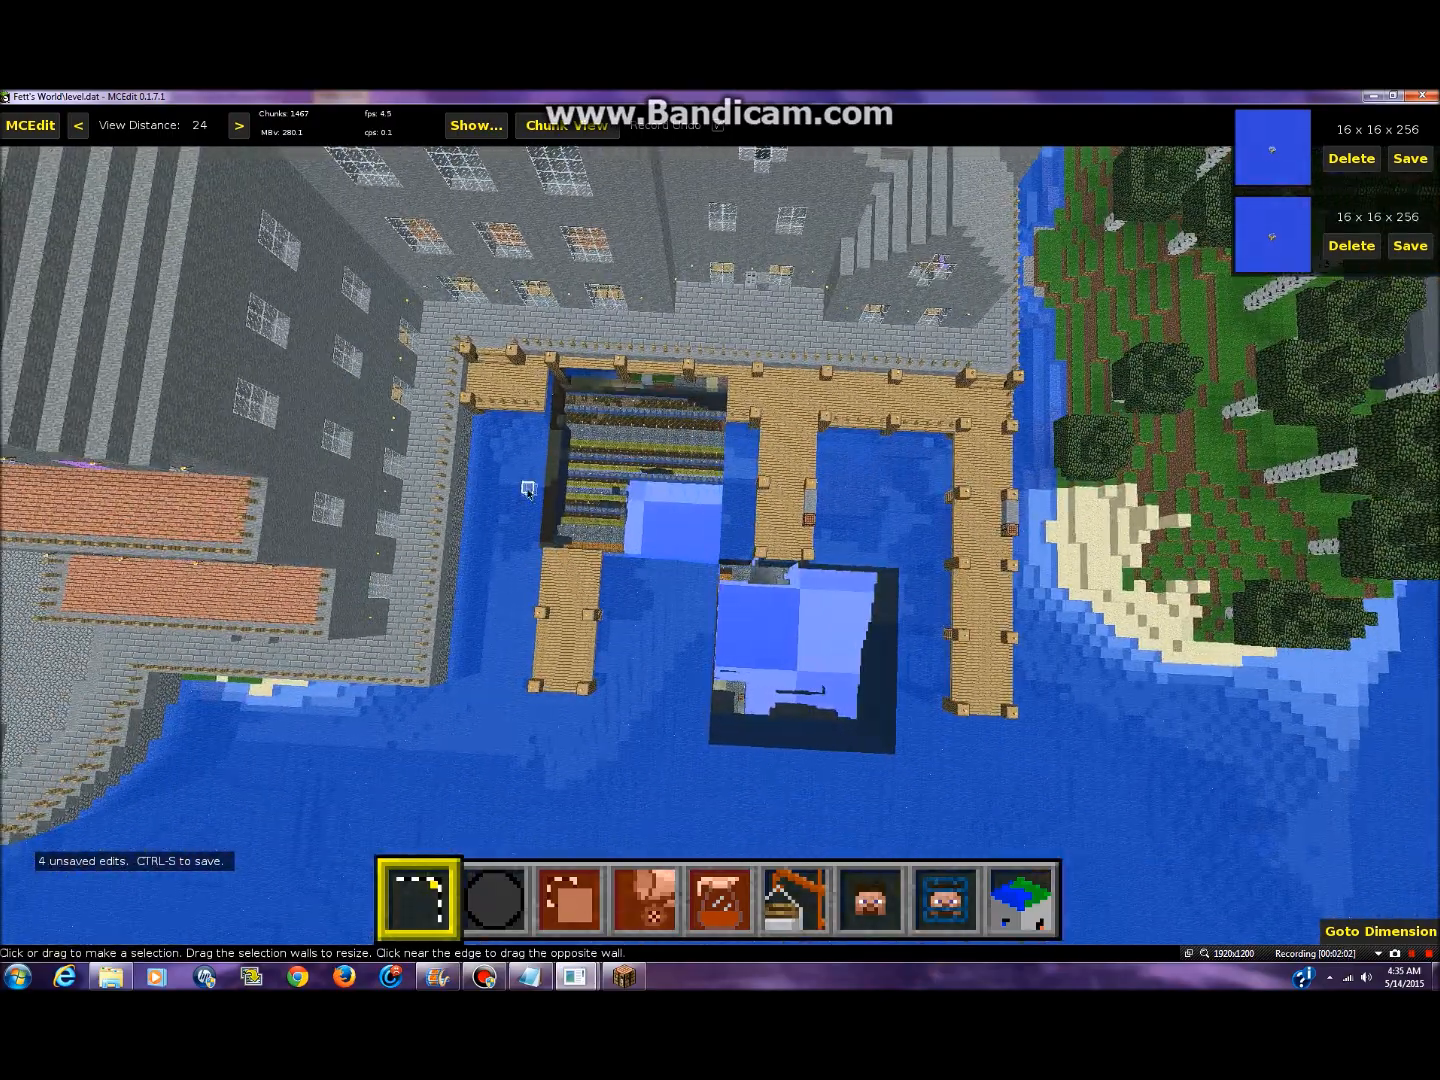
pyautogui.click(1291, 236)
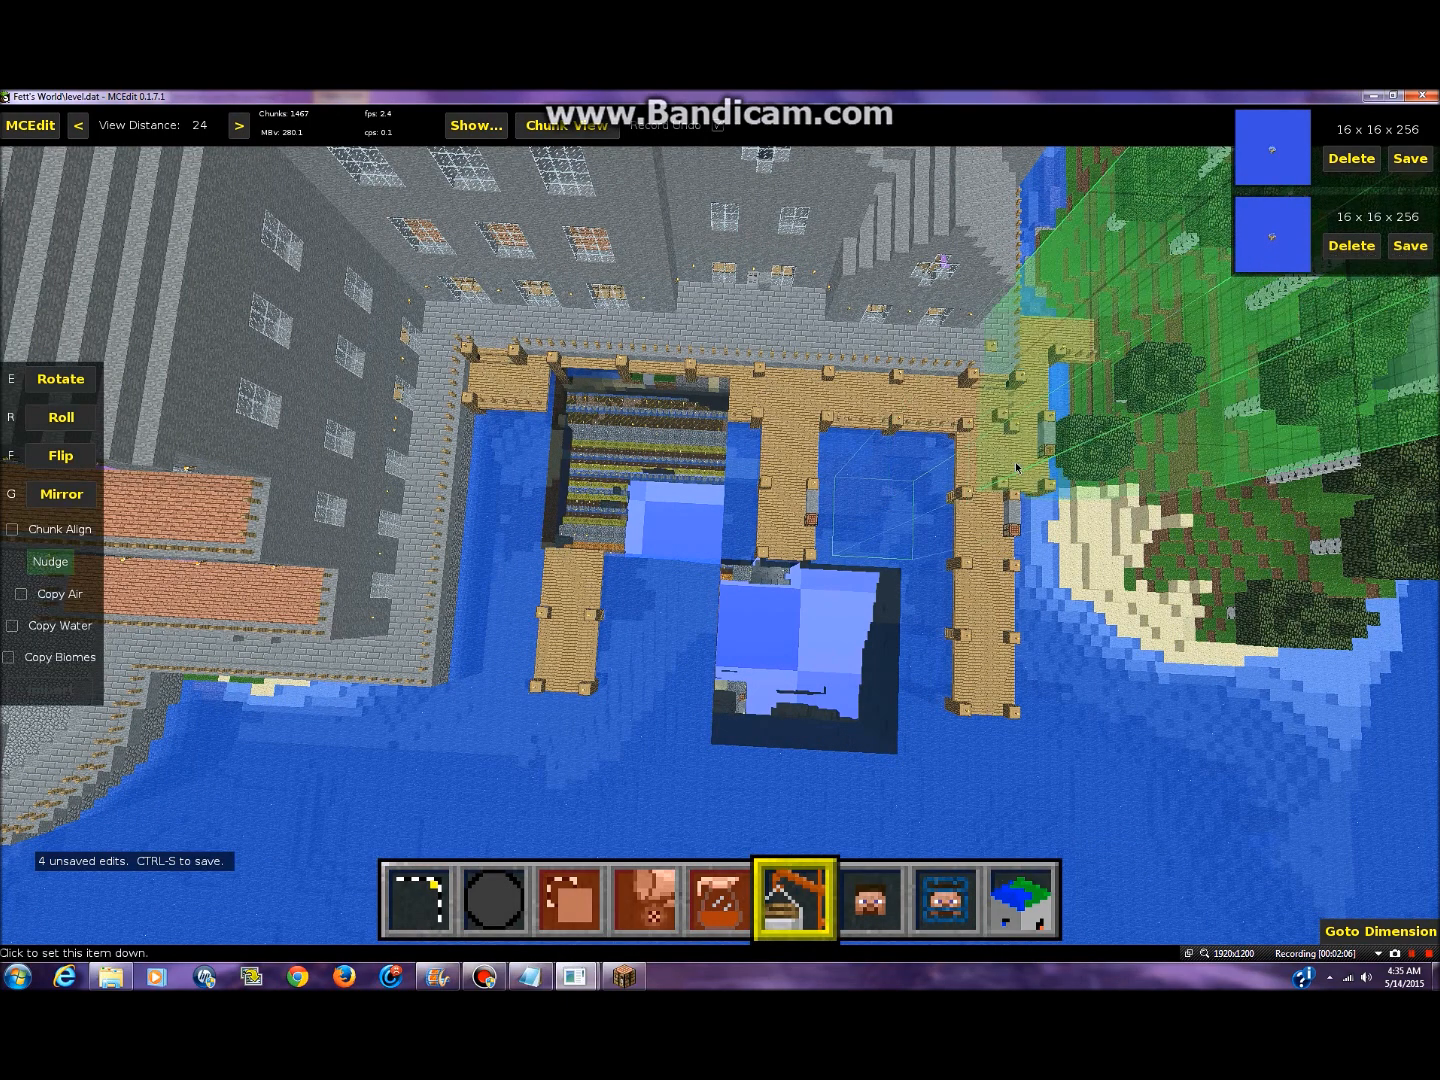
pyautogui.click(11, 529)
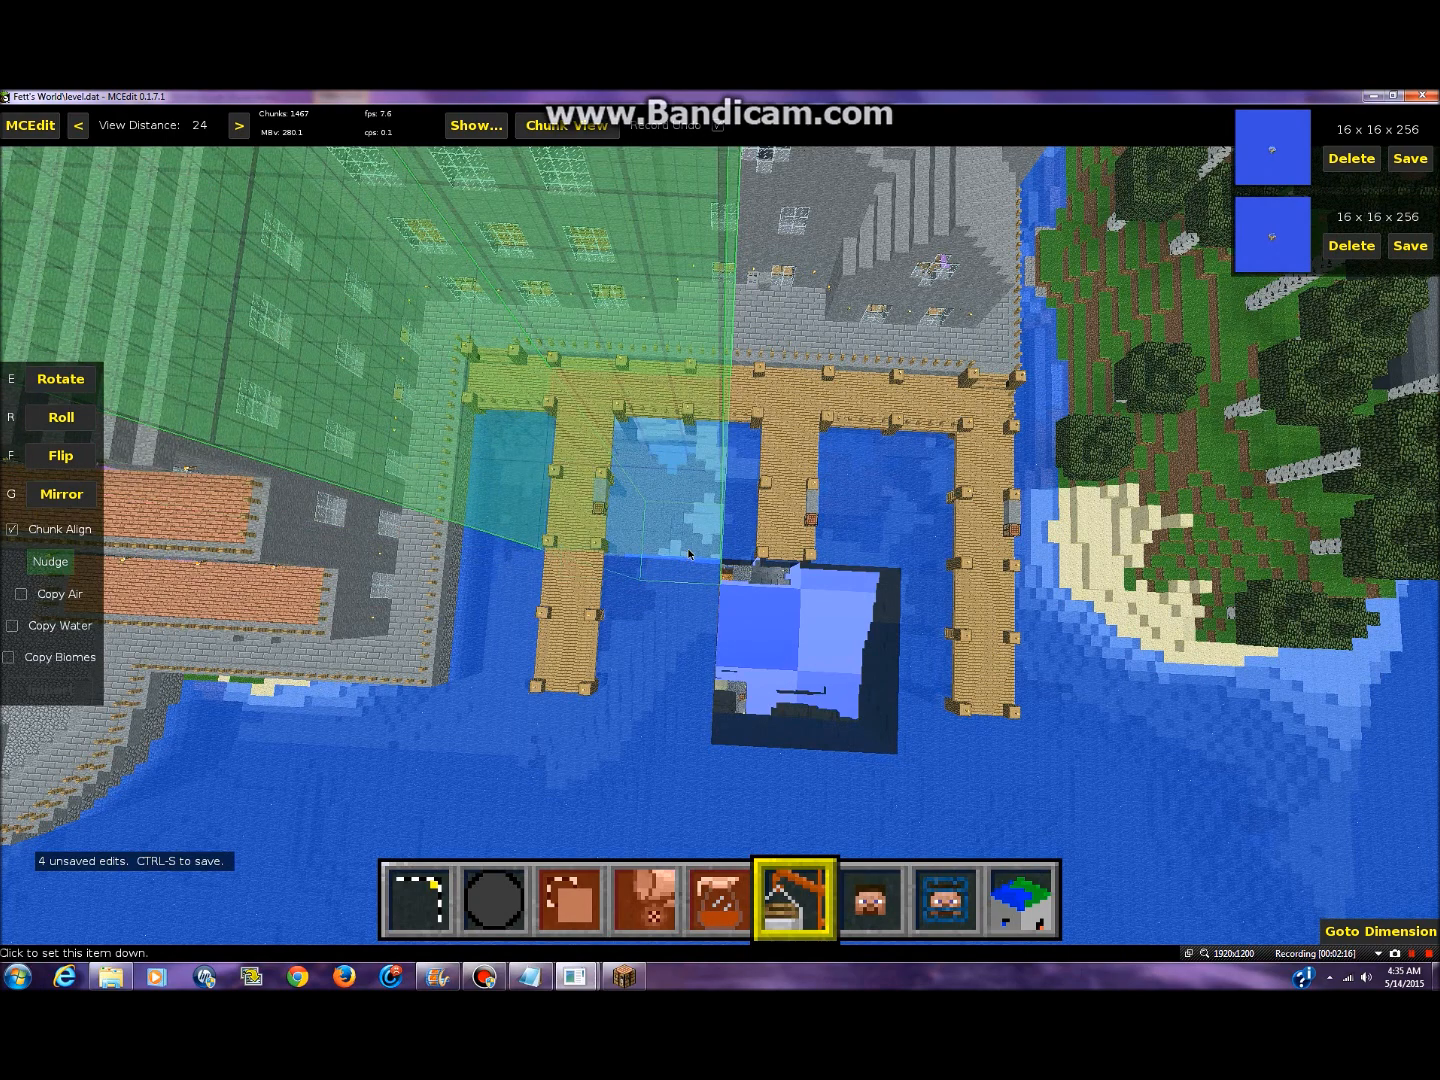
pyautogui.click(688, 553)
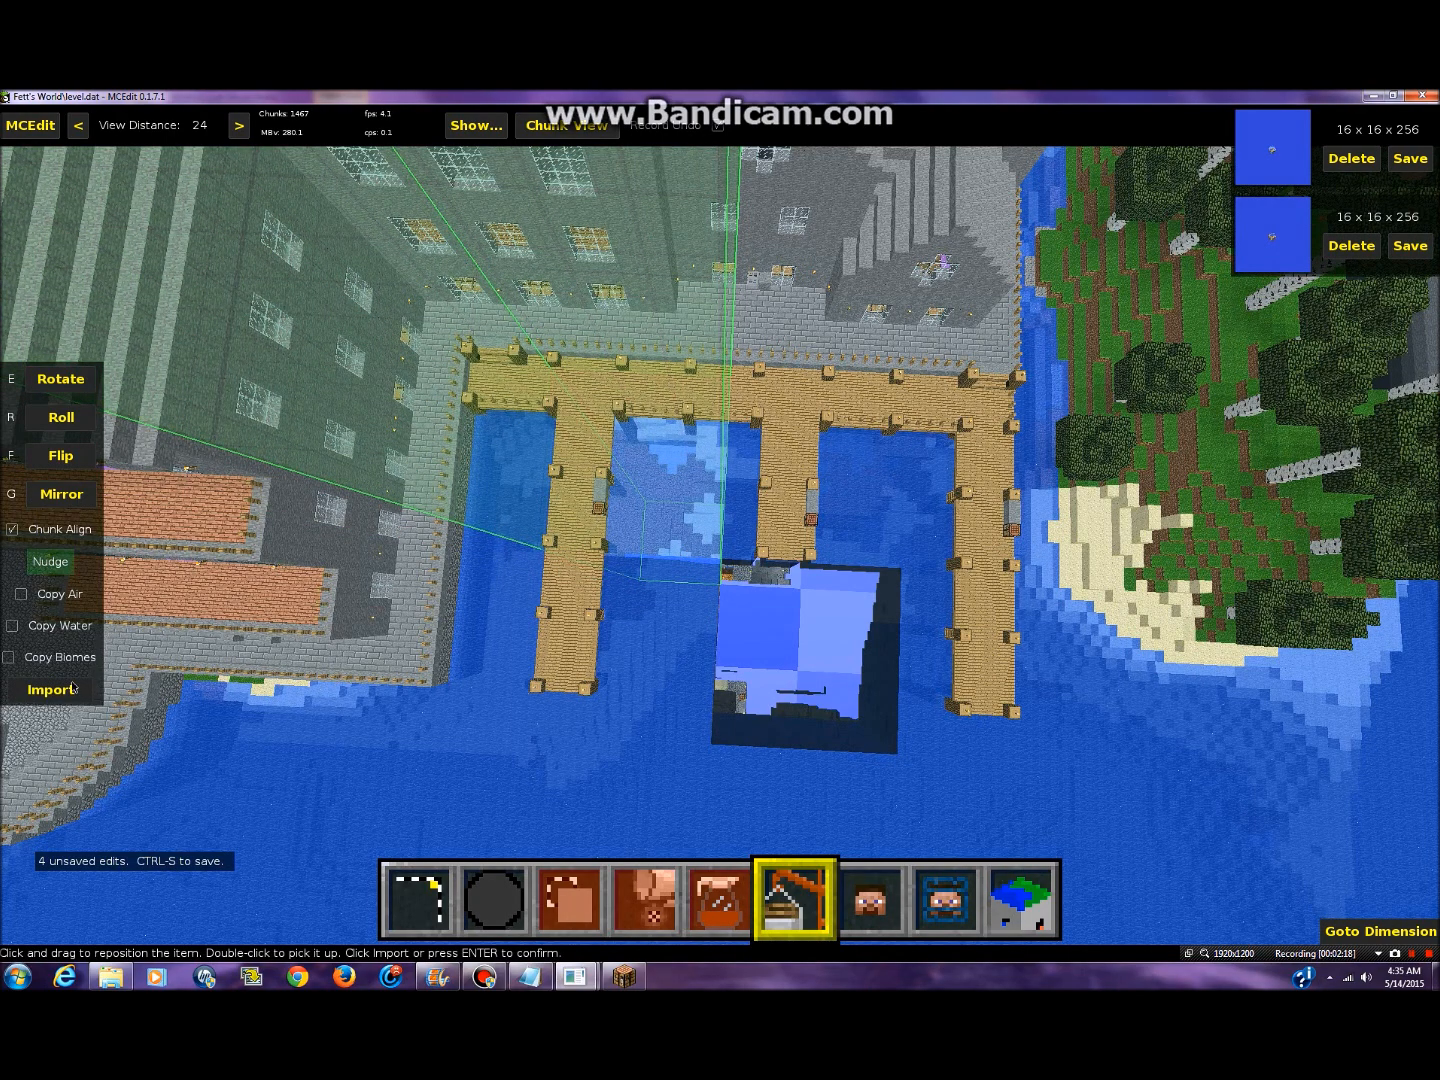
pyautogui.click(51, 690)
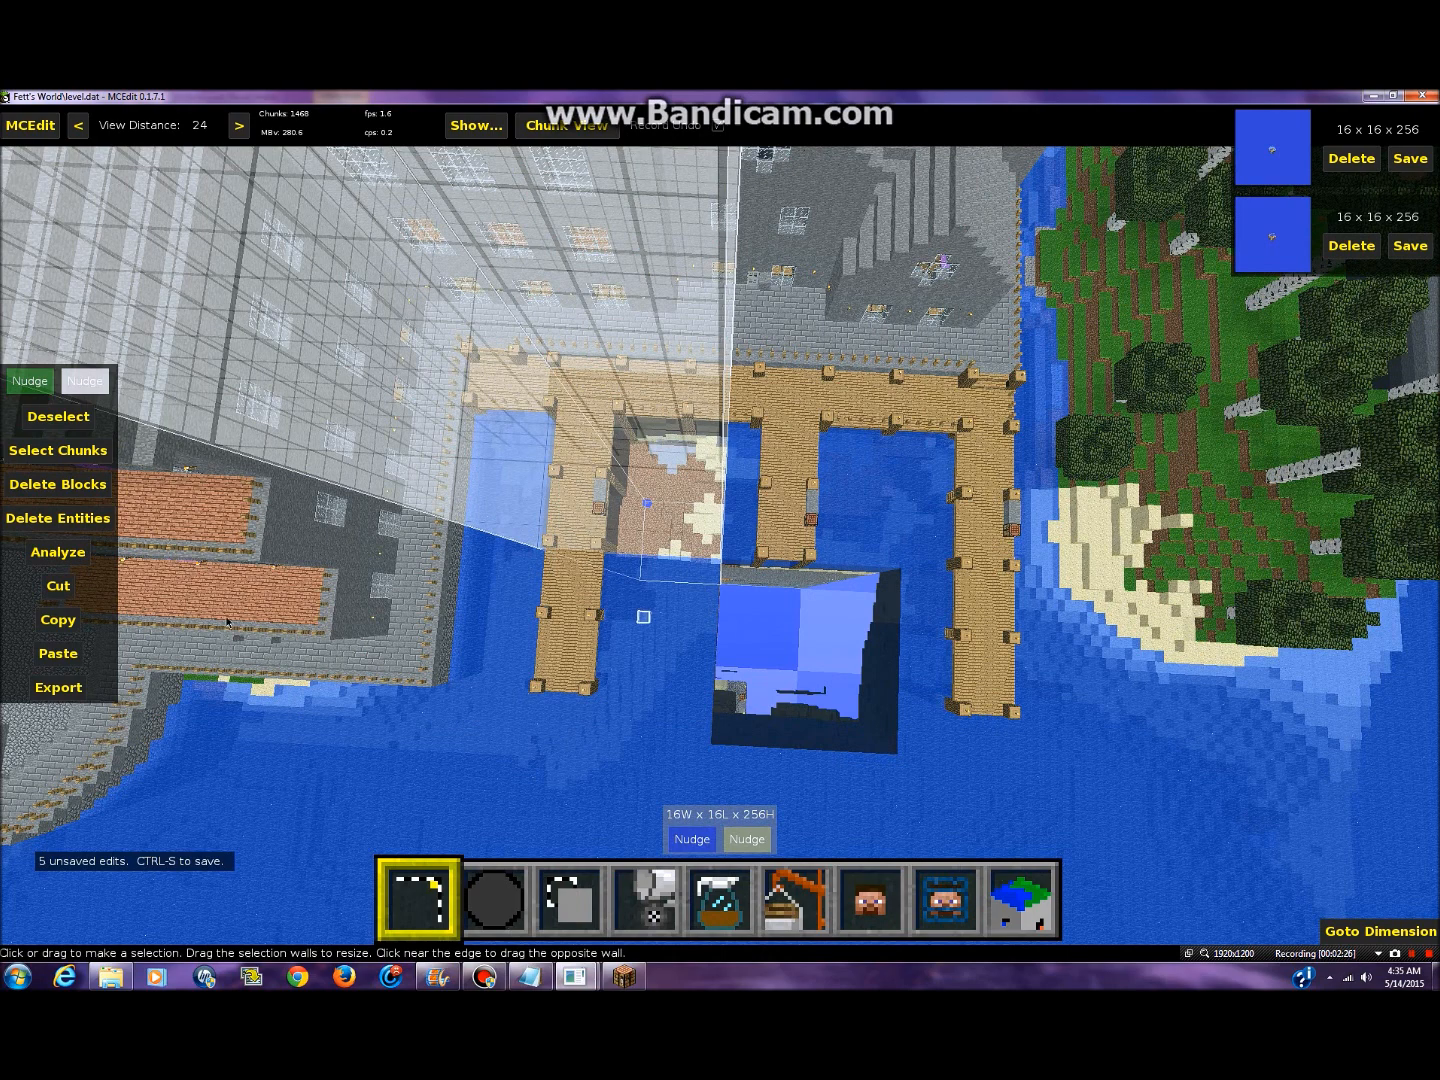
pyautogui.click(78, 418)
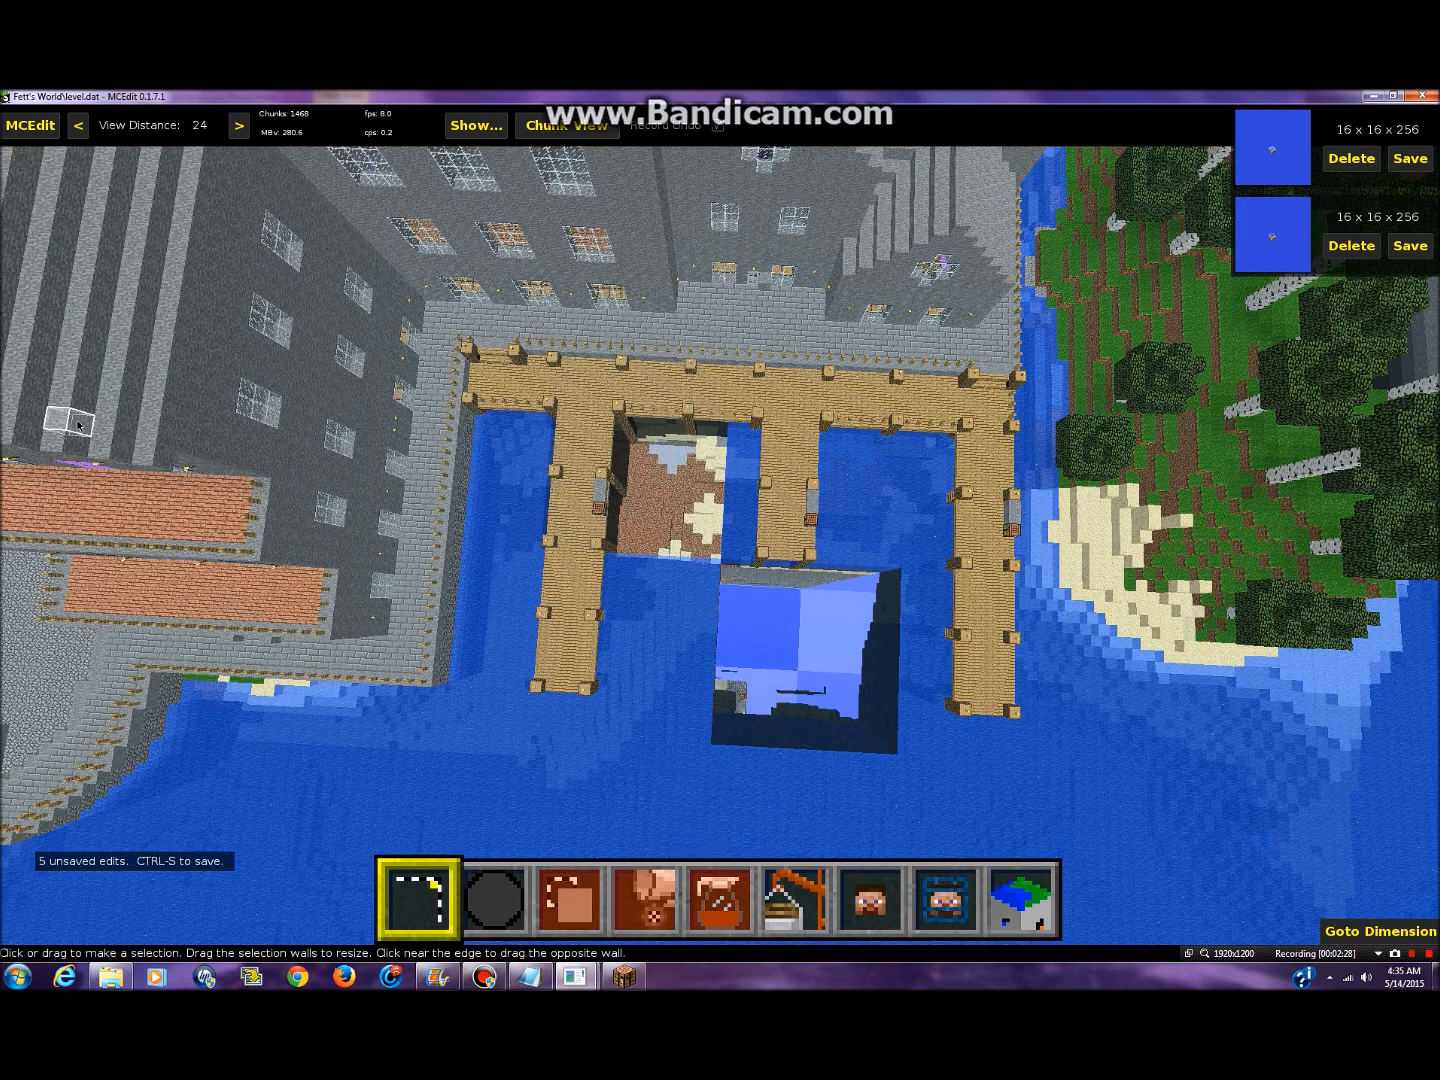
pyautogui.click(1361, 246)
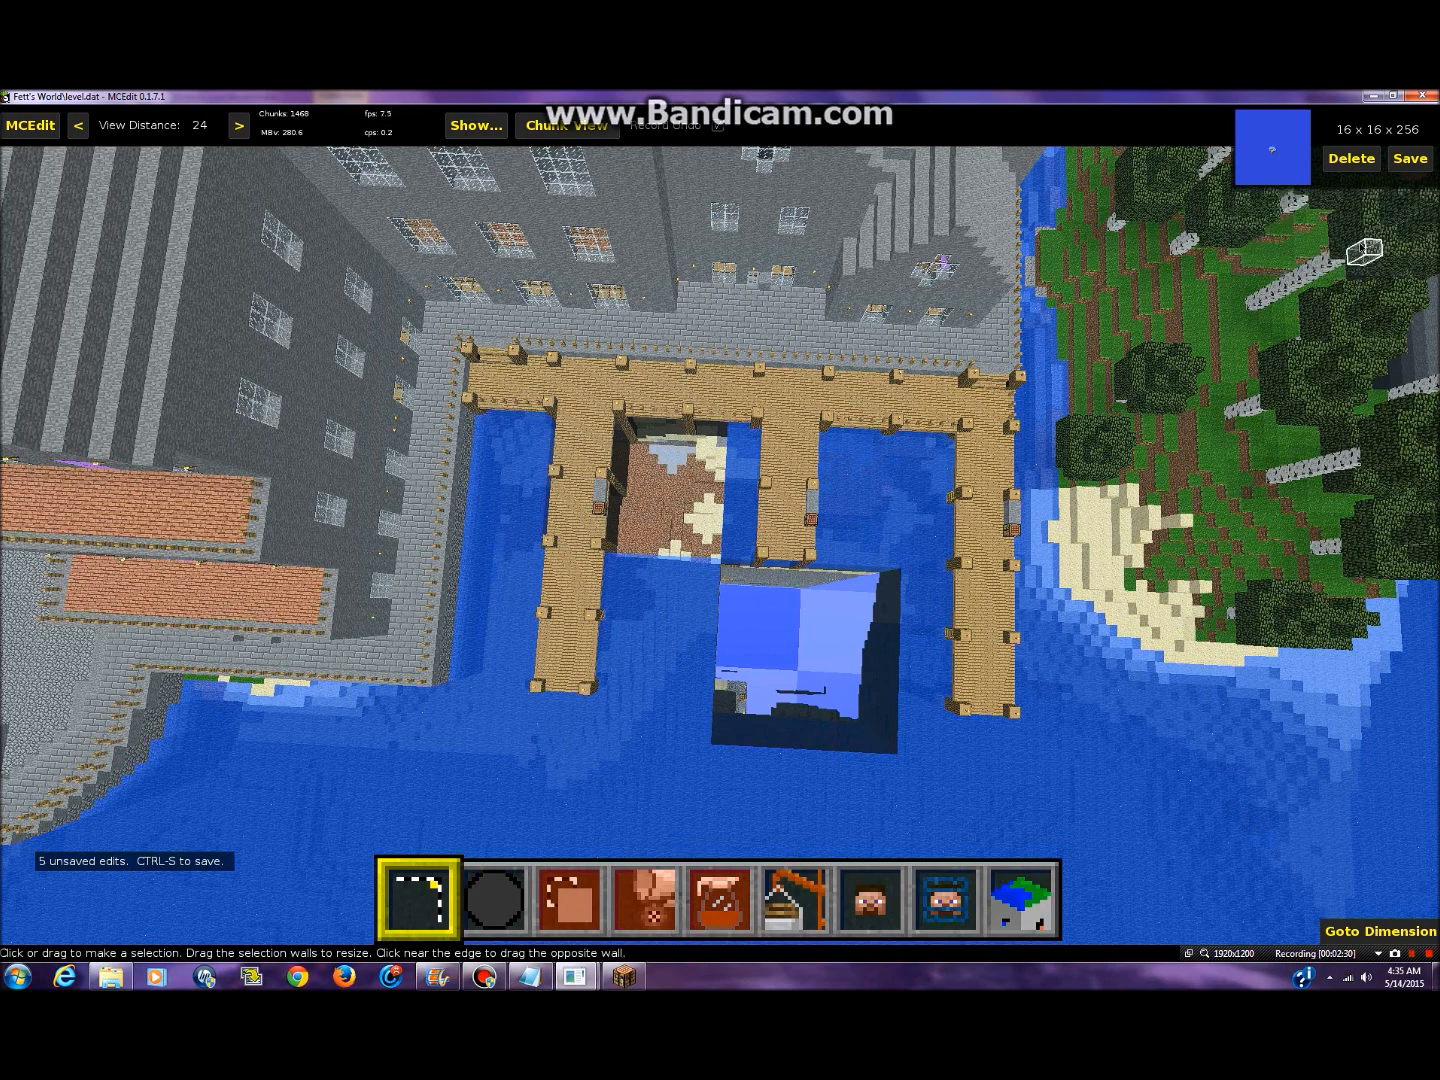
# - Place the remaining stored chunk copy over the hole in the water at the middle pier with Chunk Align on
pyautogui.click(1300, 149)
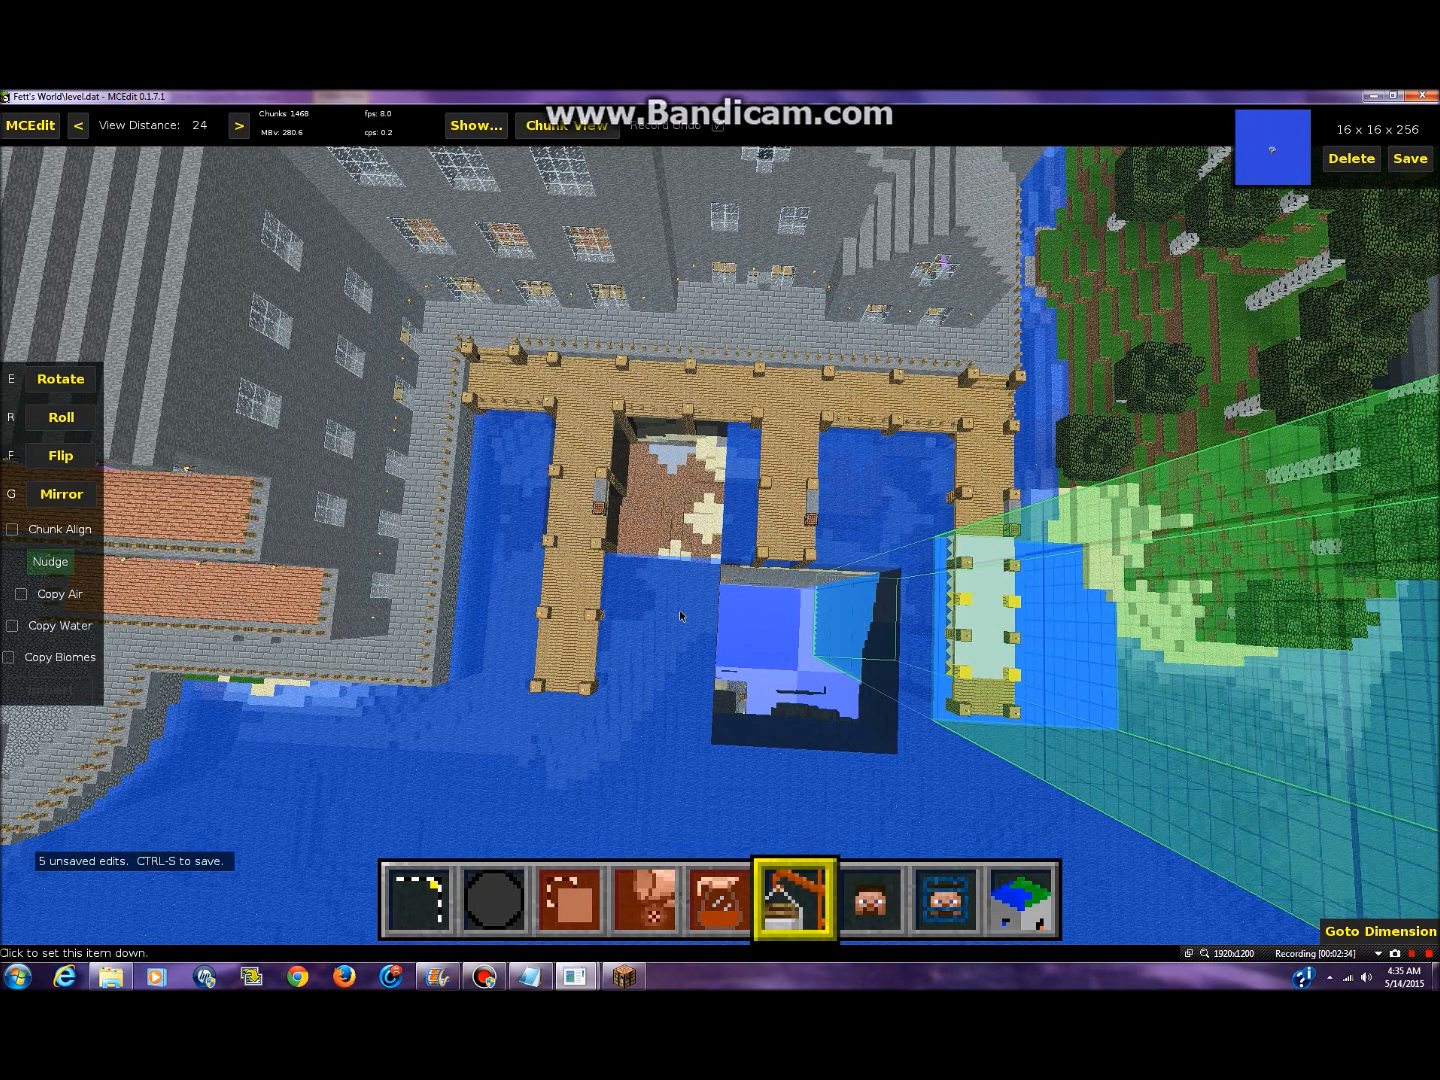
pyautogui.click(14, 531)
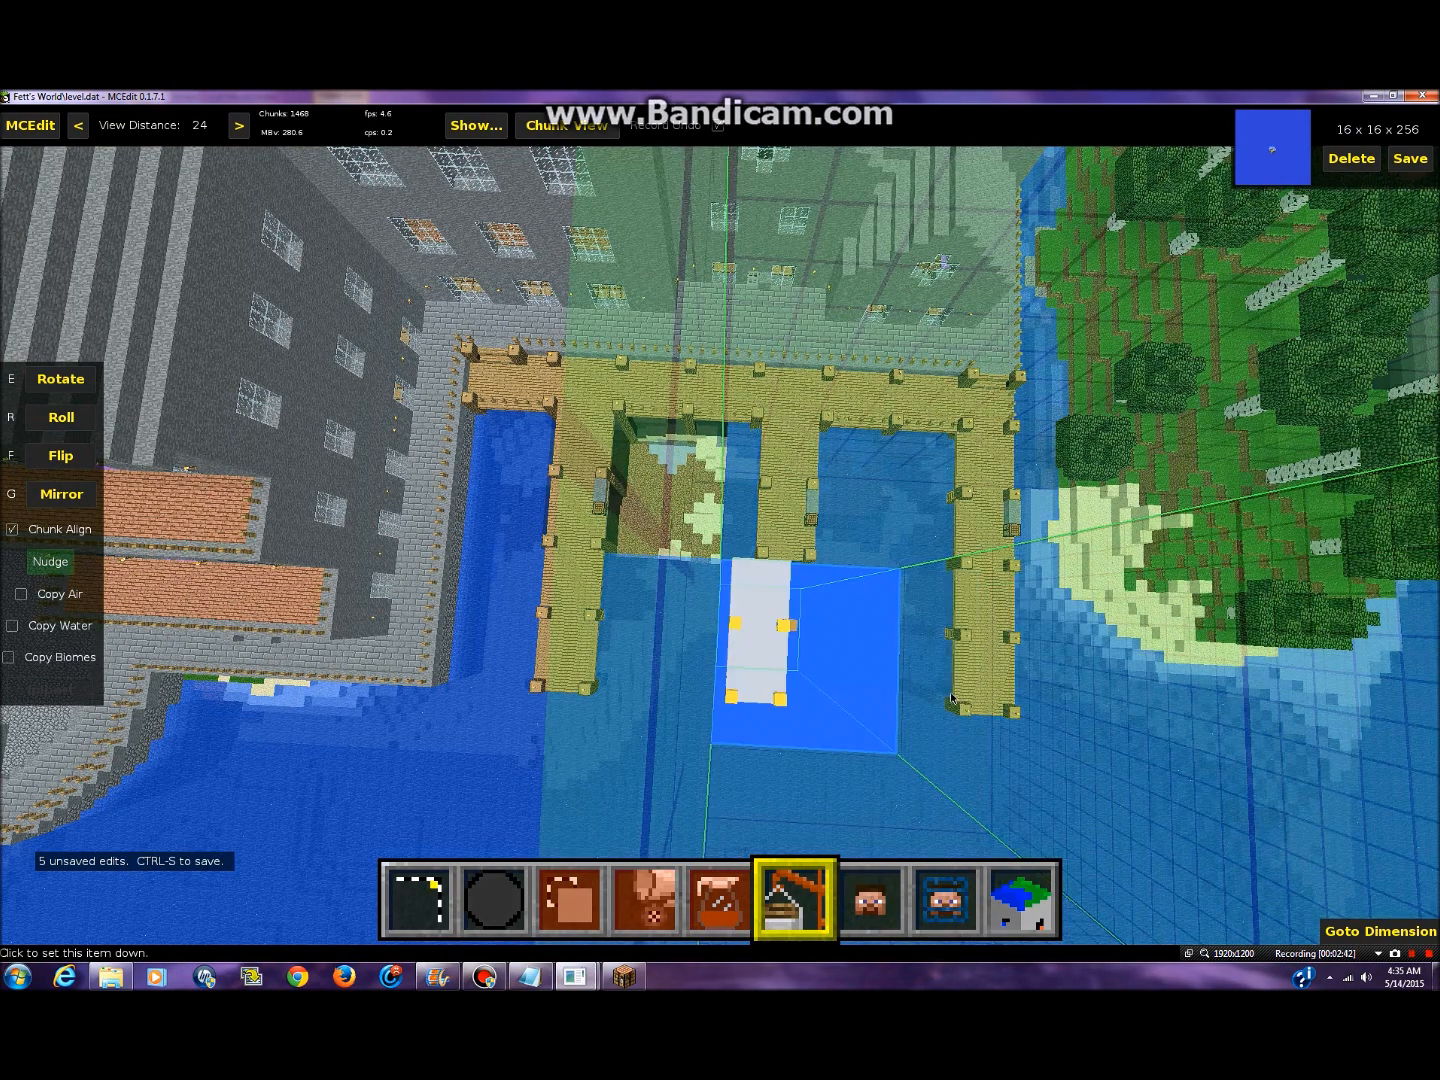
pyautogui.click(878, 687)
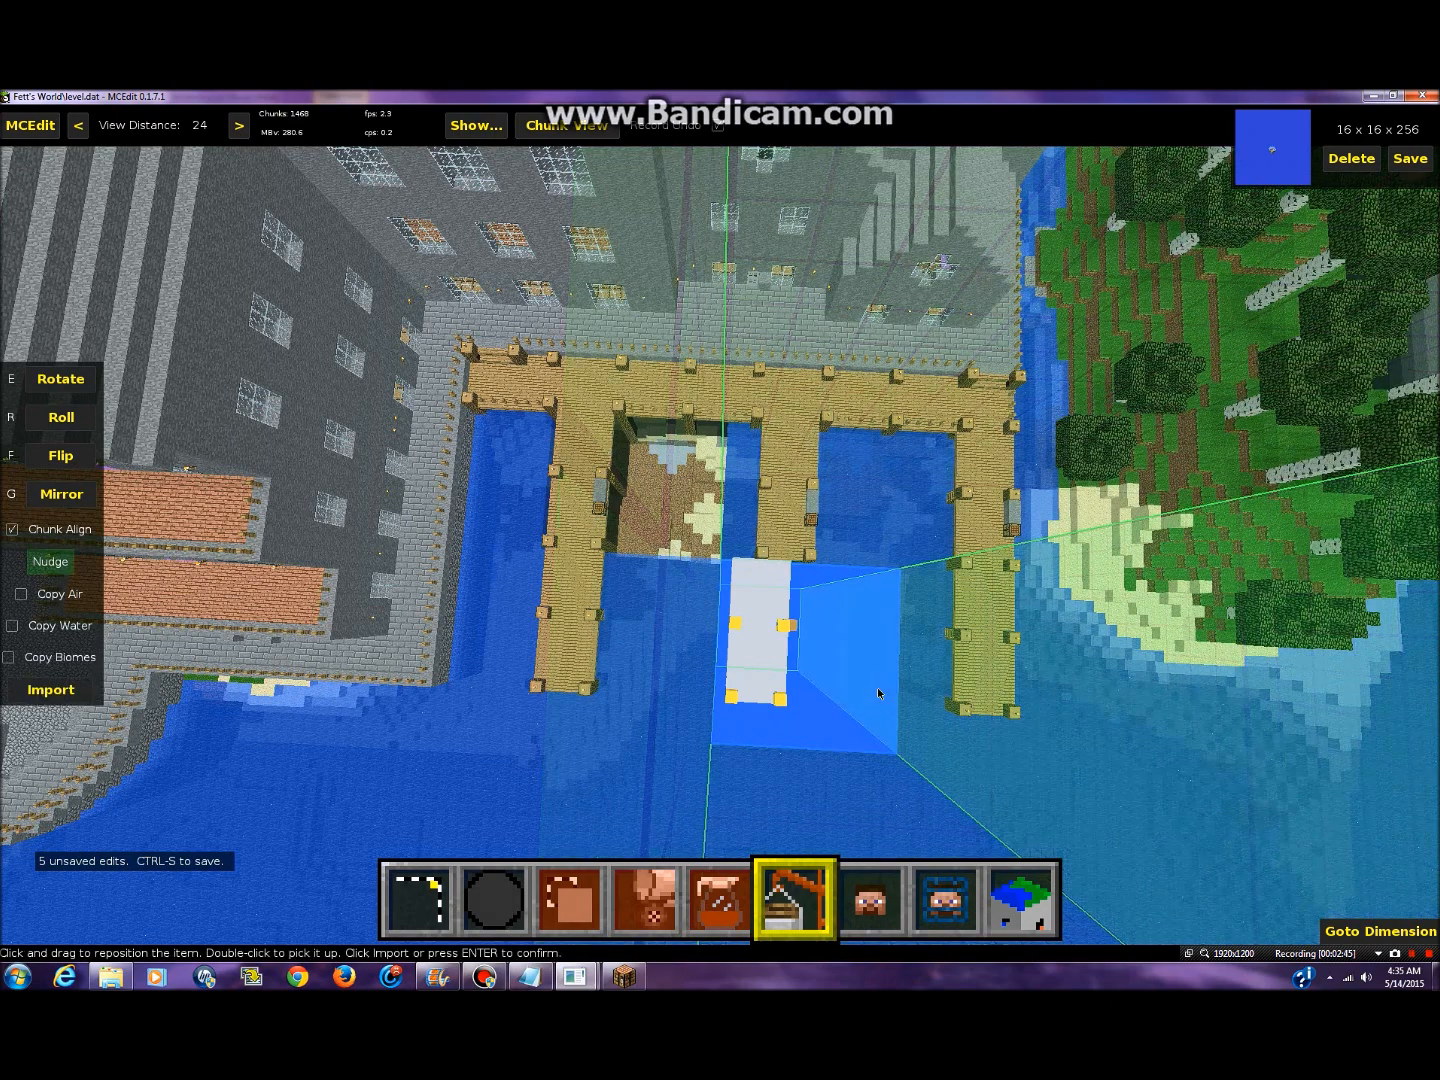
# - Nudge the placed chunk copy two blocks sideways toward the outermost pier
pyautogui.click(56, 573)
pyautogui.press('d')
pyautogui.press('d')
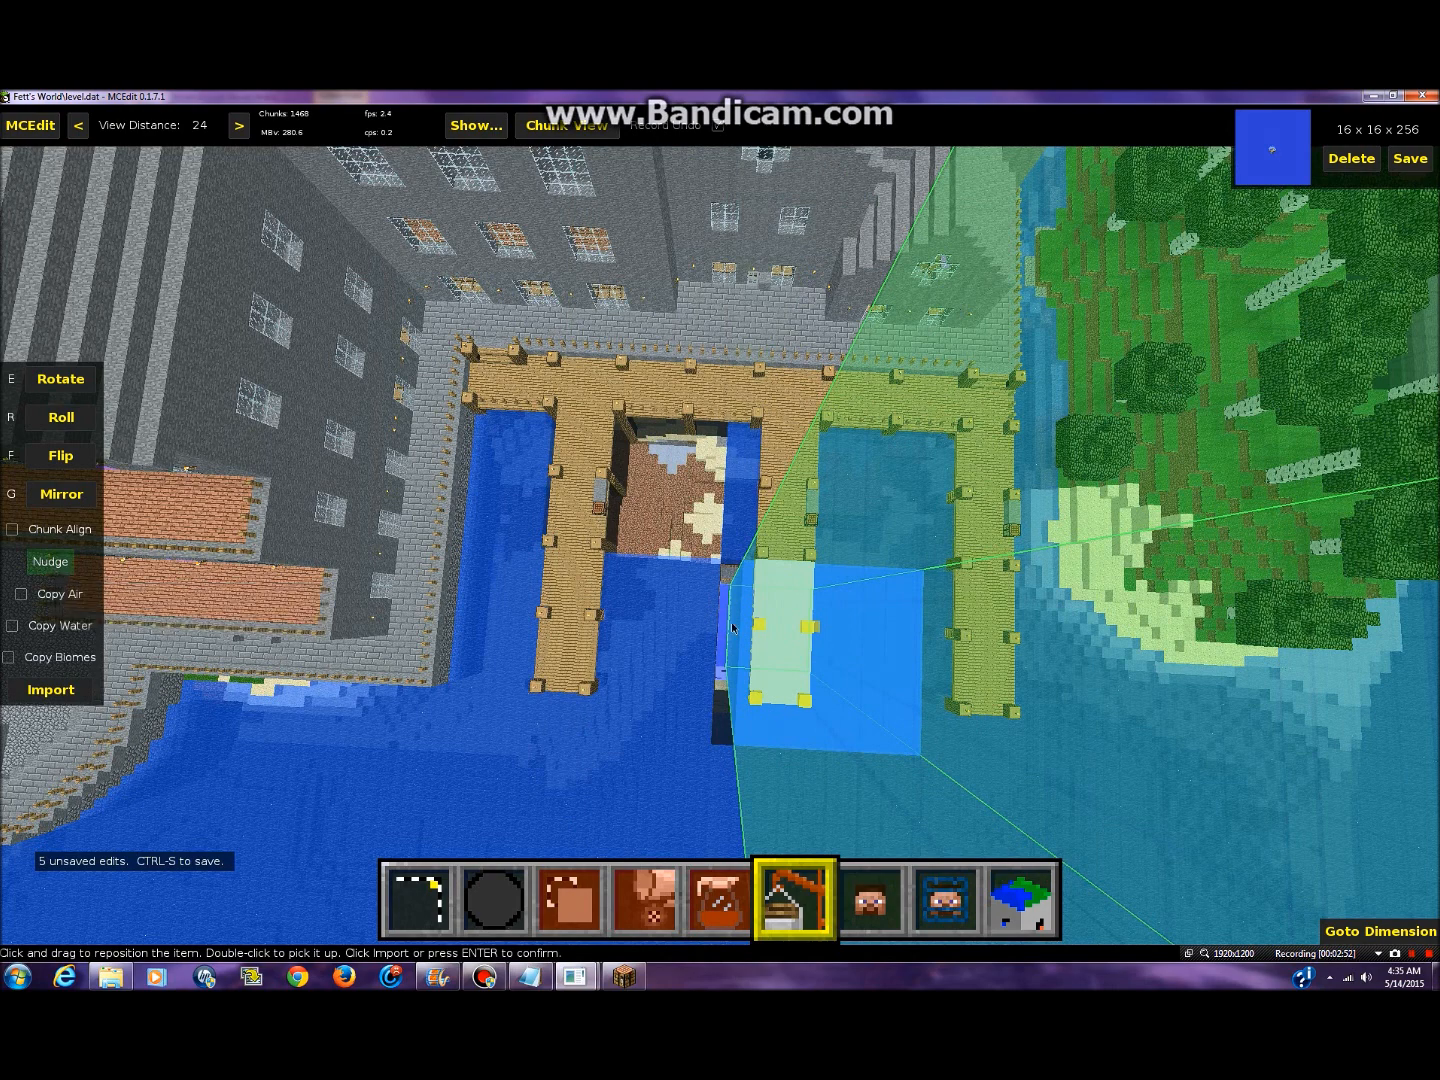
# - Examine how the unaligned chunk copy sits against the middle pier and the hole's edges from above and below, and abandon the placement
pyautogui.press('d')
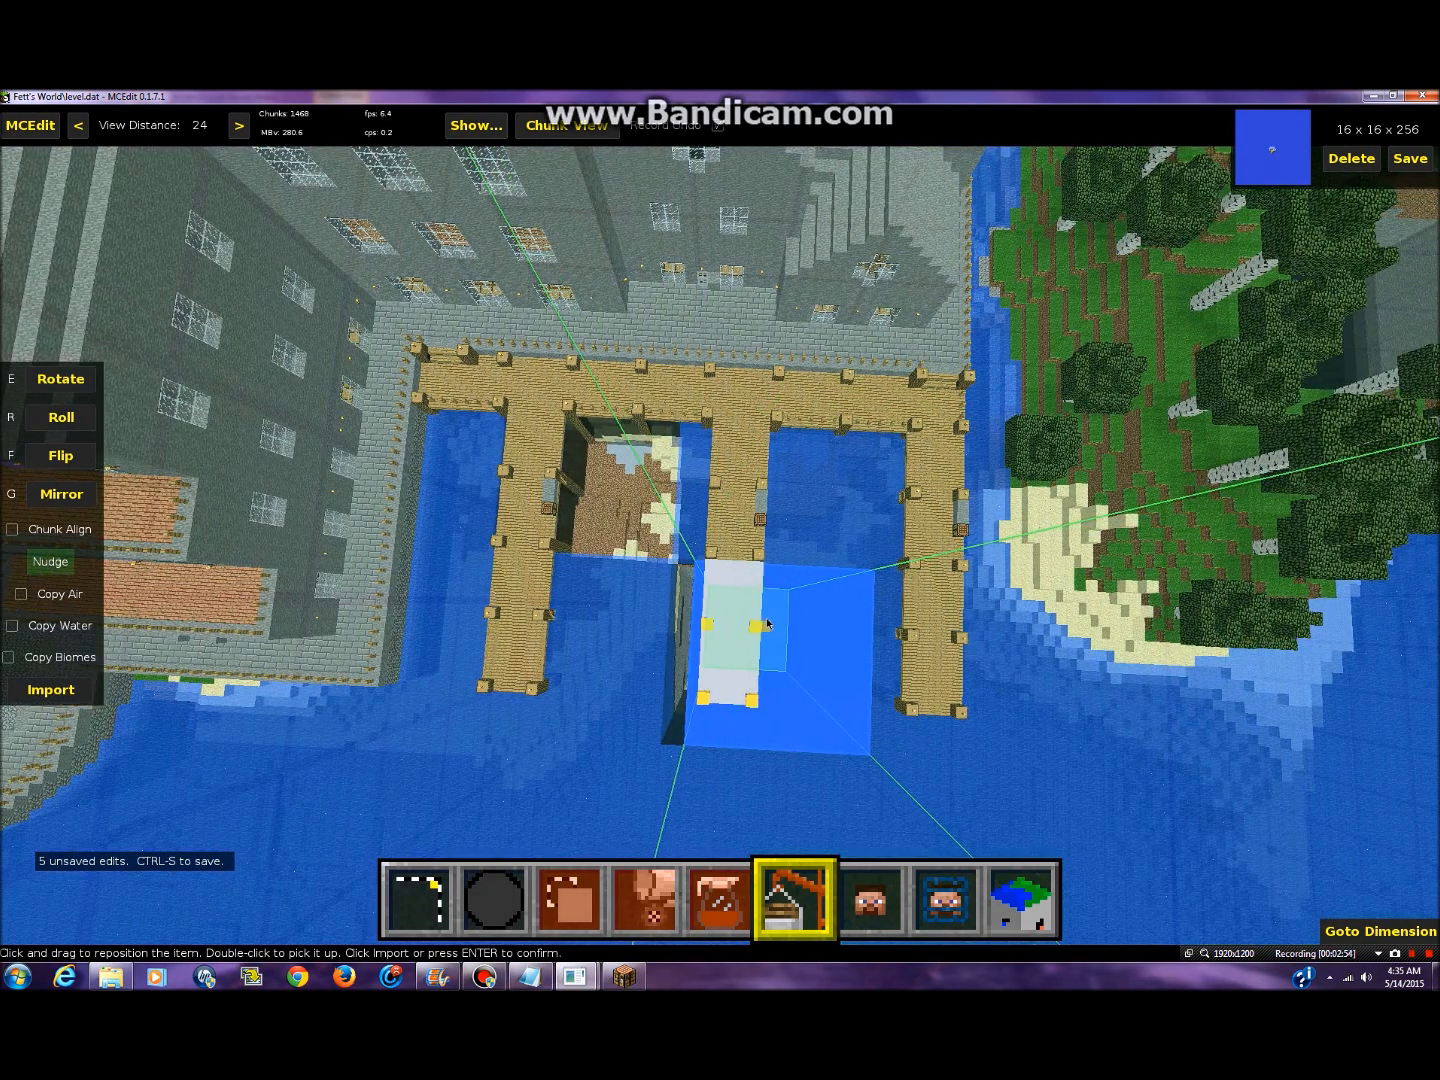
pyautogui.press('d')
pyautogui.press('a')
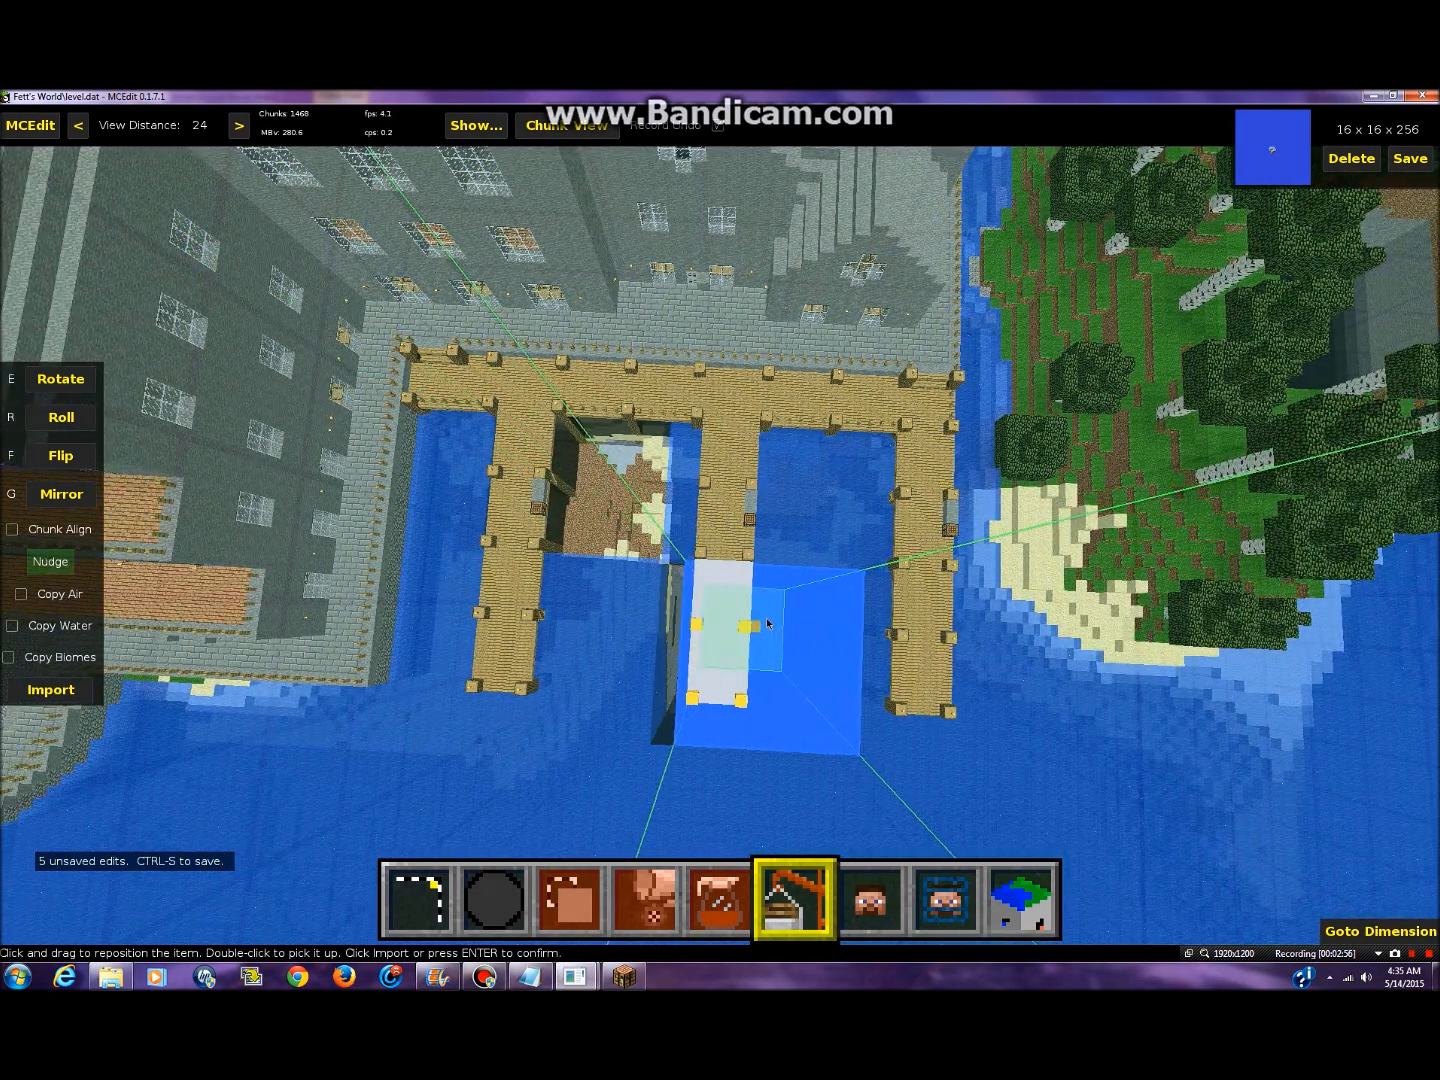
pyautogui.press('w')
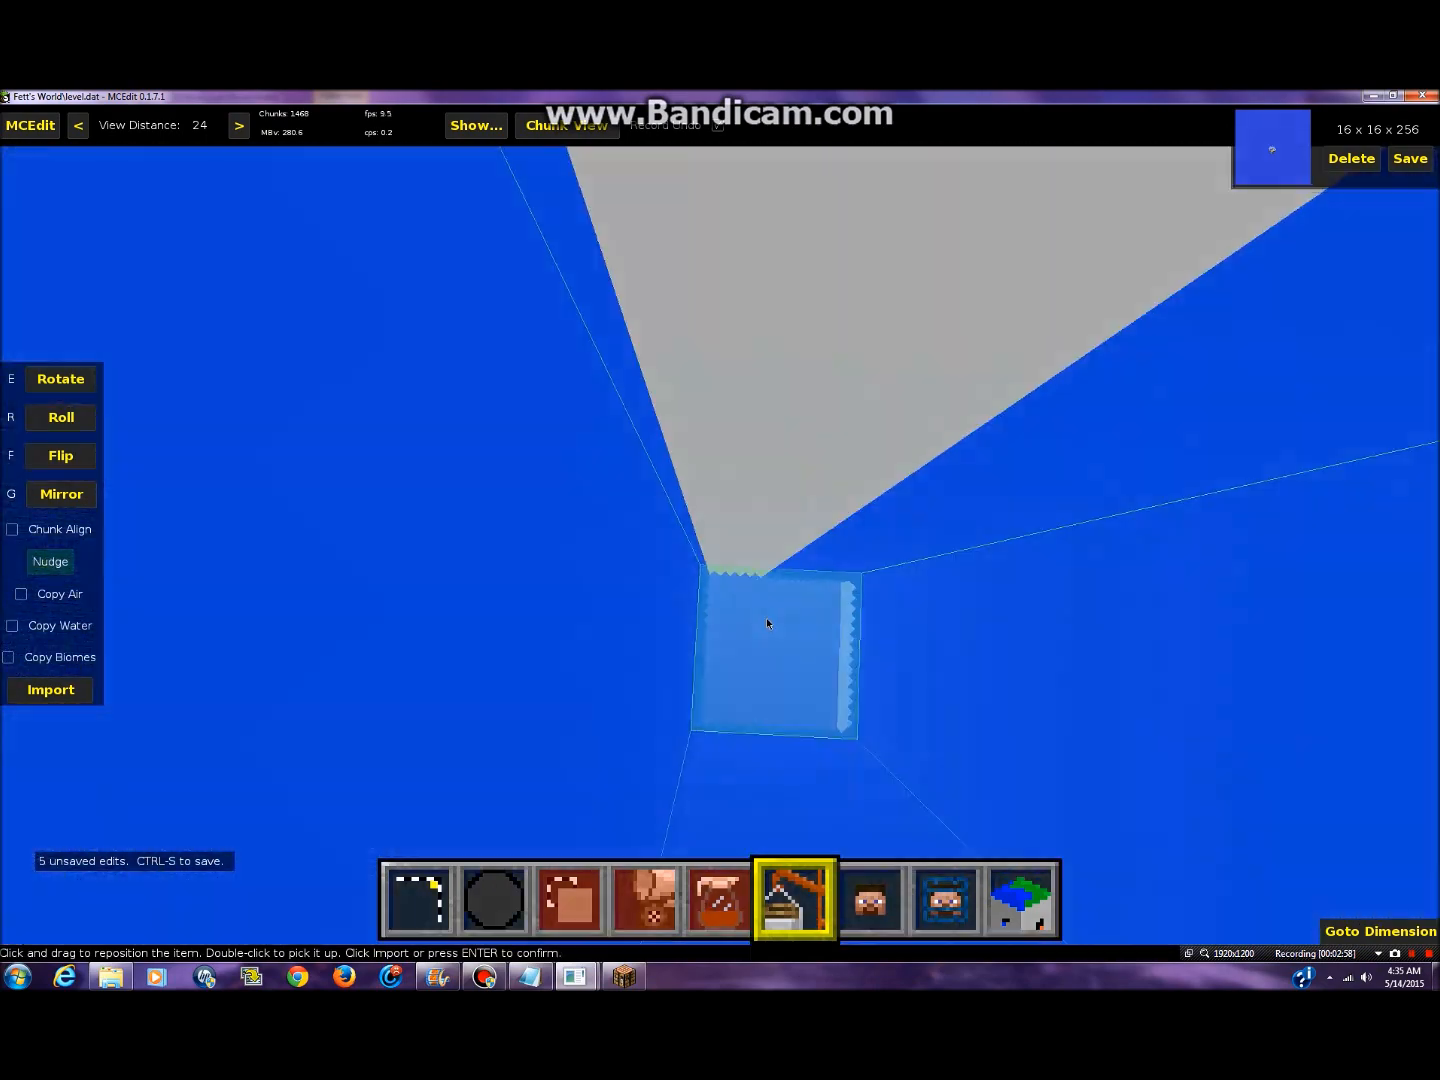
pyautogui.press('w')
pyautogui.rightClick(768, 622)
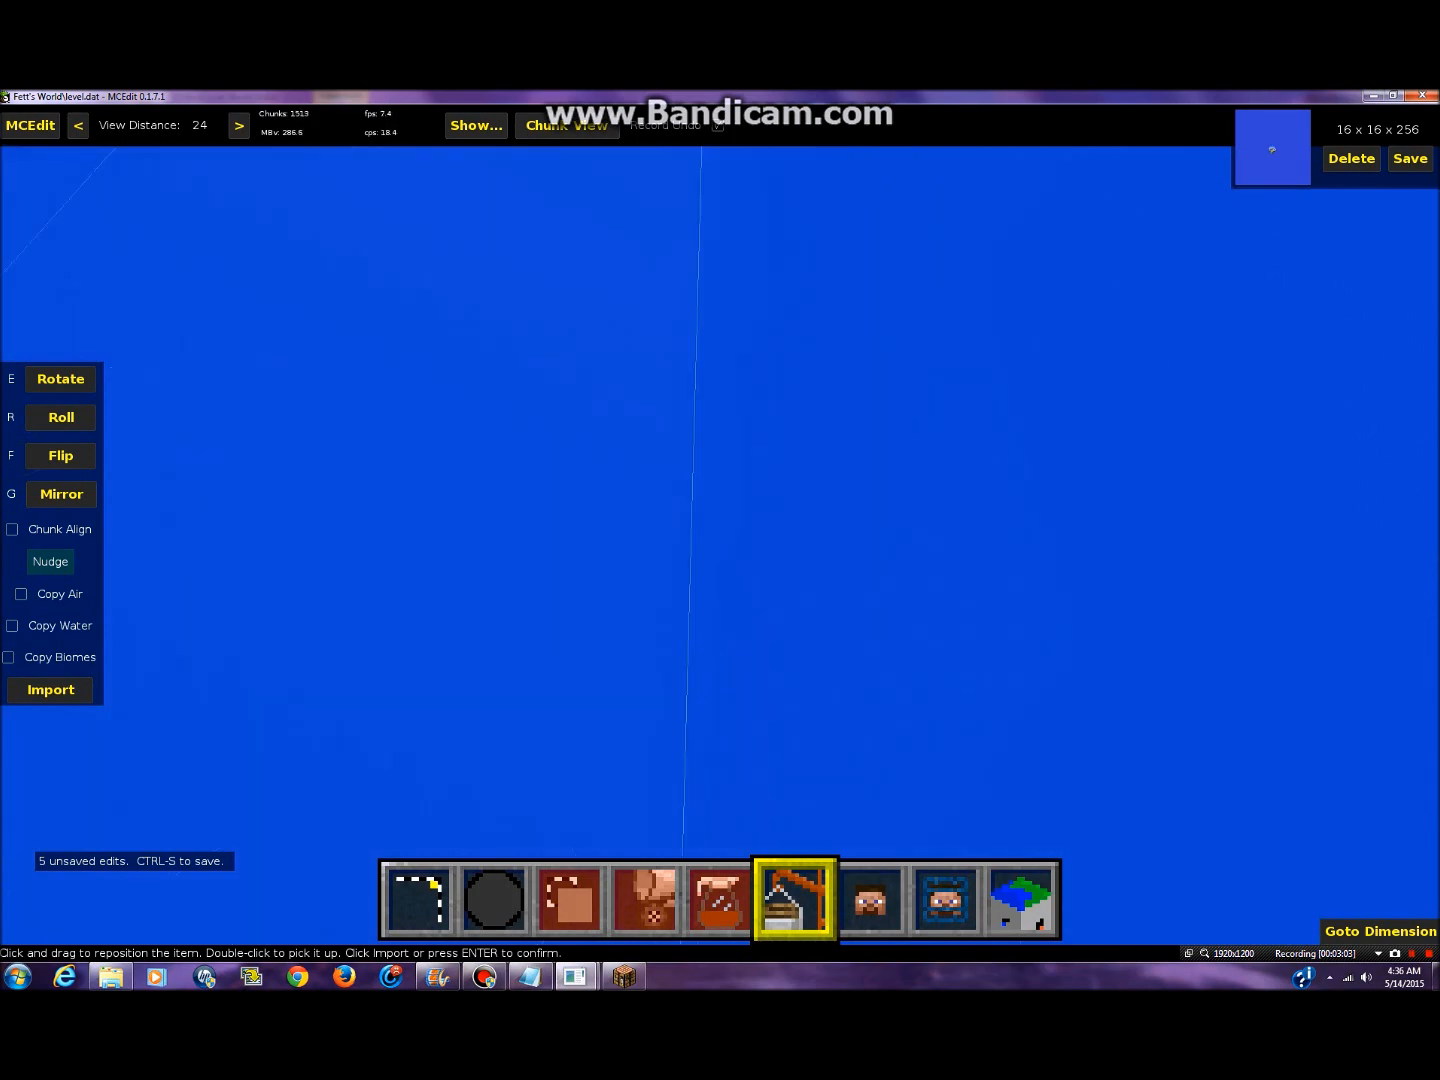
pyautogui.rightClick(768, 622)
pyautogui.press('s')
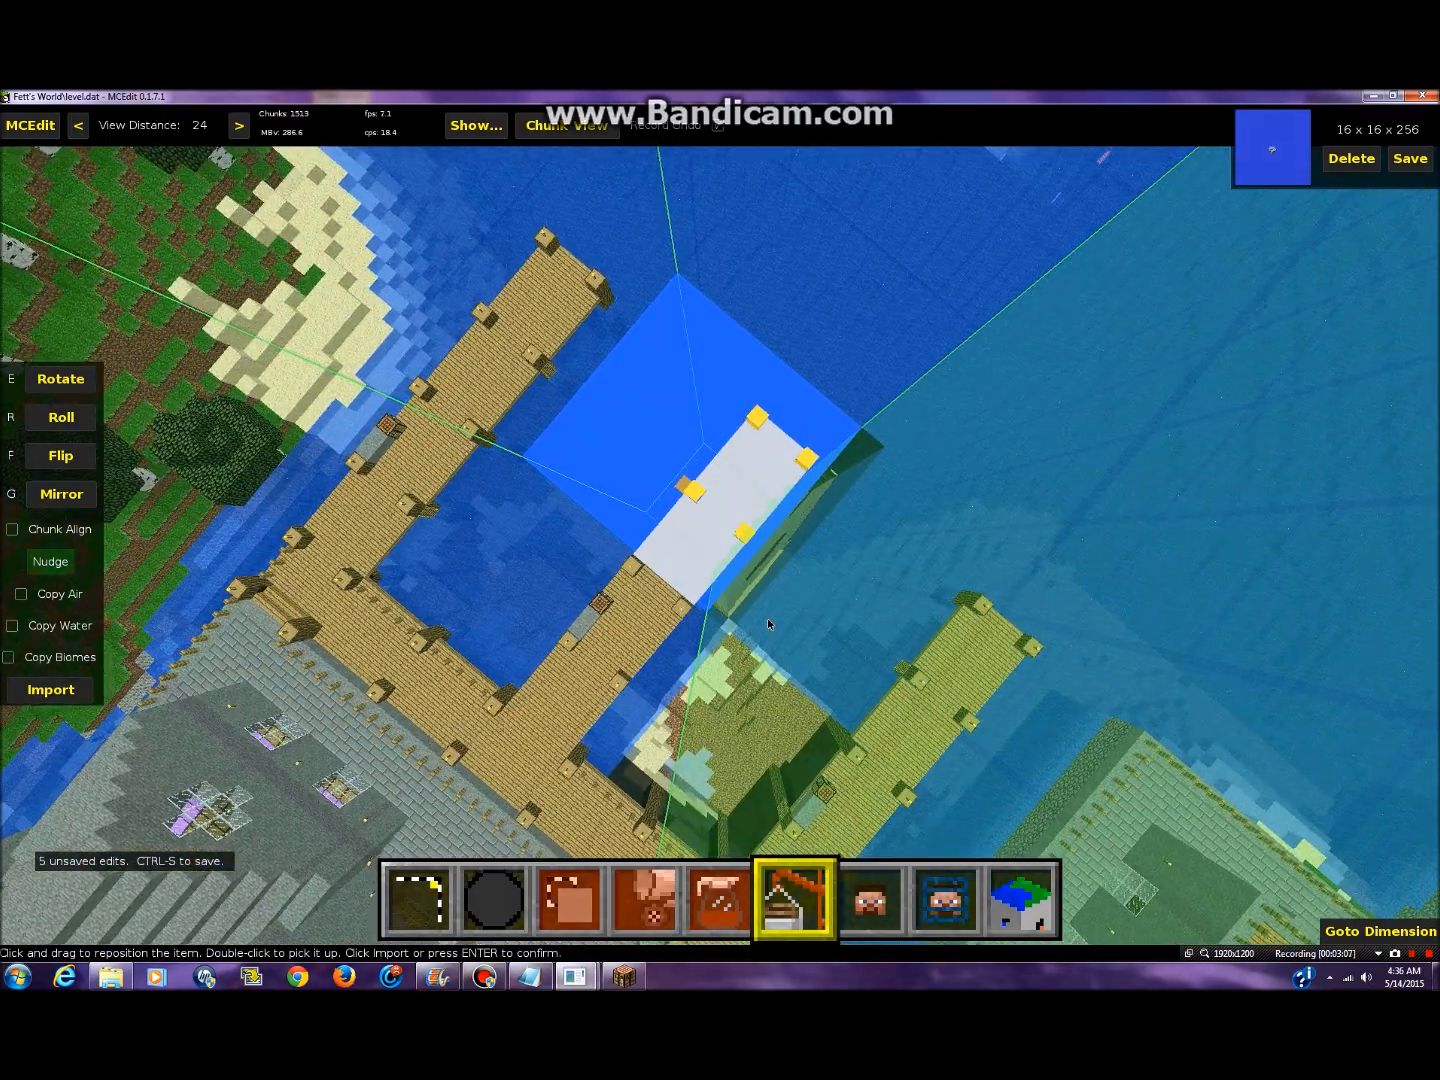
pyautogui.press('w')
pyautogui.rightClick(768, 622)
pyautogui.press('d')
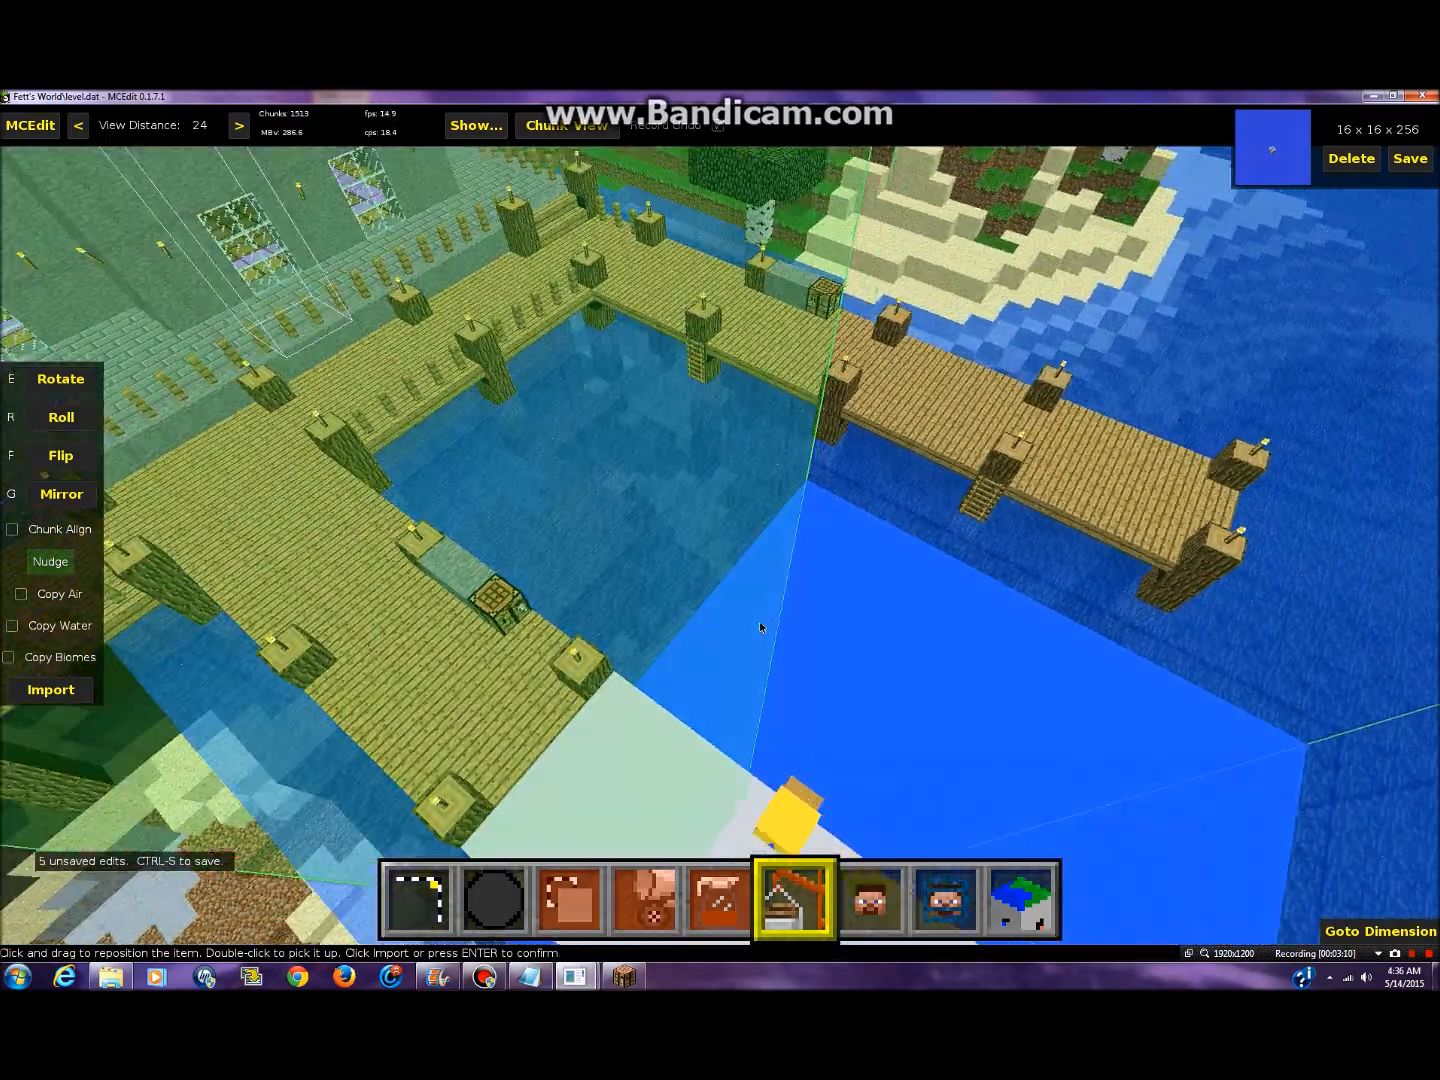
pyautogui.press('a')
pyautogui.press('shift')
pyautogui.press('d')
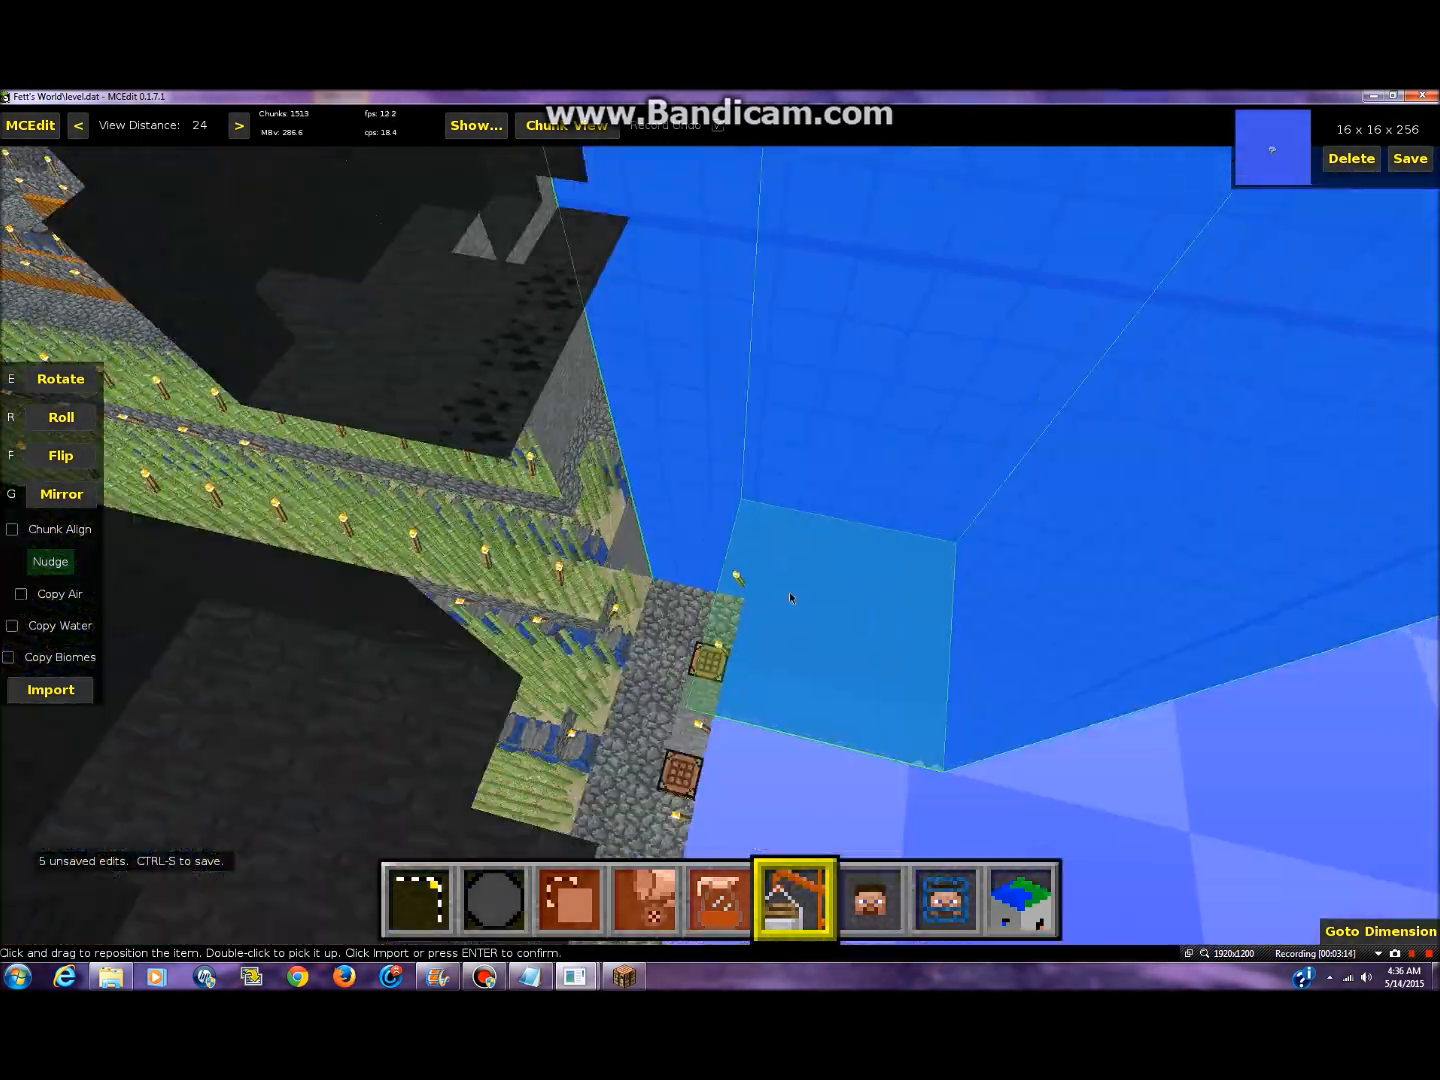
pyautogui.press('w')
pyautogui.press('shift')
pyautogui.press('shift')
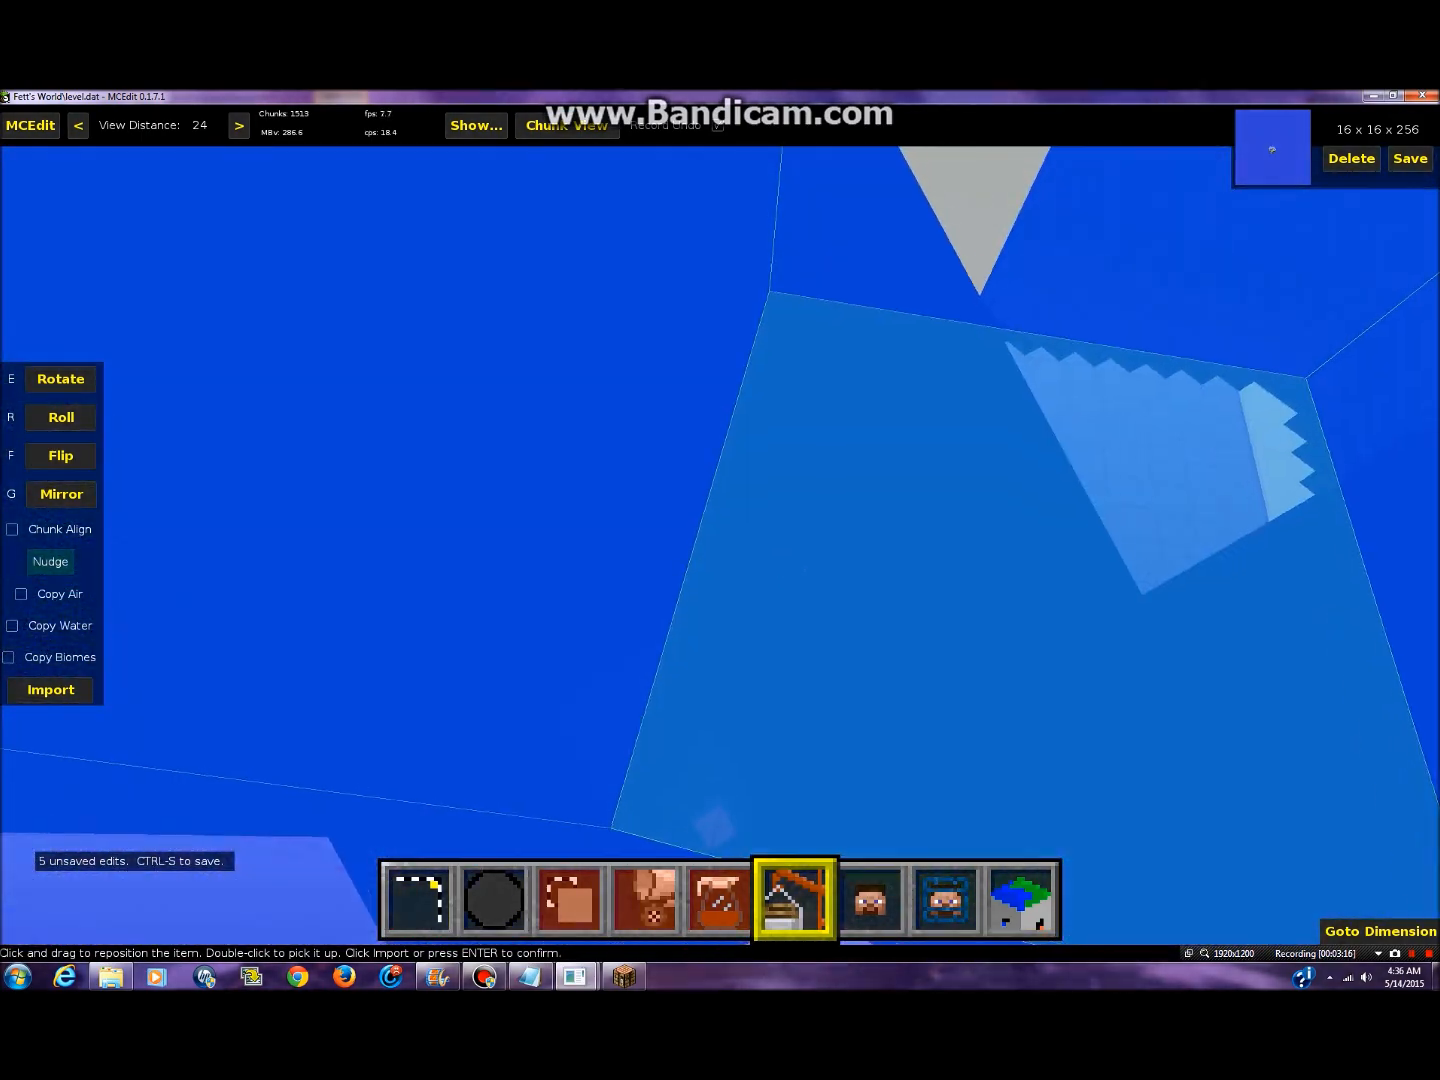
pyautogui.press('s')
pyautogui.press('space')
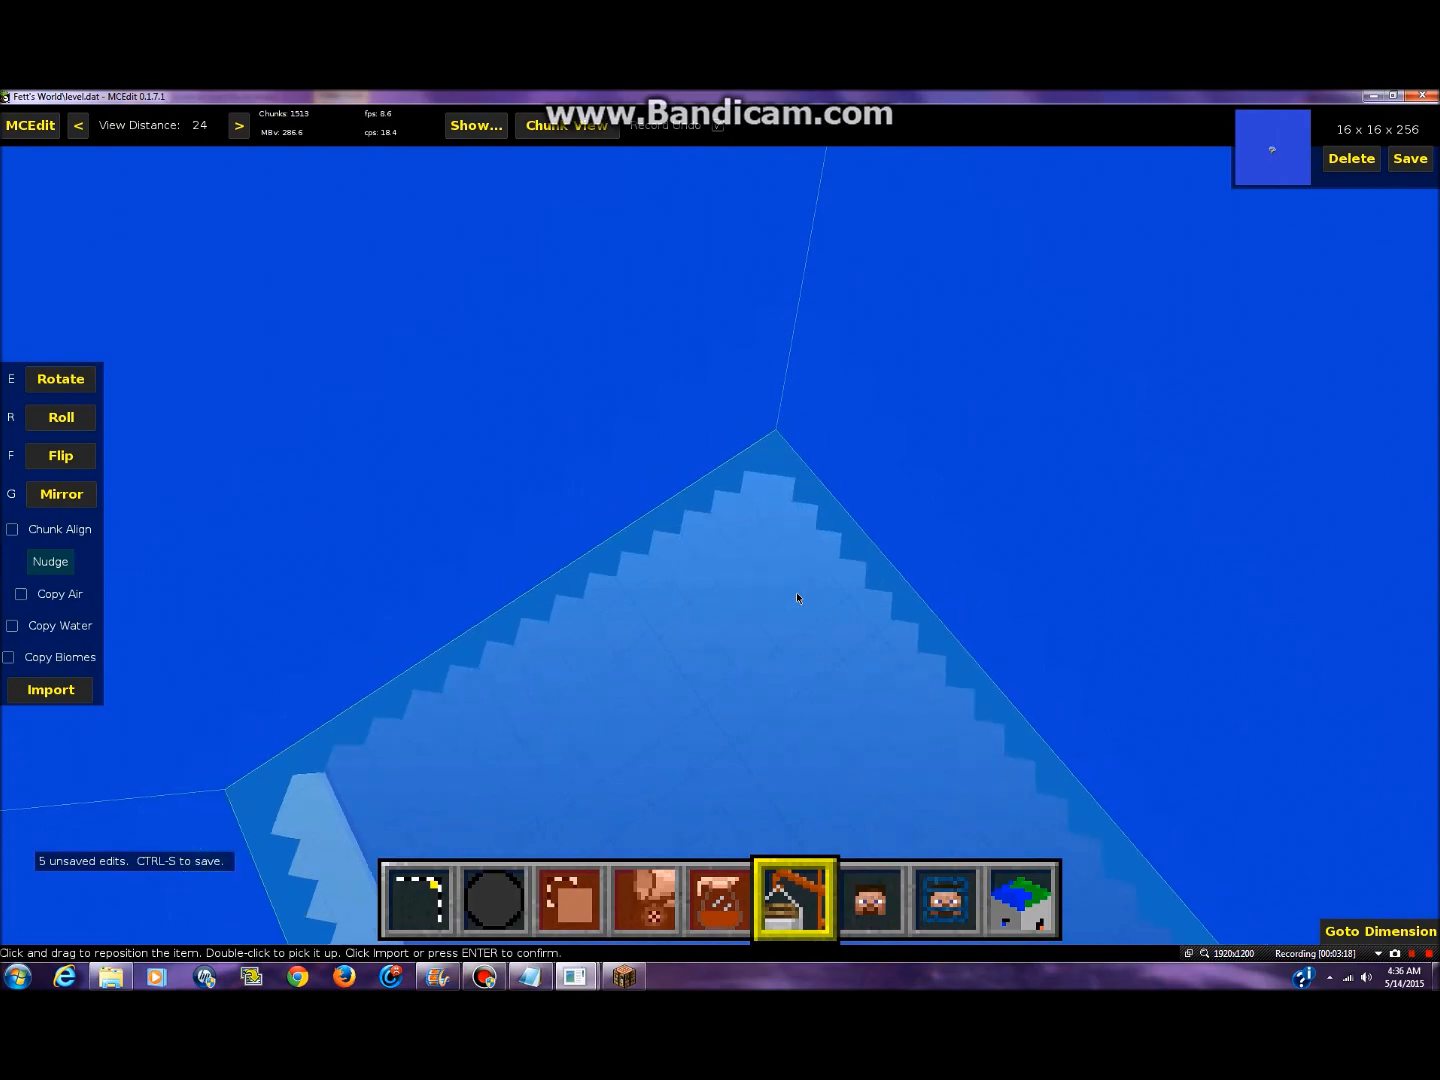
pyautogui.moveTo(797, 660); pyautogui.dragTo(880, 715, button='right')
pyautogui.press('space')
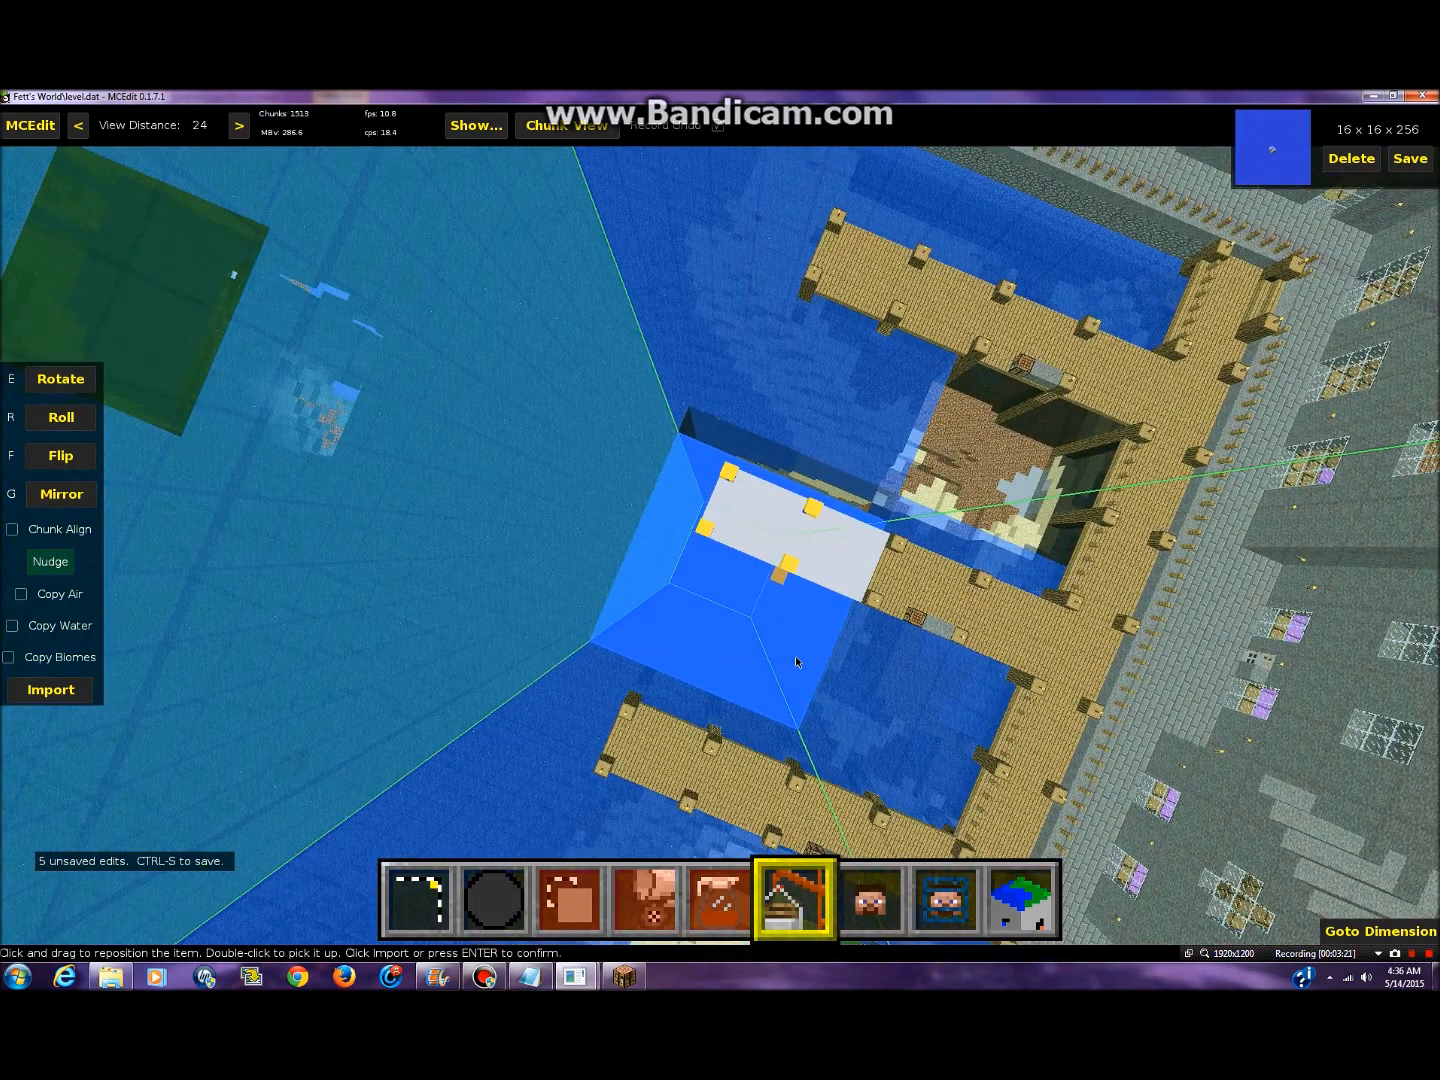
pyautogui.press('space')
pyautogui.moveTo(832, 650); pyautogui.dragTo(1163, 550, button='right')
pyautogui.moveTo(832, 650)
pyautogui.mouseDown(button='right')
pyautogui.moveTo(826, 668)
pyautogui.moveTo(832, 656)
pyautogui.mouseUp(button='right')
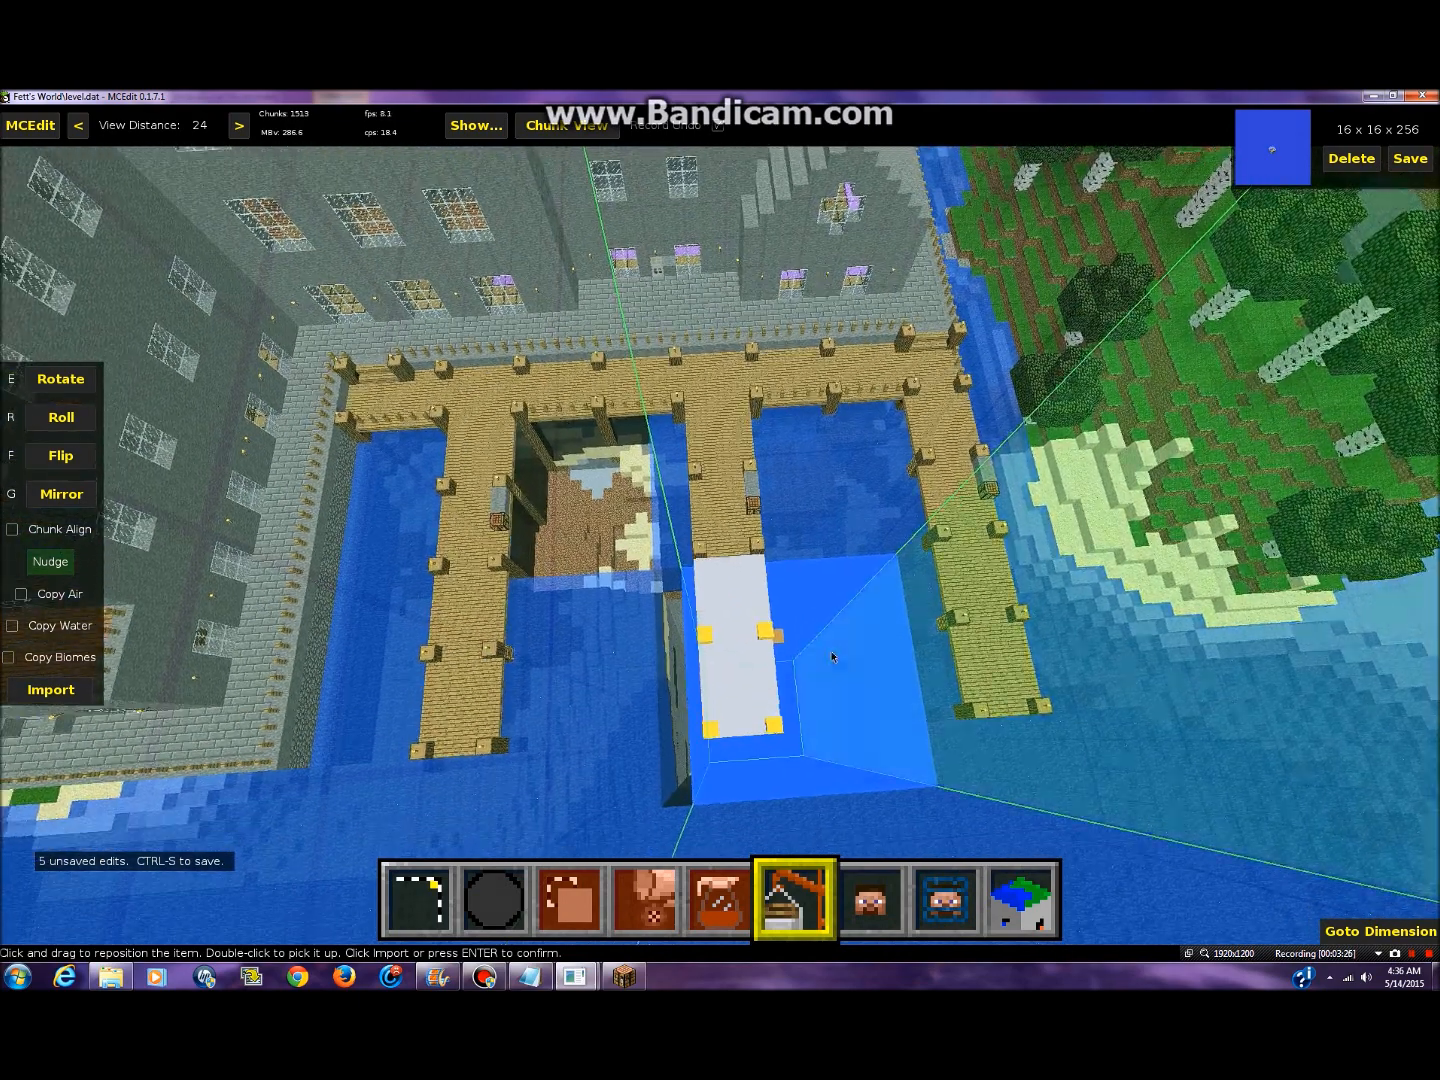
pyautogui.press('Return')
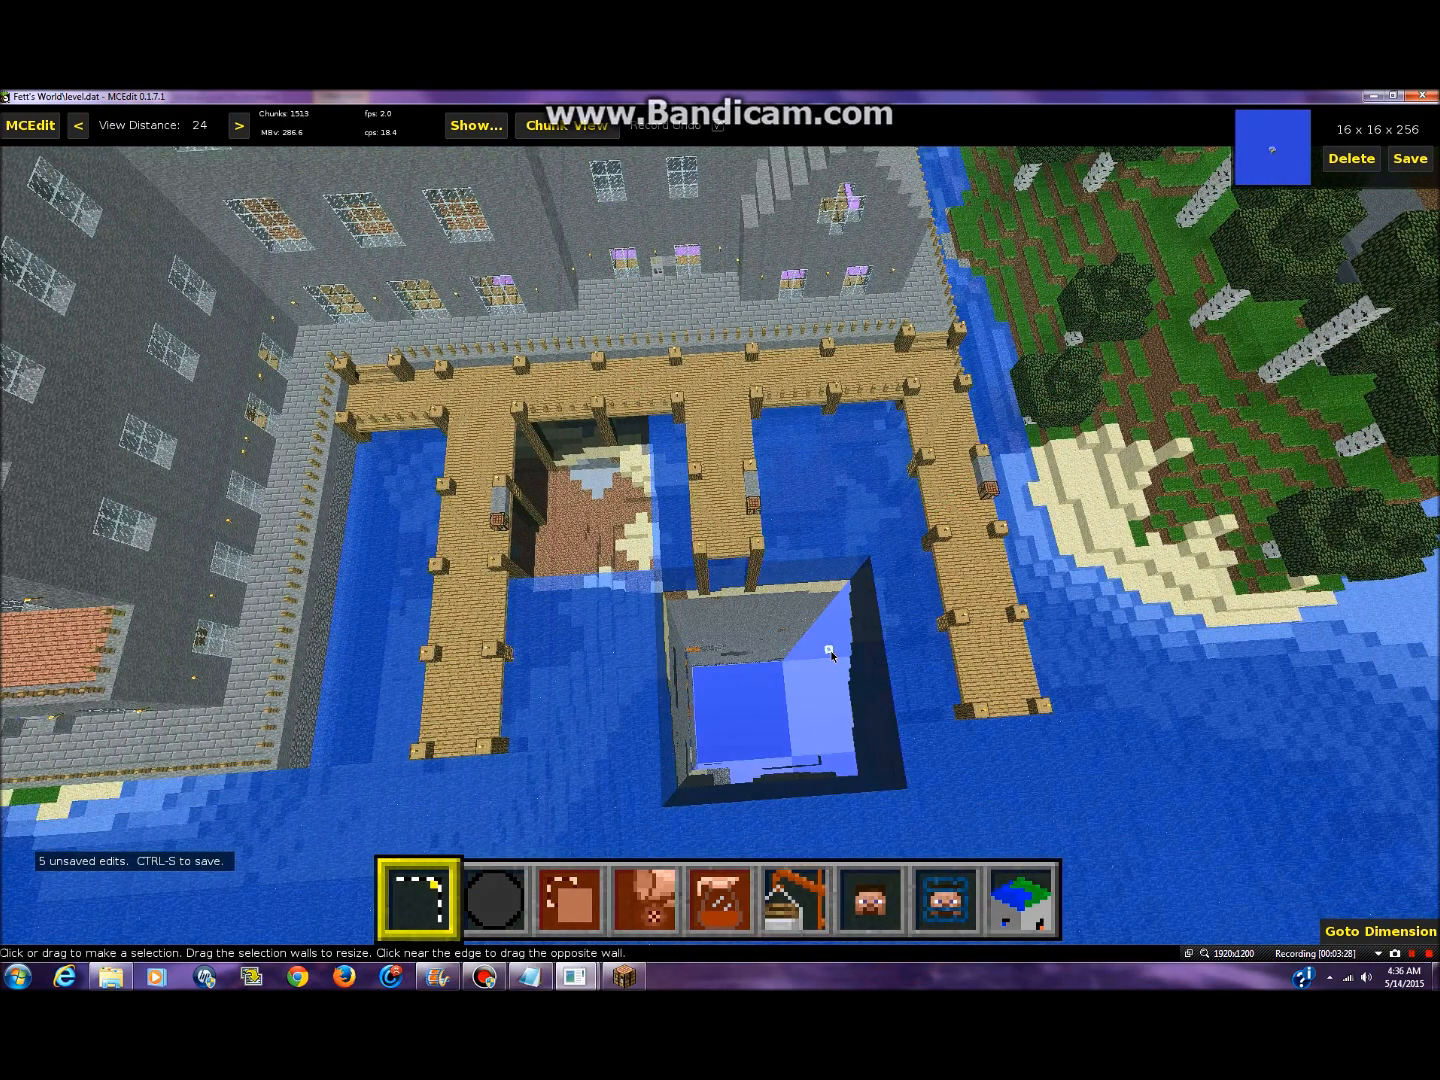
# - Try the stored chunk copy over the middle pier's hole with Chunk Align on, and delete the stored copy
pyautogui.press('s')
pyautogui.click(1276, 151)
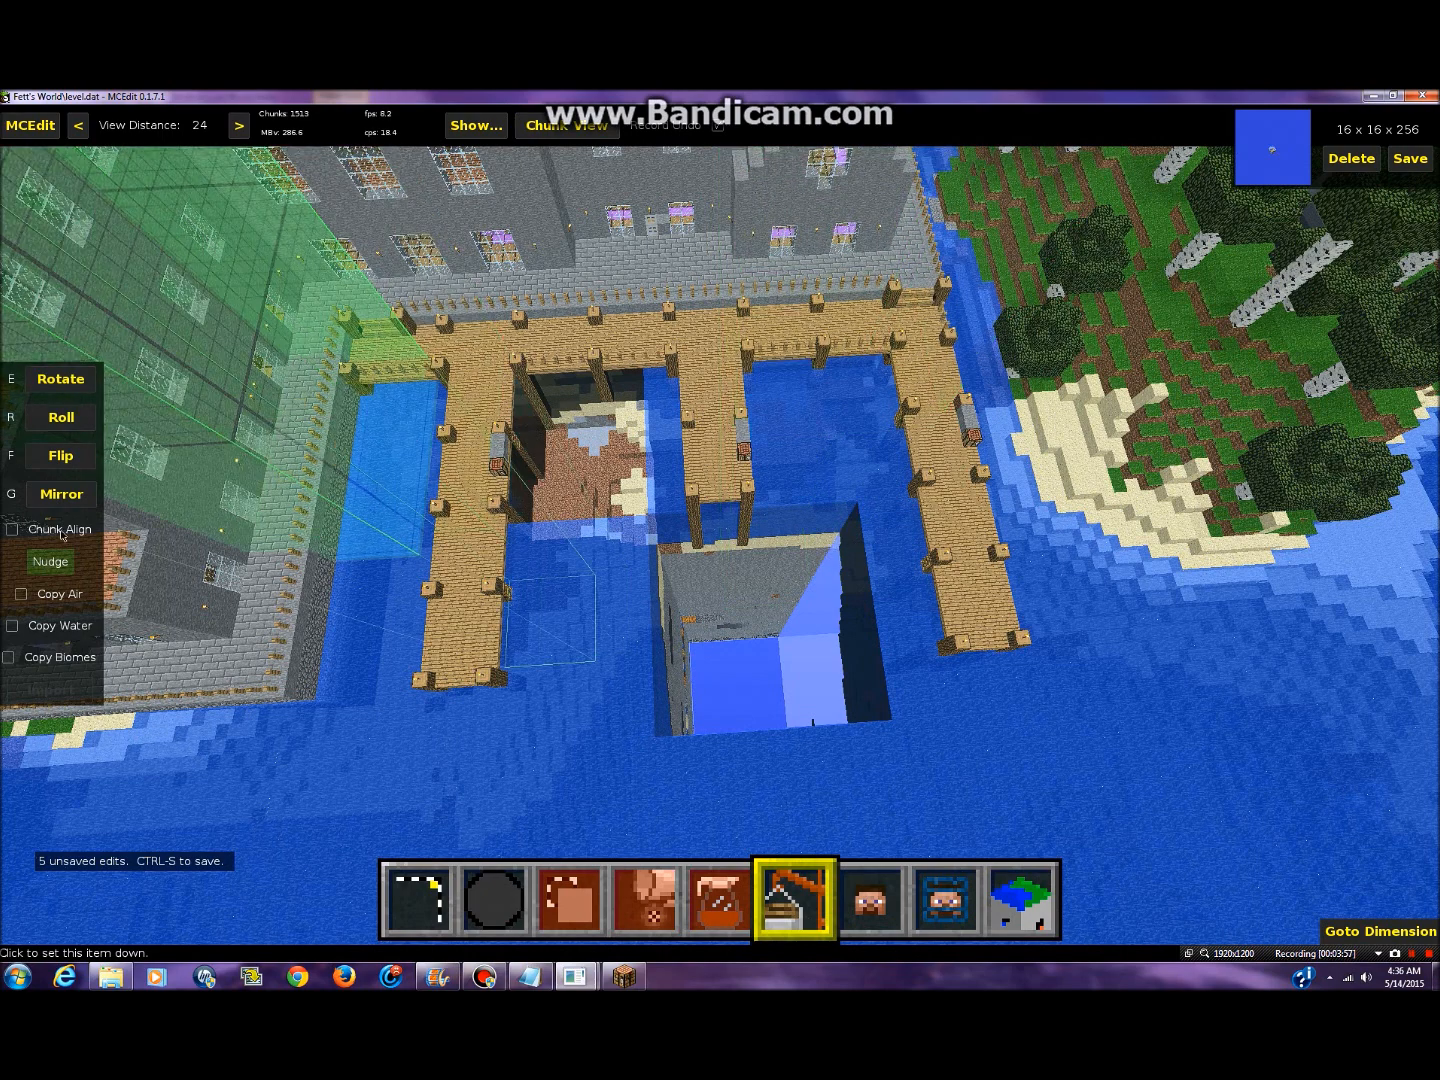
pyautogui.click(11, 530)
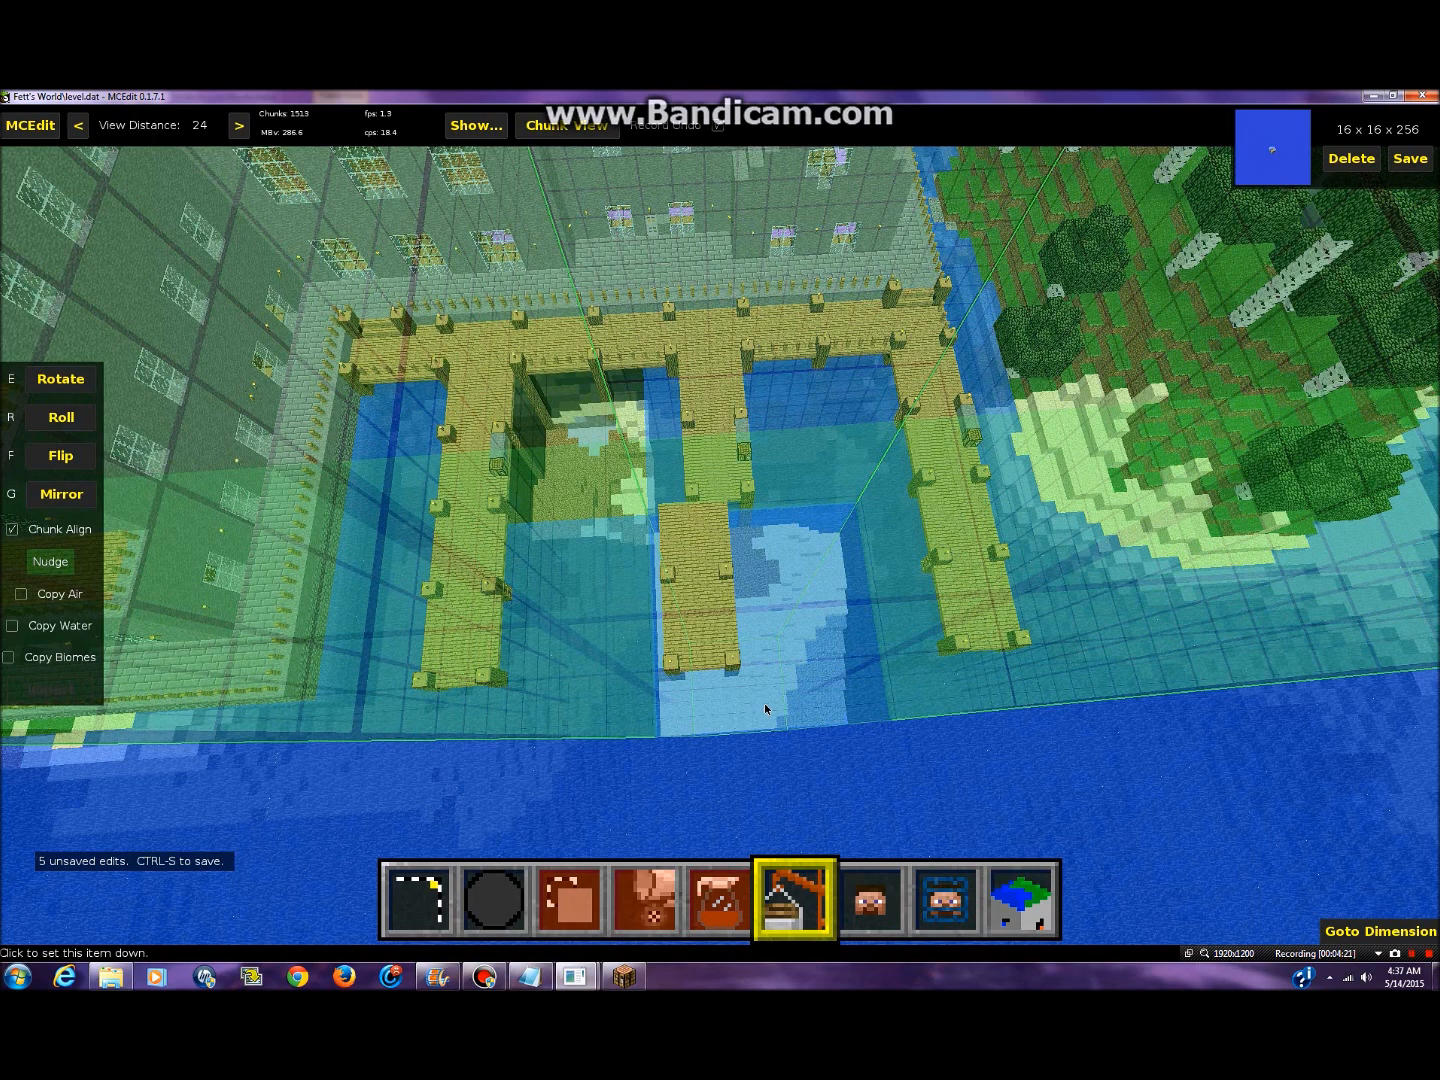
pyautogui.click(764, 703)
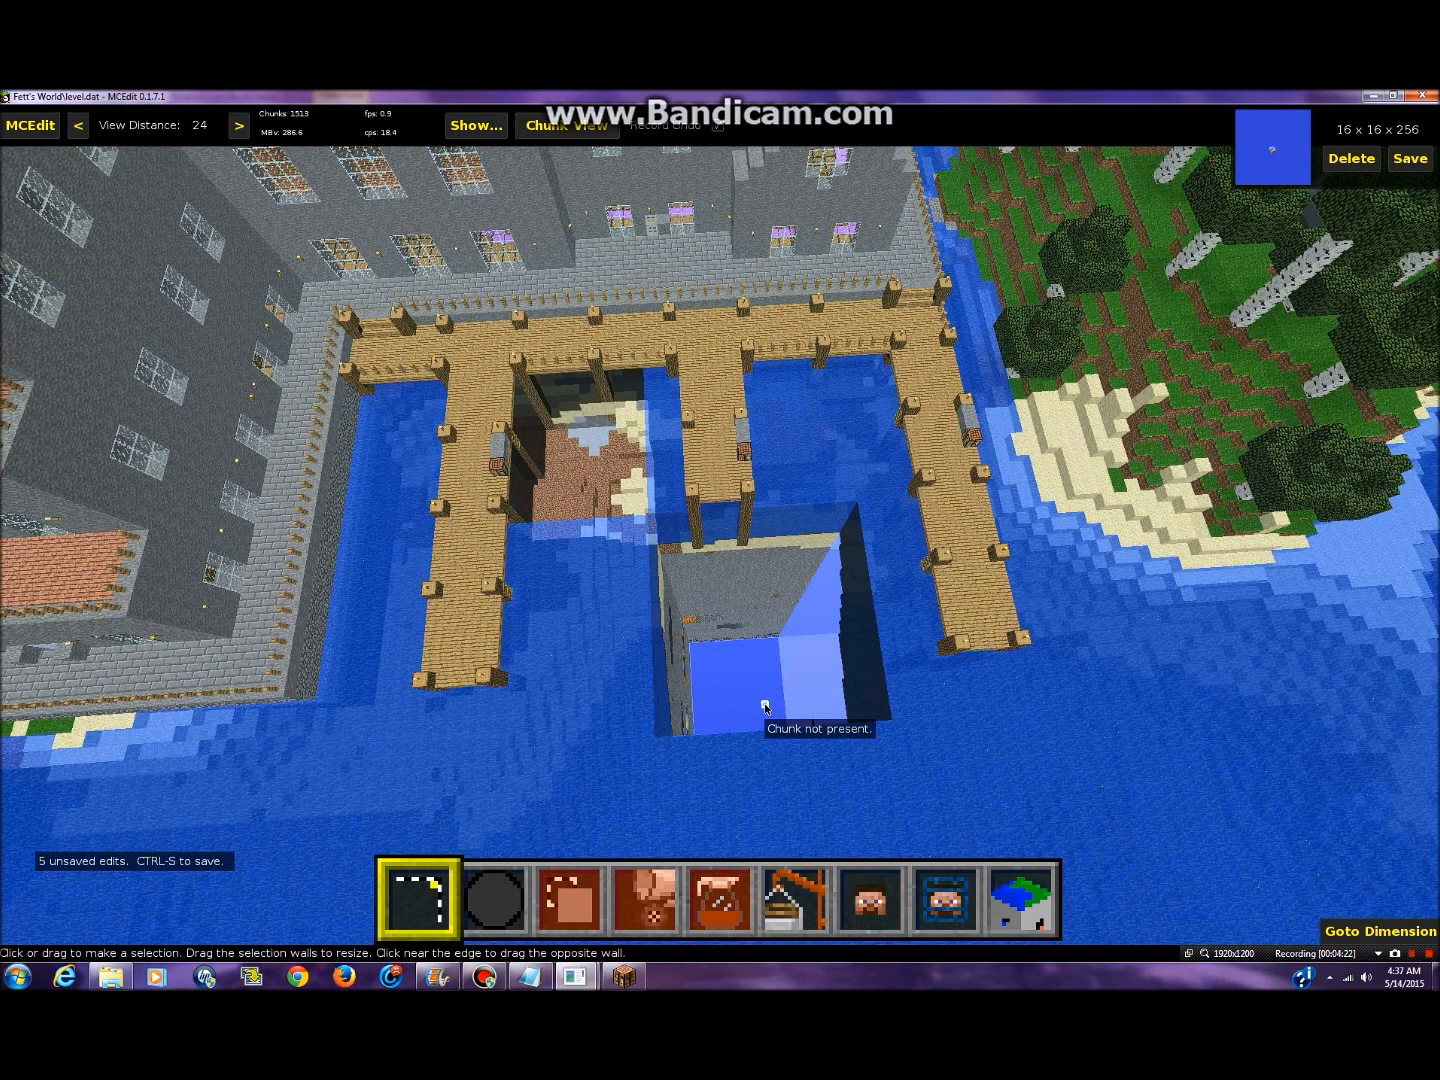
pyautogui.click(1358, 160)
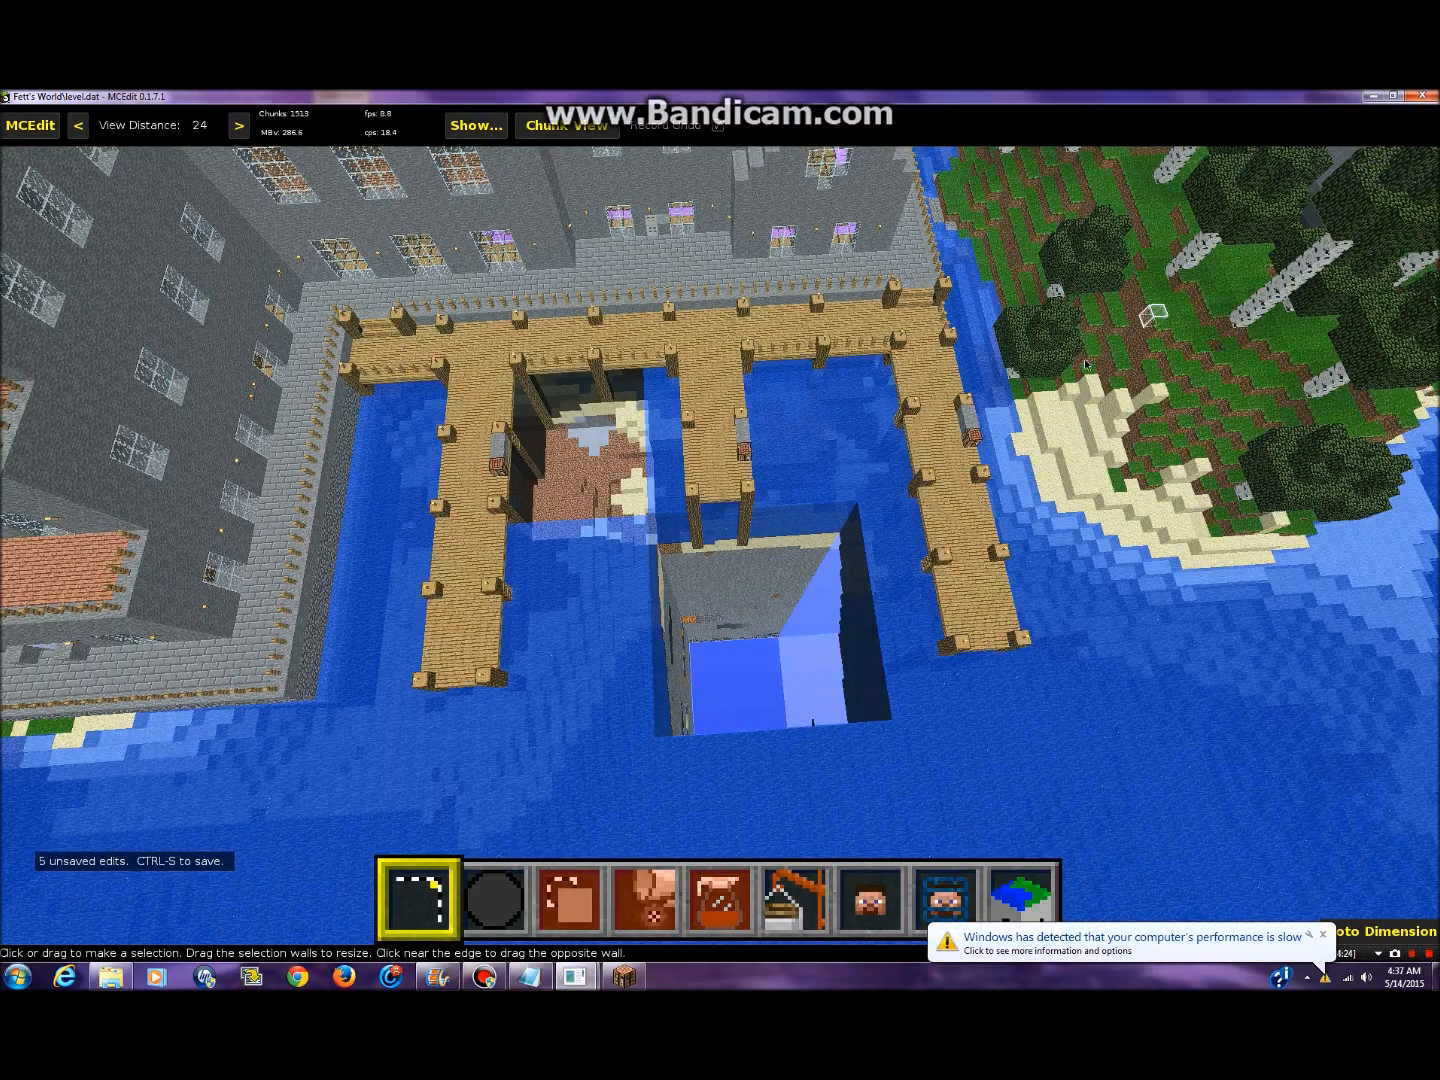
# - Save the world with its pending chunk edits
pyautogui.press('q')
pyautogui.press('s')
pyautogui.press('a')
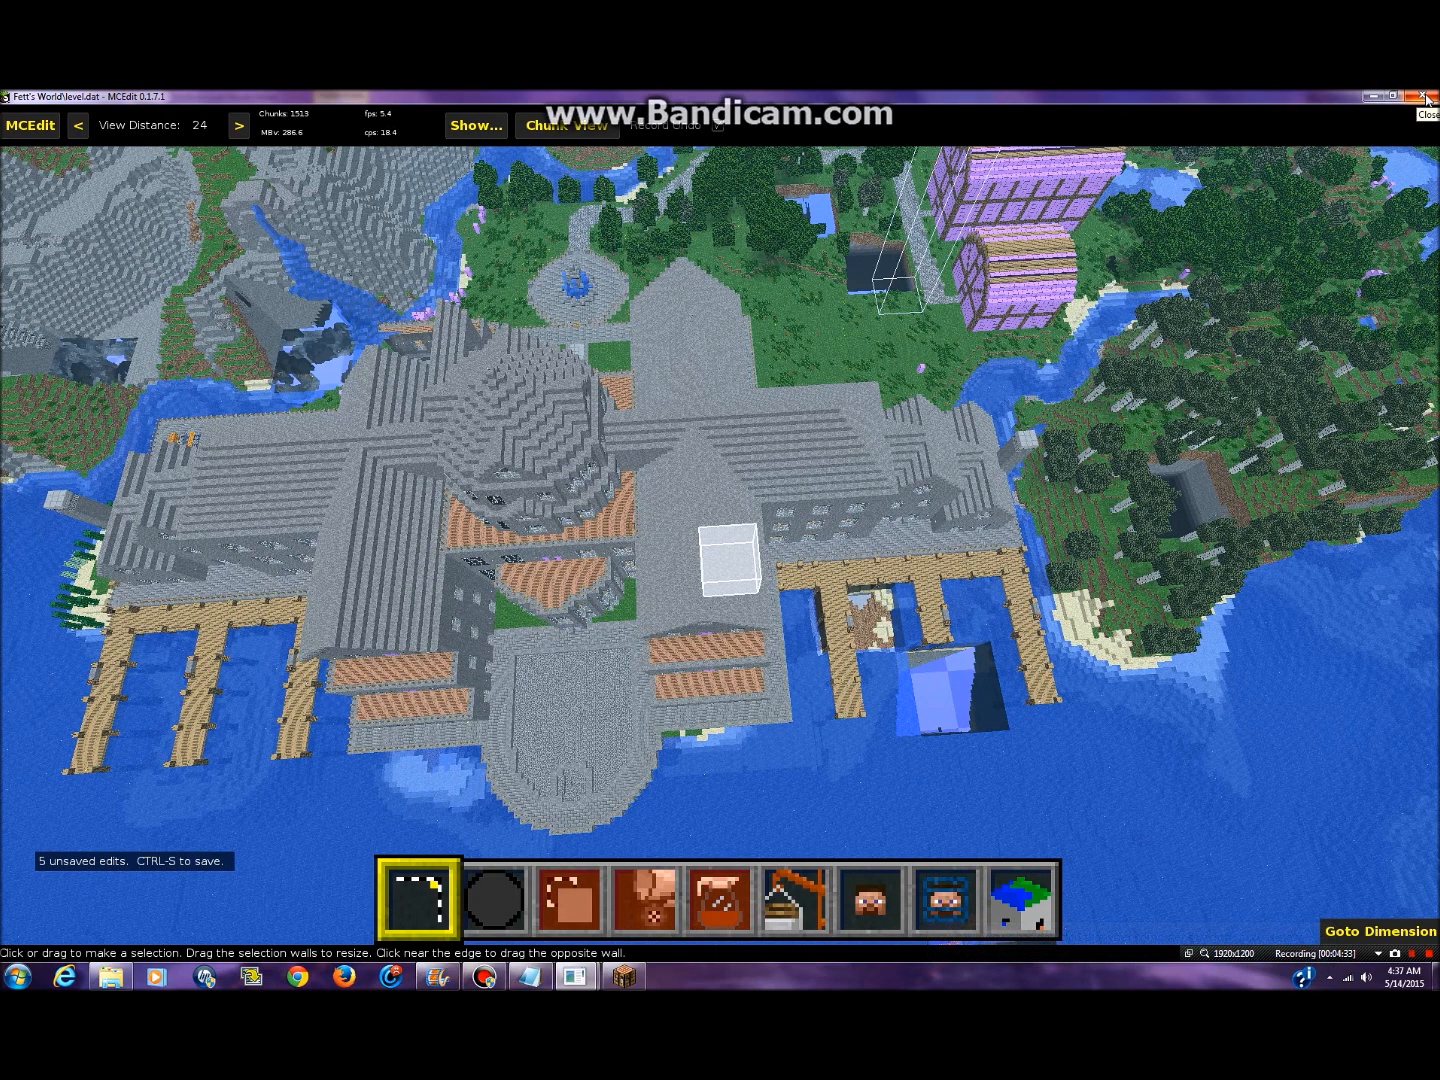
pyautogui.click(29, 127)
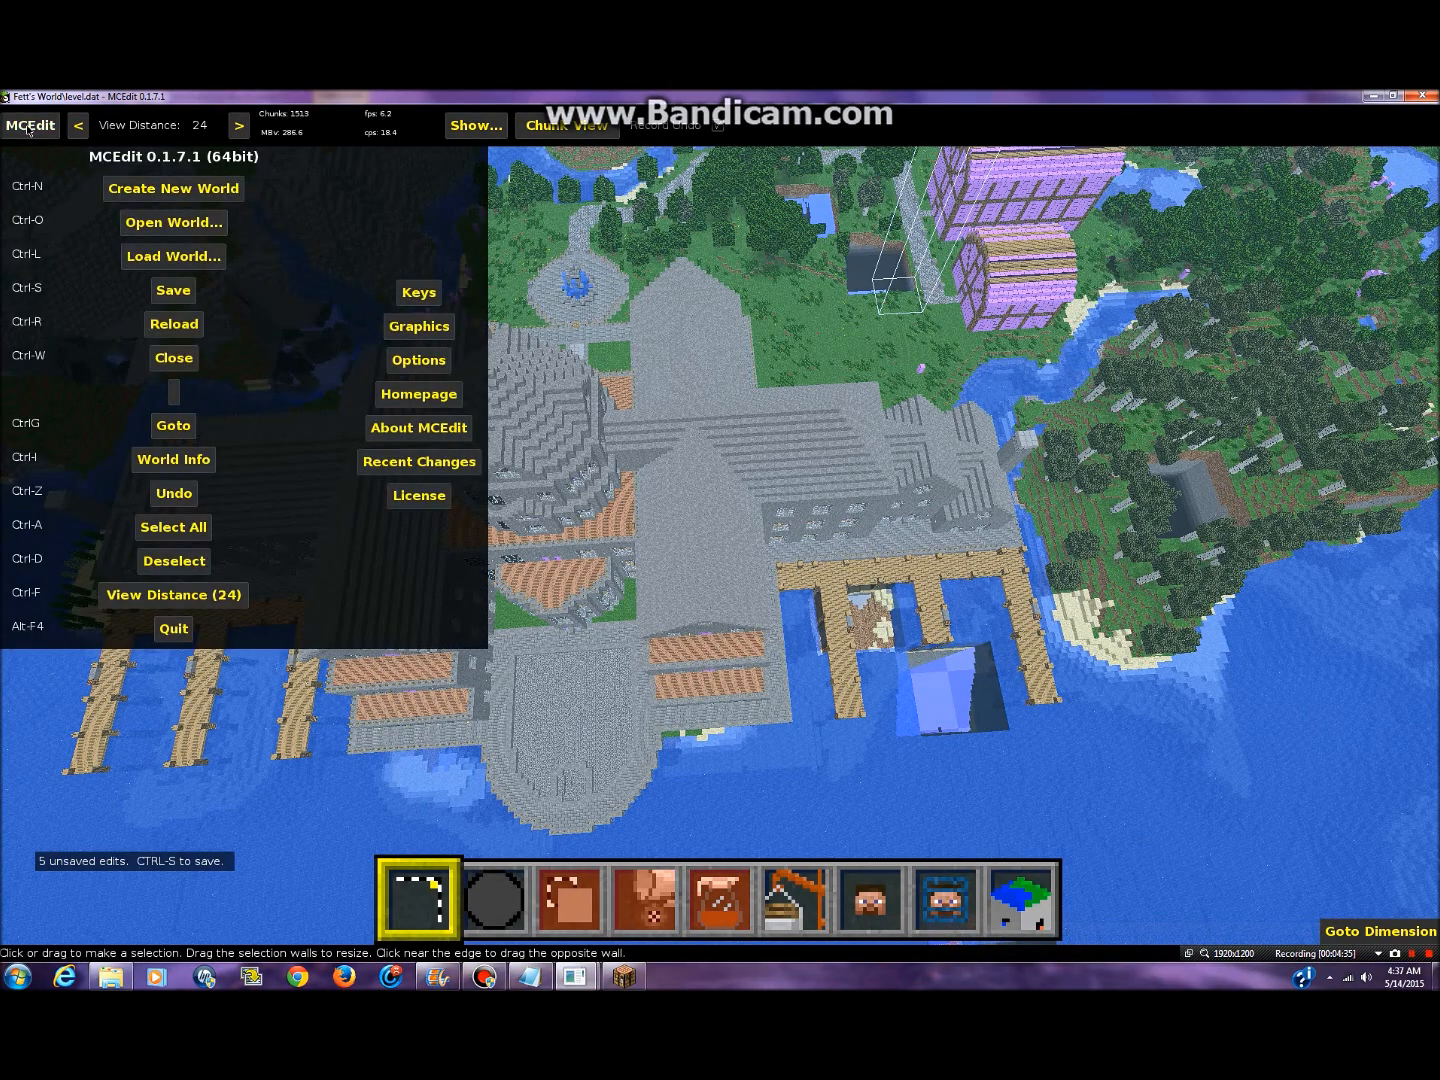
pyautogui.click(185, 293)
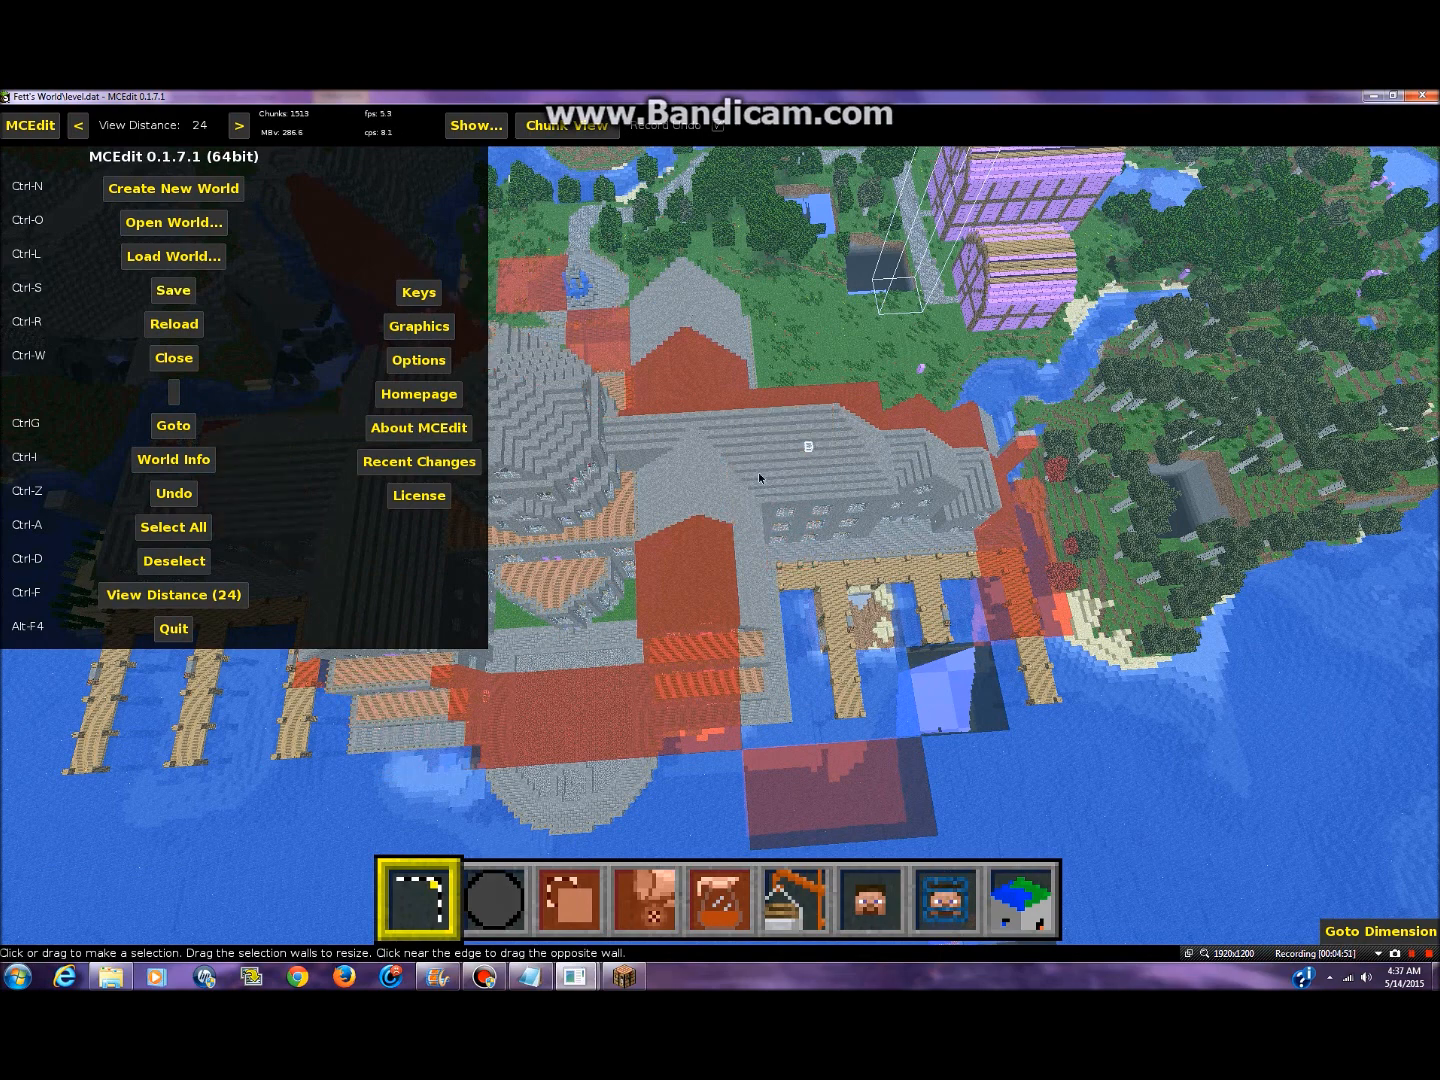
pyautogui.click(43, 127)
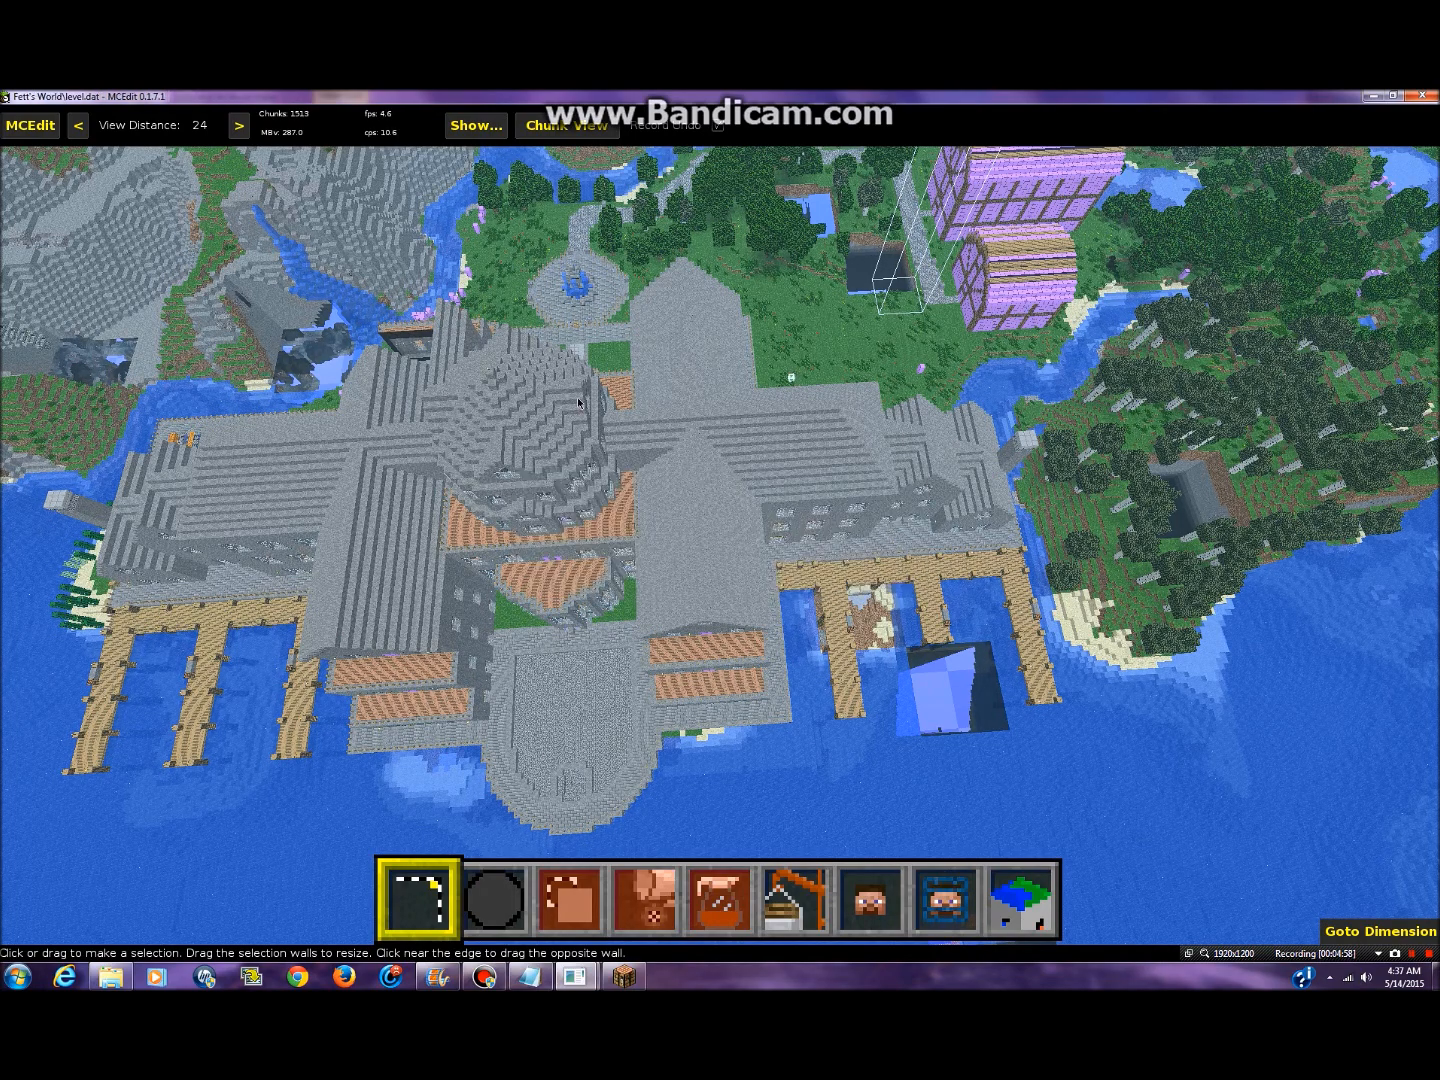
# - Examine the missing-chunk holes in the large stone building's roof and in the mountains beside the river
pyautogui.press('a')
pyautogui.press('a')
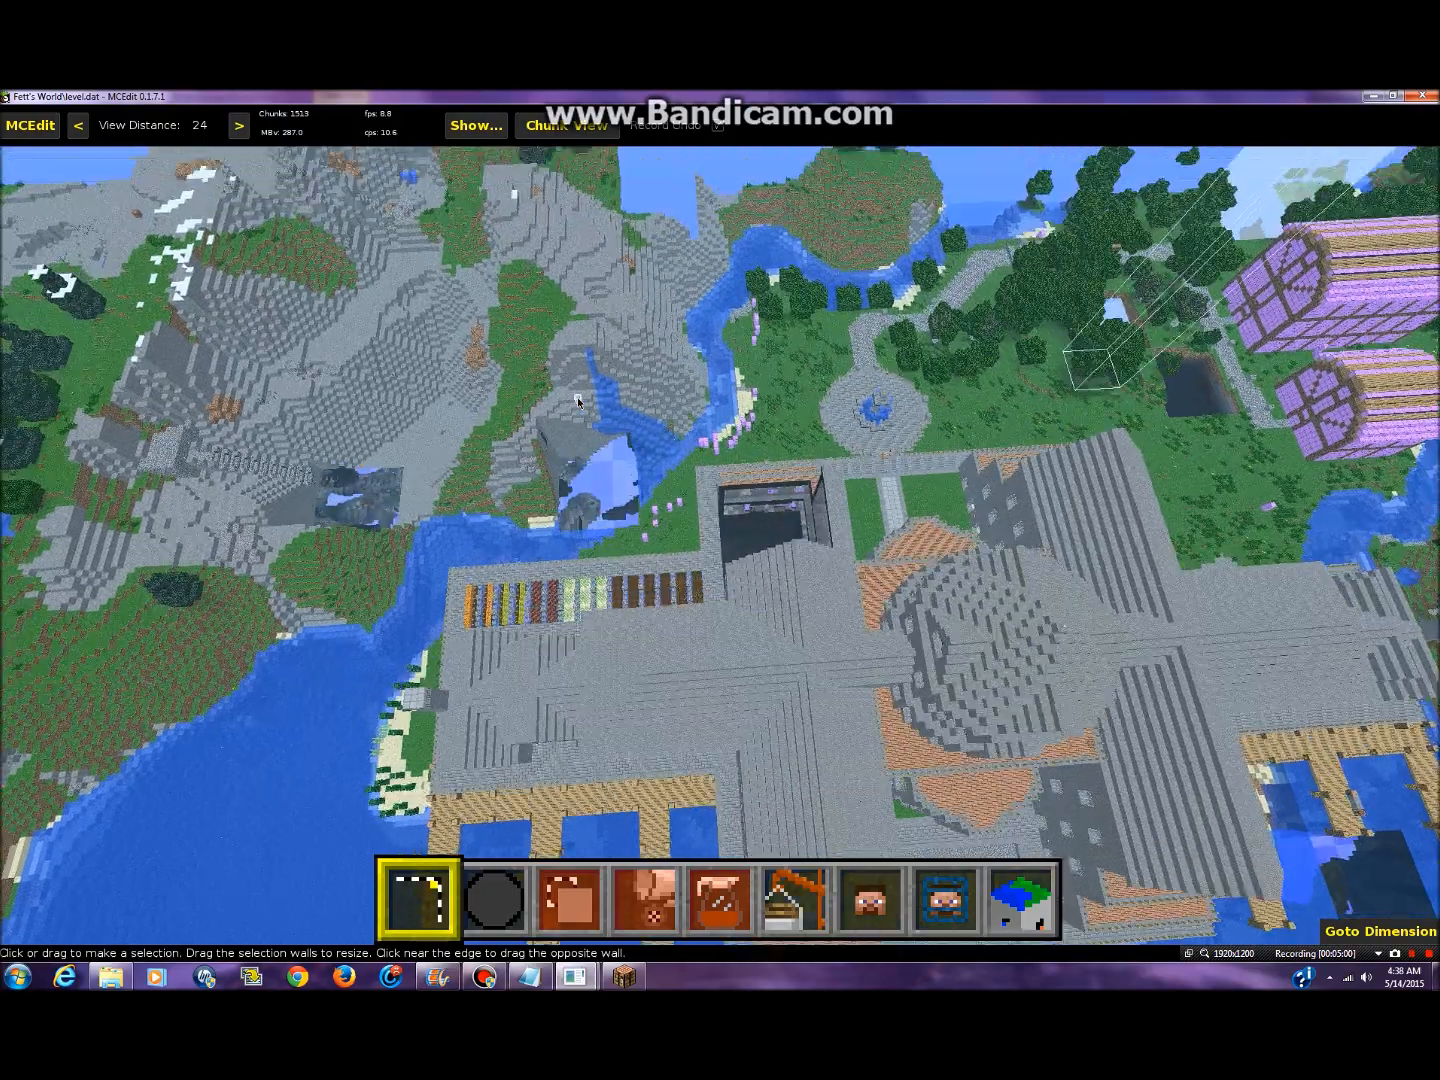
pyautogui.press('d')
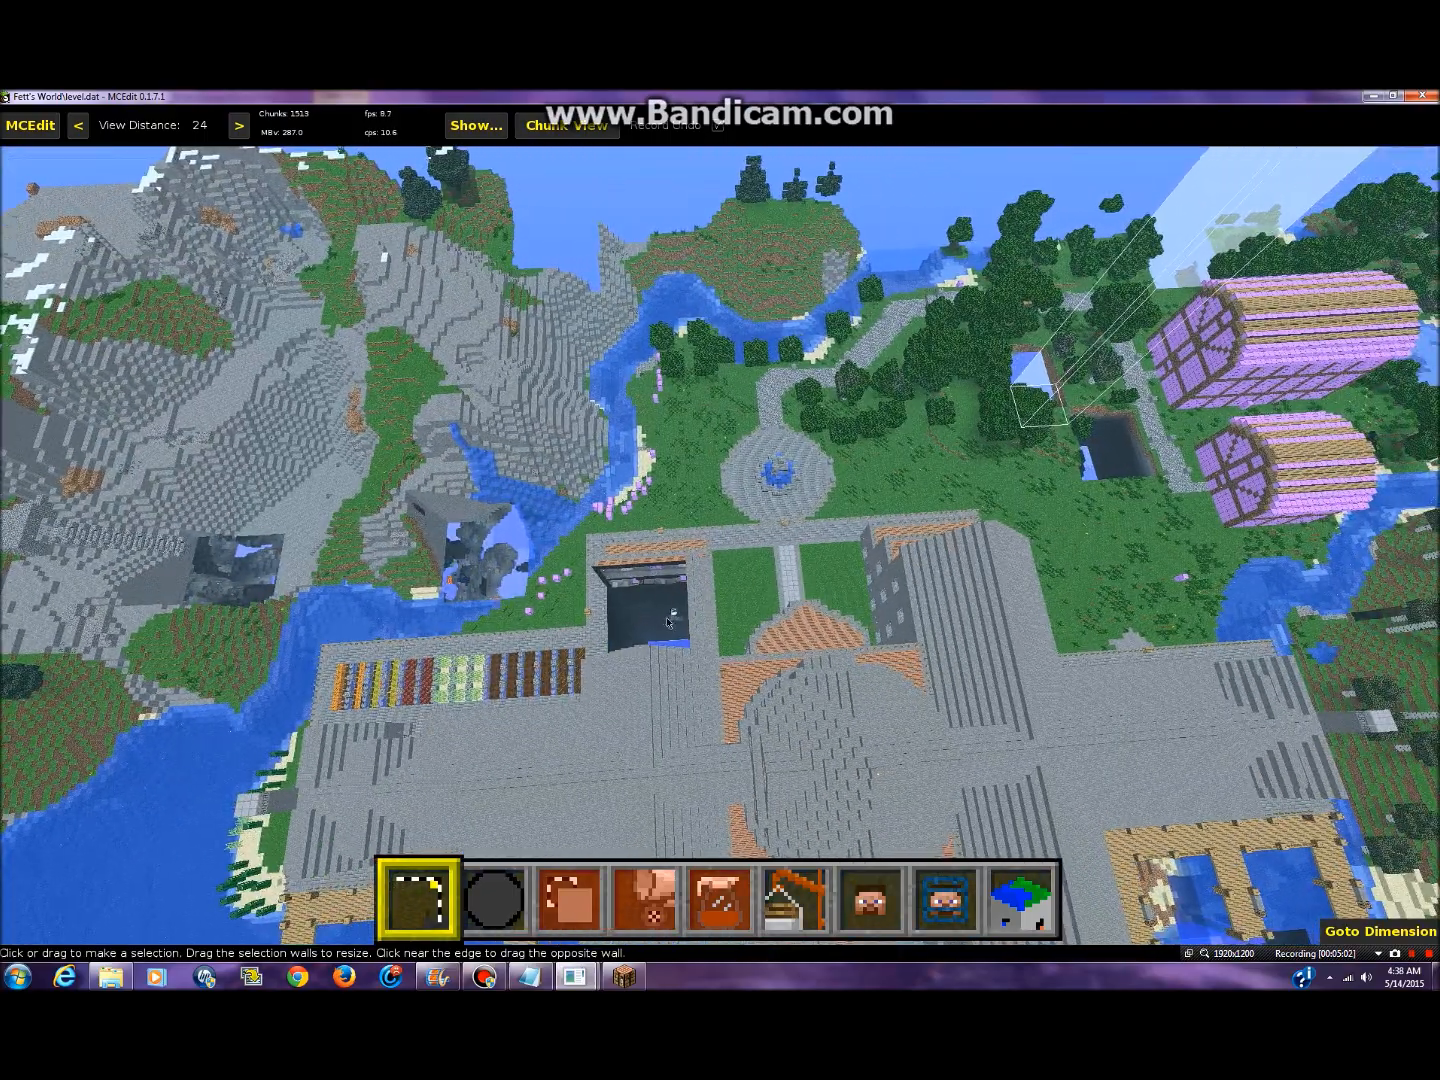
pyautogui.press('a')
pyautogui.press('a')
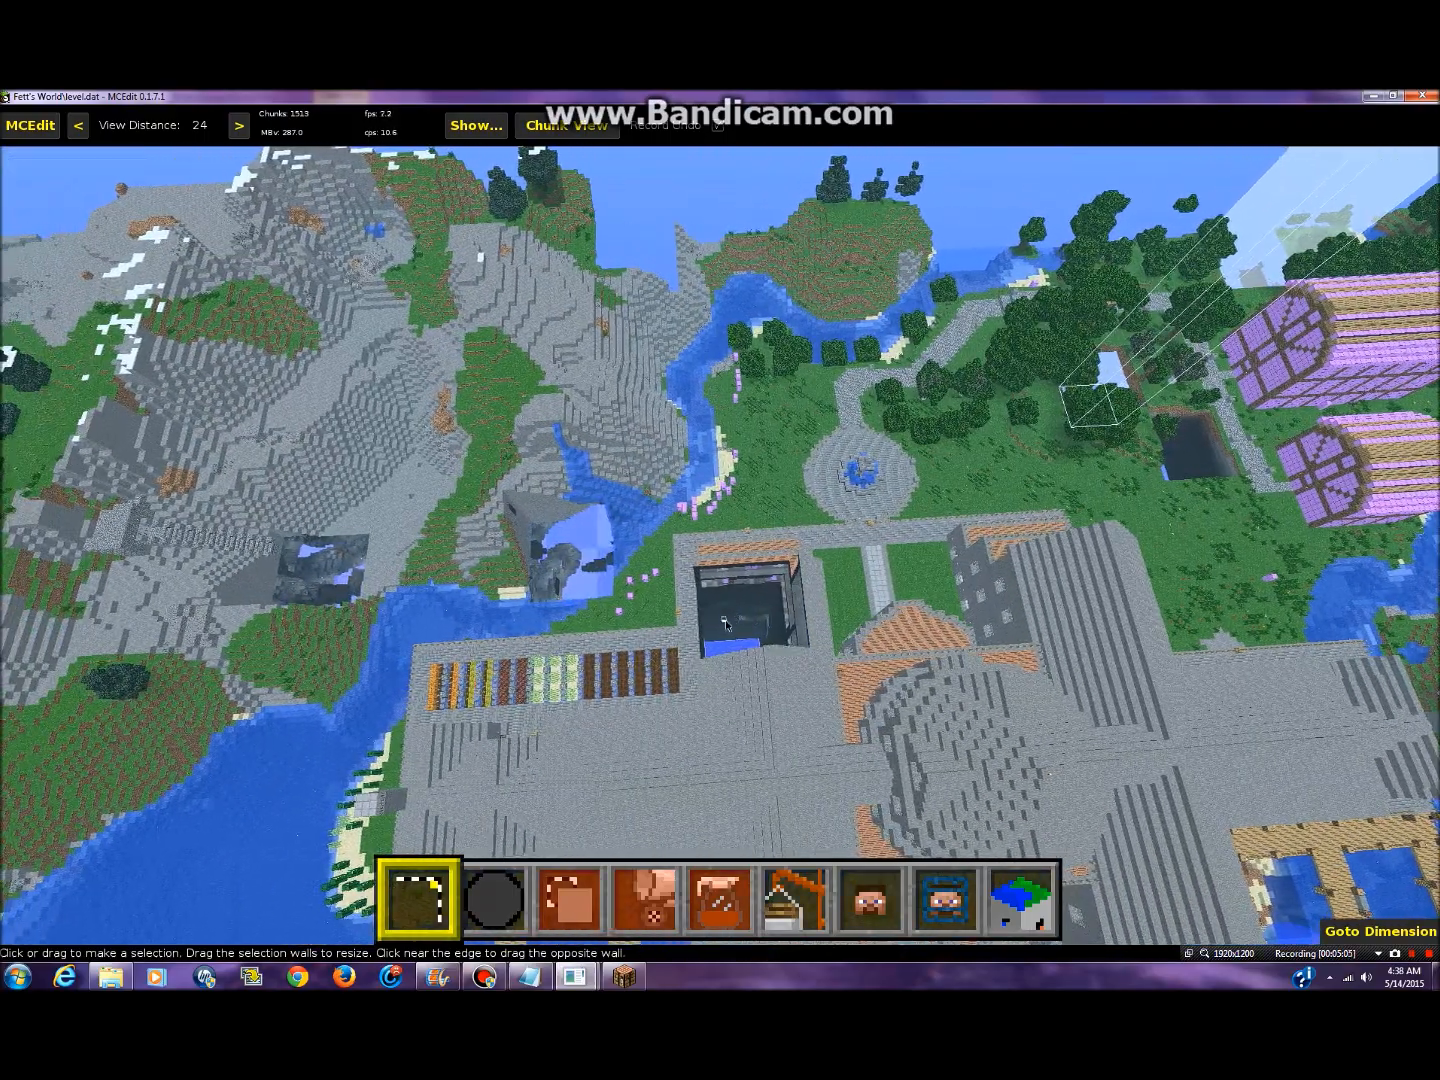
pyautogui.press('a')
pyautogui.press('a')
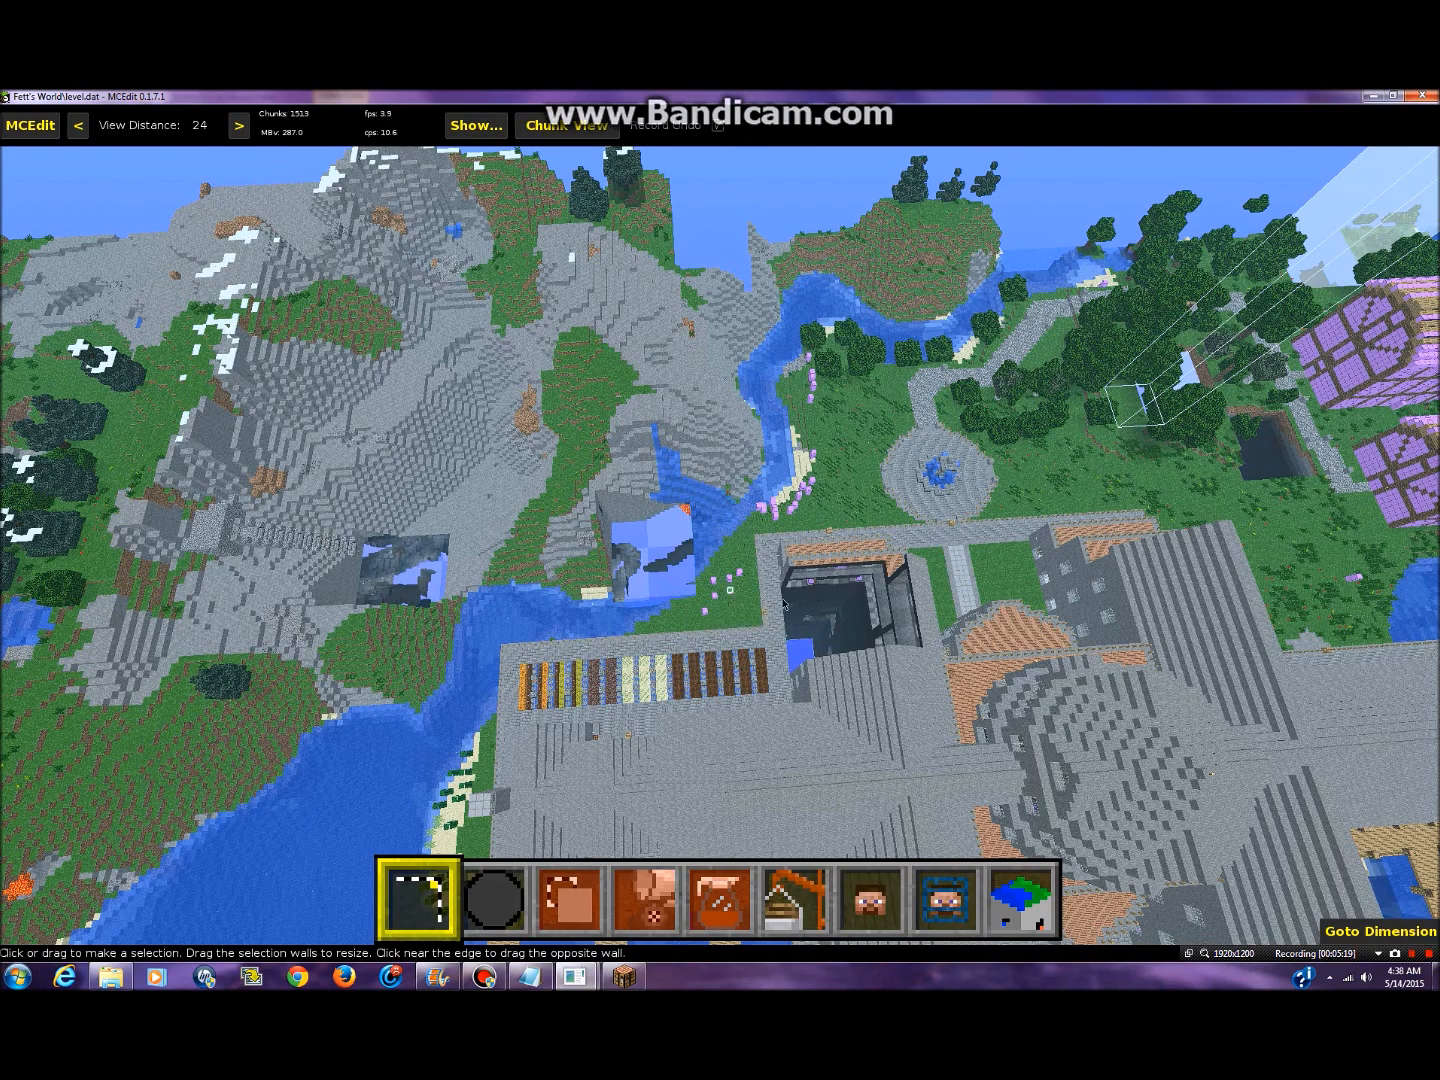
pyautogui.press('w')
pyautogui.press('w')
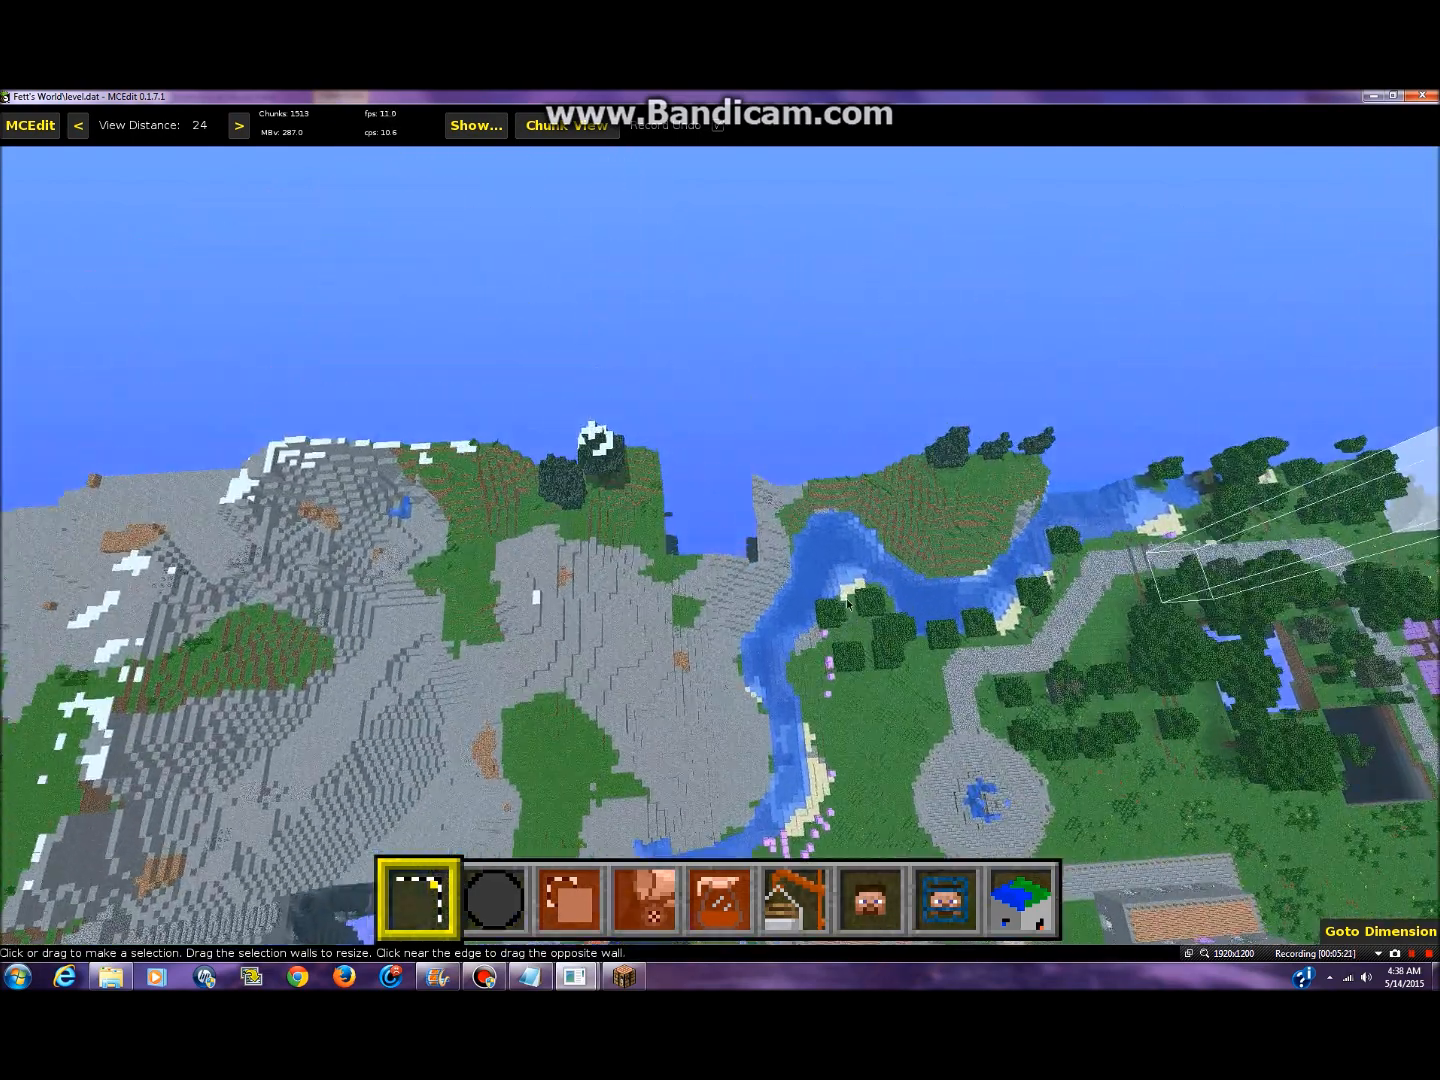
pyautogui.press('s')
pyautogui.press('s')
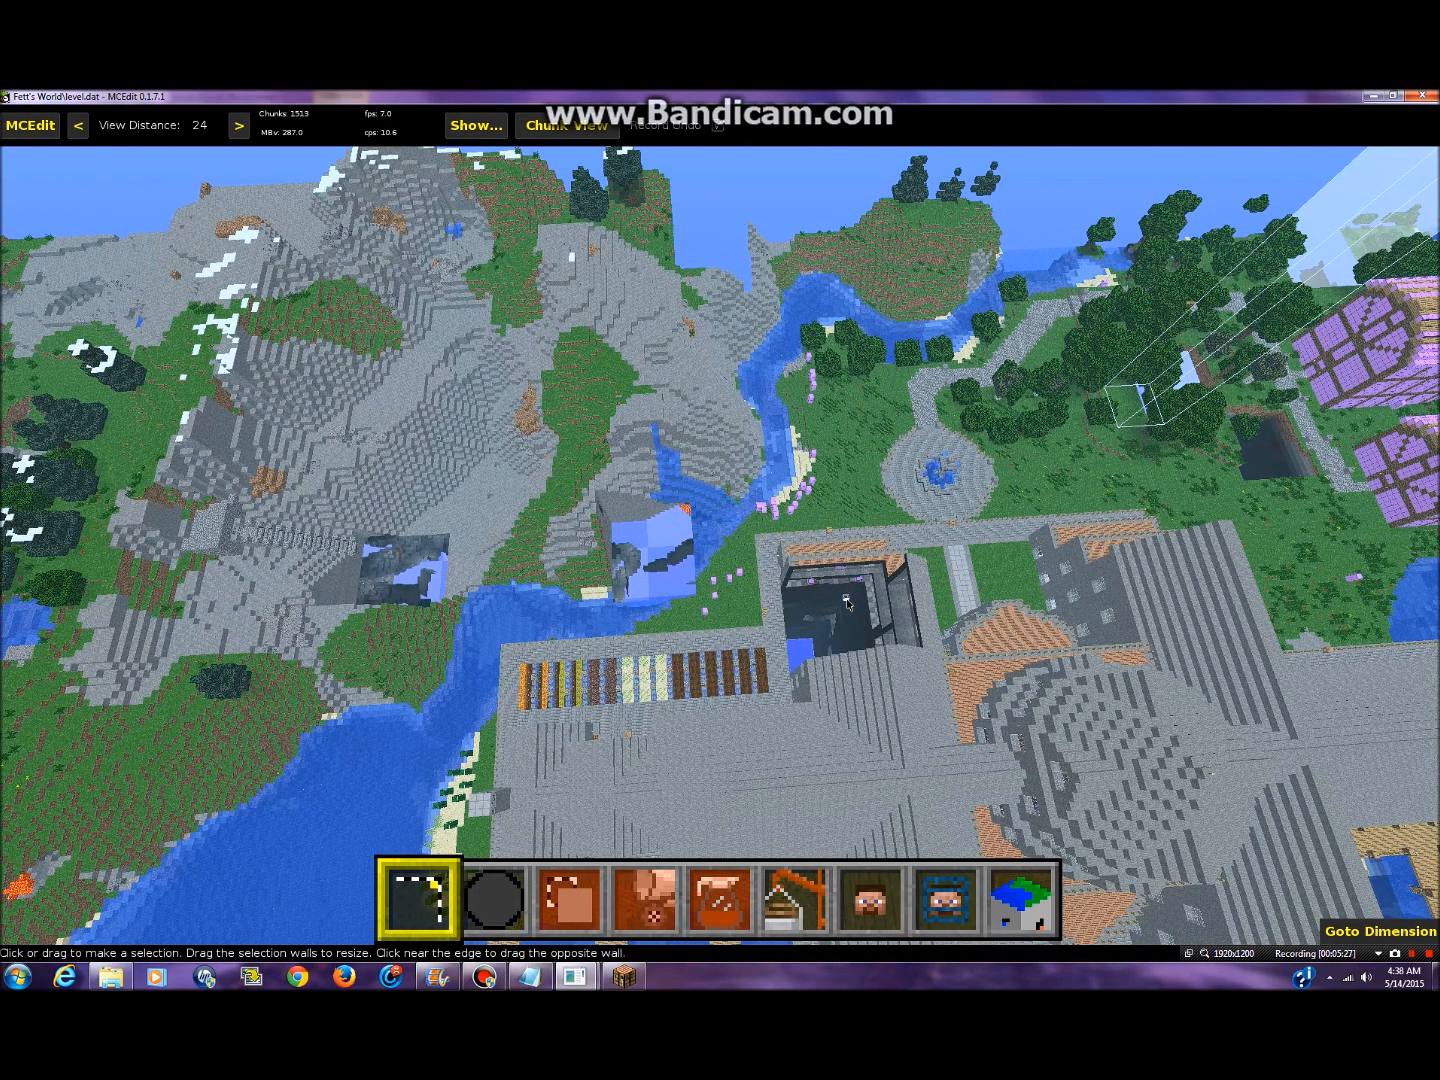
# - Survey the missing-chunk holes by the piers and in the open water, and return to the hole in the building's roof
pyautogui.press('s')
pyautogui.press('d')
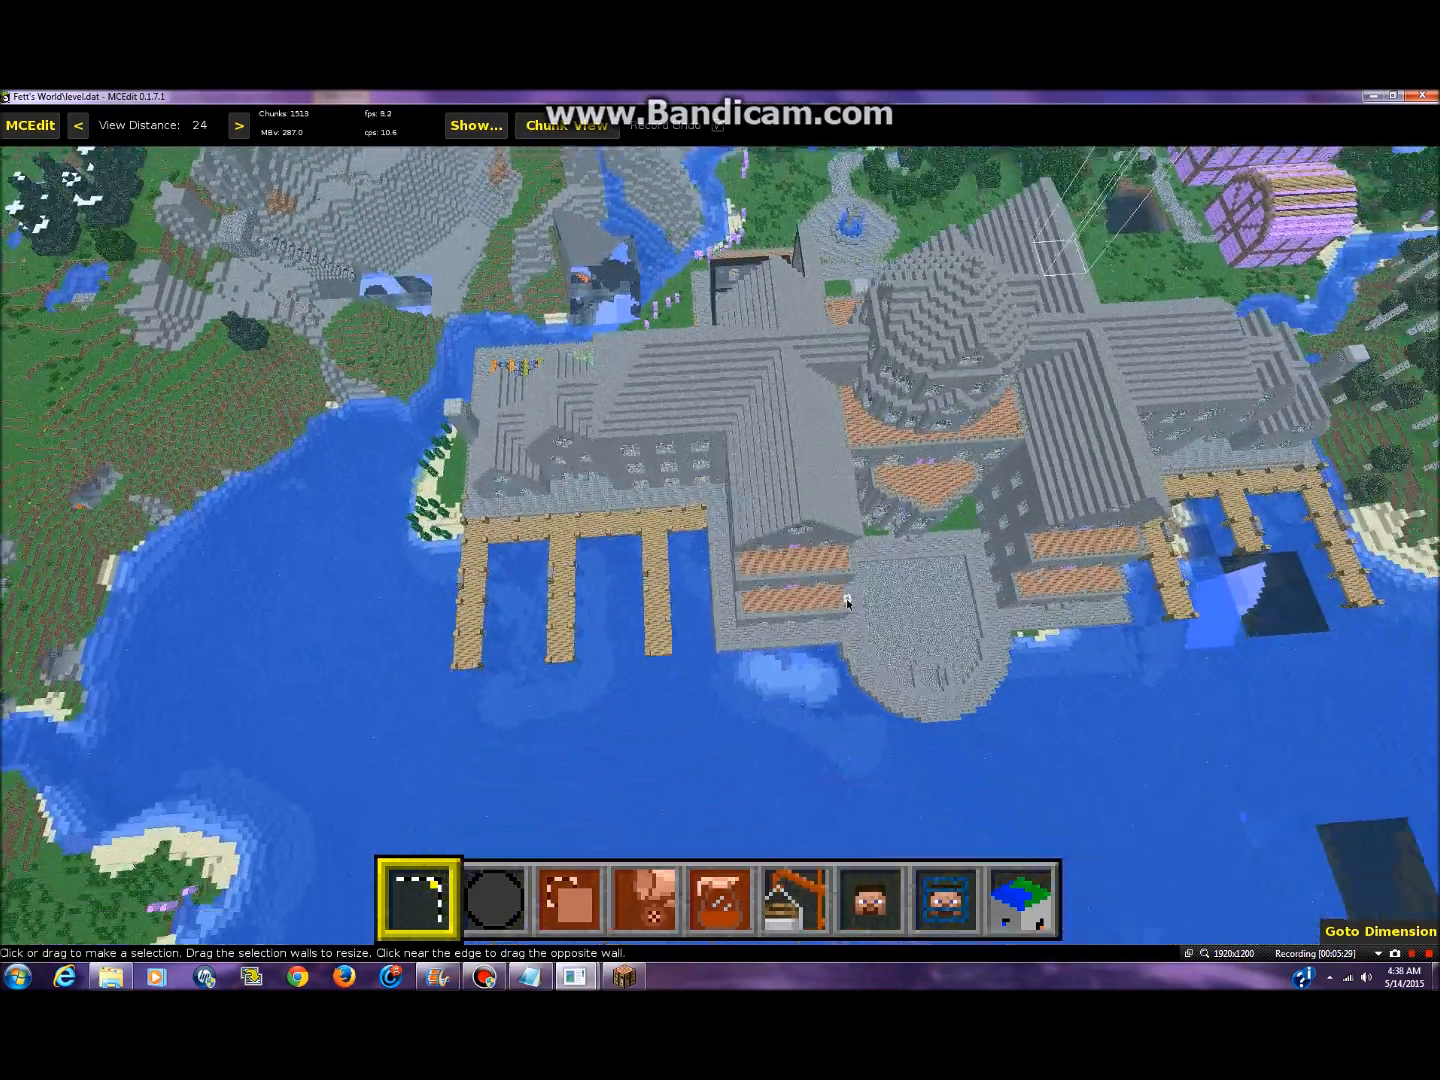
pyautogui.press('d')
pyautogui.press('w')
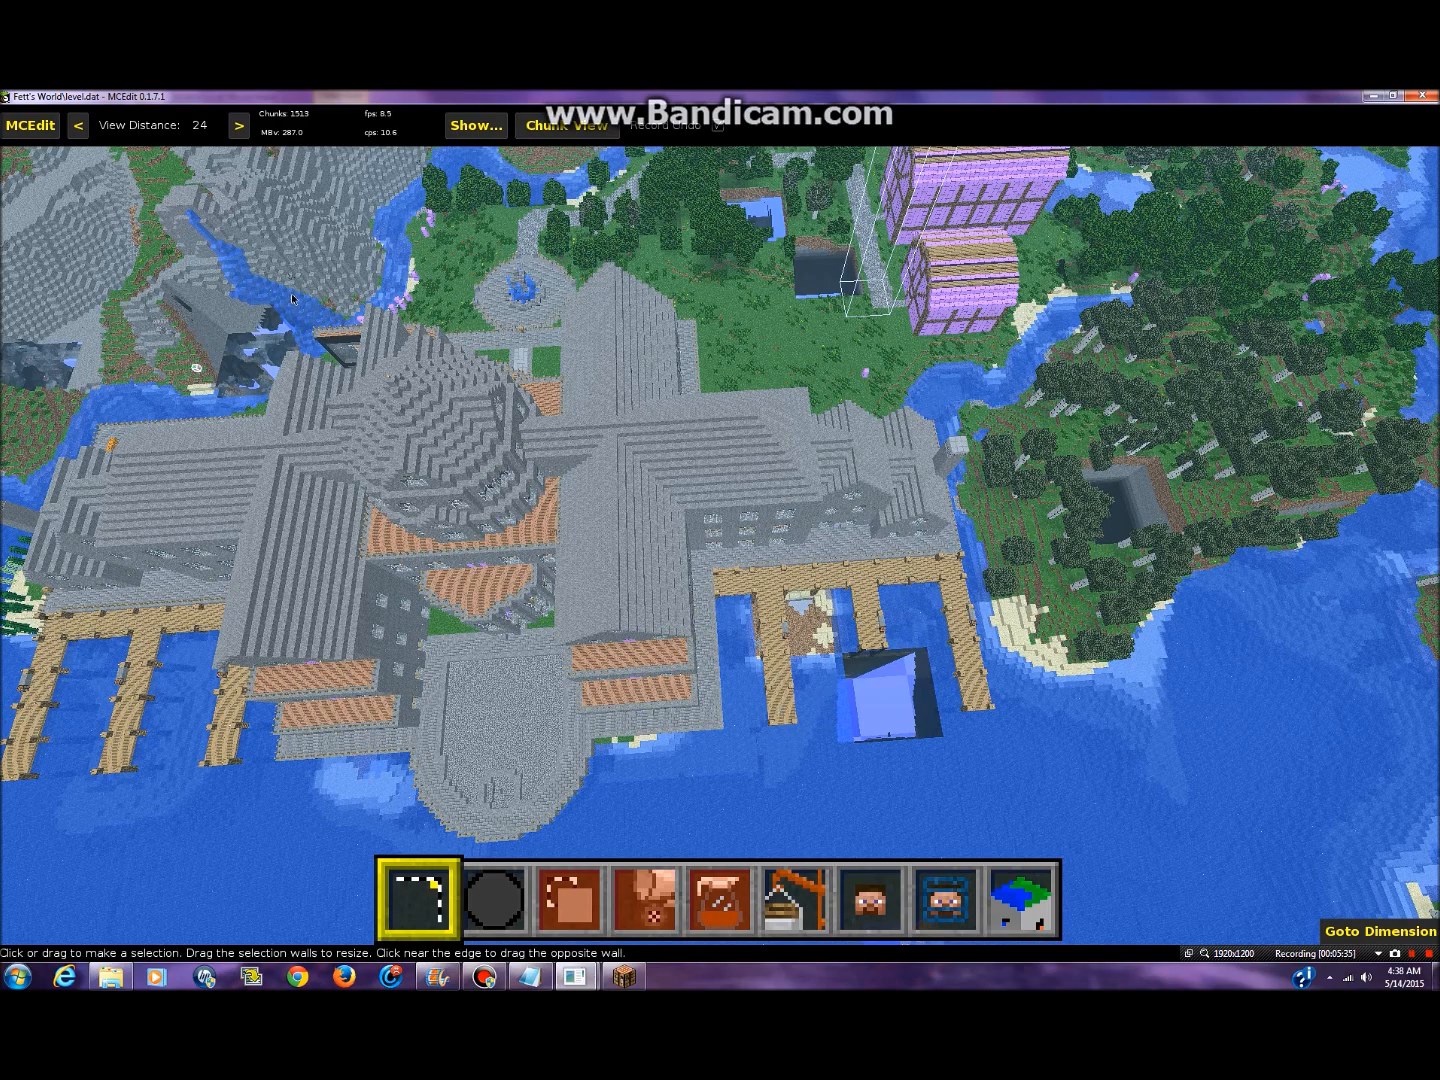
pyautogui.press('s')
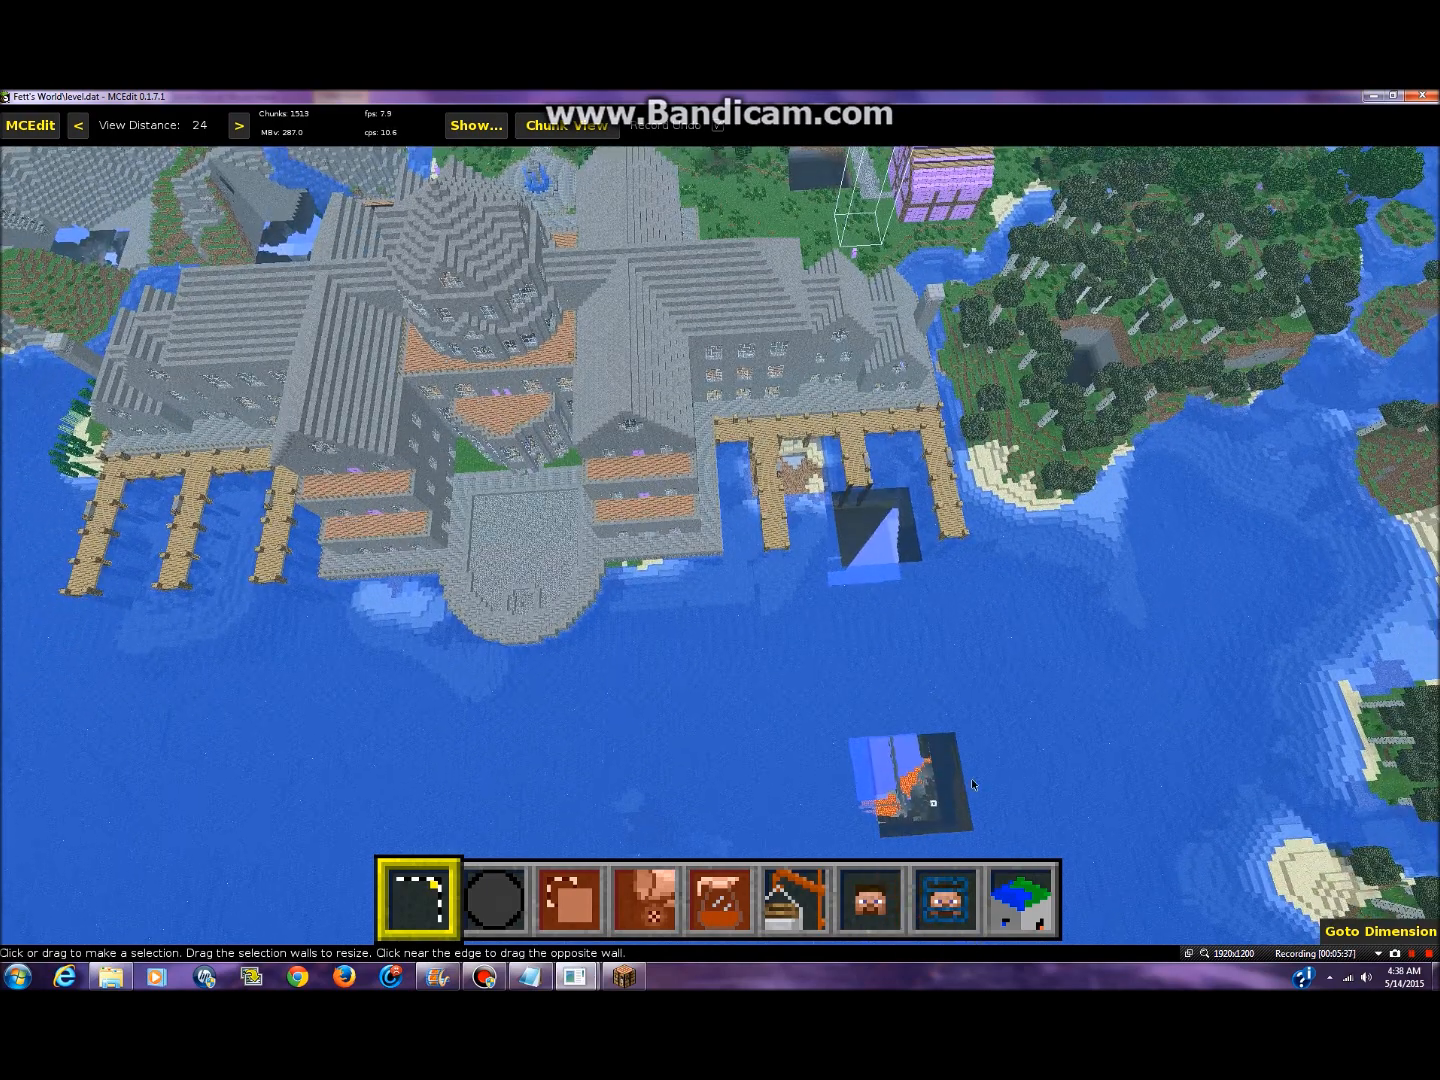
pyautogui.press('w')
pyautogui.press('w')
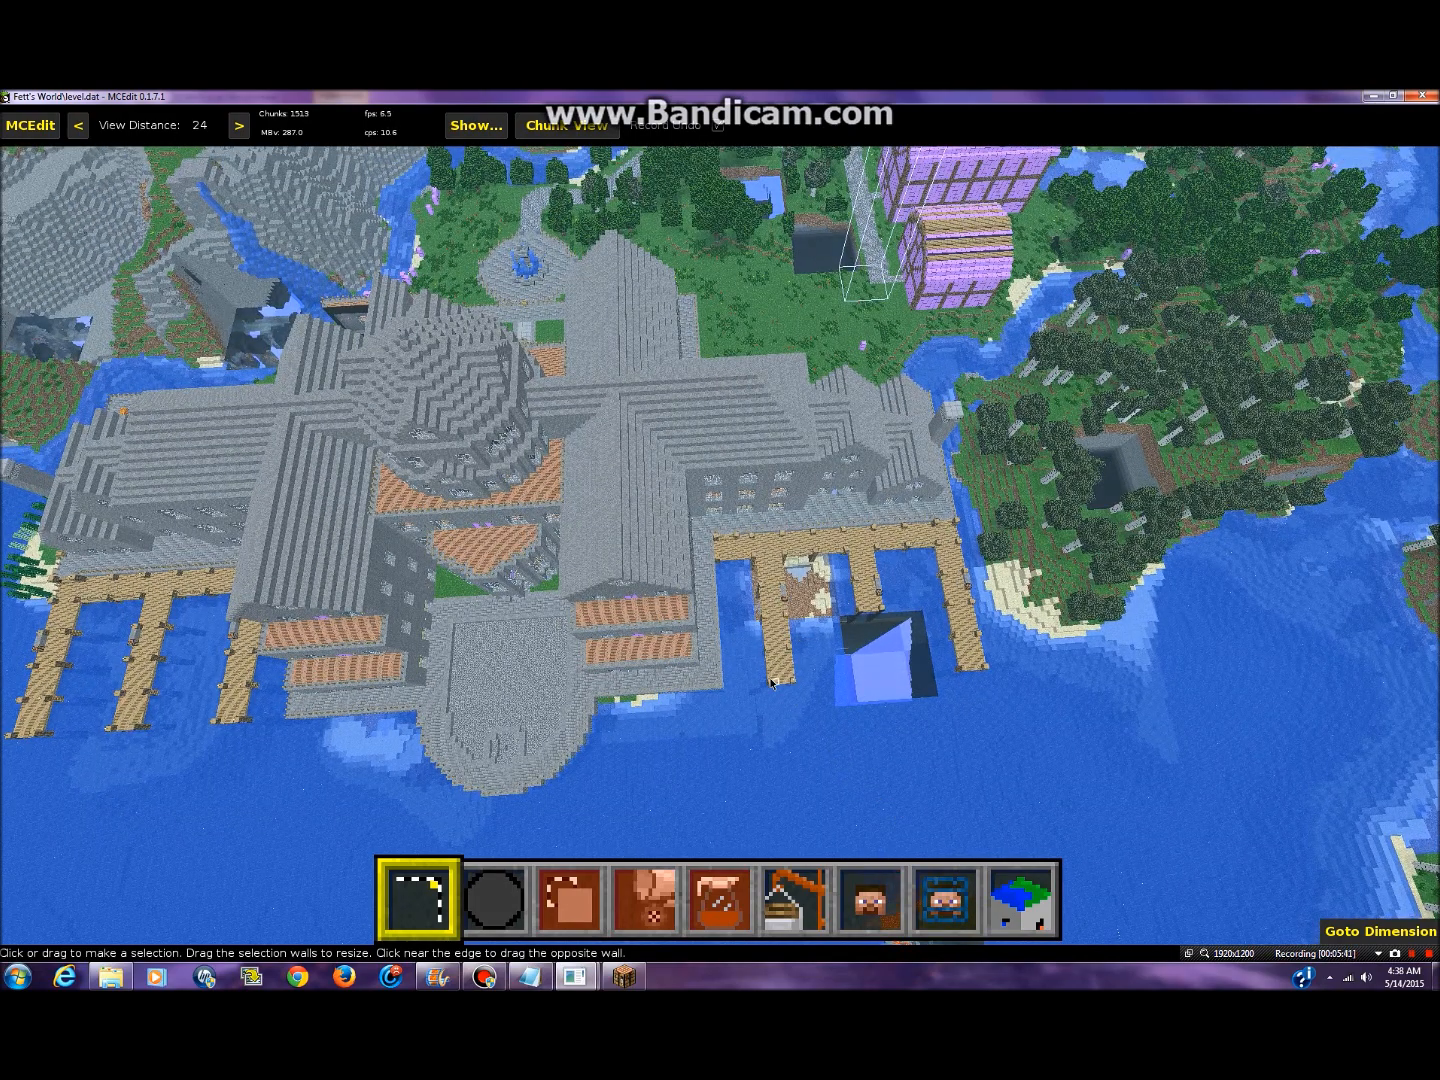
pyautogui.press('a')
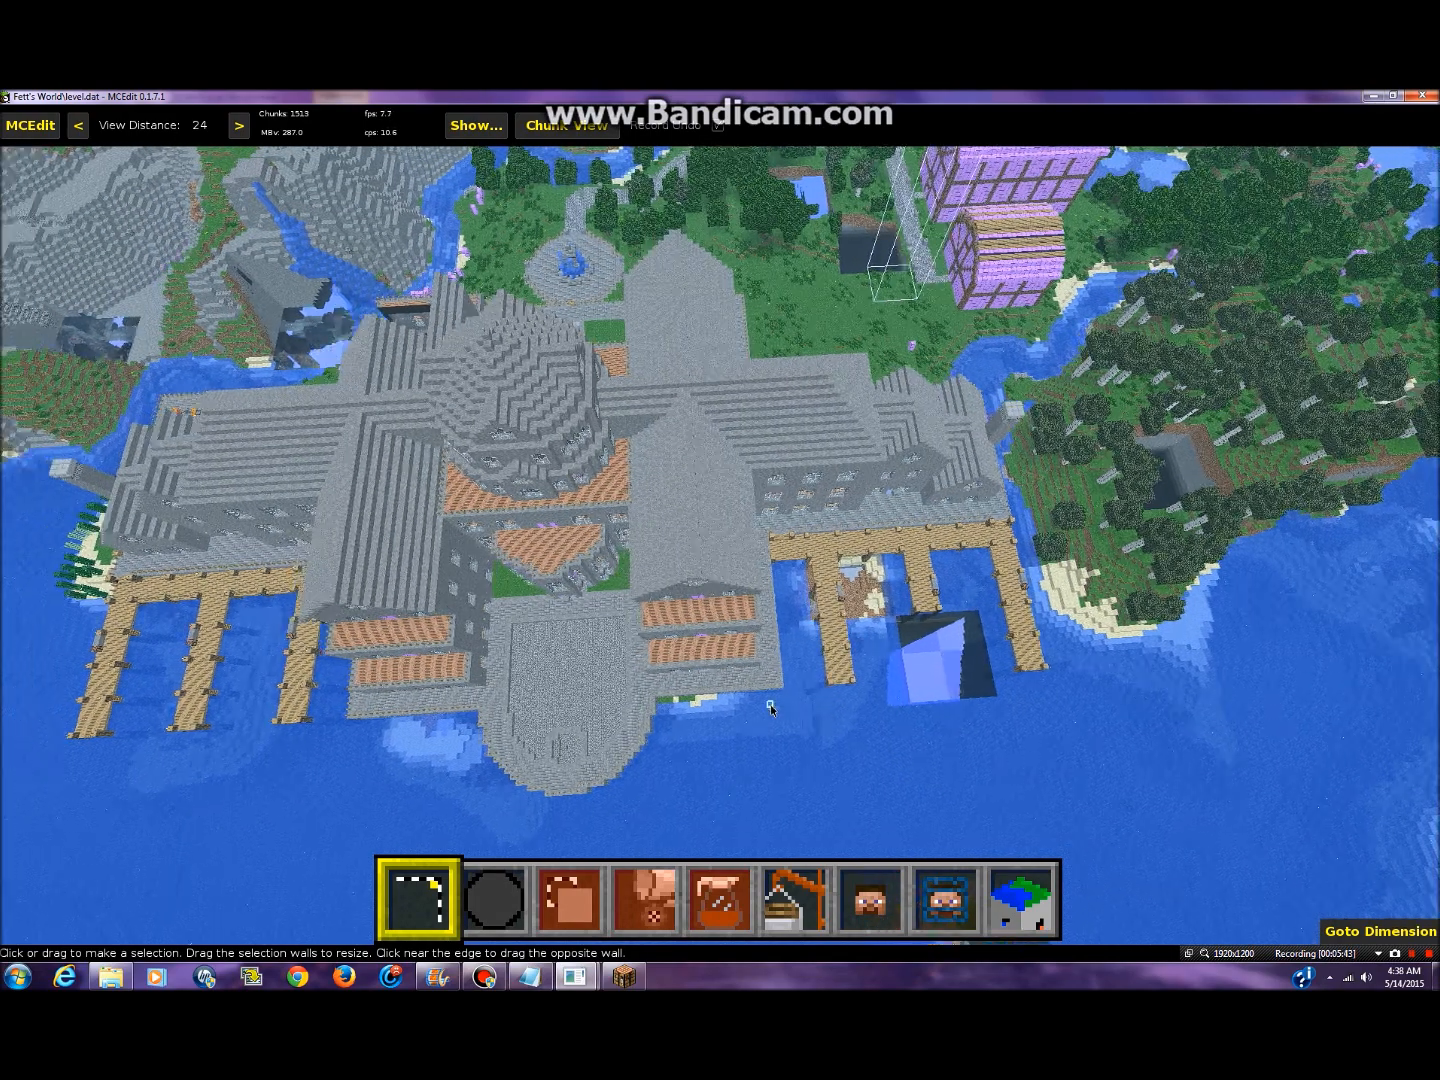
pyautogui.press('w')
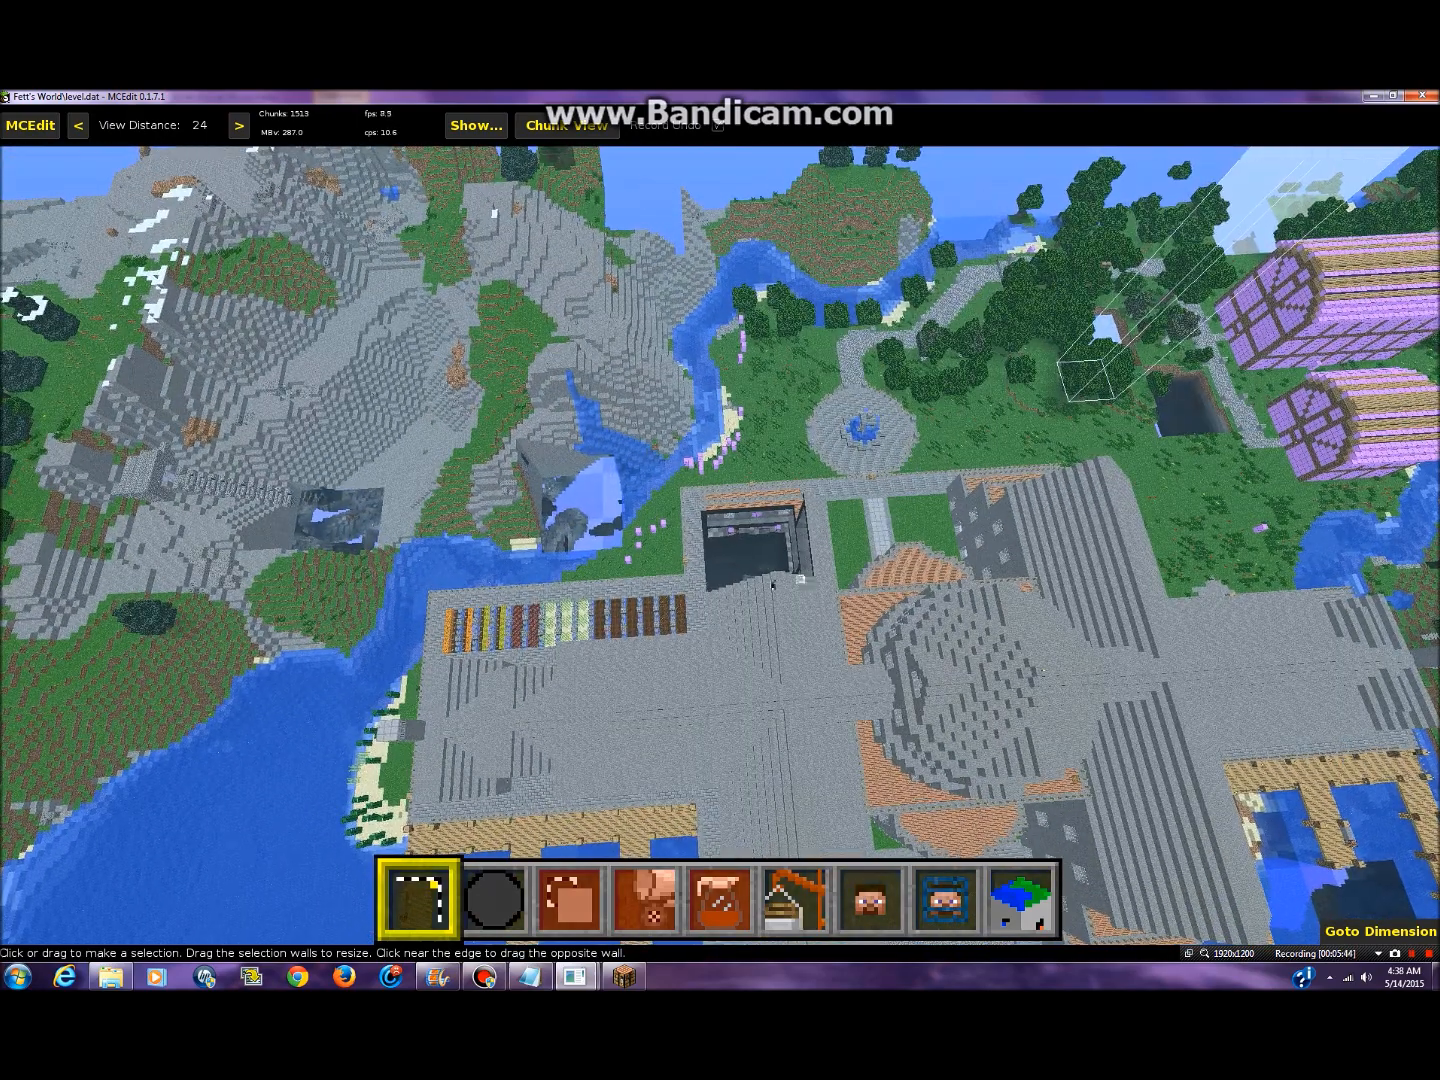
pyautogui.press('w')
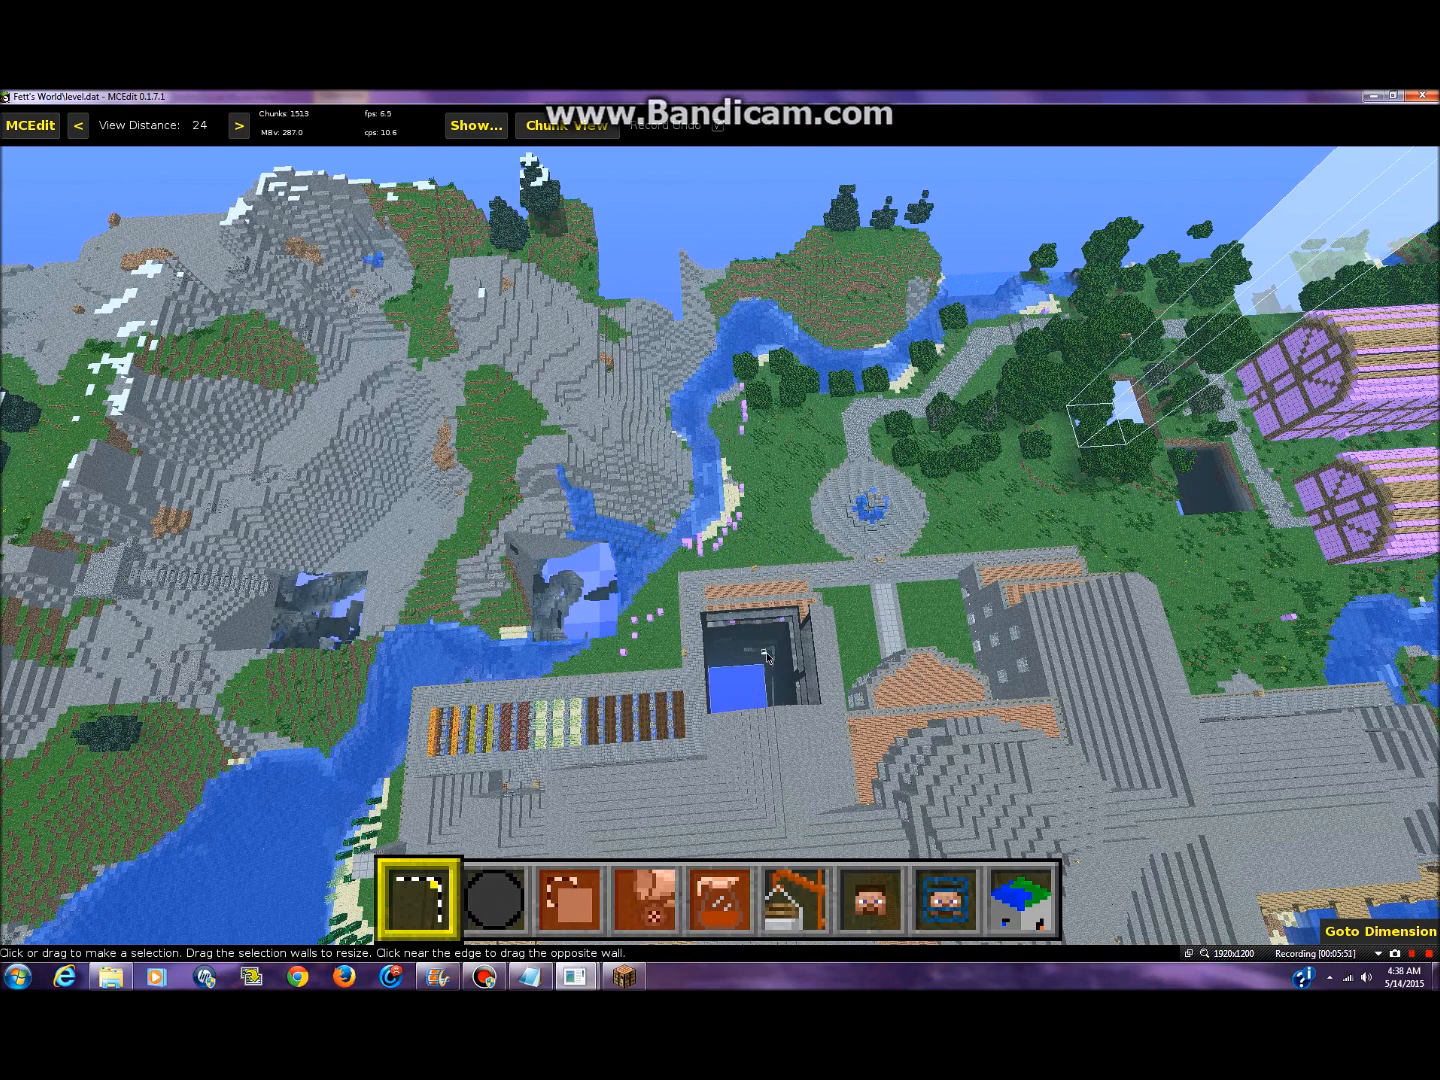
pyautogui.press('a')
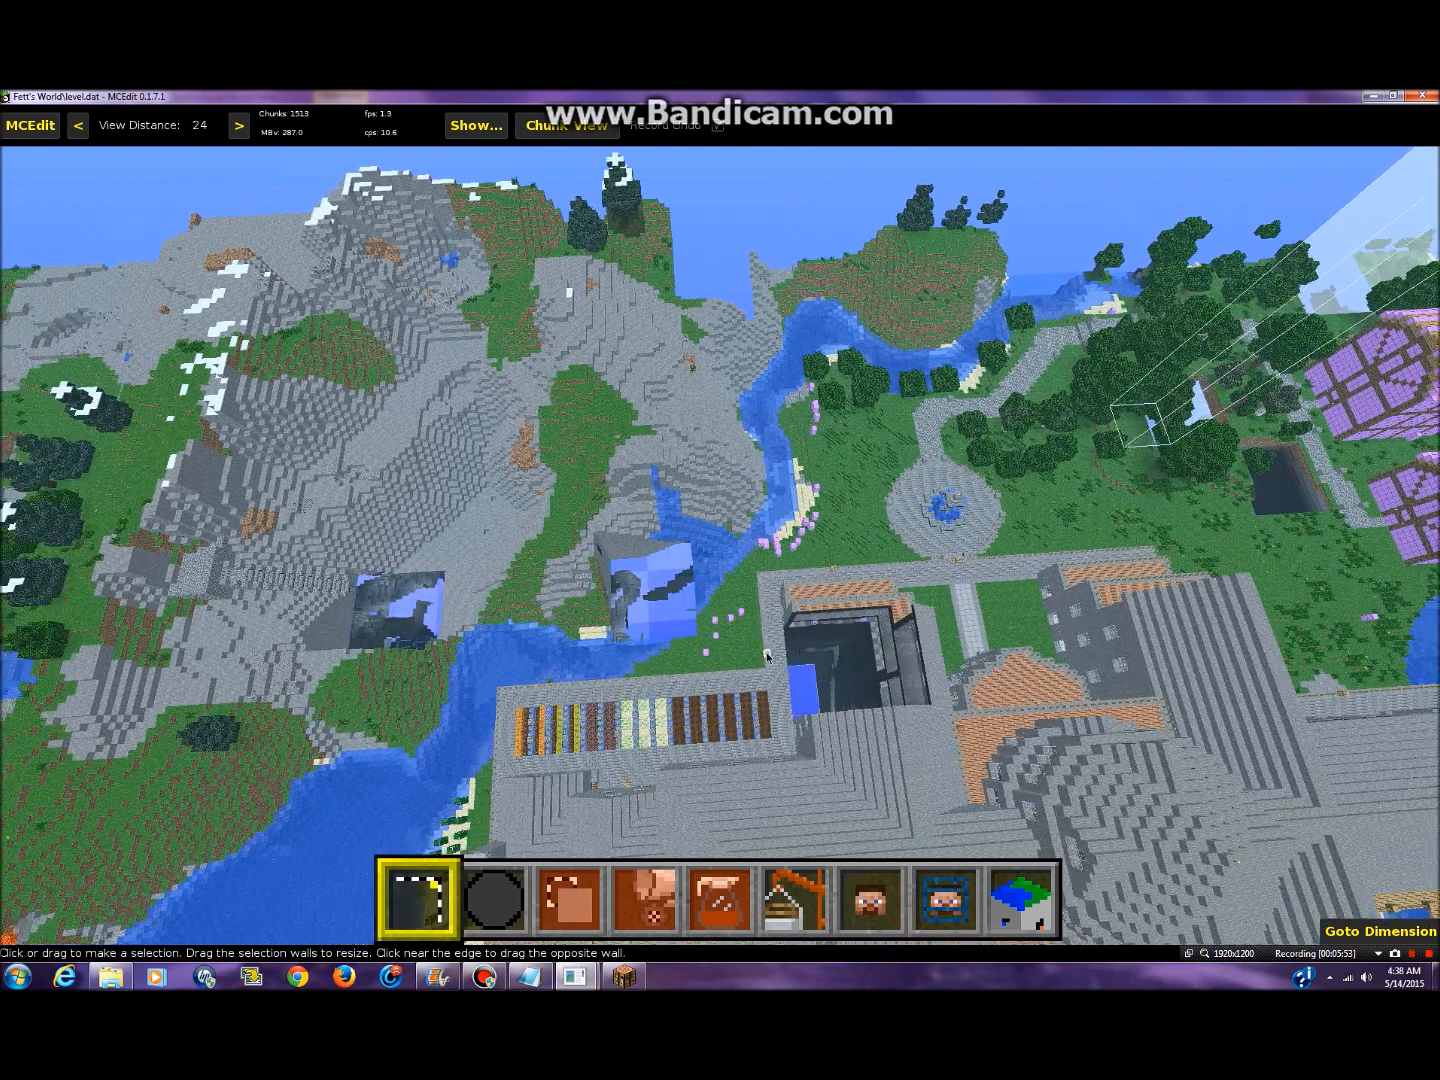
pyautogui.press('d')
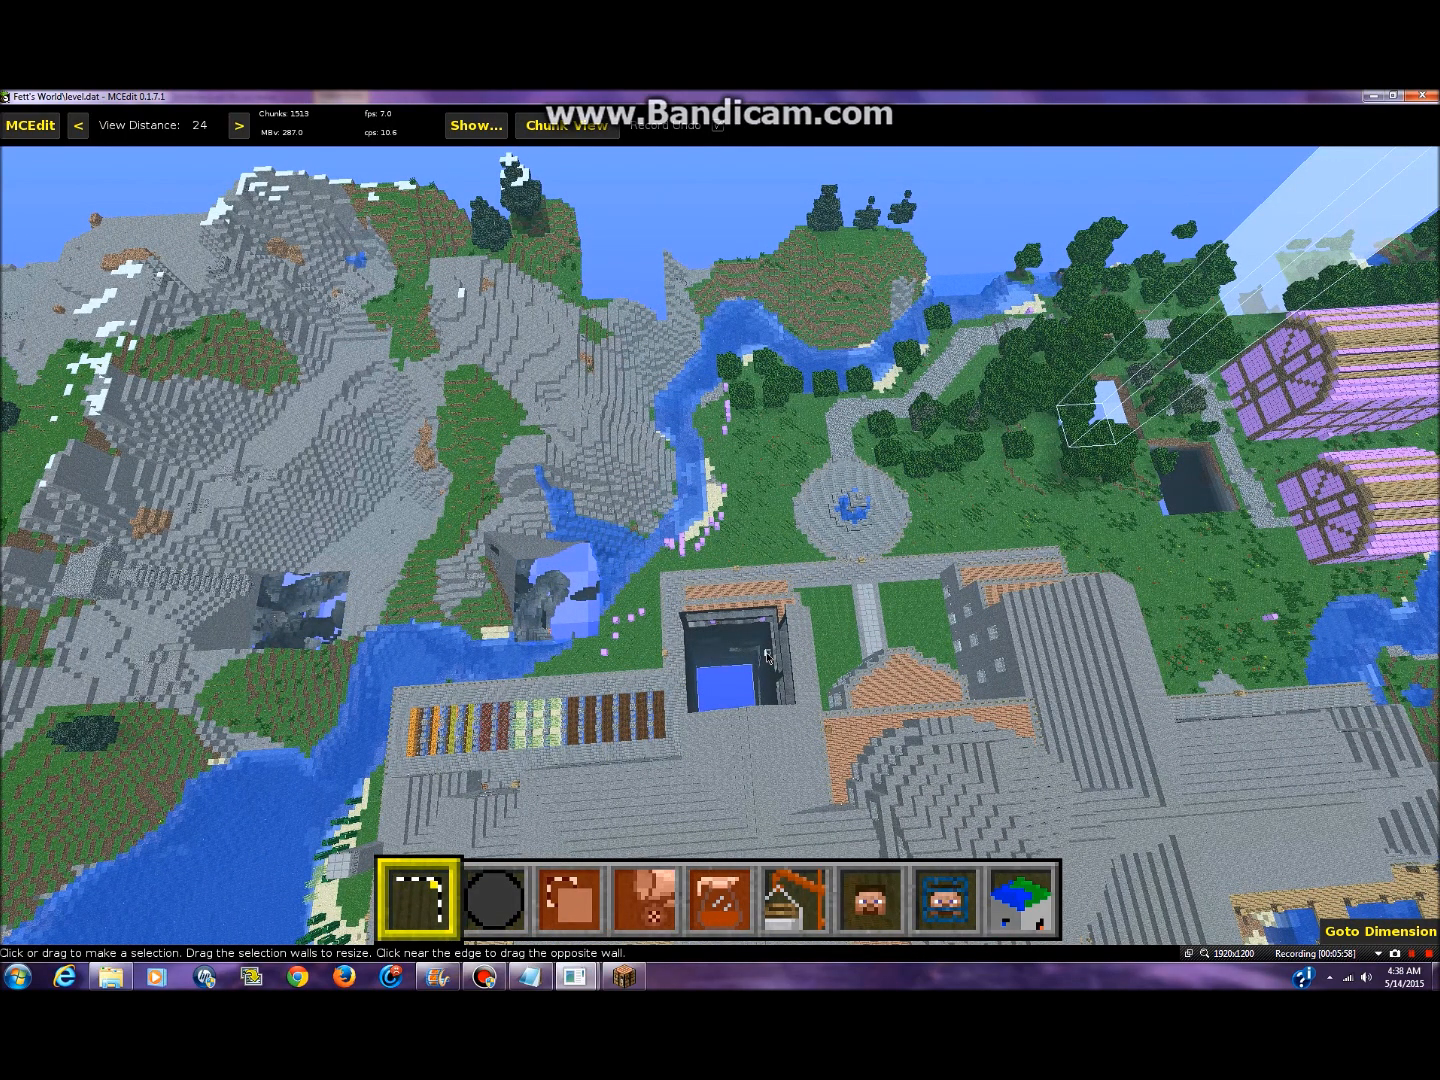
pyautogui.press('a')
pyautogui.press('a')
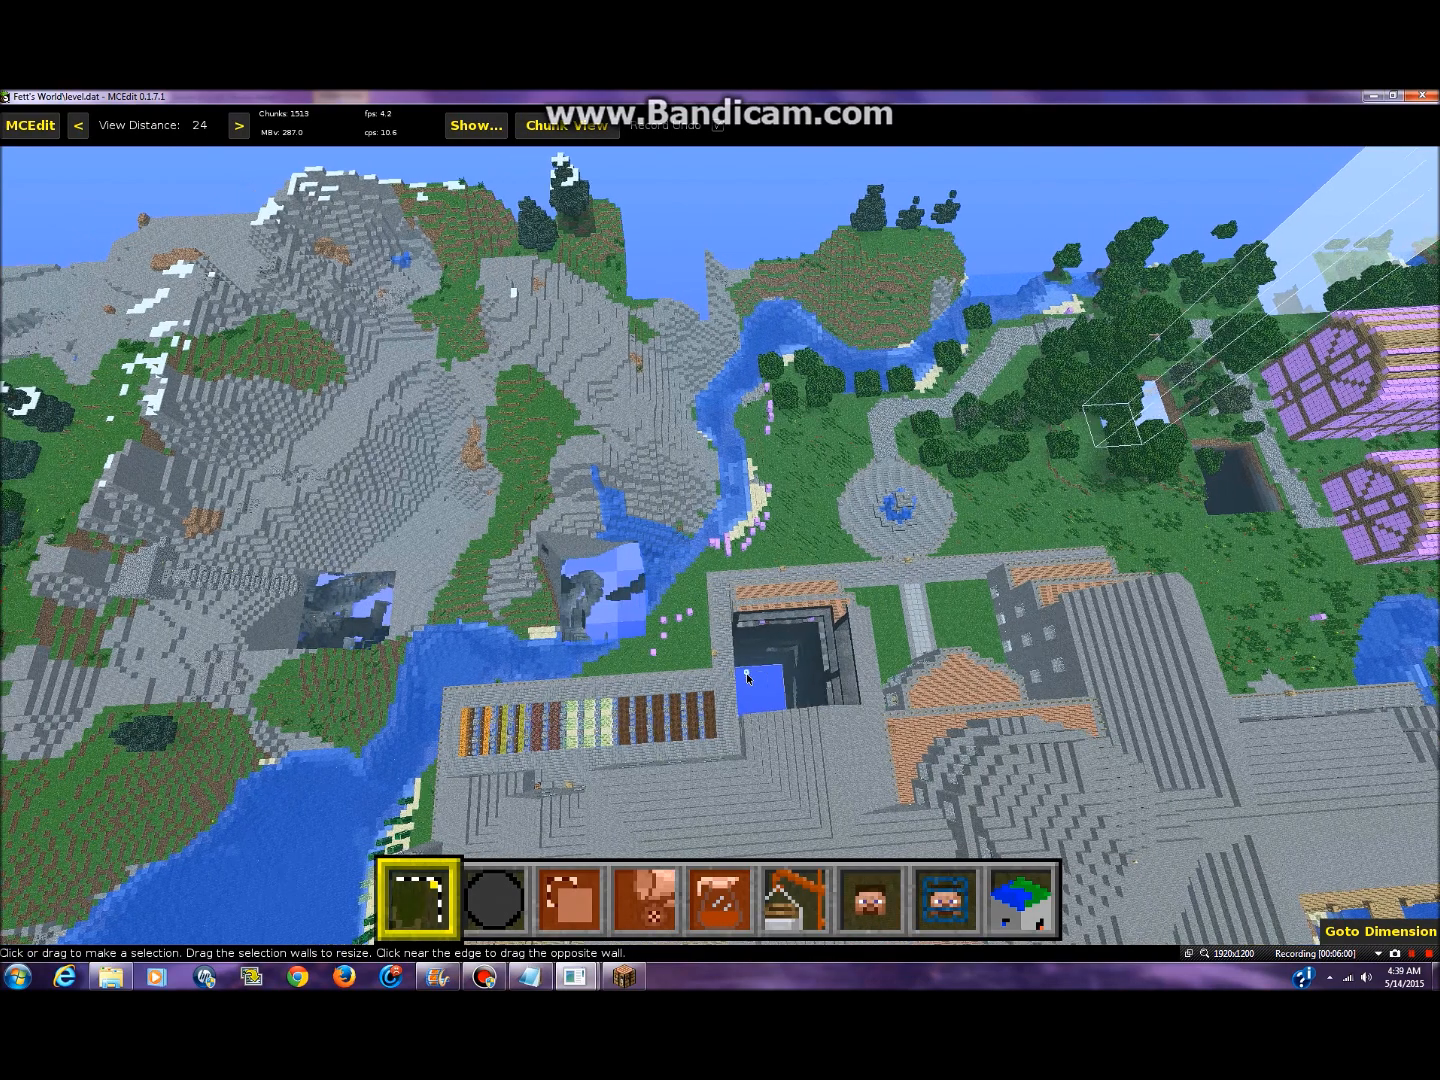
pyautogui.press('d')
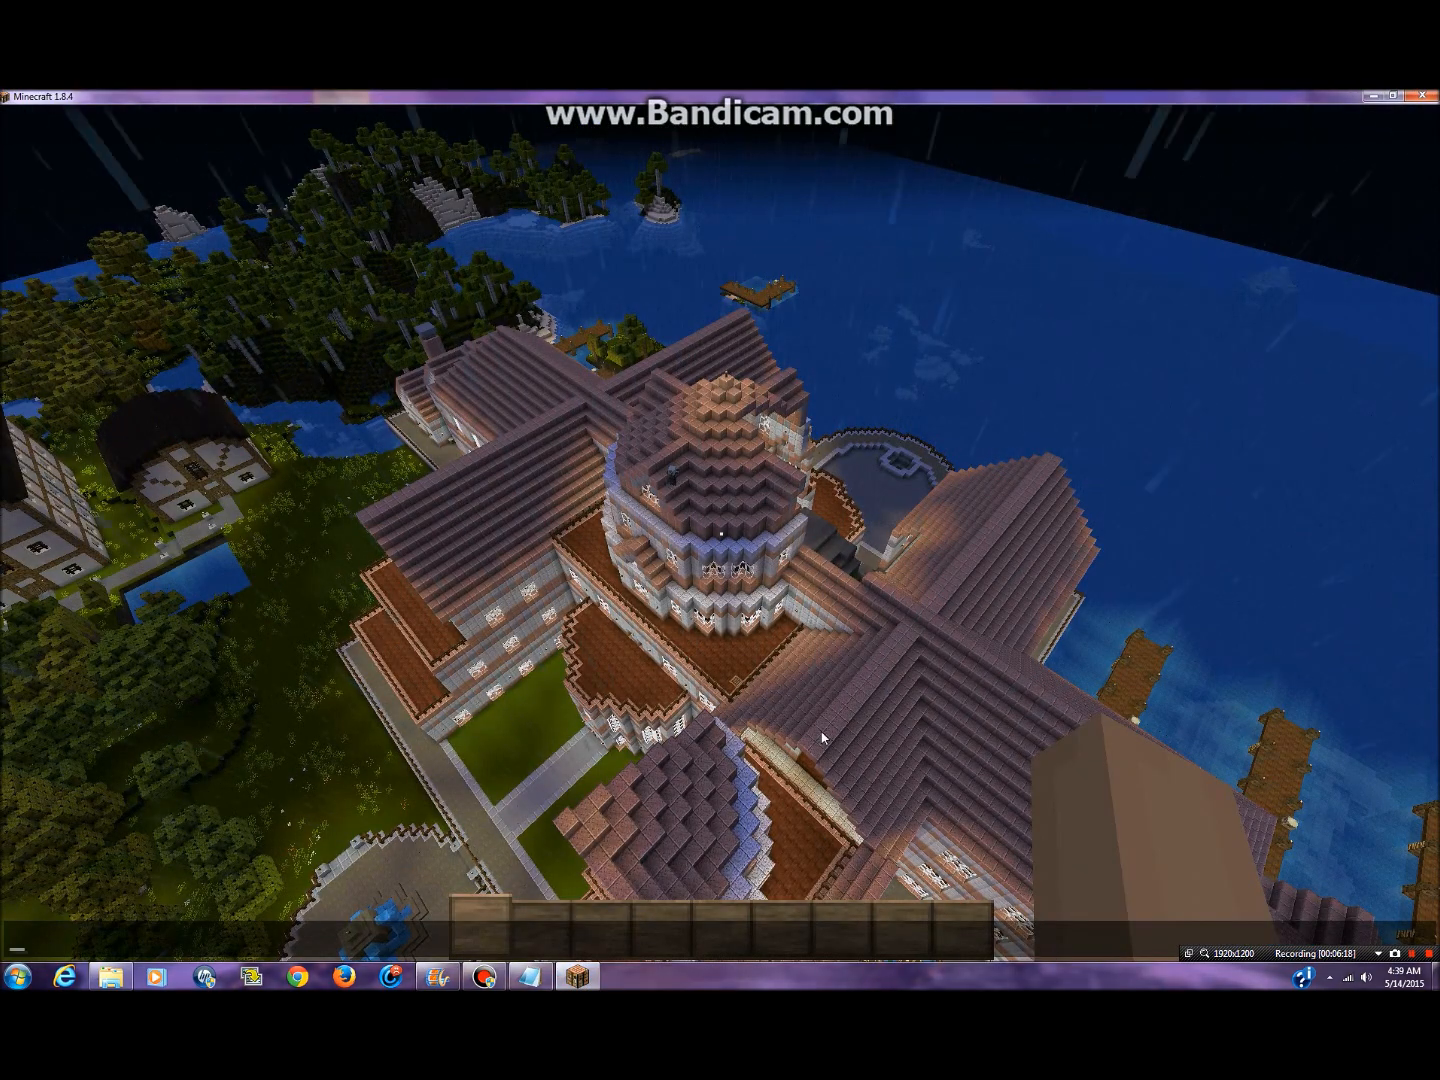
# - Leave the world copy open in Minecraft and load the Fett's World save dated 5/14/15 2:03 AM
pyautogui.press('Escape')
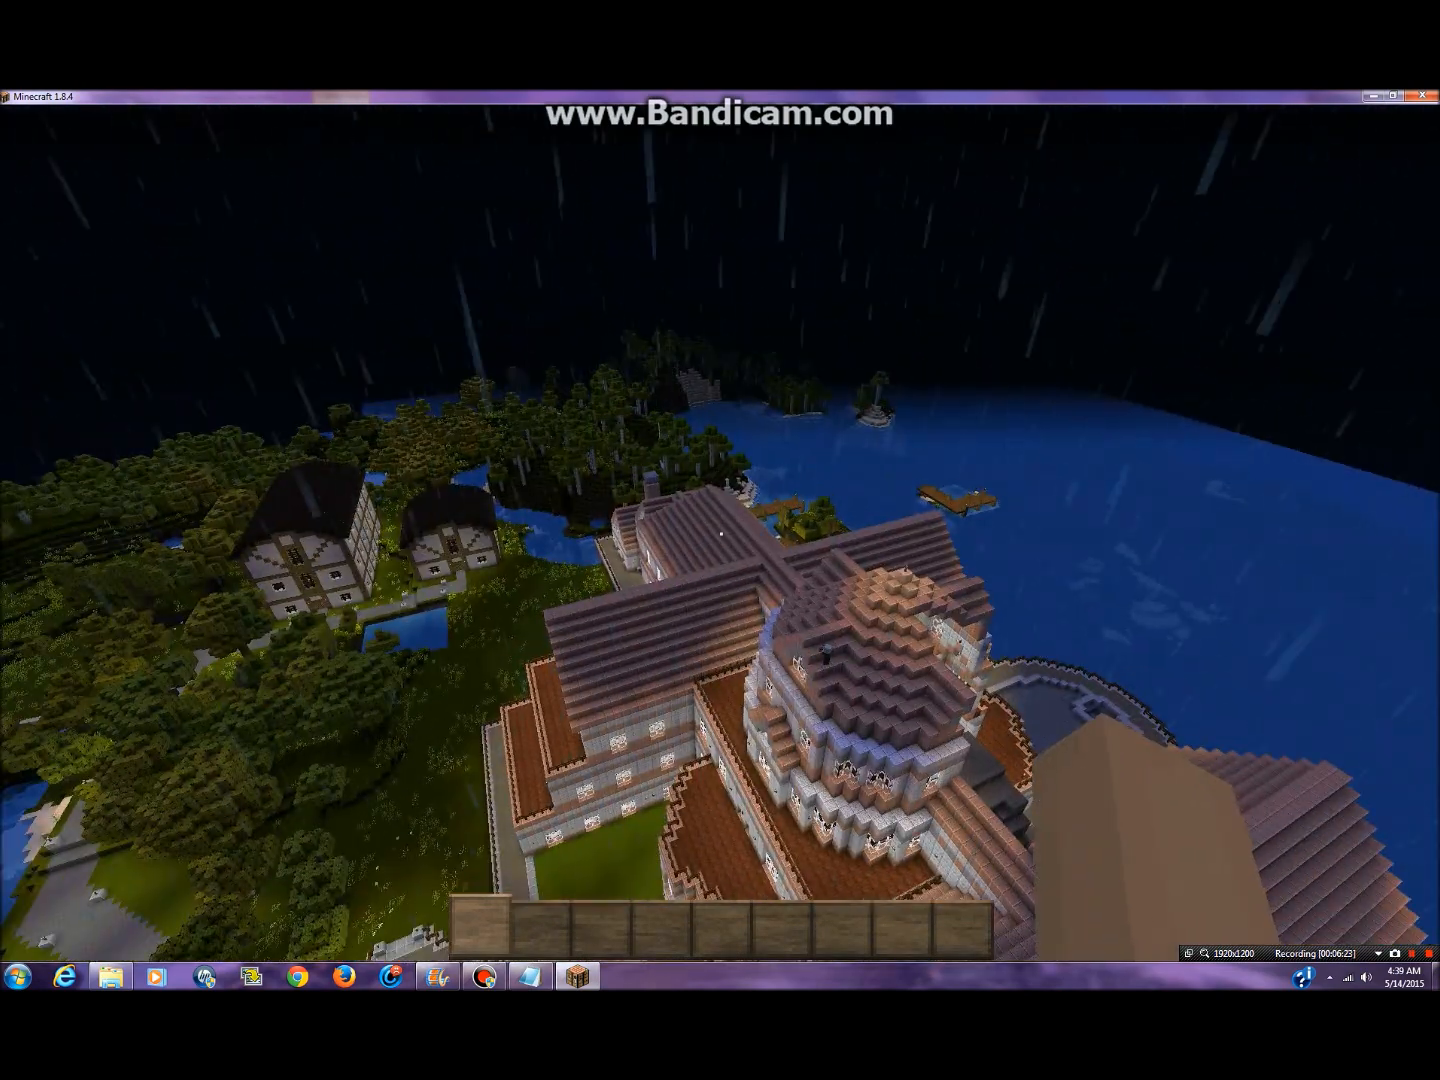
pyautogui.press('Escape')
pyautogui.click(644, 675)
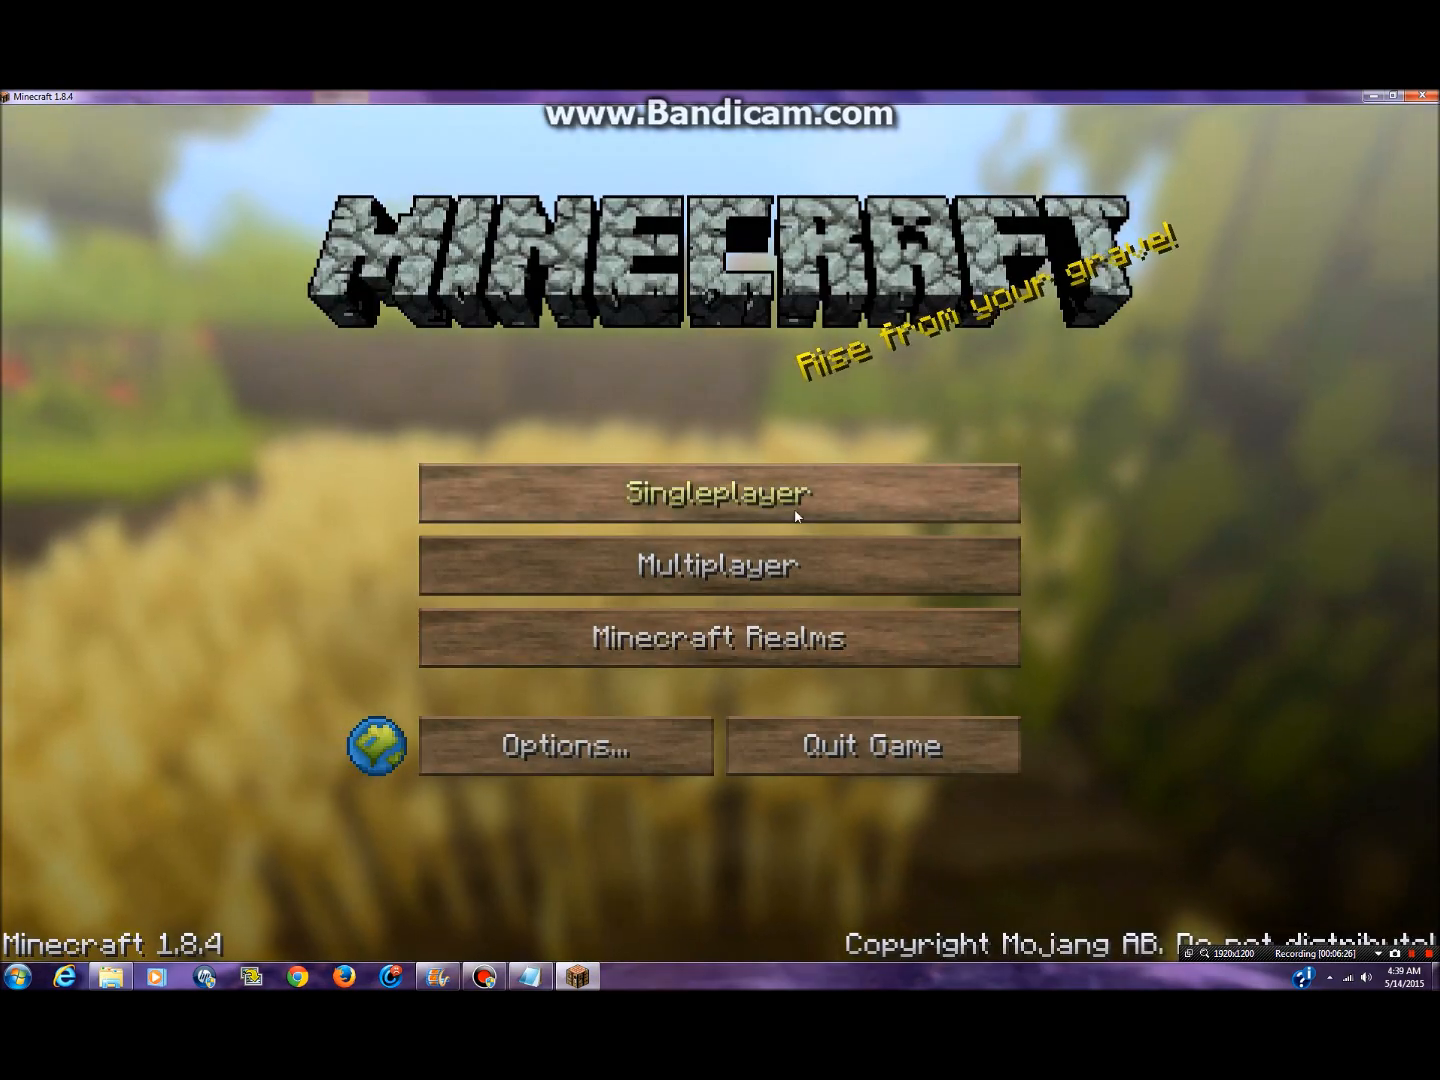
pyautogui.click(795, 492)
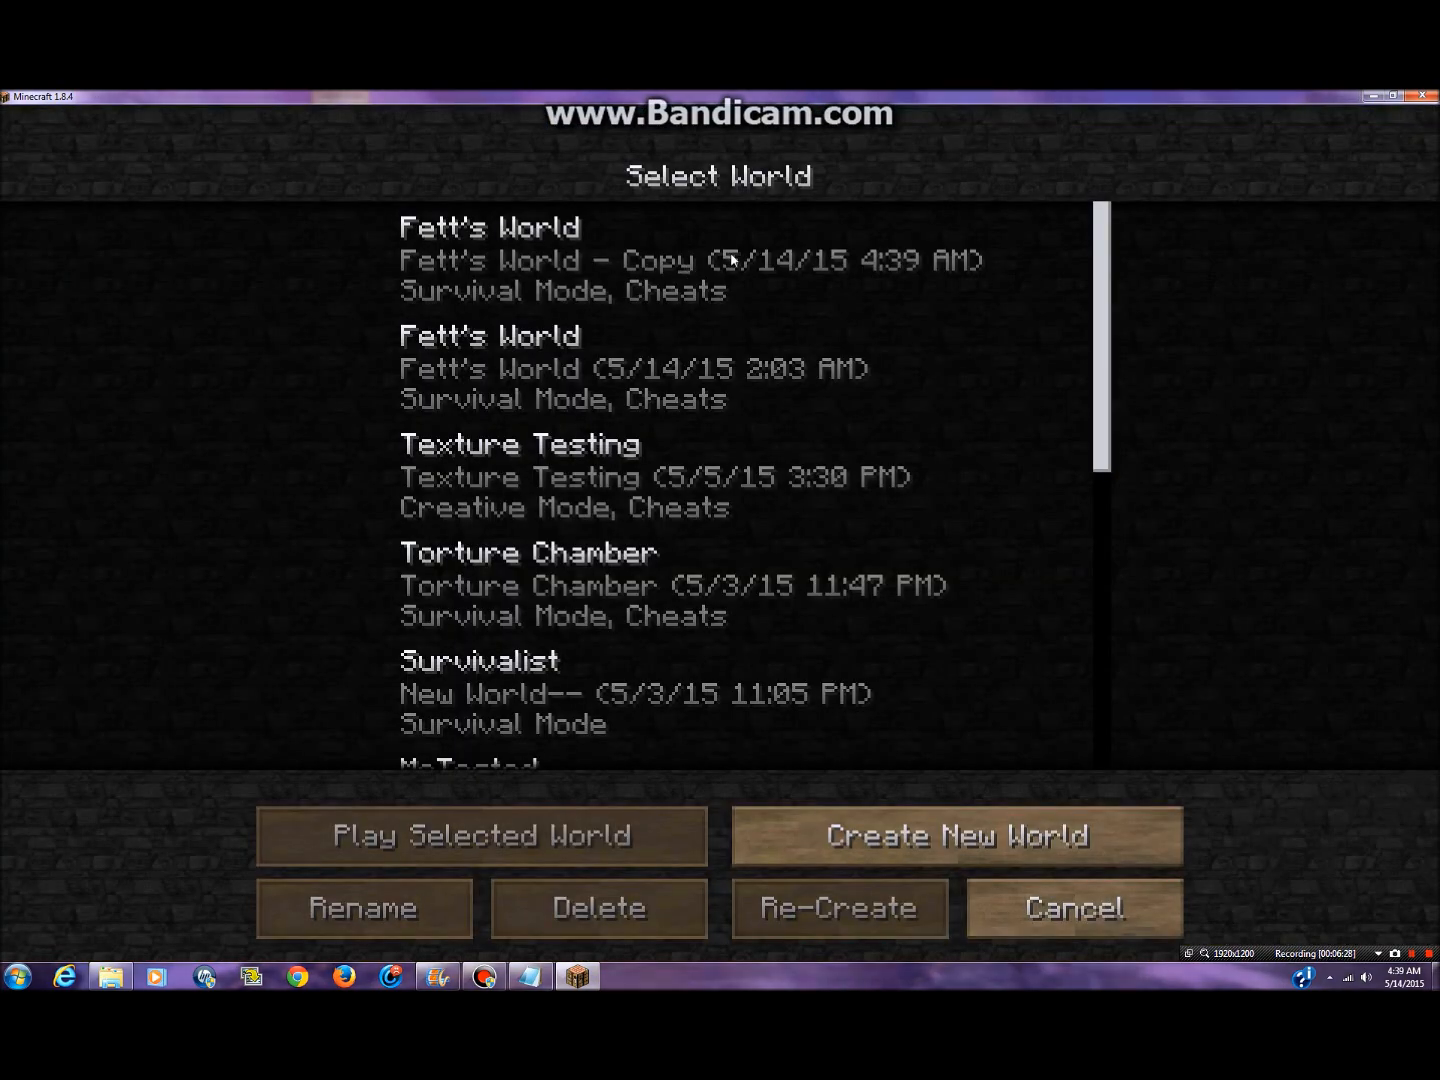
pyautogui.click(672, 384)
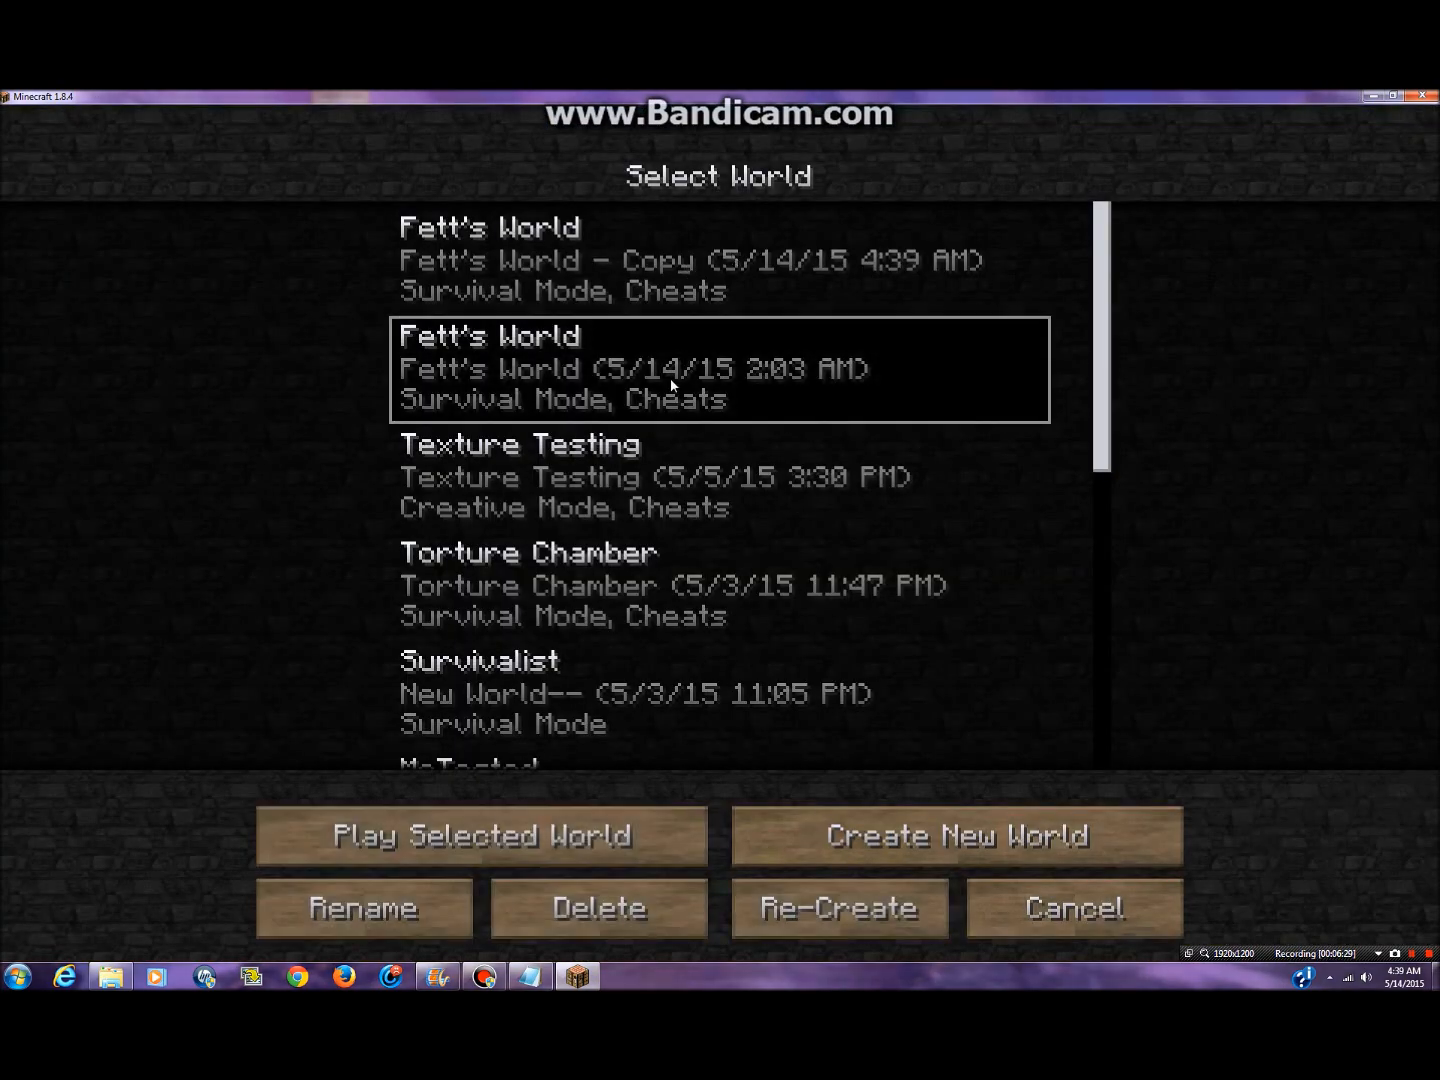
pyautogui.click(552, 840)
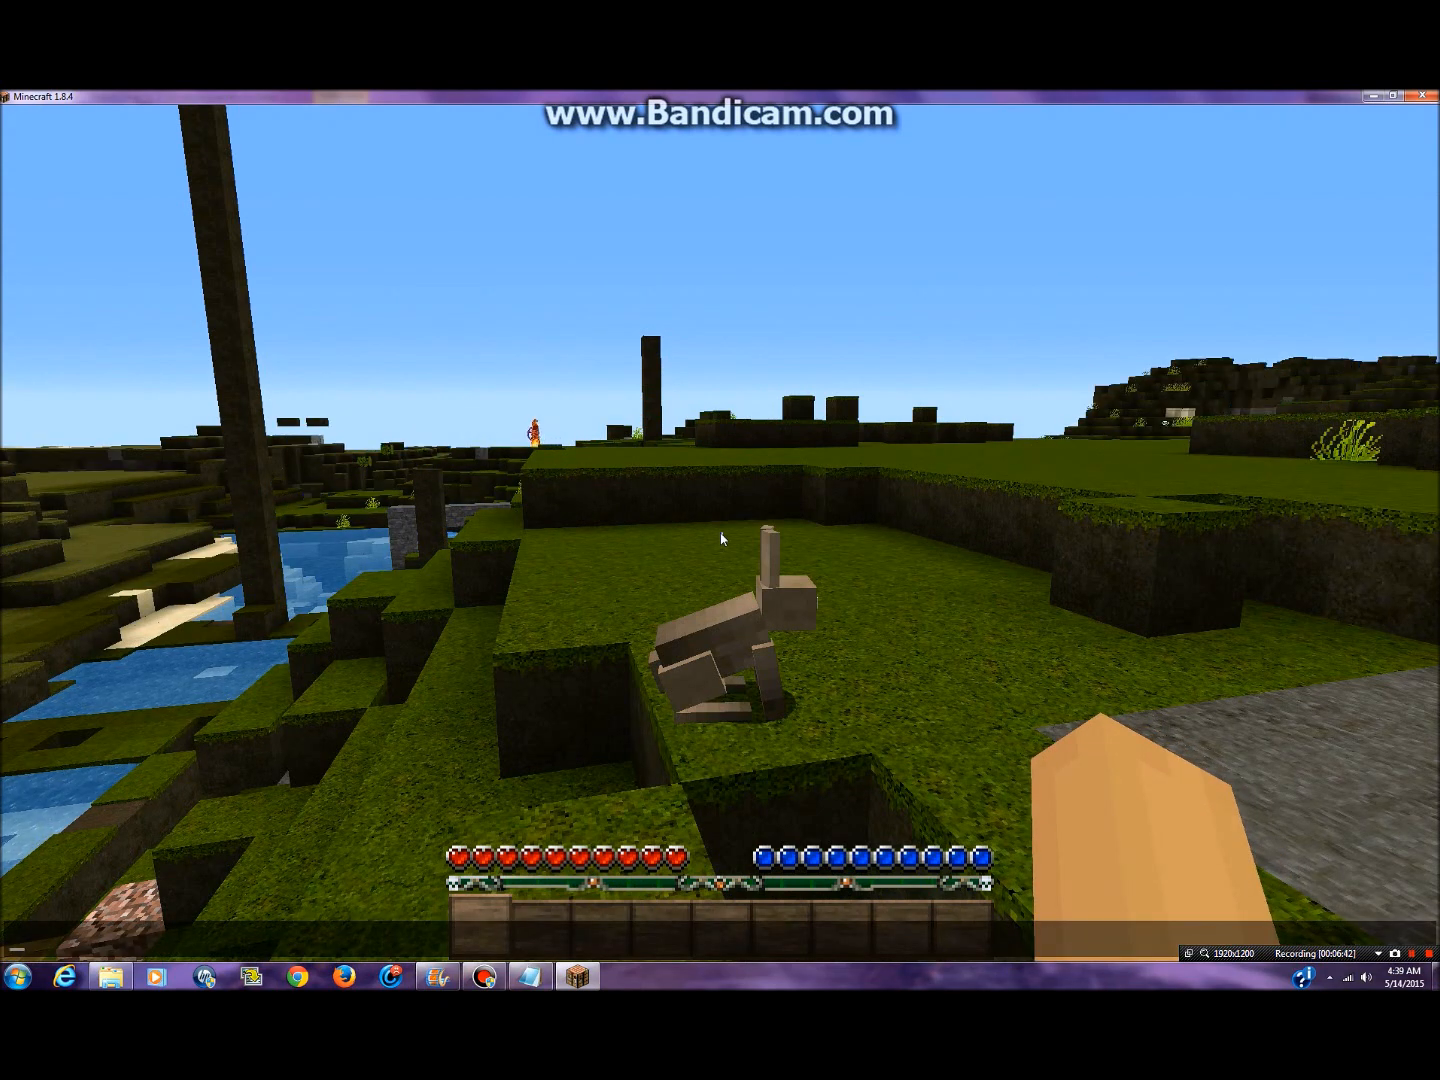
# - Teleport the player to coordinates 300 300 300
pyautogui.press('/')
pyautogui.write('tp')
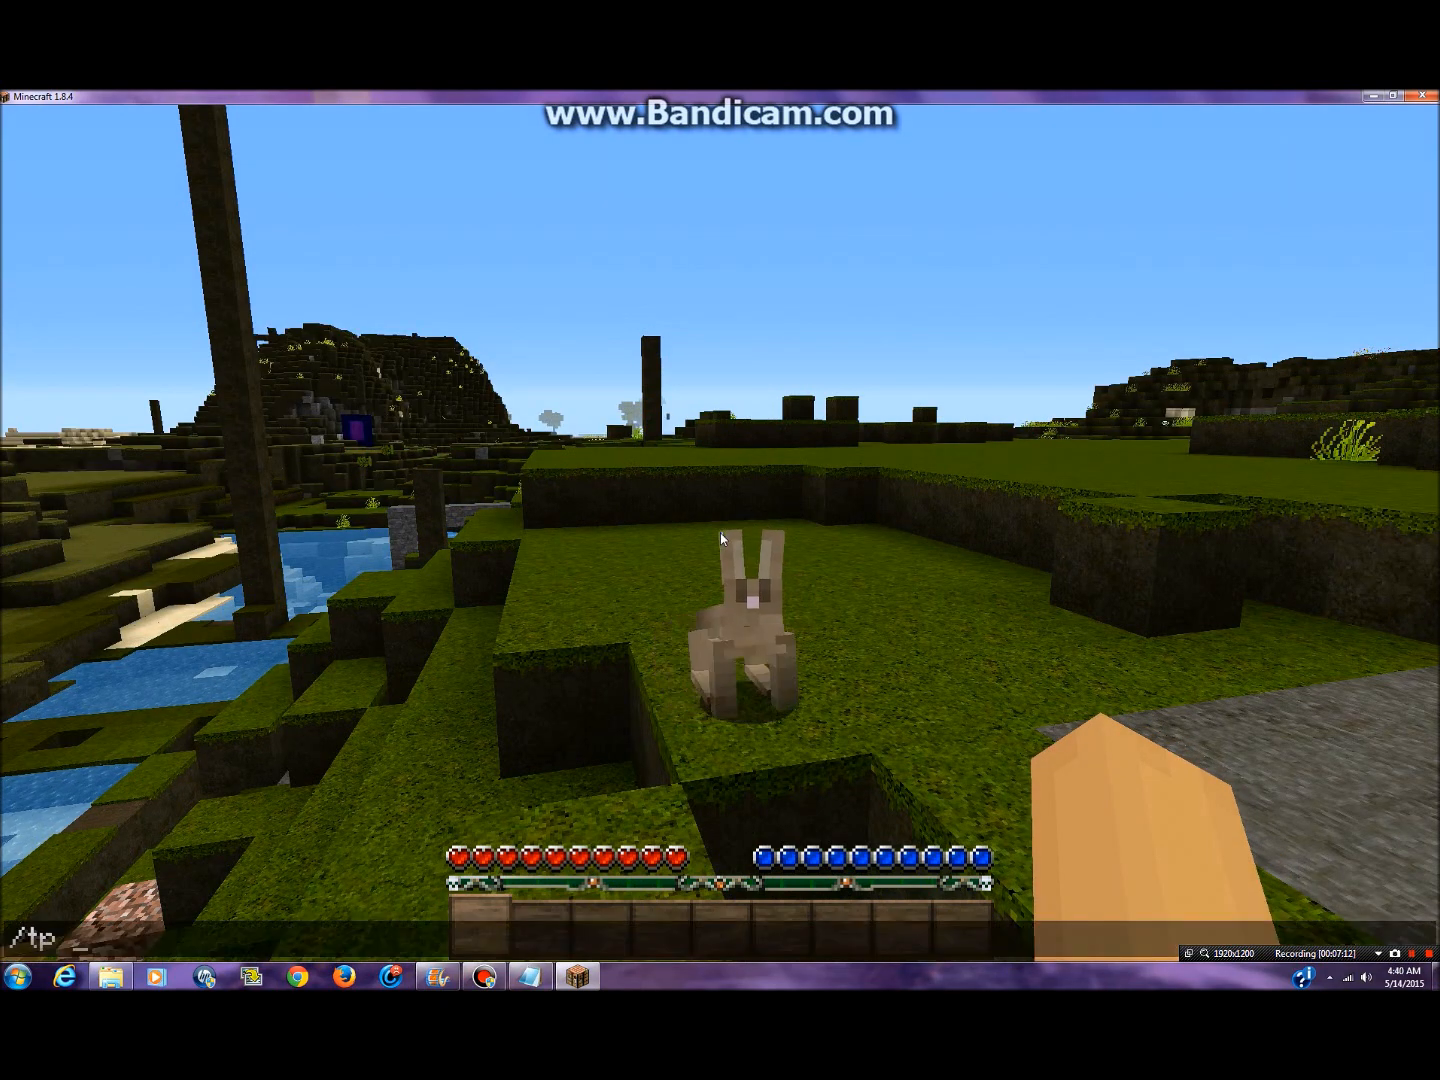
pyautogui.write(' 300 300 300')
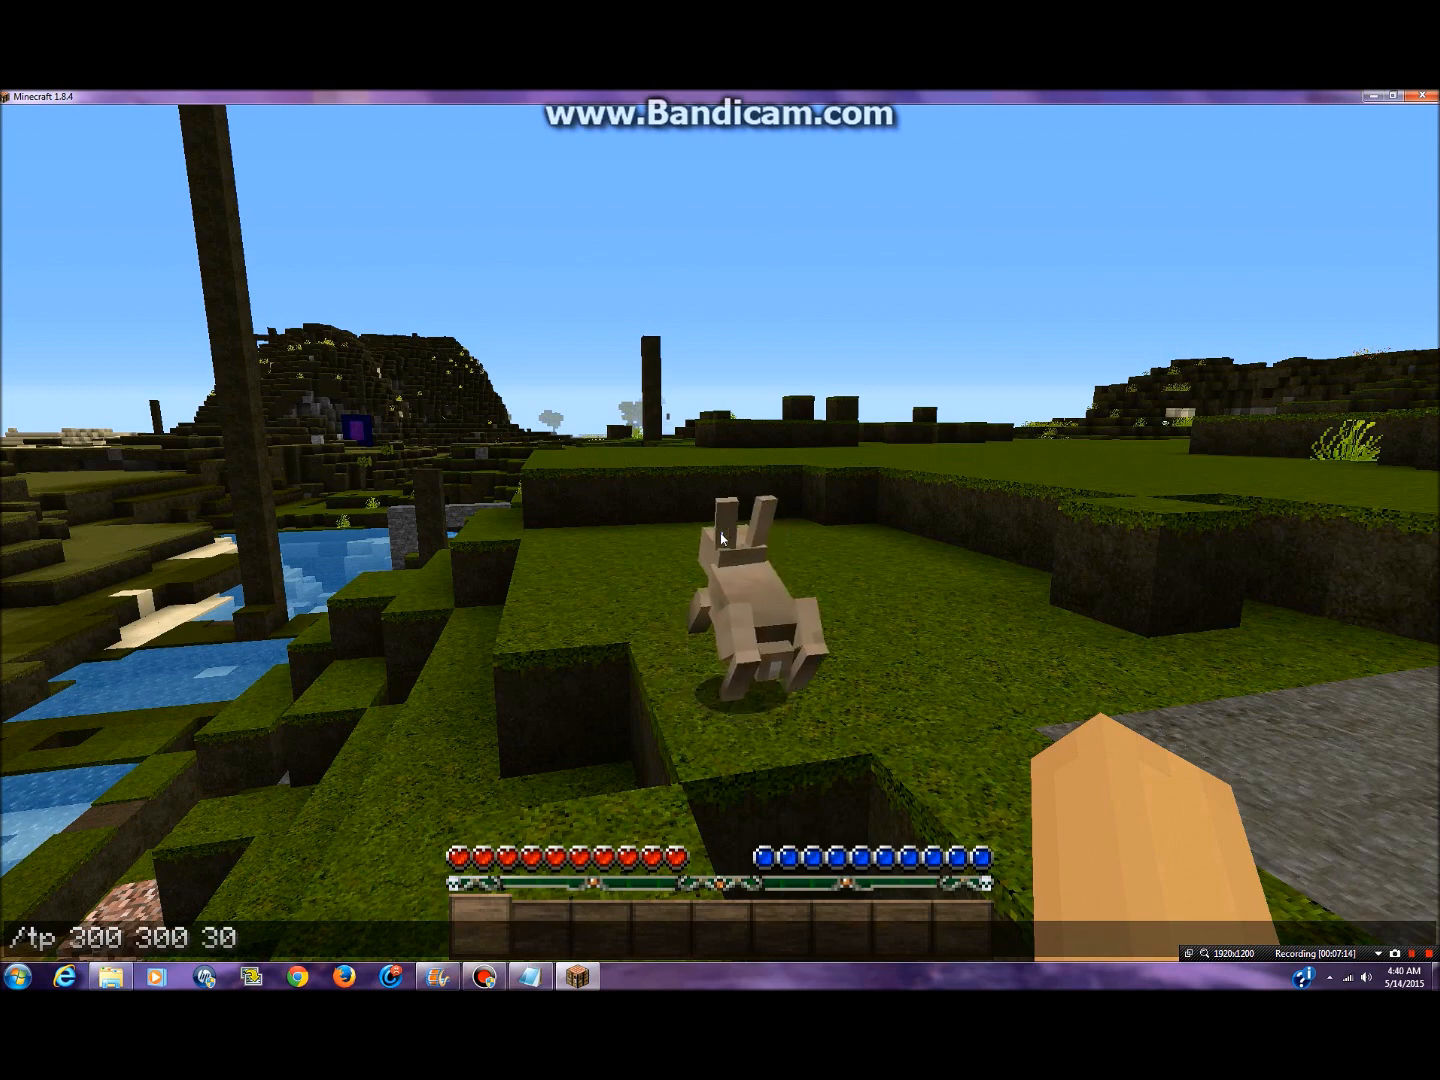
pyautogui.press('Return')
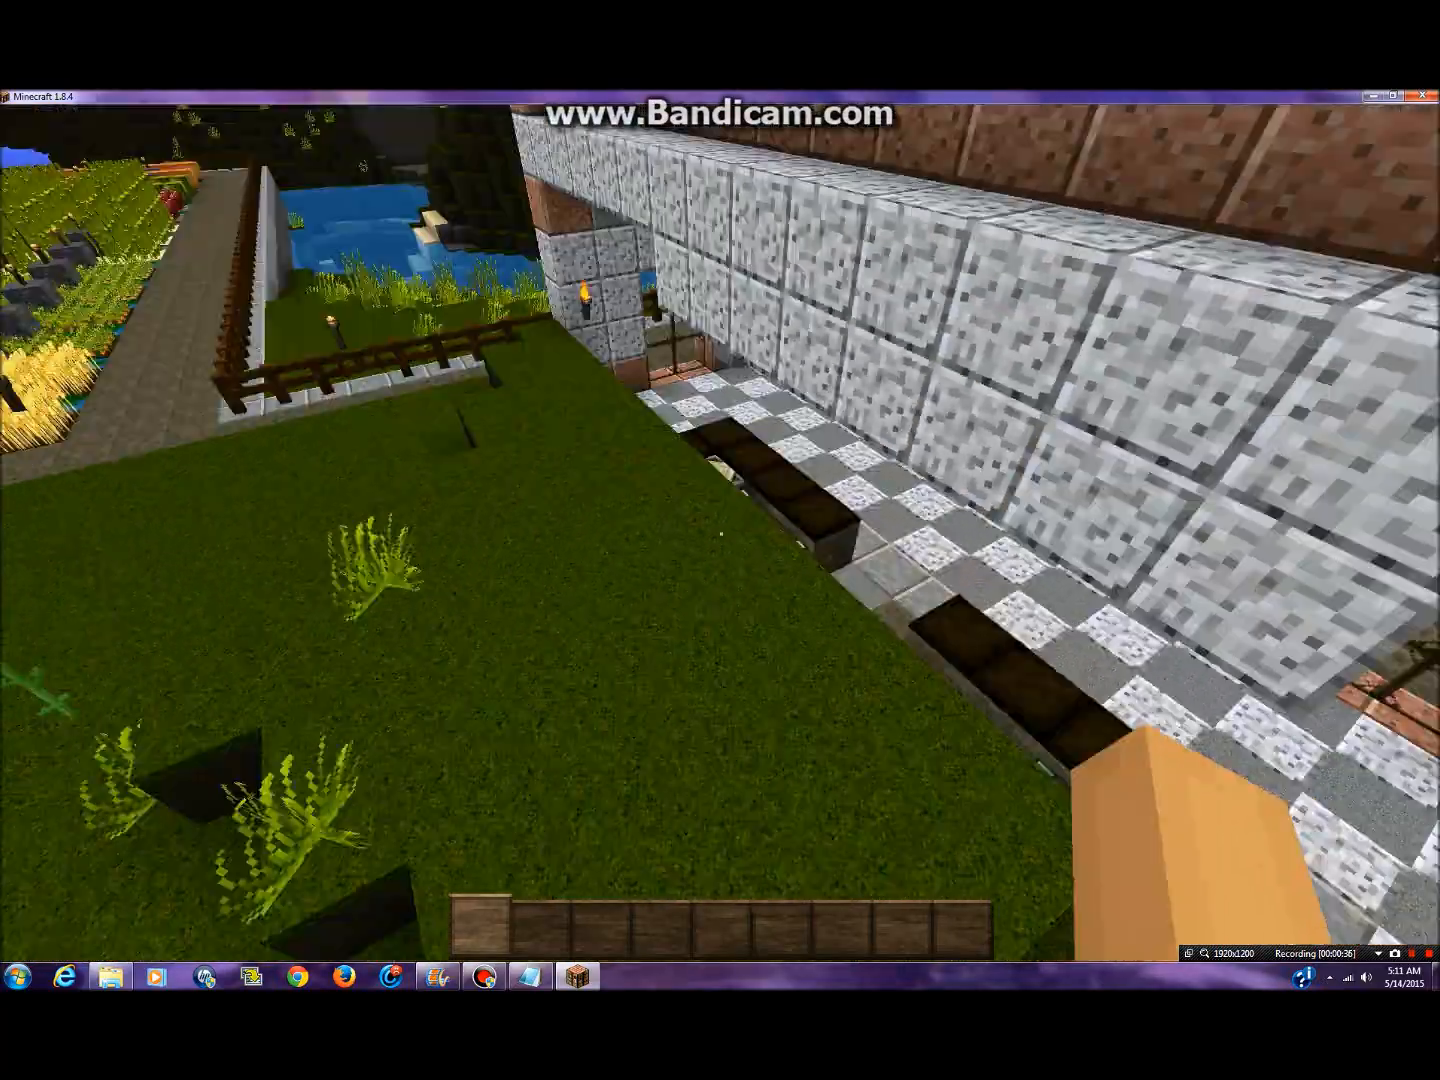
# - Inspect the regenerated grassy section inside the stone building, and fly around its outer wings and balconies
pyautogui.press('w')
pyautogui.press('w')
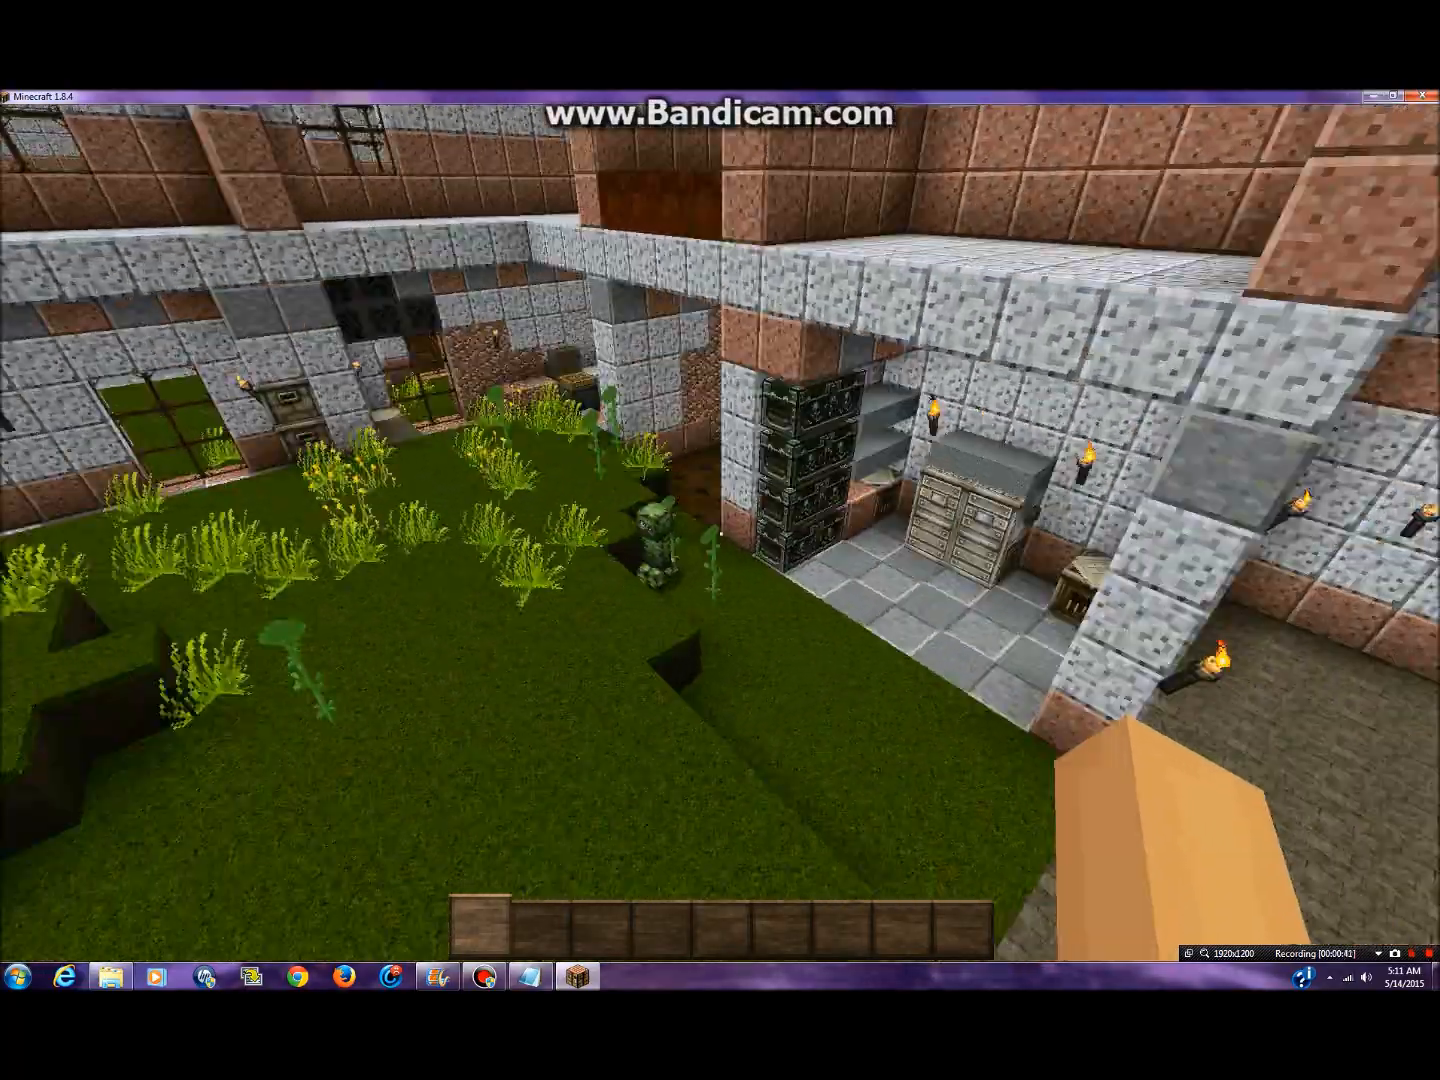
pyautogui.press('w')
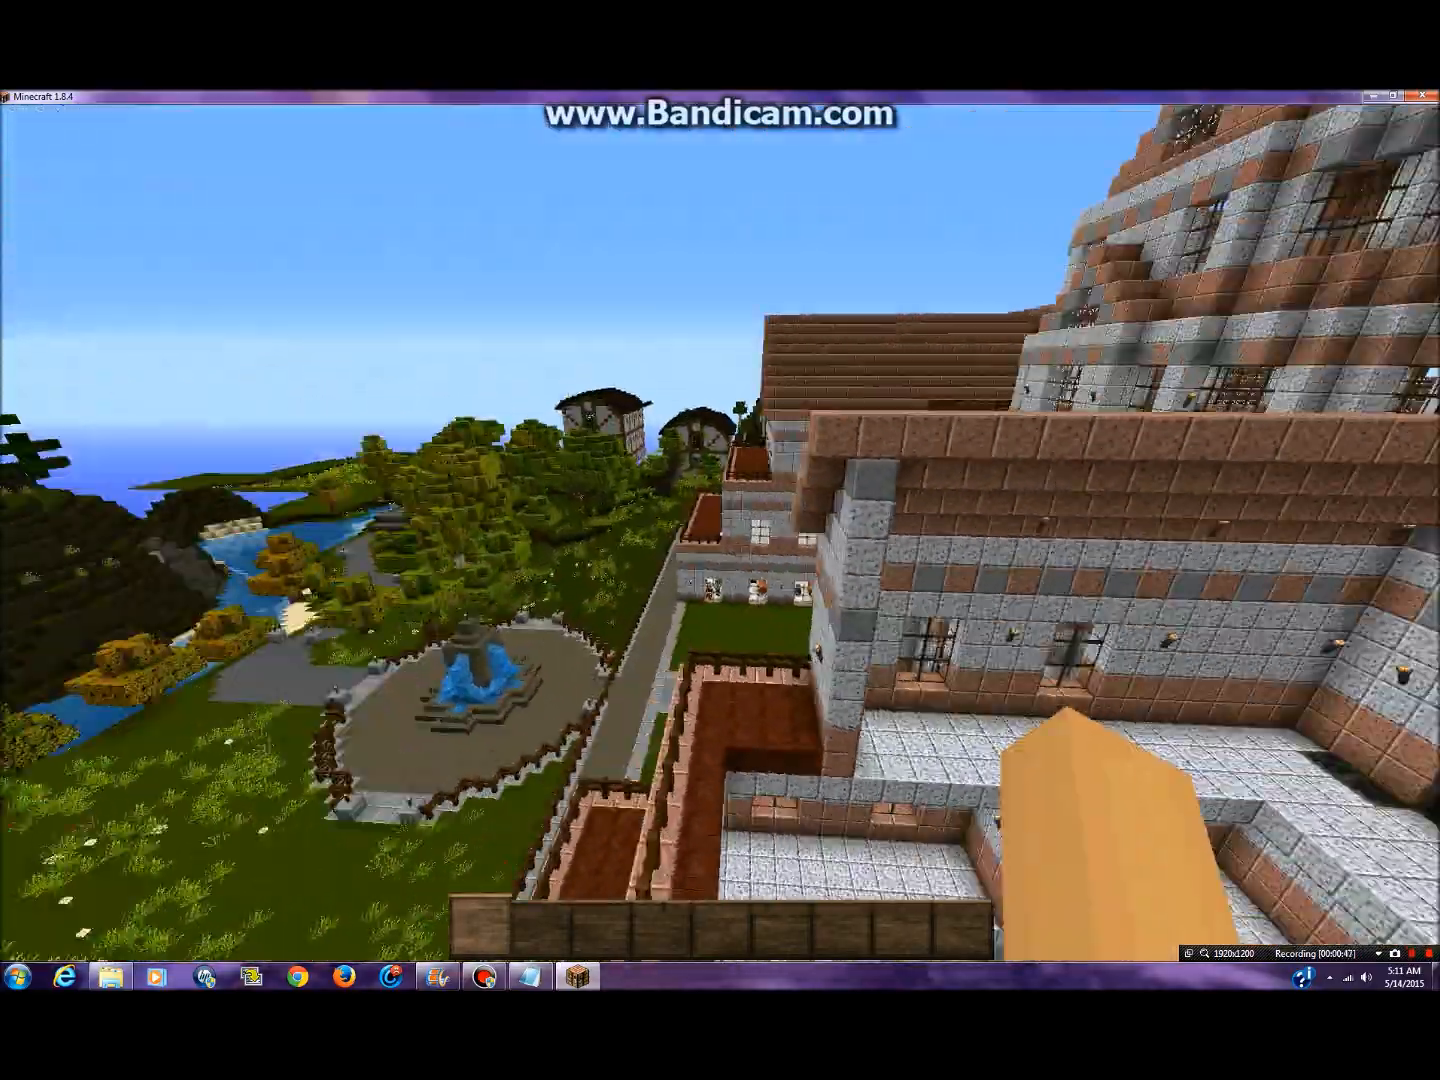
pyautogui.press('a')
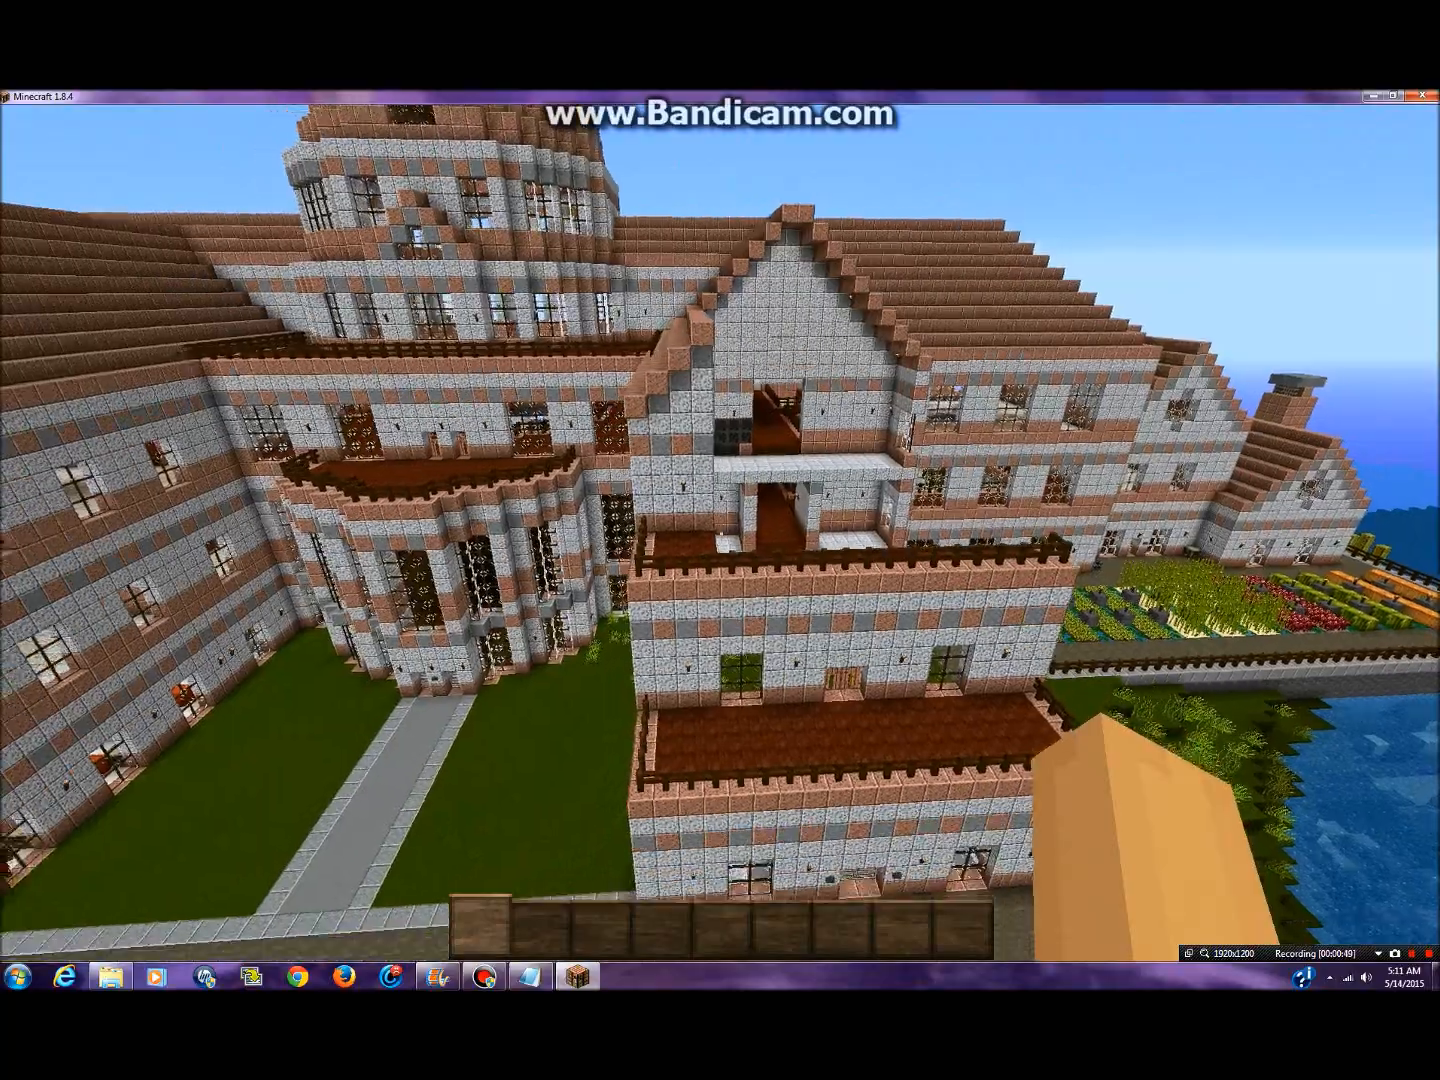
pyautogui.press('a')
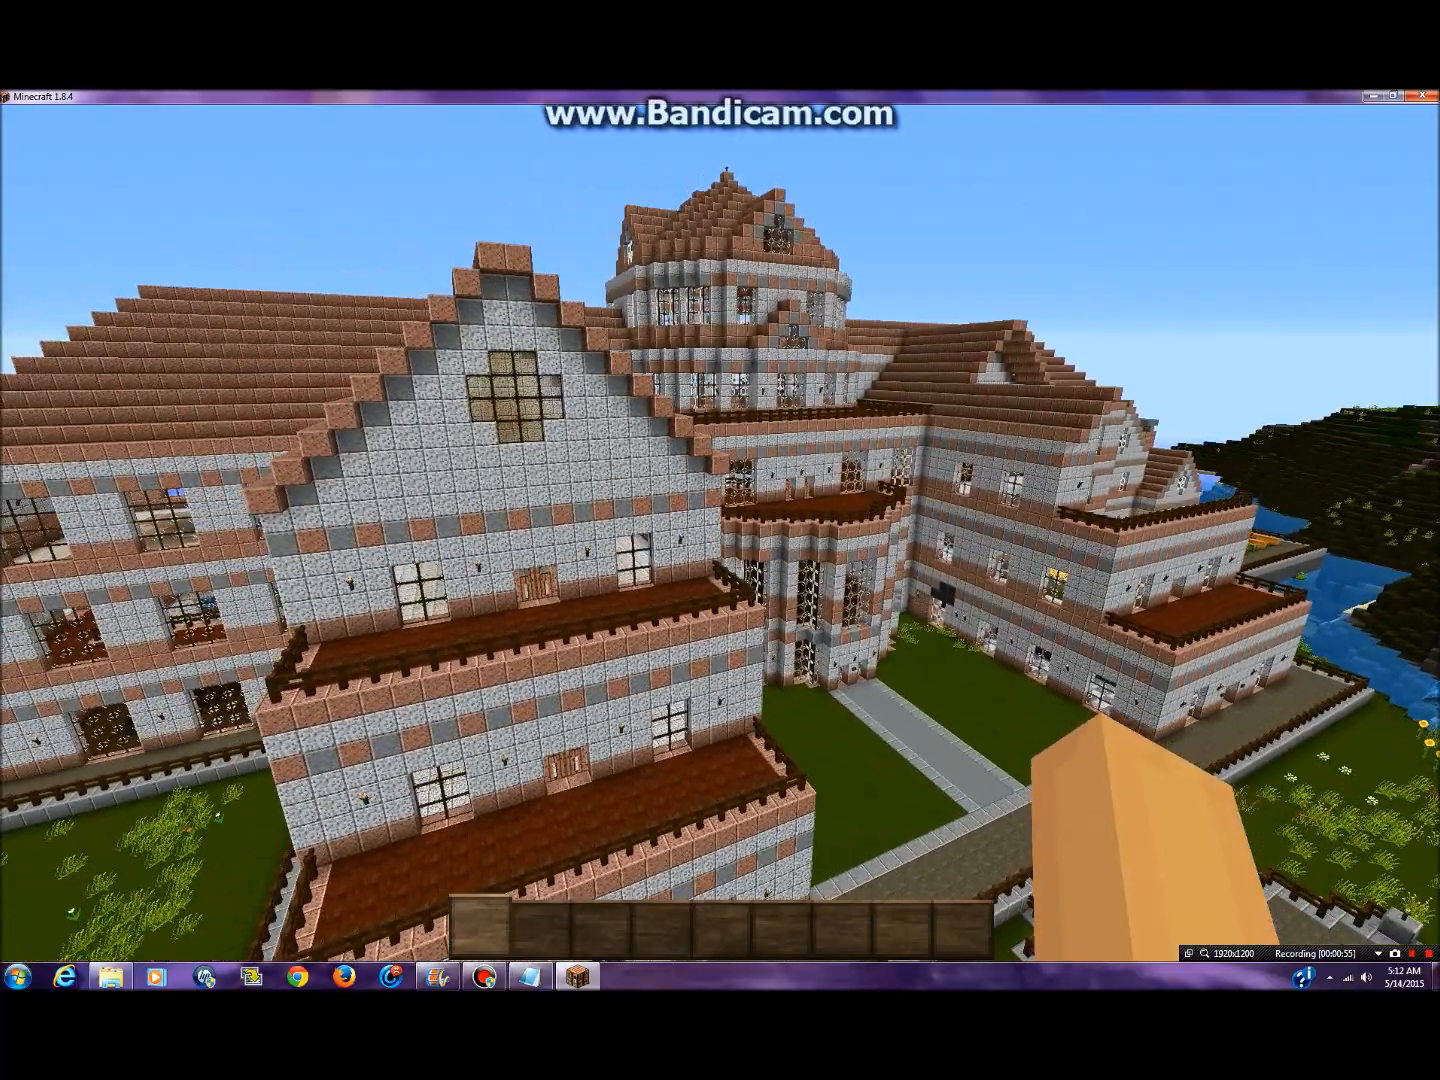
pyautogui.press('w')
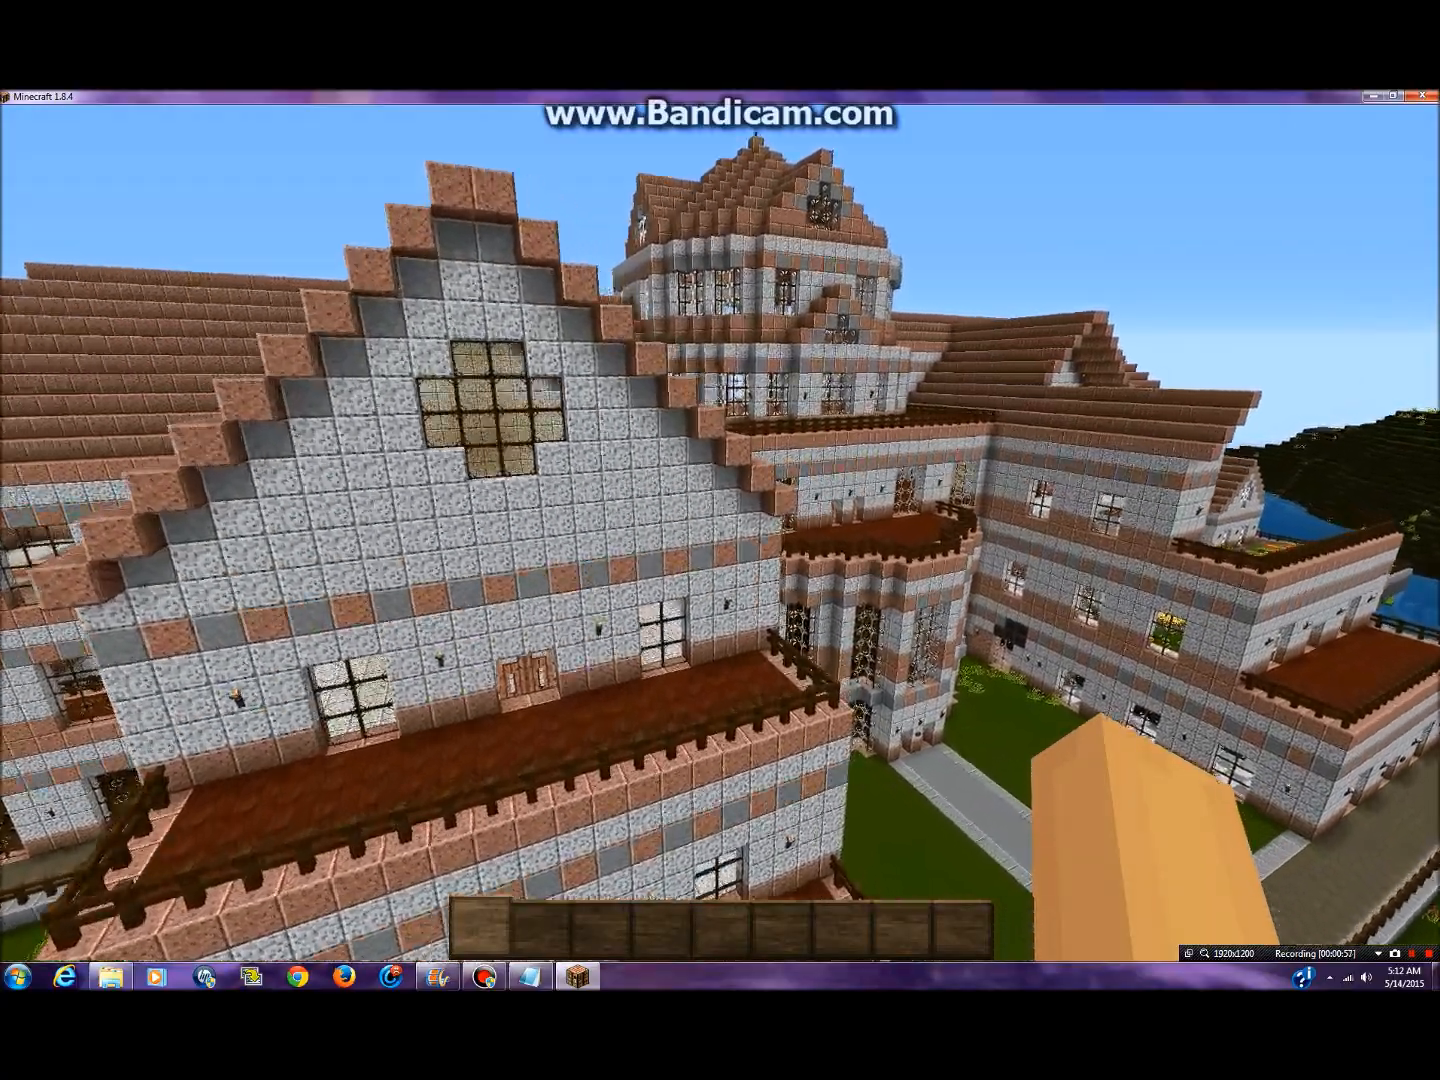
pyautogui.press('w')
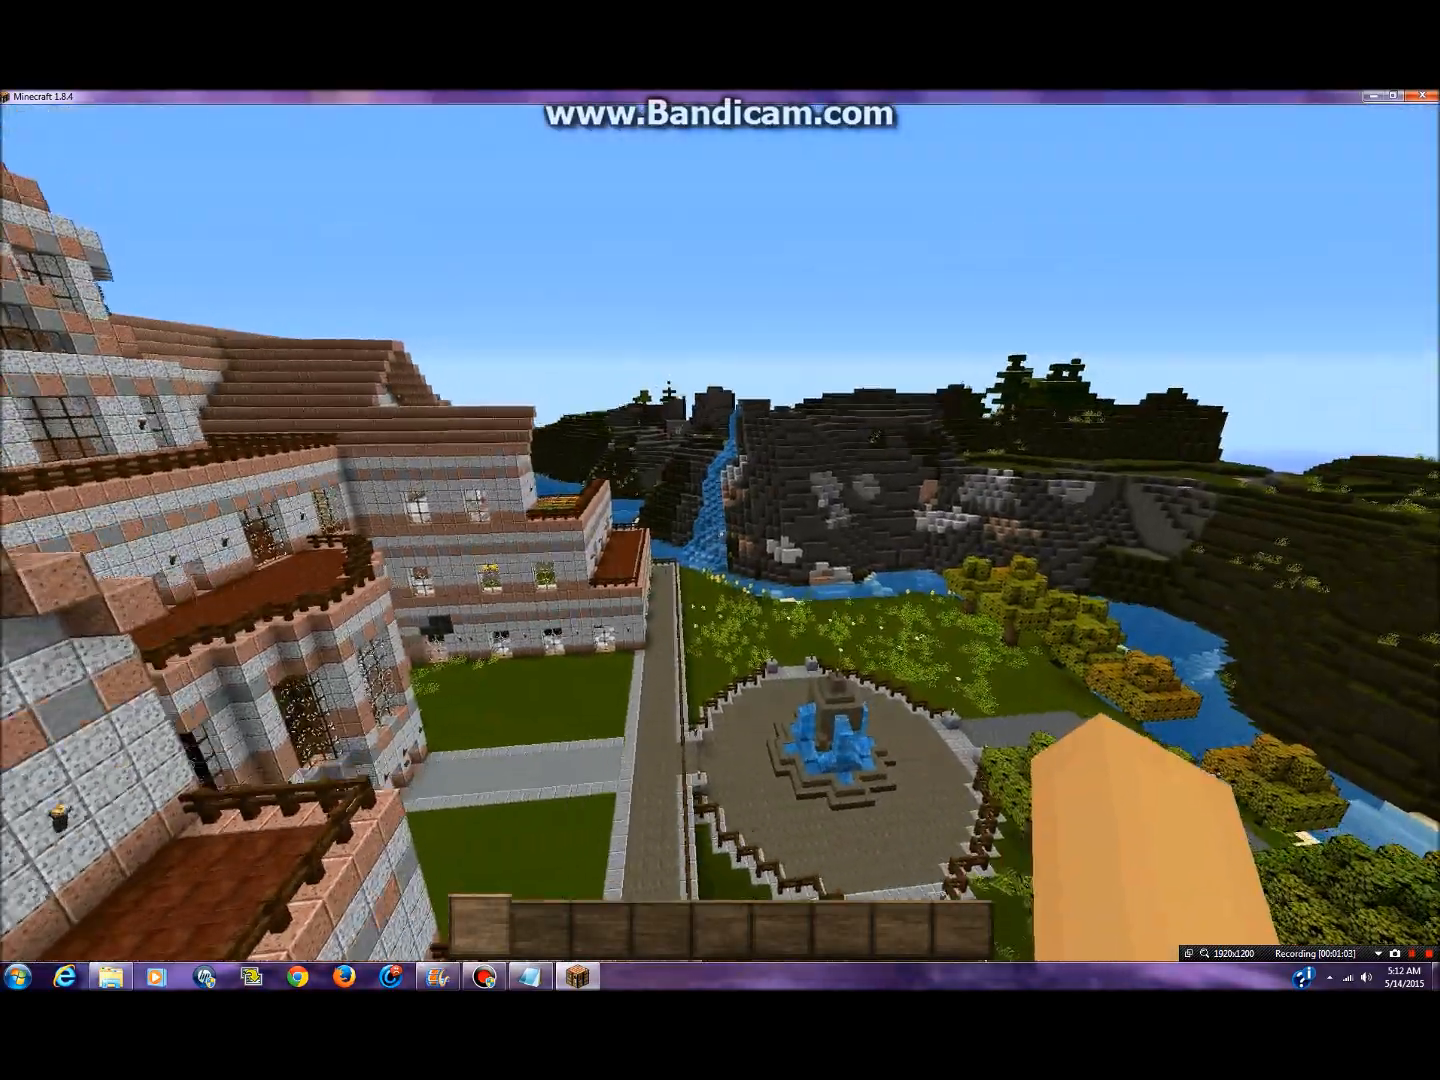
# - Fly past the timber-framed houses and examine the ground among the birch trees on the hill
pyautogui.press('w')
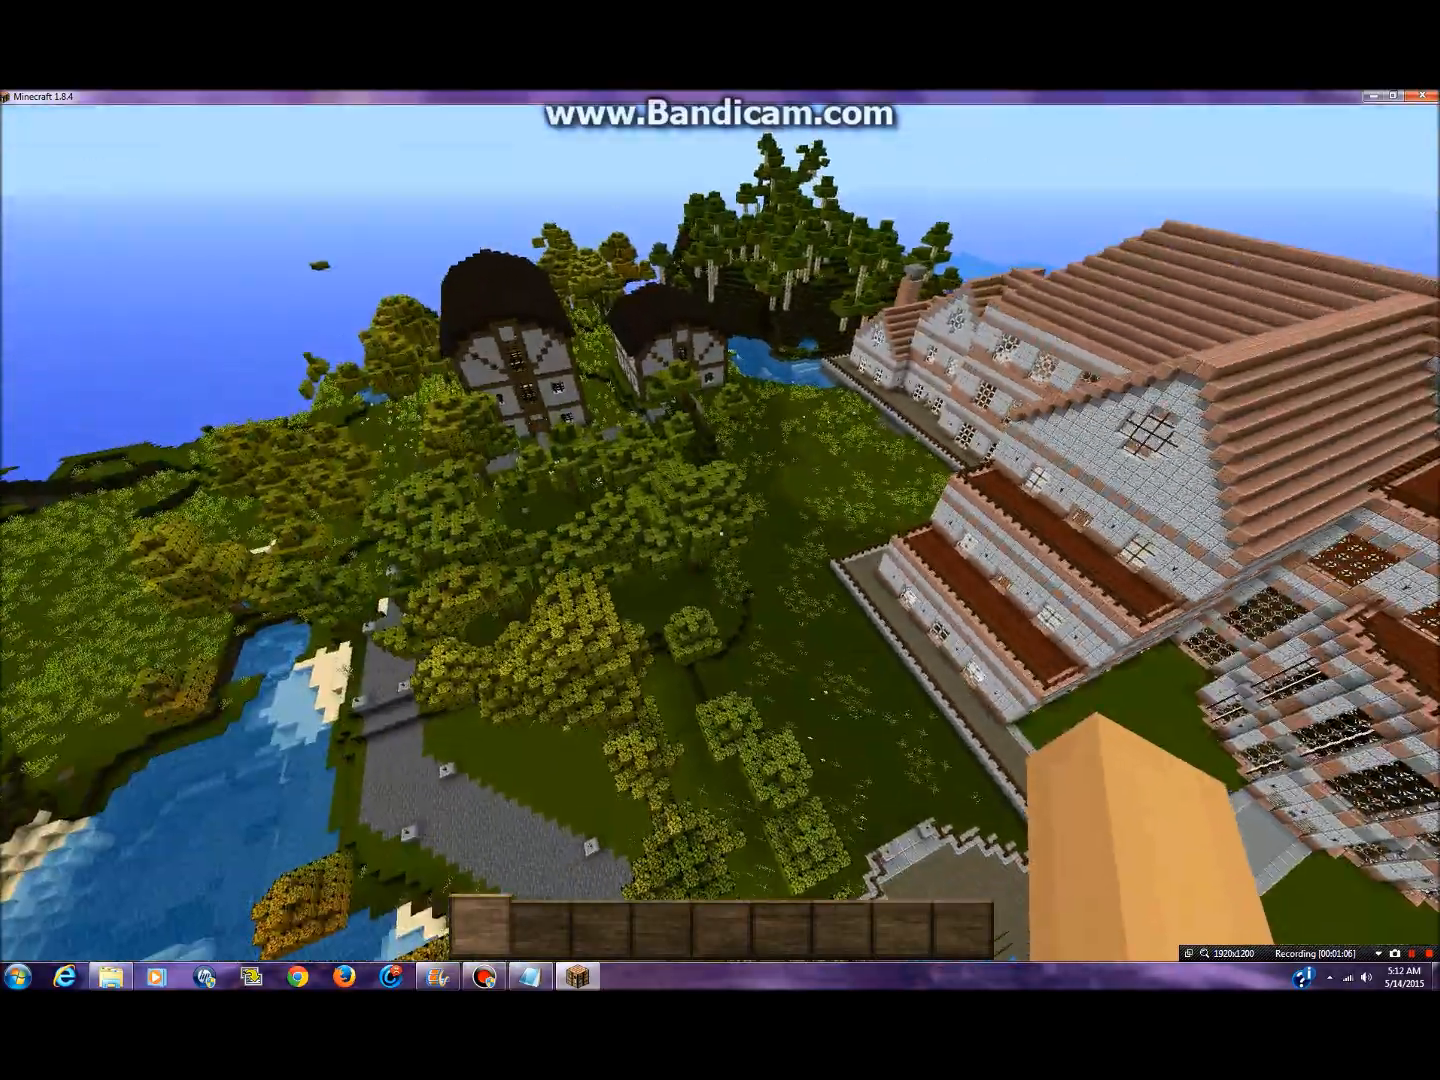
pyautogui.press('w')
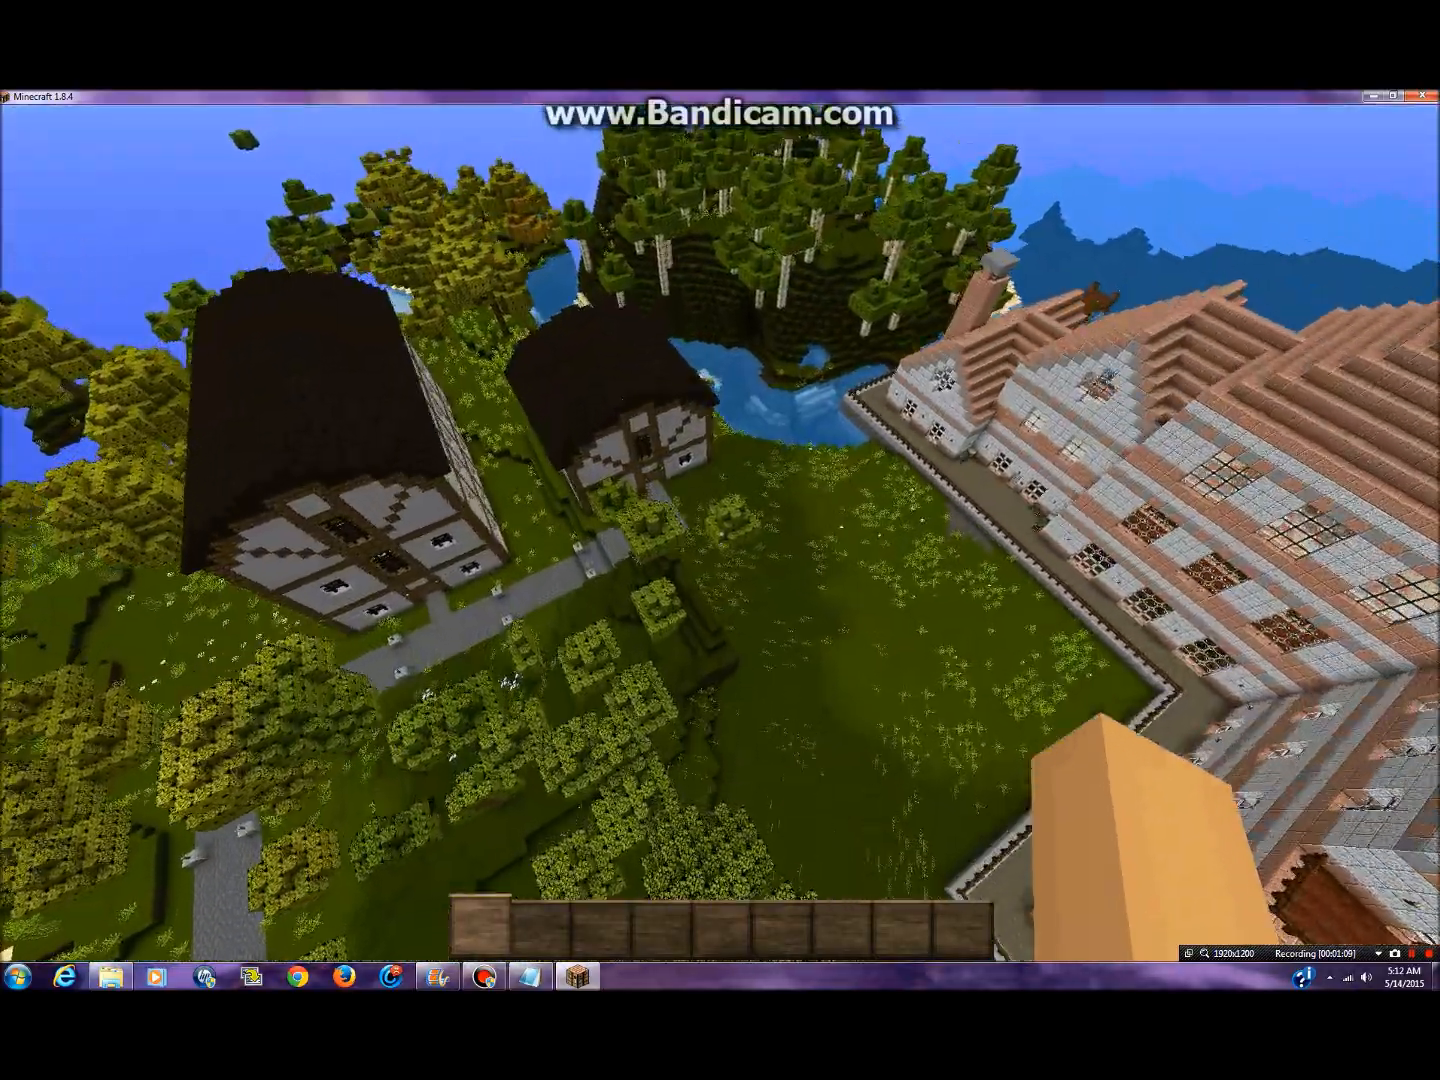
pyautogui.press('shift')
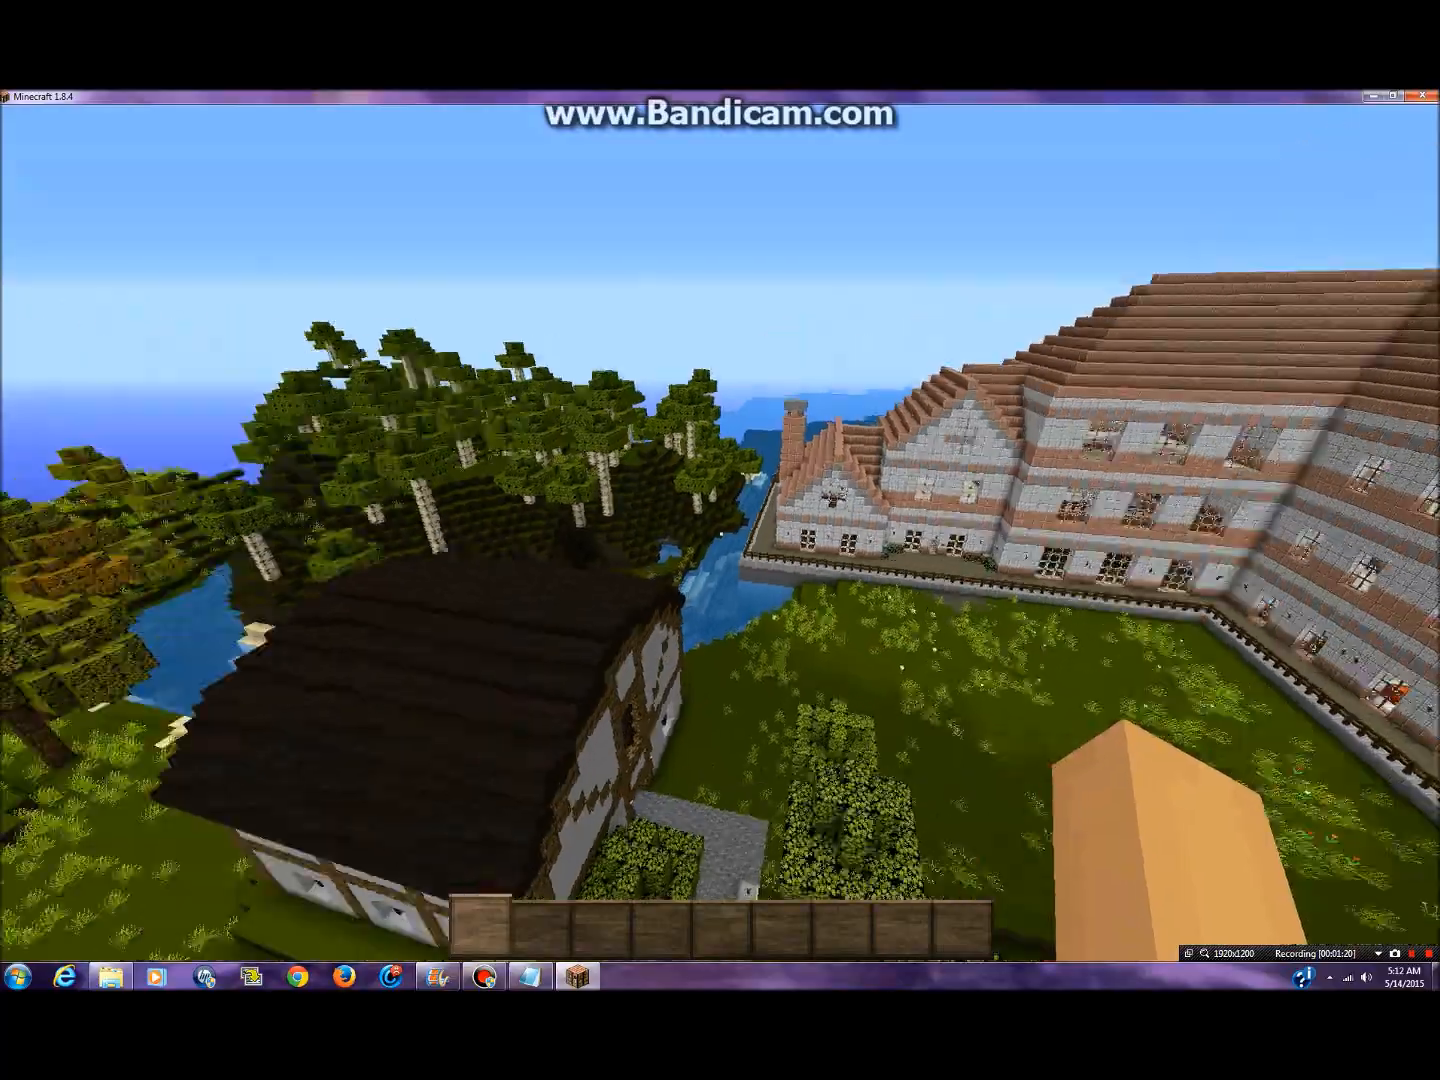
pyautogui.press('w')
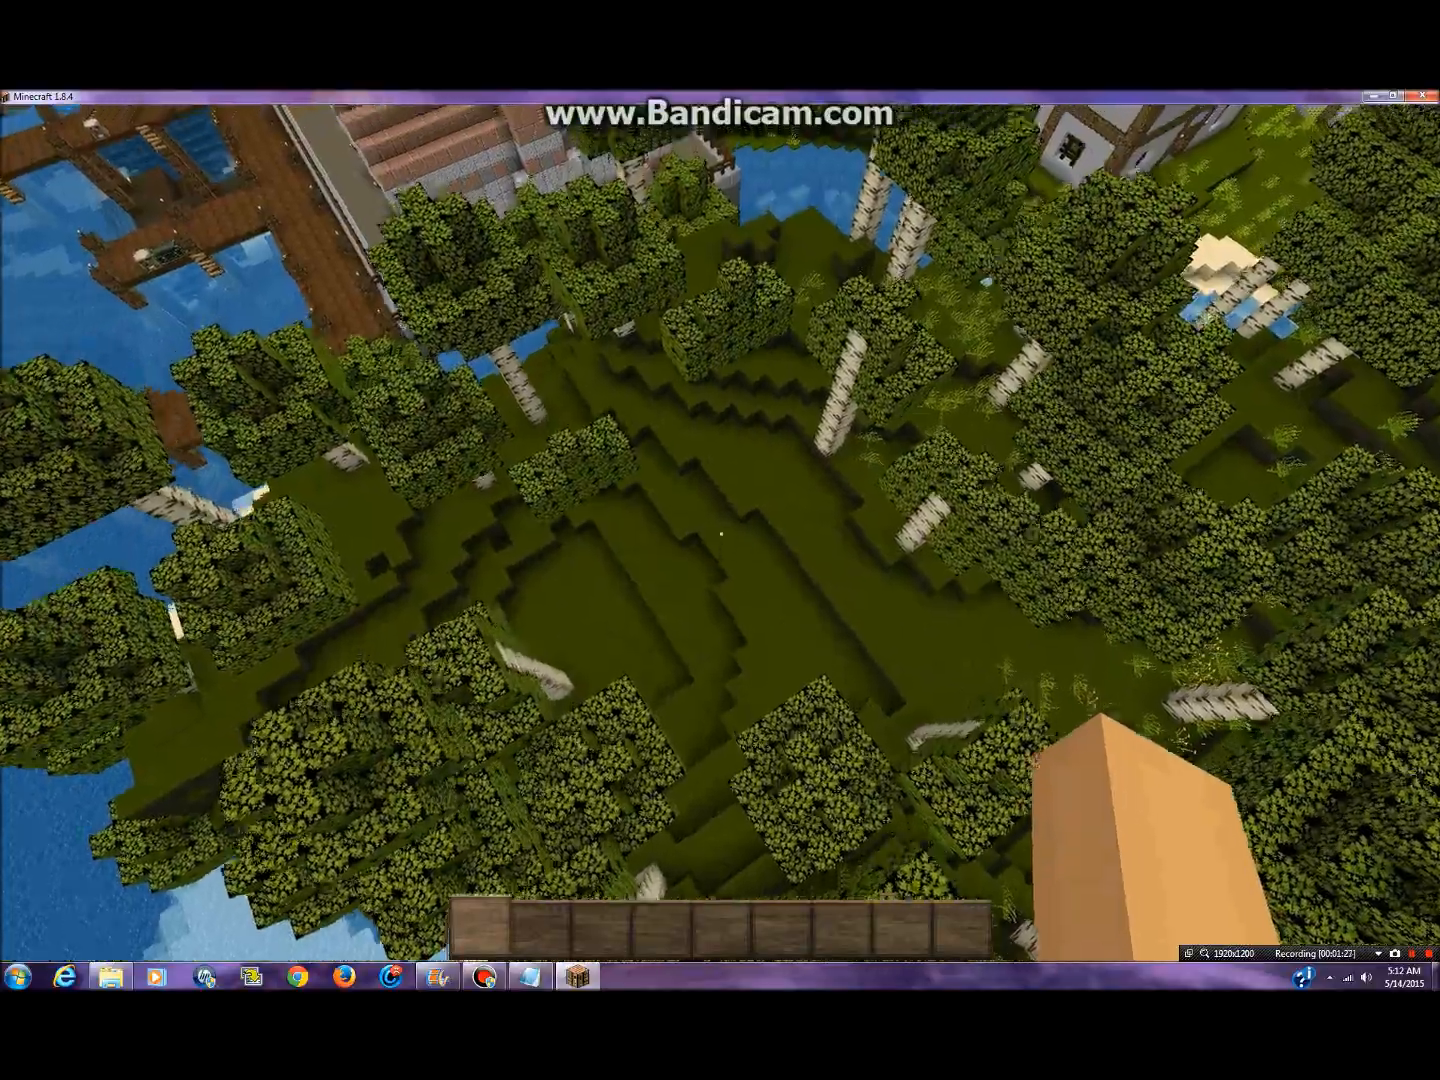
pyautogui.press('shift')
pyautogui.press('shift')
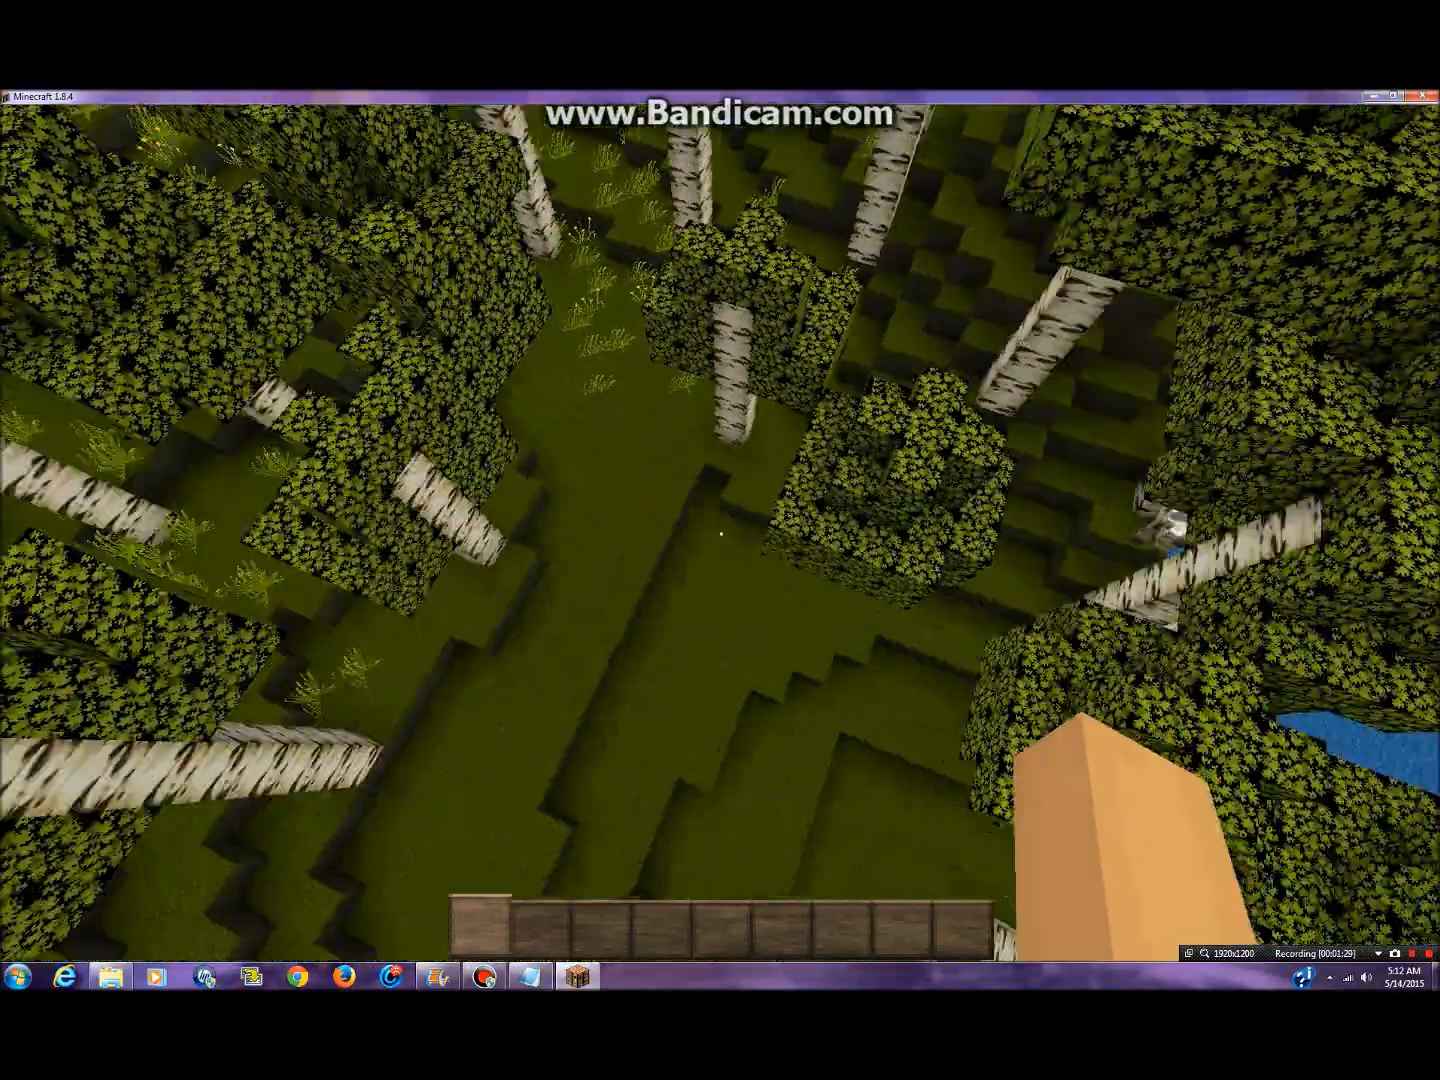
pyautogui.press('shift')
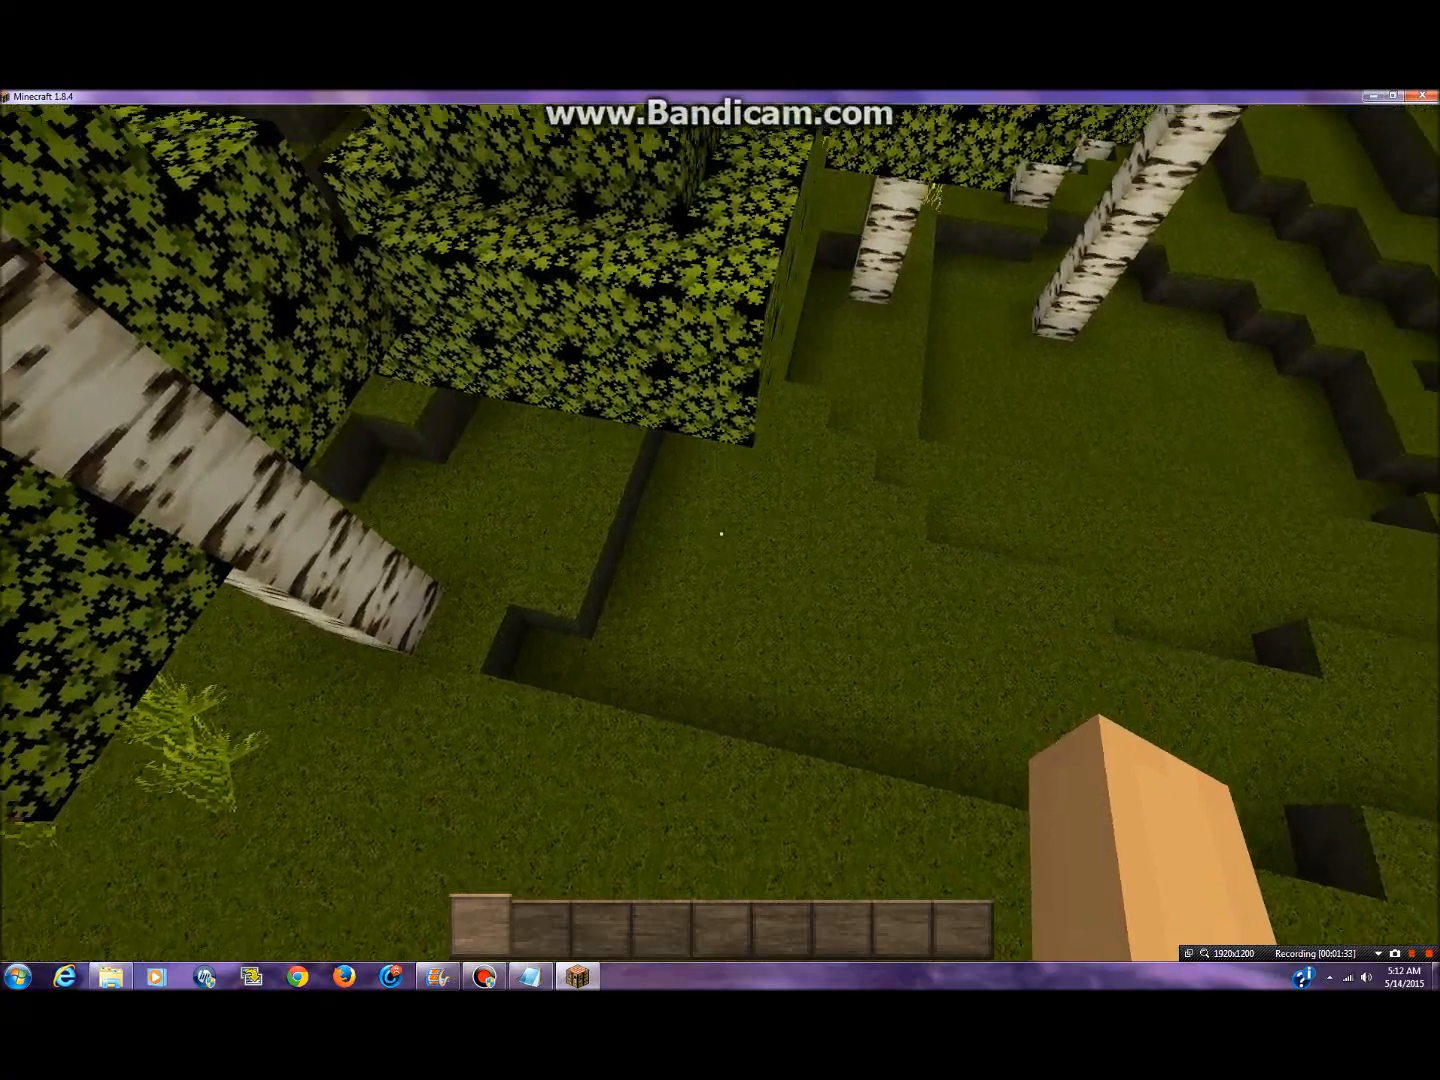
pyautogui.press('w')
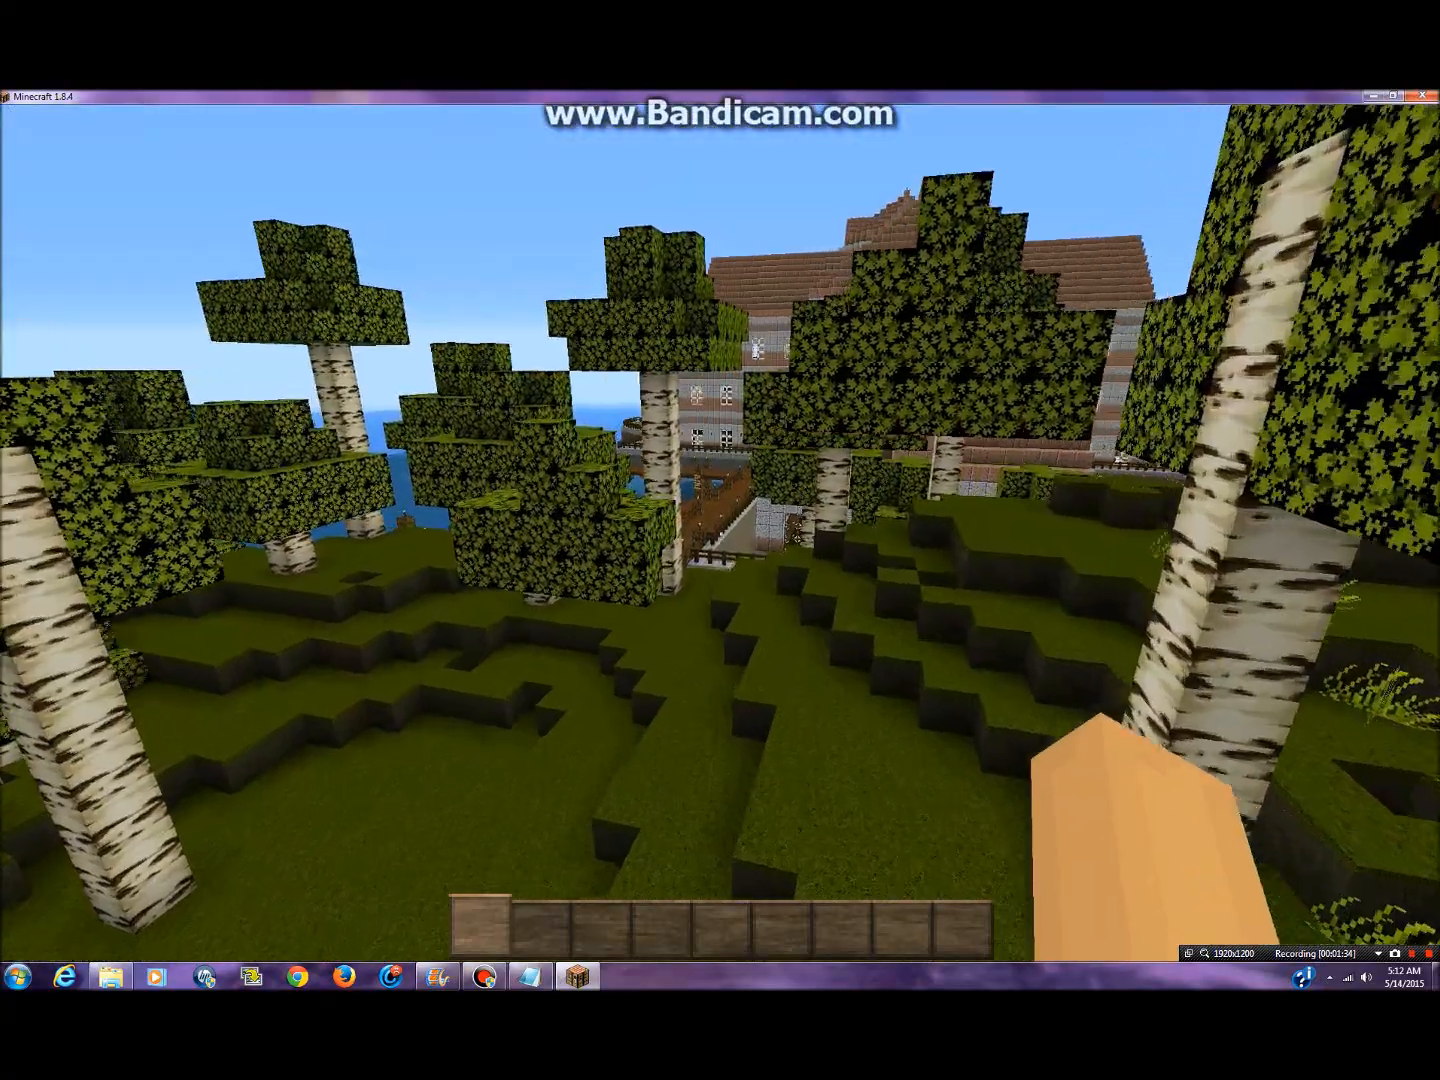
# - Fly along the waterfront and examine the dry, regenerated chunk under the piers, above and below the water level
pyautogui.press('space')
pyautogui.press('w')
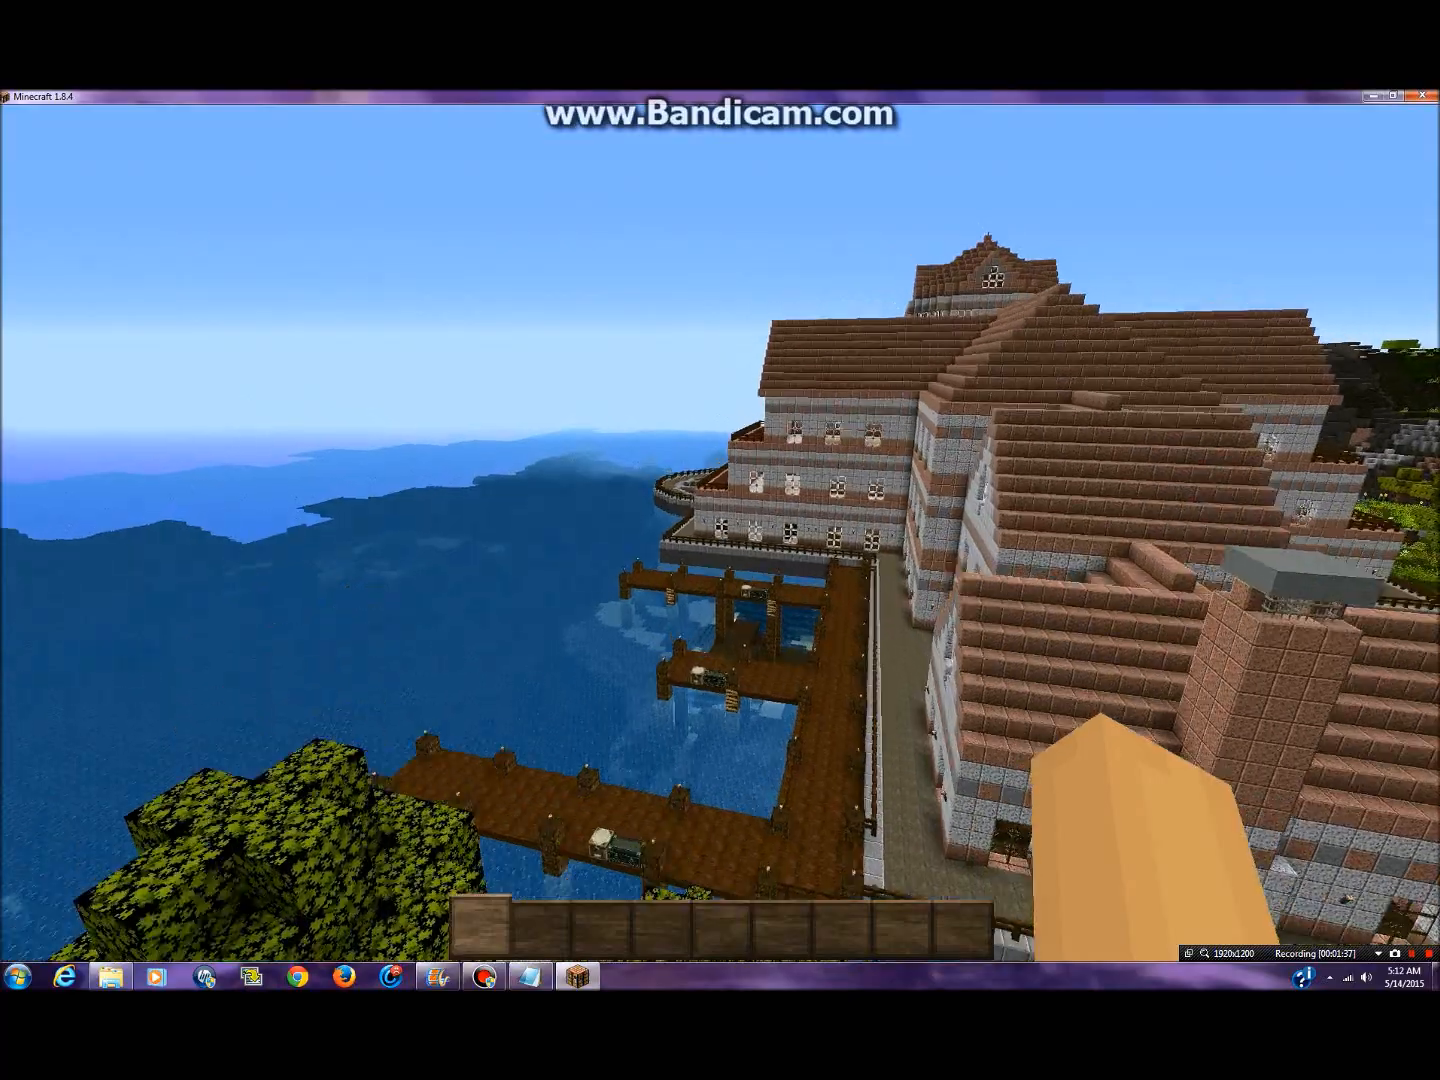
pyautogui.press('w')
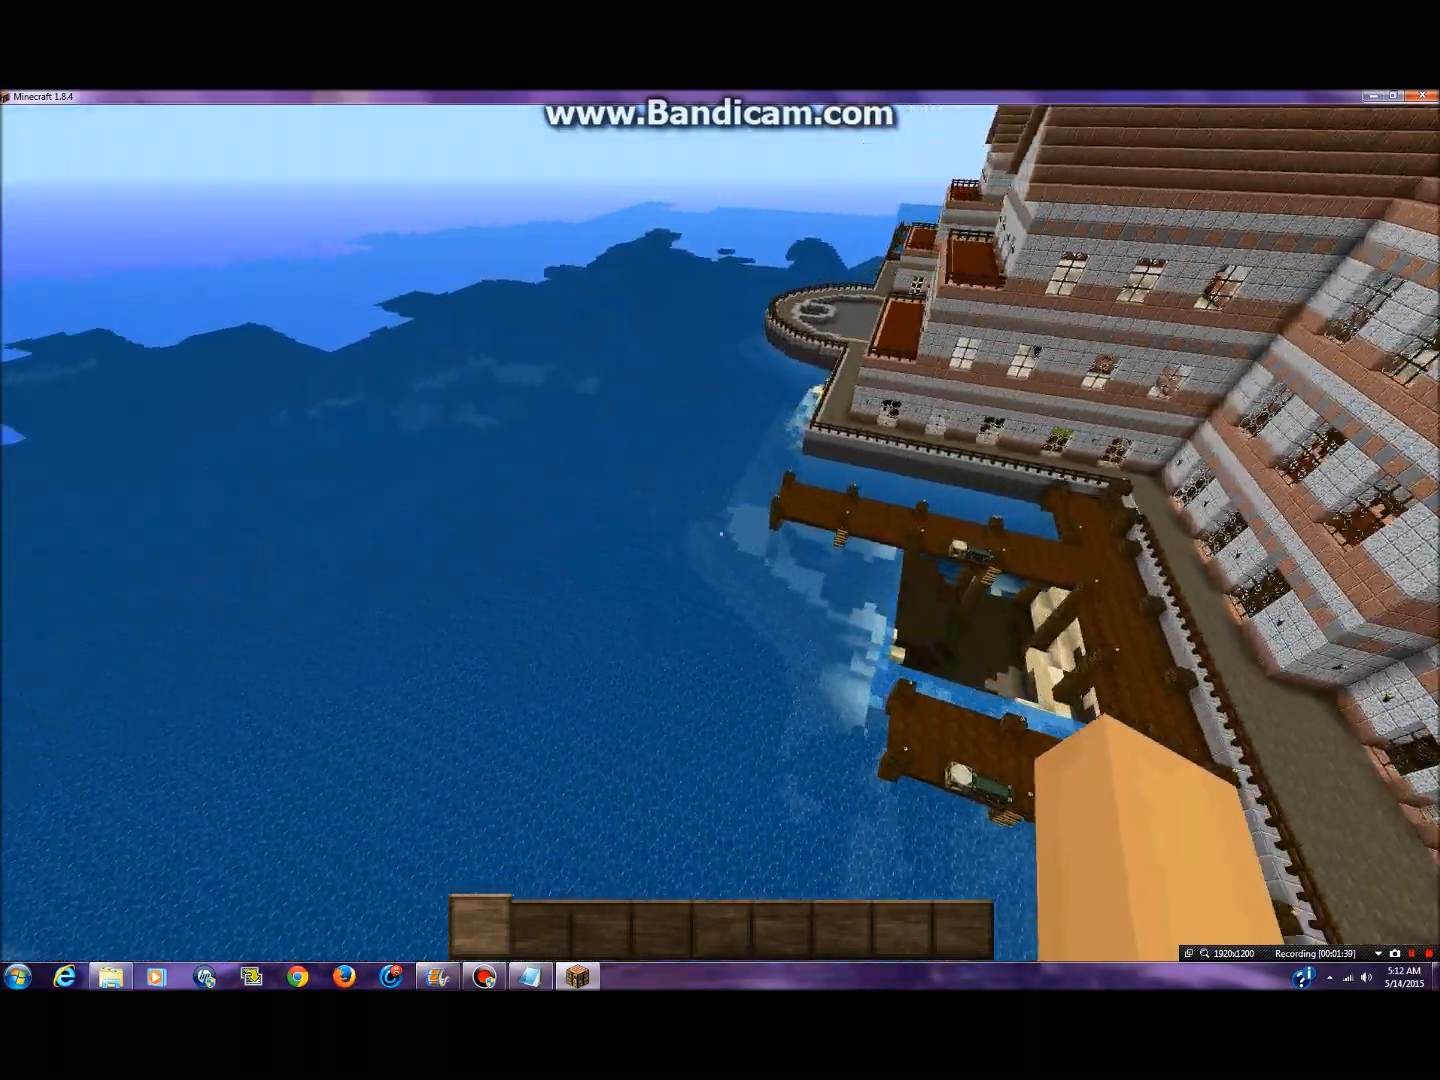
pyautogui.press('w')
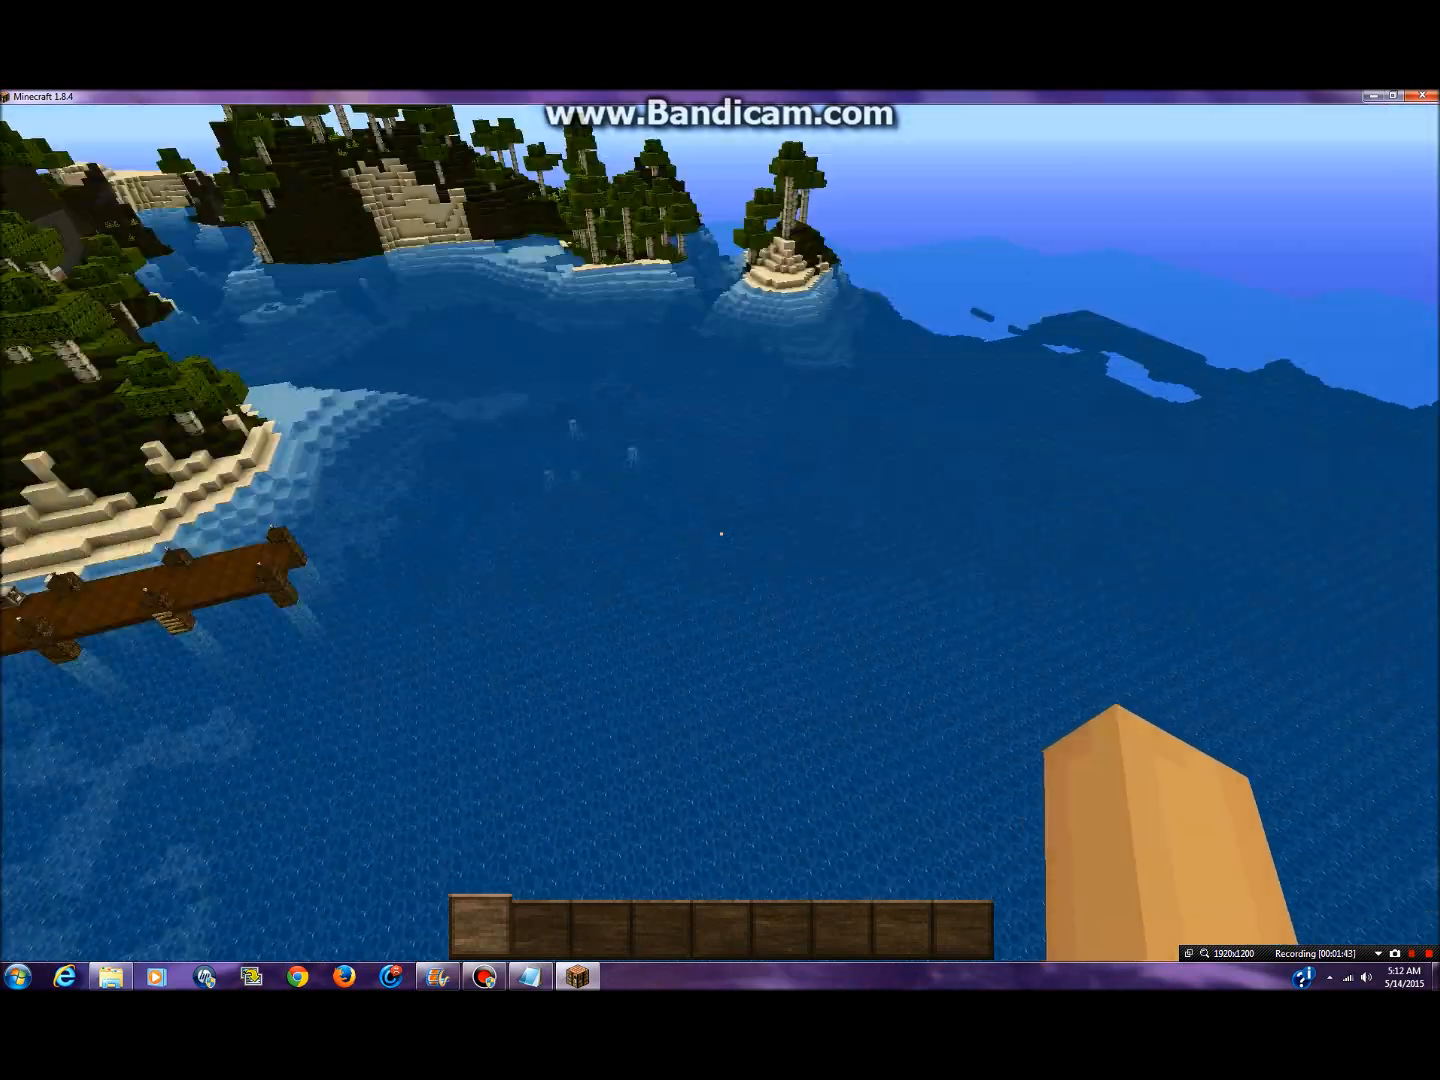
pyautogui.press('s')
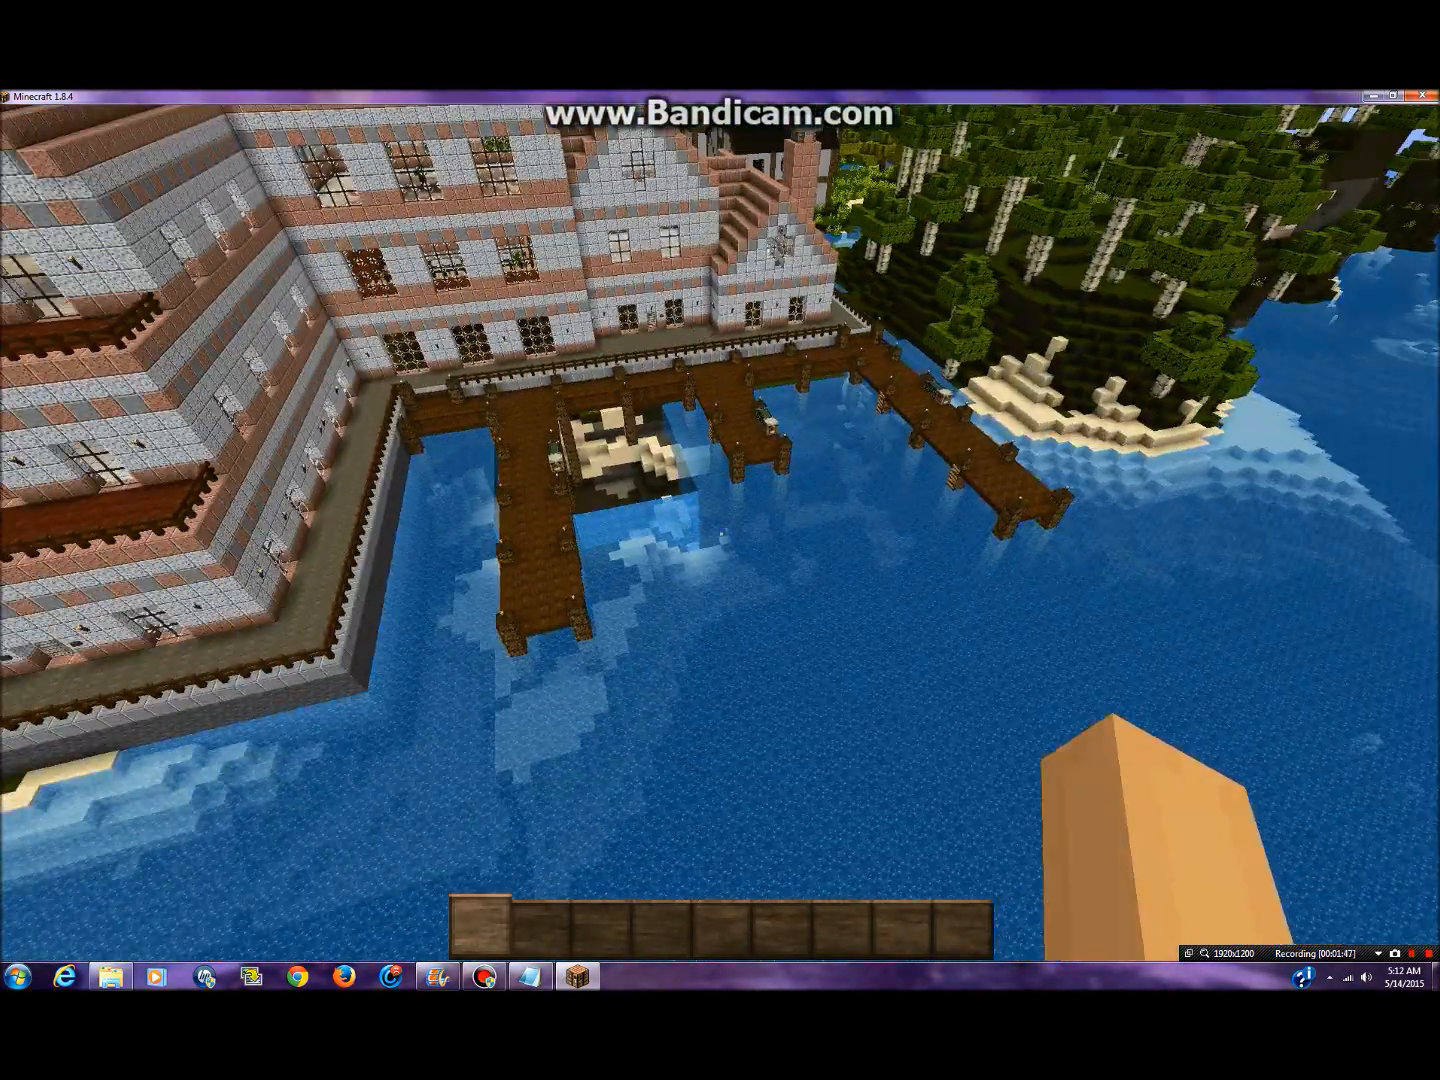
pyautogui.press('w')
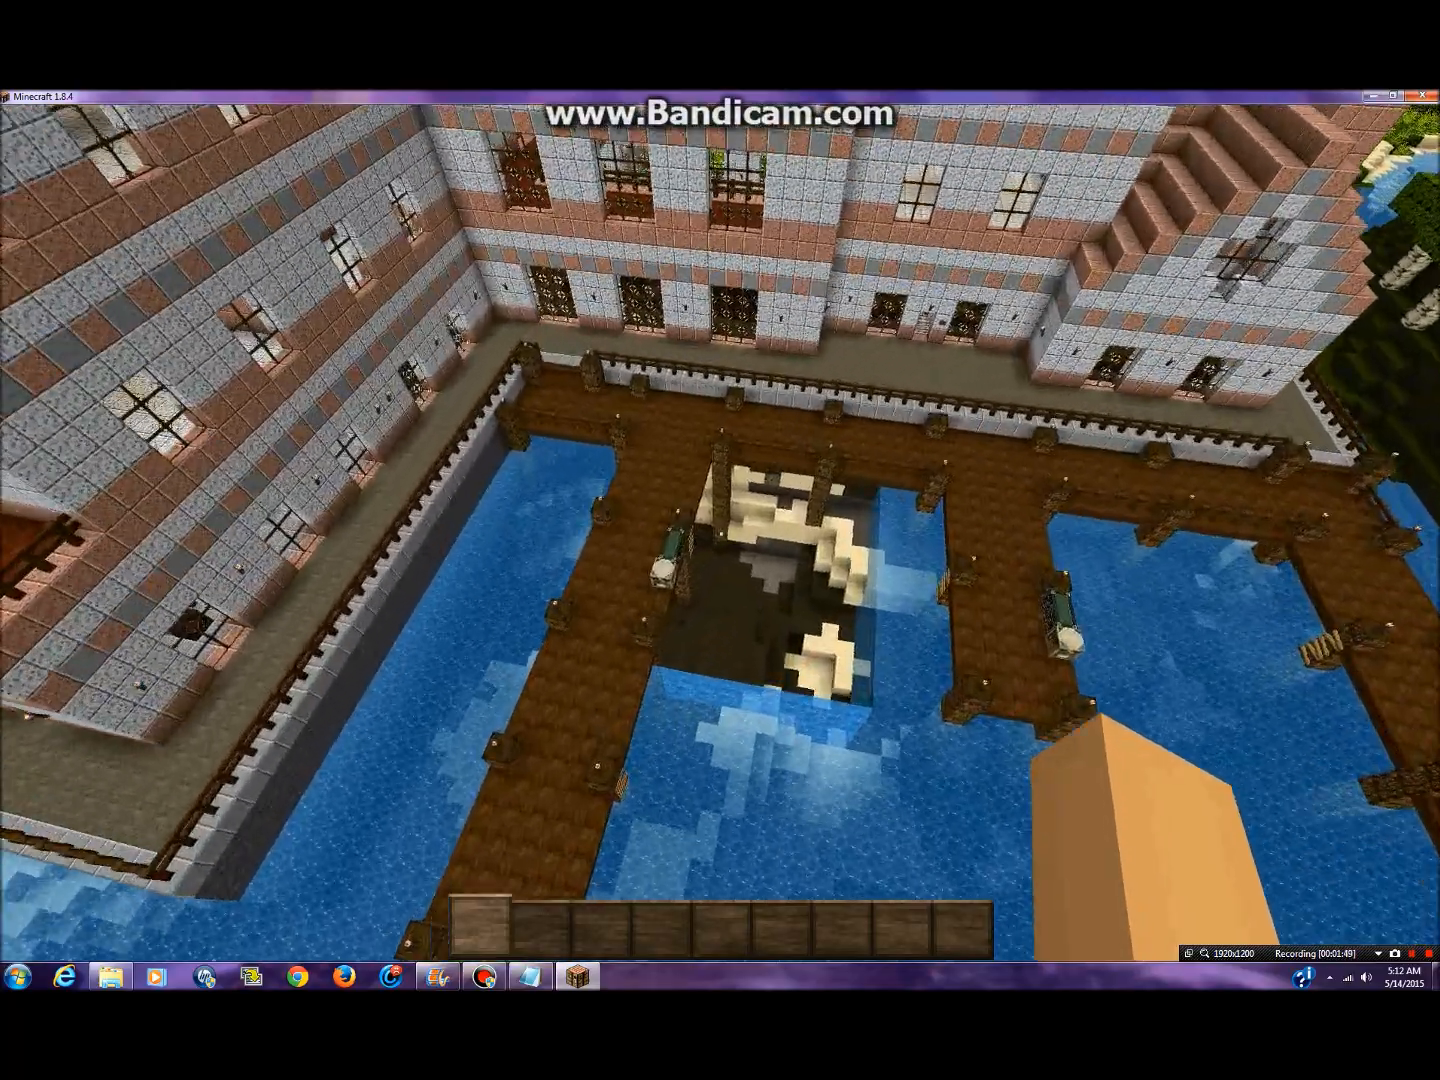
pyautogui.press('w')
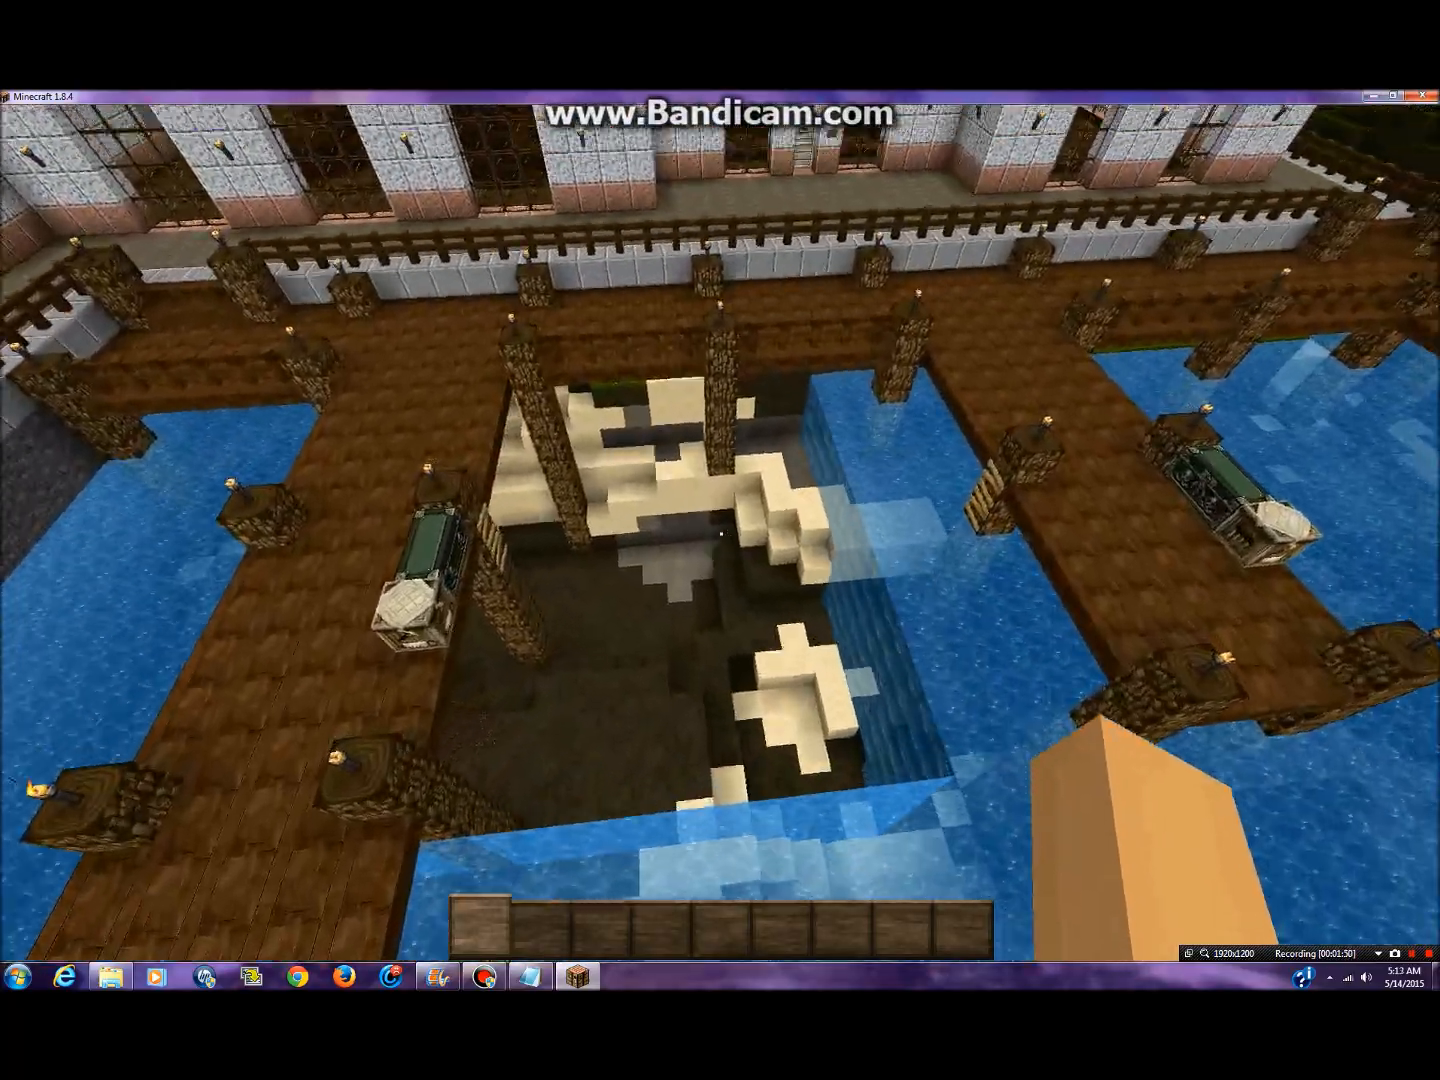
pyautogui.press('w')
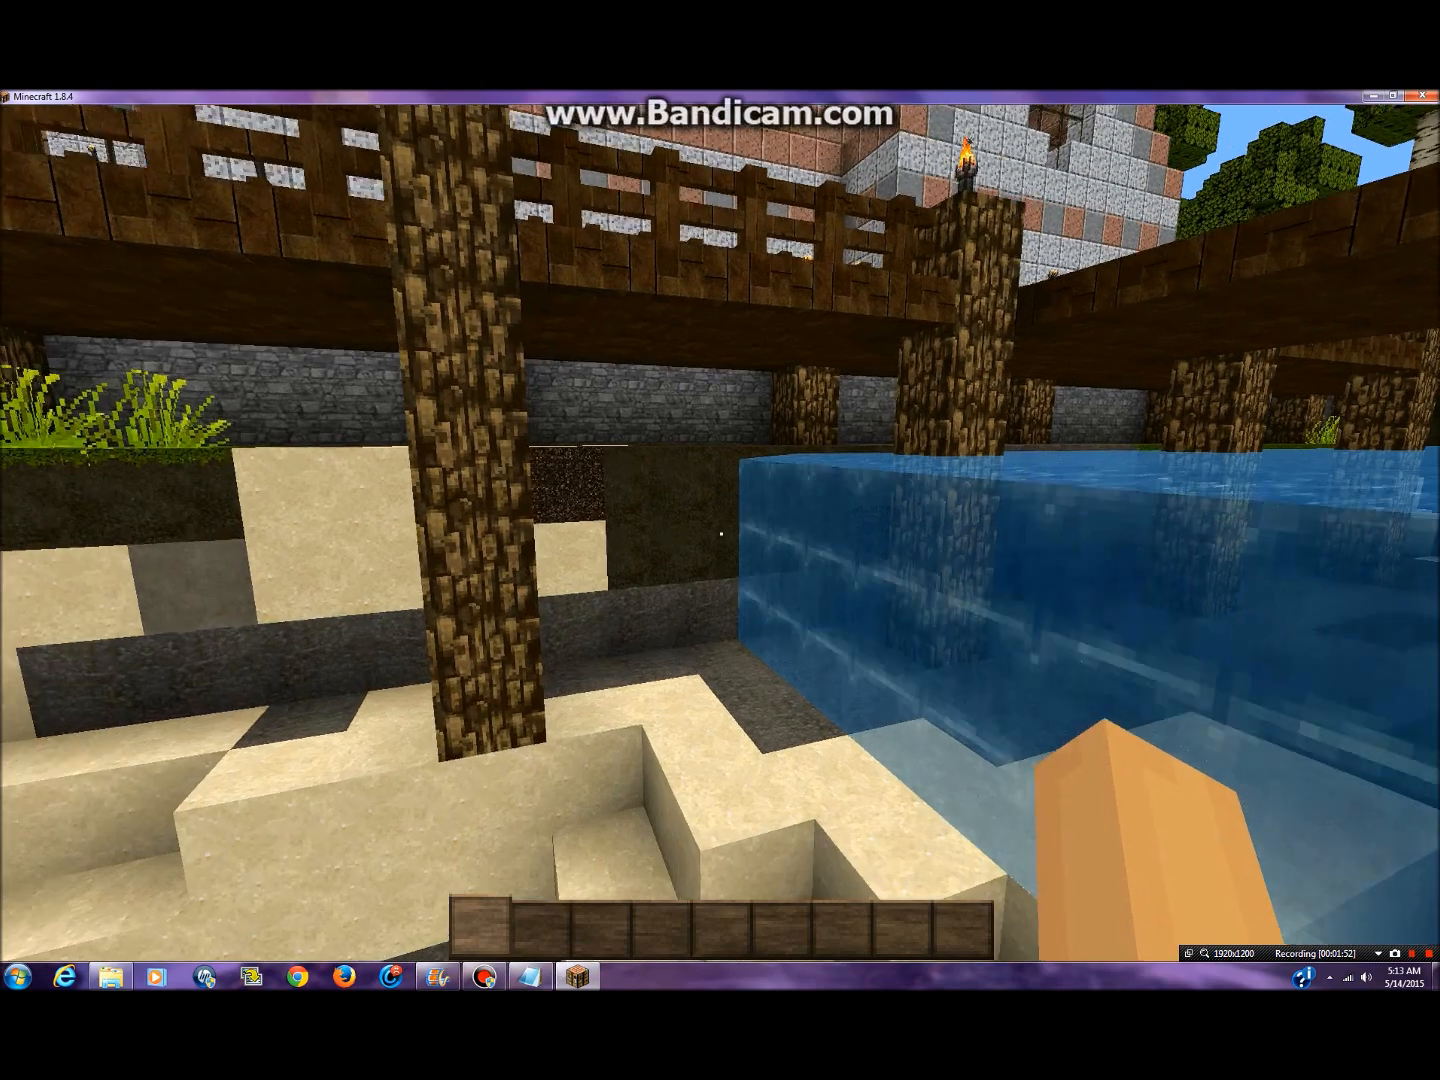
pyautogui.press('w')
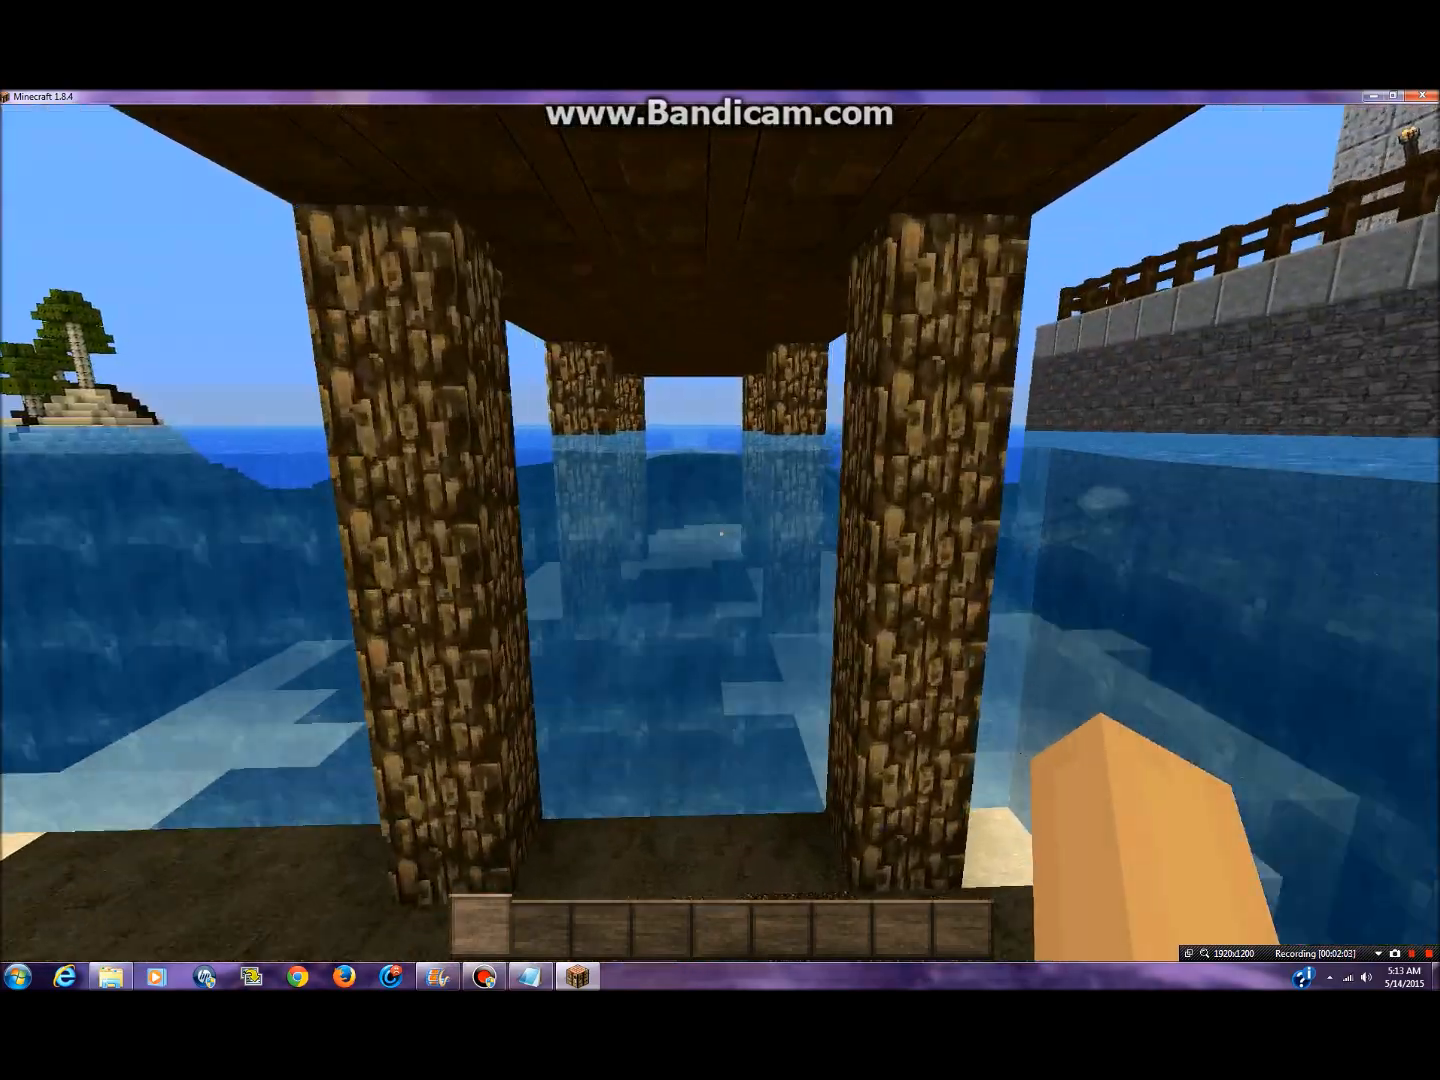
pyautogui.press('space')
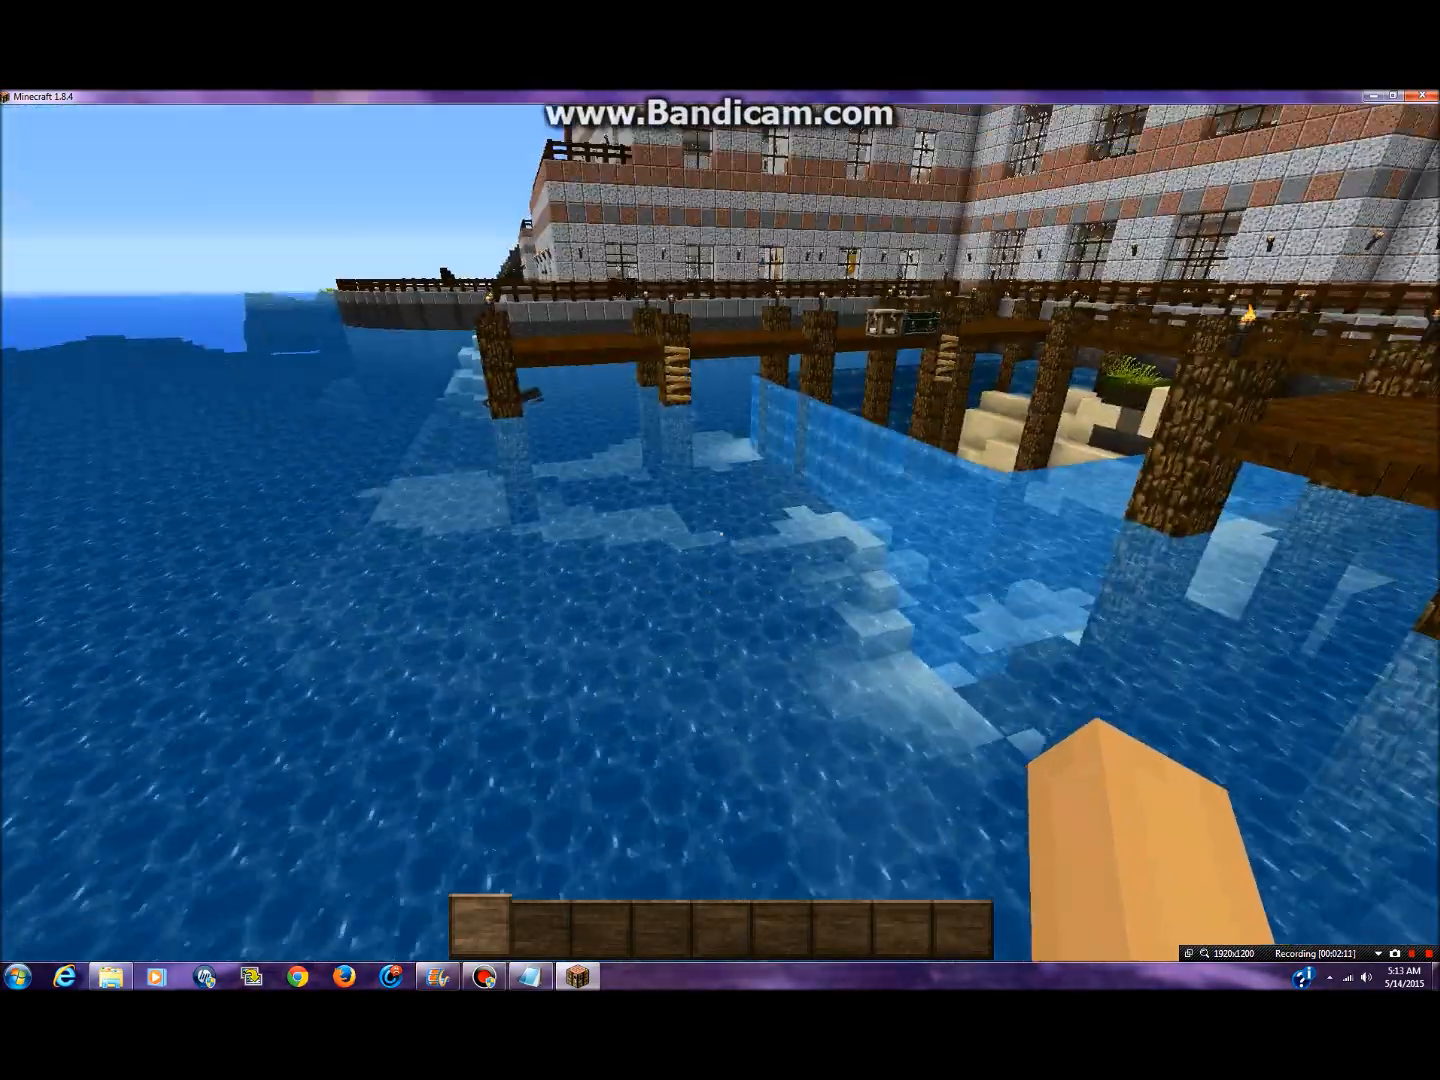
# - Survey the whole building, the gardens and the river mountains from high above
pyautogui.press('space')
pyautogui.press('w')
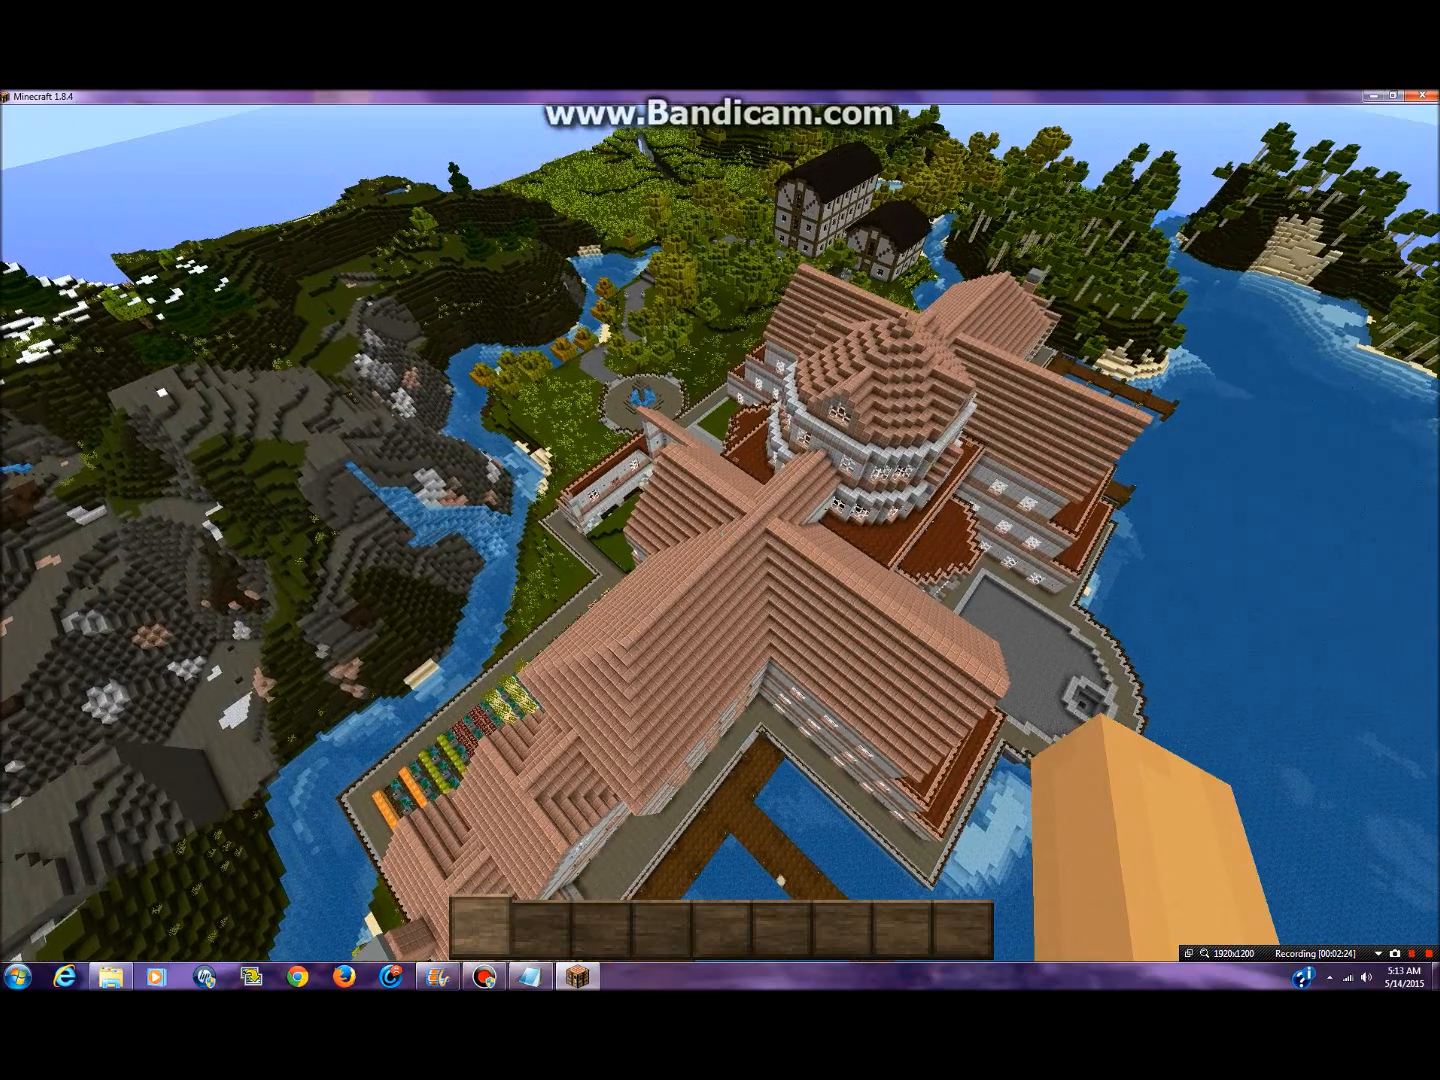
pyautogui.press('a')
pyautogui.press('w')
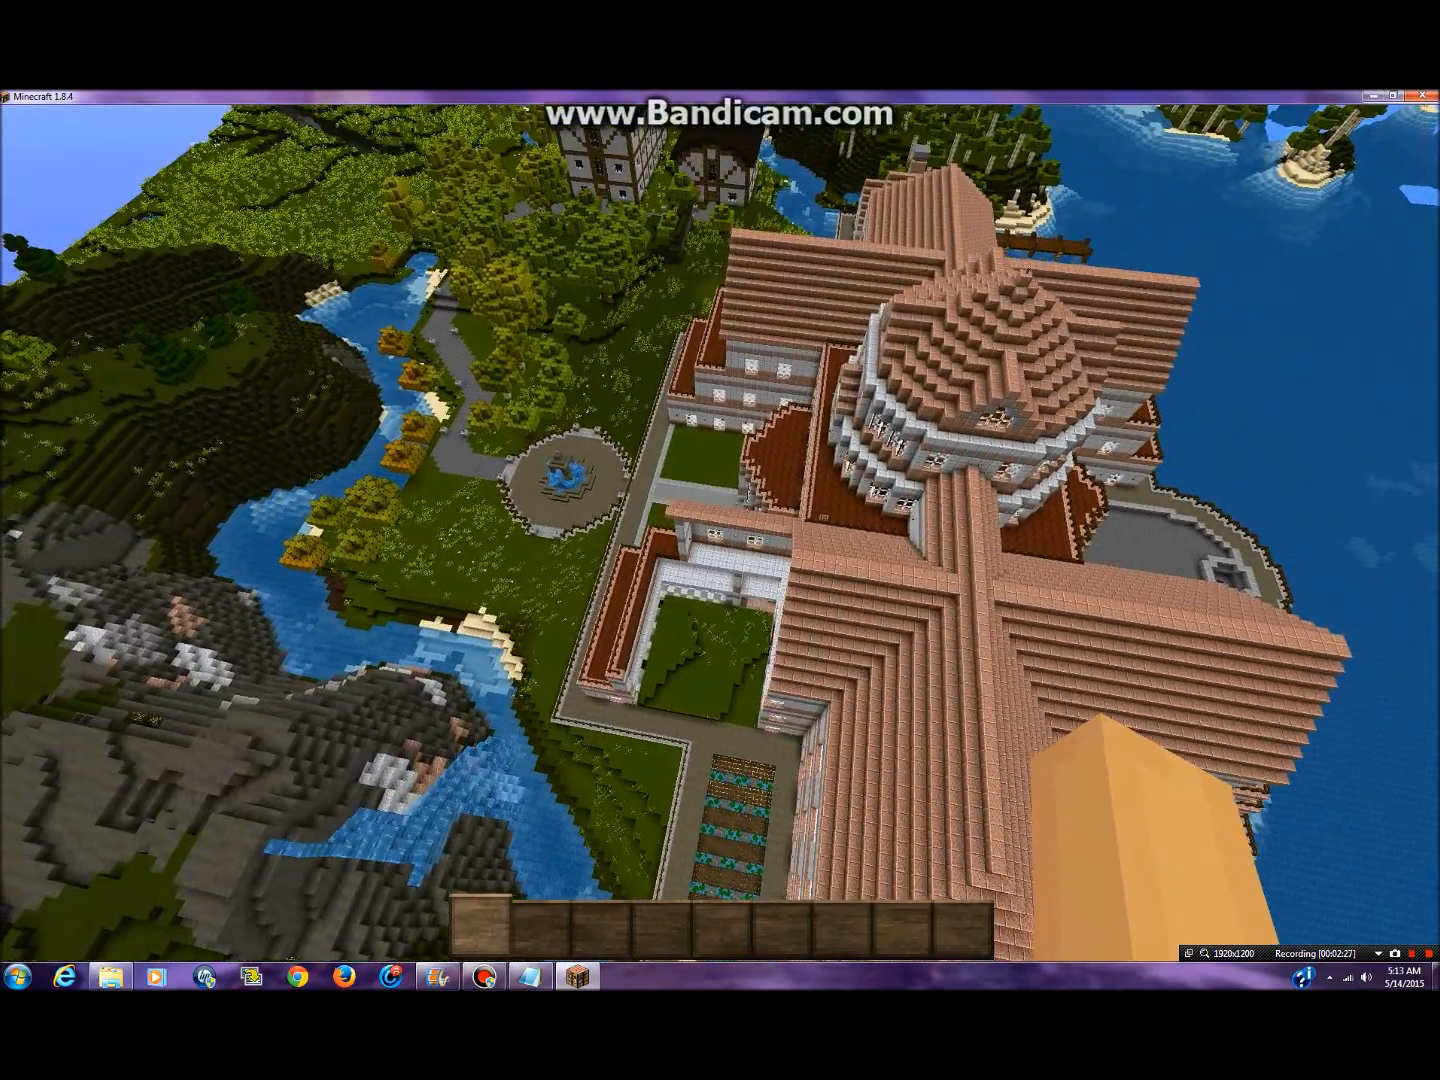